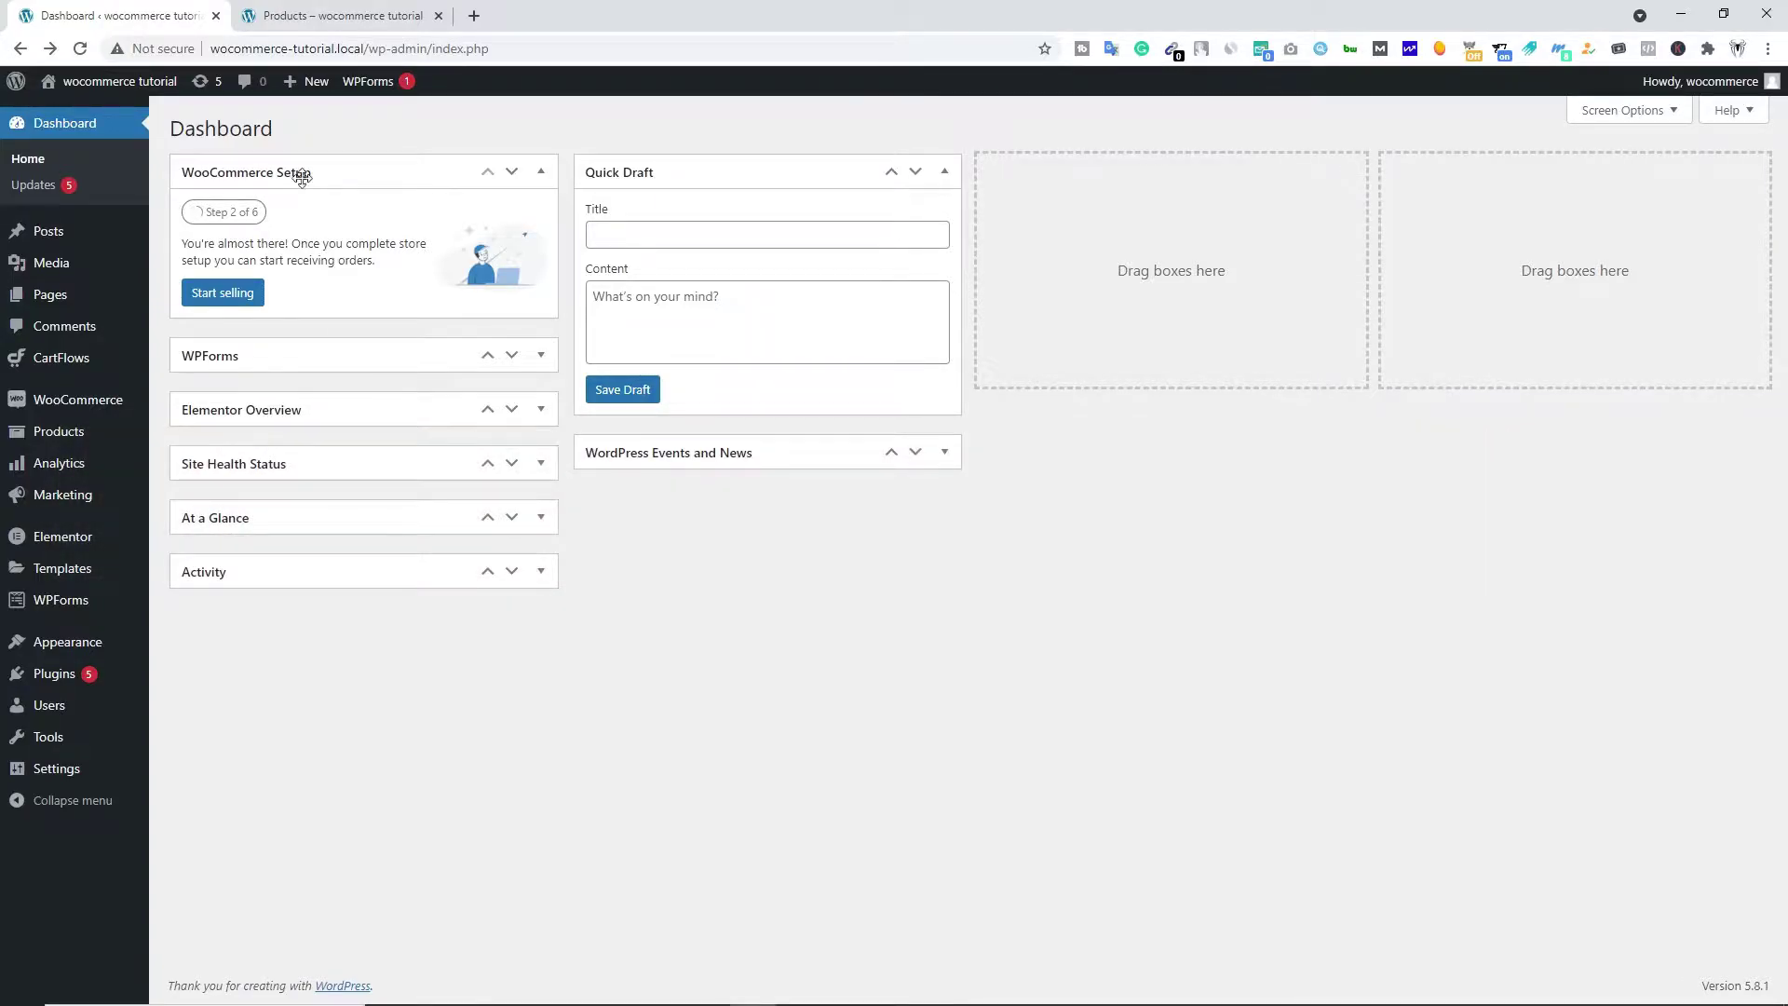
# Step: Switch to the storefront and open the Black Hoodie product page
pyautogui.click(318, 14)
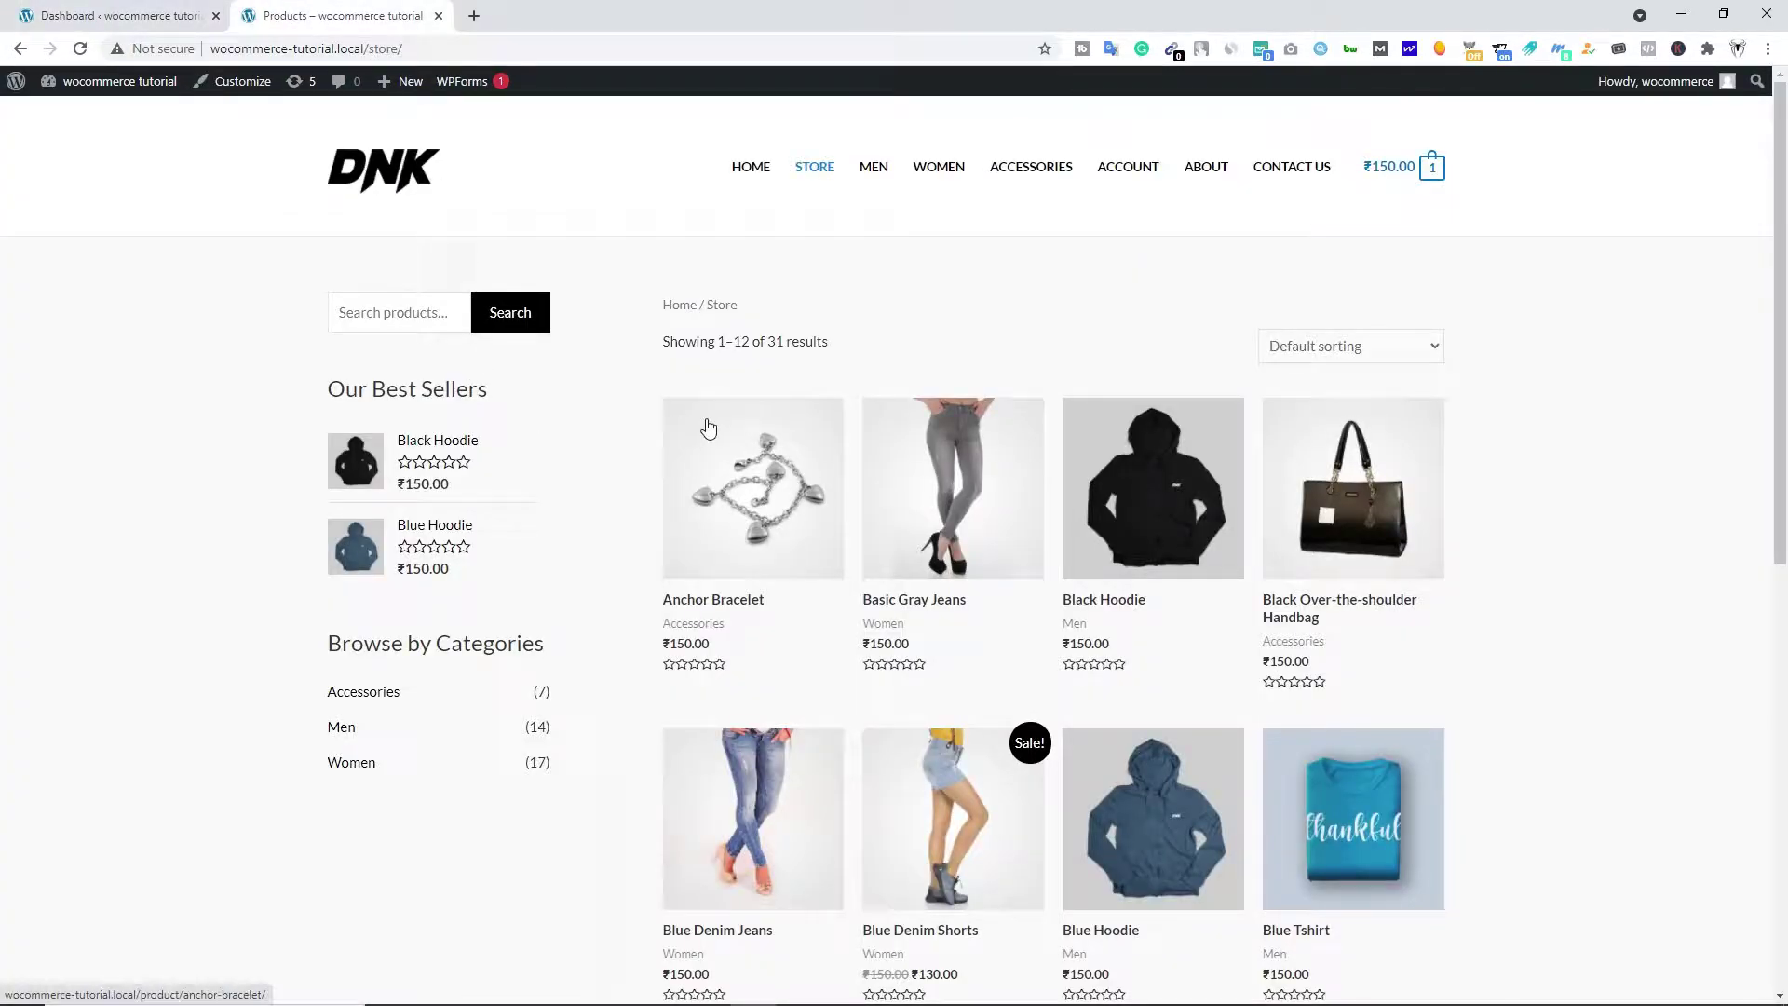
pyautogui.scroll(-4, 654, 567)
pyautogui.scroll(4, 654, 567)
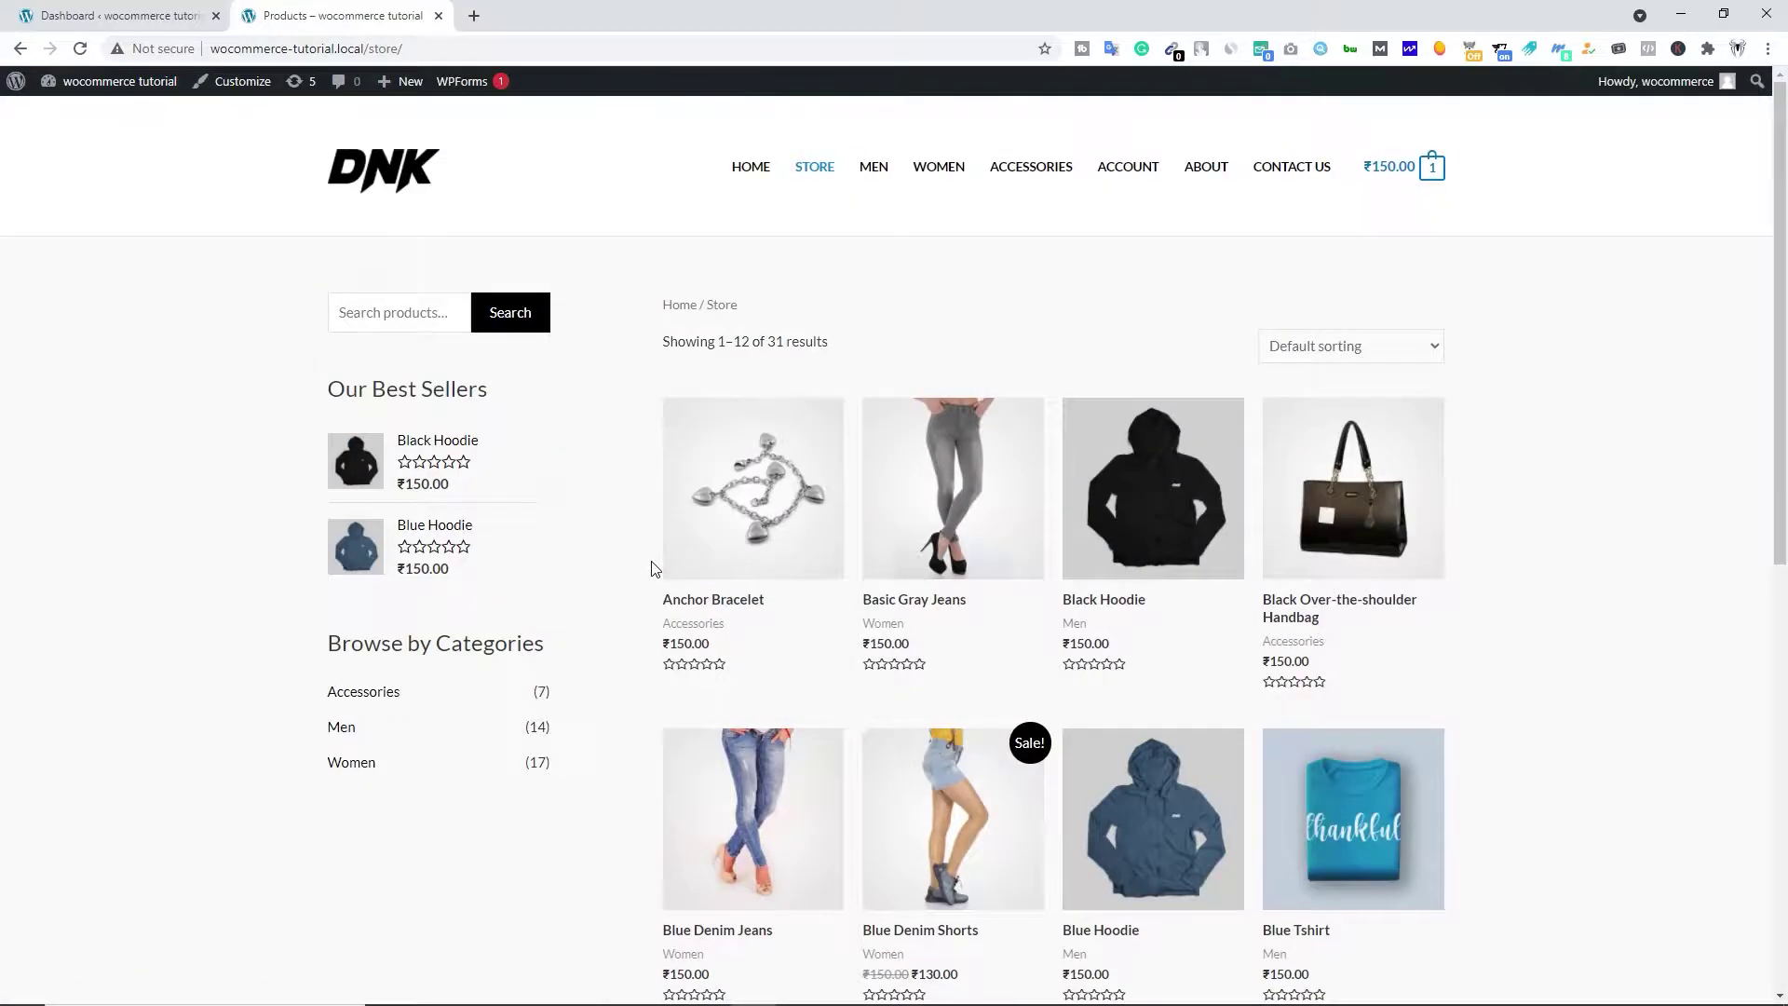
pyautogui.click(1130, 525)
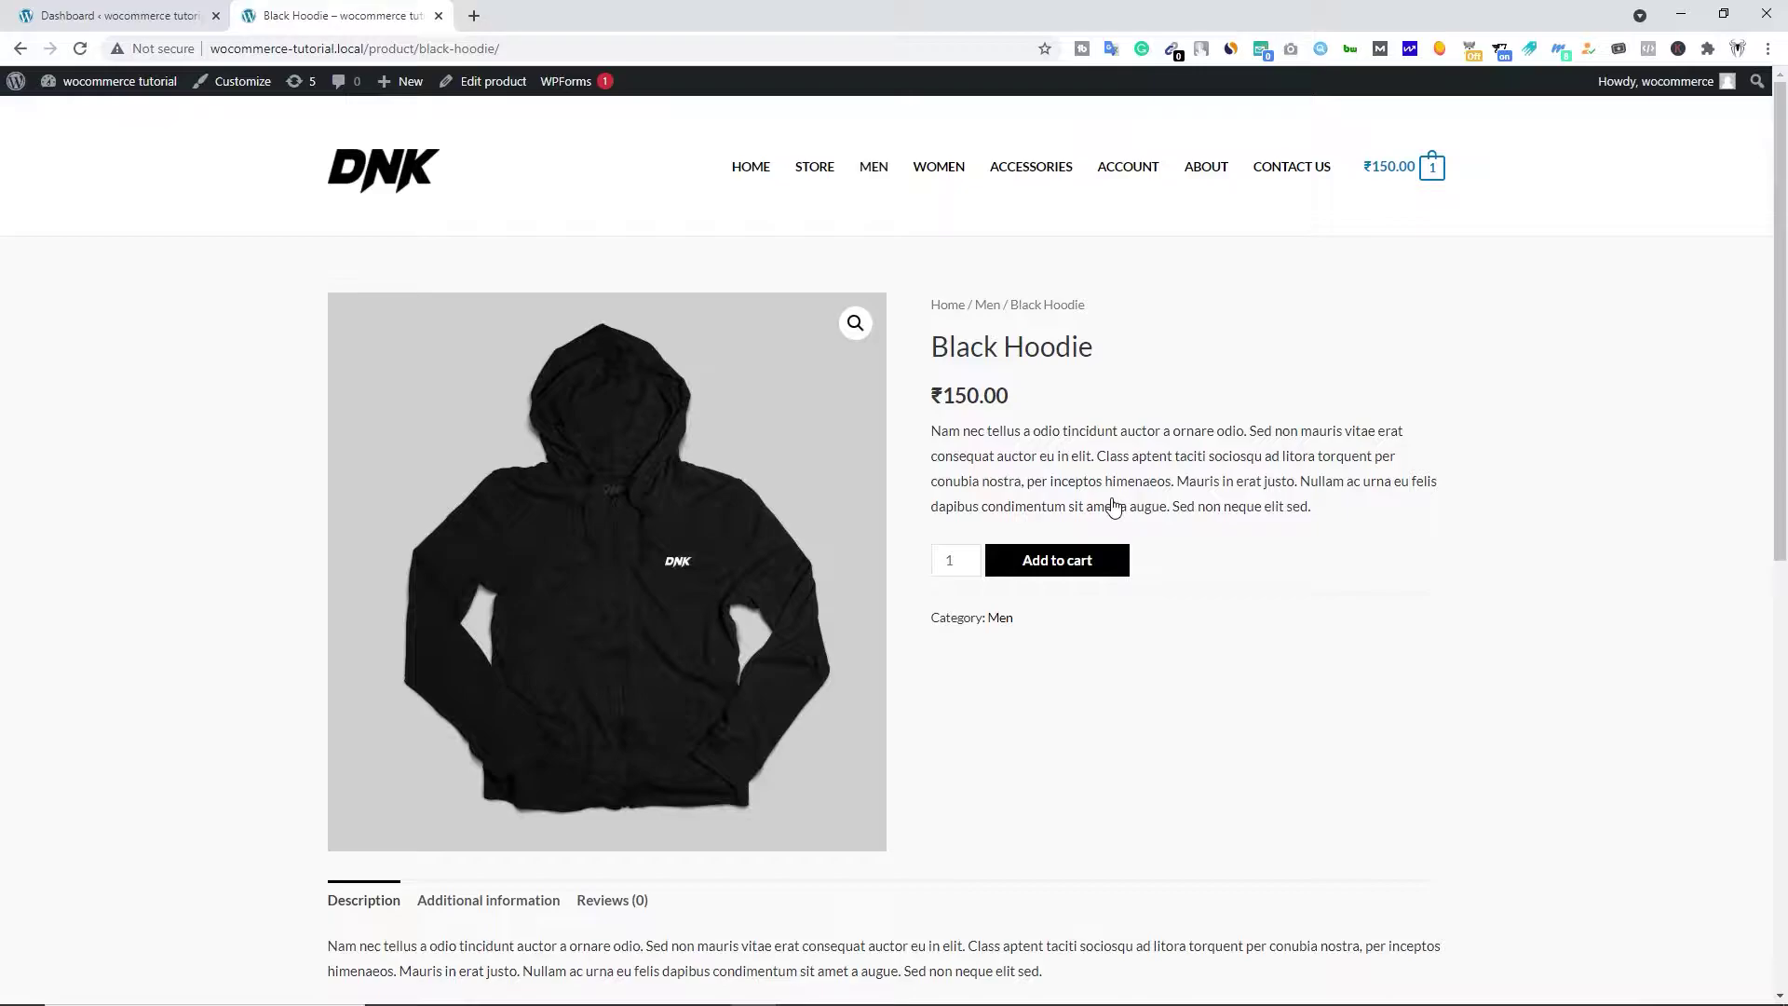
# Step: Examine the Black Hoodie page's title, price, short description, full description and related products
pyautogui.scroll(-9, 1059, 555)
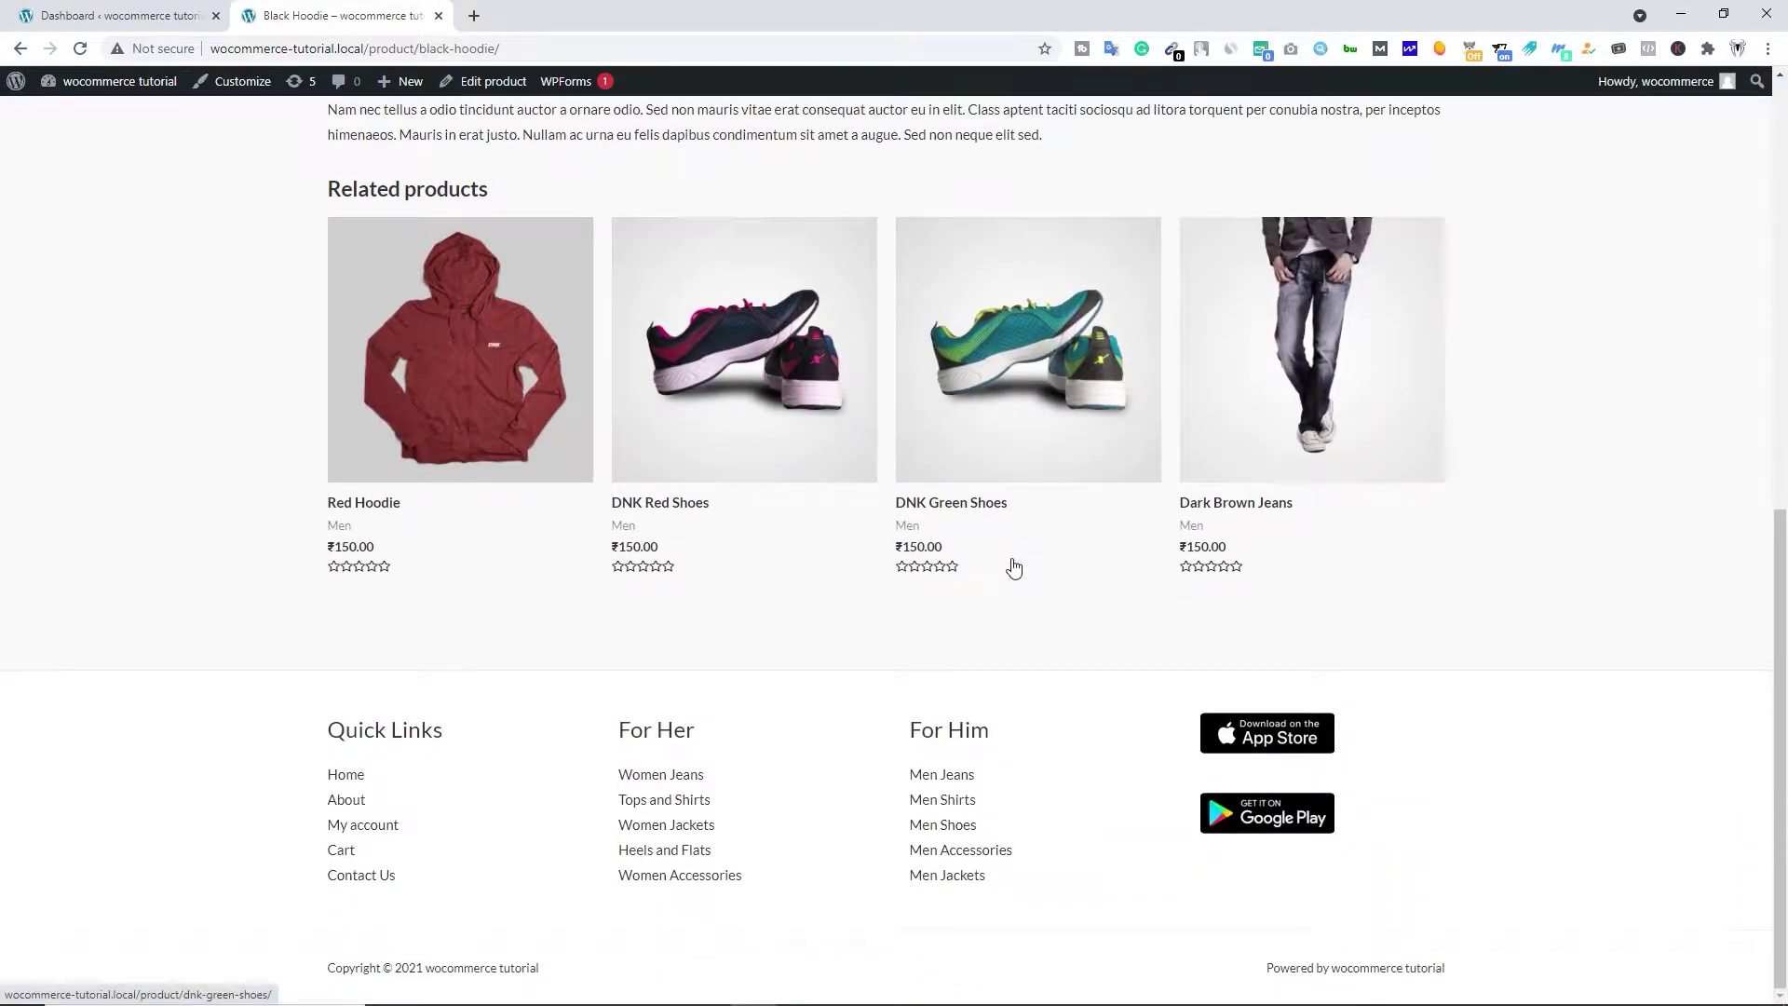
pyautogui.scroll(7, 1010, 568)
pyautogui.scroll(2, 1009, 559)
pyautogui.moveTo(945, 346); pyautogui.dragTo(1062, 346)
pyautogui.moveTo(954, 396); pyautogui.dragTo(1034, 480)
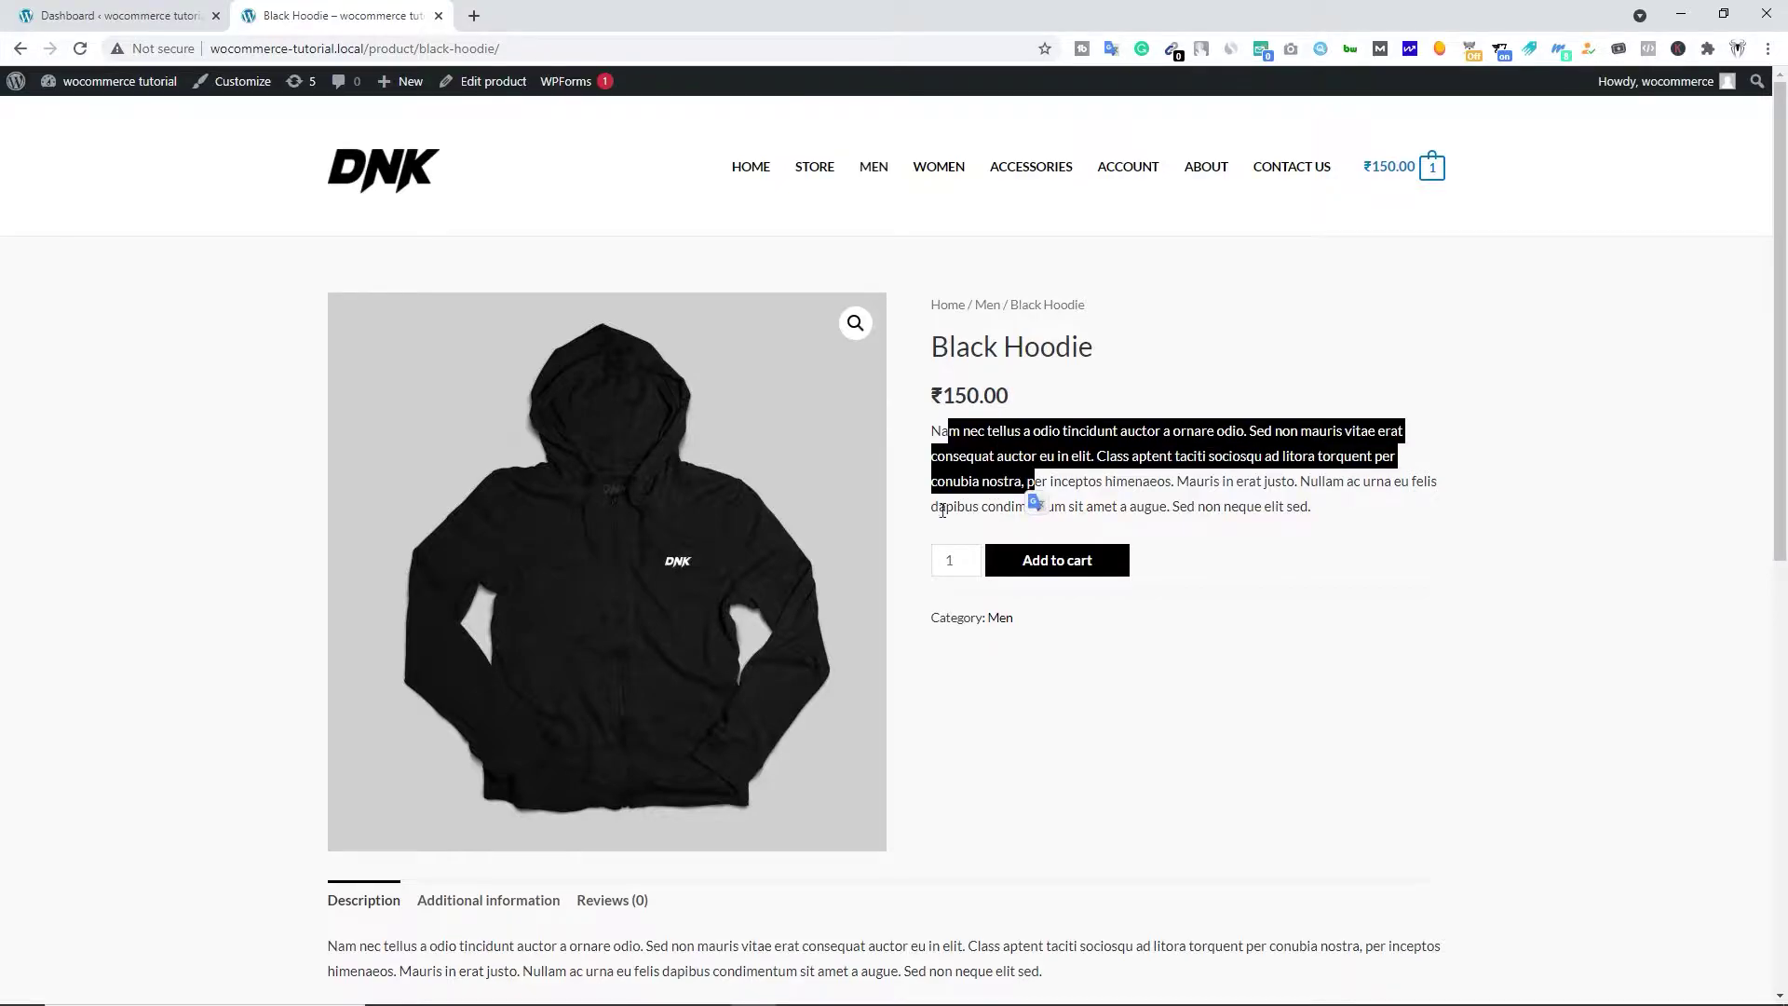
pyautogui.scroll(-2, 529, 803)
pyautogui.scroll(-1, 530, 803)
pyautogui.moveTo(459, 667); pyautogui.dragTo(587, 691)
pyautogui.click(572, 668)
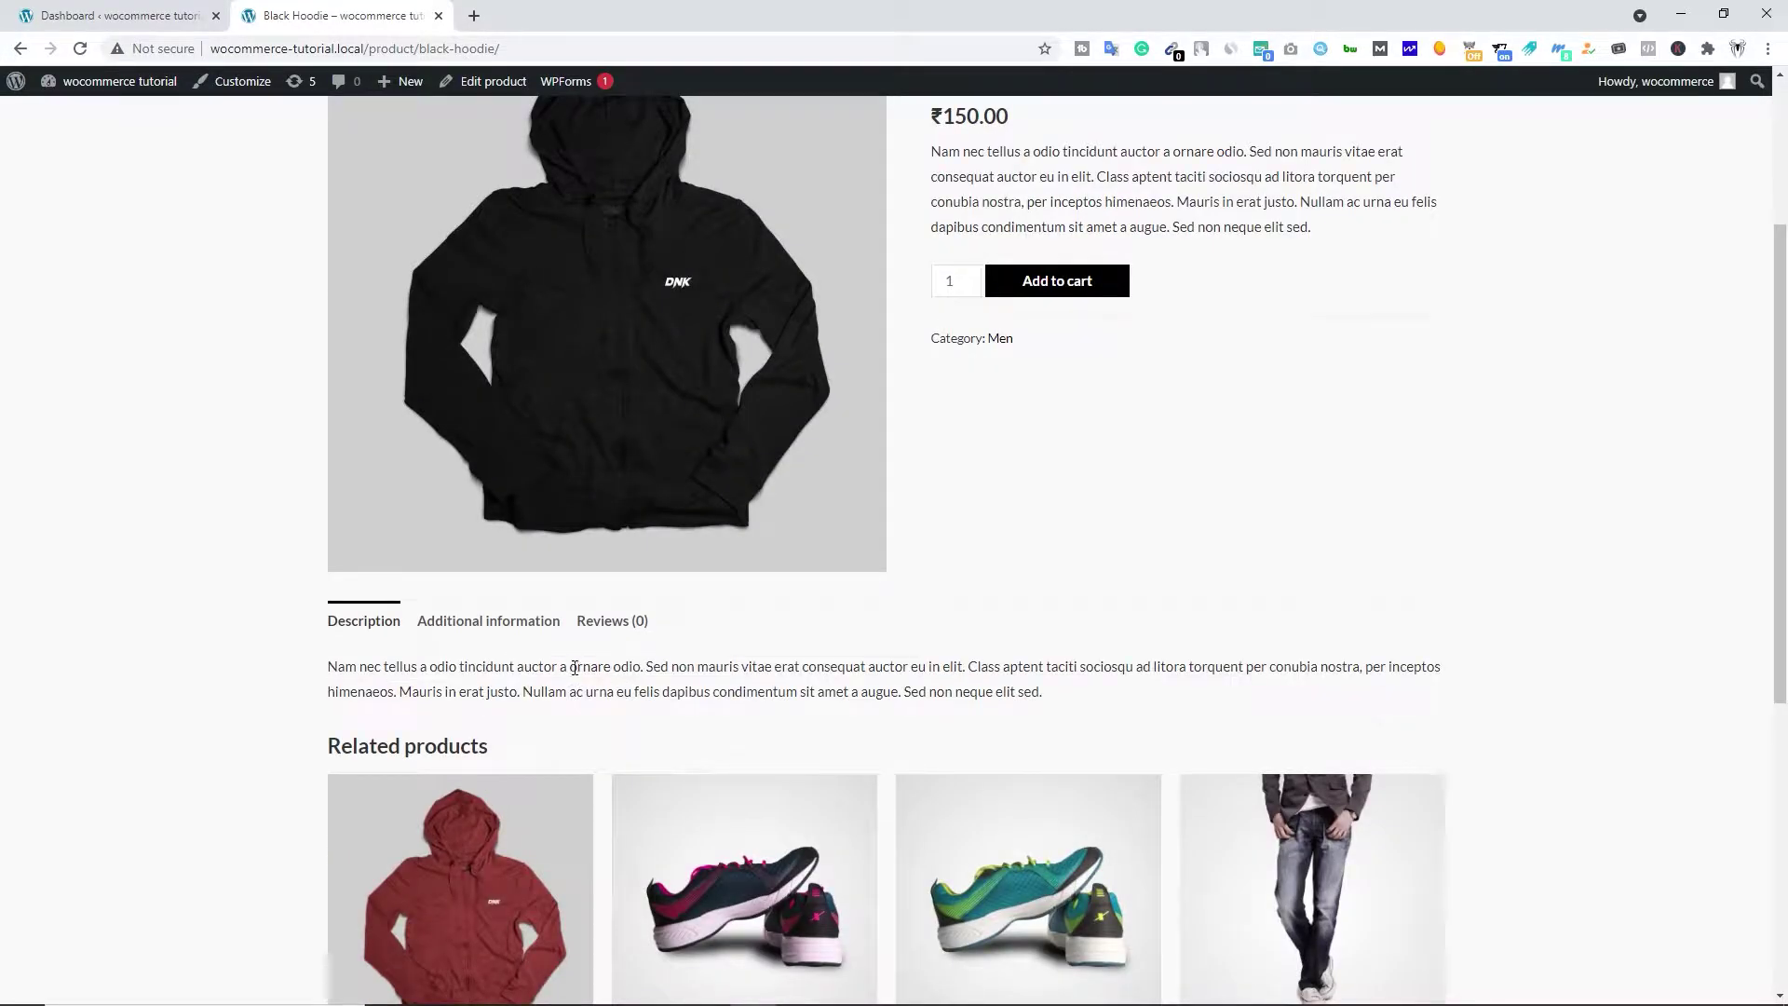
pyautogui.scroll(3, 682, 671)
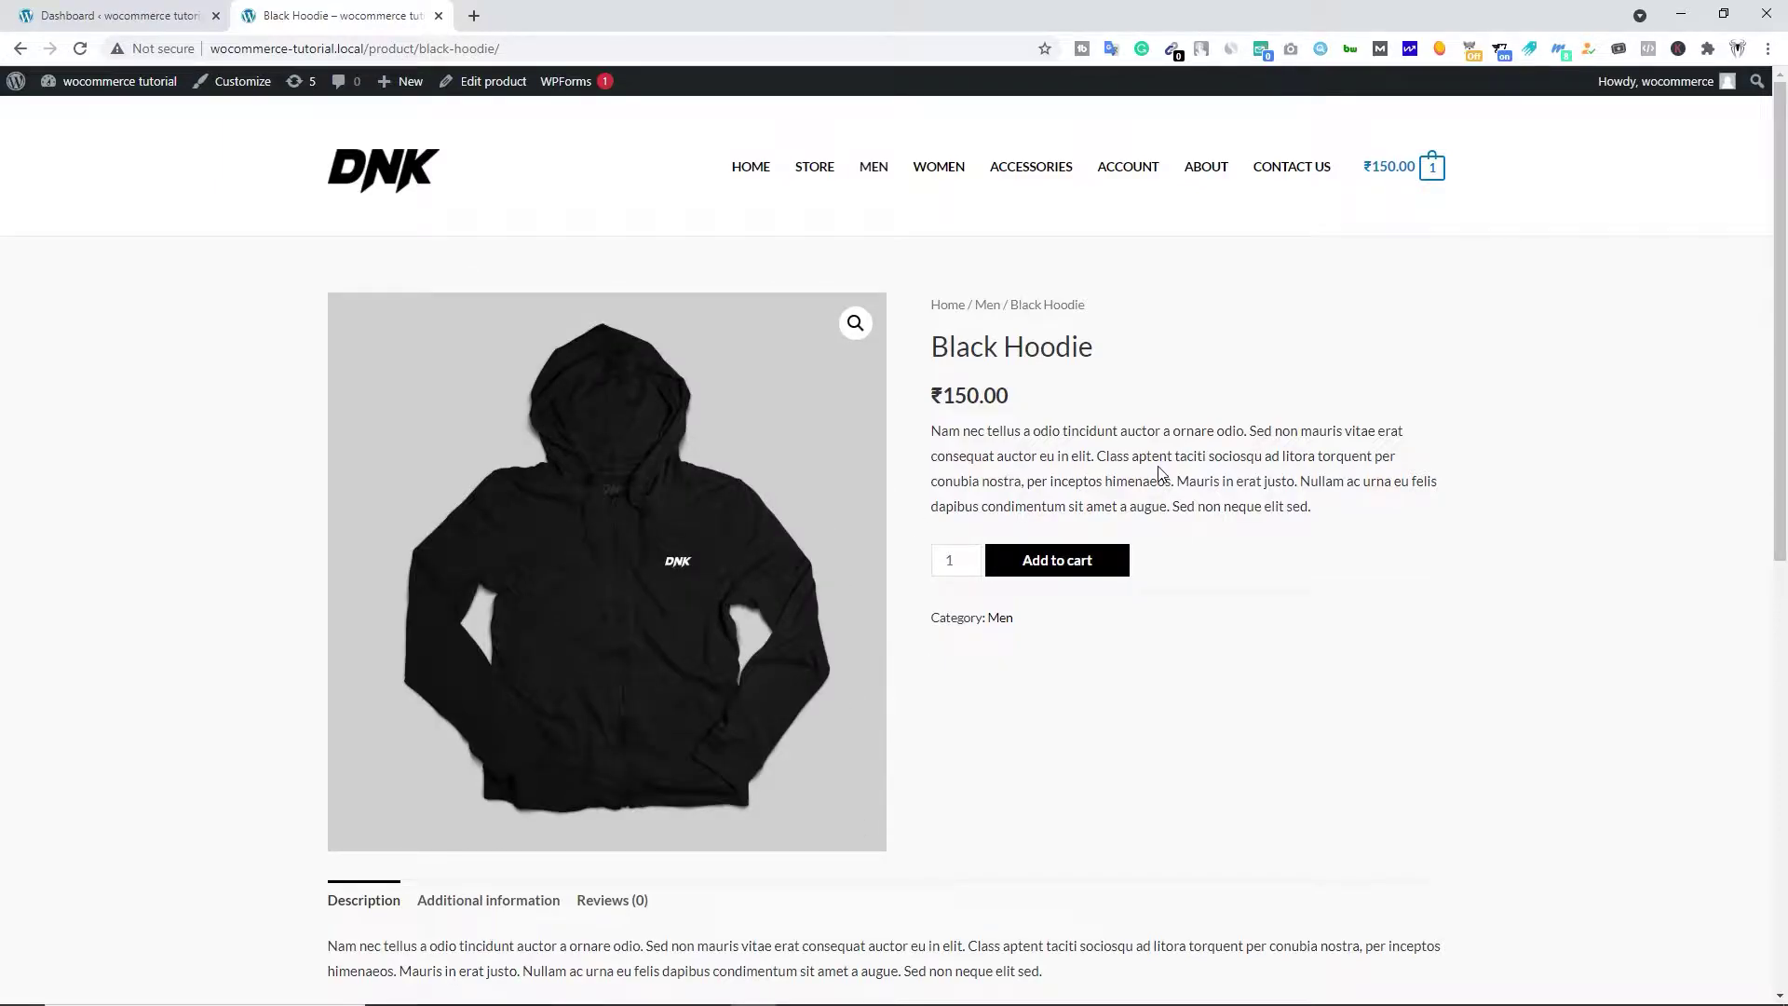
# Step: Start a new product in the admin dashboard, name it "Black Hoodie New" and fill its main description with repeated "Nam nec tellus" placeholder text
pyautogui.click(118, 13)
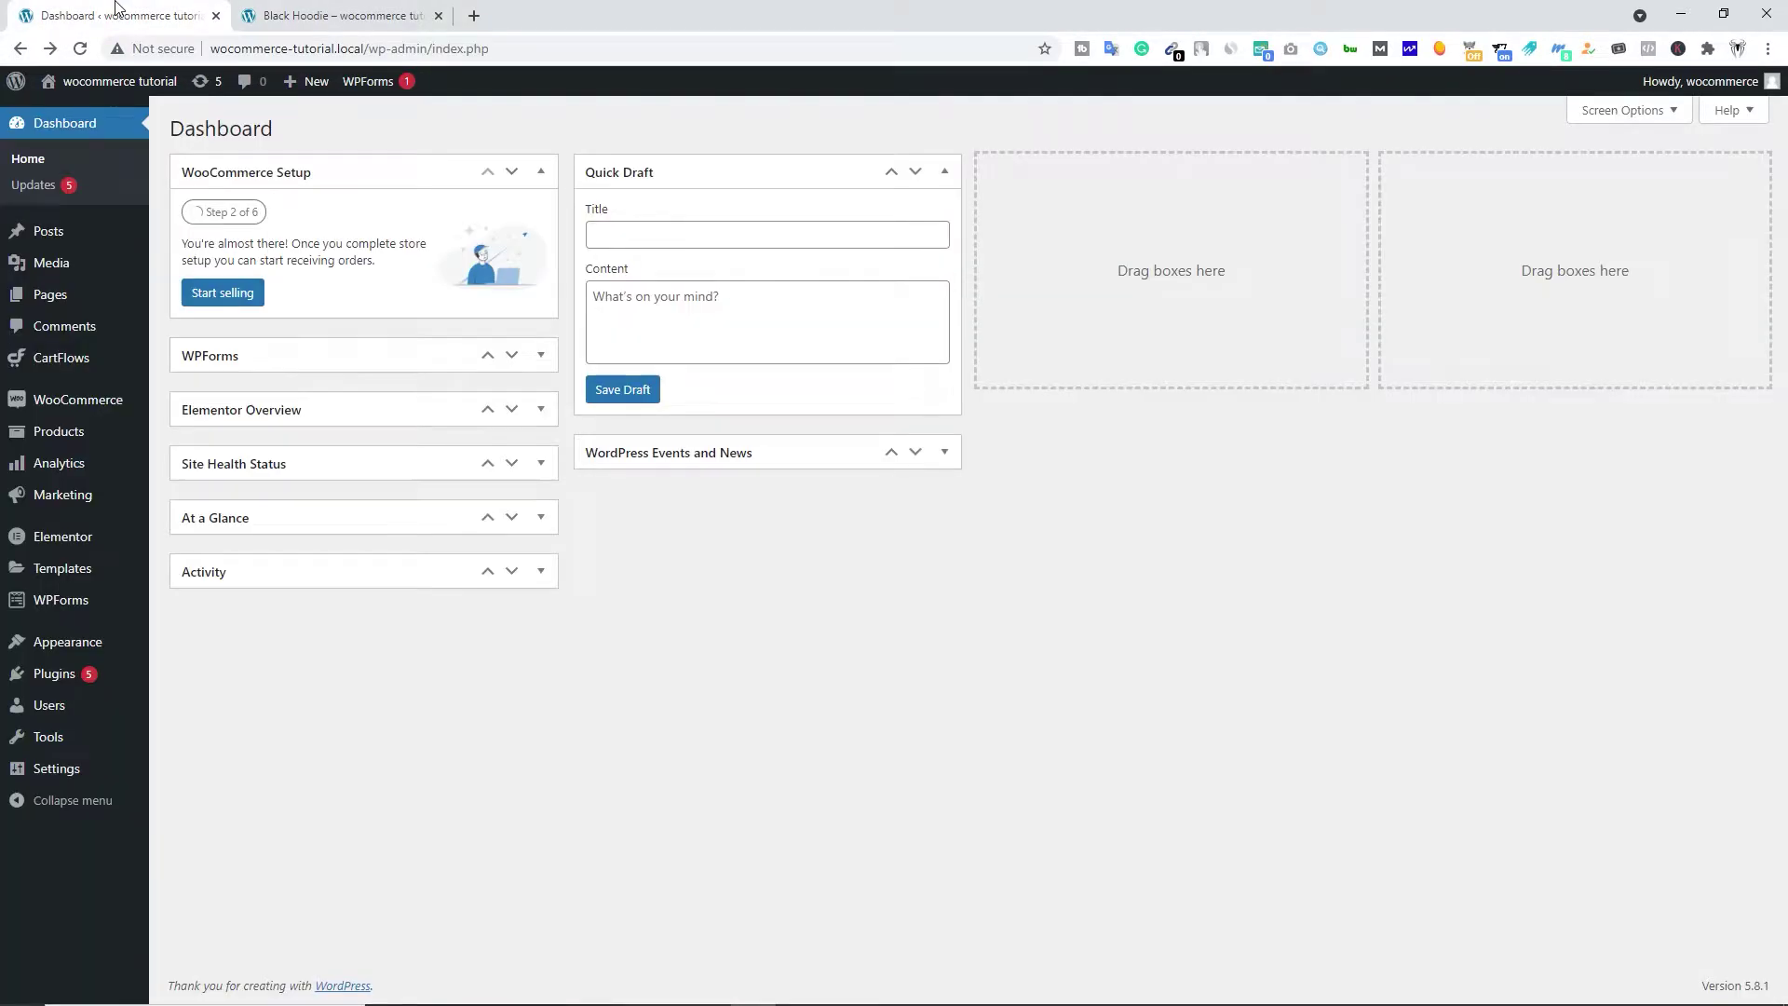
pyautogui.moveTo(79, 411)
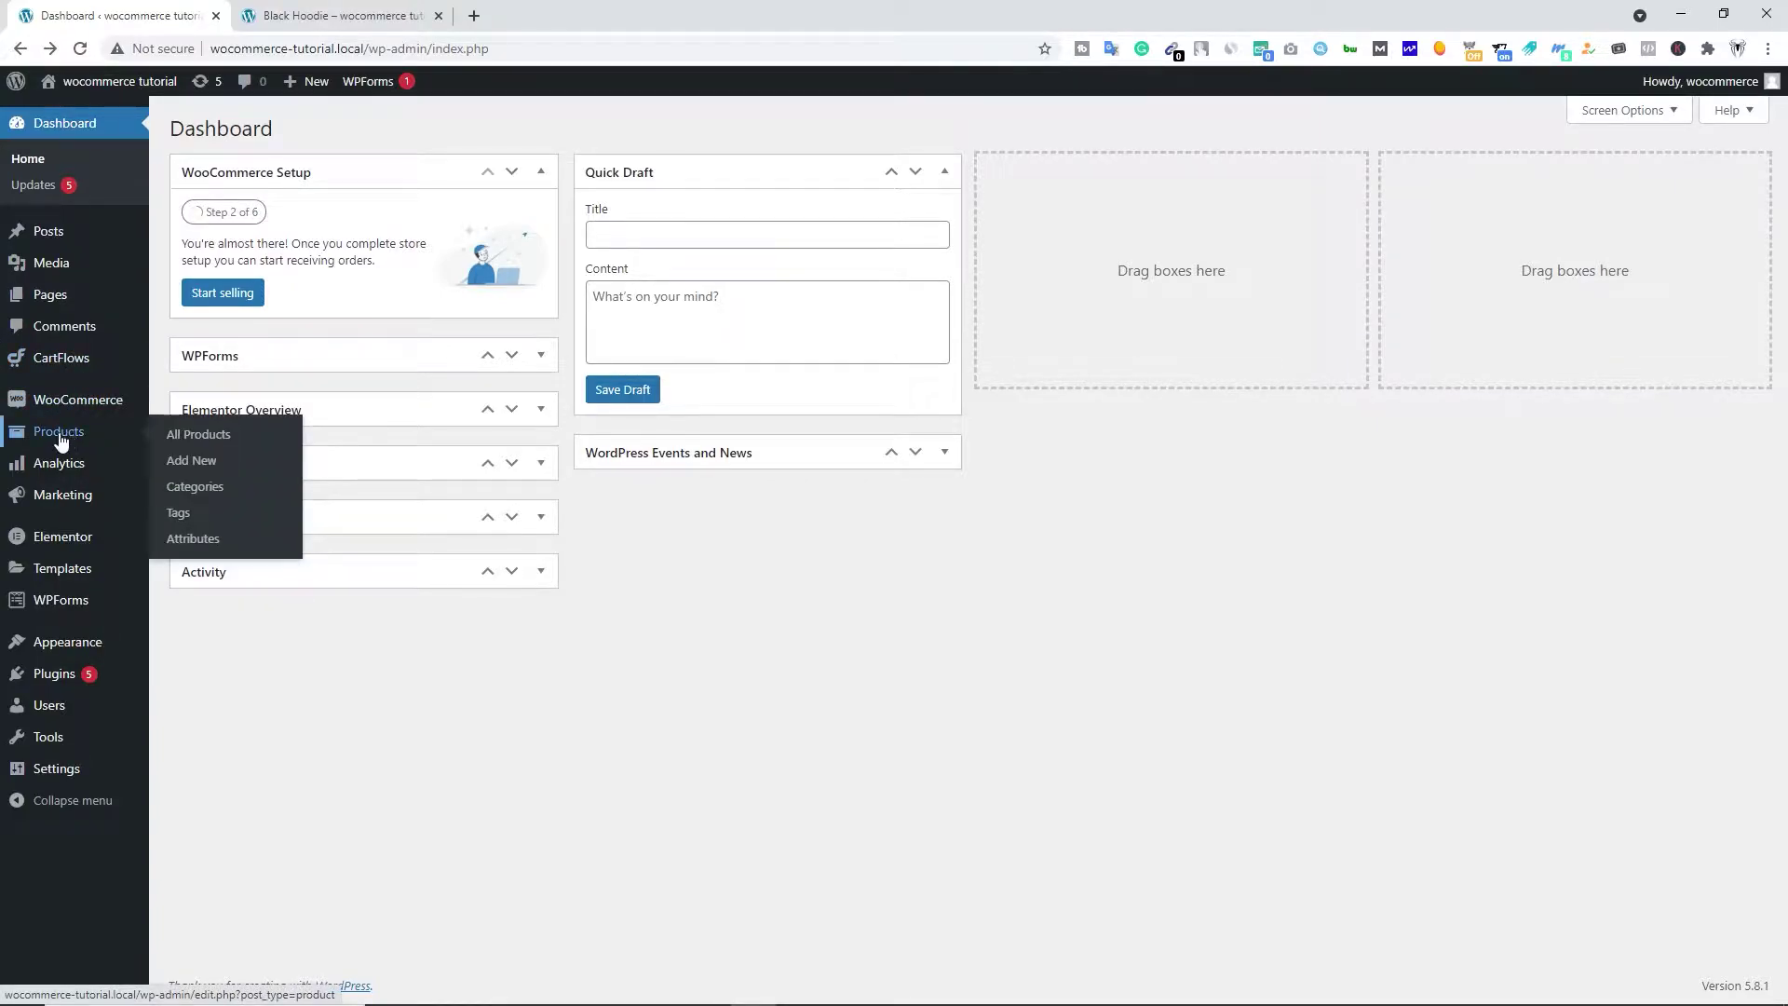
pyautogui.click(197, 461)
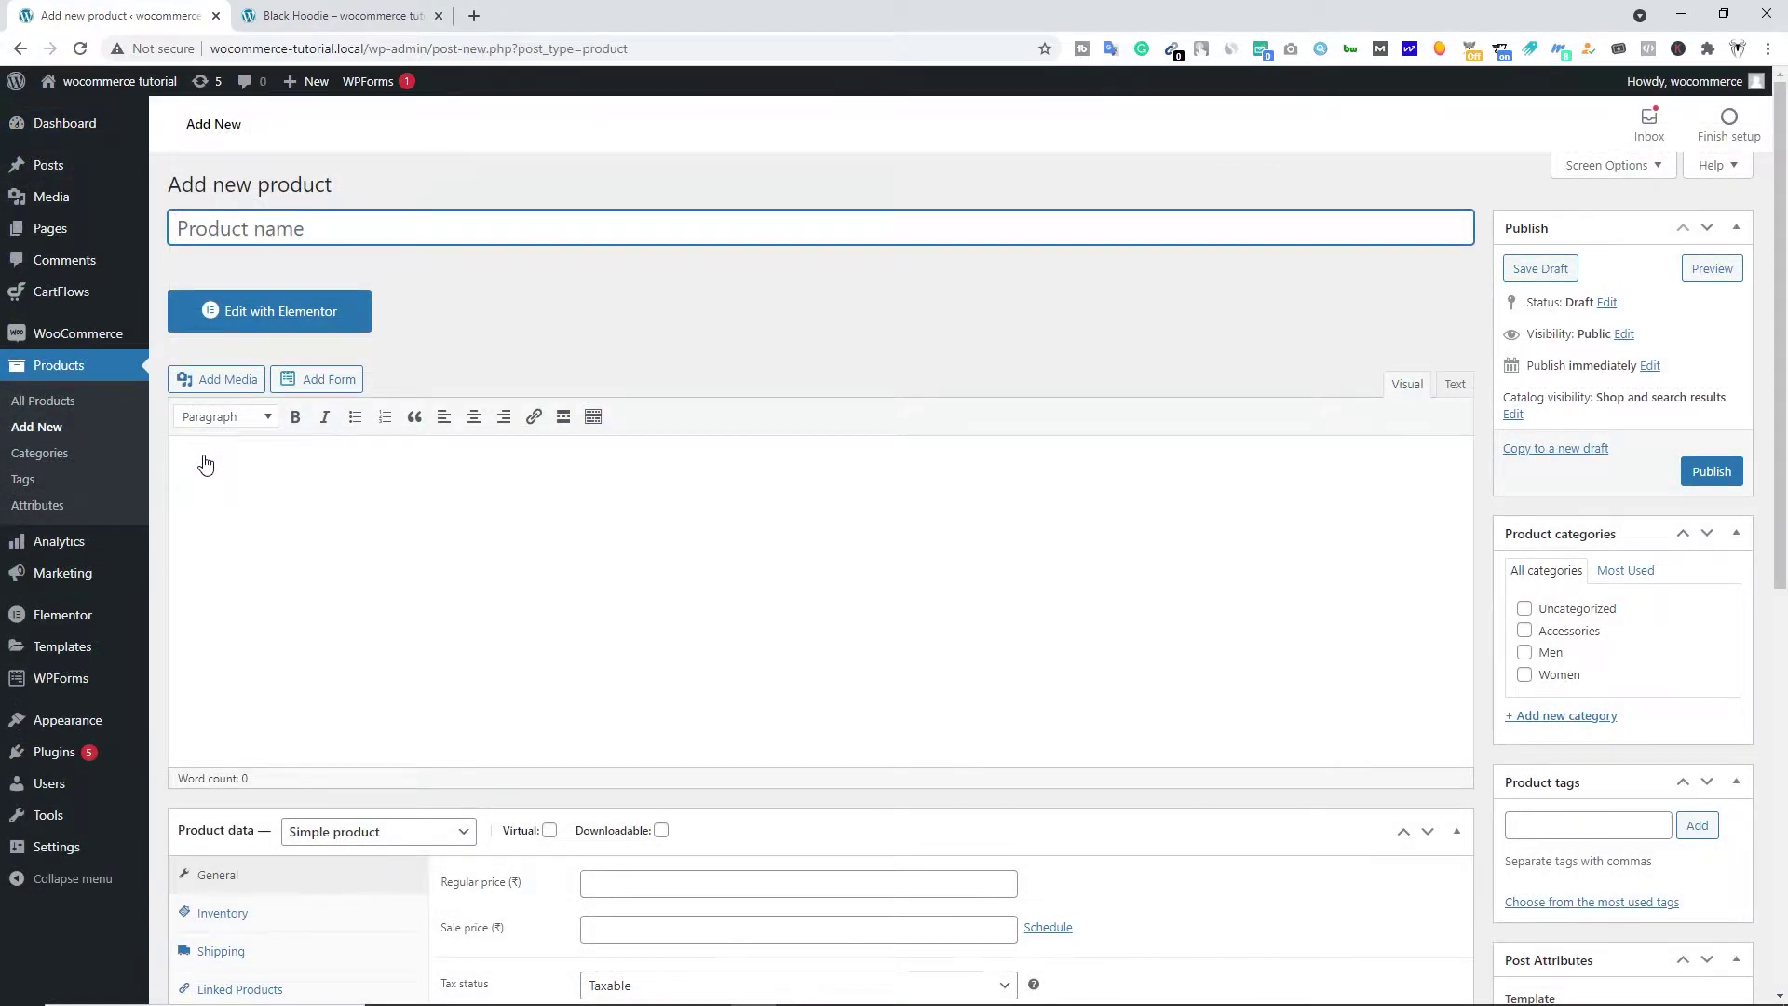
pyautogui.write('Black Hoodie New')
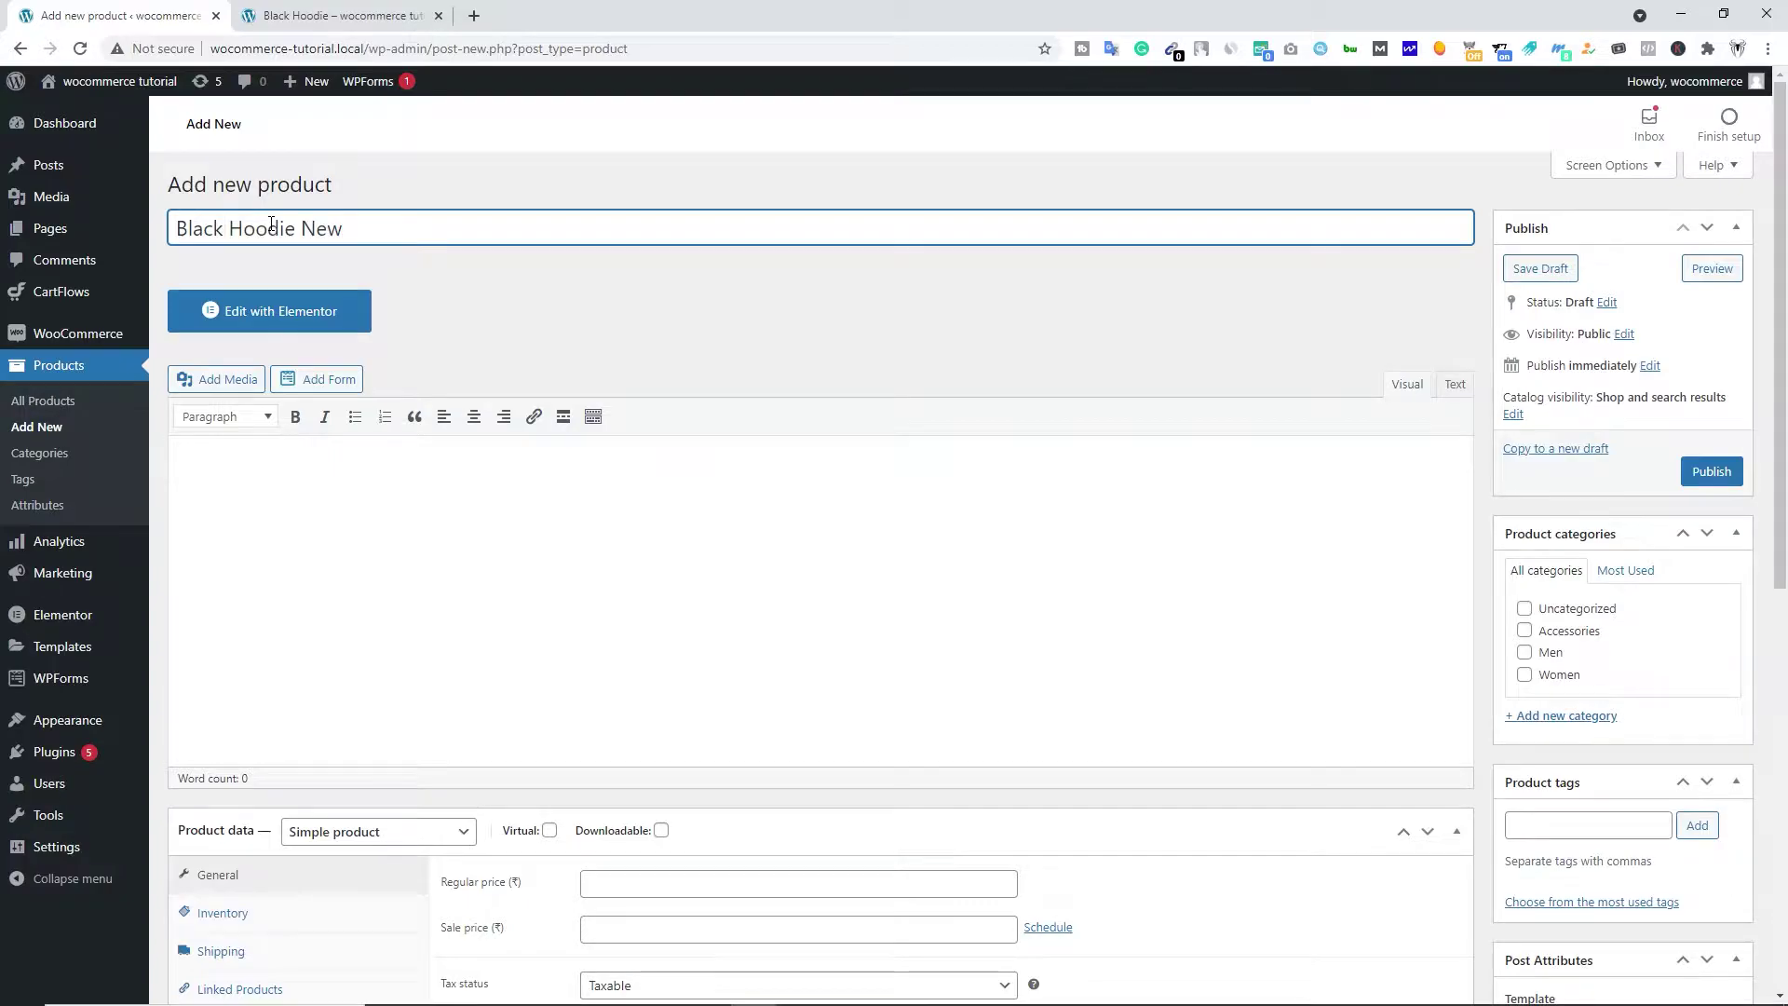
pyautogui.scroll(-2, 443, 416)
pyautogui.click(376, 327)
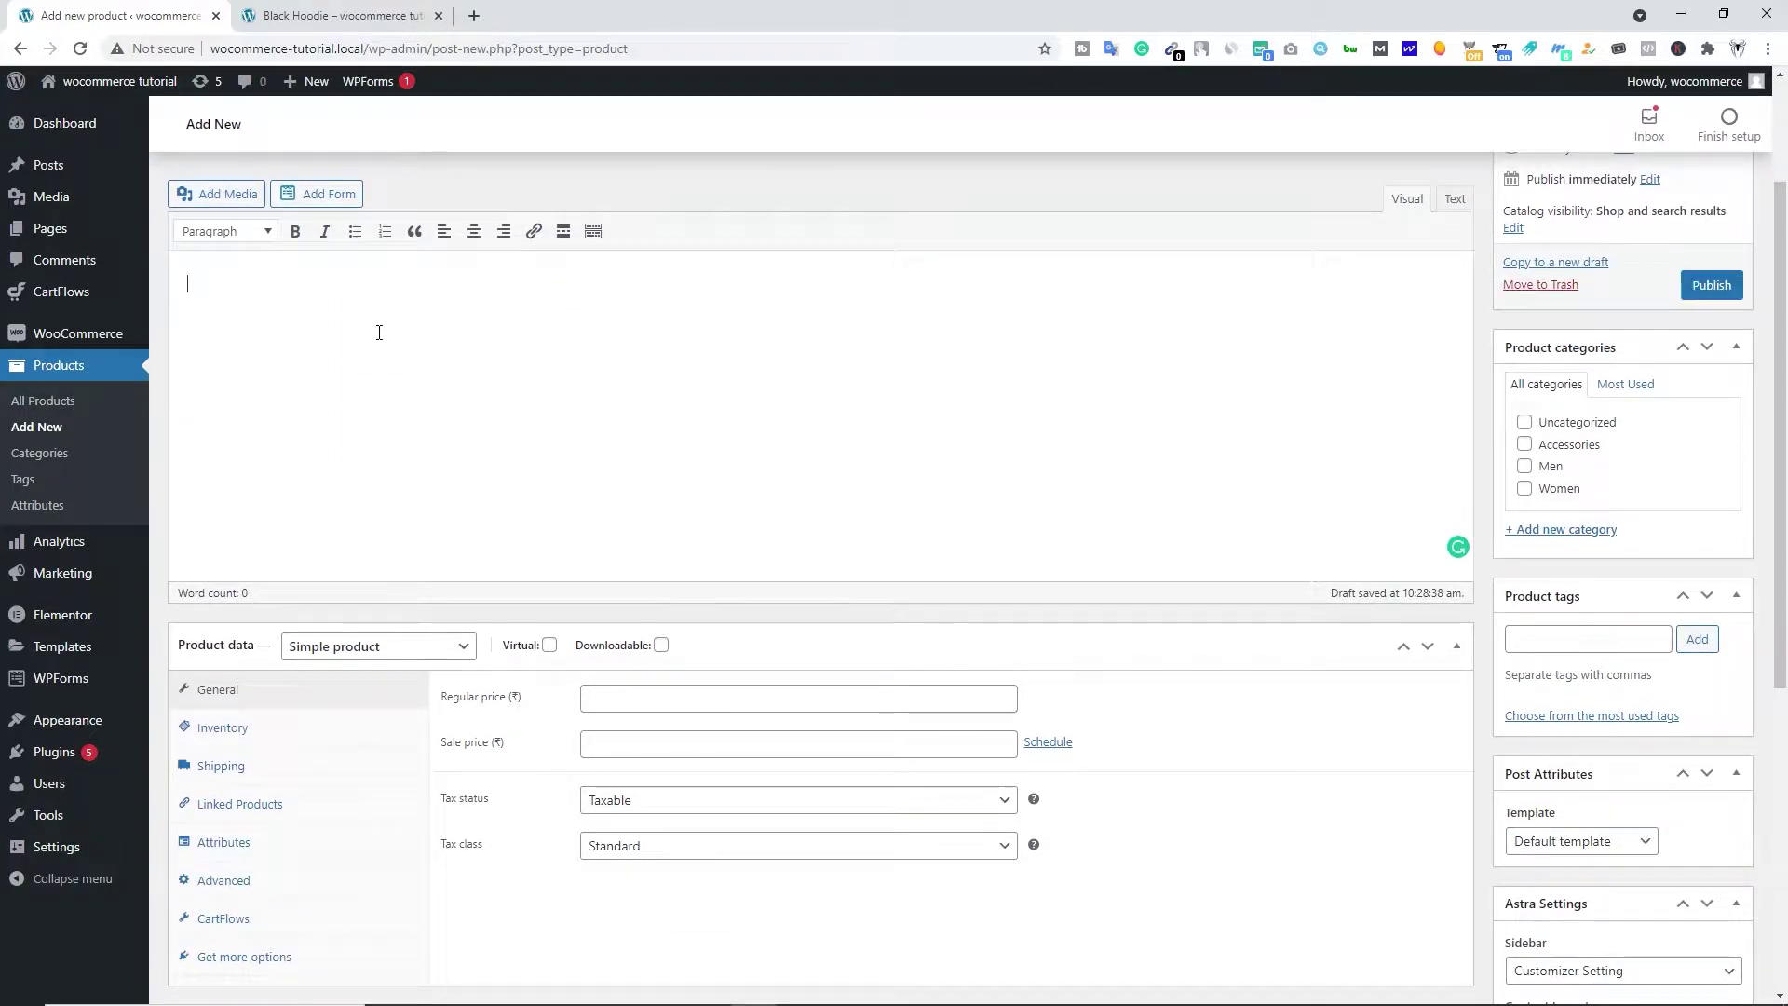
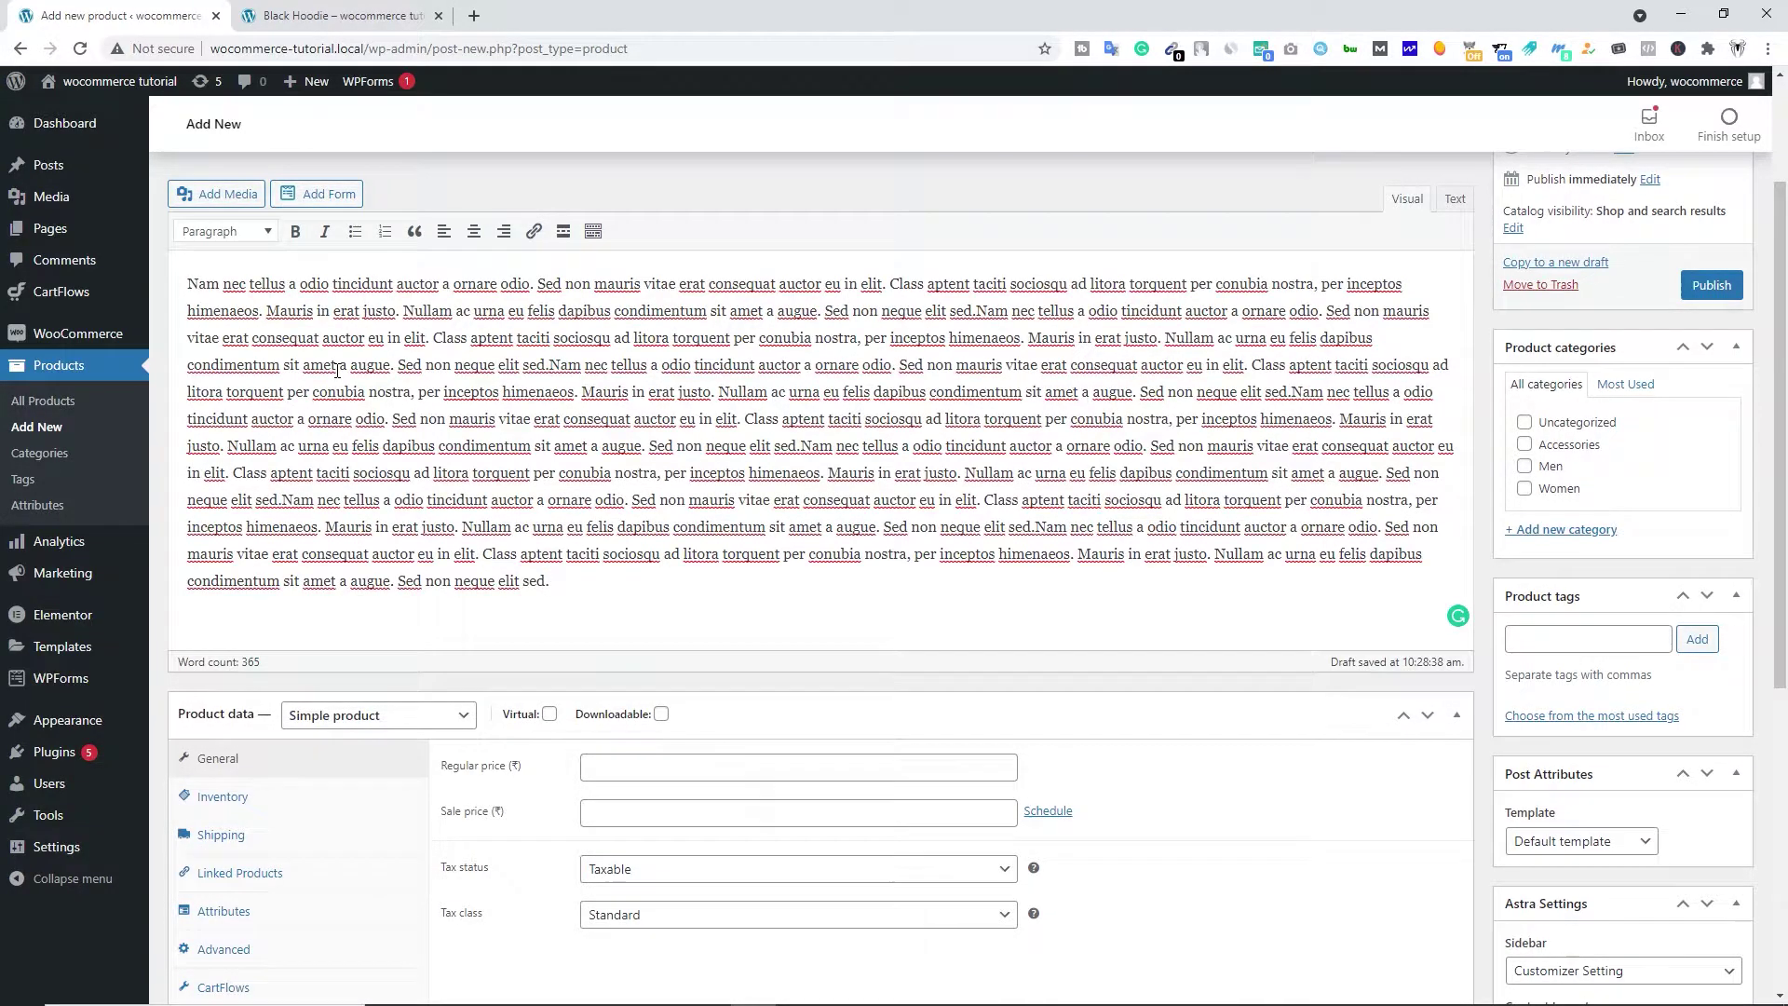
# Step: Choose Simple product as the product type and set the regular price to 500 and the sale price to 350
pyautogui.scroll(-3, 539, 392)
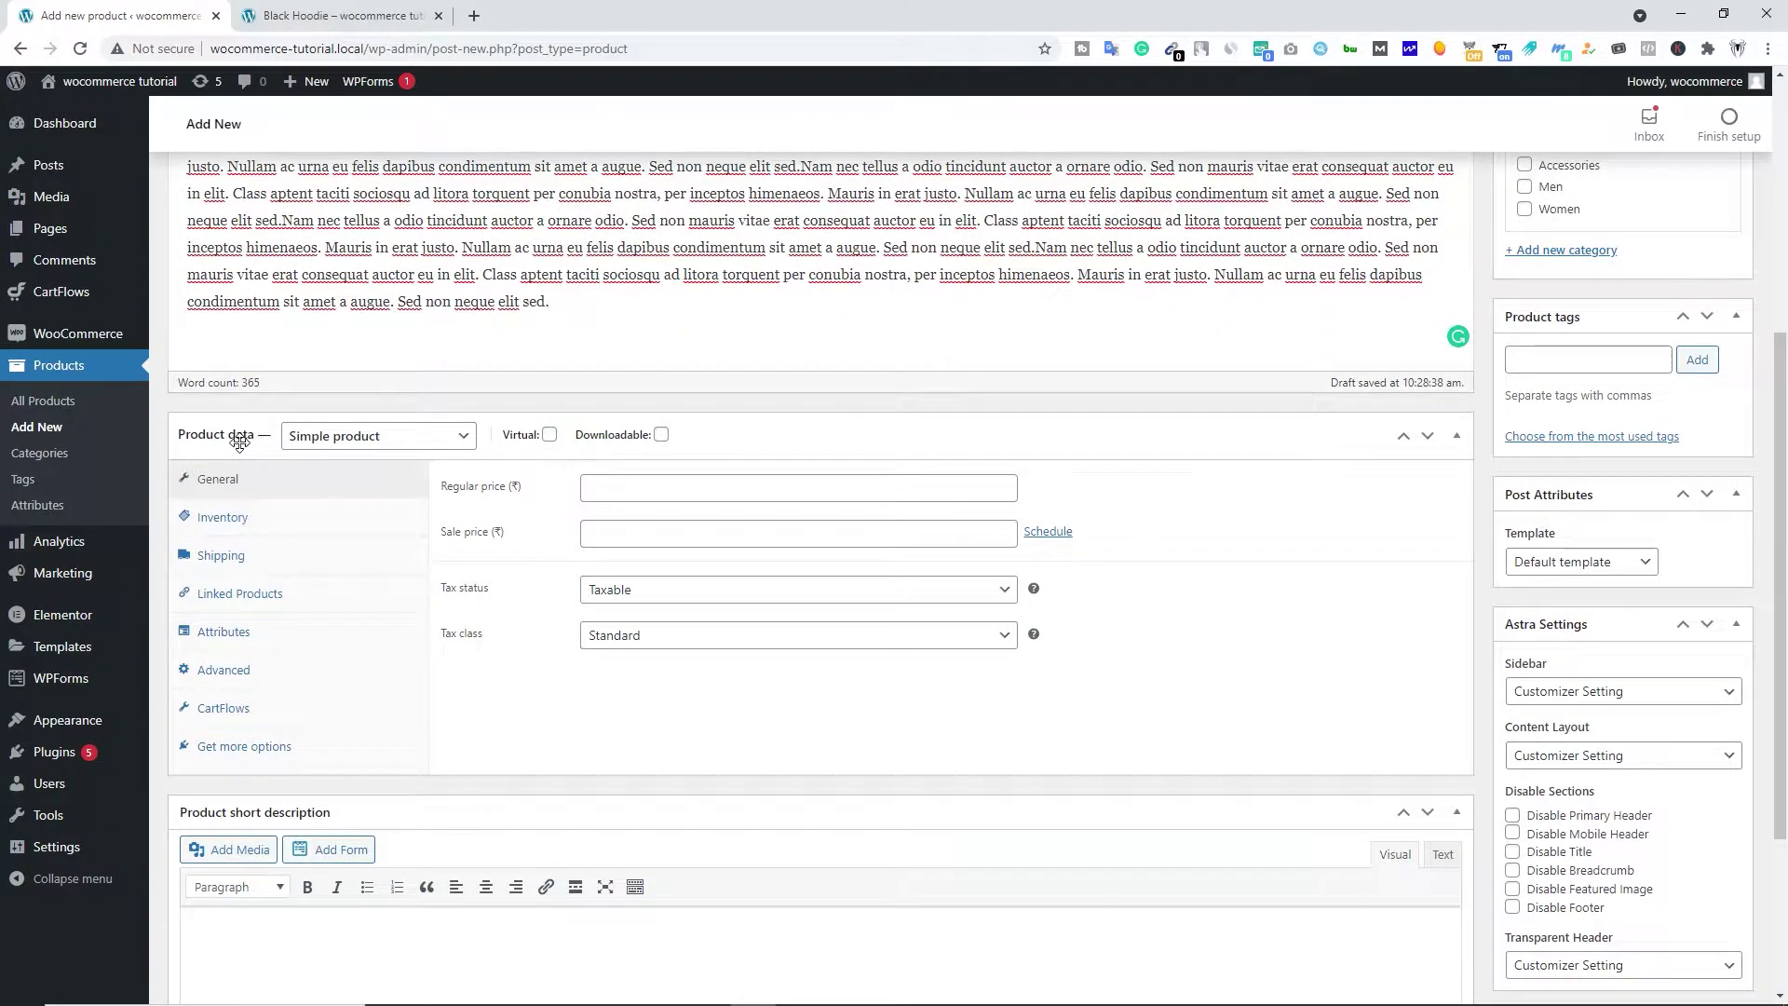
pyautogui.click(336, 449)
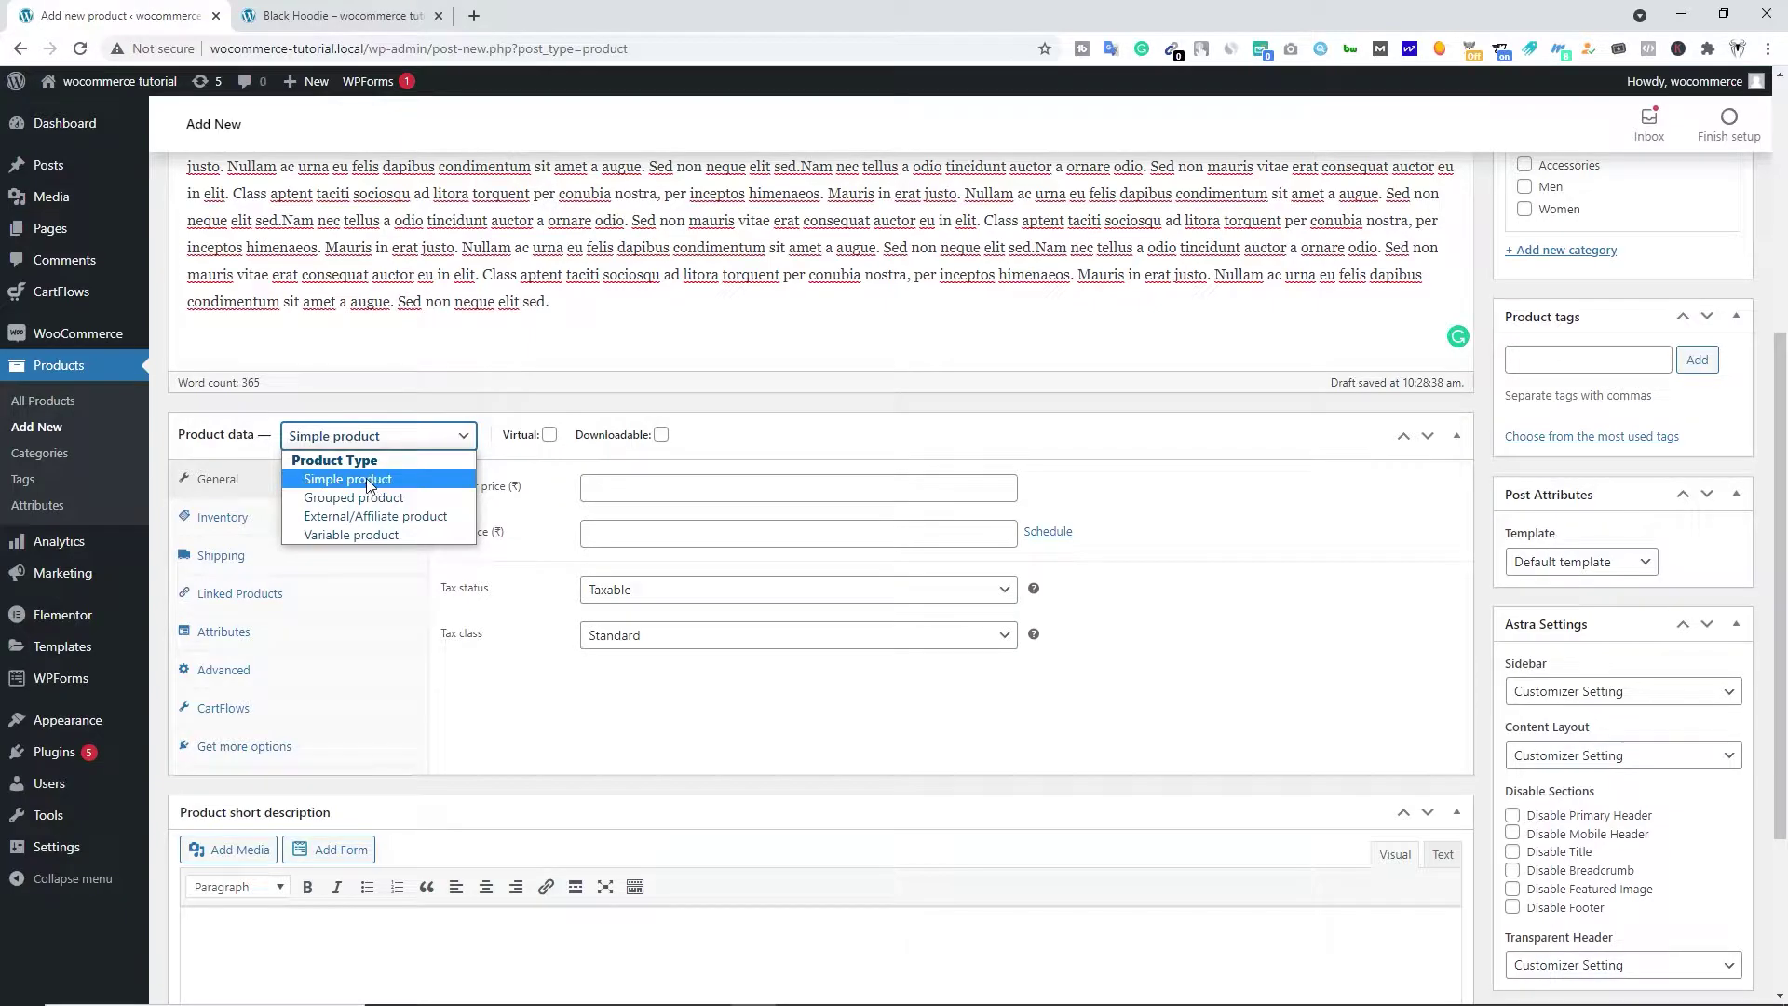
pyautogui.click(347, 478)
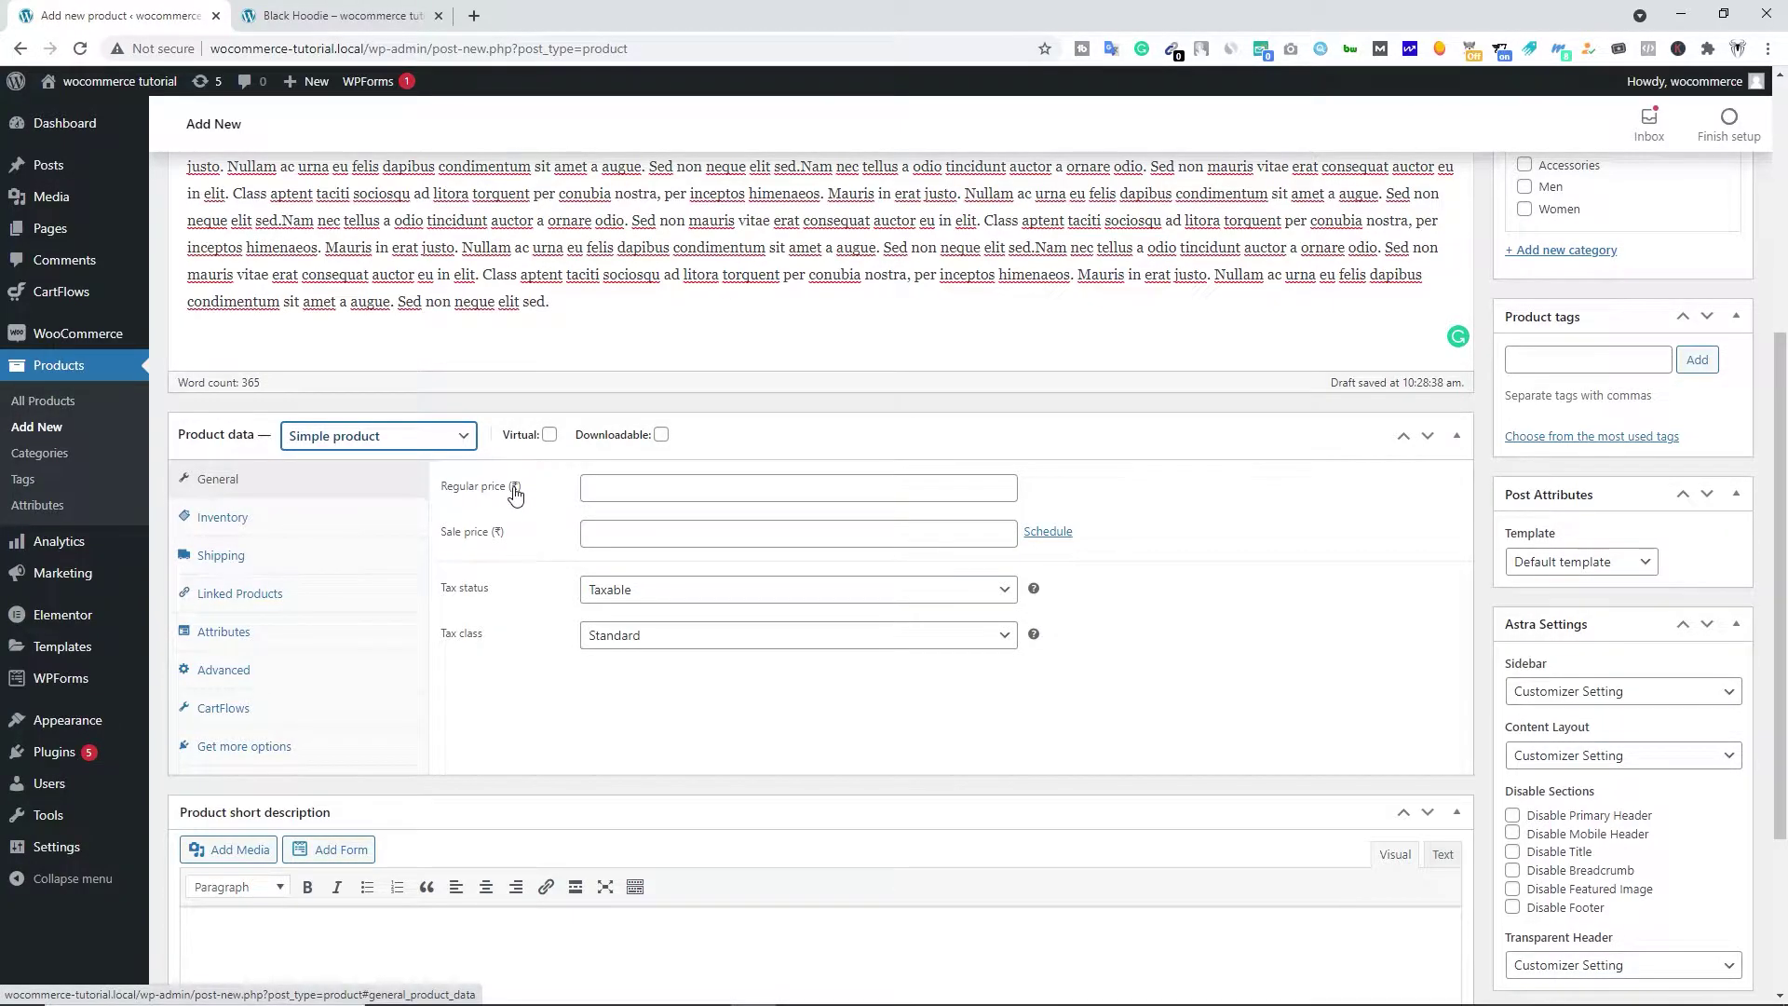
pyautogui.click(663, 485)
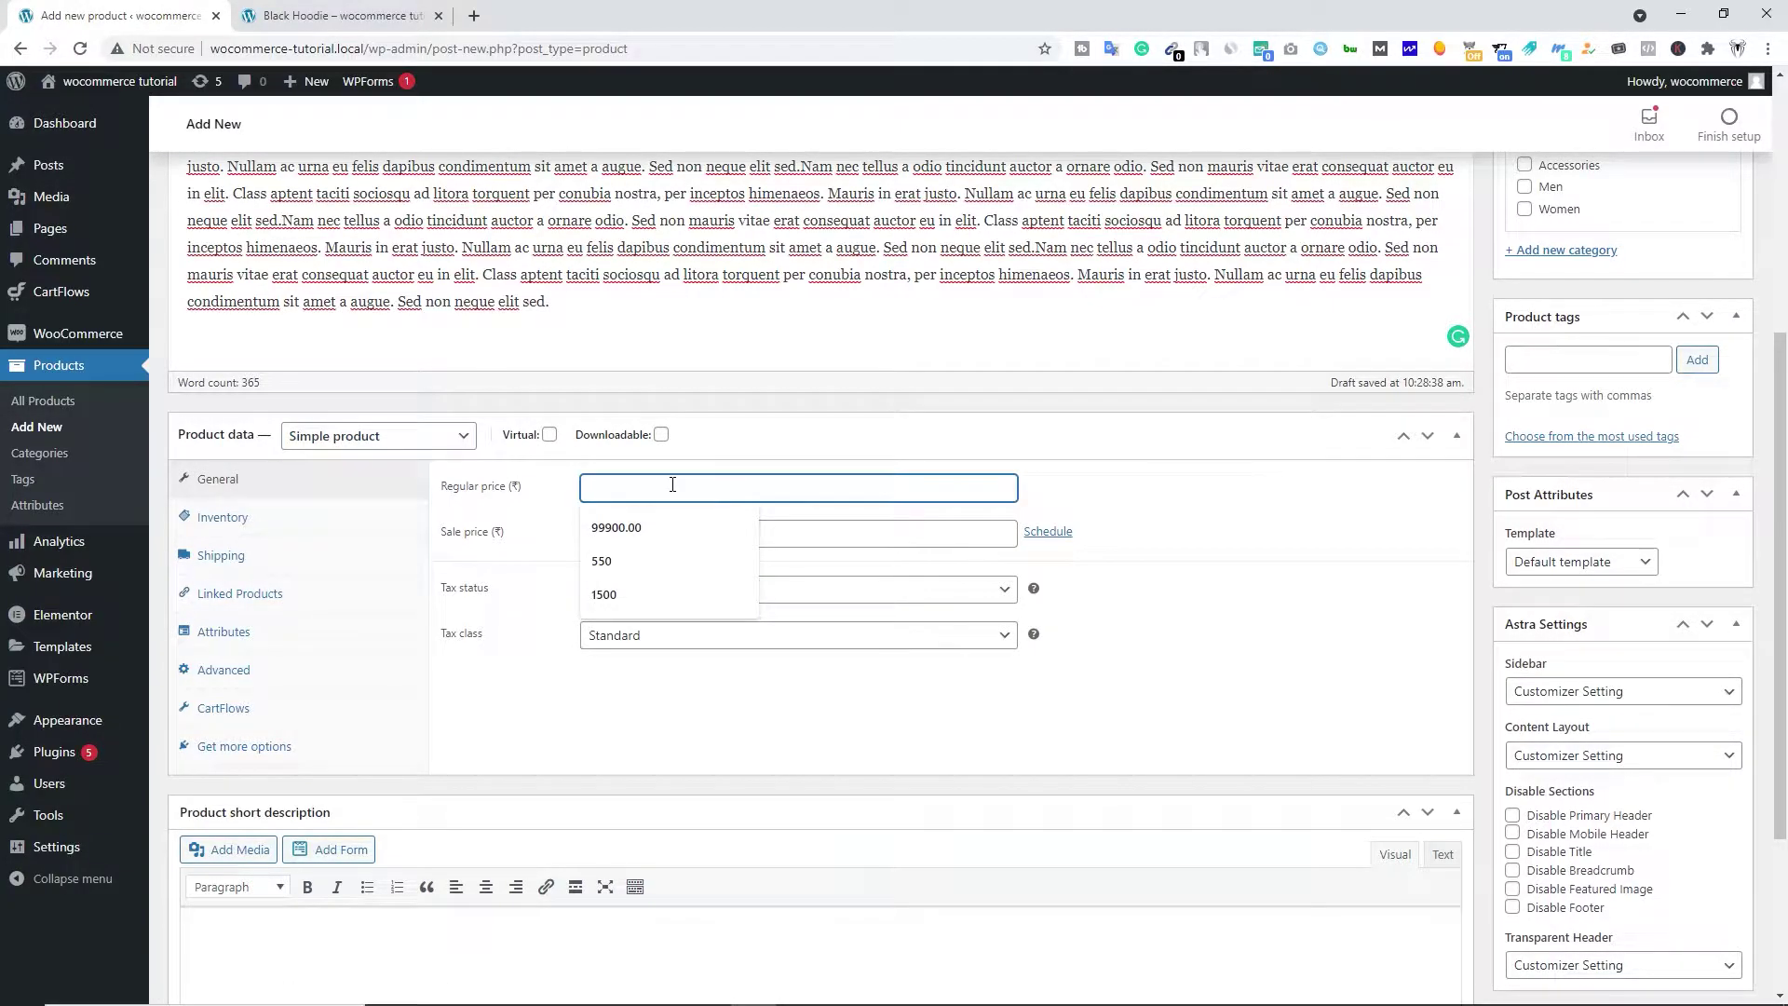
pyautogui.write('500')
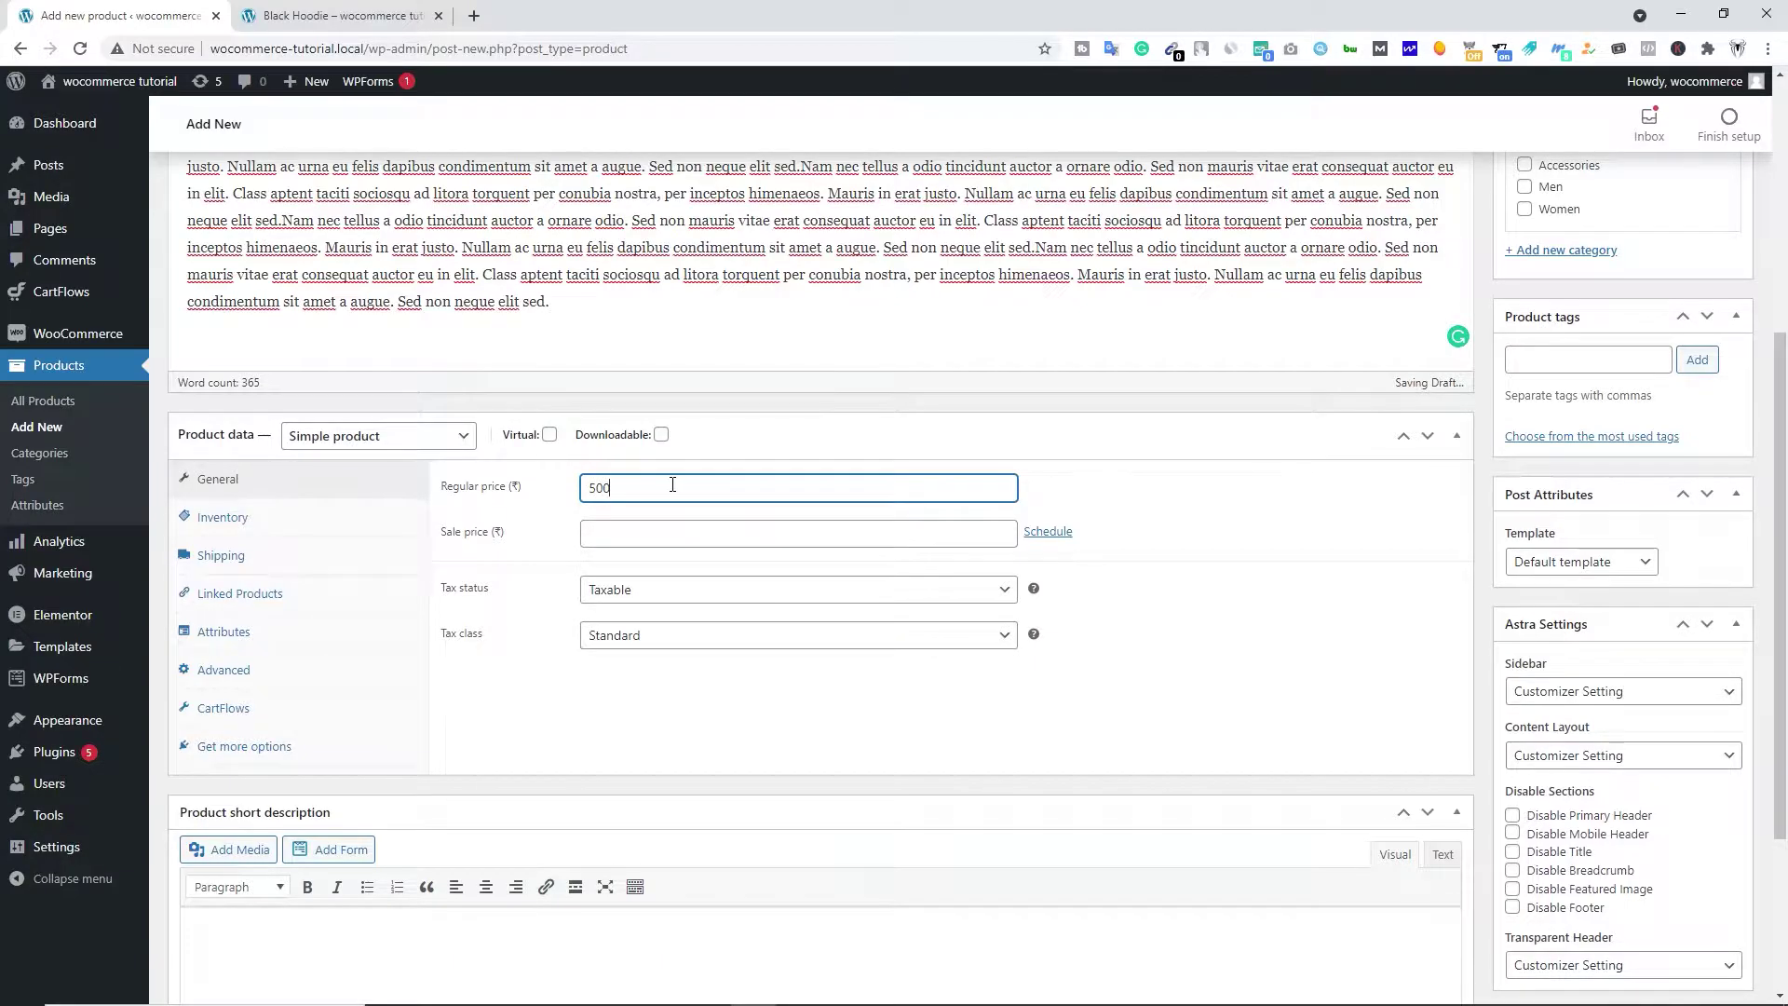
pyautogui.click(596, 533)
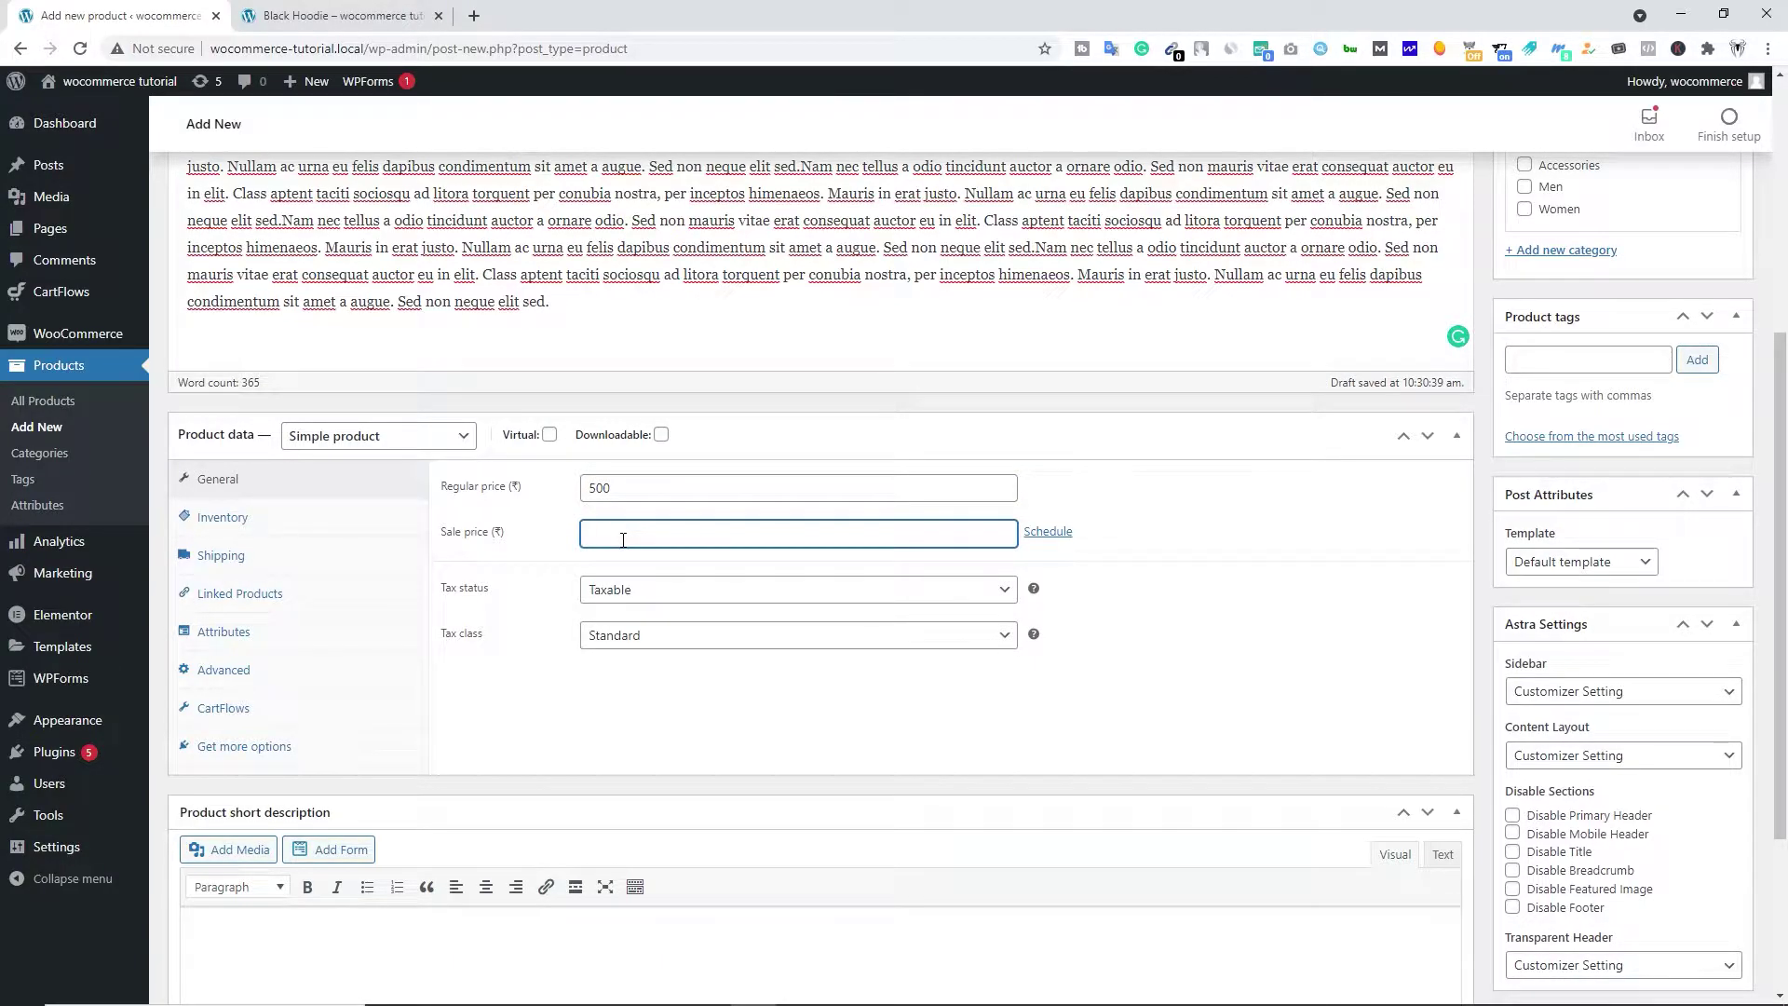
pyautogui.write('350')
# Step: Schedule the sale price to run from 2021-10-01 to 2021-11-30
pyautogui.click(1056, 540)
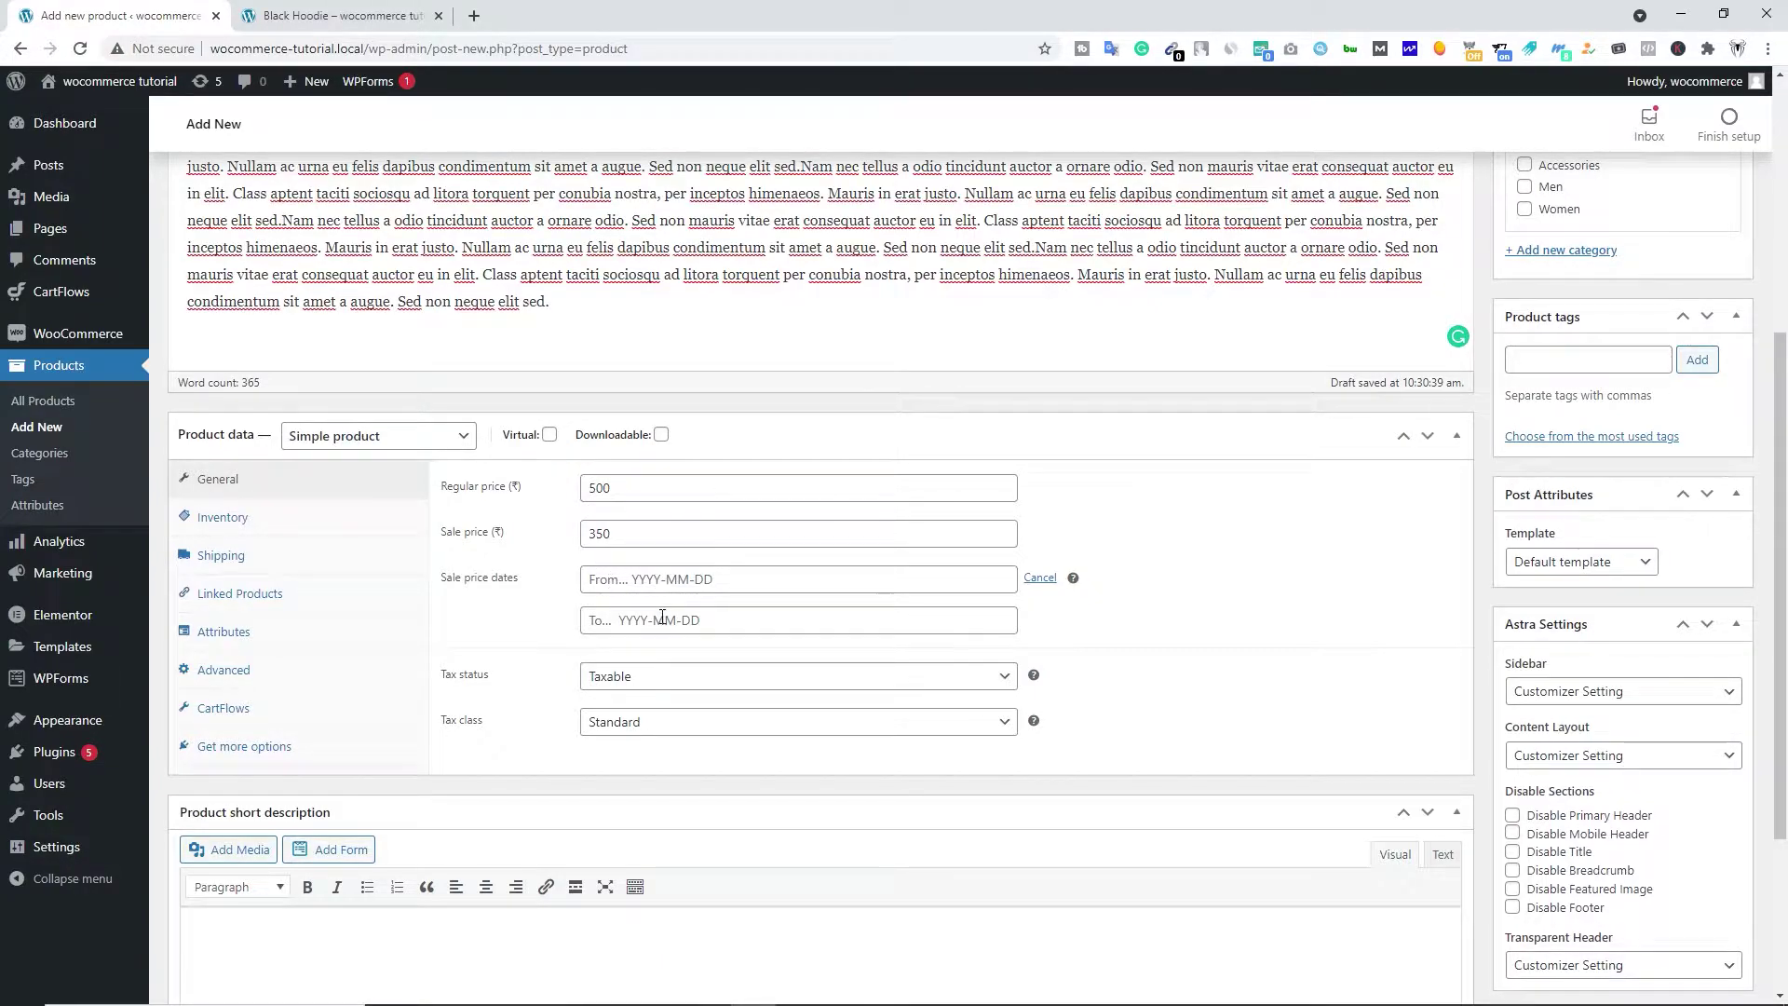
pyautogui.click(657, 579)
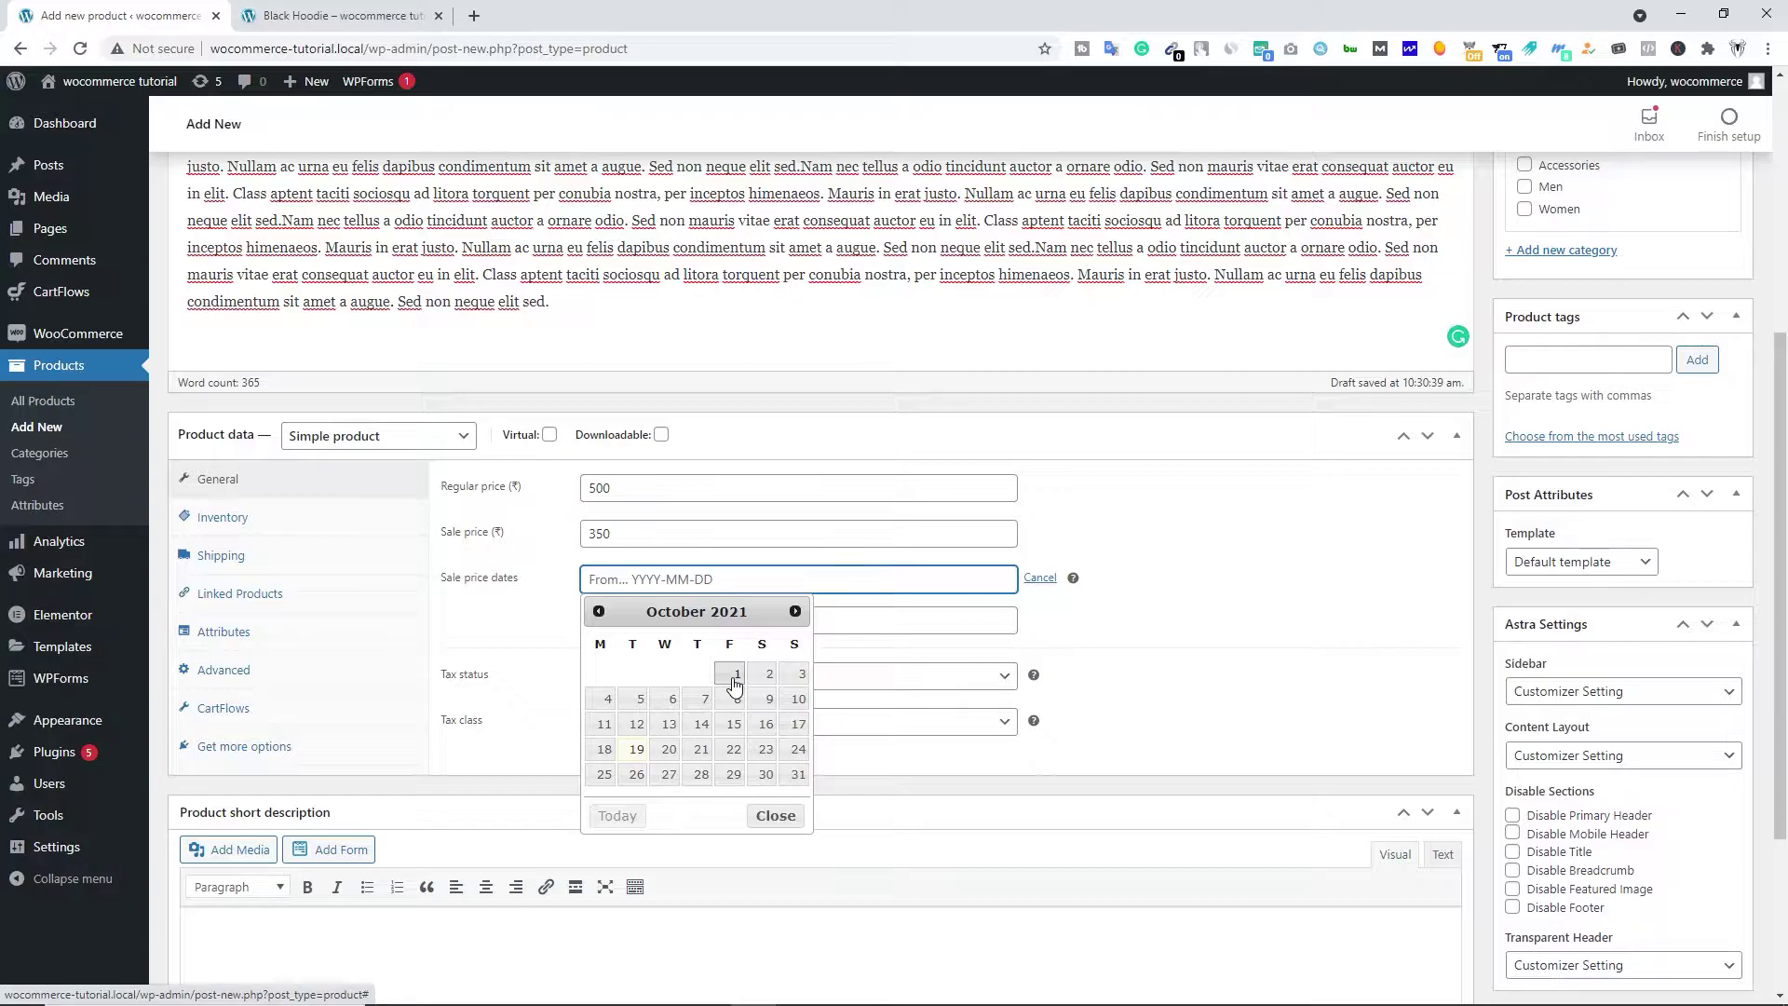
pyautogui.click(736, 677)
pyautogui.click(680, 621)
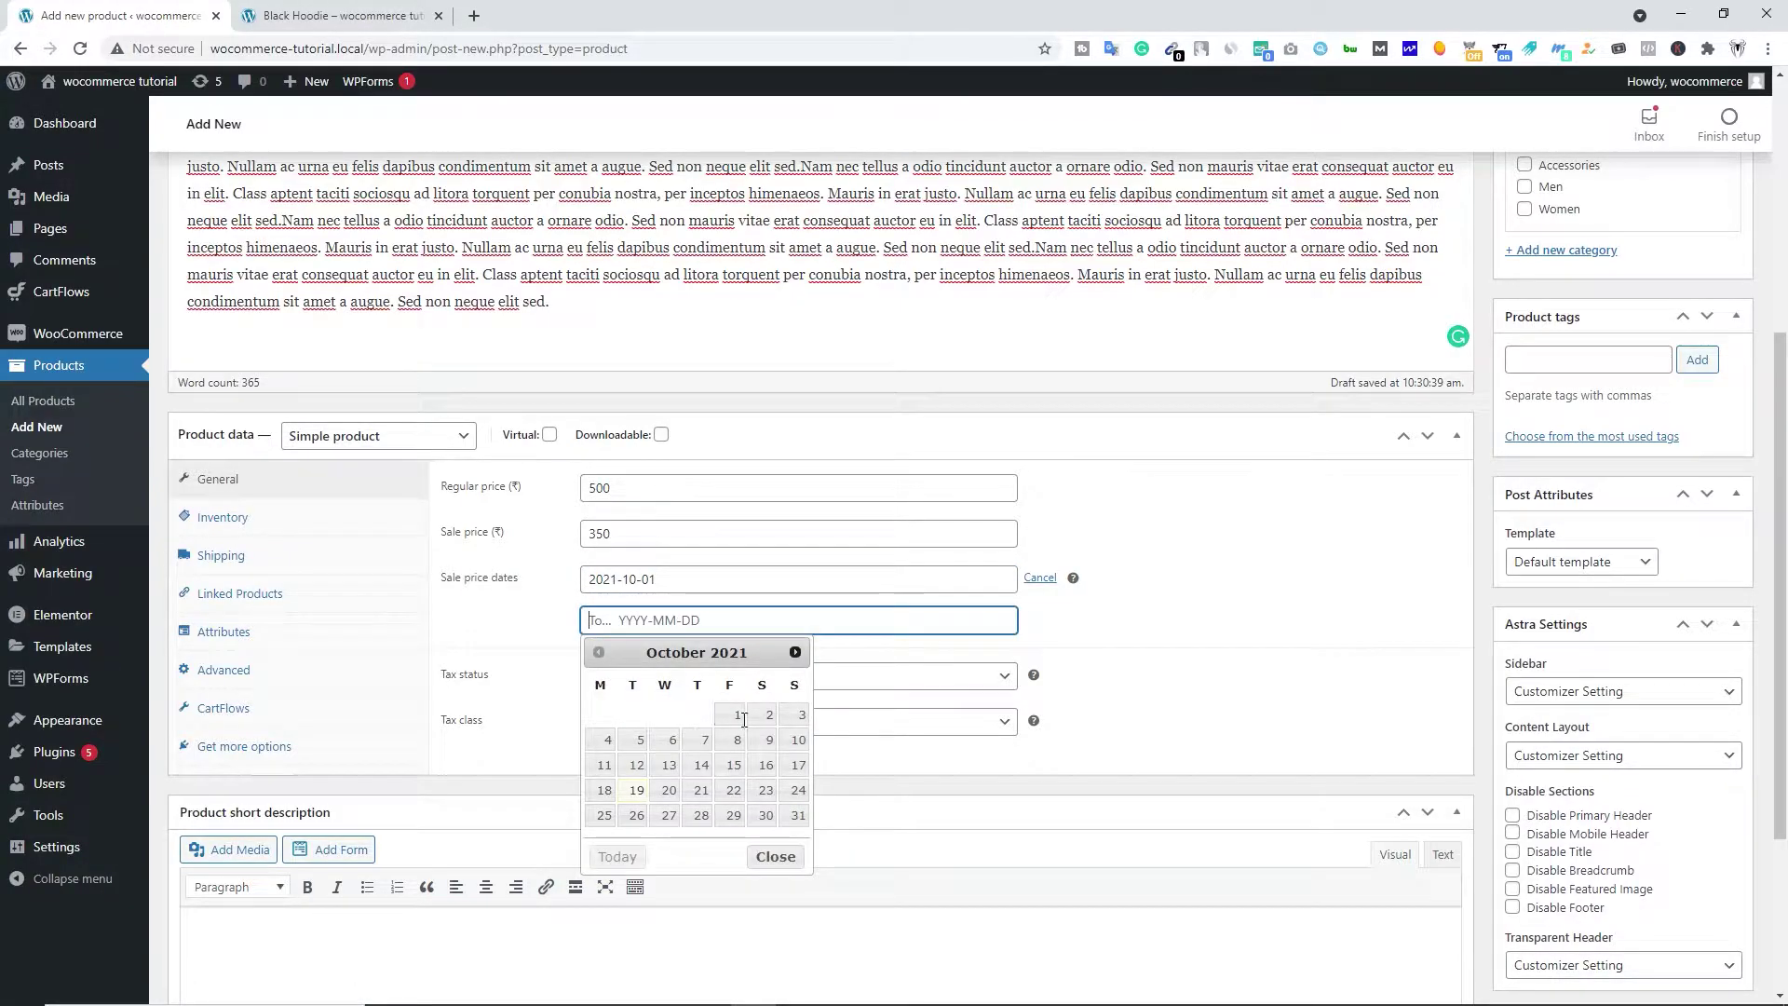
pyautogui.click(796, 653)
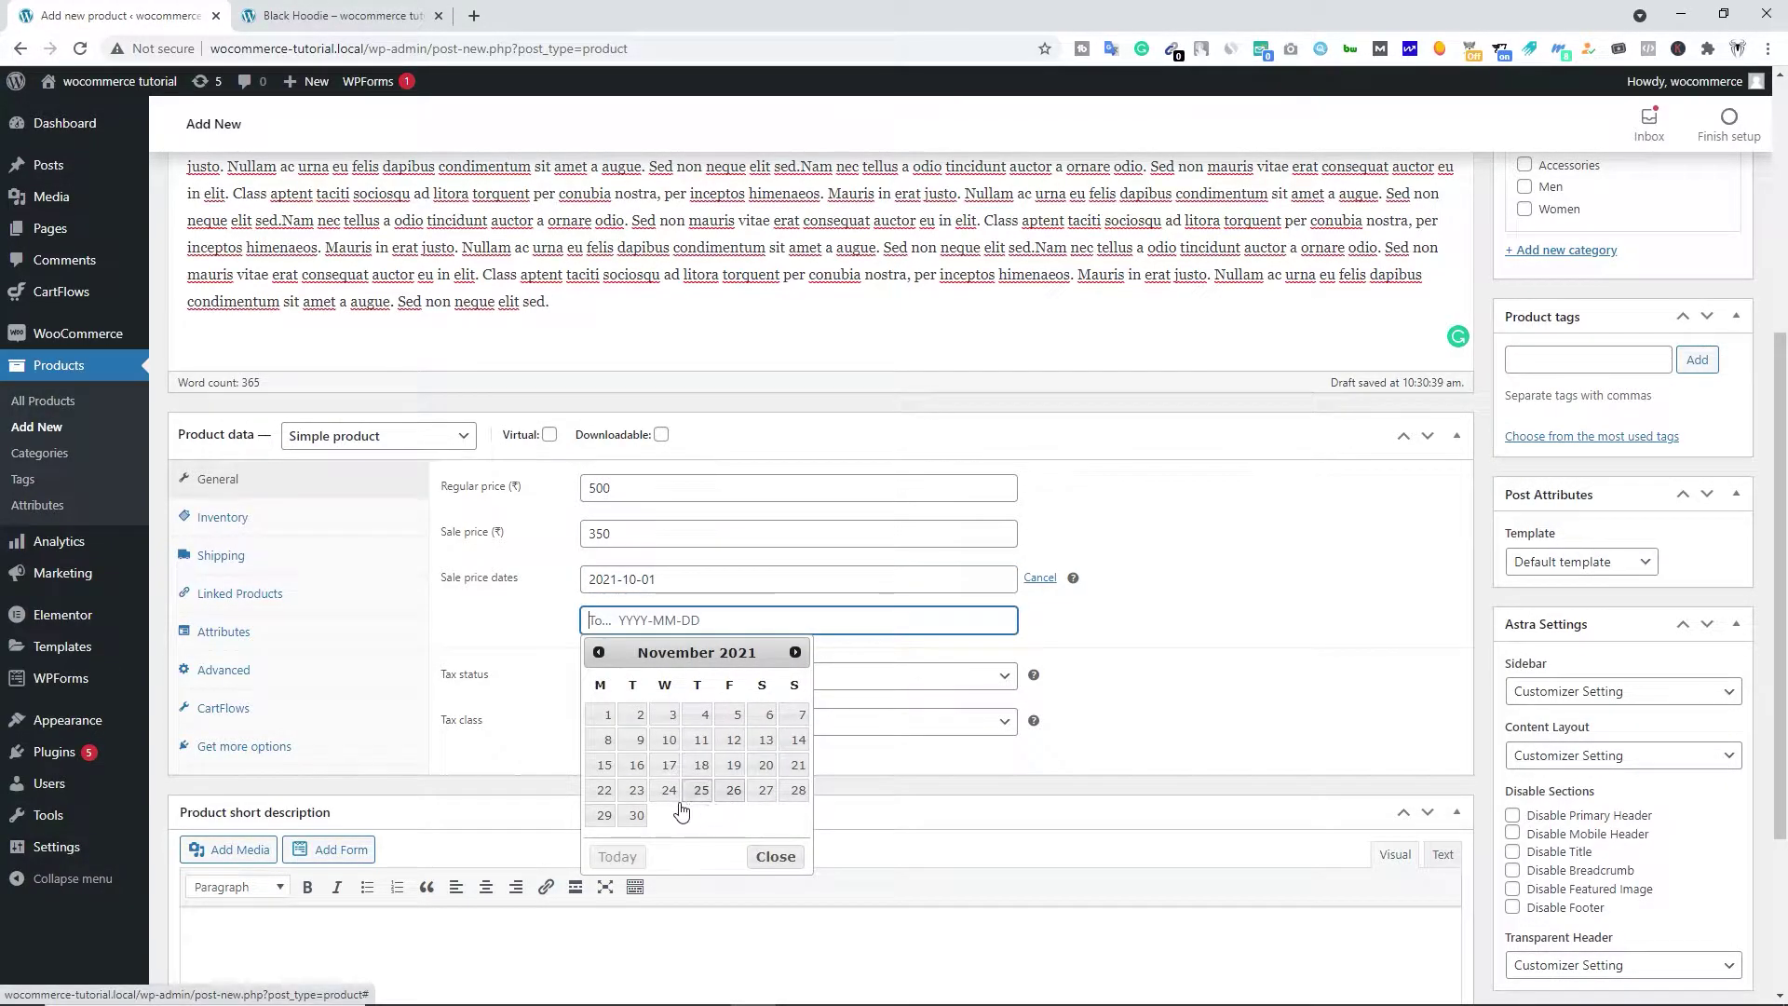
pyautogui.click(636, 818)
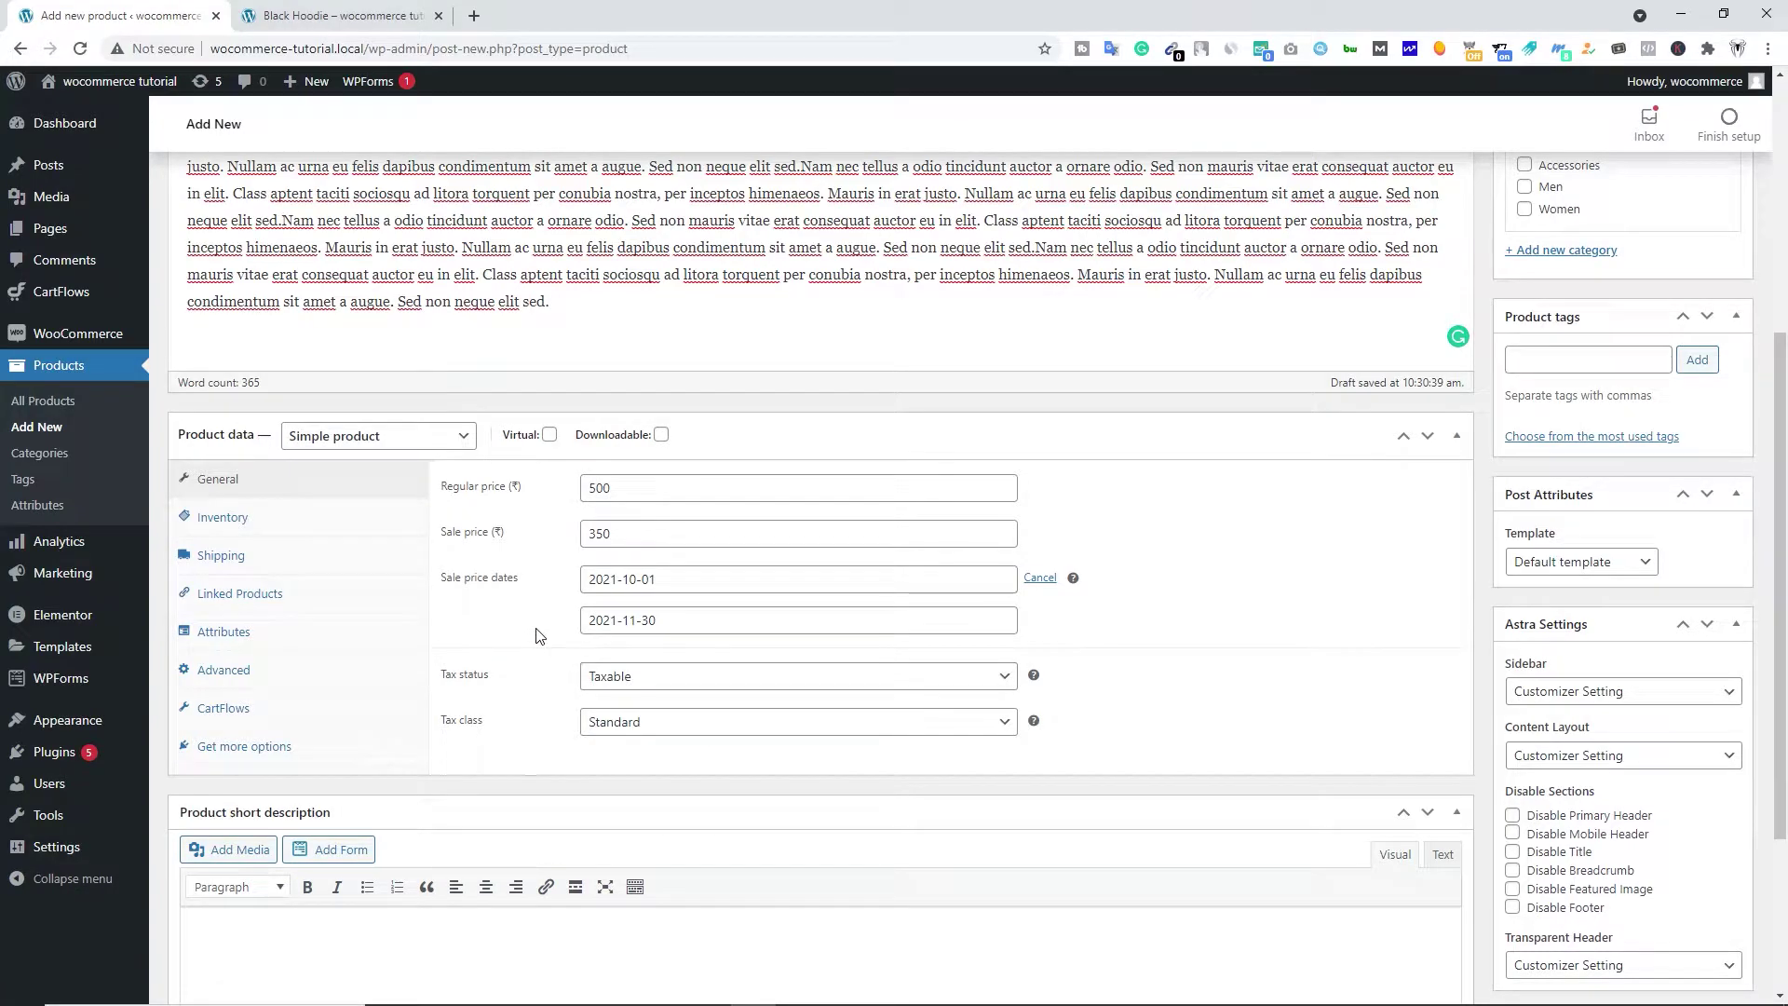
# Step: Choose Taxable as the product's tax status and look through the available tax class options
pyautogui.scroll(-1, 668, 520)
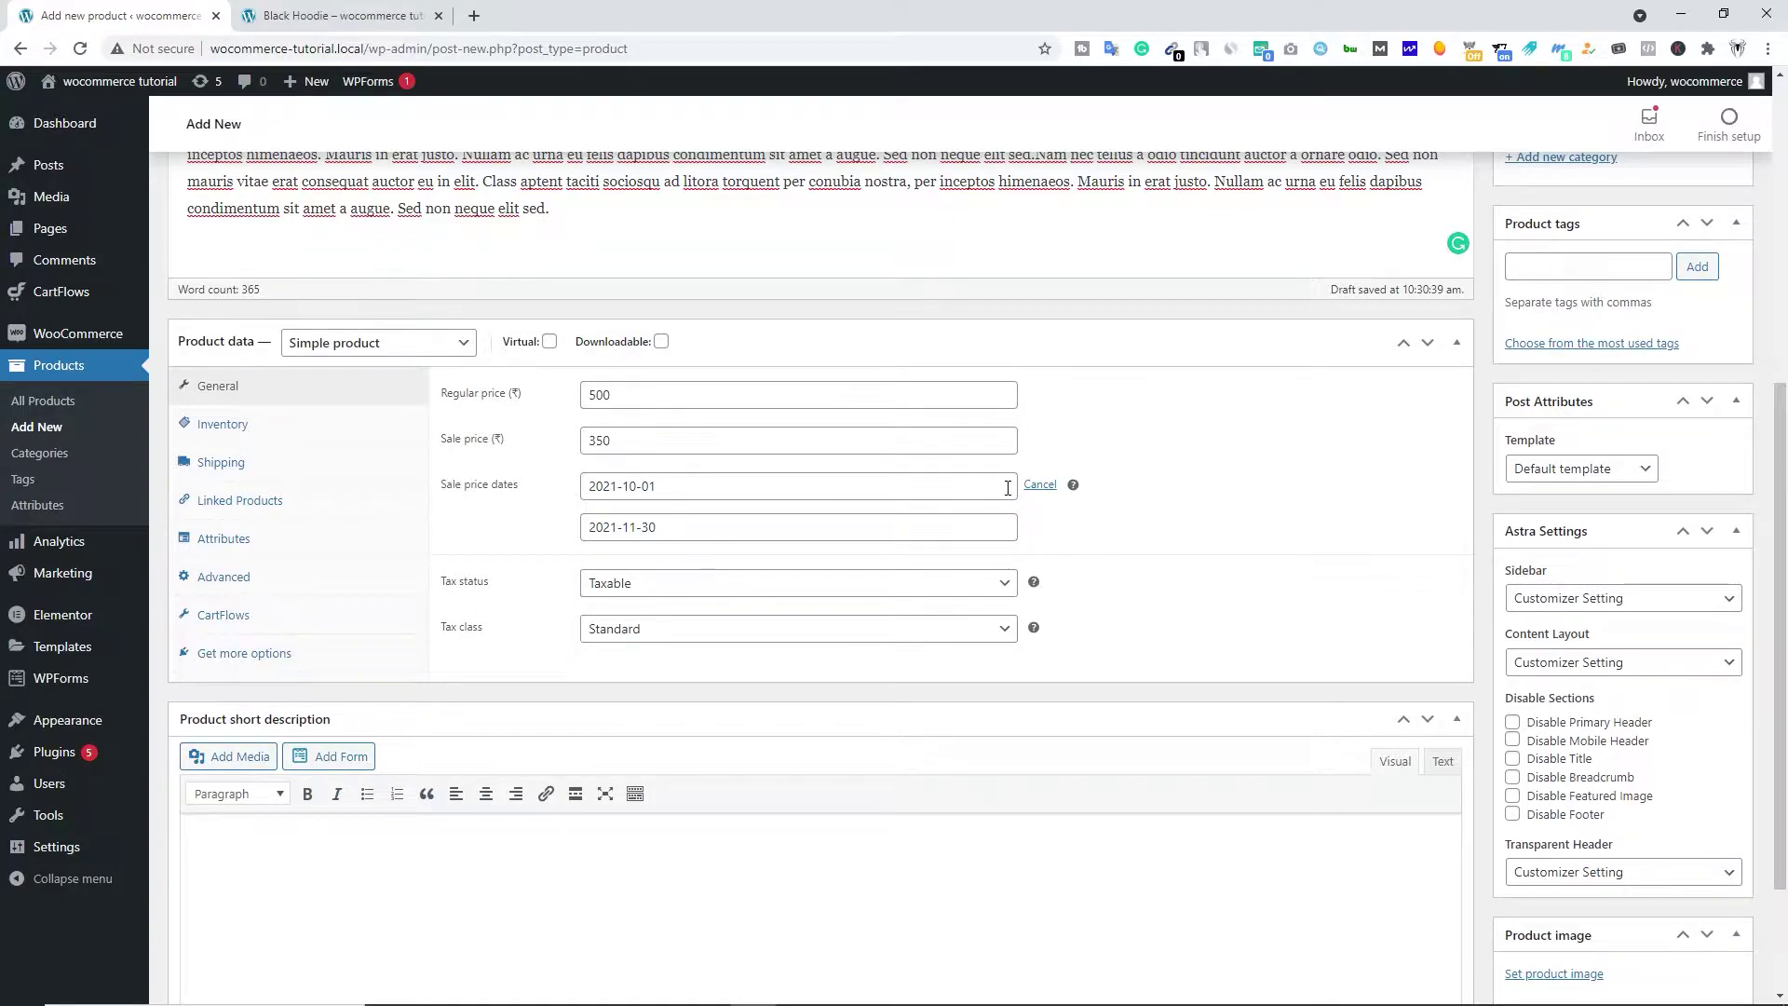
pyautogui.scroll(-2, 571, 507)
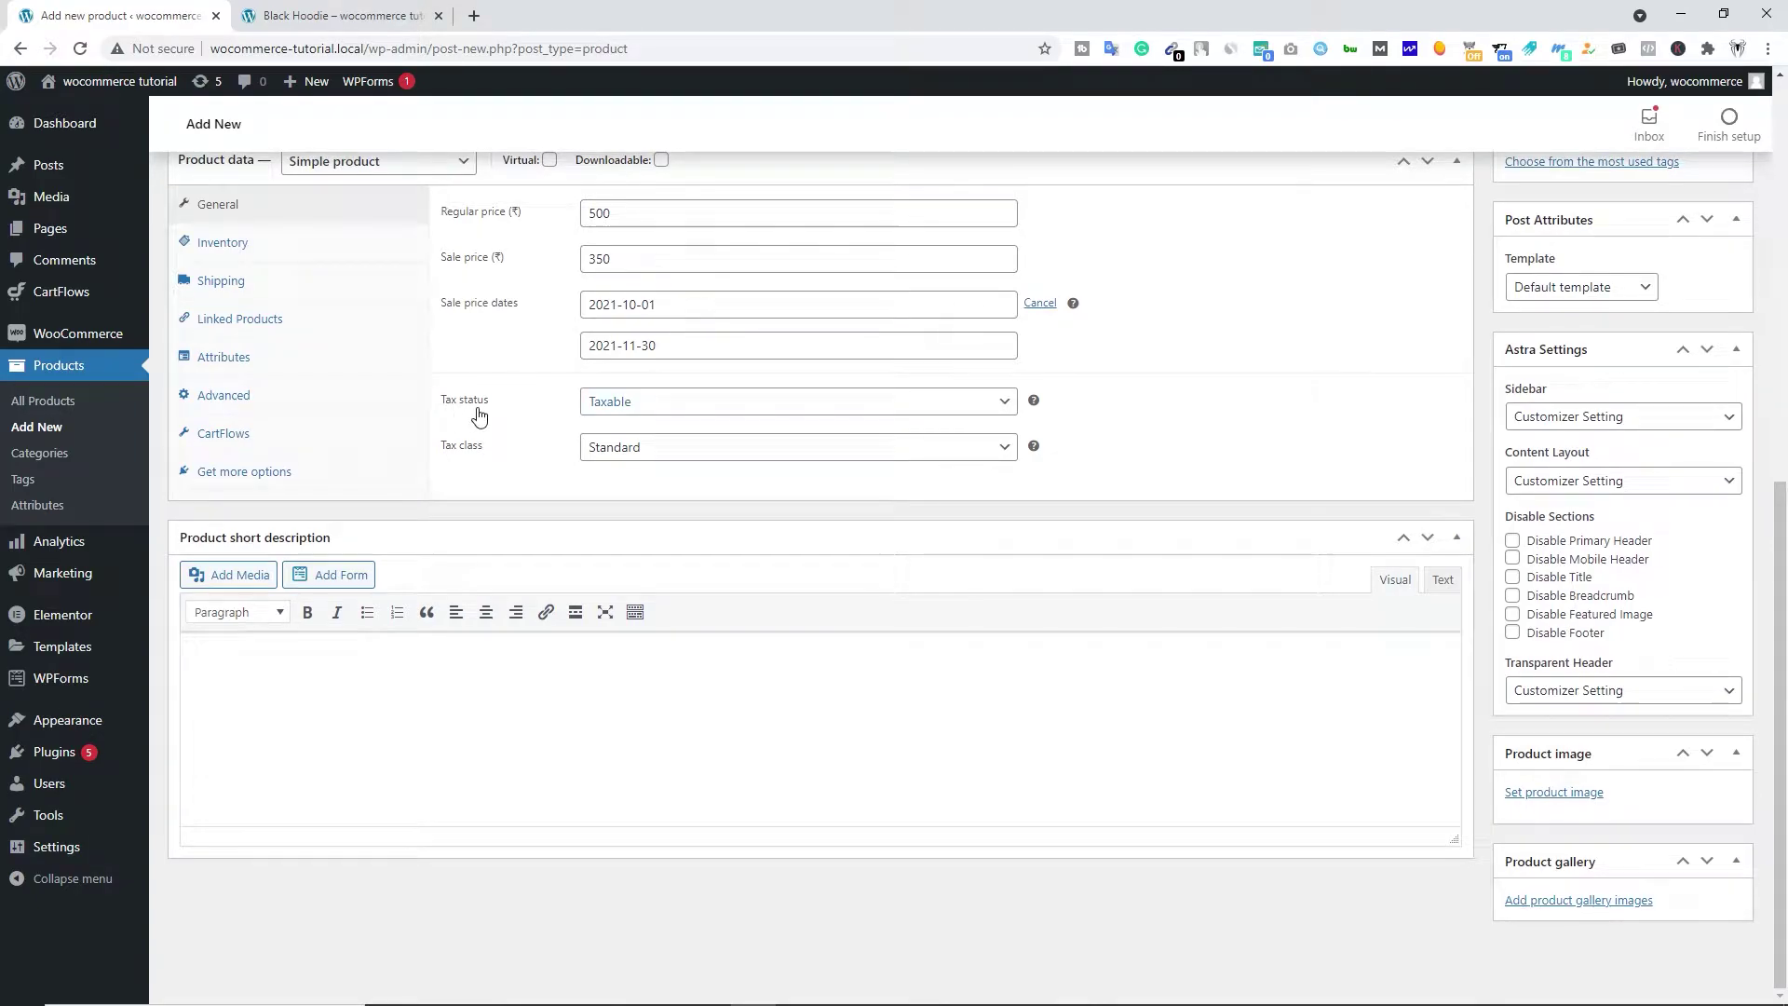
pyautogui.click(680, 413)
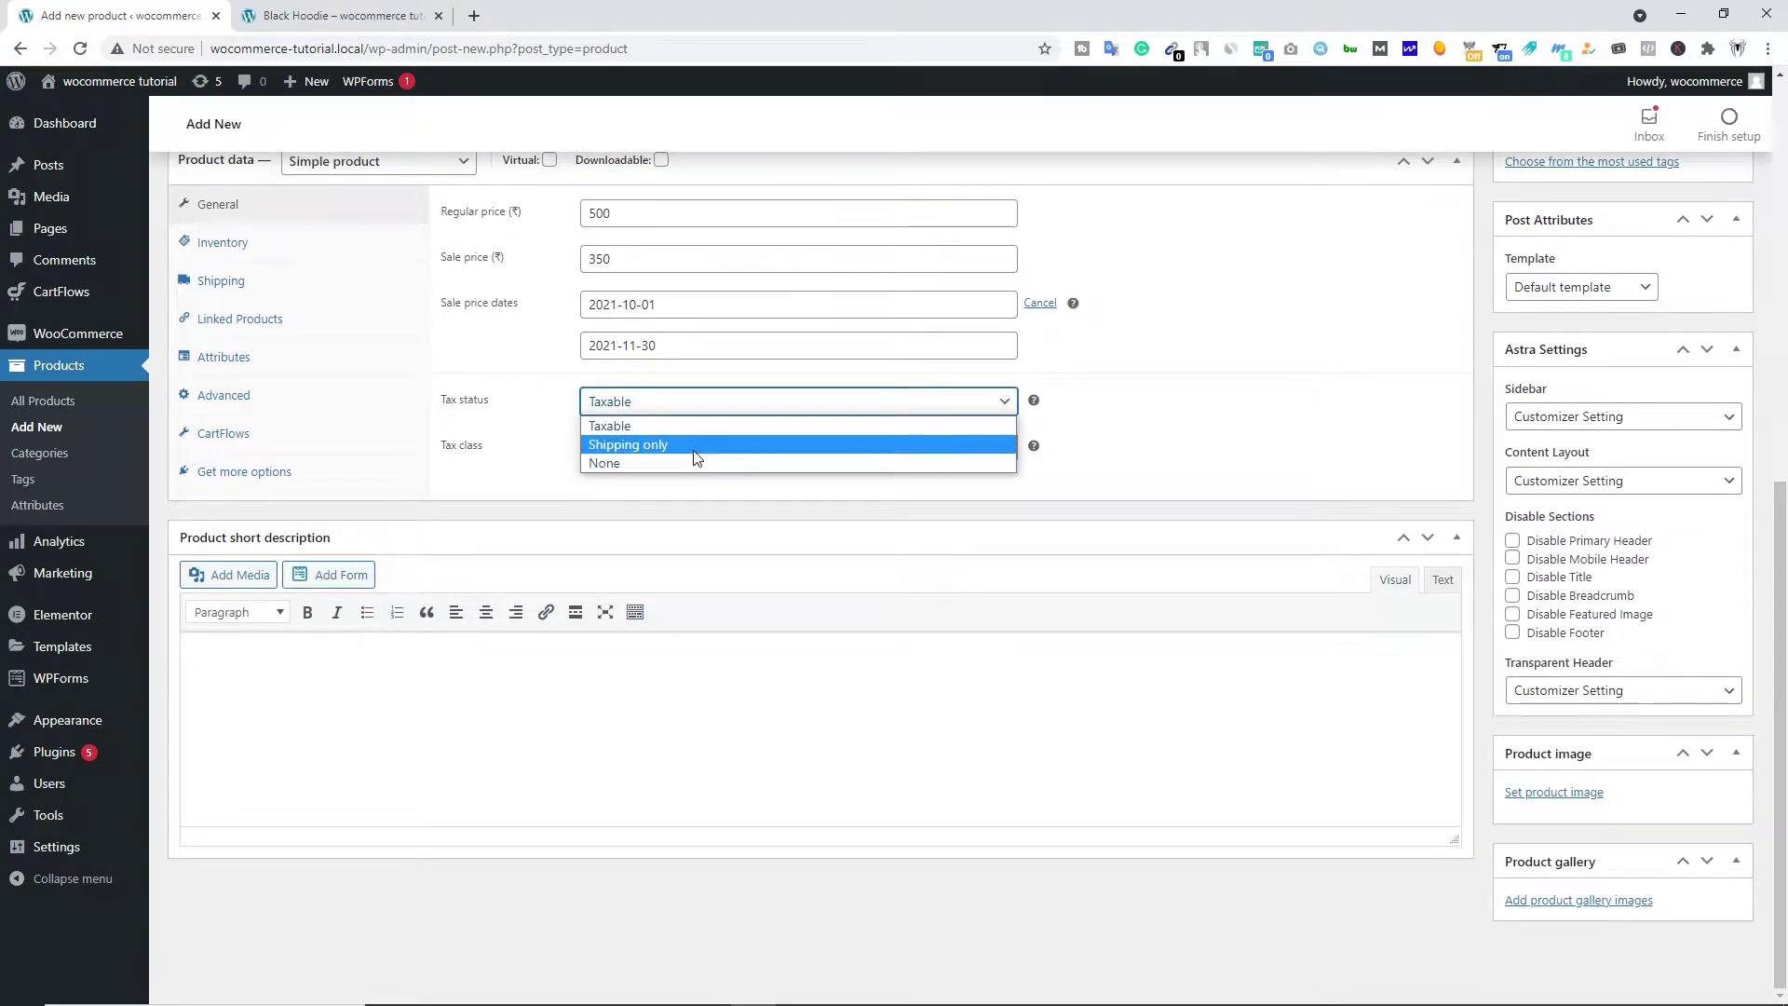
pyautogui.click(638, 427)
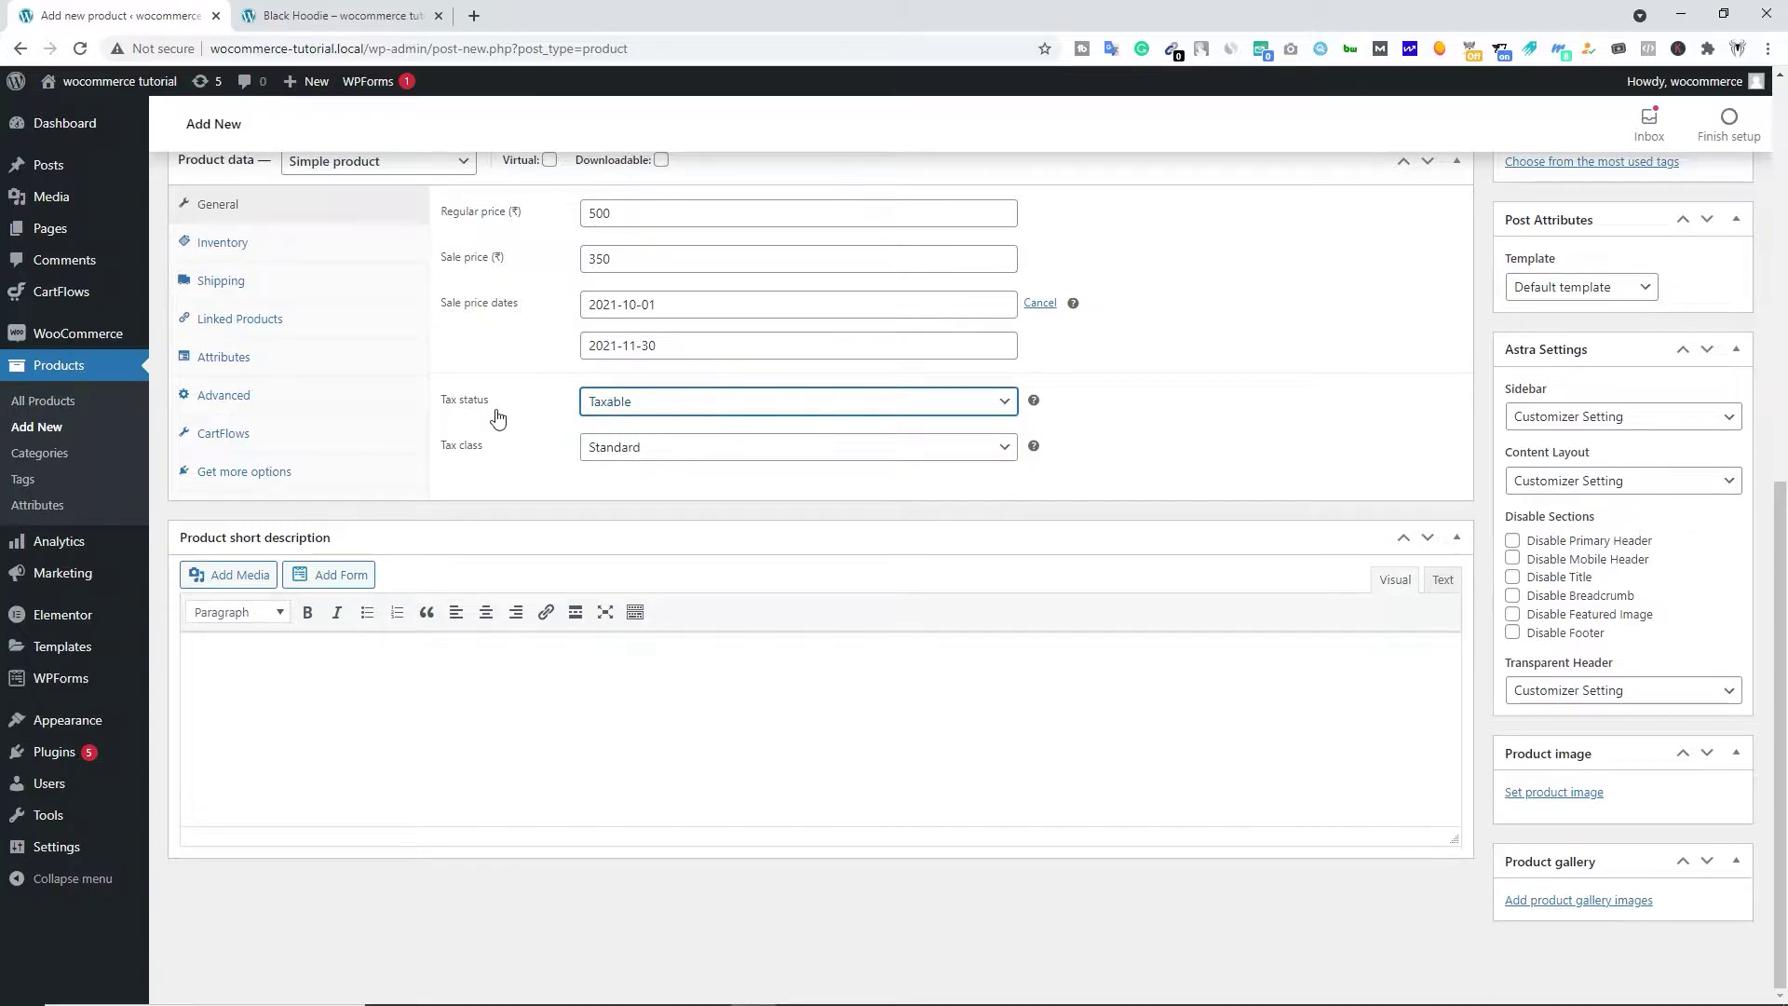
pyautogui.click(652, 451)
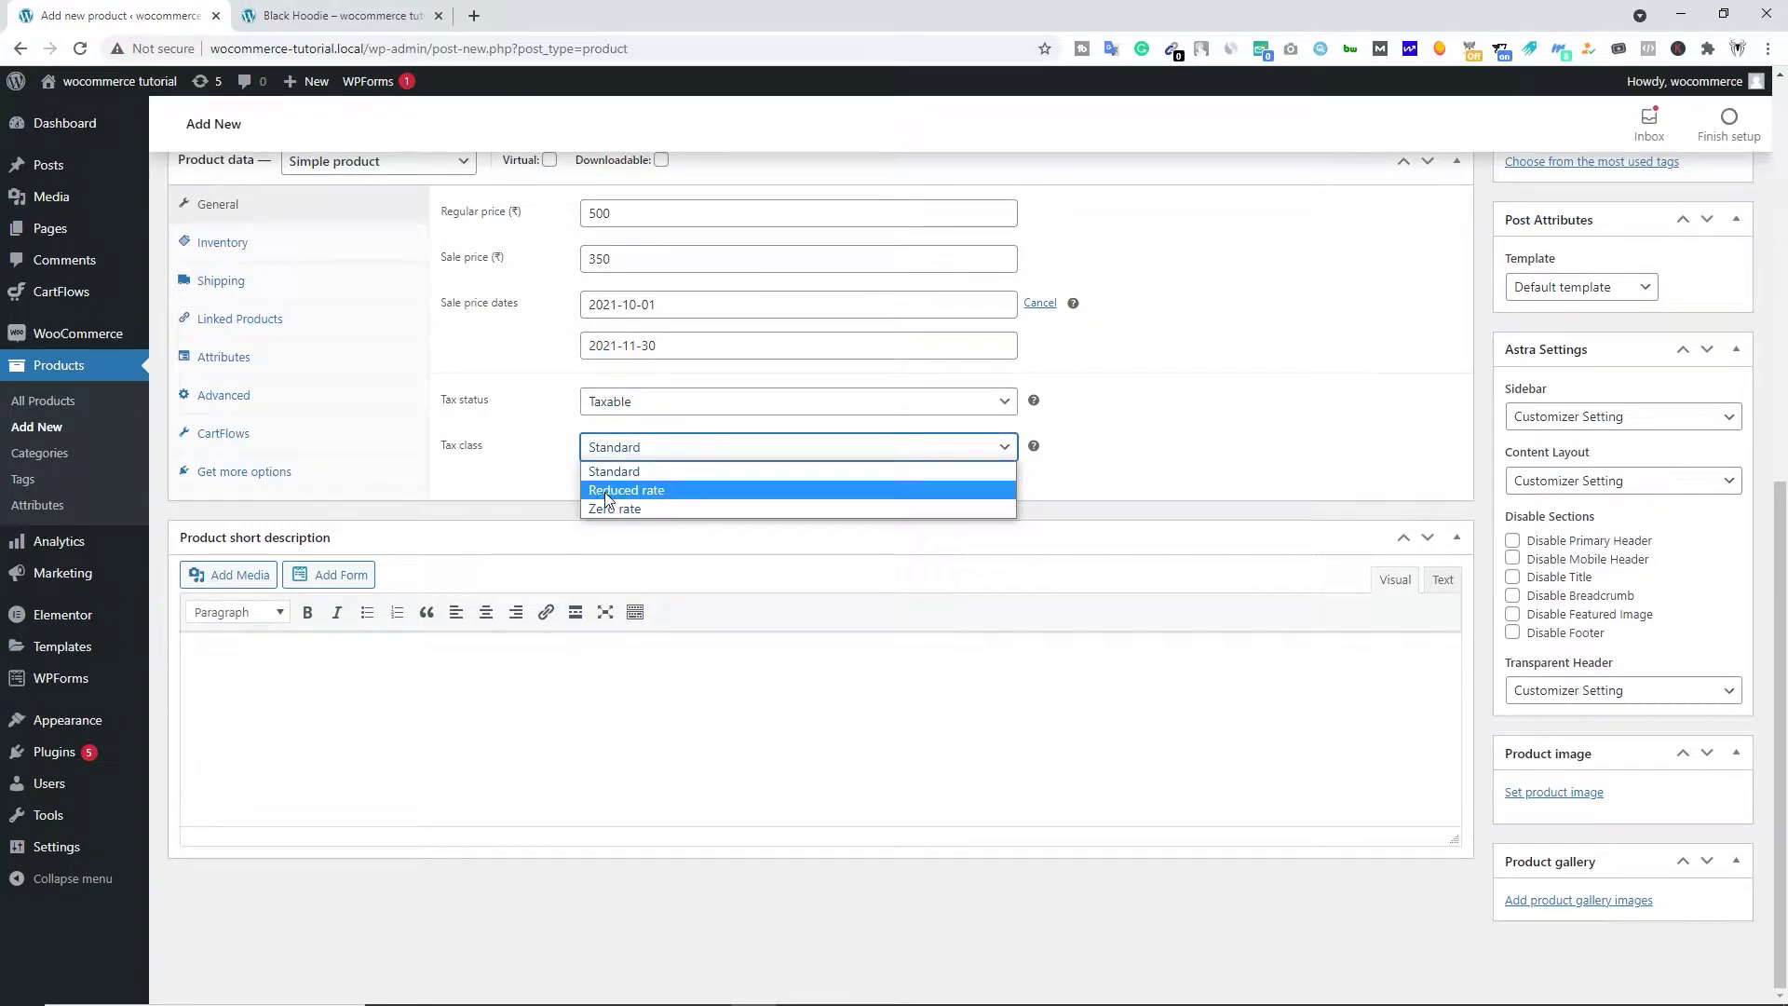
pyautogui.click(527, 475)
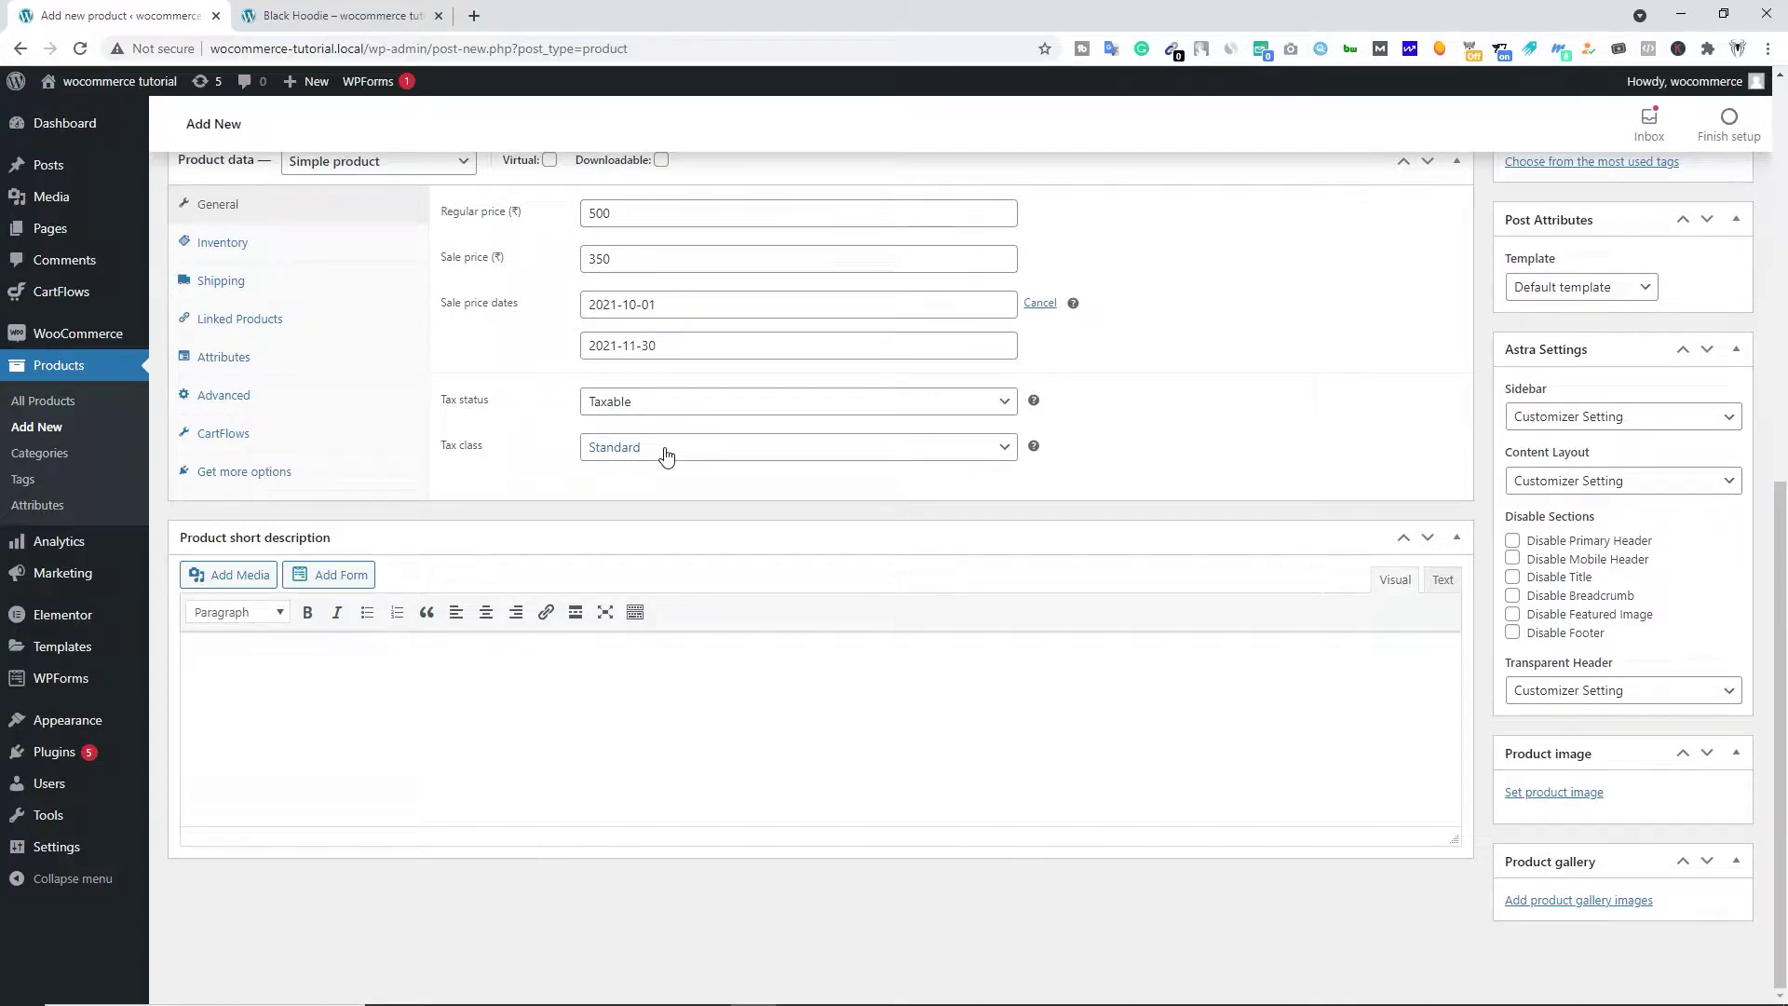
pyautogui.click(666, 454)
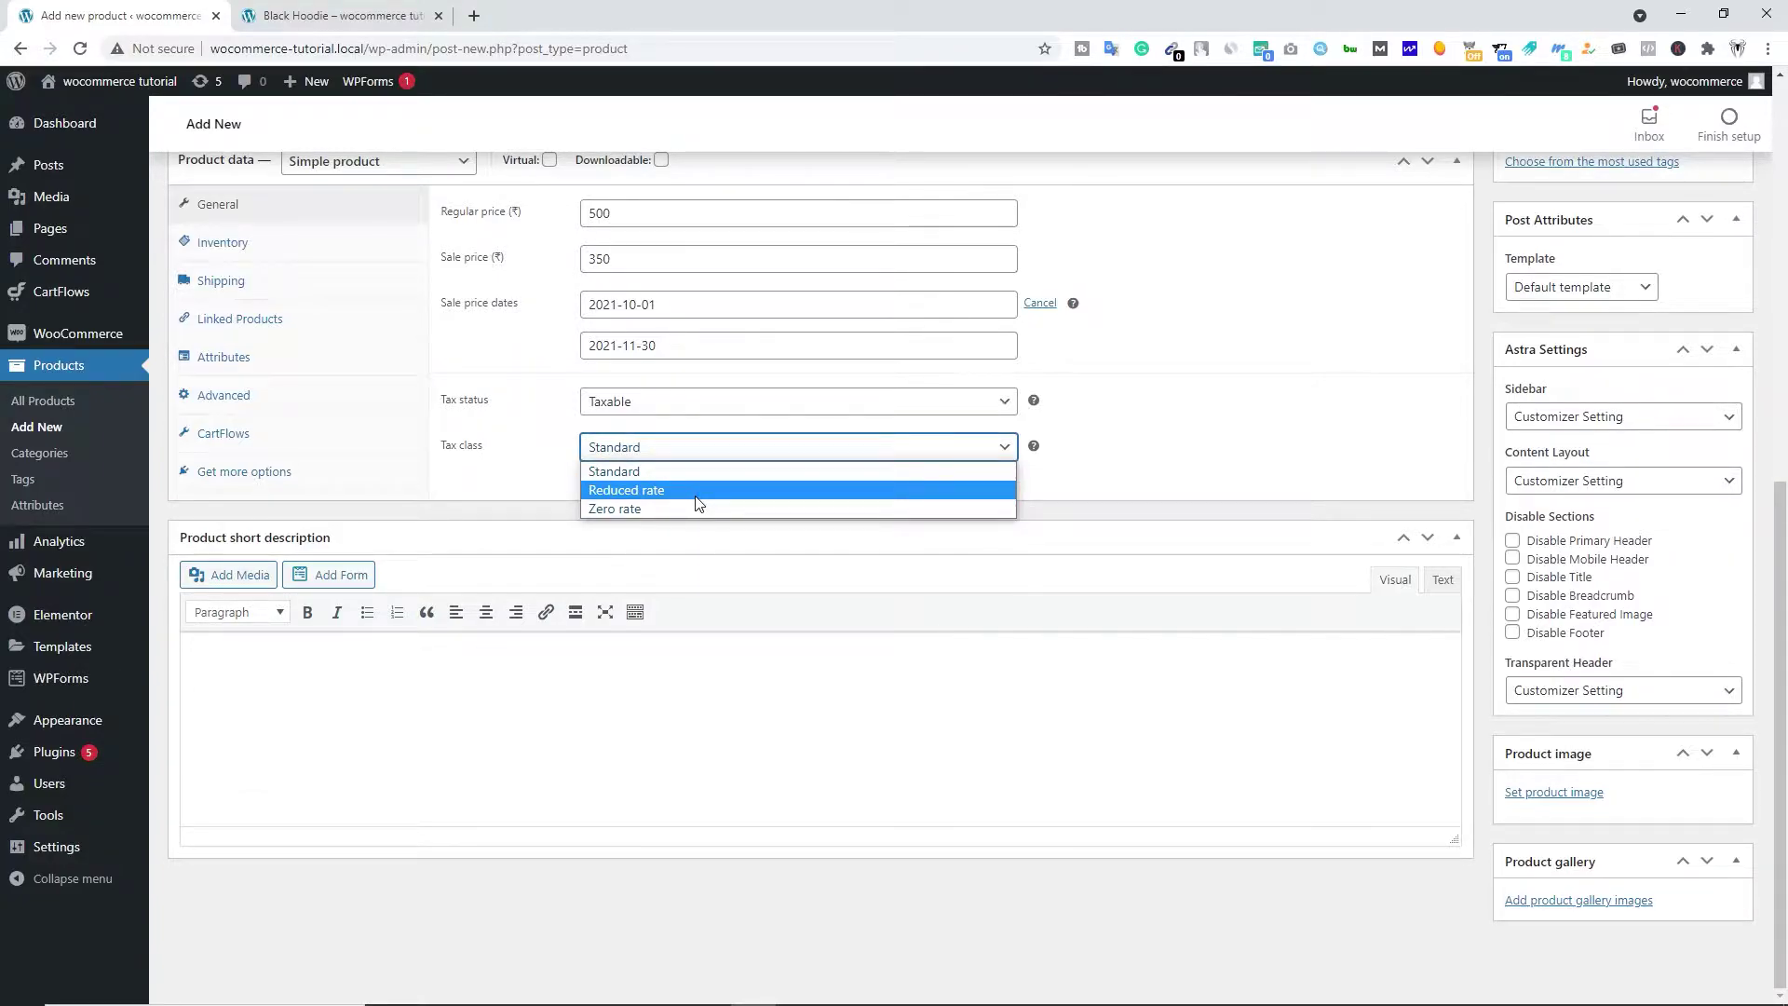
pyautogui.click(482, 470)
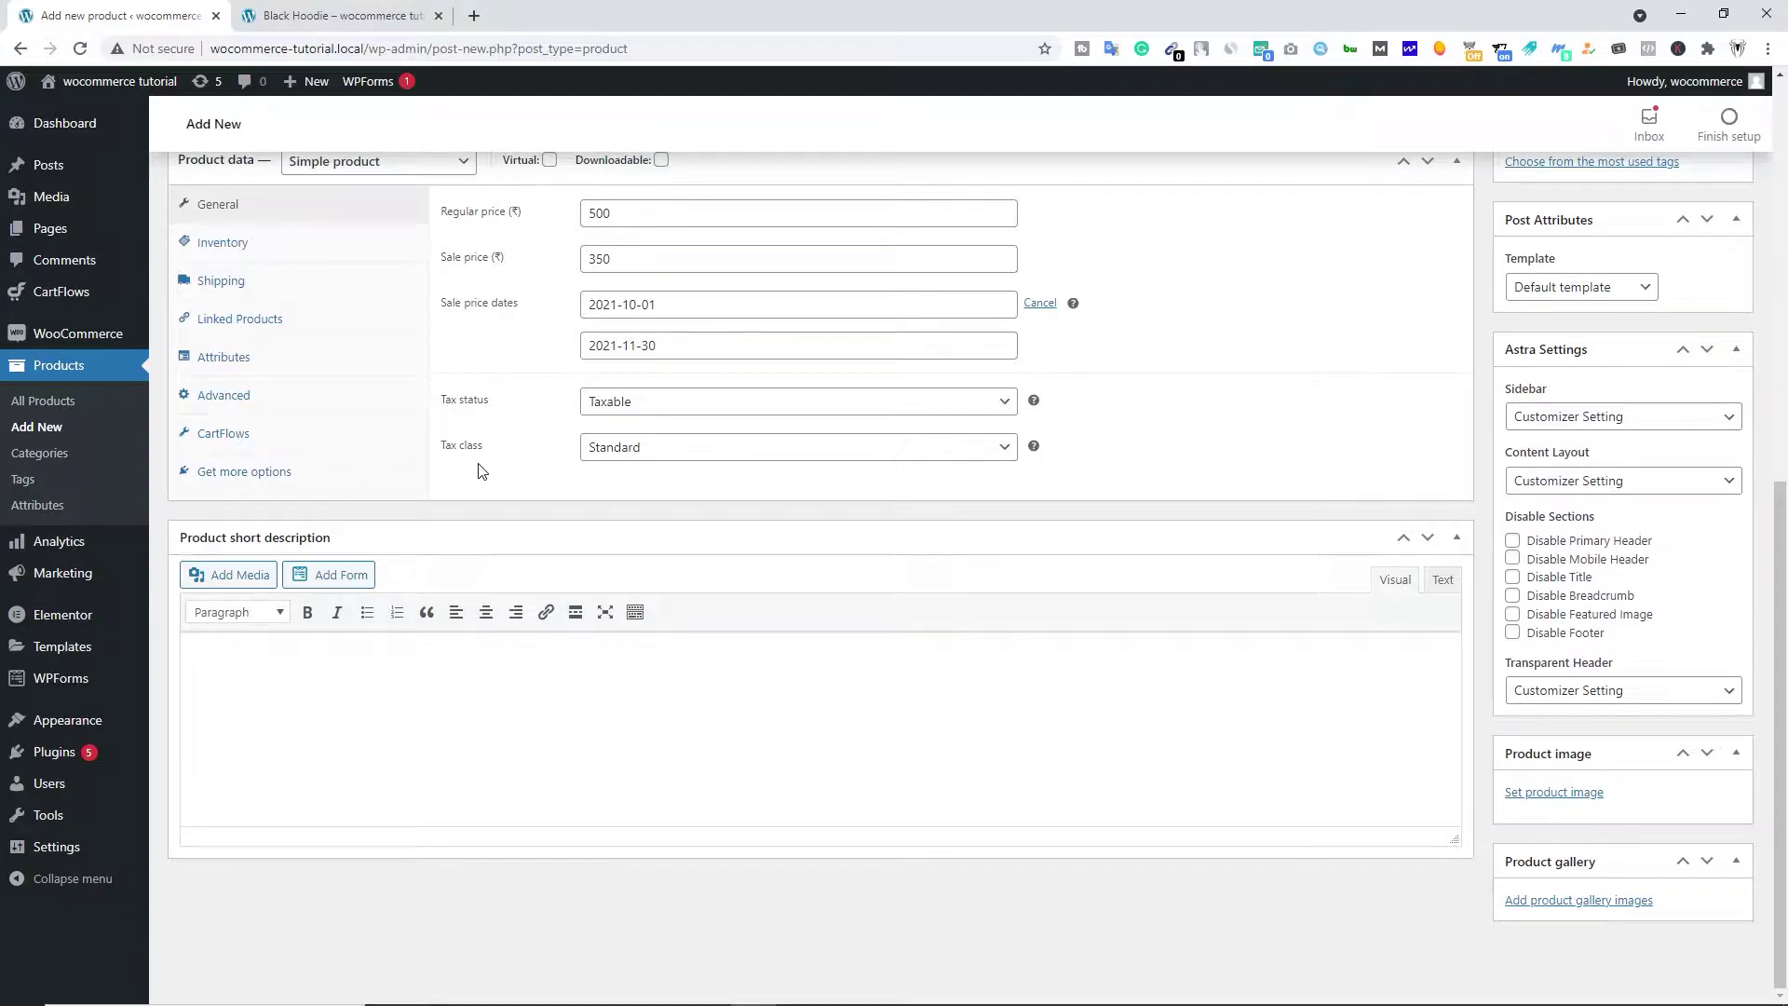
pyautogui.click(622, 450)
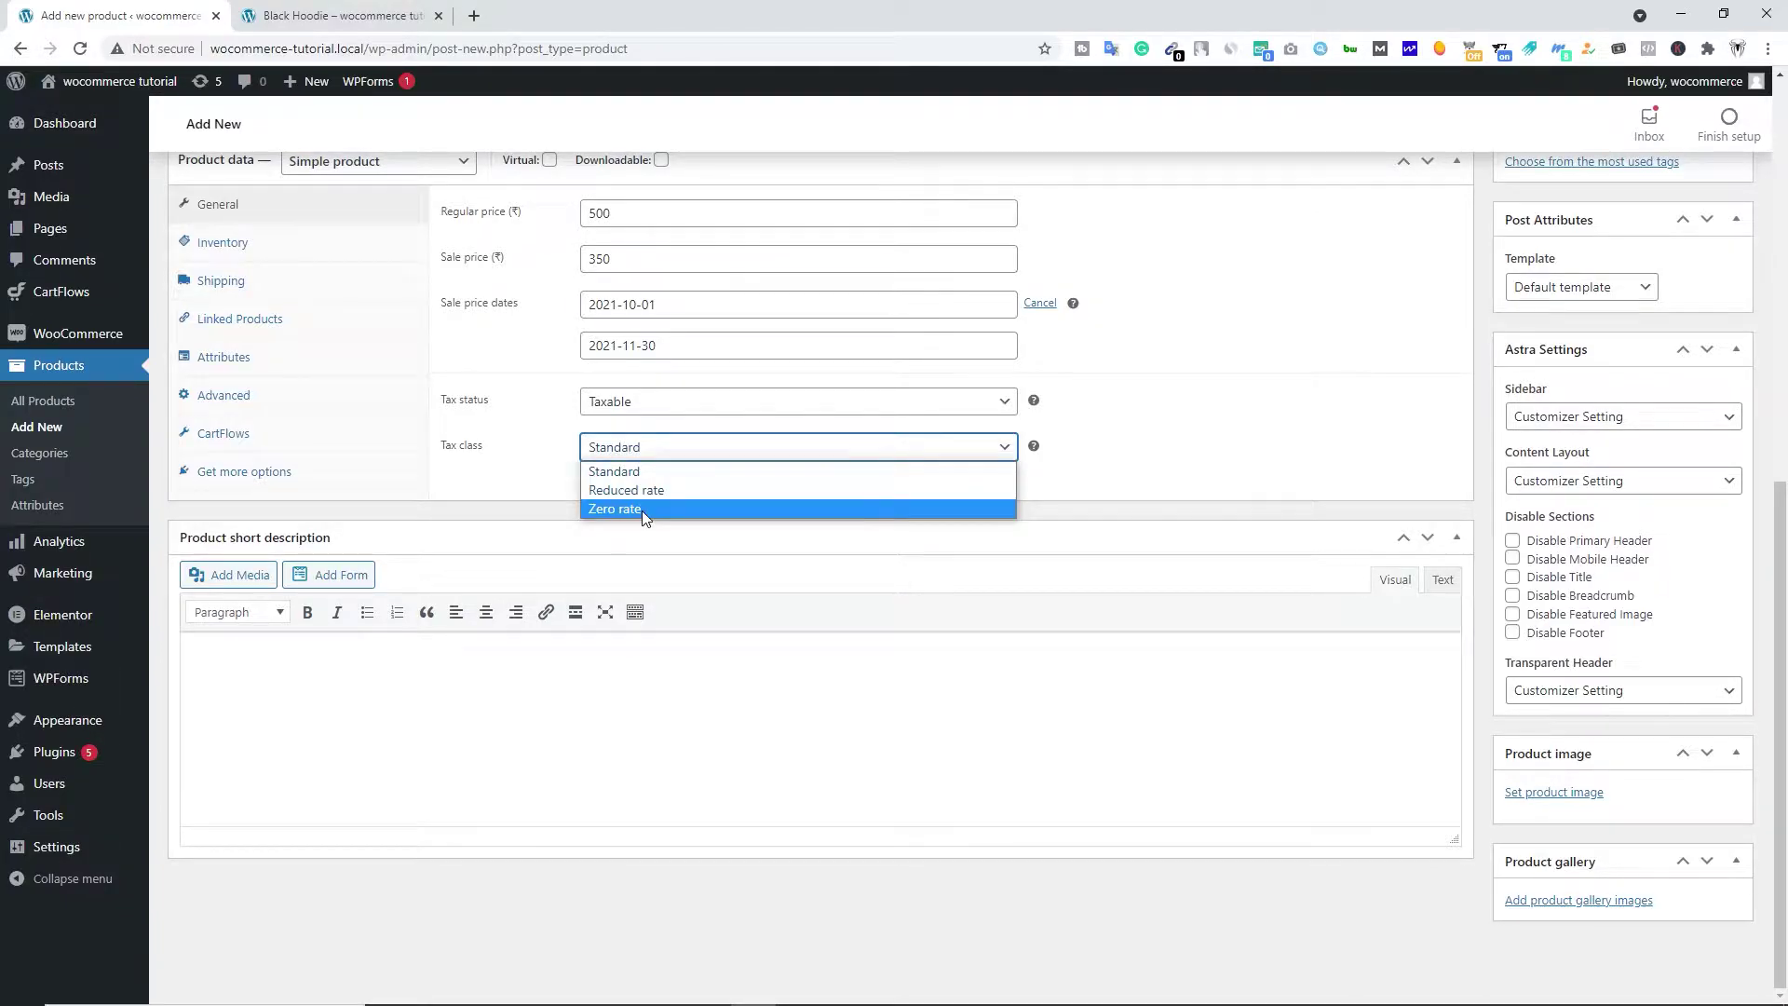
pyautogui.click(506, 492)
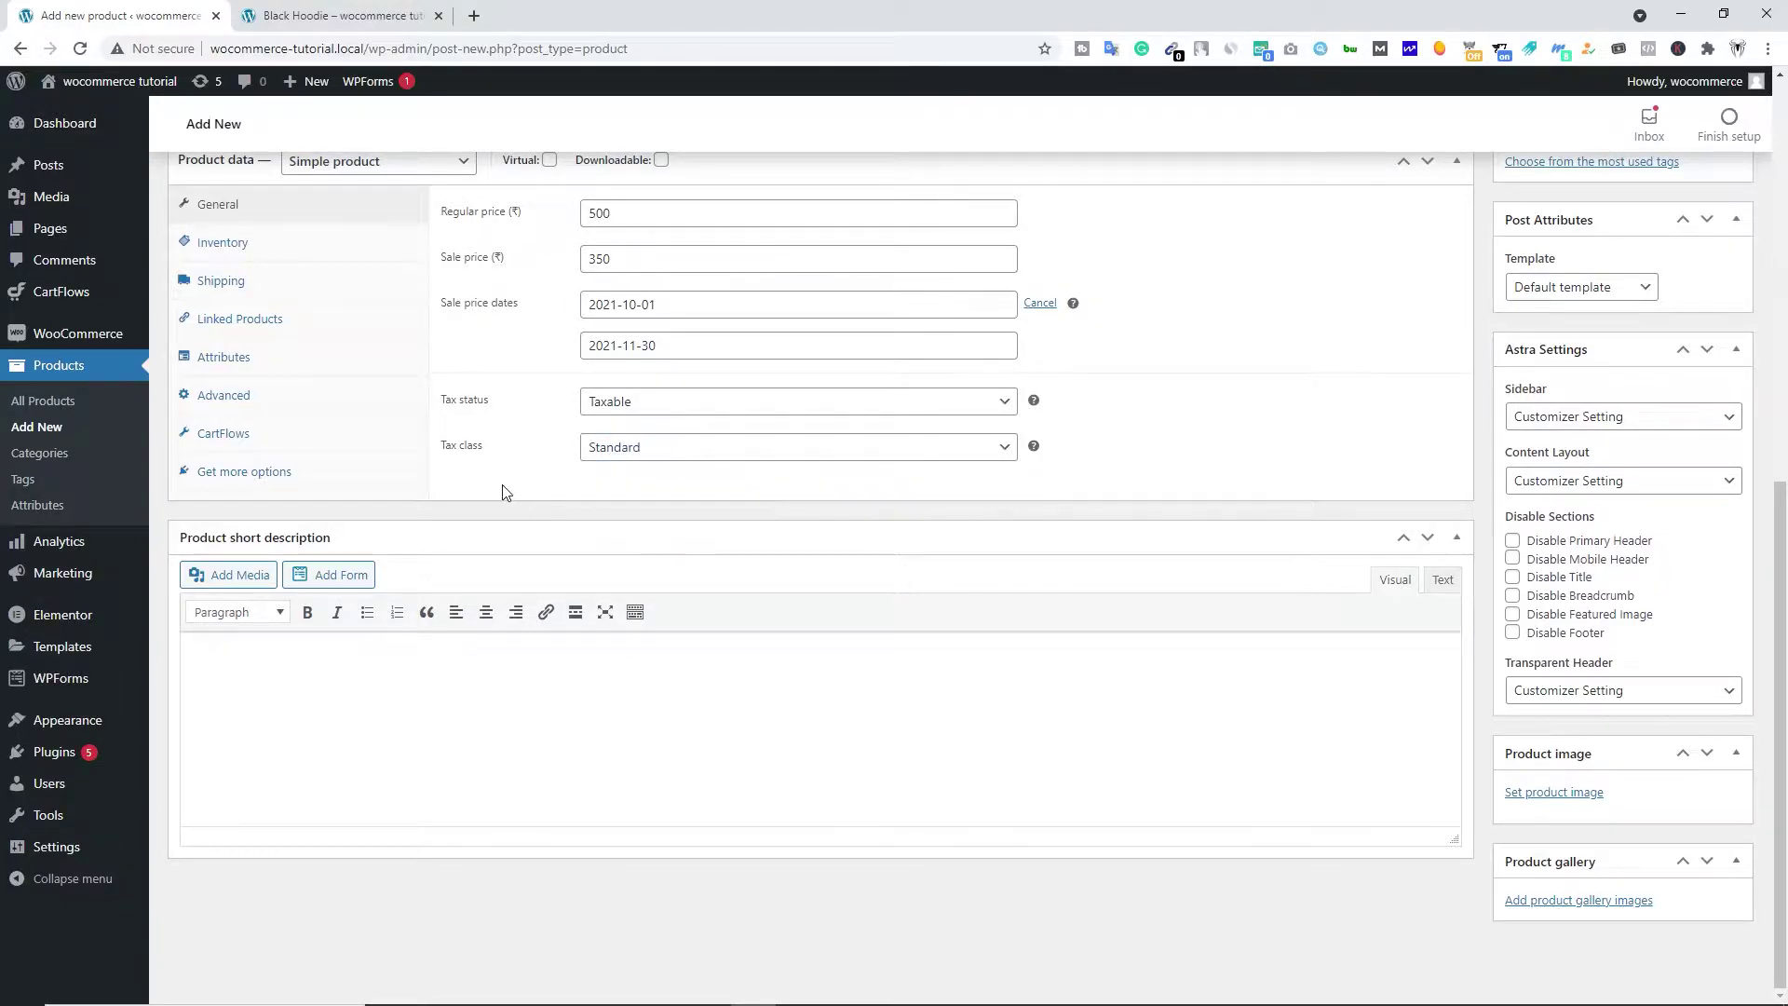
# Step: Enable product-level stock management in the inventory settings and set the stock quantity to 10
pyautogui.click(271, 246)
pyautogui.scroll(1, 357, 265)
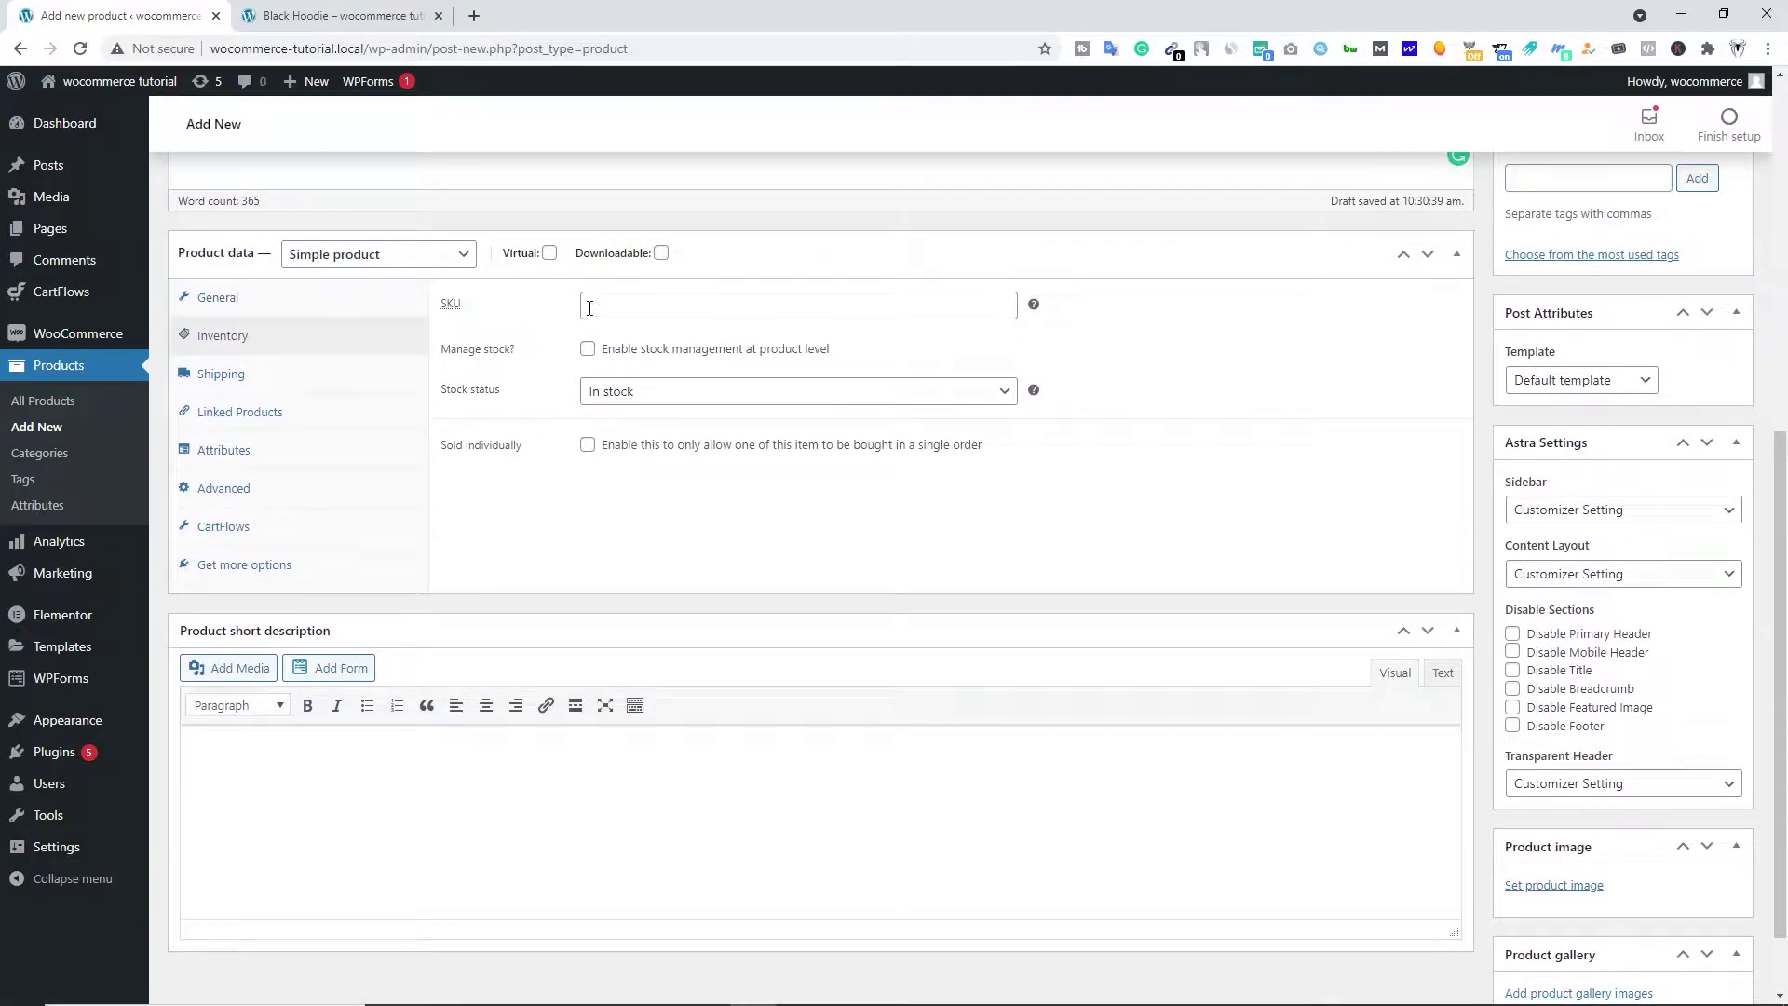
pyautogui.click(642, 304)
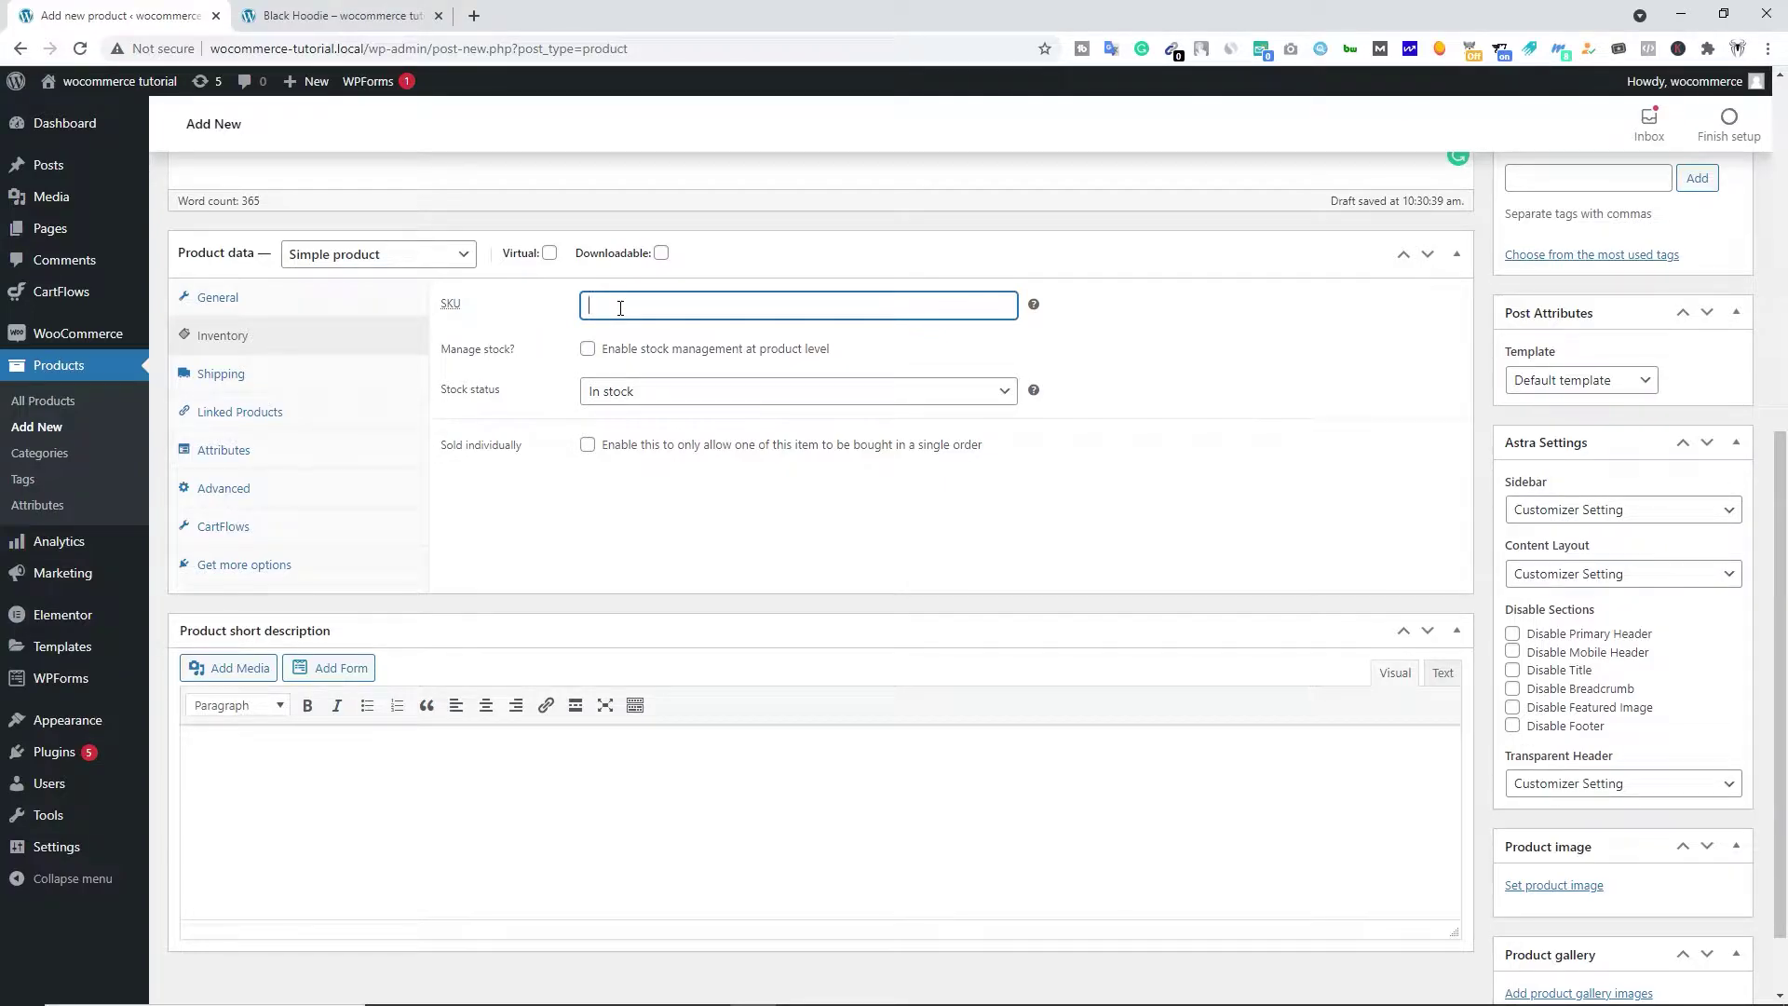
pyautogui.click(642, 348)
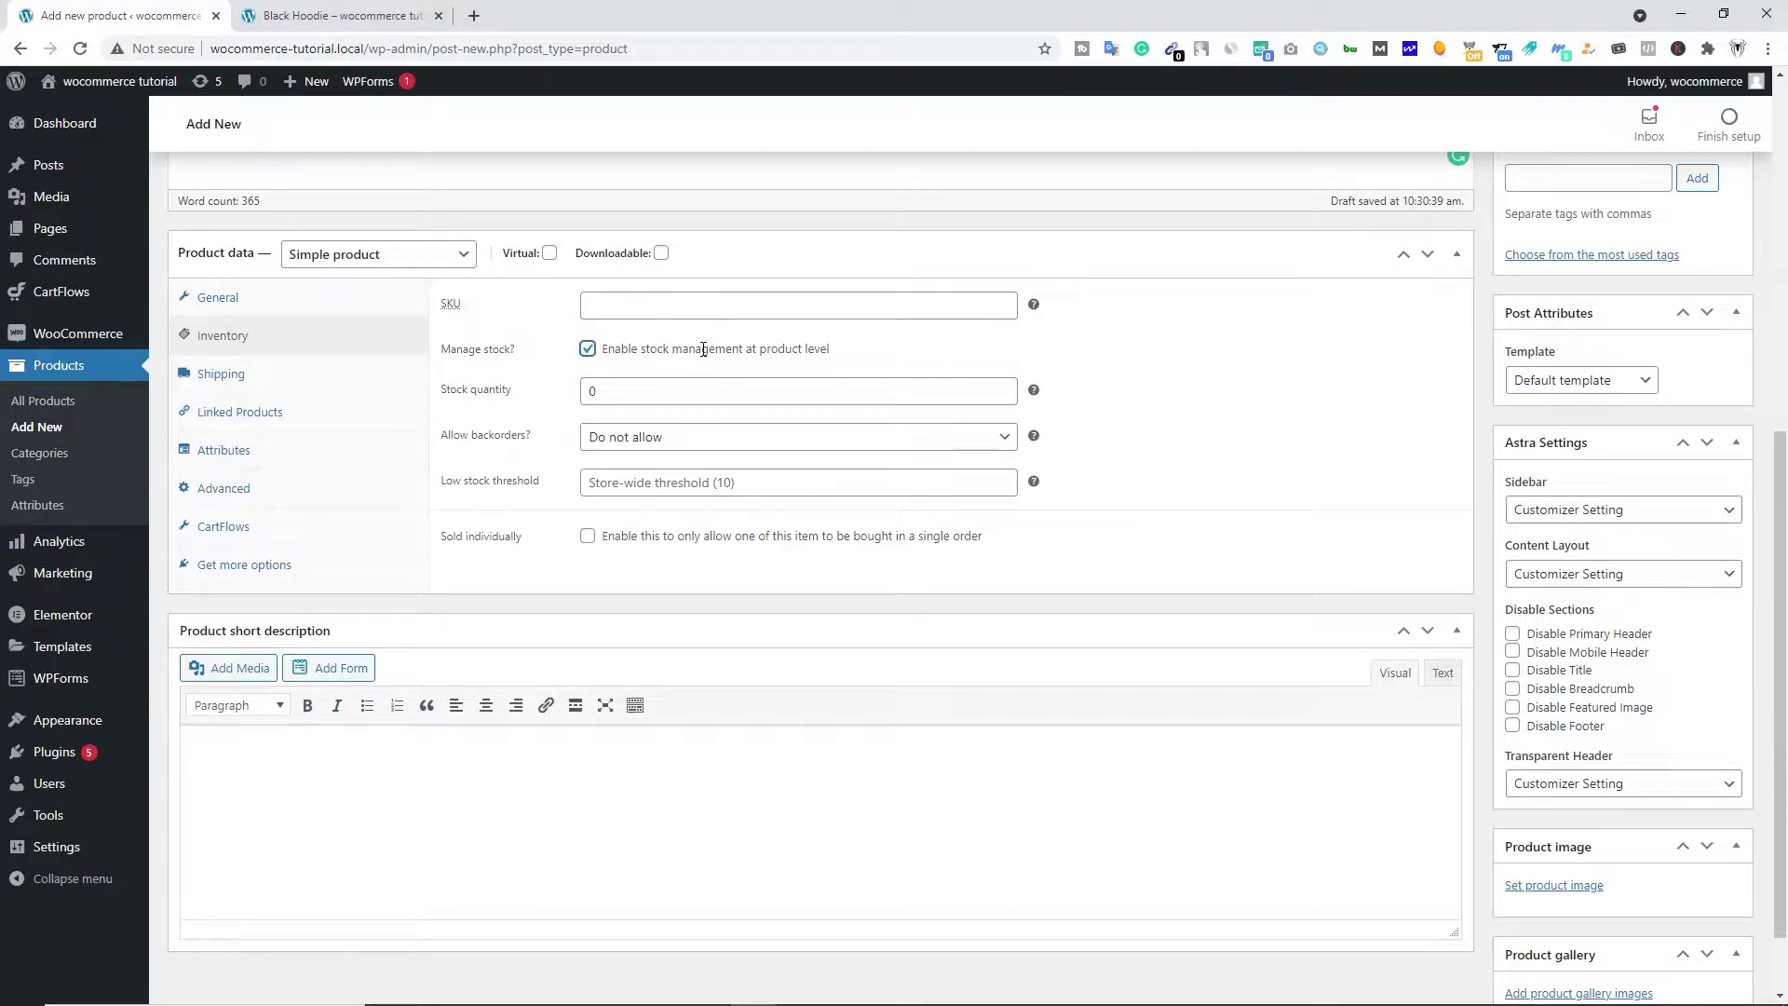
pyautogui.click(587, 390)
pyautogui.doubleClick(579, 392)
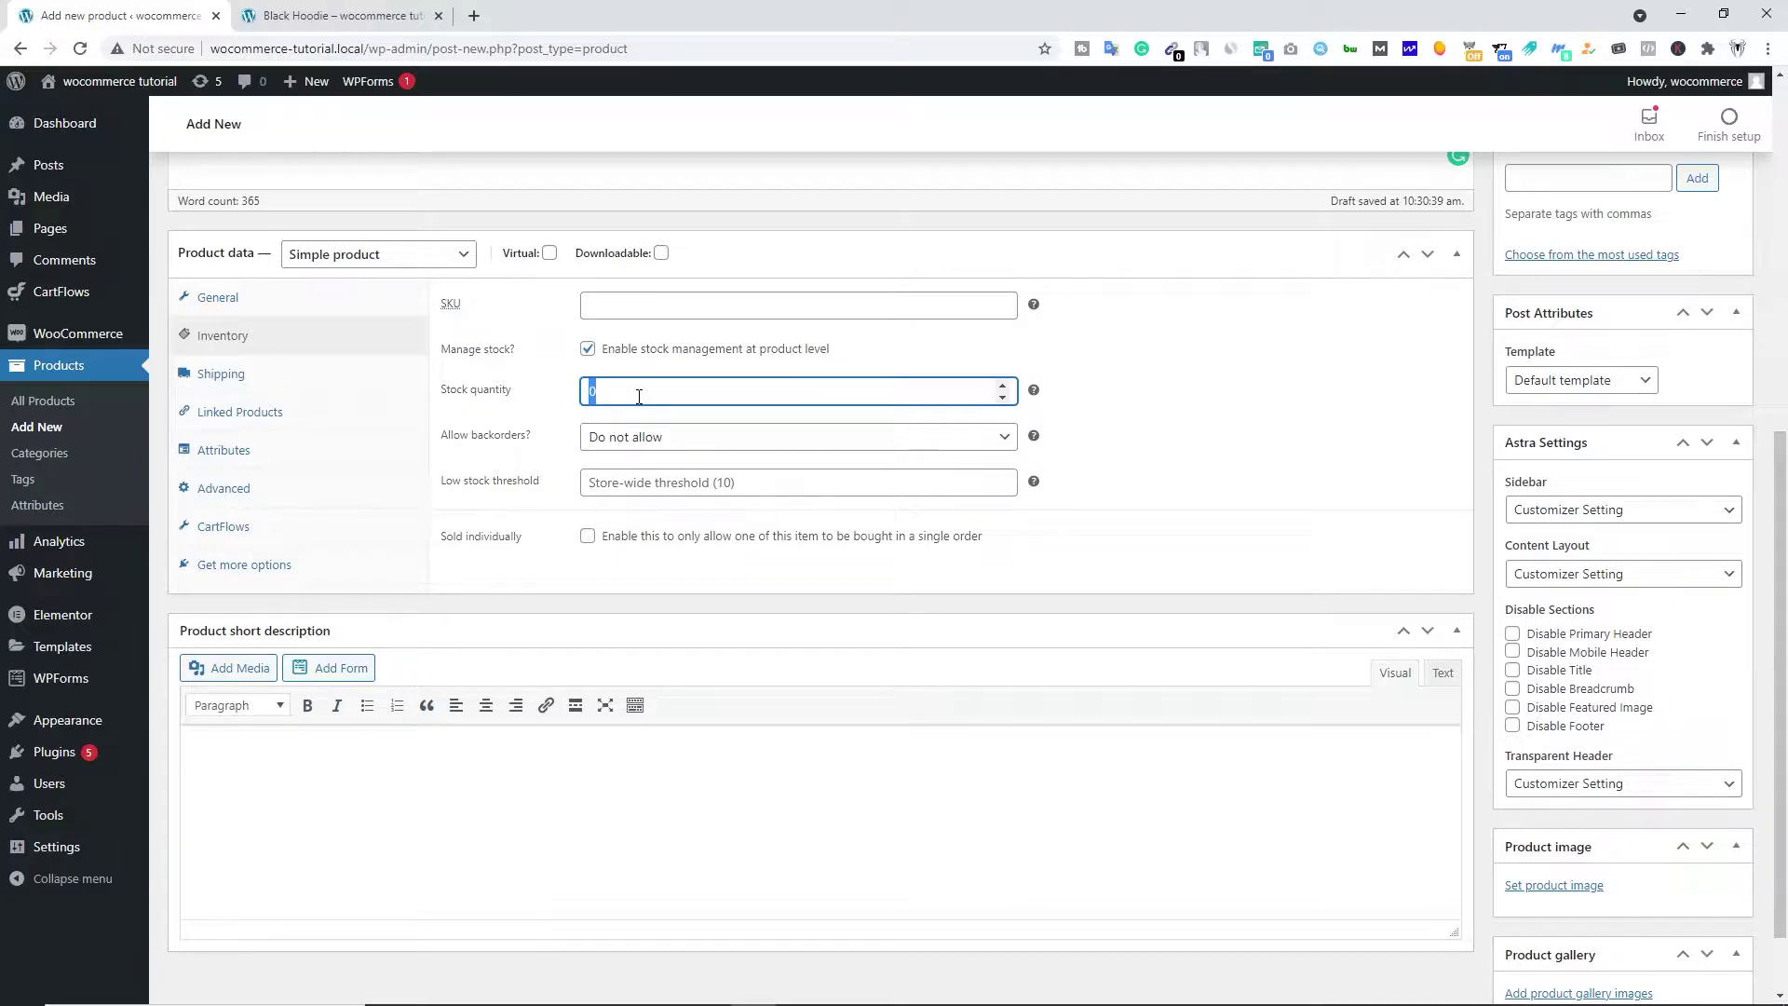
pyautogui.write('10')
pyautogui.doubleClick(651, 386)
pyautogui.click(619, 393)
pyautogui.click(476, 448)
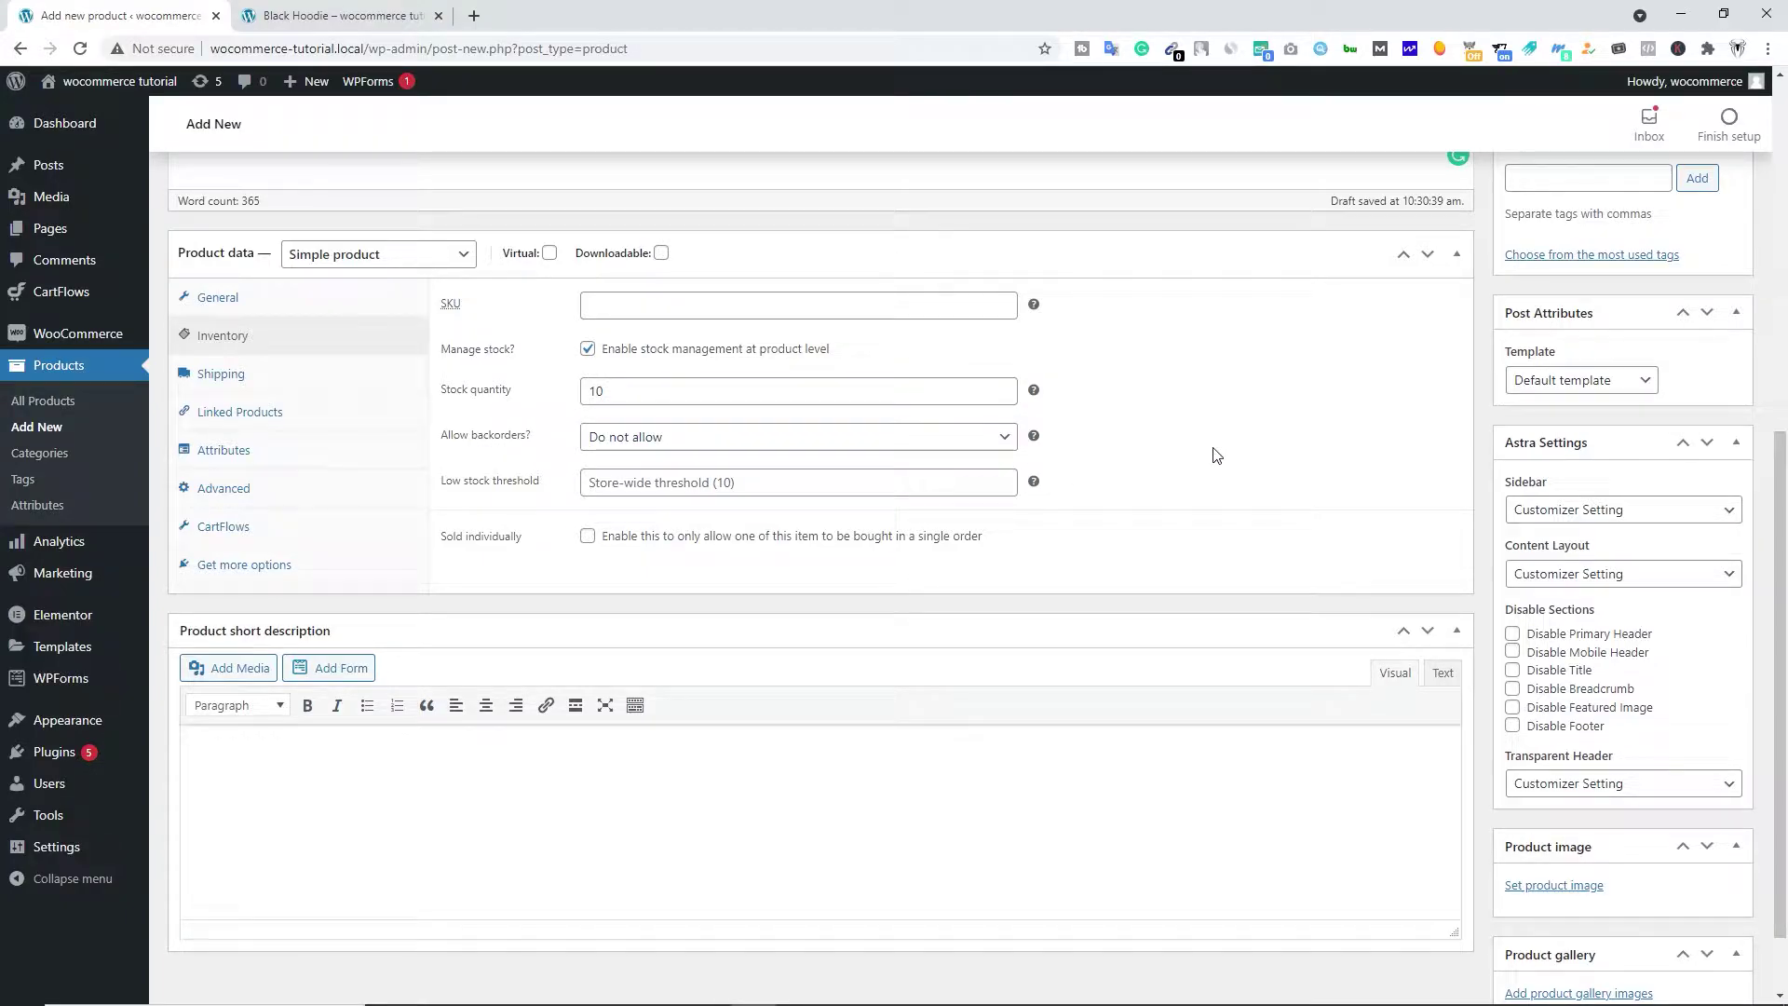
# Step: Try the backorder options Allow and Allow, but notify customer, and return the setting to Do not allow
pyautogui.click(655, 441)
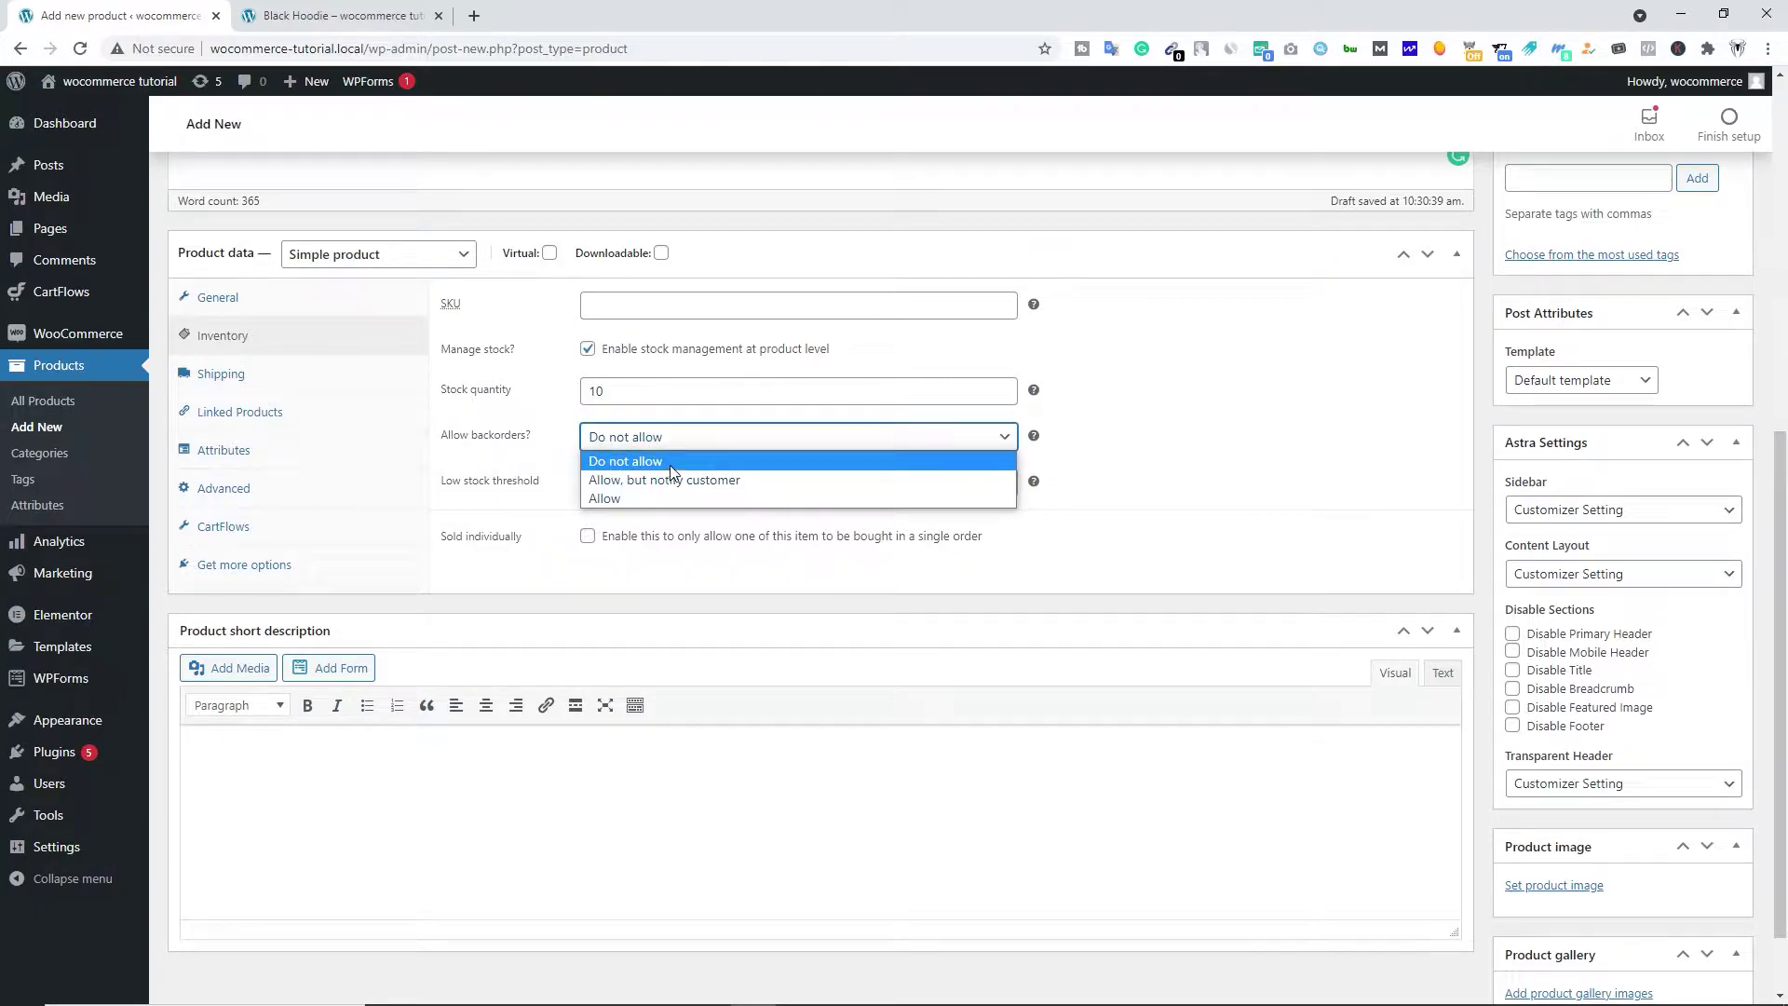
pyautogui.click(671, 463)
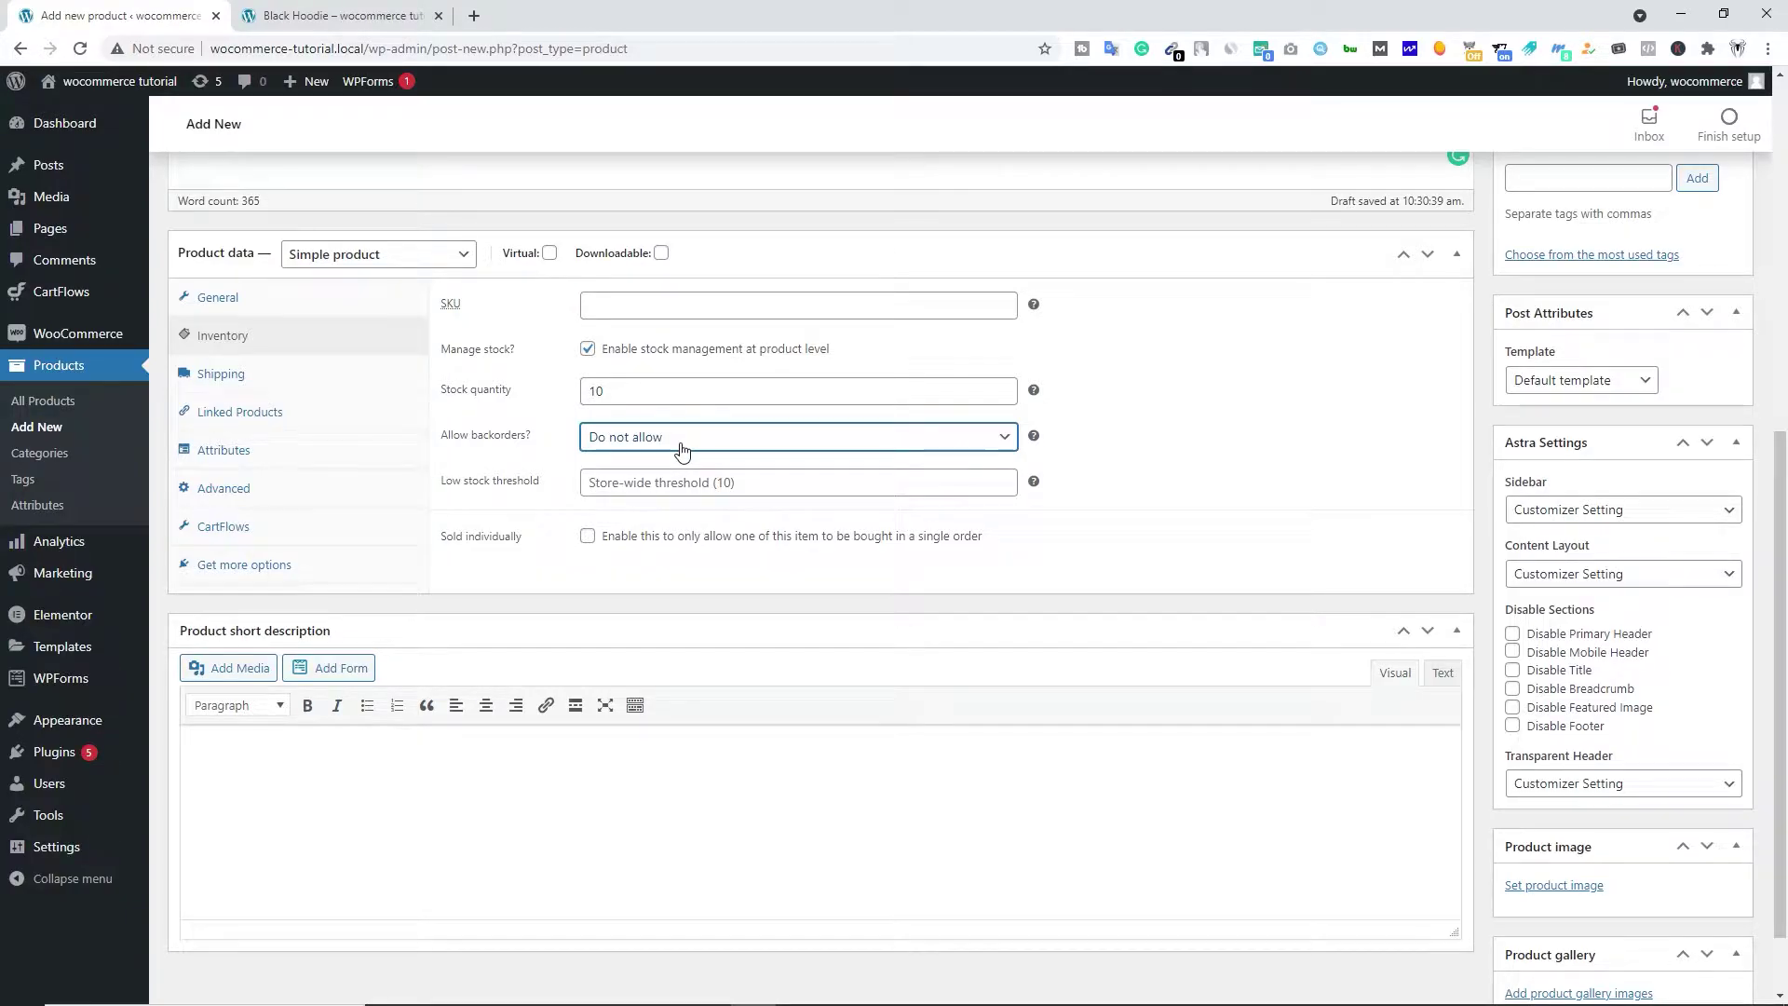
pyautogui.moveTo(651, 392); pyautogui.dragTo(586, 391)
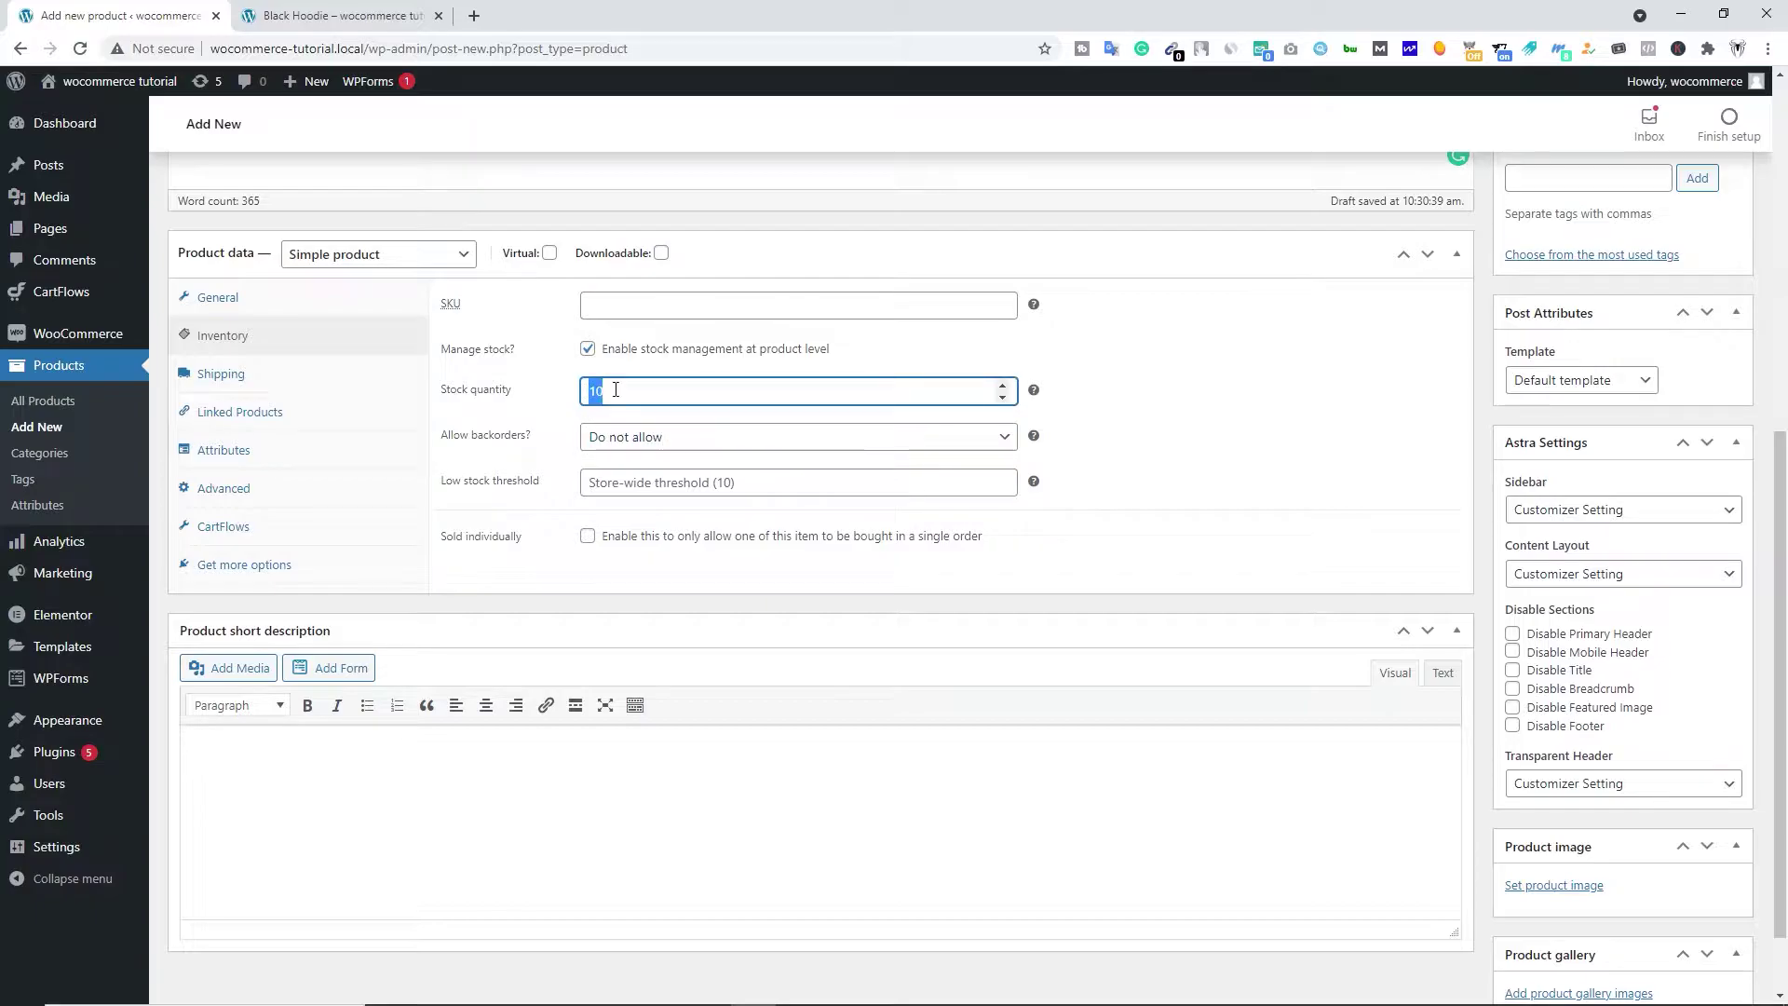
pyautogui.click(629, 437)
pyautogui.click(650, 498)
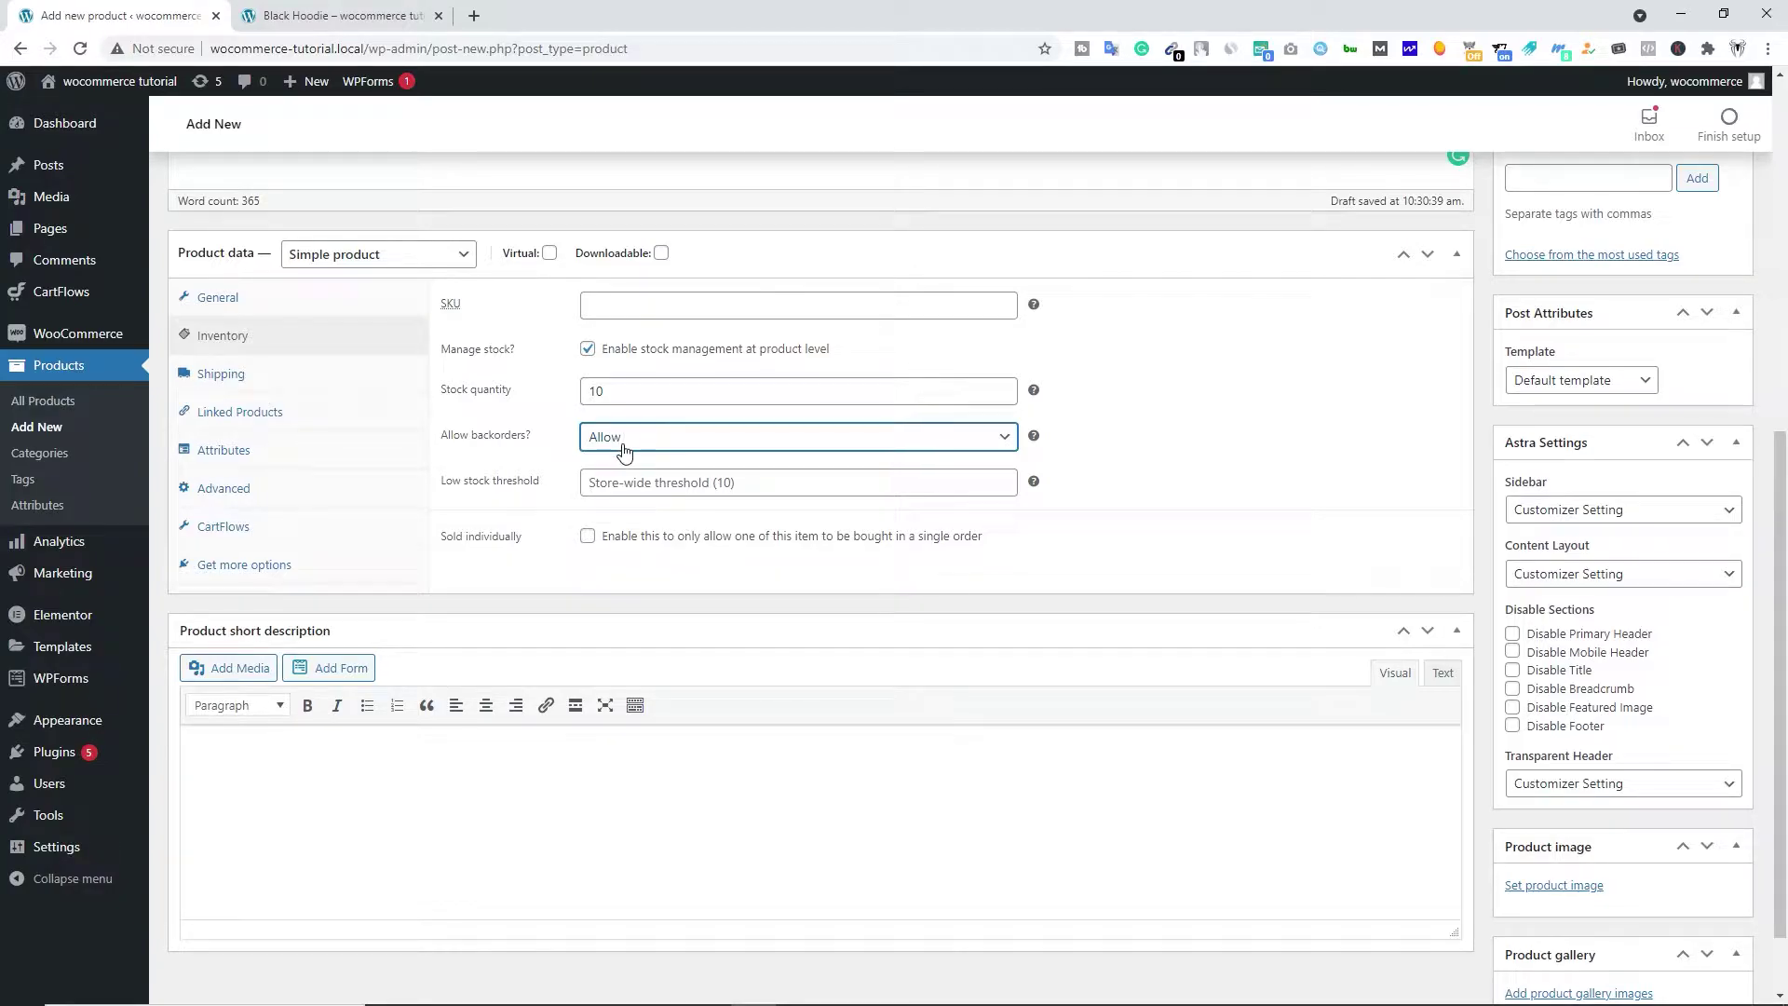
pyautogui.click(615, 389)
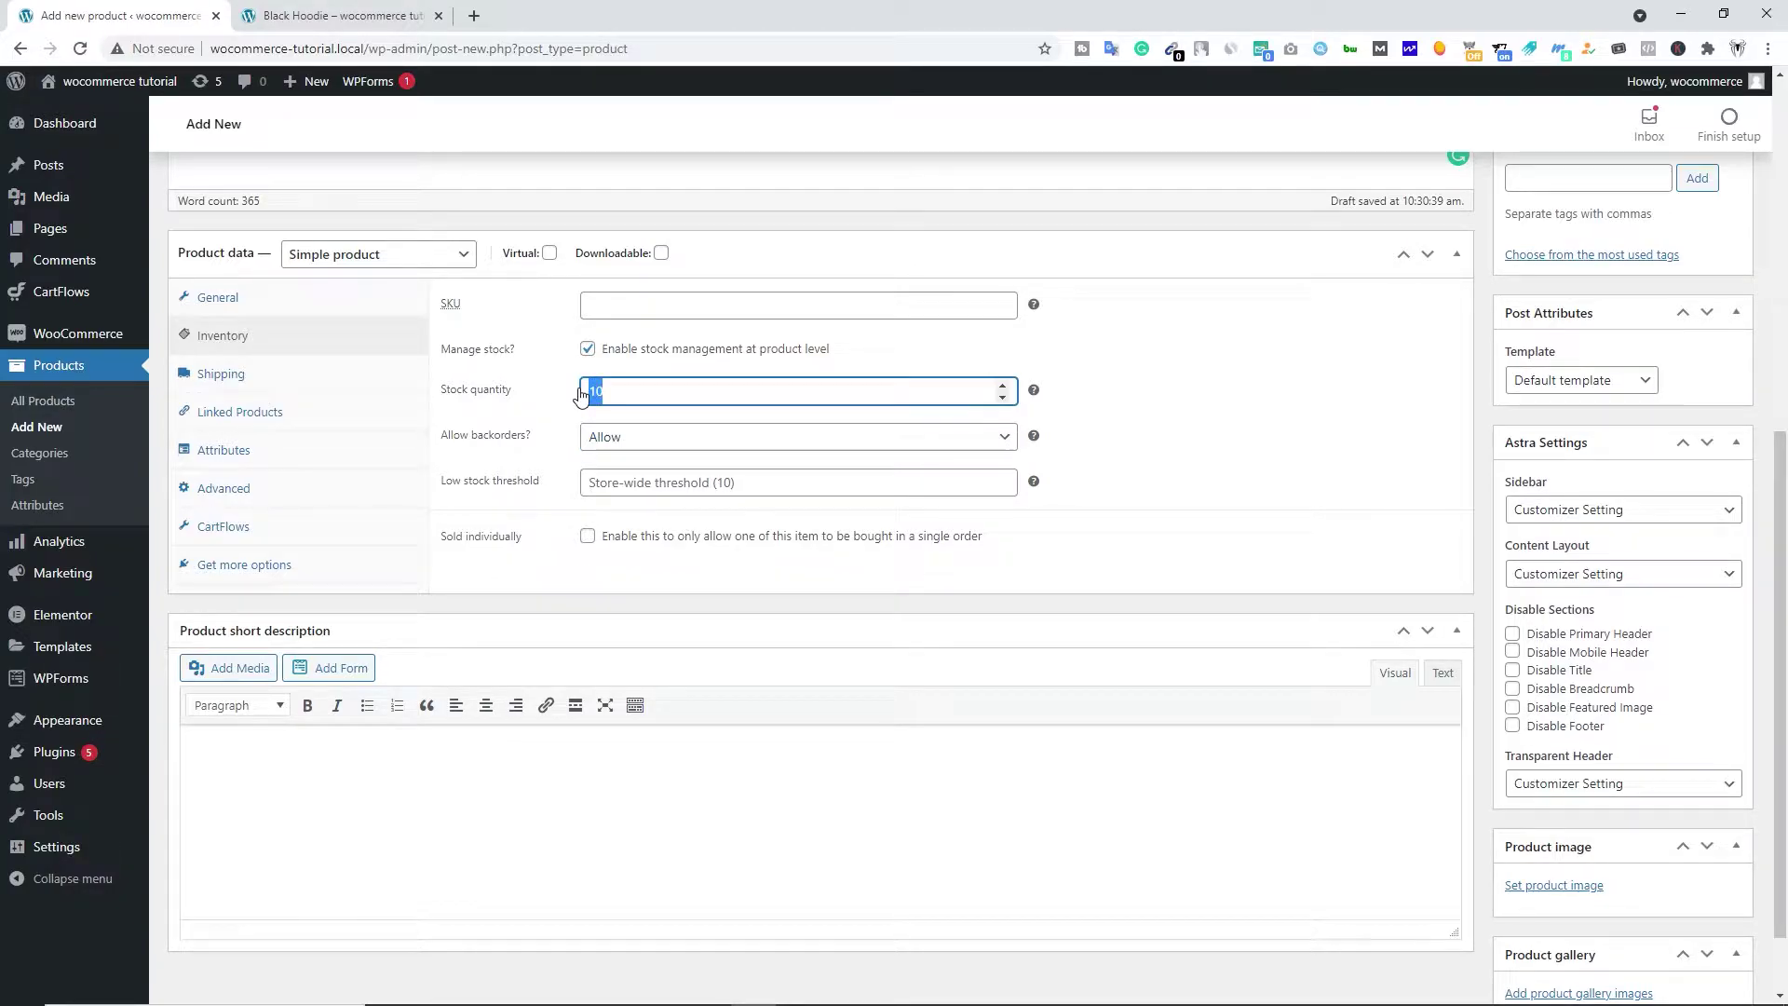
pyautogui.click(1004, 437)
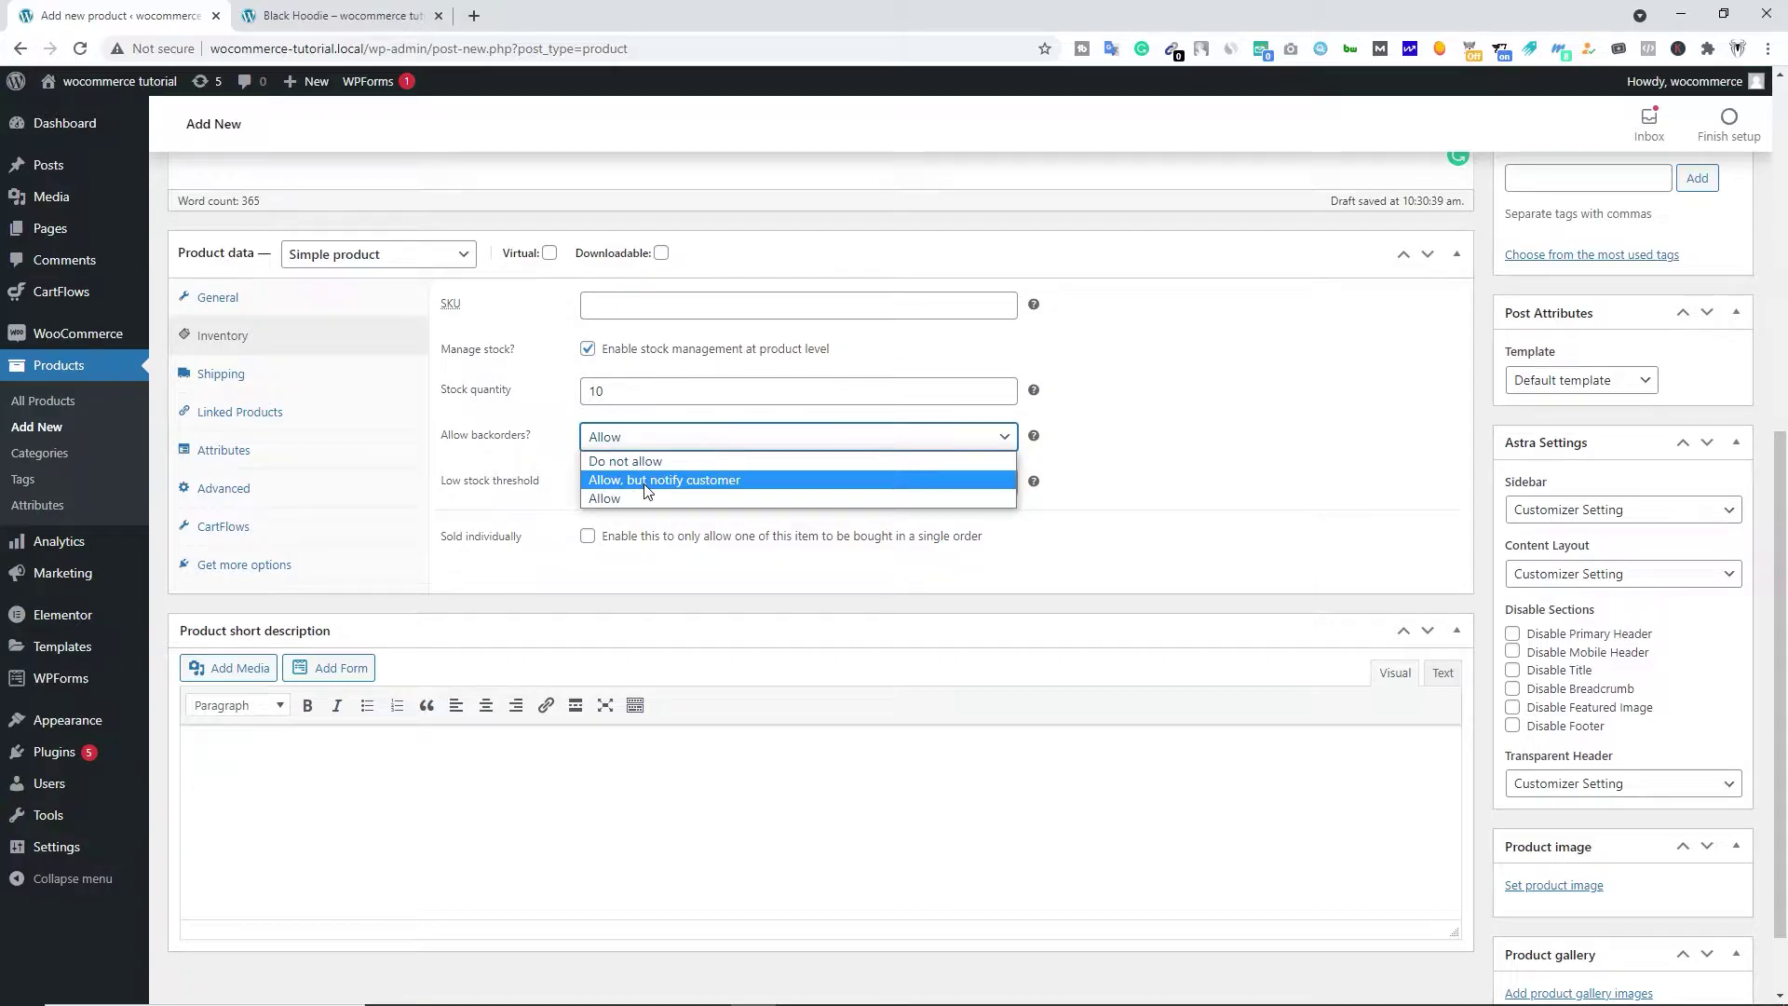
pyautogui.click(708, 480)
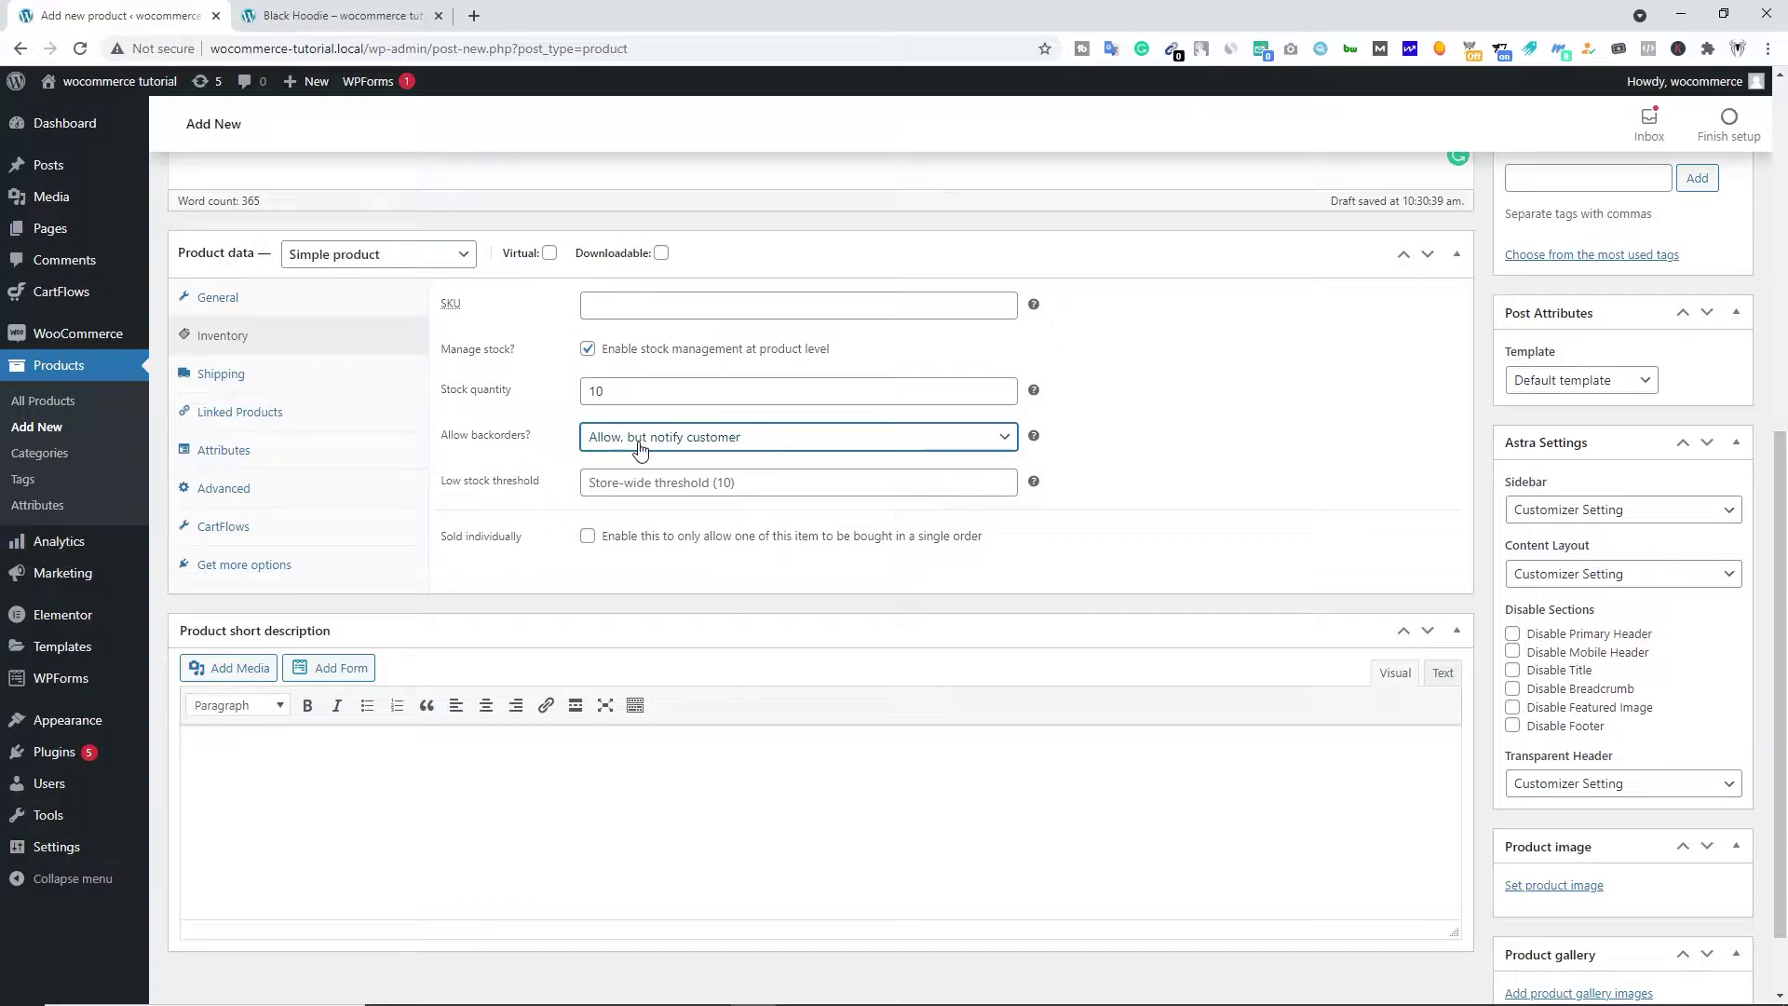
pyautogui.click(639, 391)
pyautogui.scroll(-1, 639, 398)
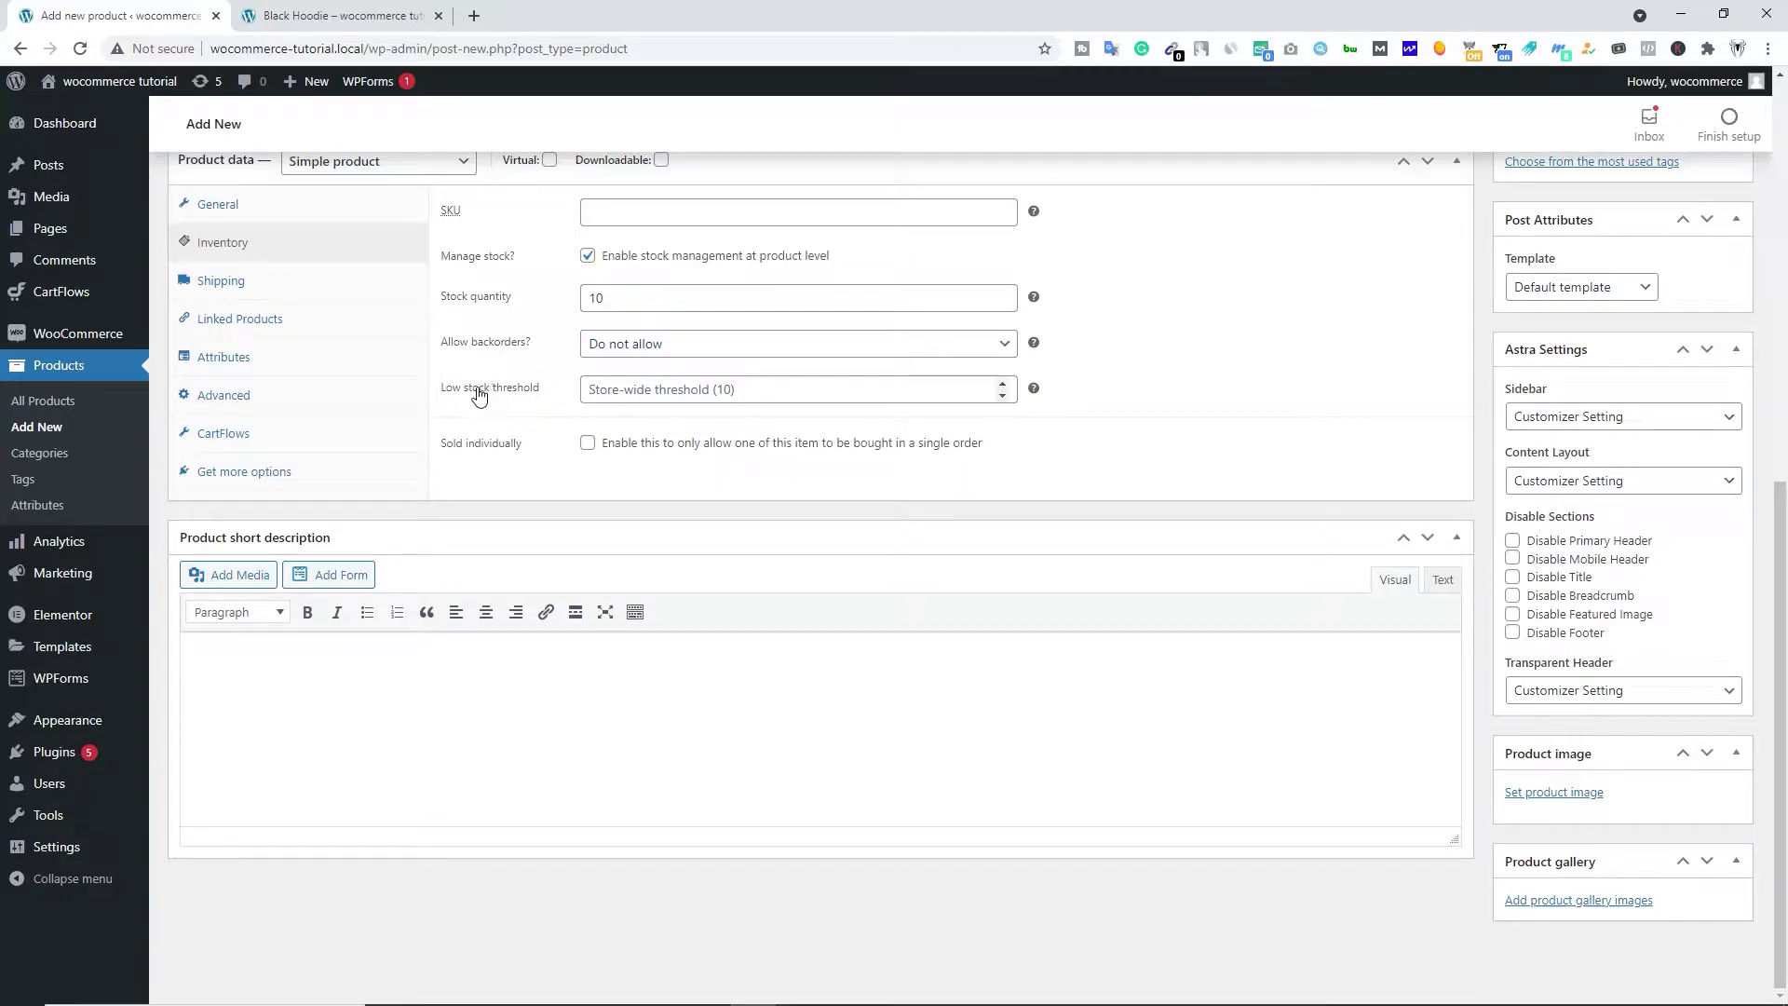
# Step: Set the product's low stock threshold to 2
pyautogui.click(649, 394)
pyautogui.write('2')
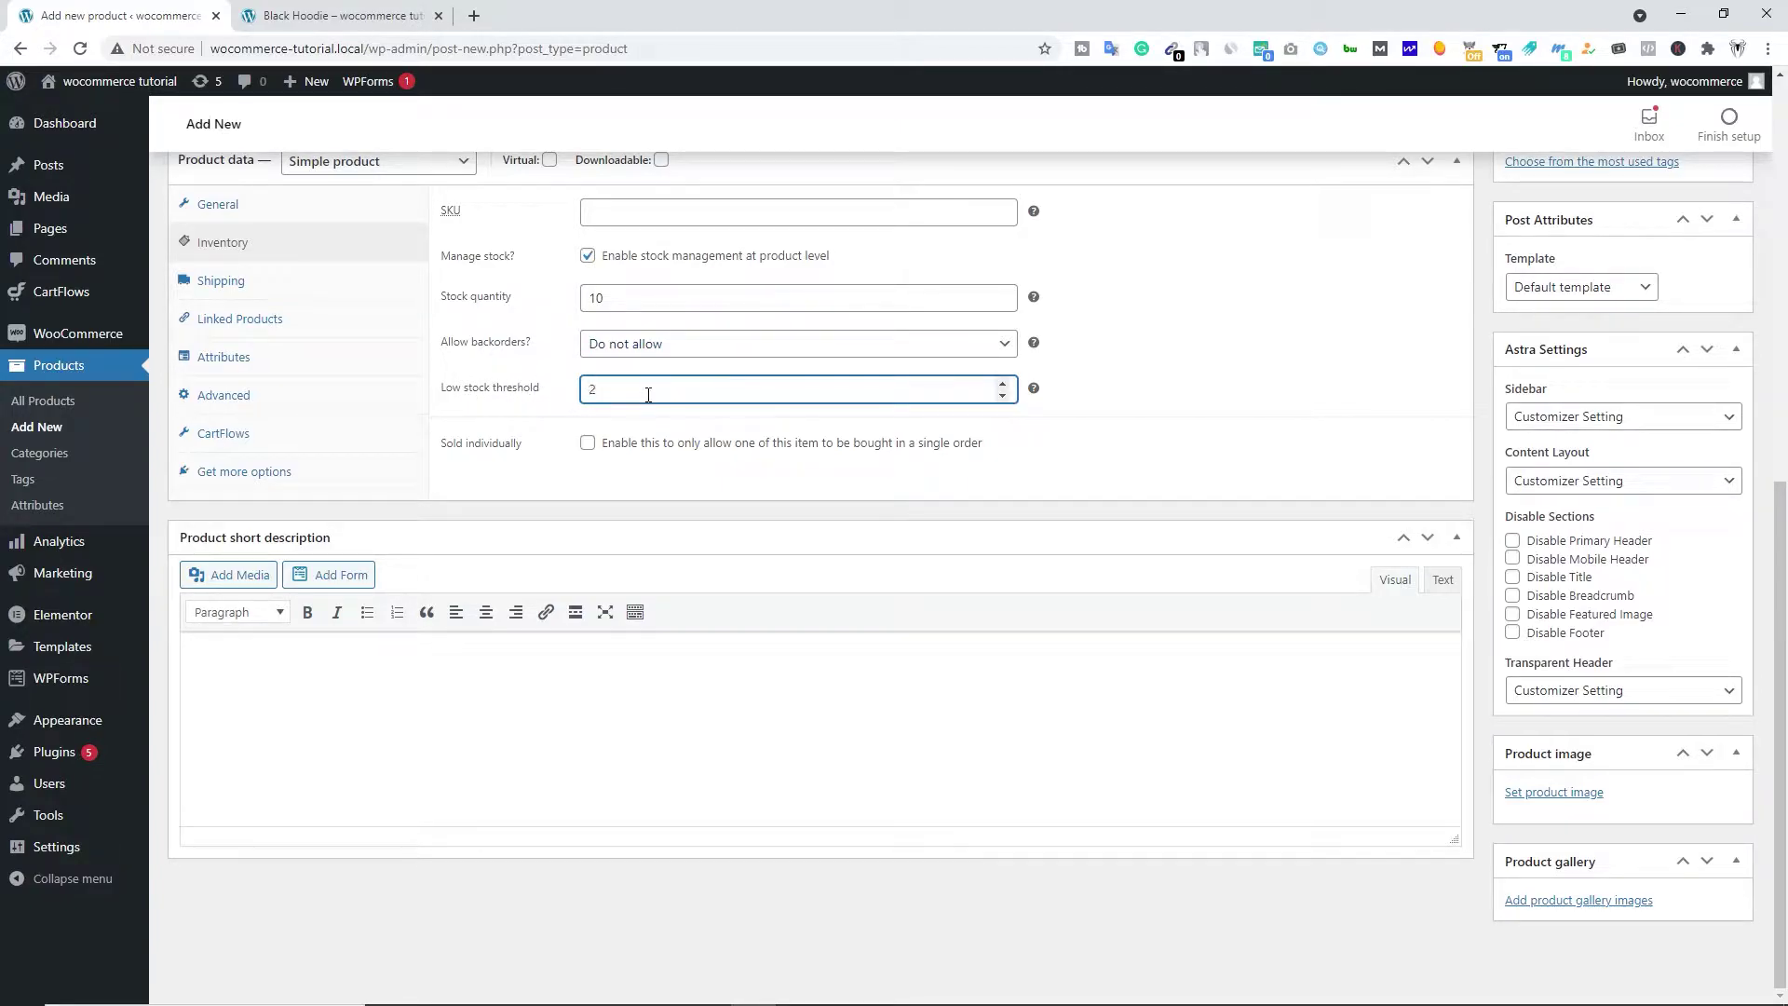
pyautogui.doubleClick(617, 389)
pyautogui.click(1034, 388)
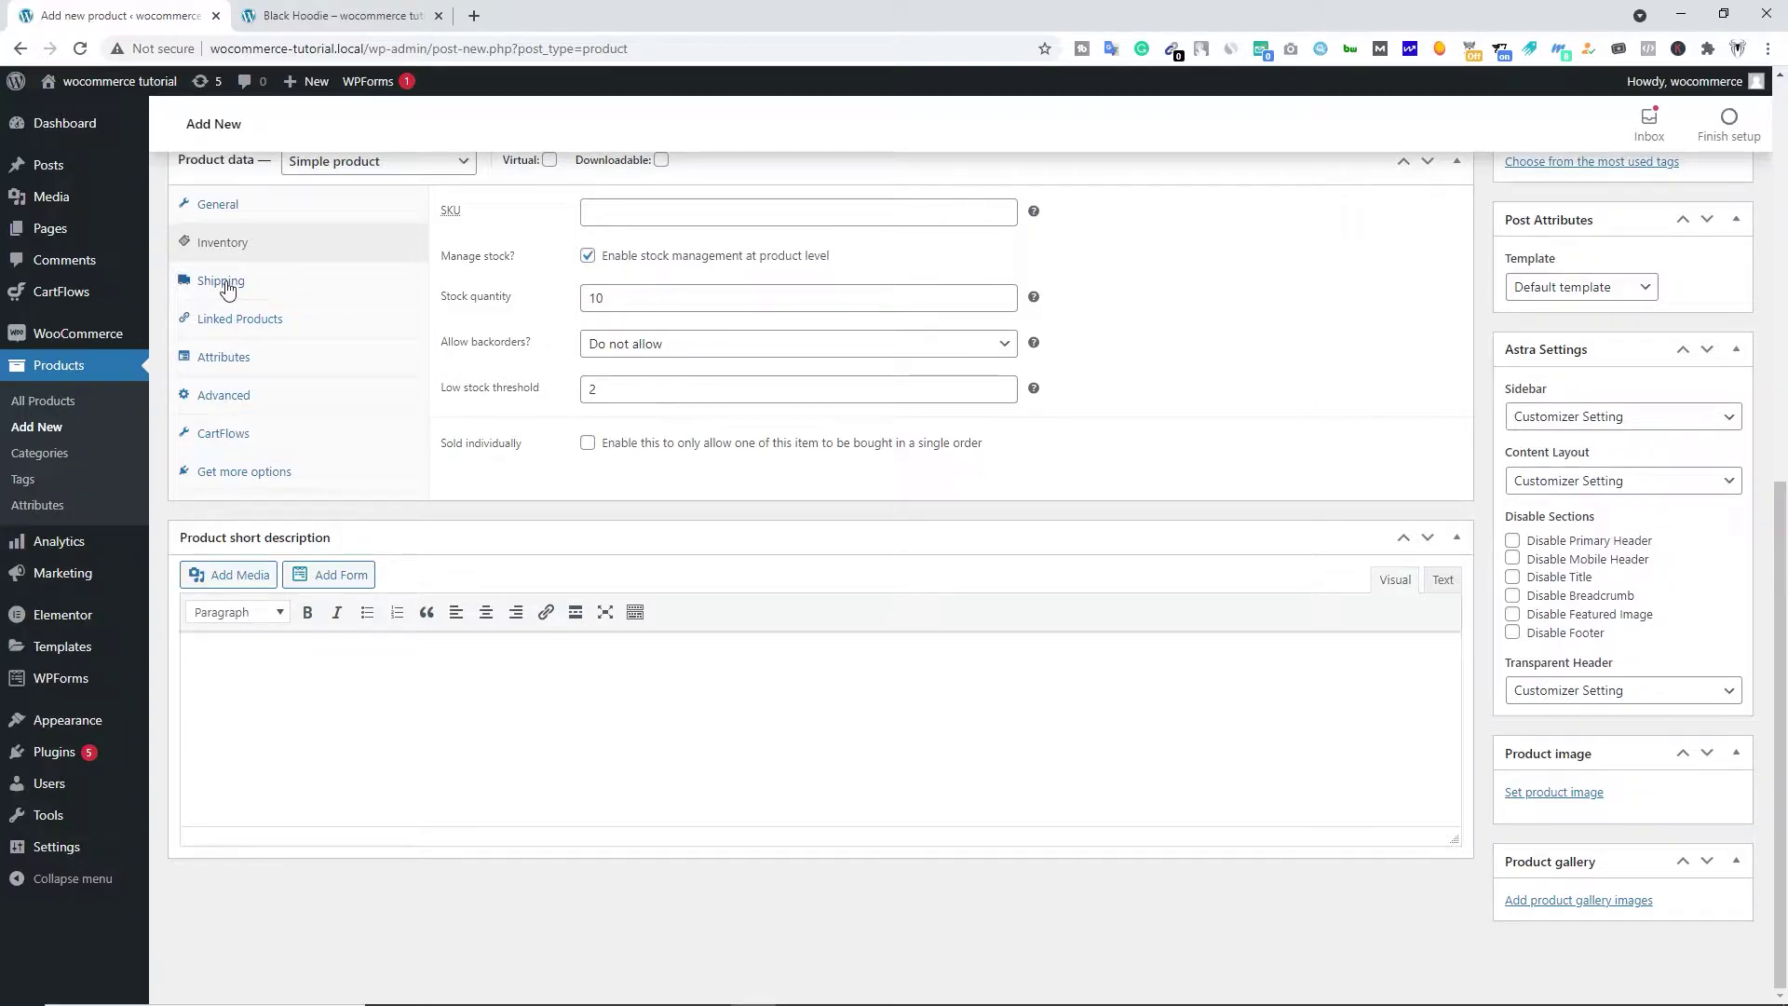
# Step: In the shipping settings, set the weight to 200 g and the dimensions to 35 × 25 × 10 cm
pyautogui.click(226, 288)
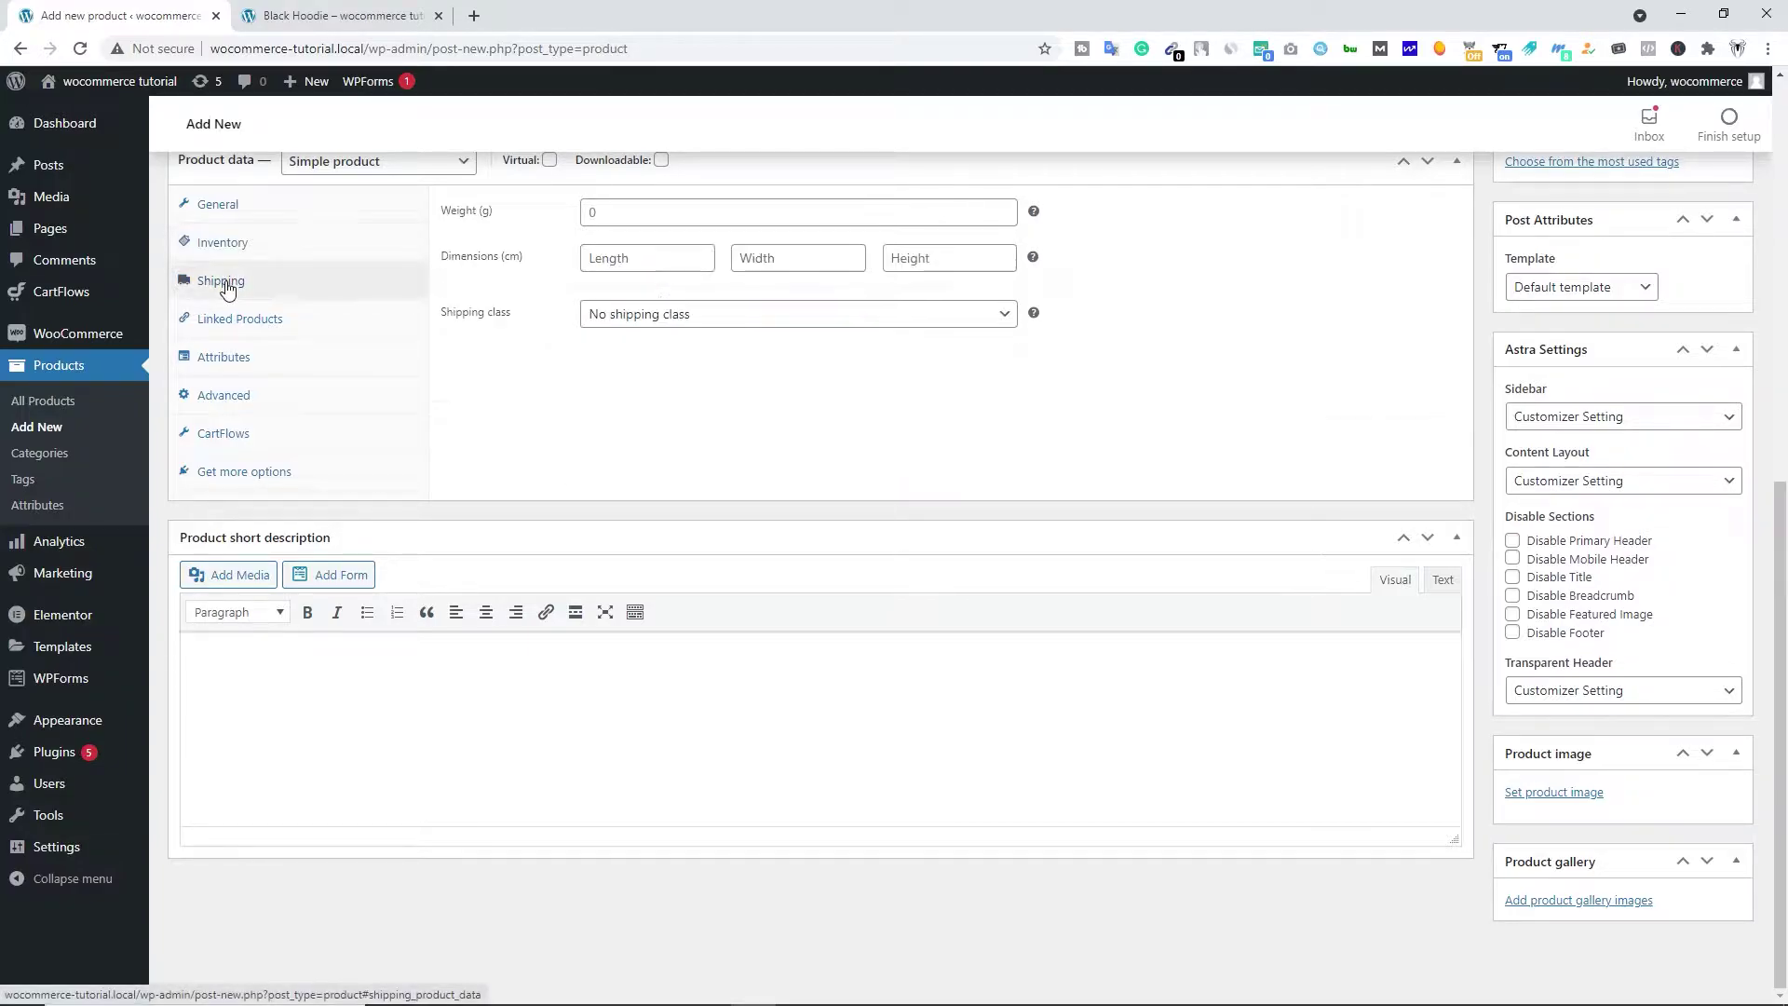
pyautogui.click(614, 220)
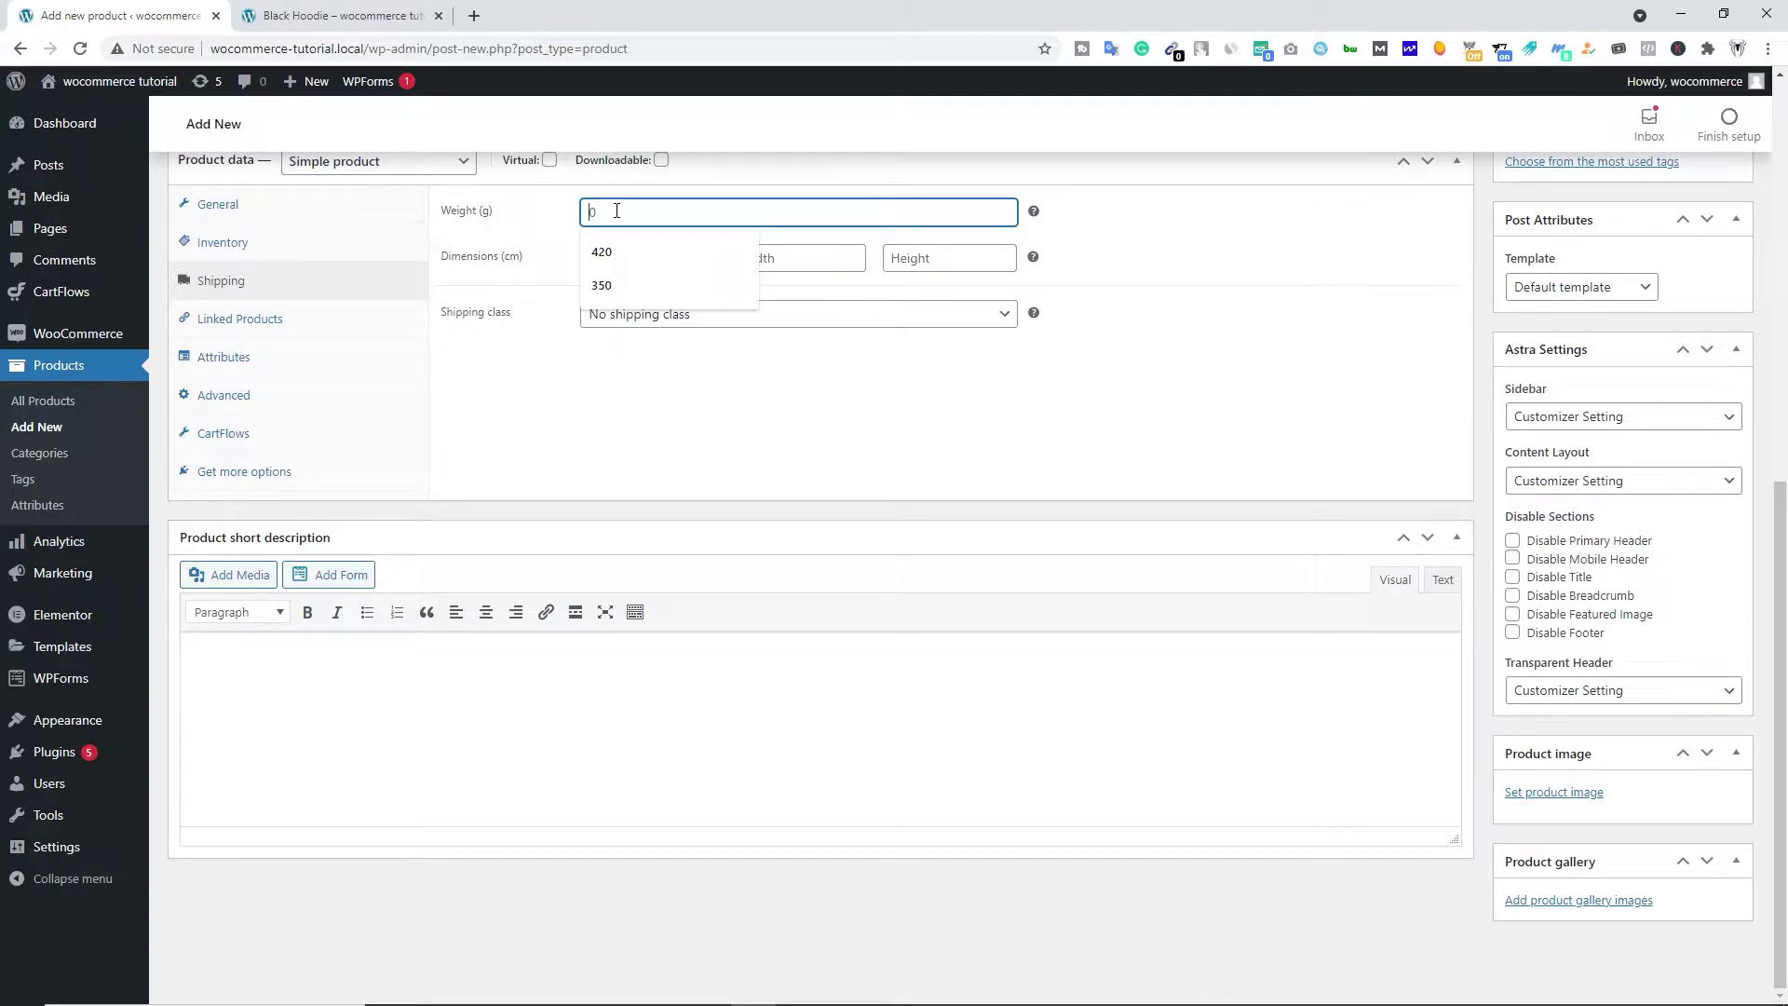
pyautogui.write('200')
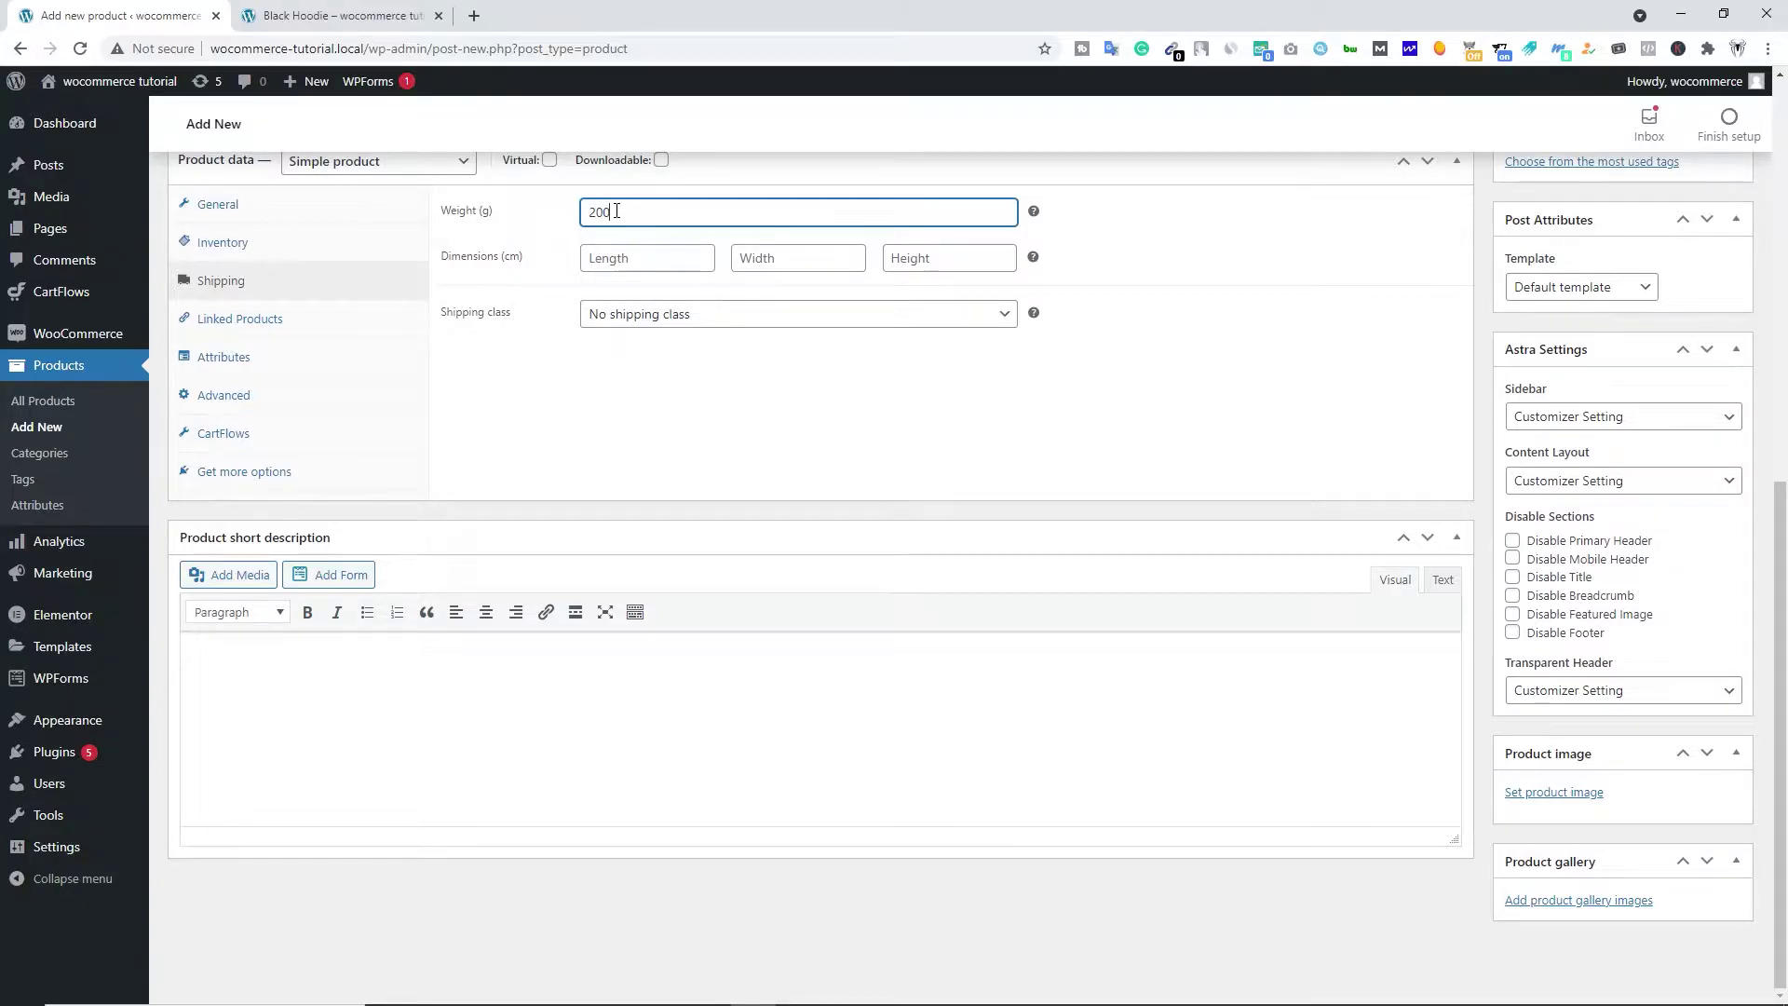
pyautogui.click(639, 352)
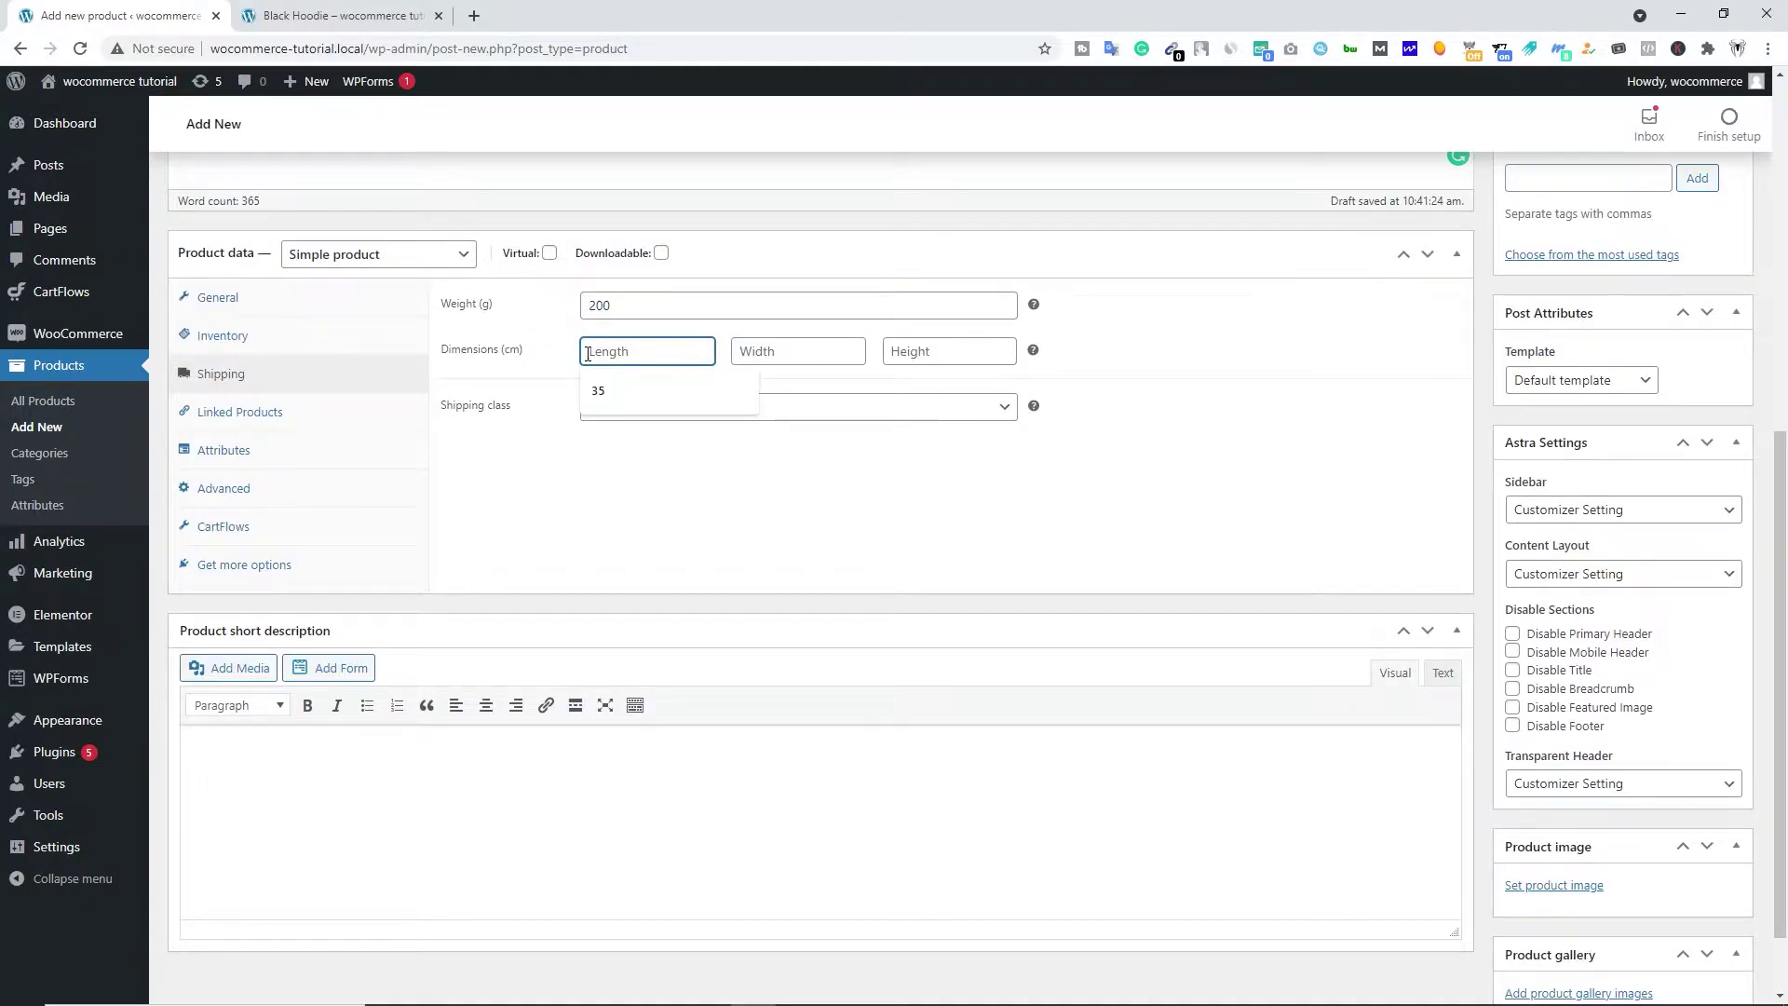
pyautogui.click(605, 389)
pyautogui.click(772, 354)
pyautogui.click(820, 391)
pyautogui.click(922, 351)
pyautogui.click(926, 392)
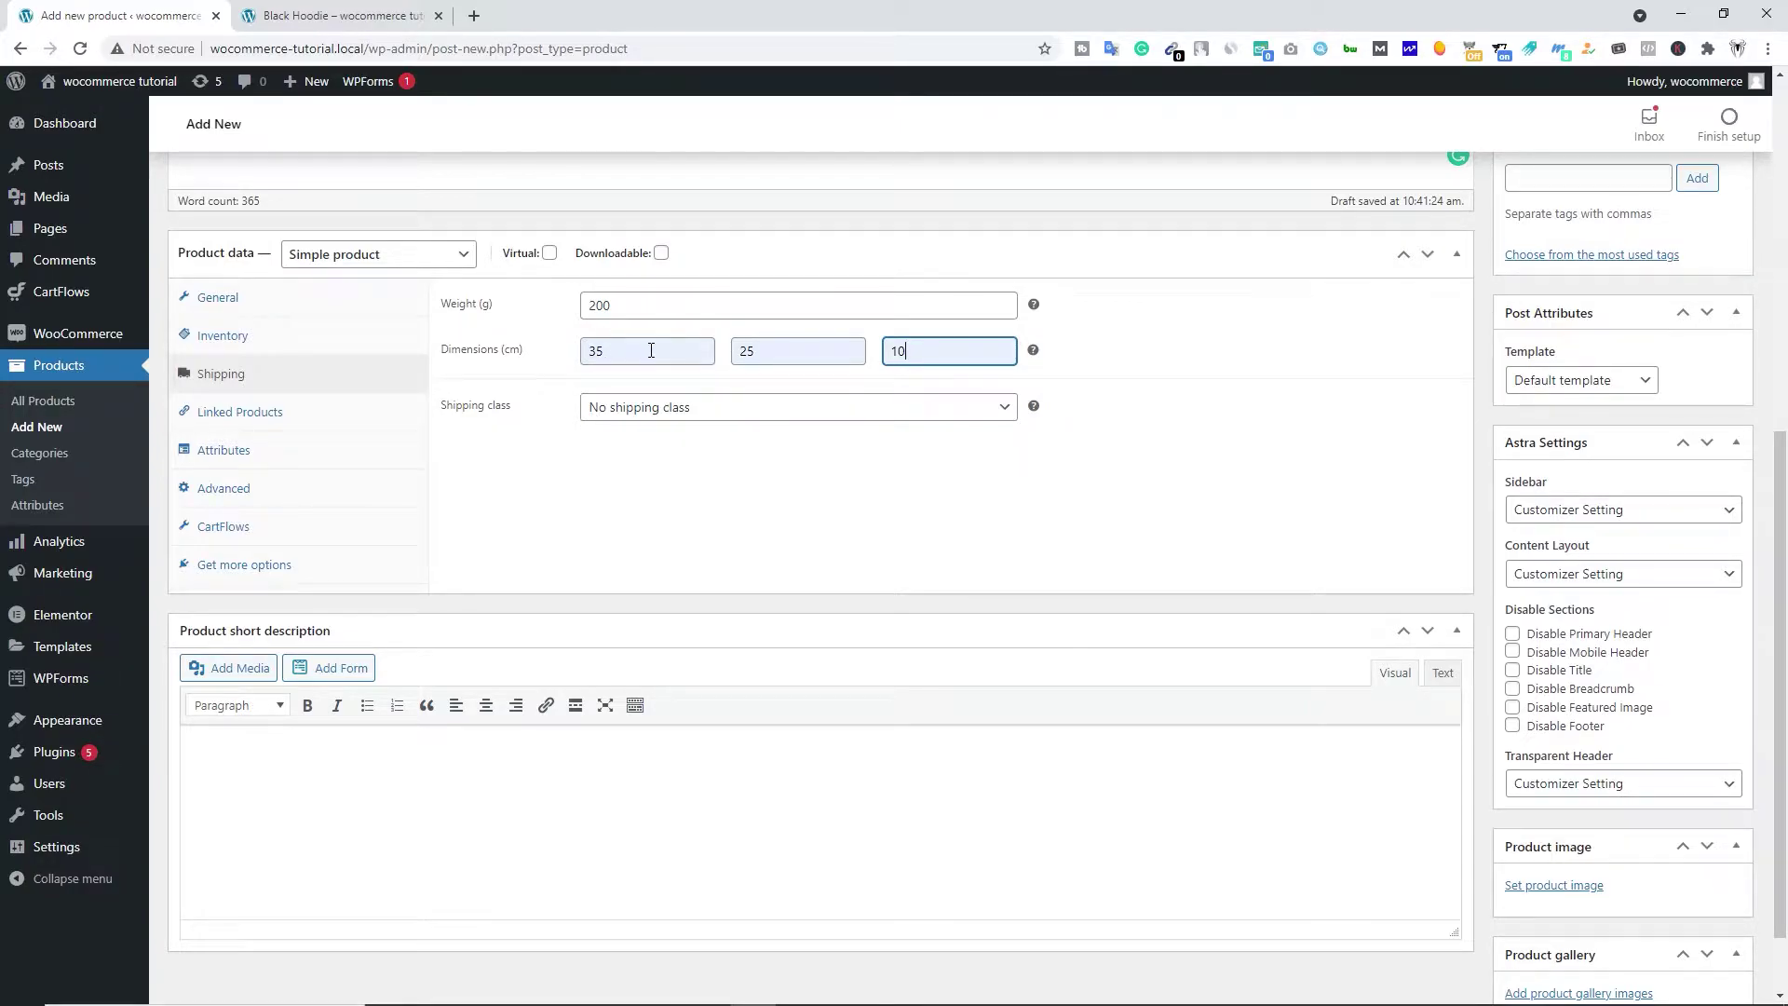
pyautogui.moveTo(651, 351); pyautogui.dragTo(581, 351)
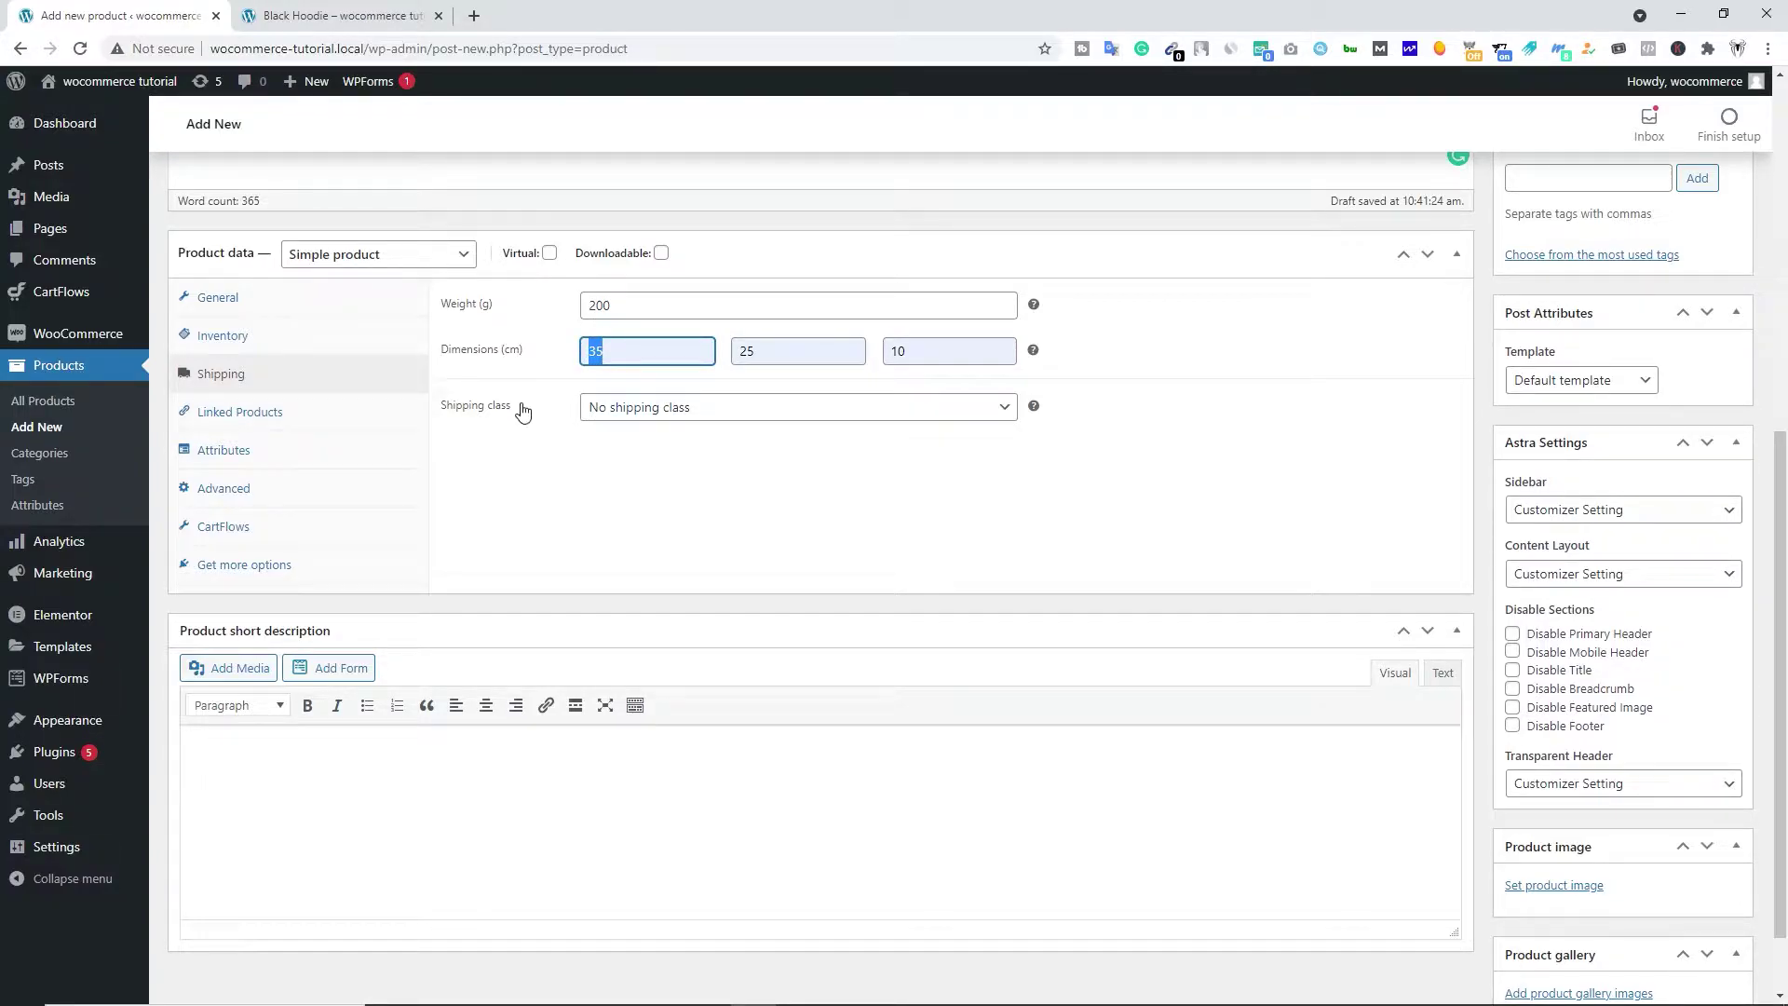
# Step: Look through the available shipping classes, keeping No shipping class
pyautogui.click(675, 413)
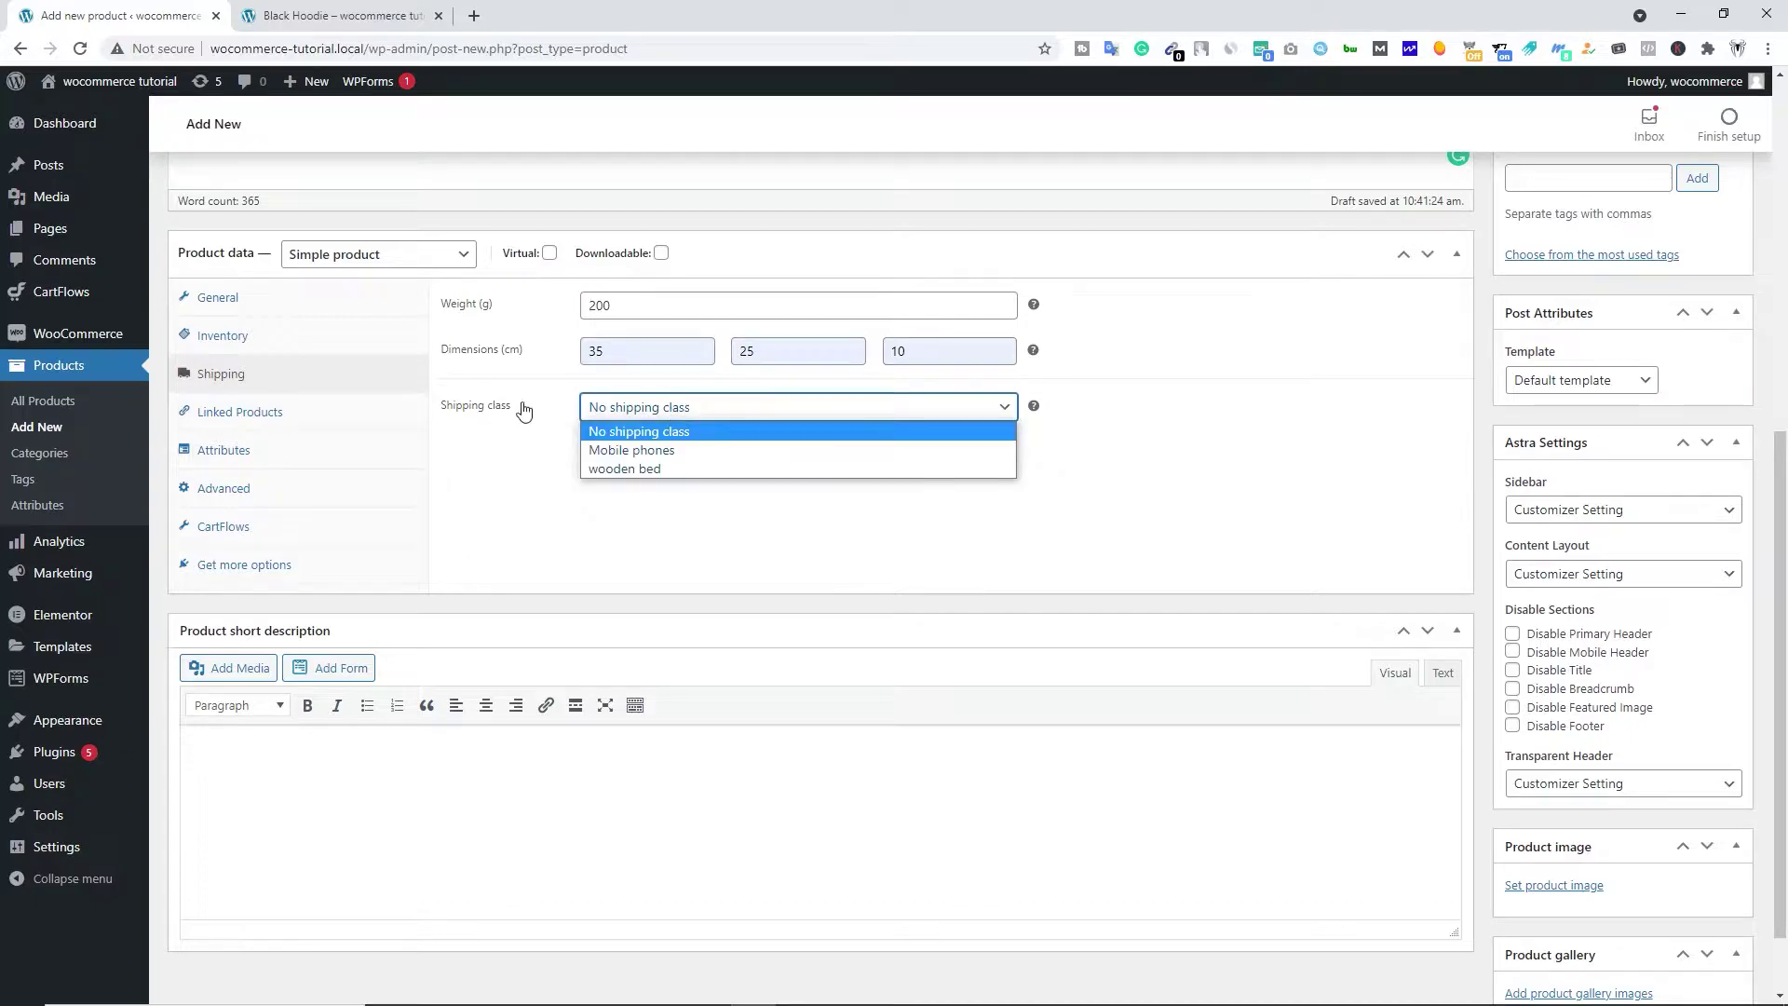
pyautogui.click(508, 465)
pyautogui.click(679, 416)
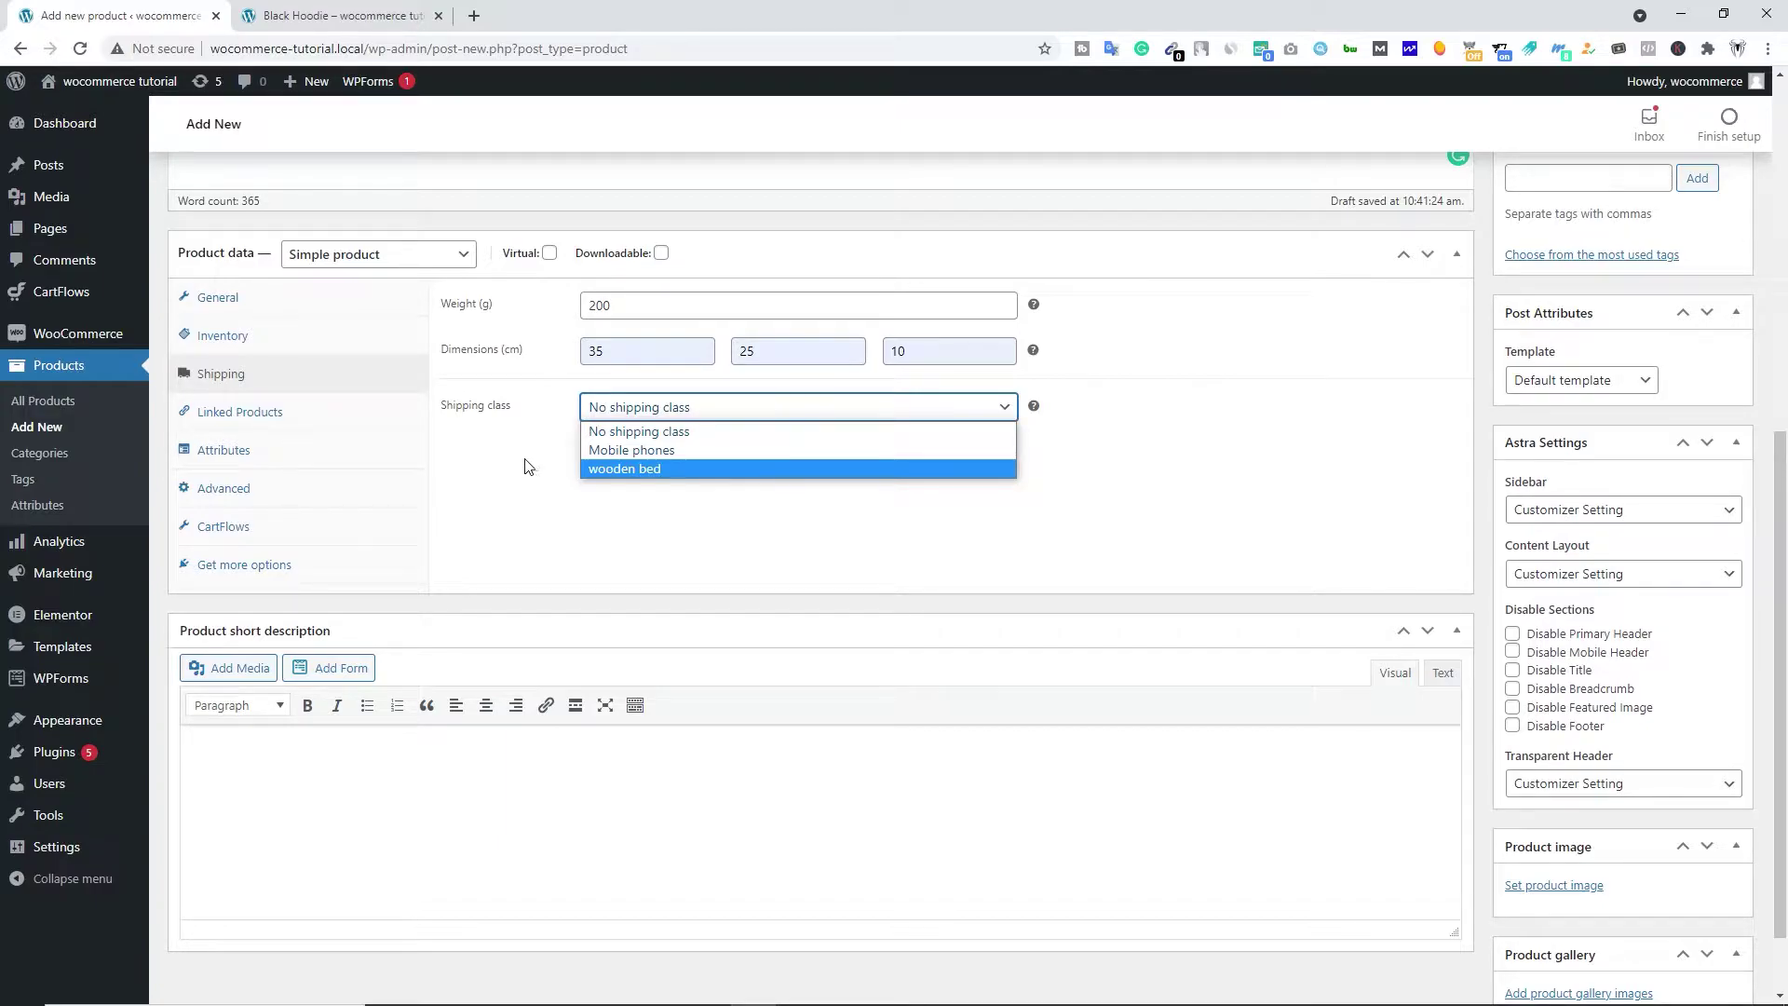
pyautogui.click(485, 453)
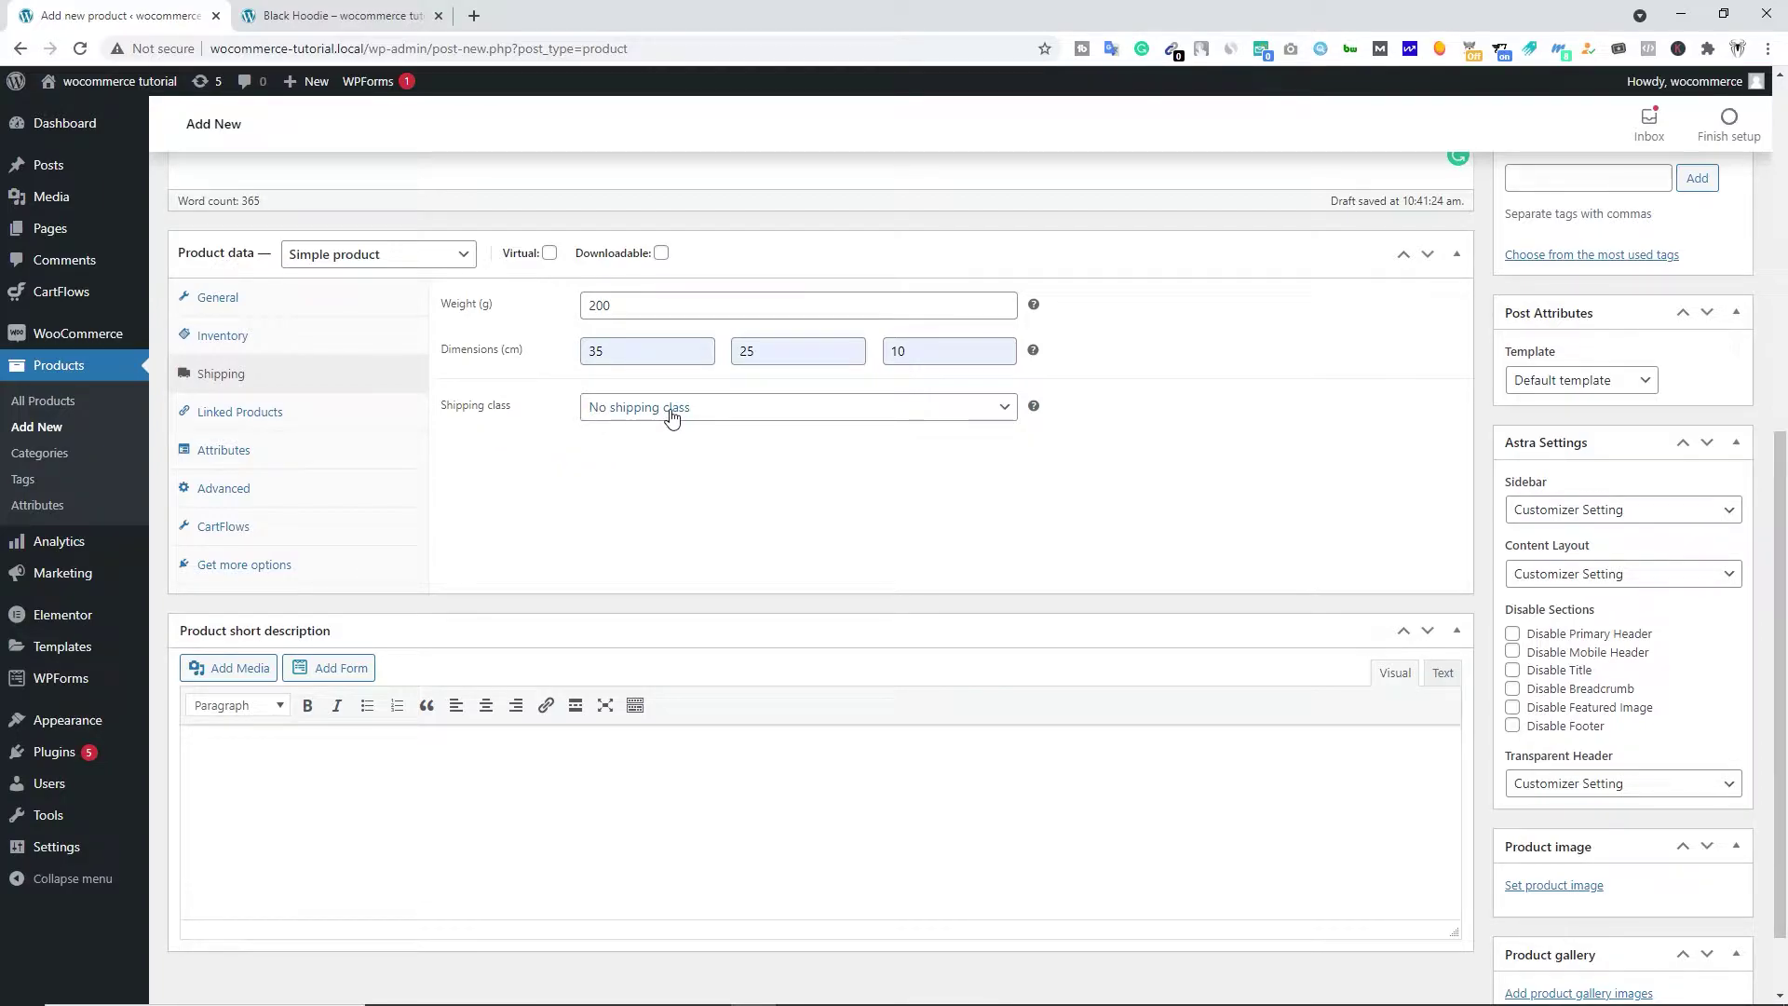
# Step: Search the linked products for "hoo" and add Blue Hoodie and Green Hoodie as upsells
pyautogui.click(259, 416)
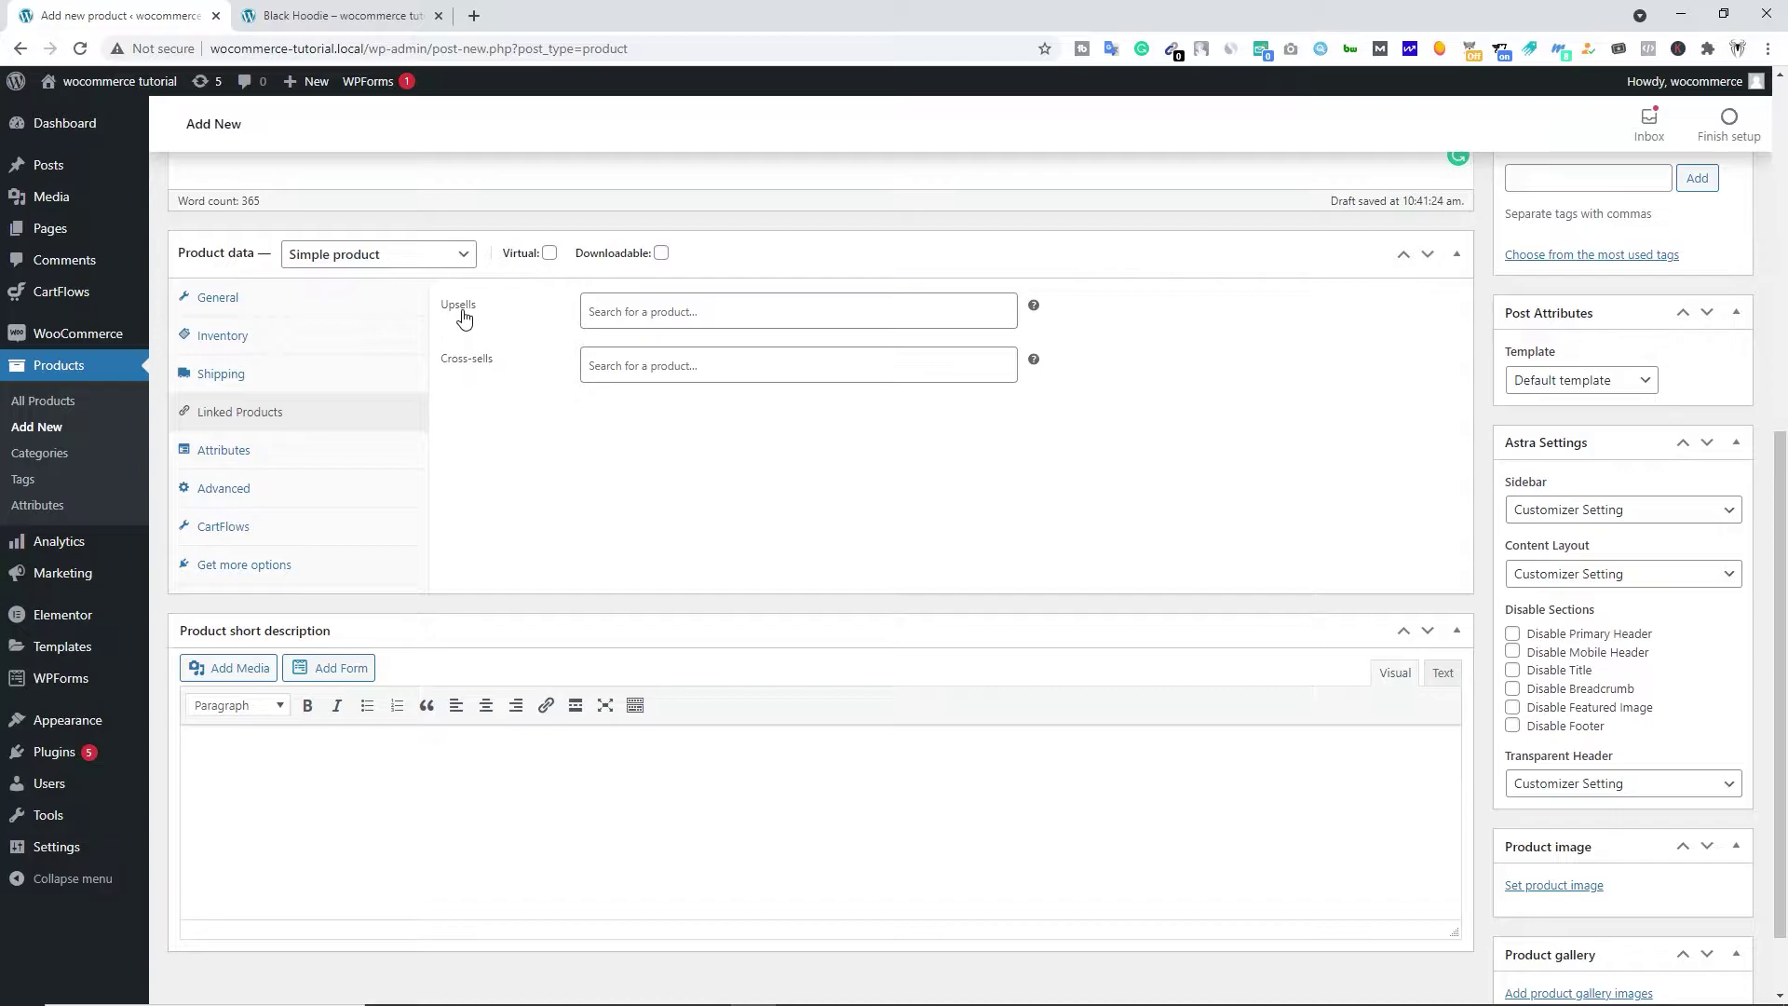
pyautogui.click(669, 311)
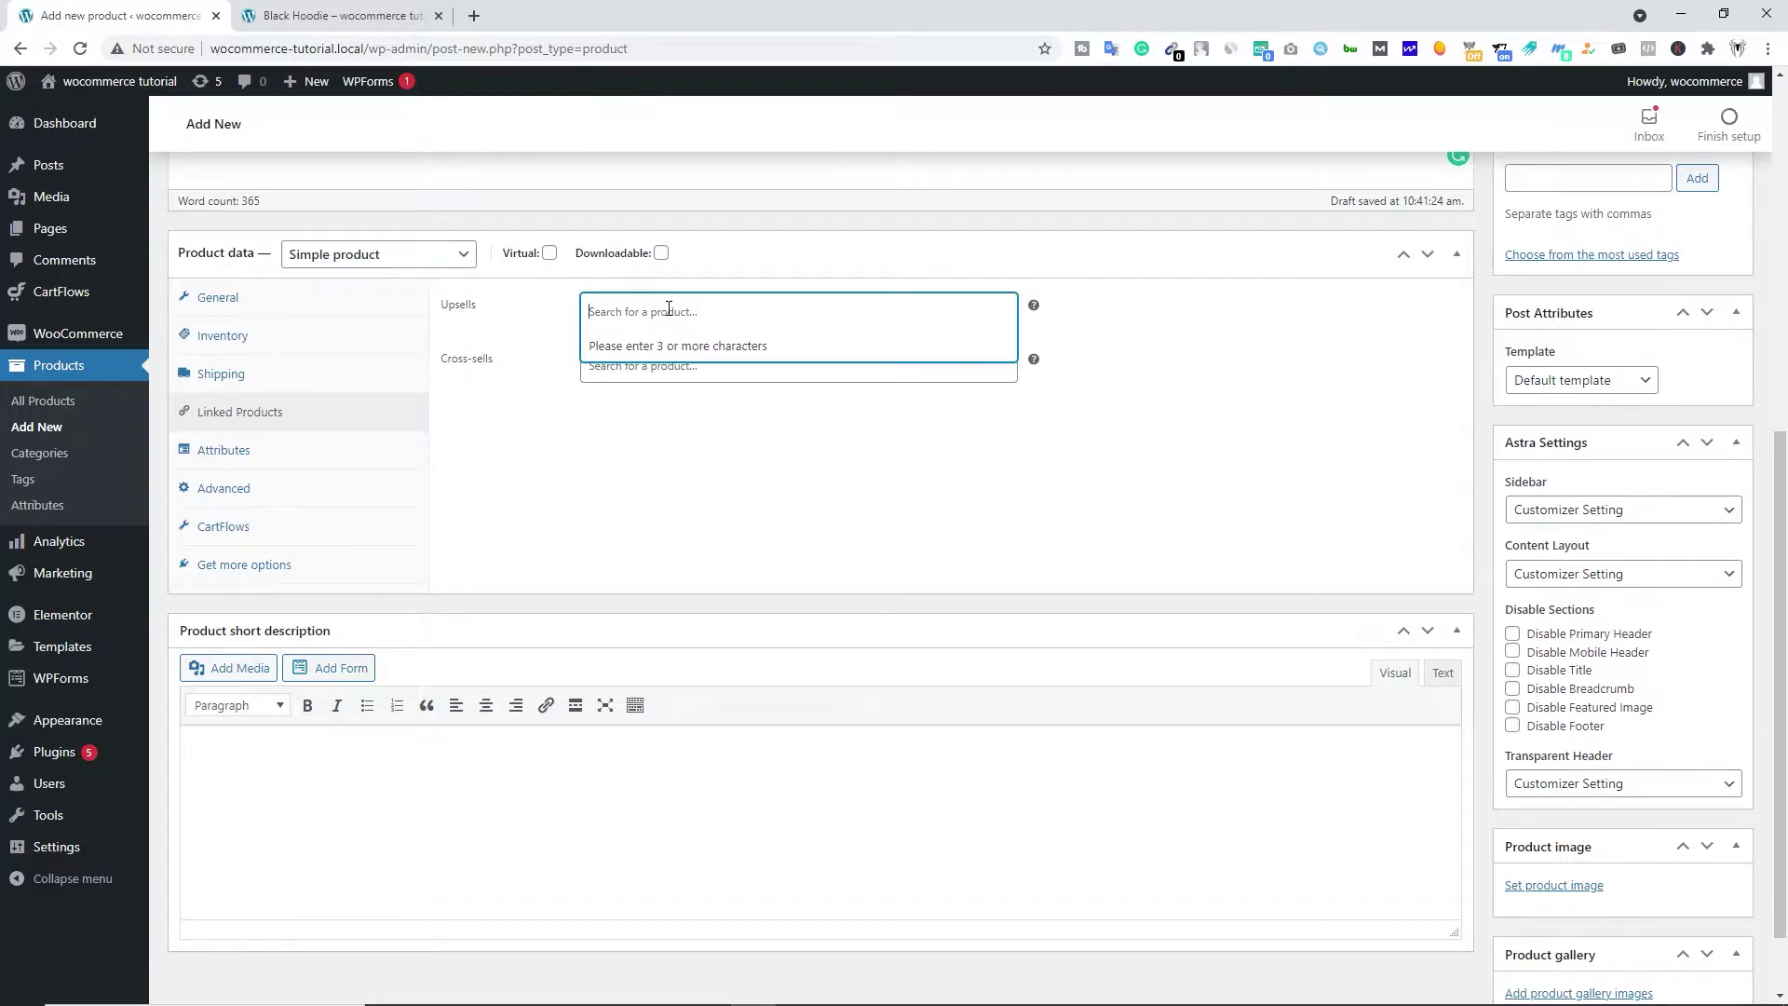
pyautogui.click(306, 15)
pyautogui.scroll(-2, 680, 517)
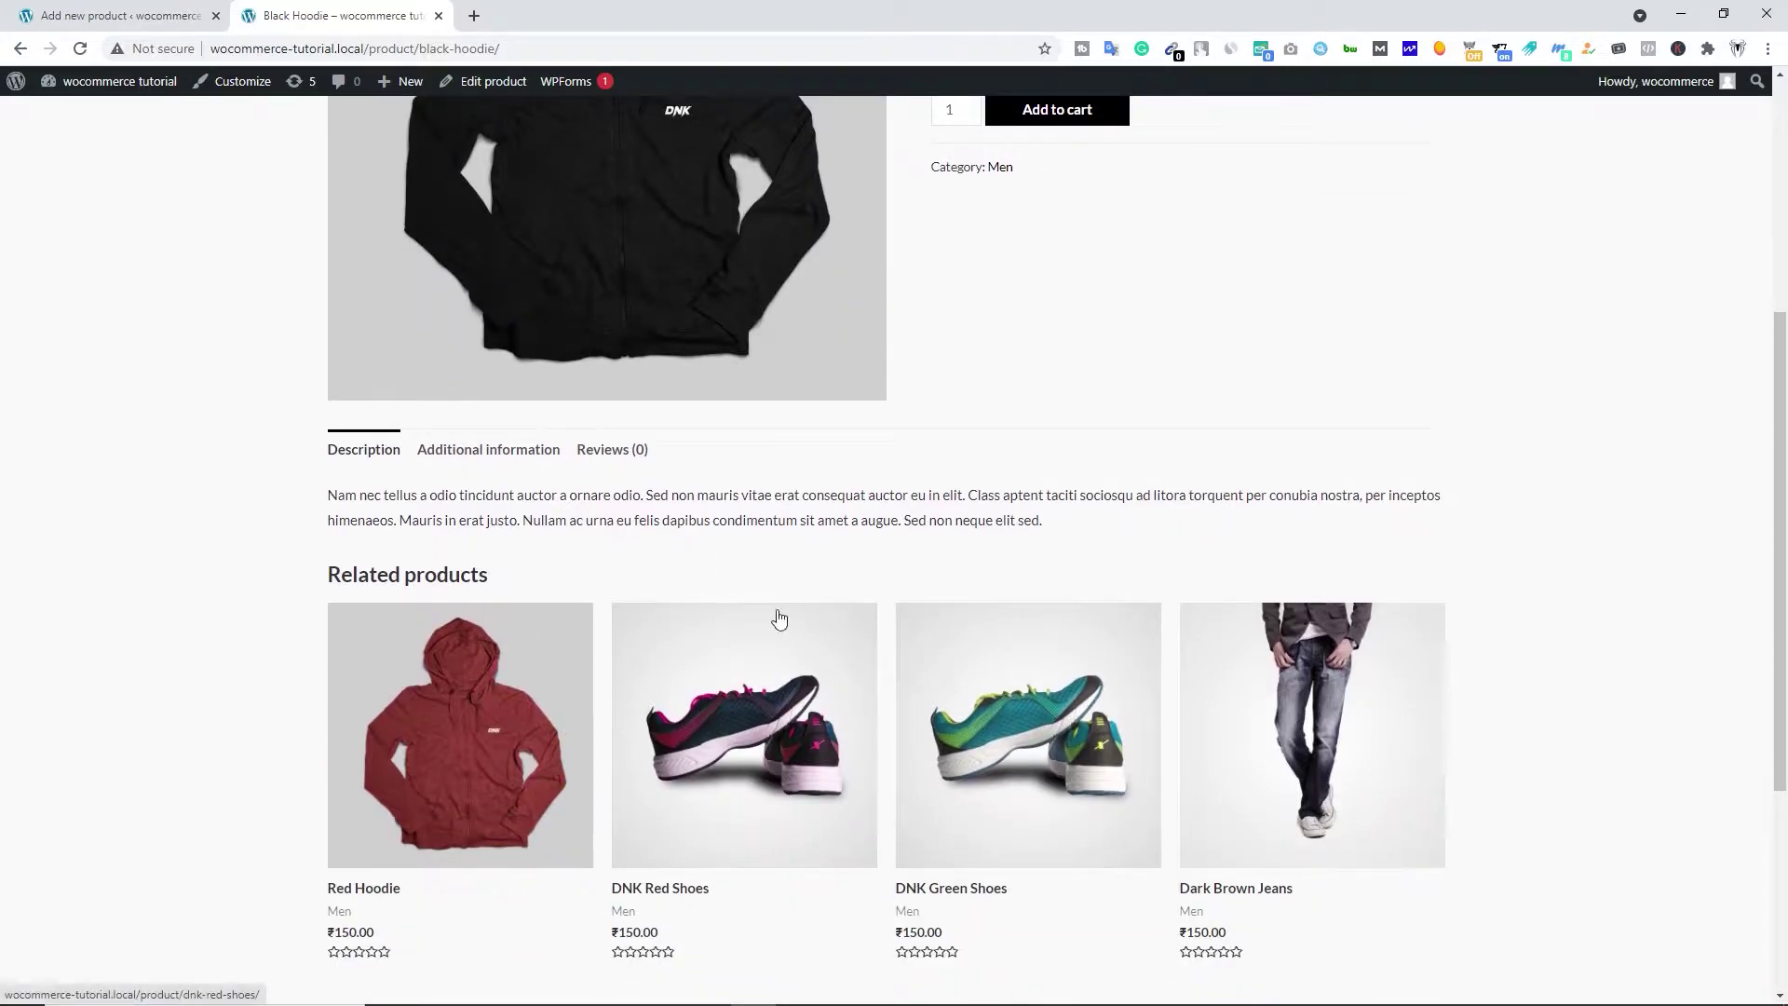
pyautogui.click(121, 16)
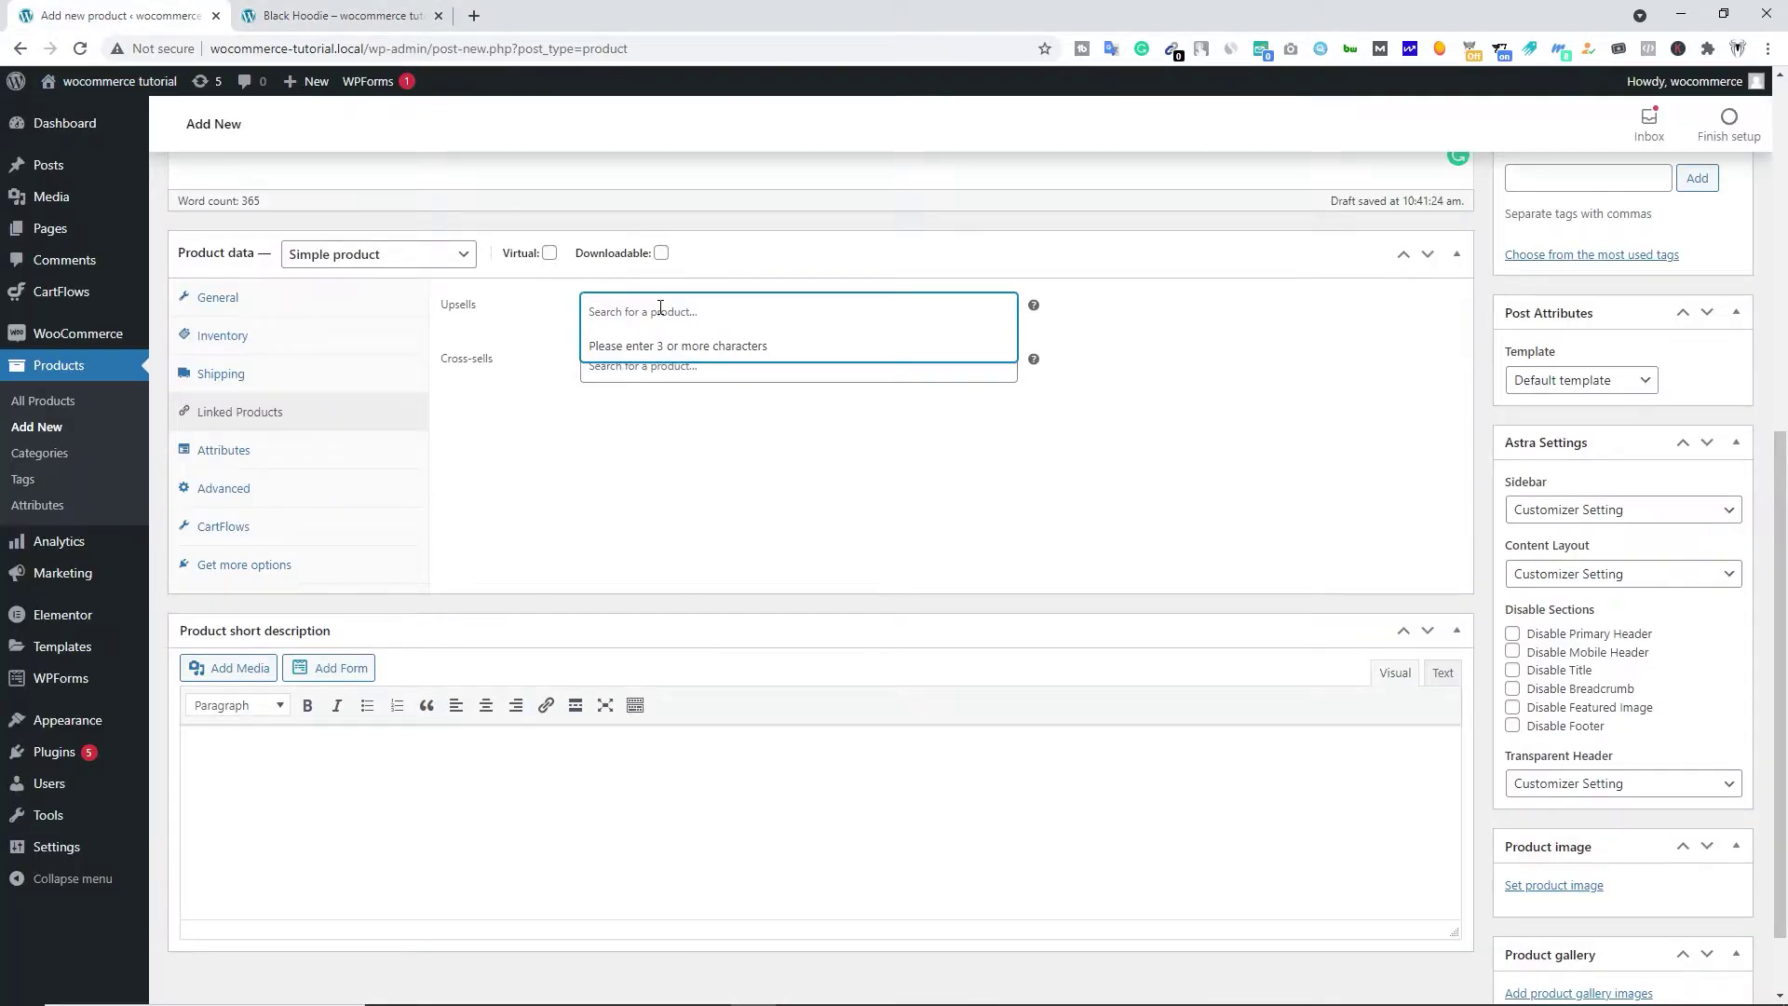
pyautogui.write('hoo')
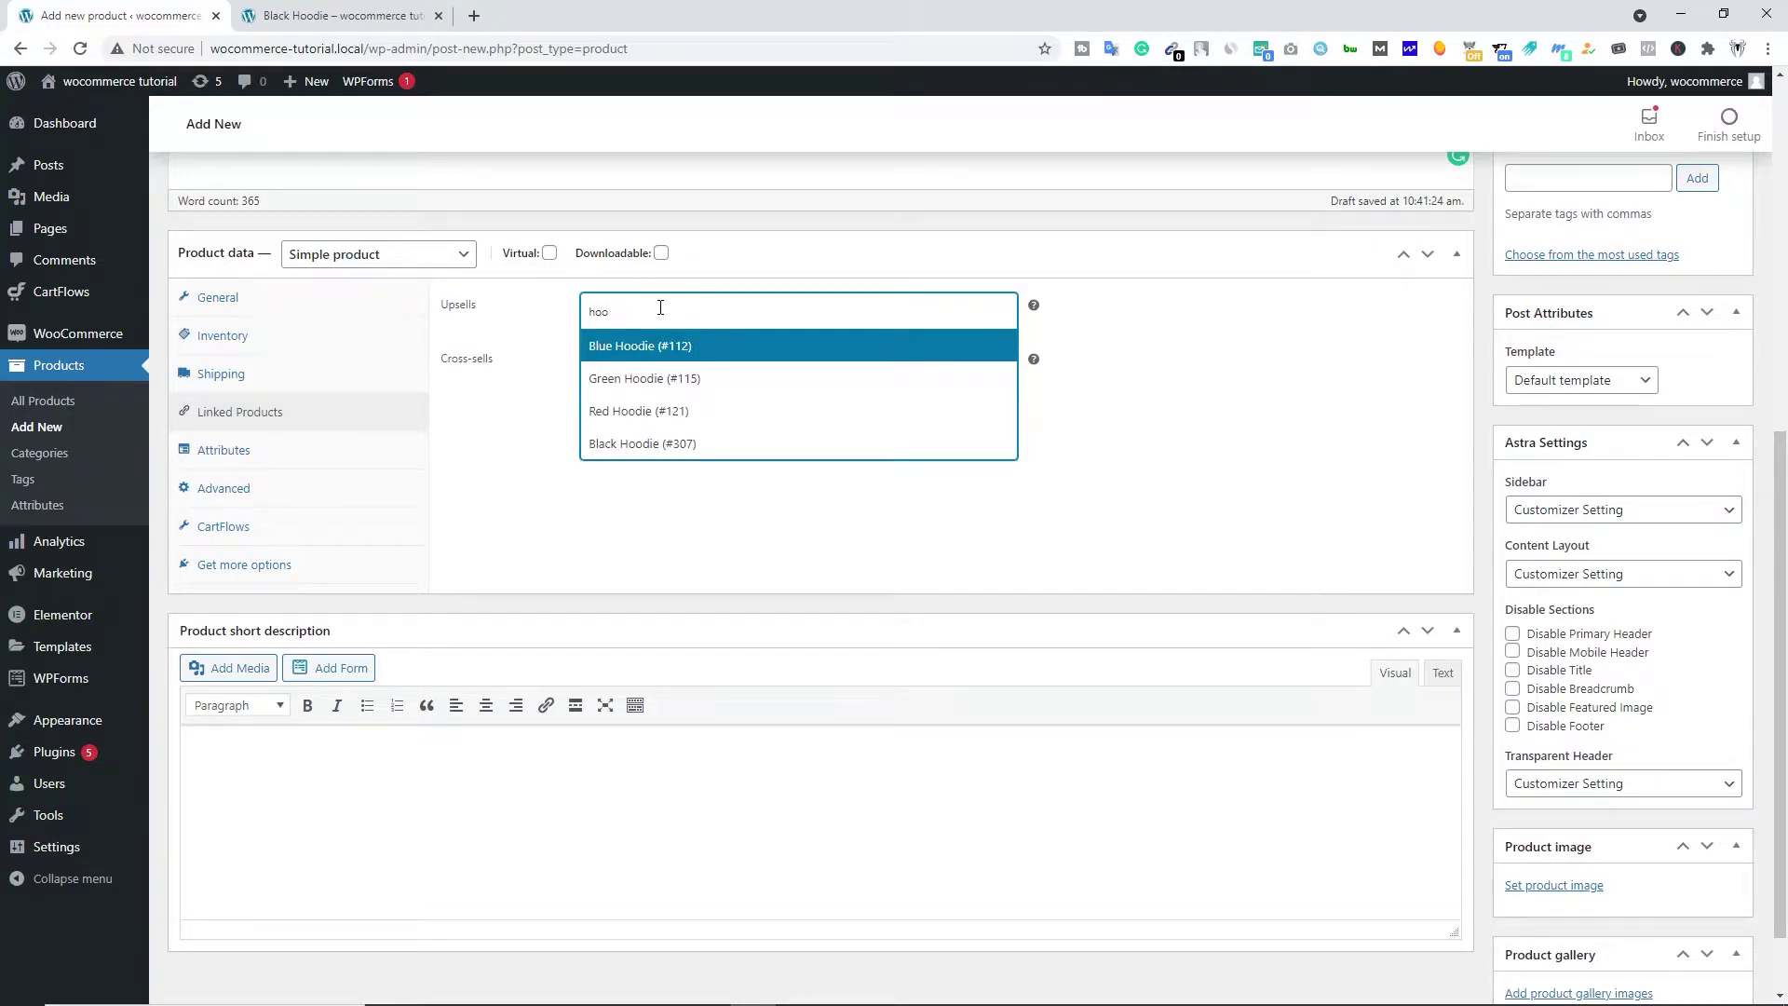
pyautogui.click(759, 348)
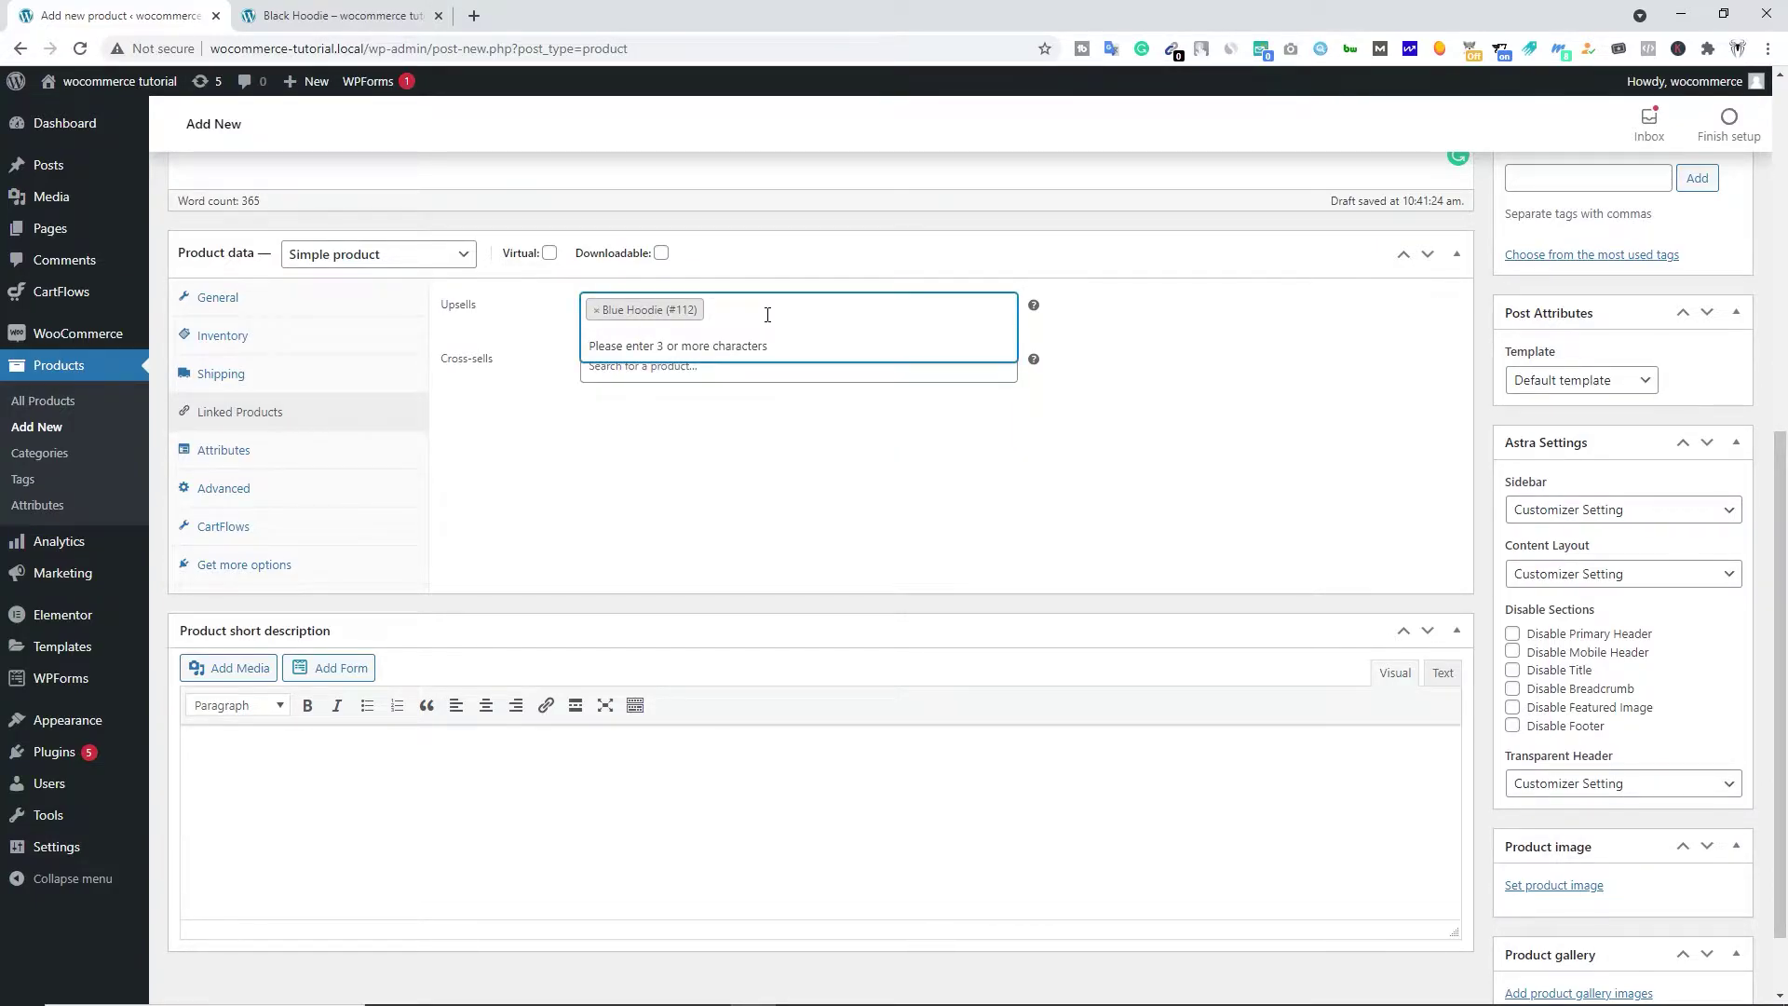
pyautogui.click(690, 411)
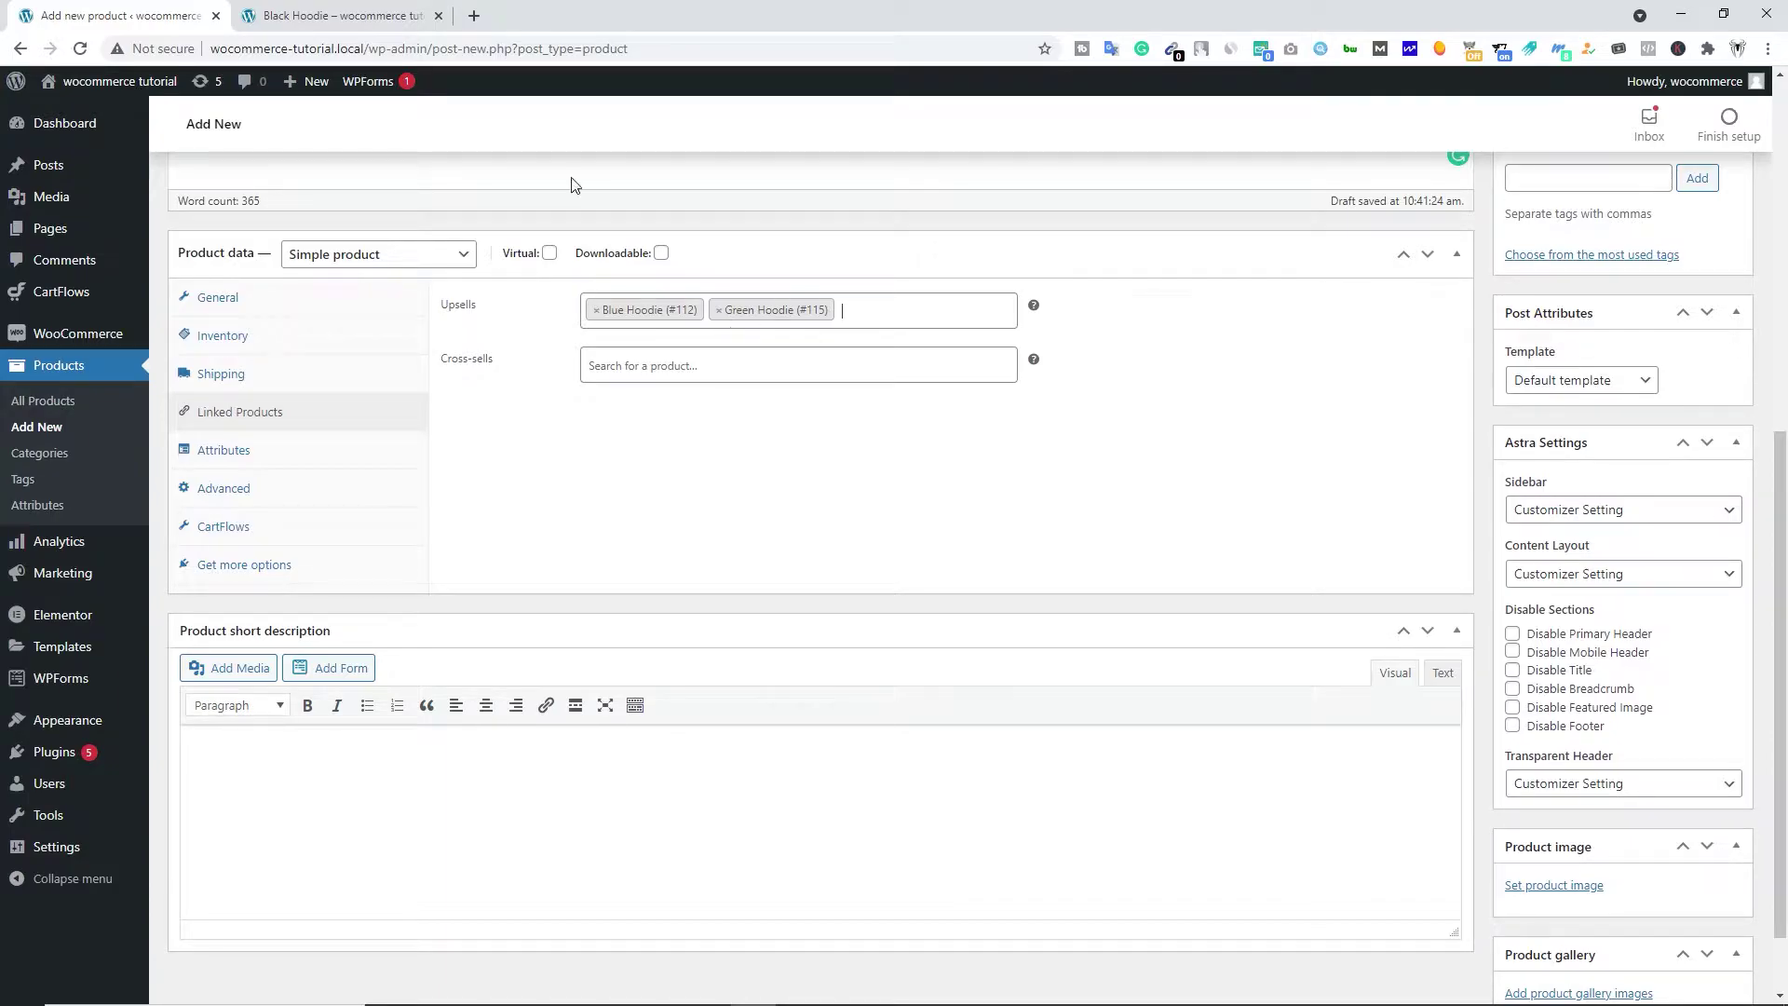
# Step: Switch to the published Black Hoodie page and examine its product details and related products section
pyautogui.click(368, 15)
pyautogui.scroll(1, 734, 713)
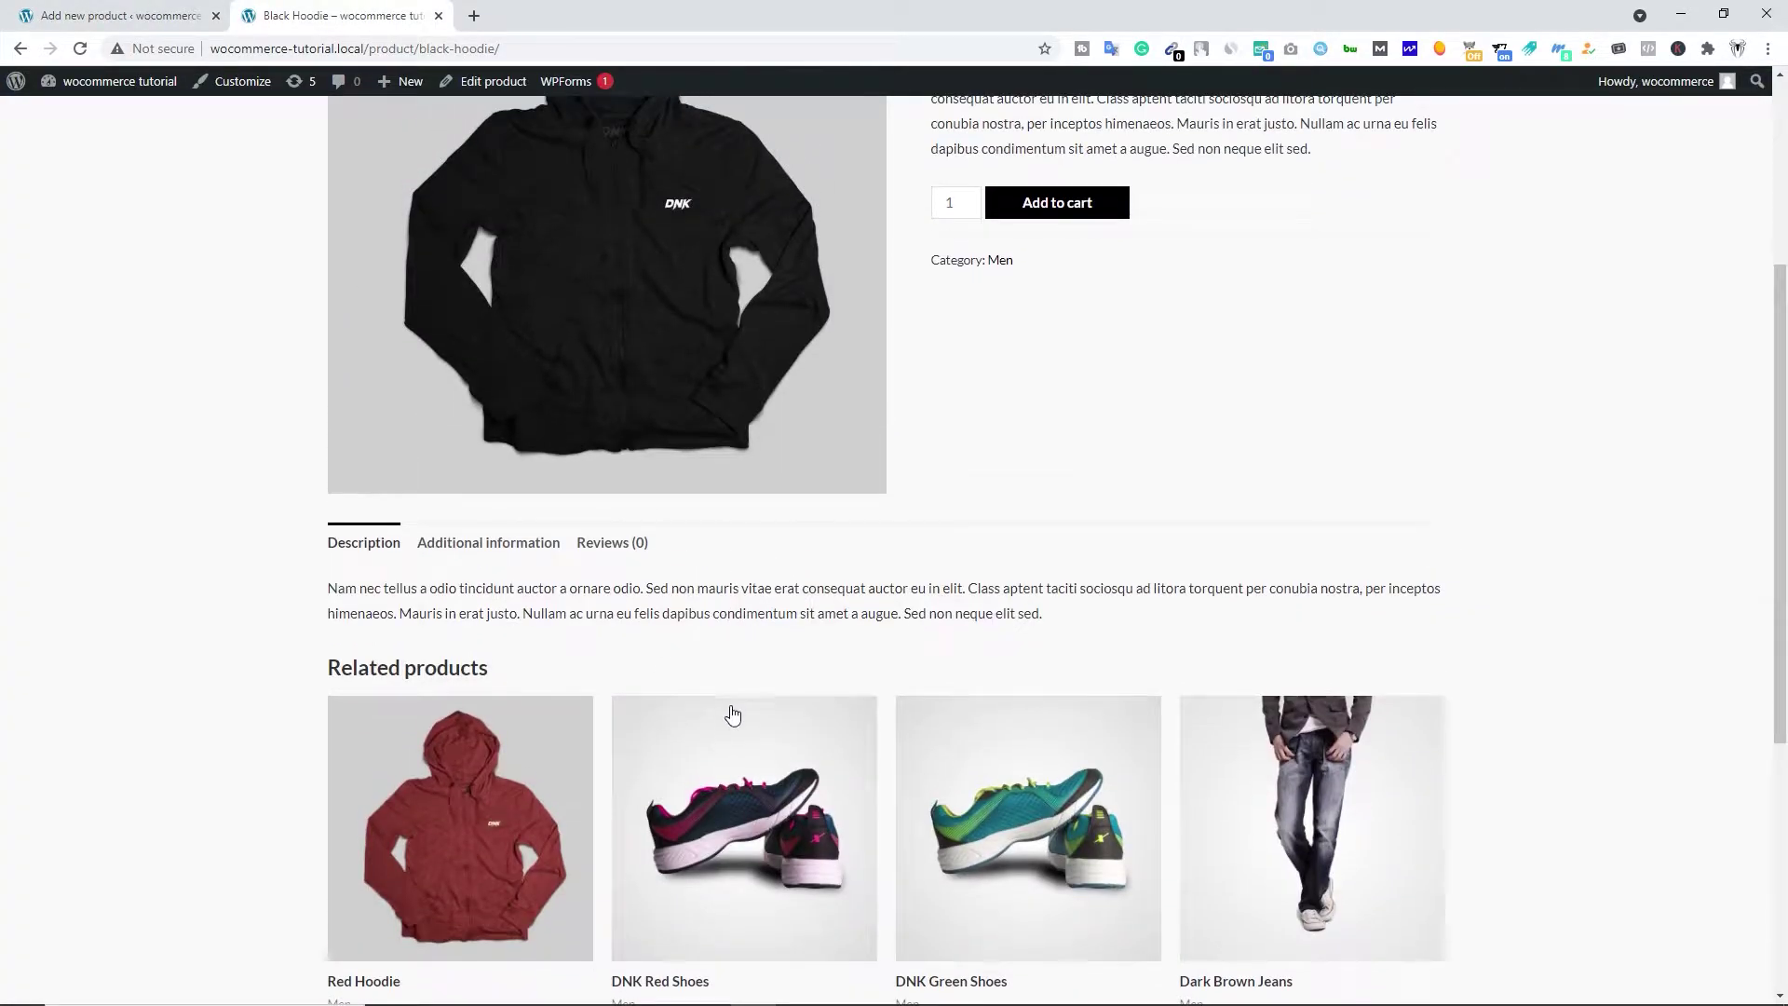
pyautogui.scroll(-1, 704, 713)
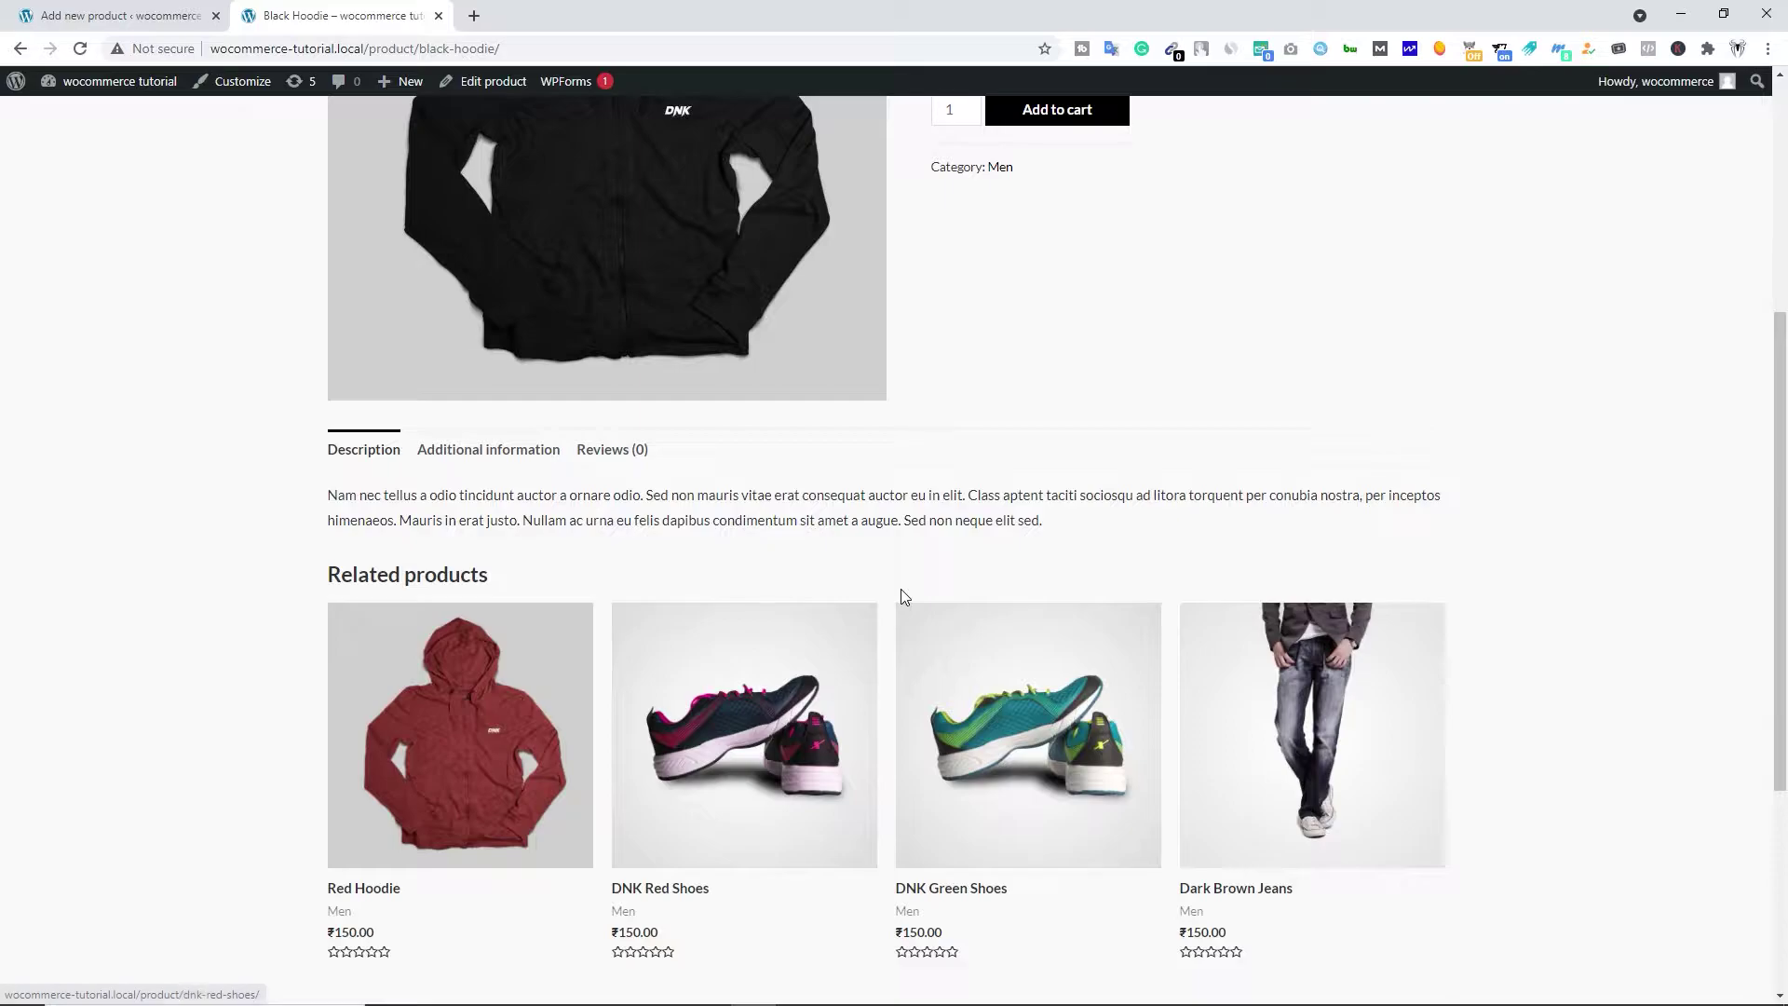
pyautogui.scroll(2, 901, 592)
pyautogui.scroll(-1, 969, 610)
pyautogui.scroll(3, 1043, 577)
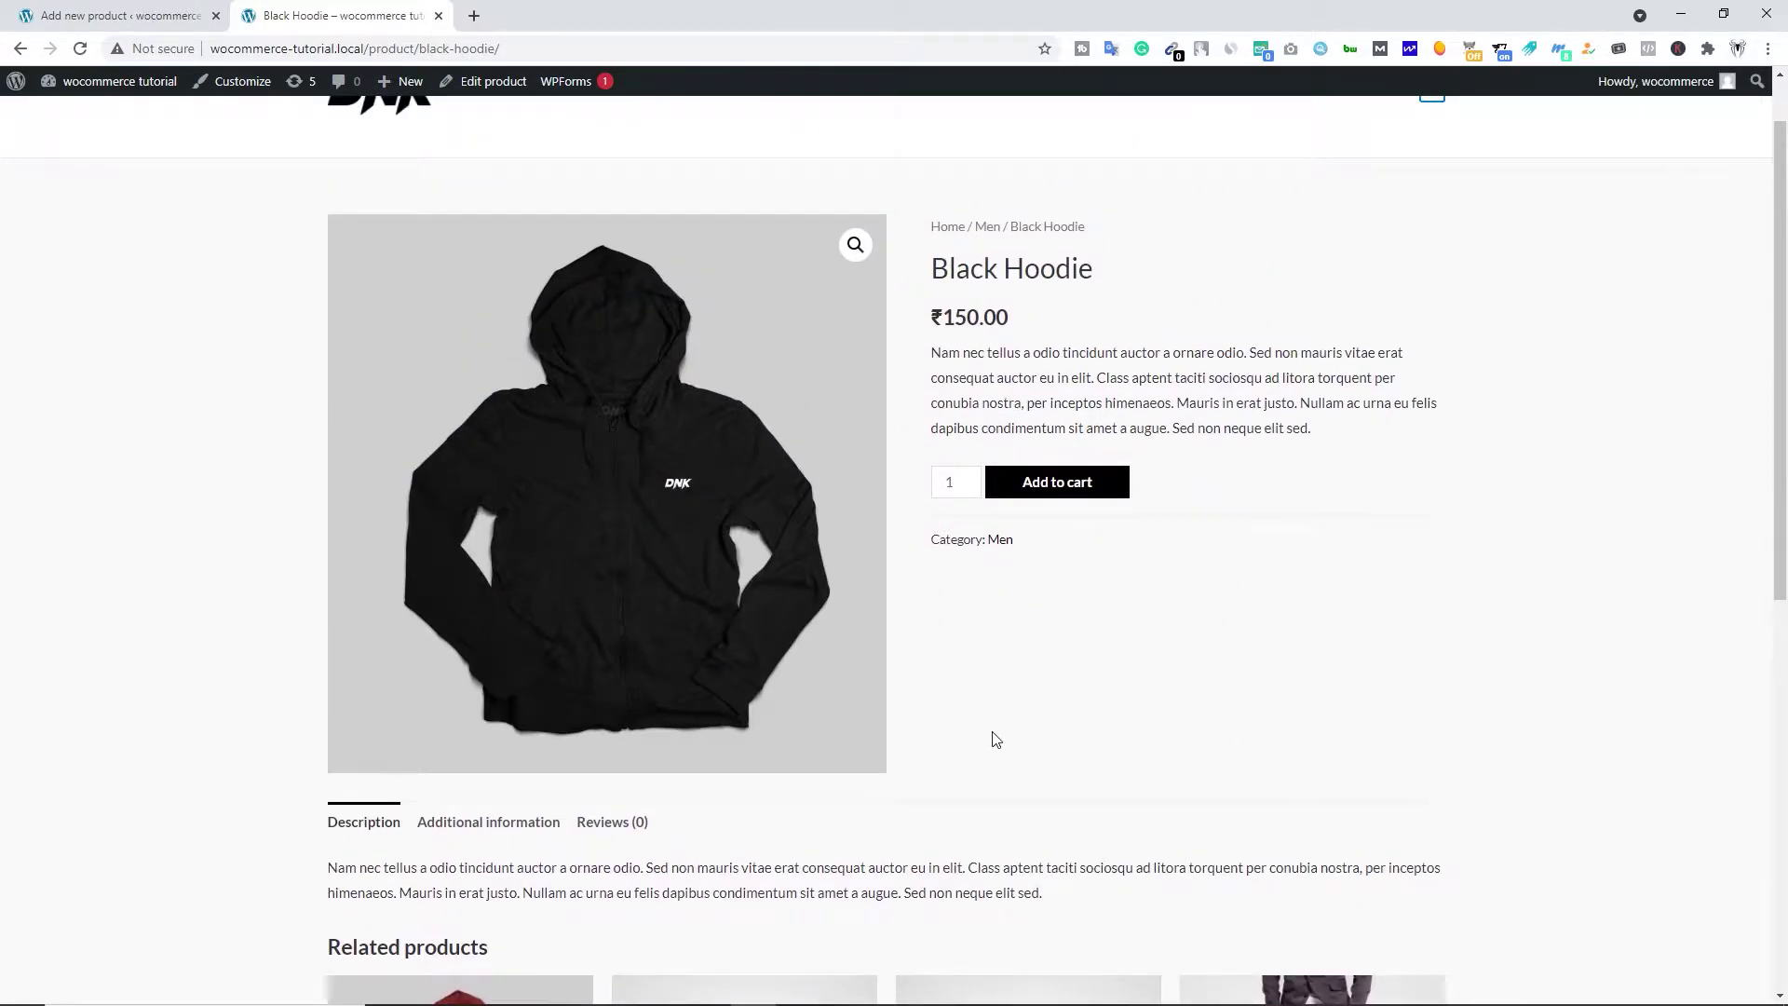
pyautogui.scroll(-5, 995, 739)
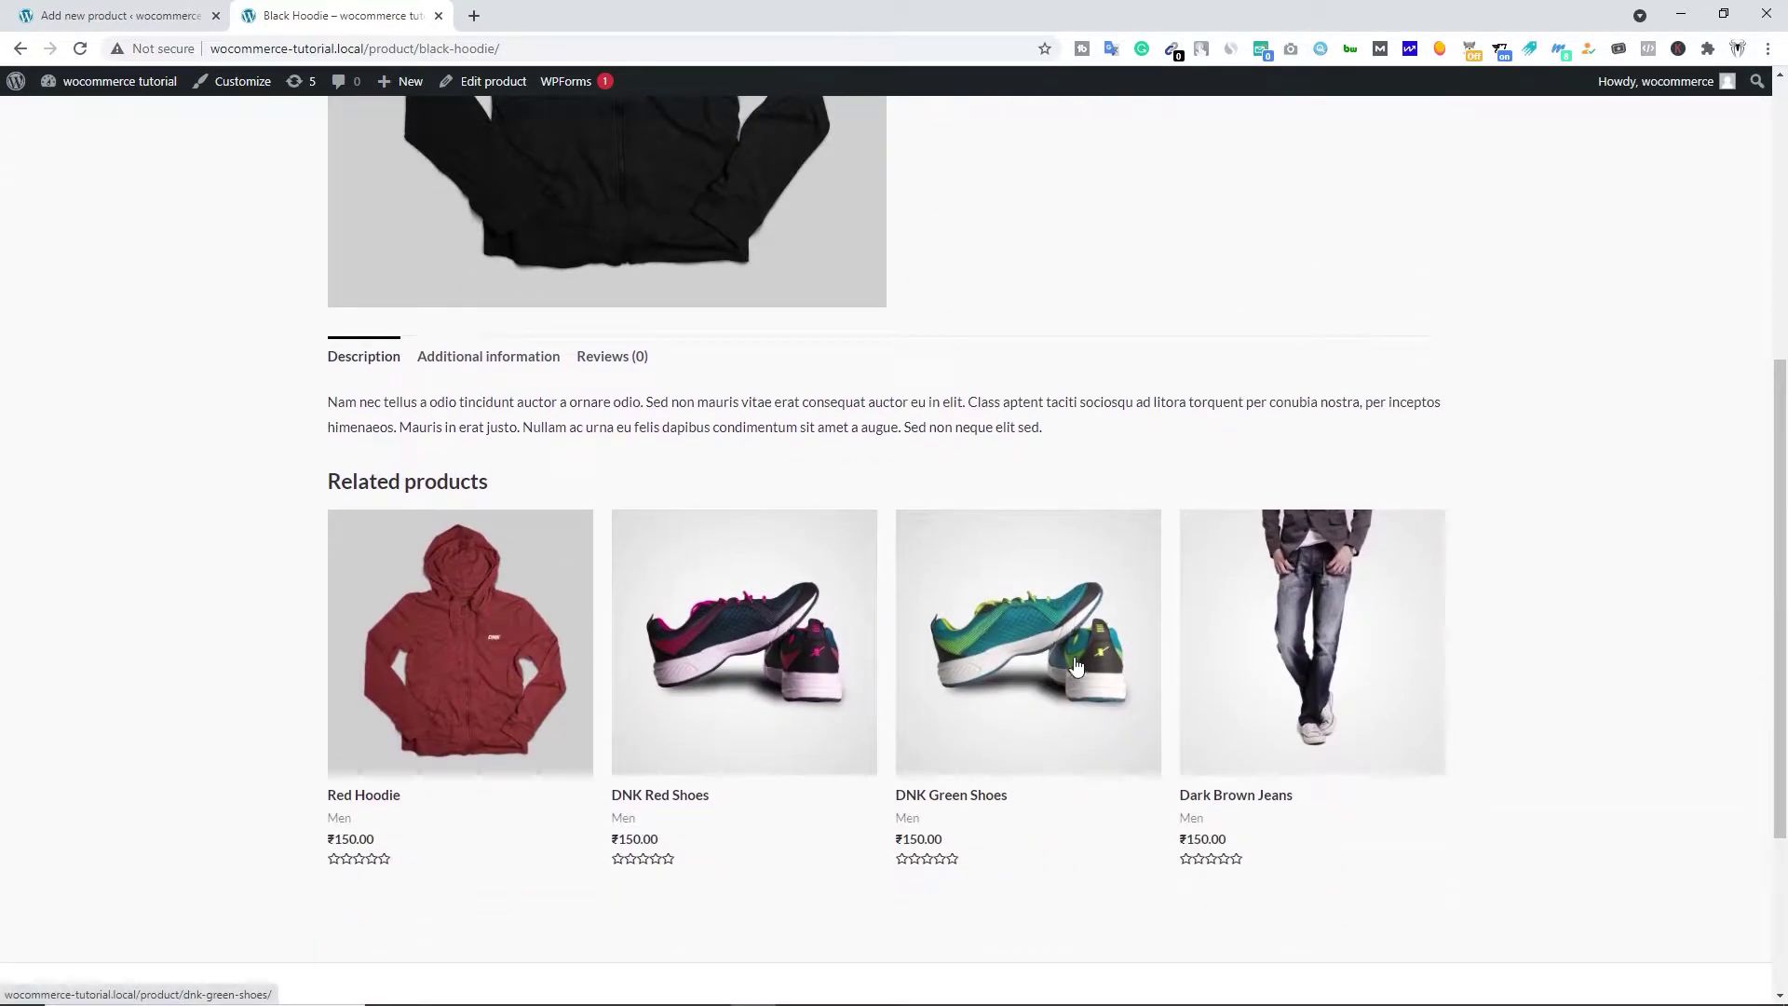
# Step: Search the cross-sells for "blue", try Blue Tshirt as a cross-sell and remove it again
pyautogui.scroll(3, 1080, 662)
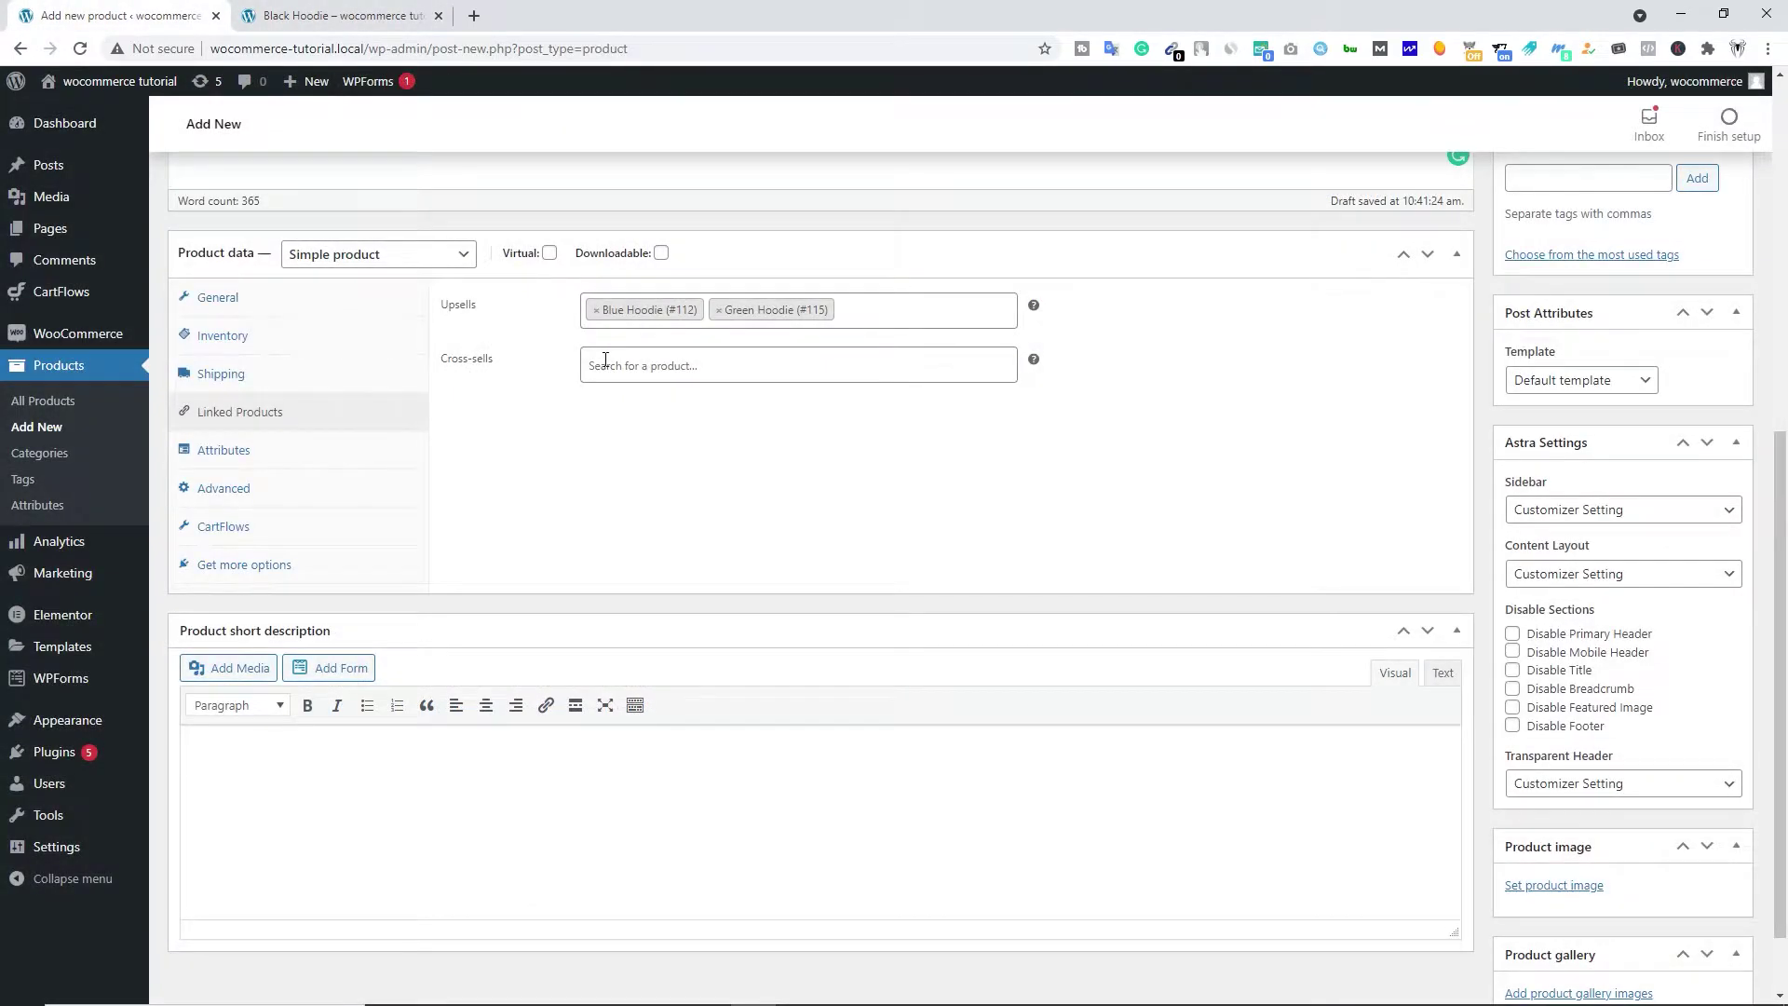
pyautogui.click(701, 367)
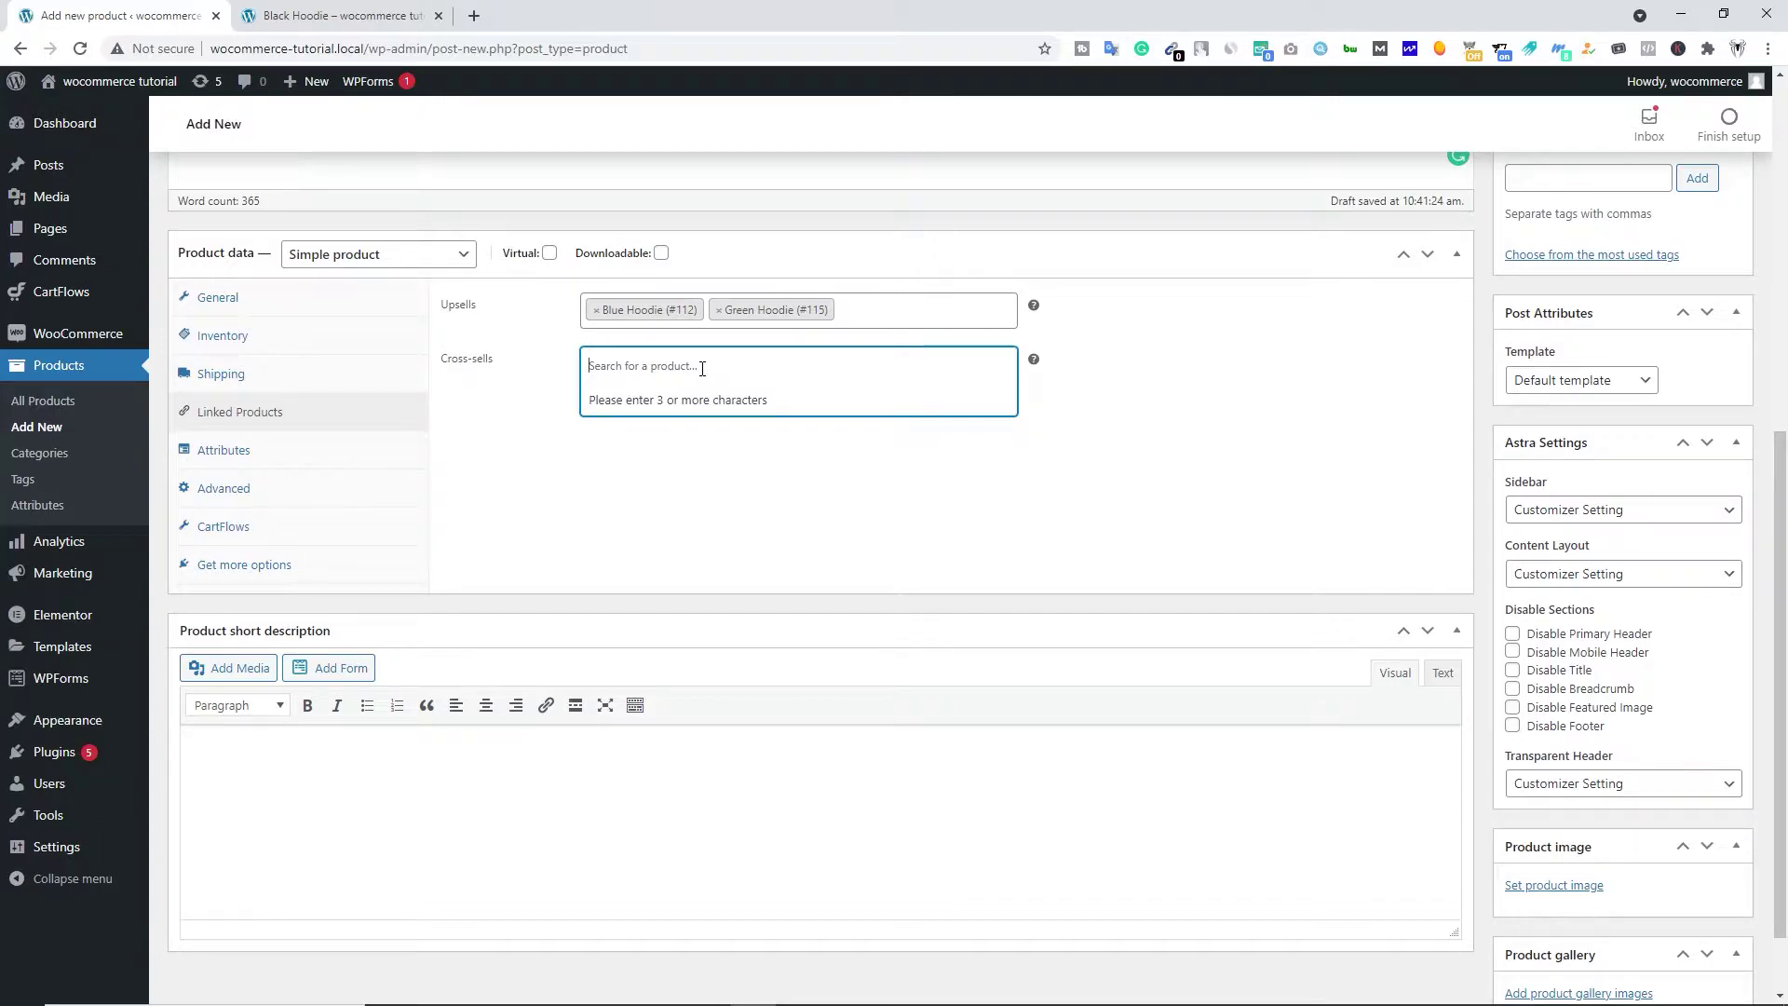
pyautogui.click(662, 472)
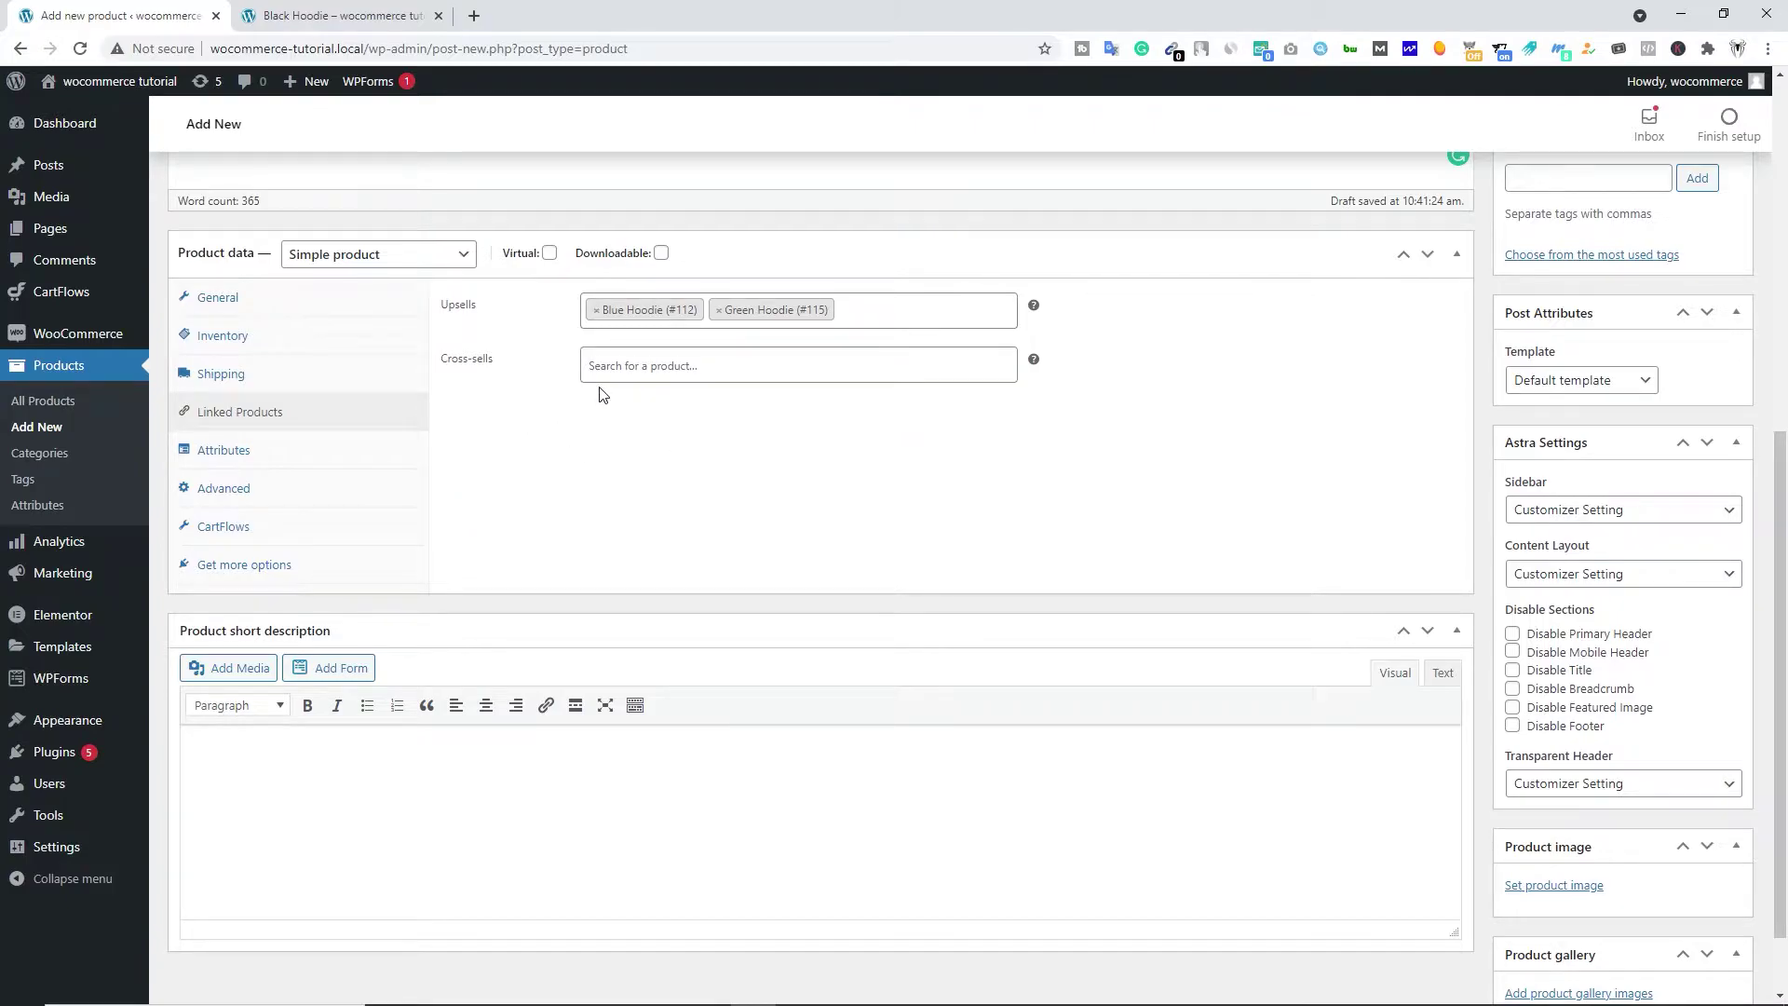
pyautogui.click(628, 369)
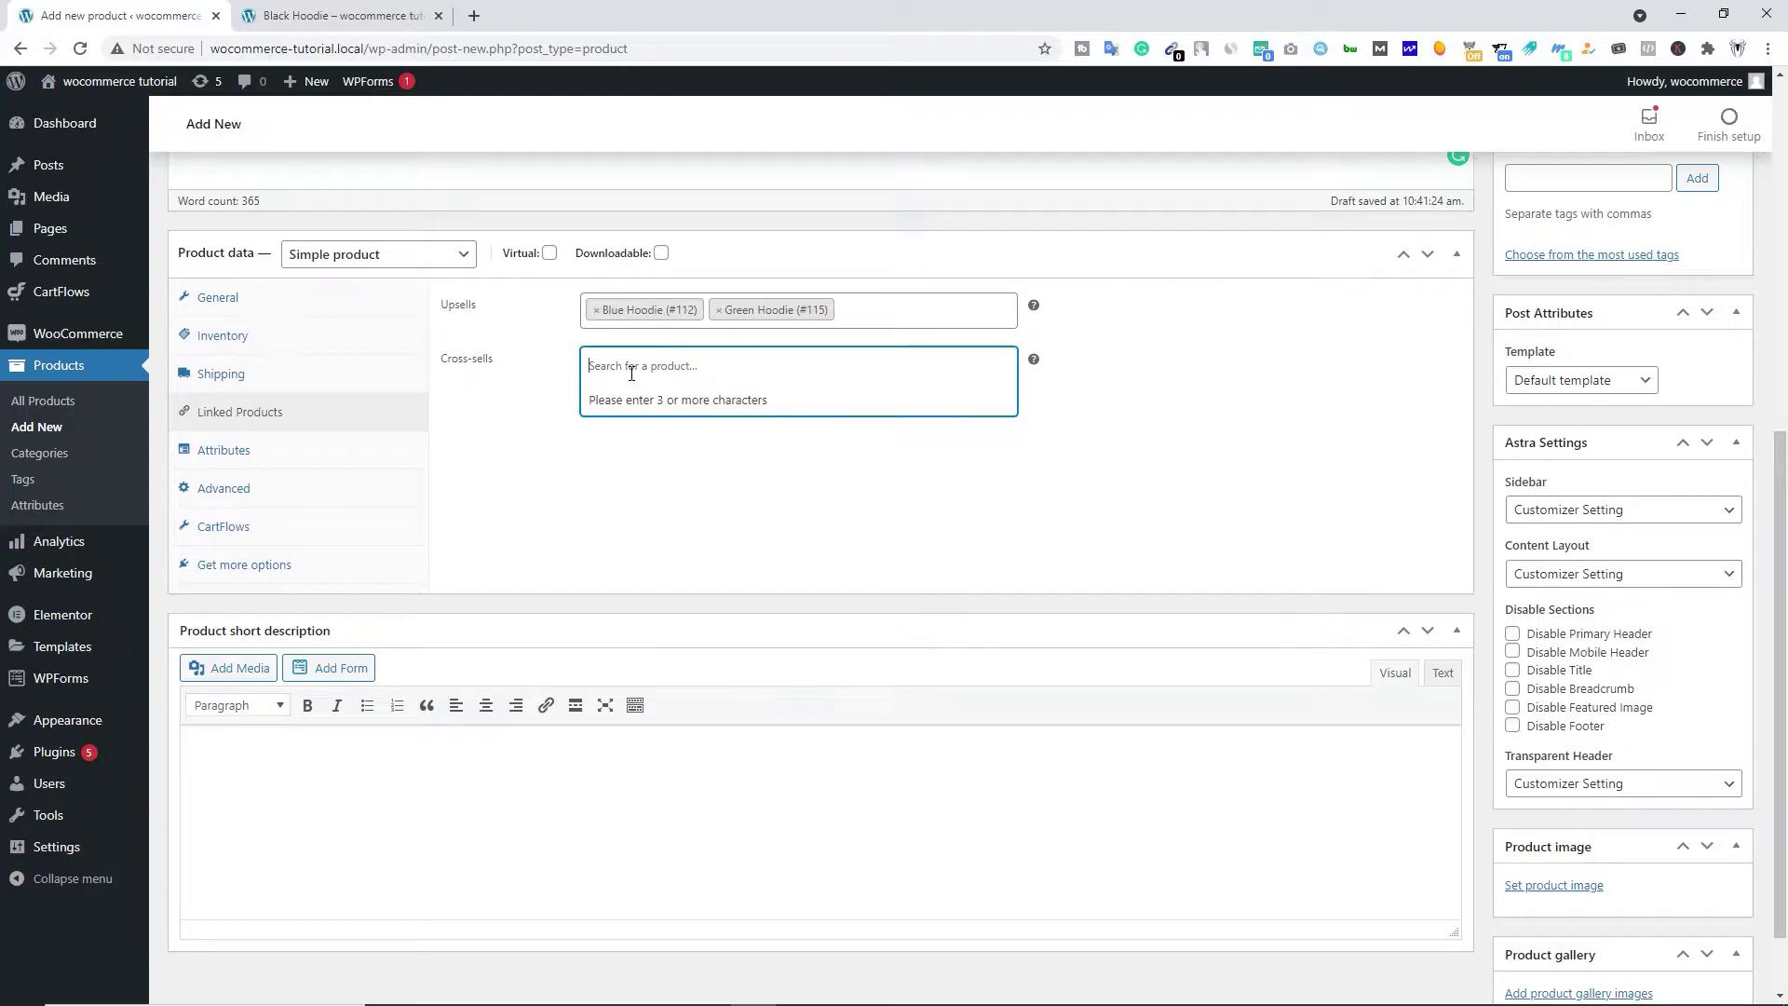
pyautogui.write('b')
pyautogui.press('BackSpace')
pyautogui.write('blue')
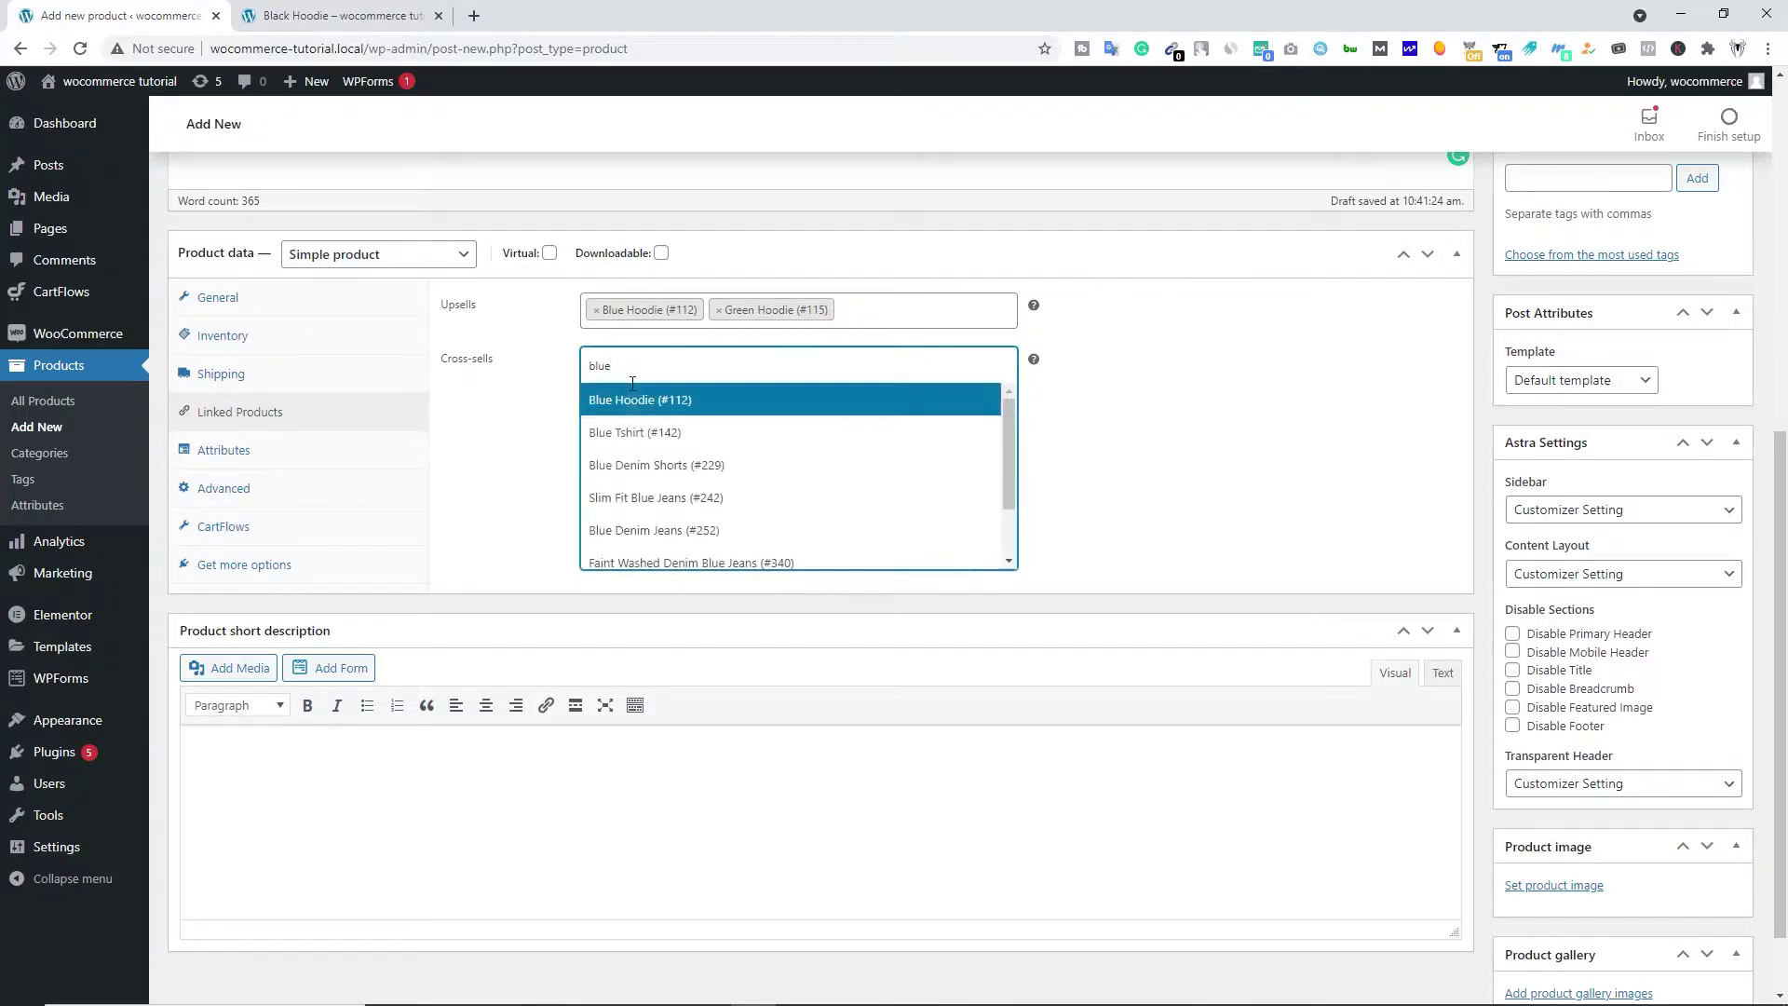
pyautogui.click(643, 434)
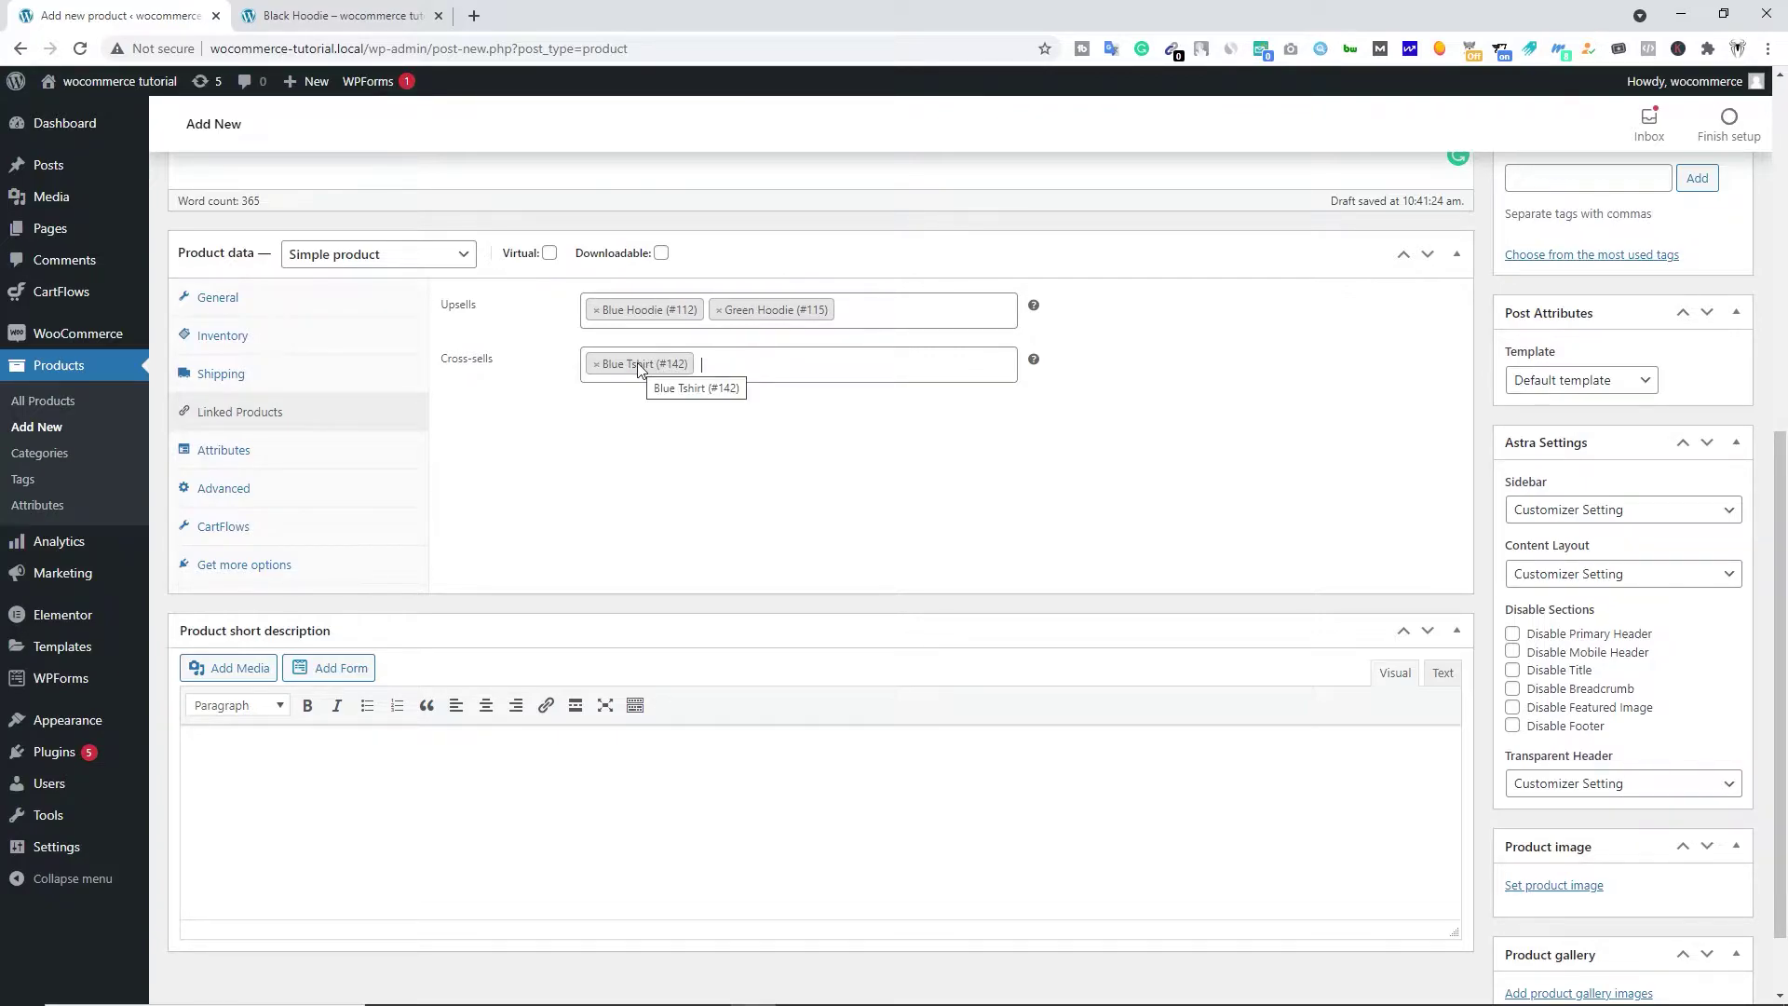
pyautogui.click(596, 365)
pyautogui.click(514, 417)
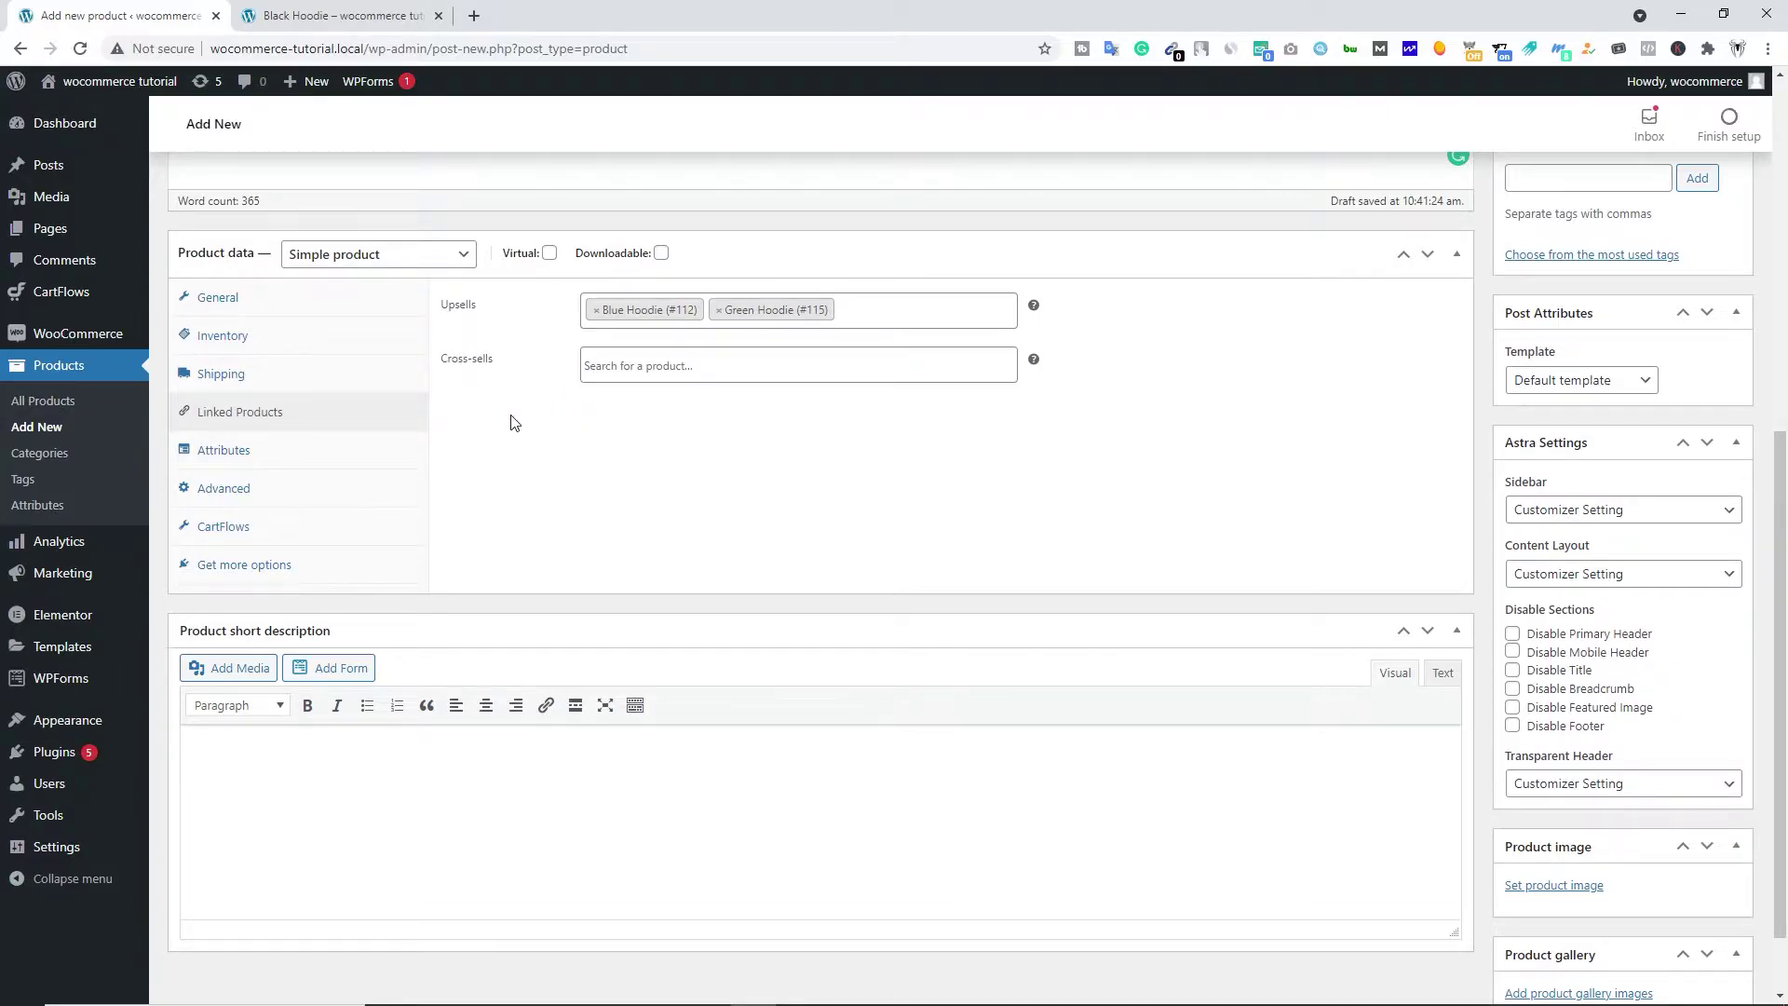
# Step: Check the product's attribute settings and enter "Great Sale!" as the purchase note in the advanced settings
pyautogui.click(254, 454)
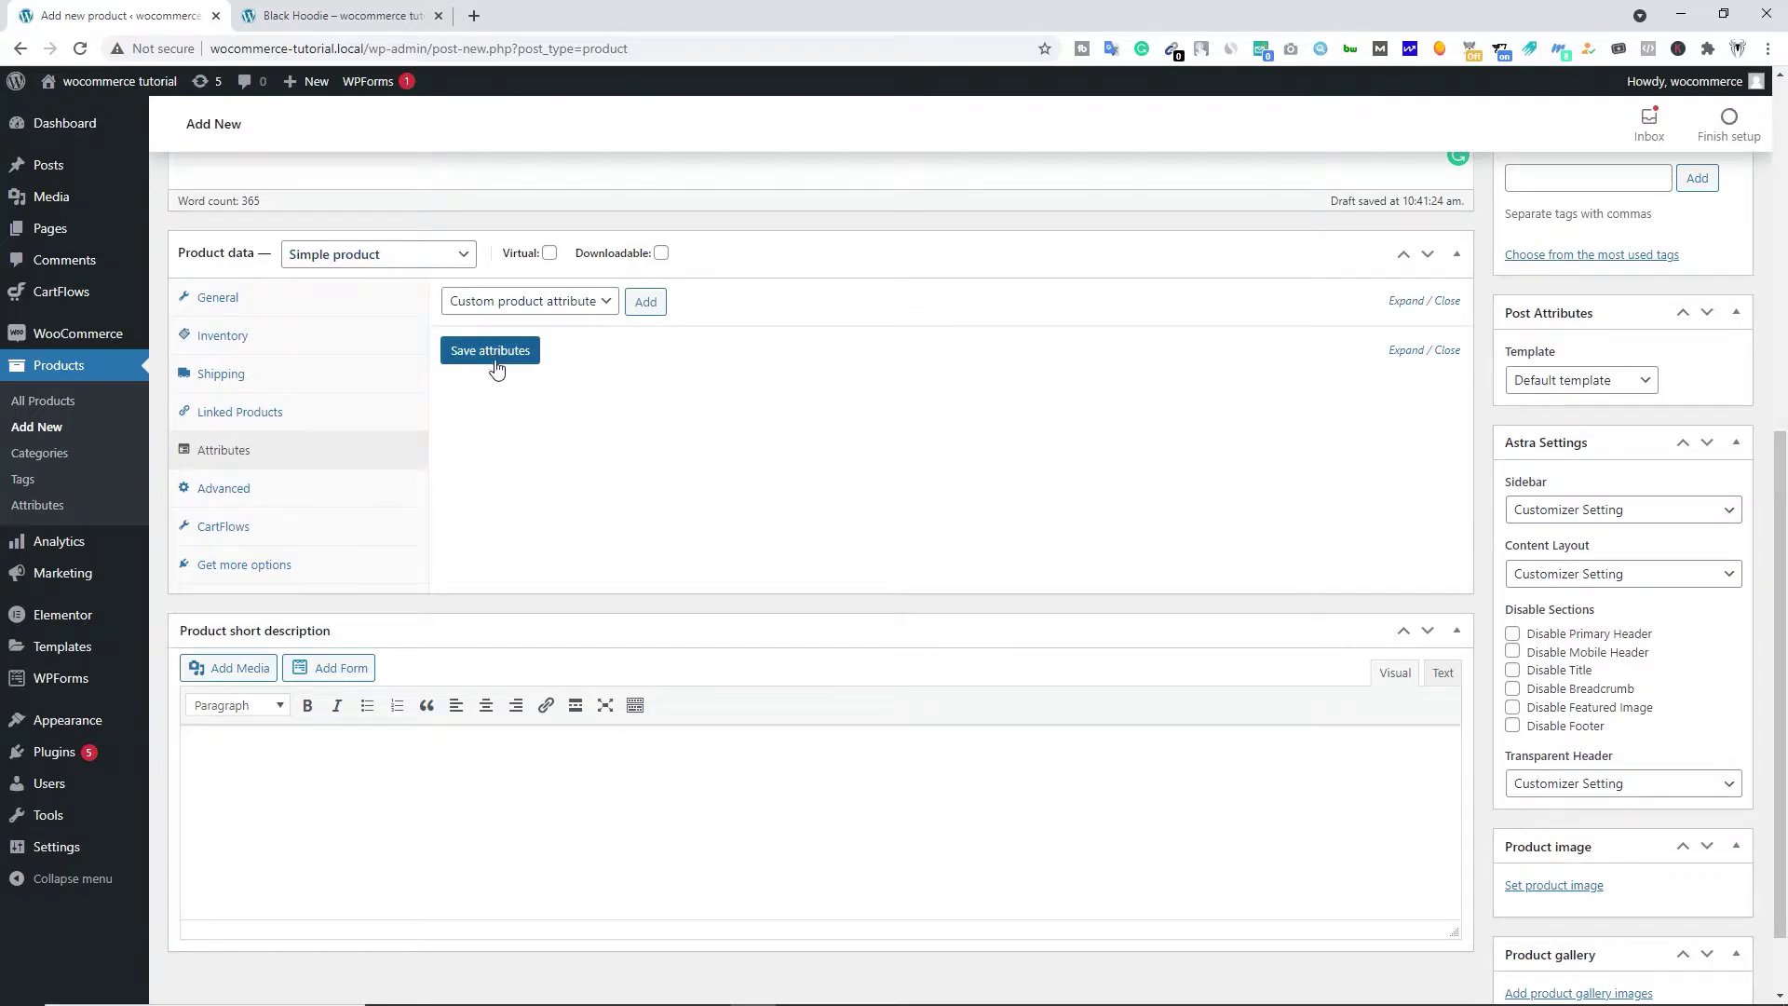
pyautogui.click(252, 495)
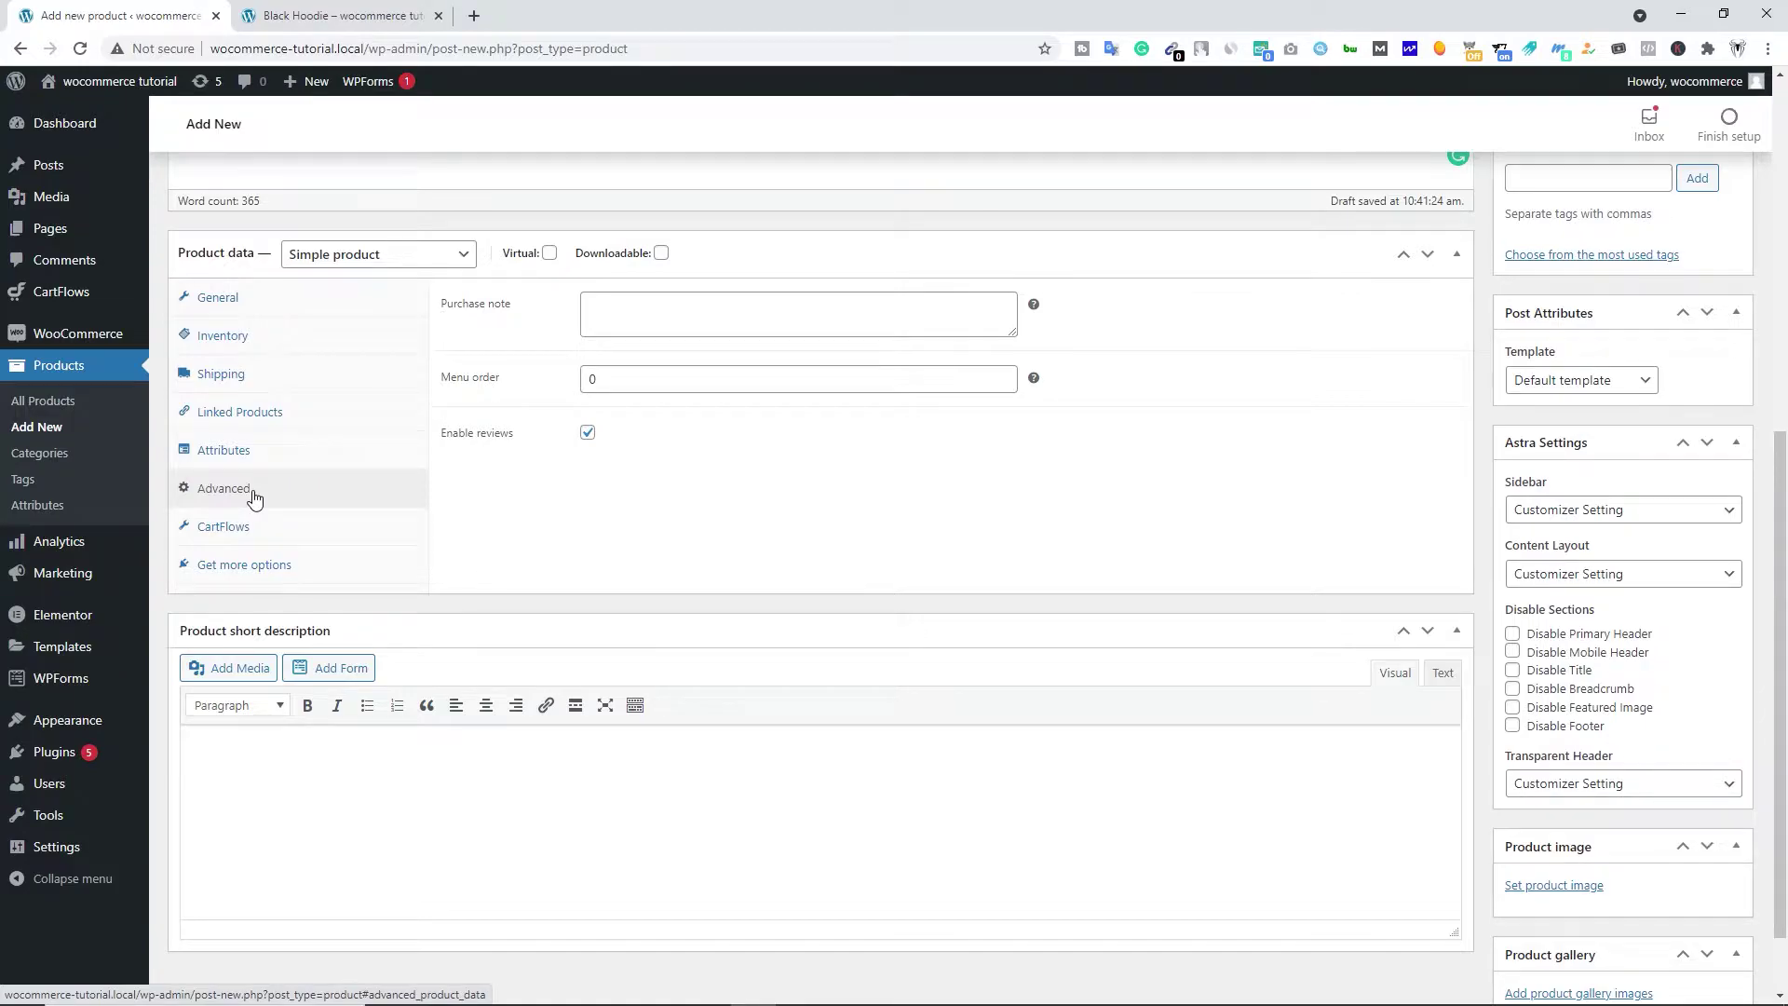
pyautogui.click(639, 306)
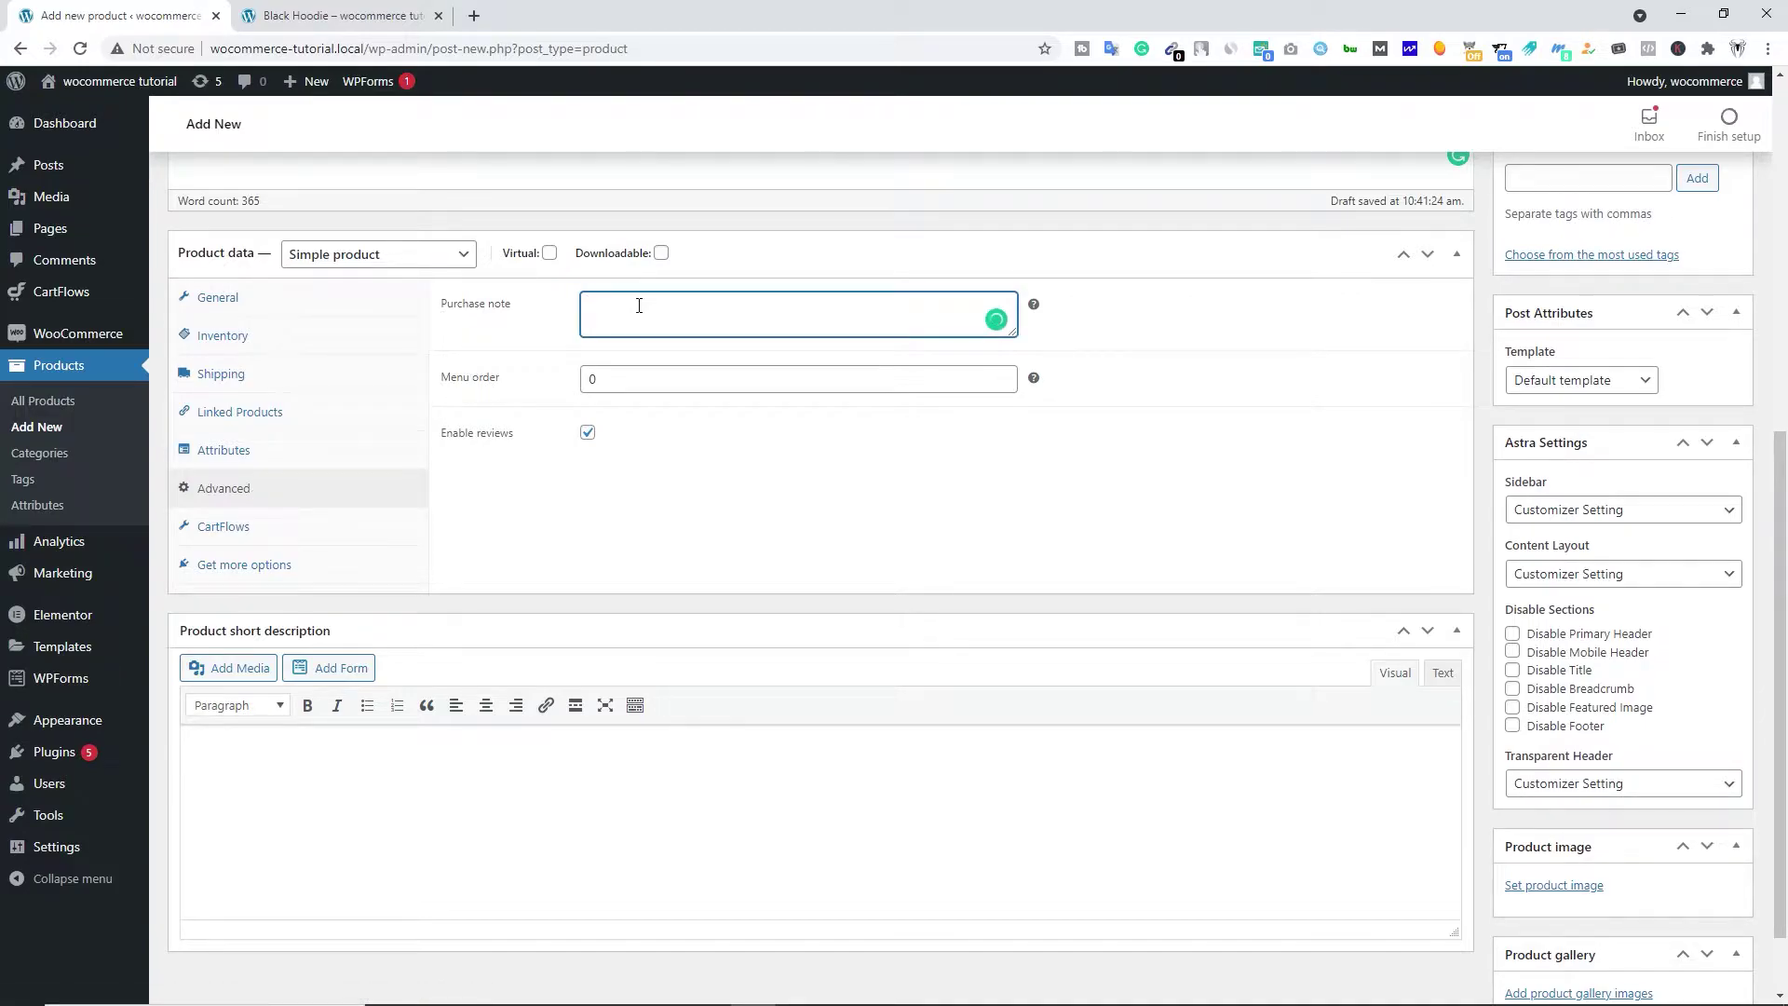
pyautogui.write('Great Sale!')
pyautogui.doubleClick(591, 379)
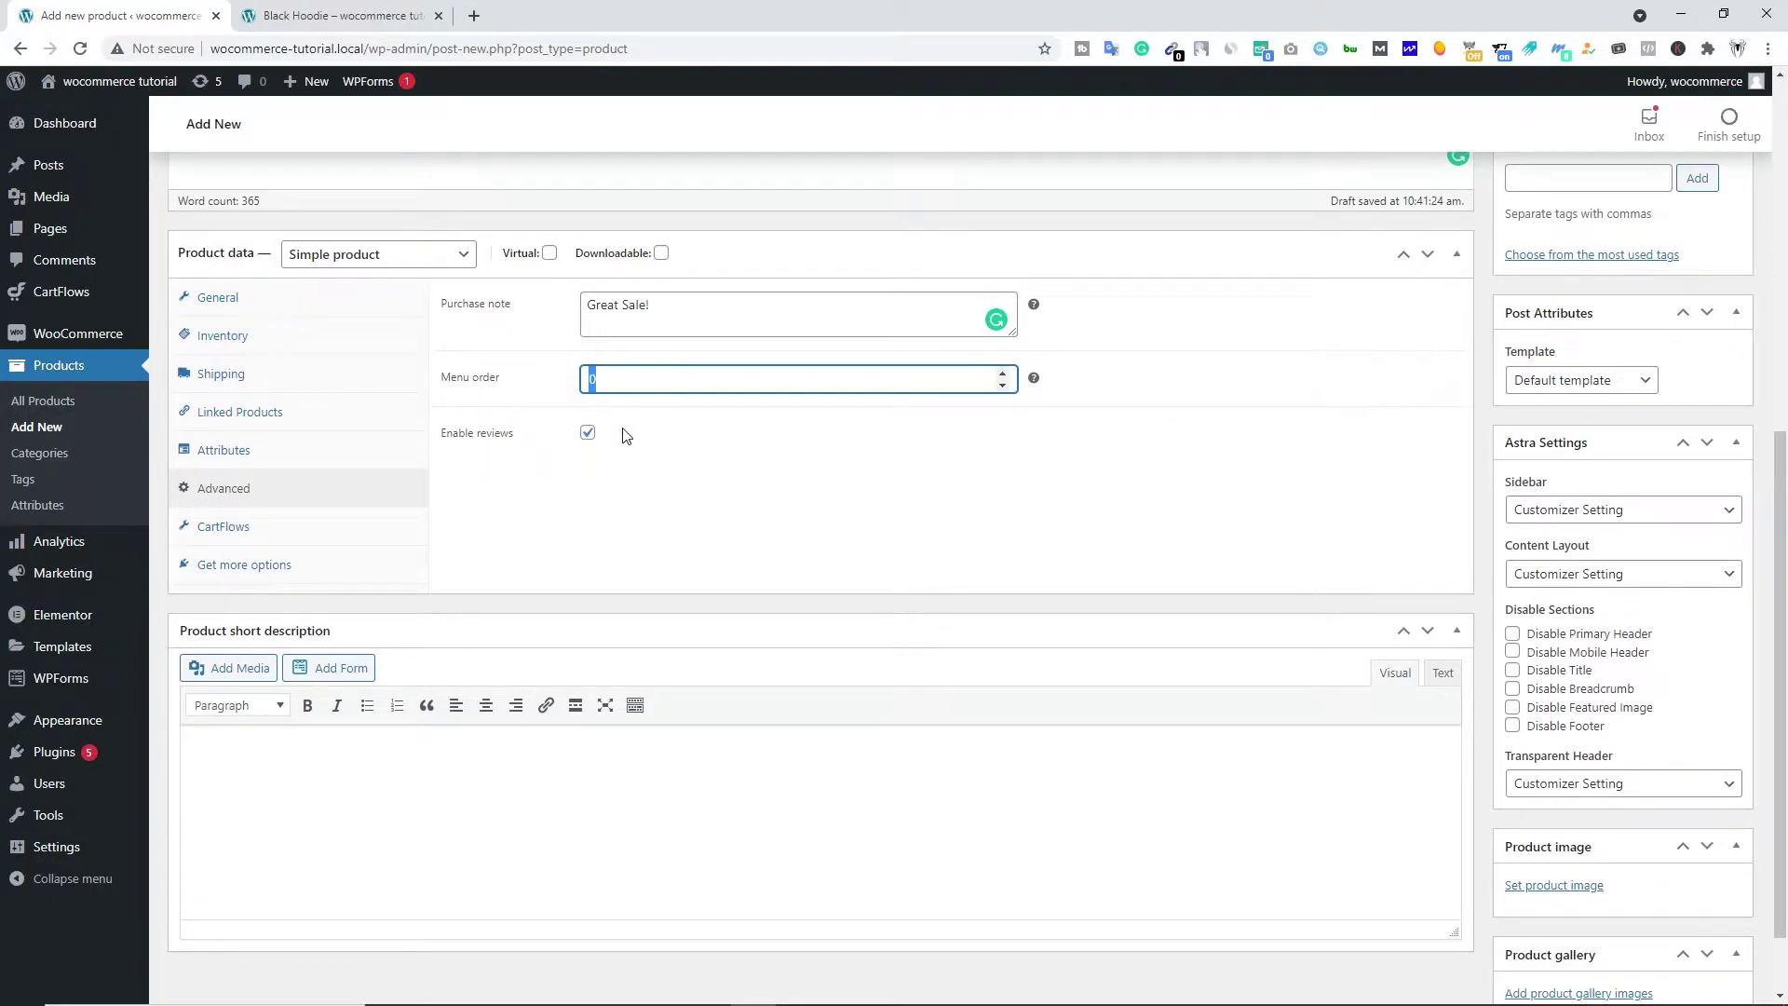
pyautogui.click(522, 524)
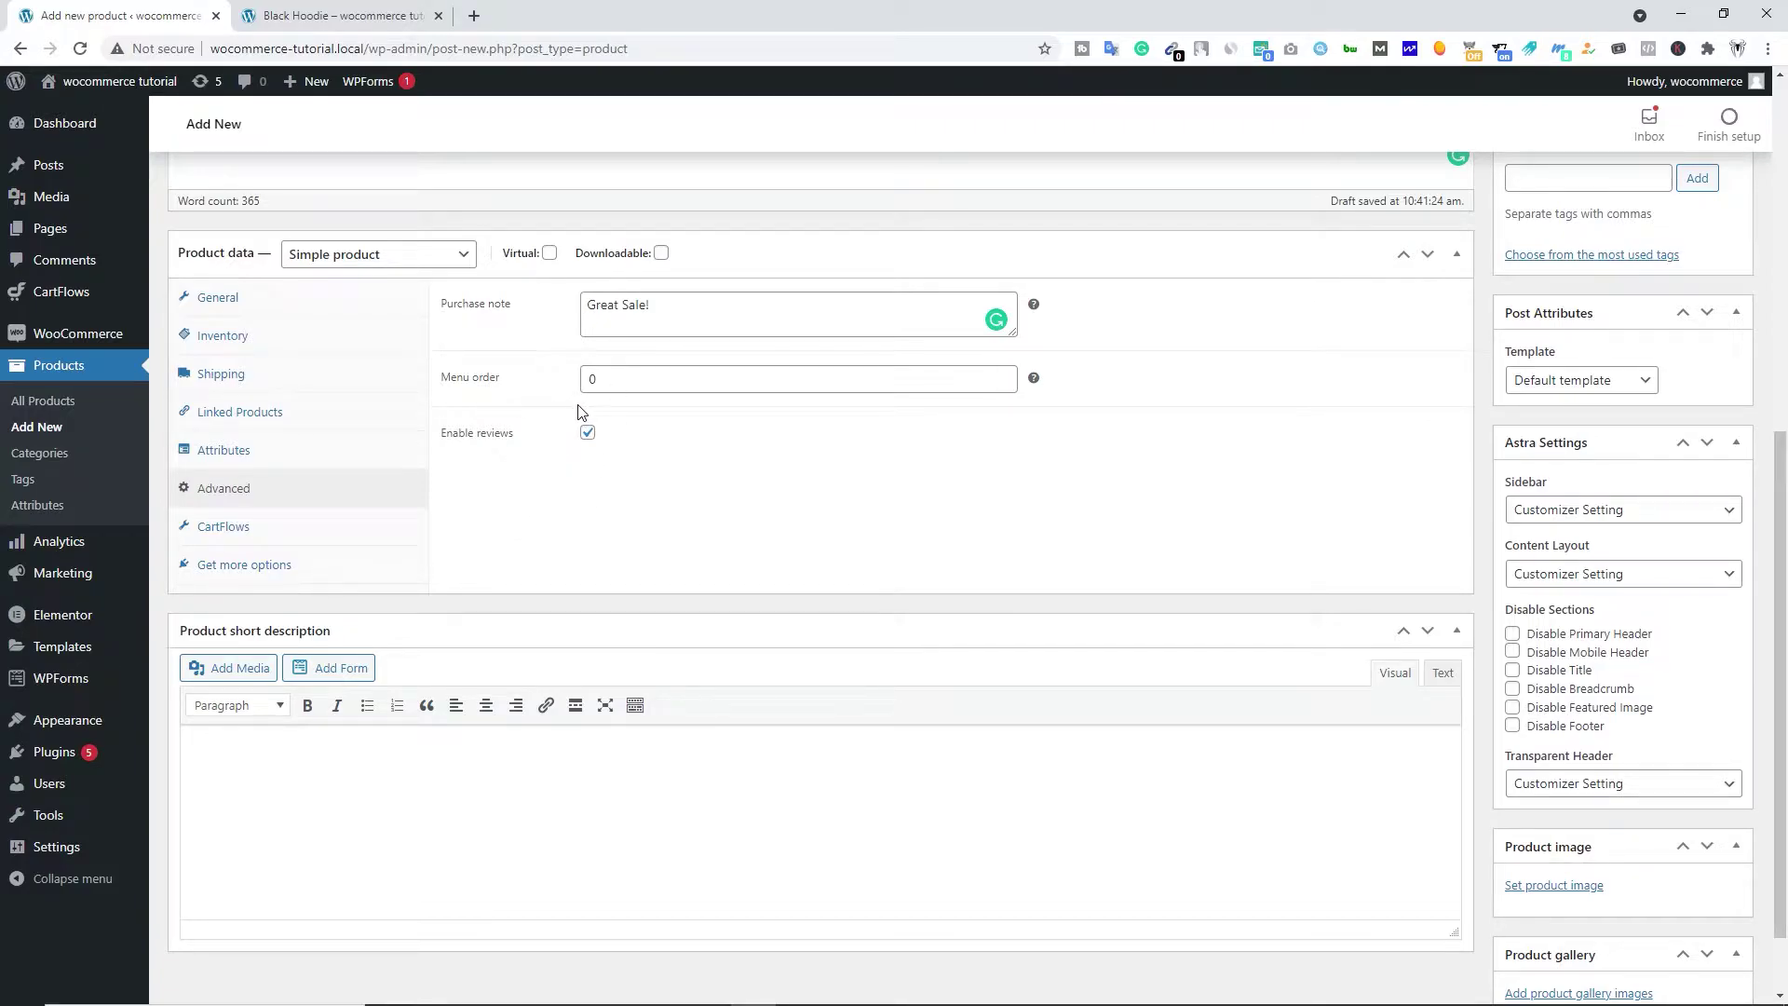
# Step: Look through the product's CartFlows settings and recommended extensions, and browse the full WooCommerce extensions catalogue before closing it
pyautogui.click(254, 535)
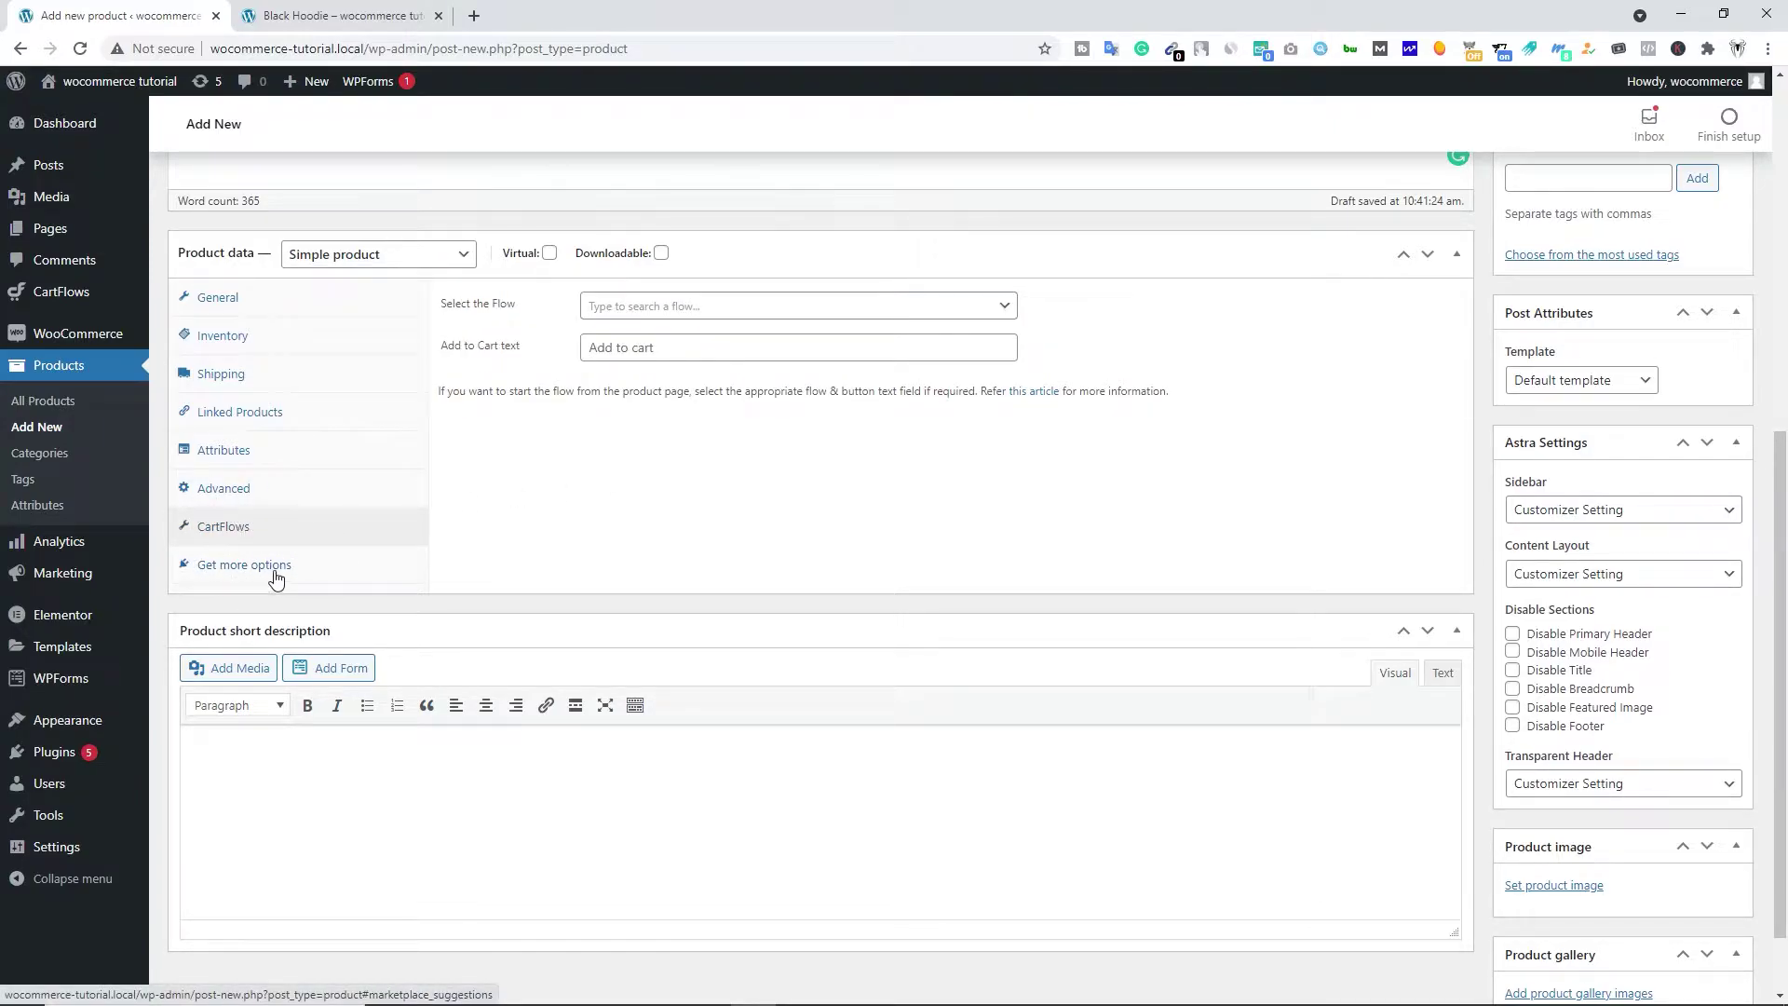
pyautogui.click(243, 574)
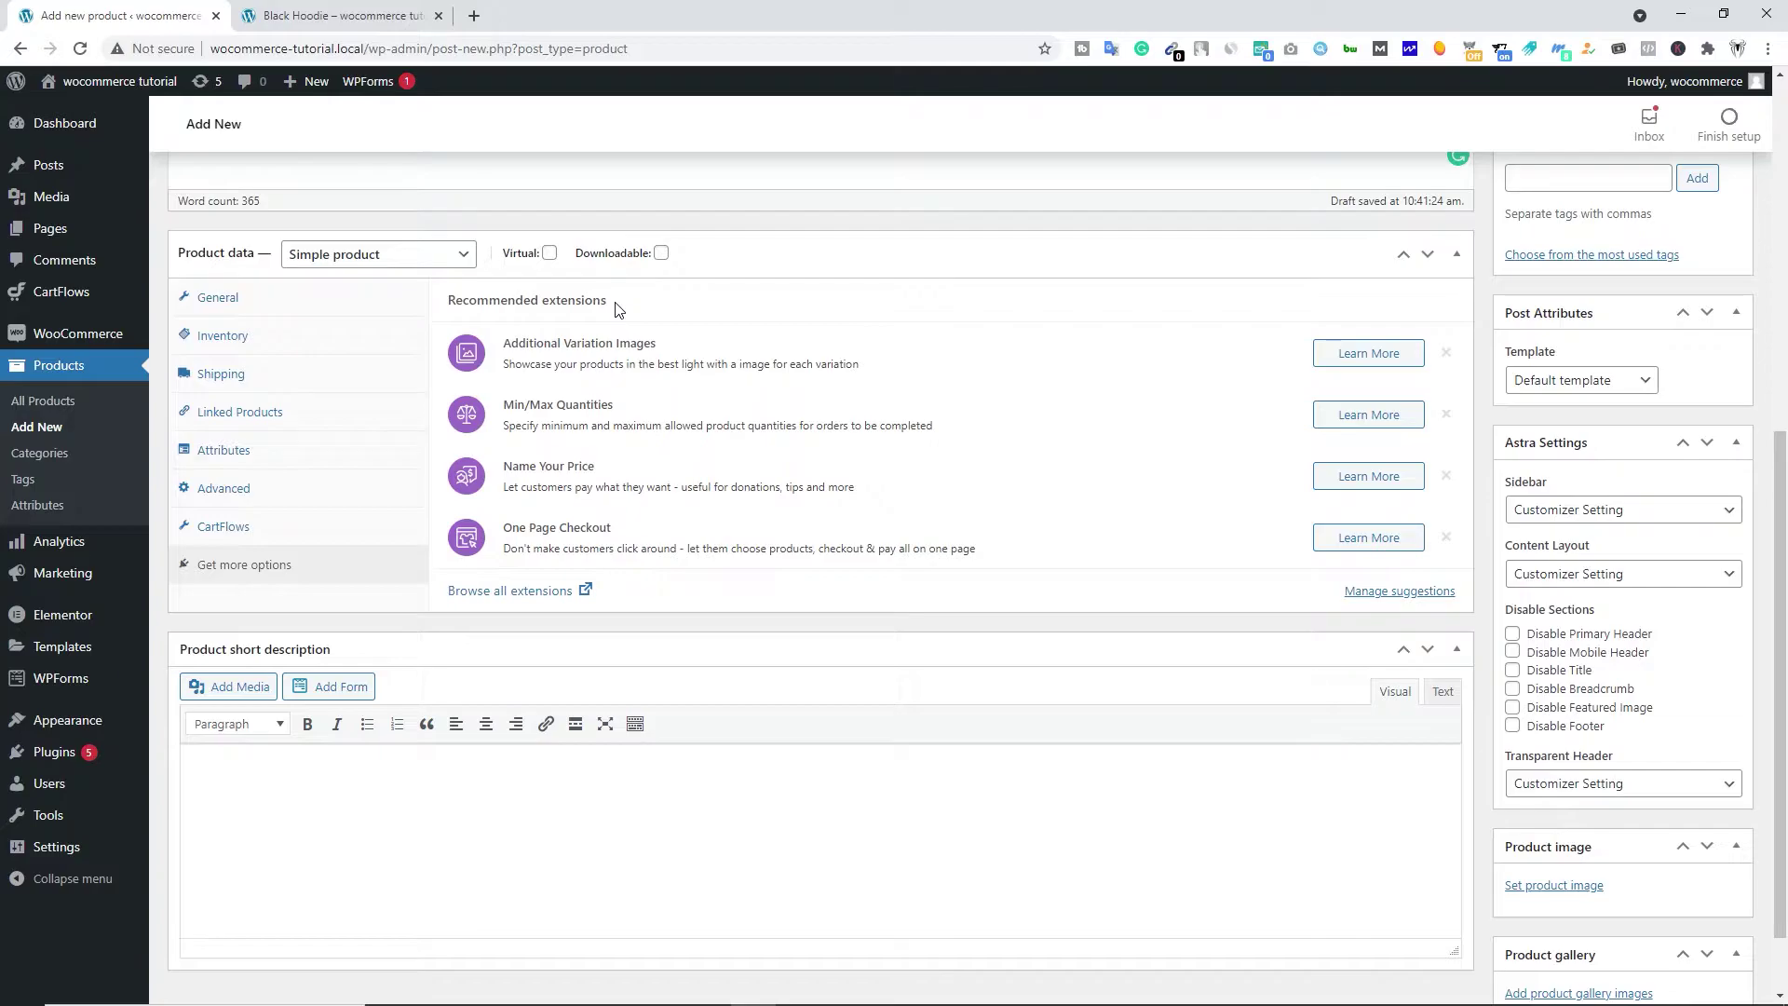
pyautogui.click(536, 593)
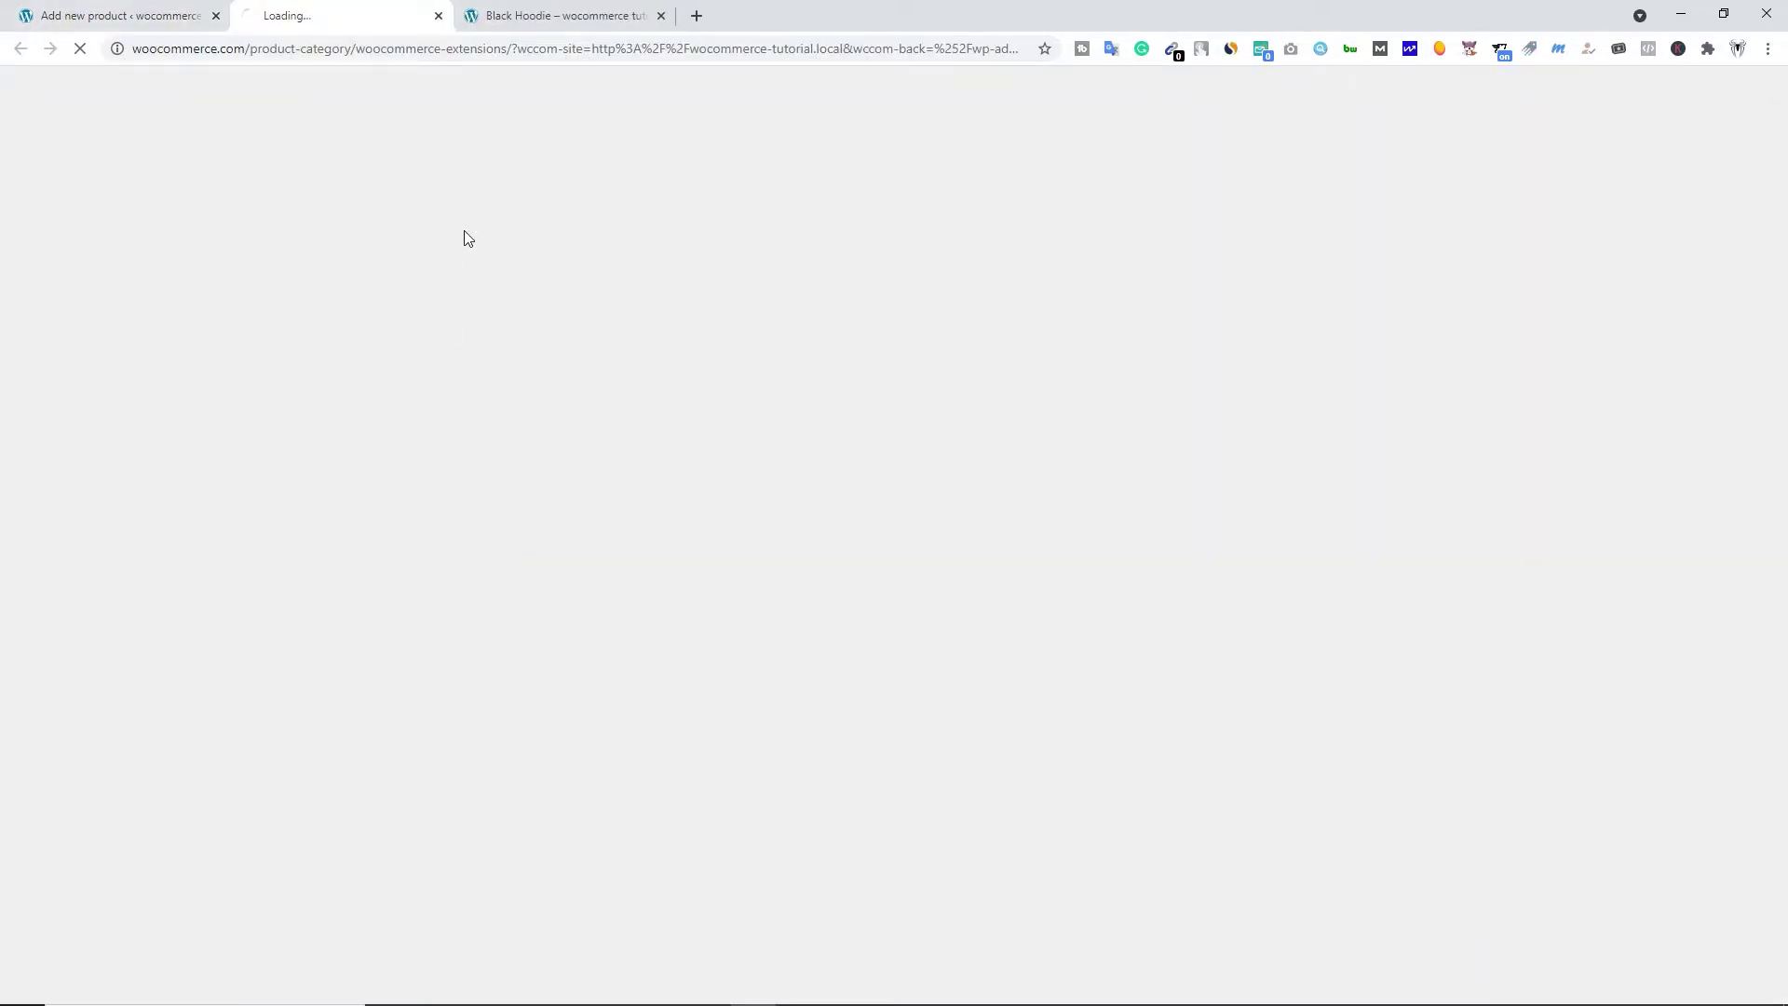
pyautogui.scroll(-15, 763, 450)
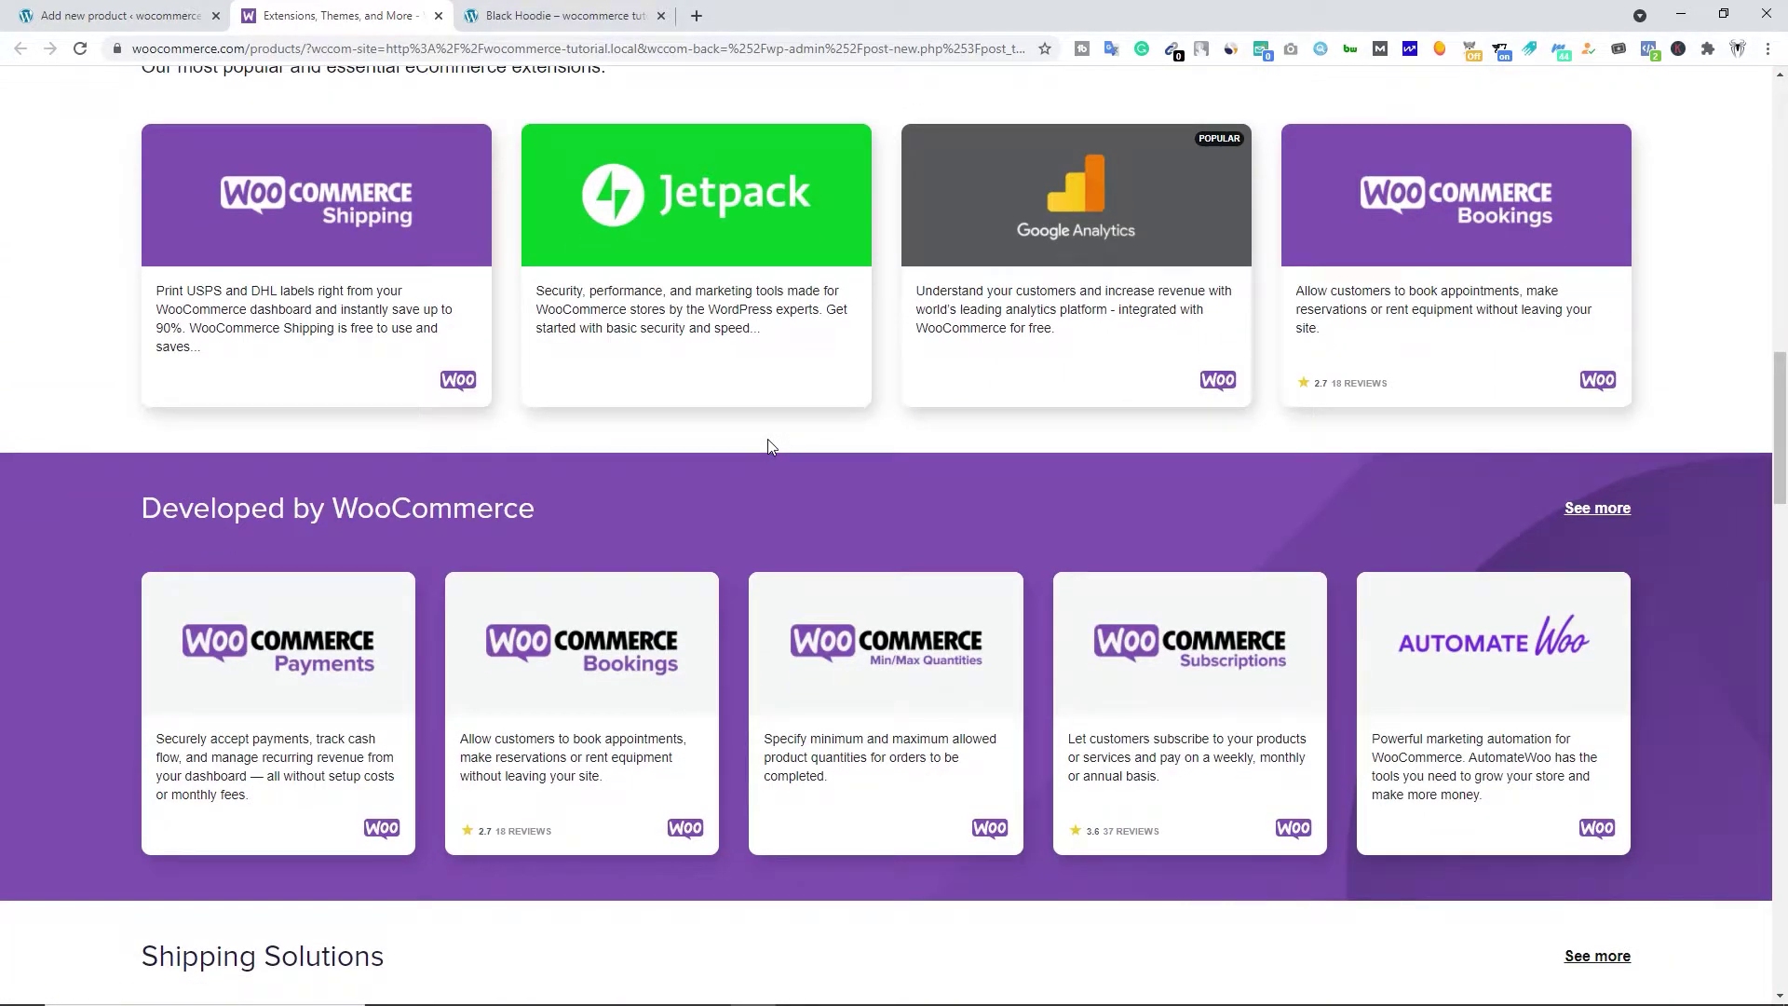
pyautogui.hotkey('ctrl', 'w')
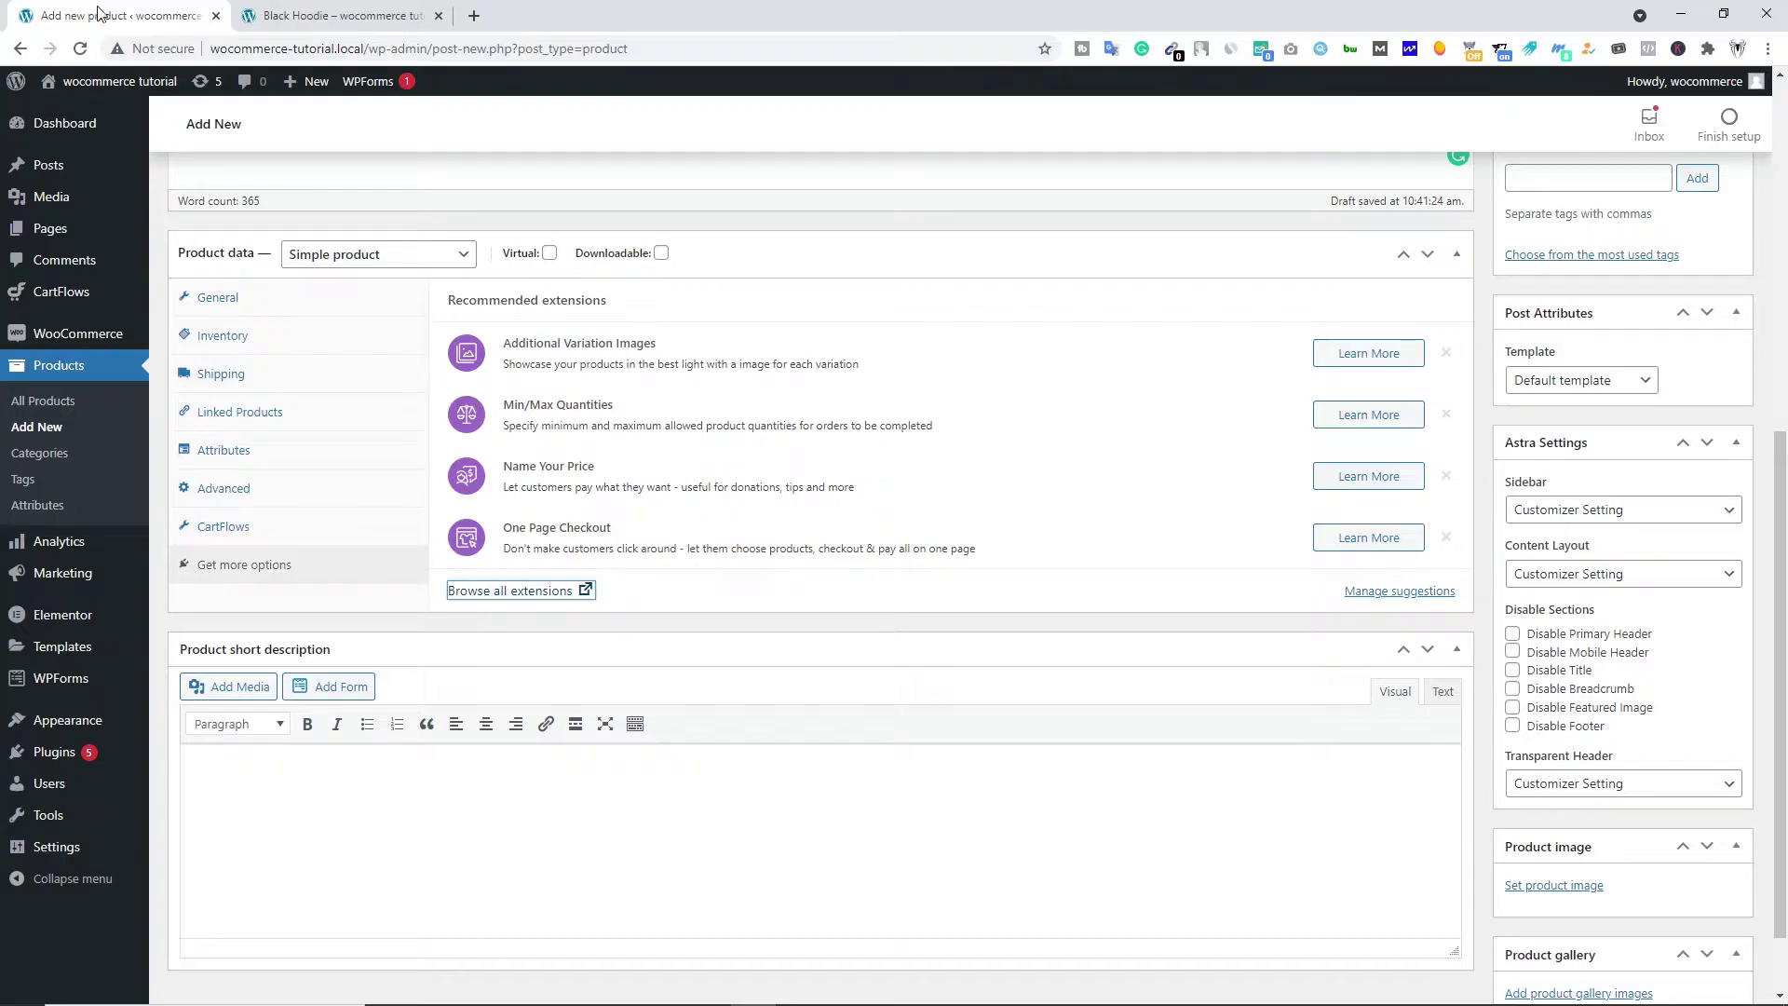
# Step: Copy the short description text from the published Black Hoodie page into the new product's short description
pyautogui.scroll(-1, 350, 781)
pyautogui.click(372, 705)
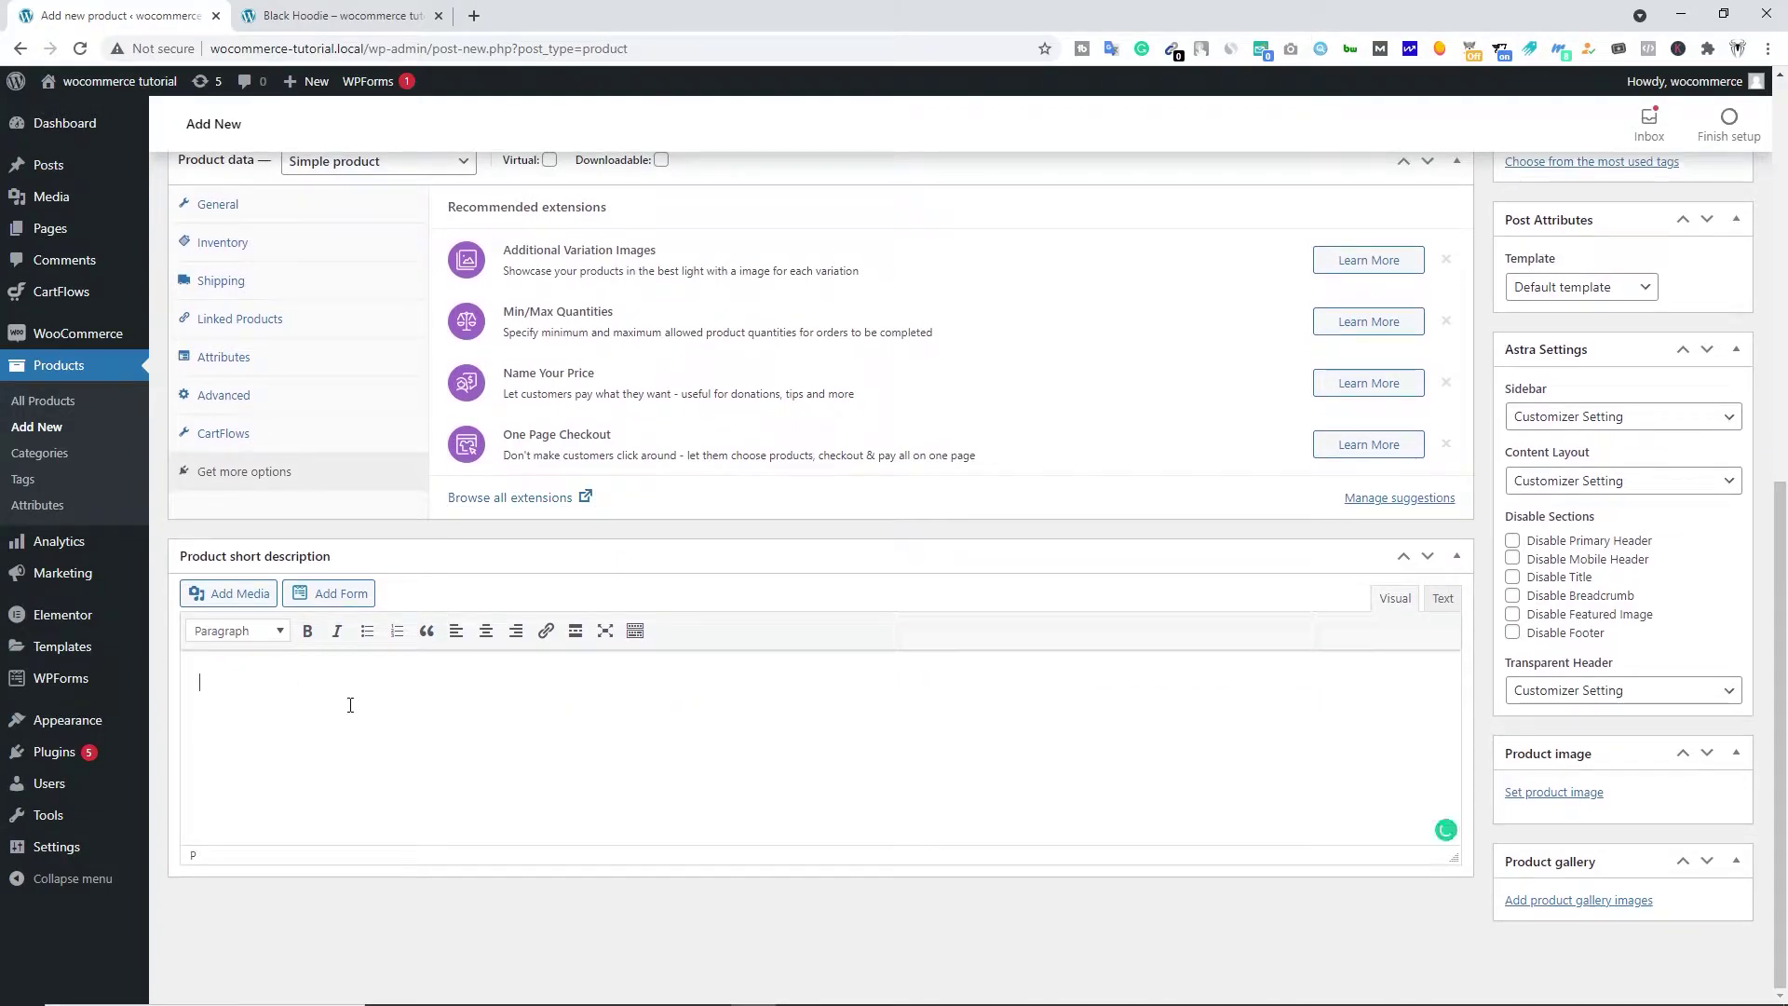
pyautogui.hotkey('ctrl', 'Tab')
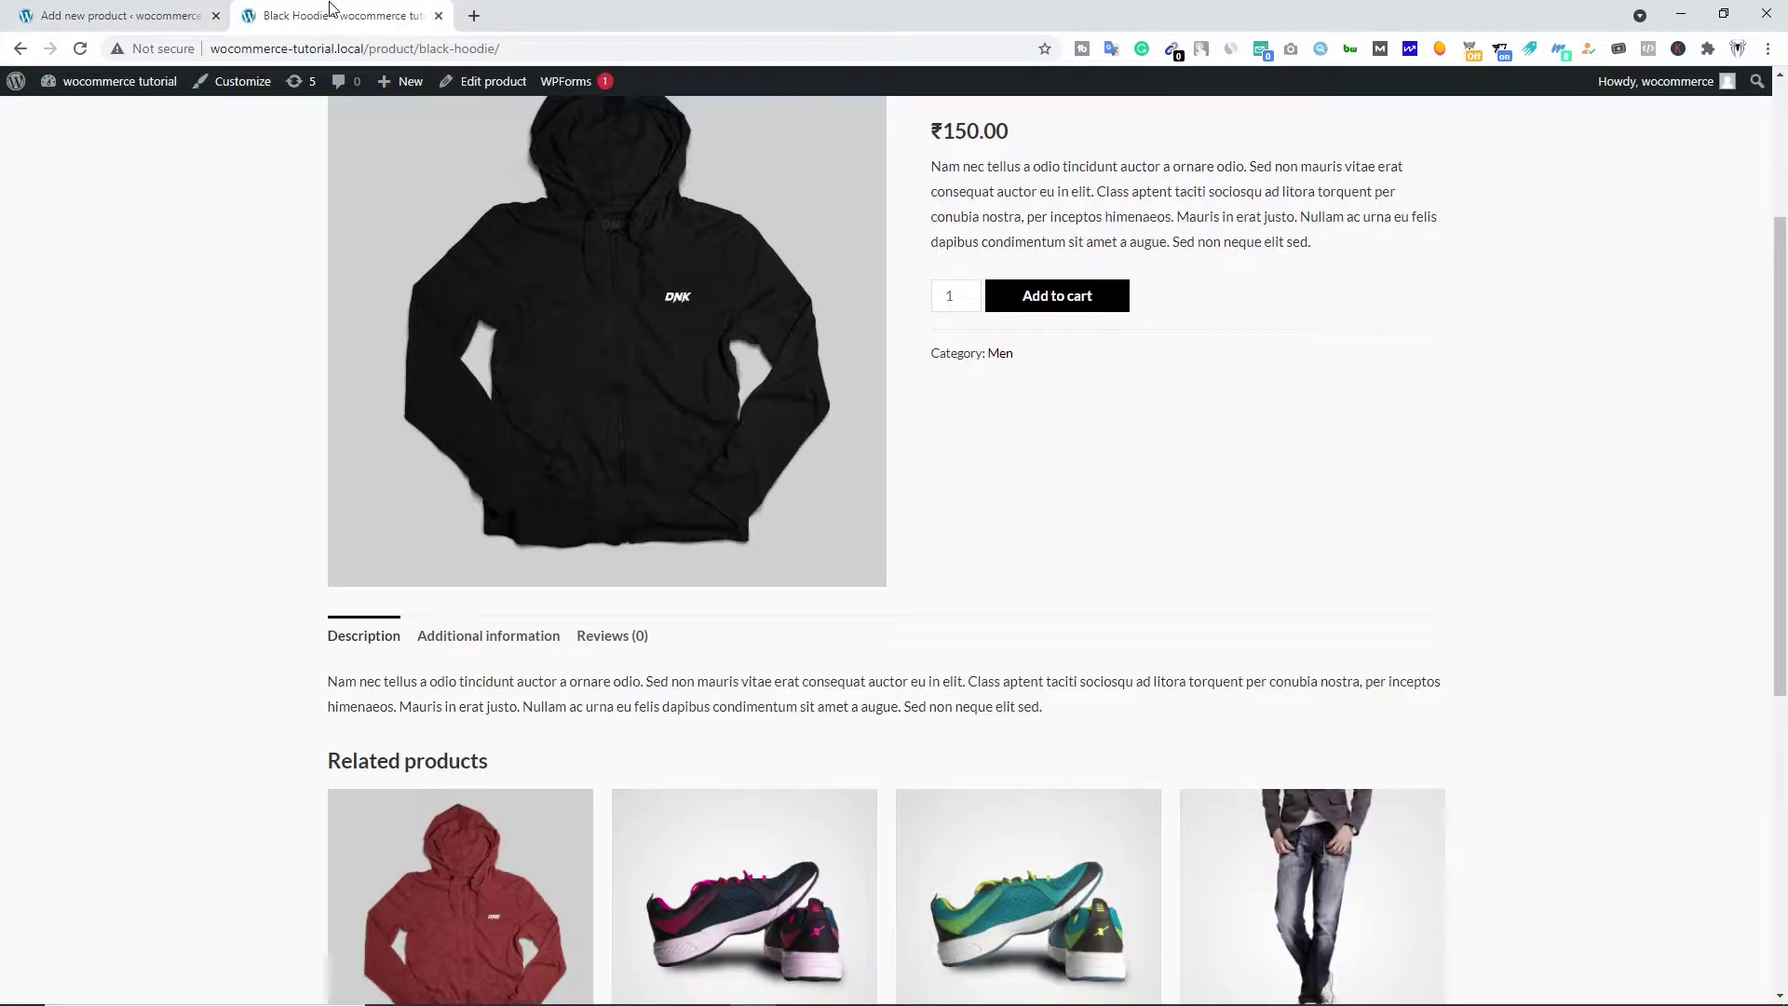
pyautogui.moveTo(1315, 244); pyautogui.dragTo(933, 166)
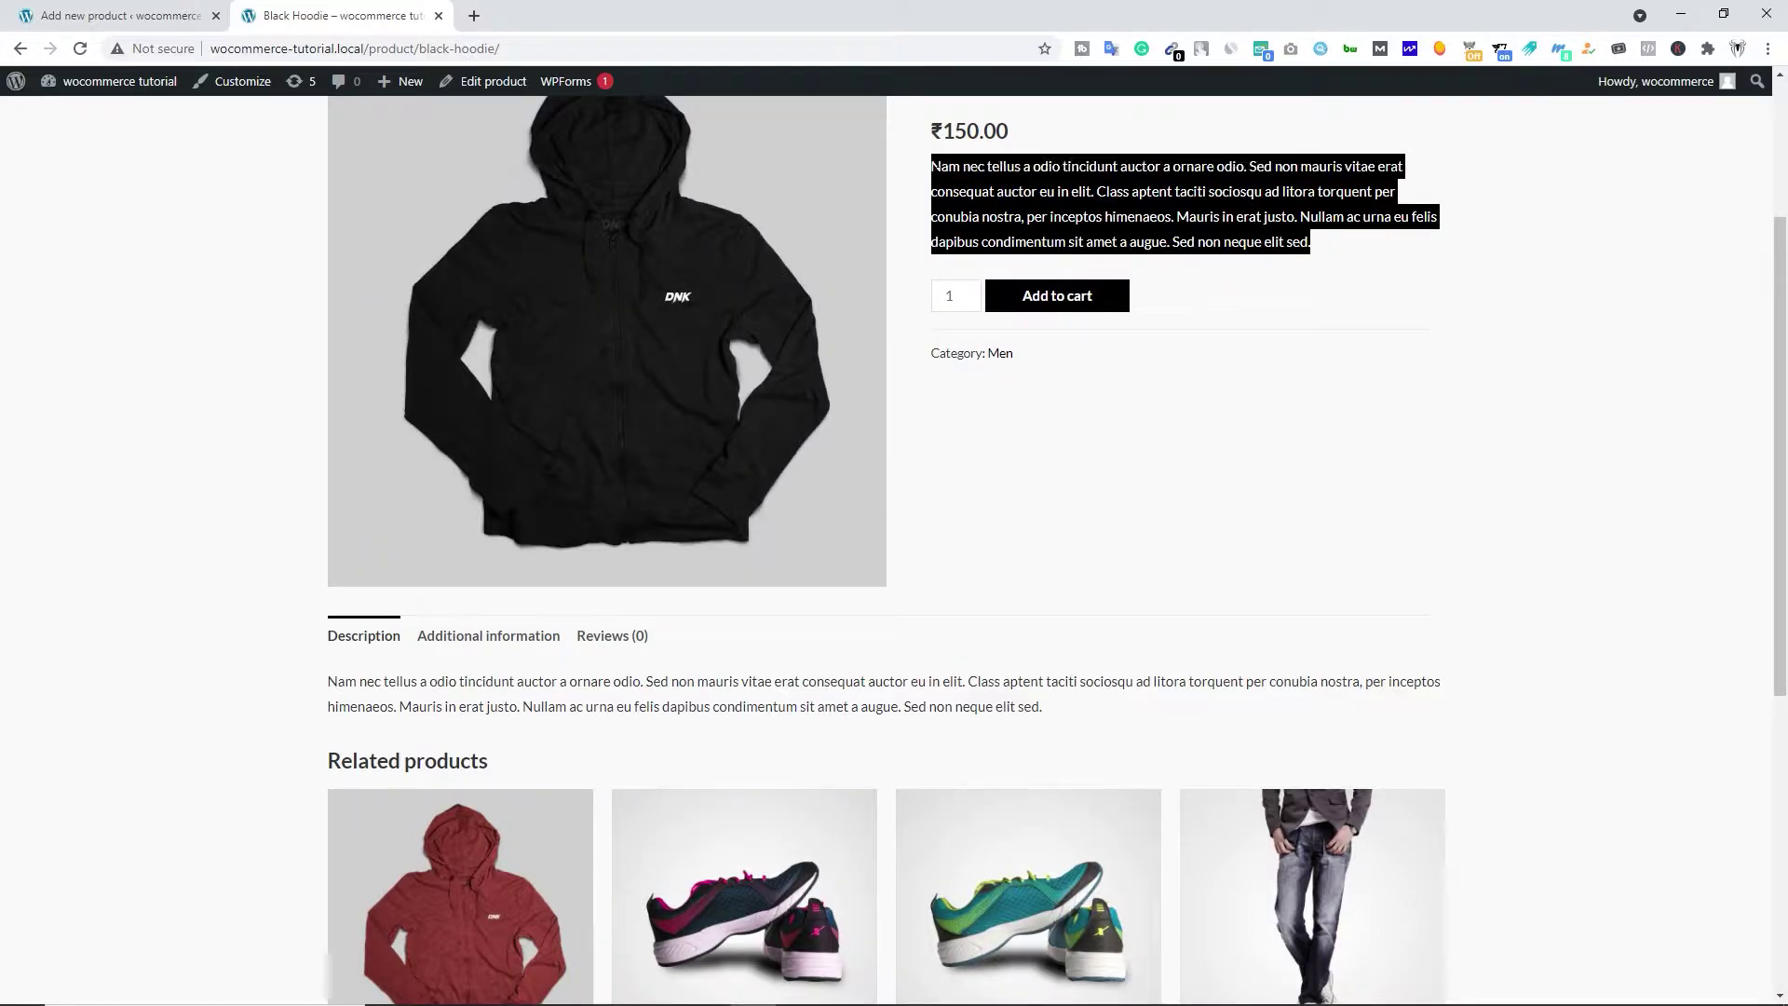
pyautogui.rightClick(952, 157)
pyautogui.click(992, 171)
pyautogui.hotkey('ctrl', 'shift', 'Tab')
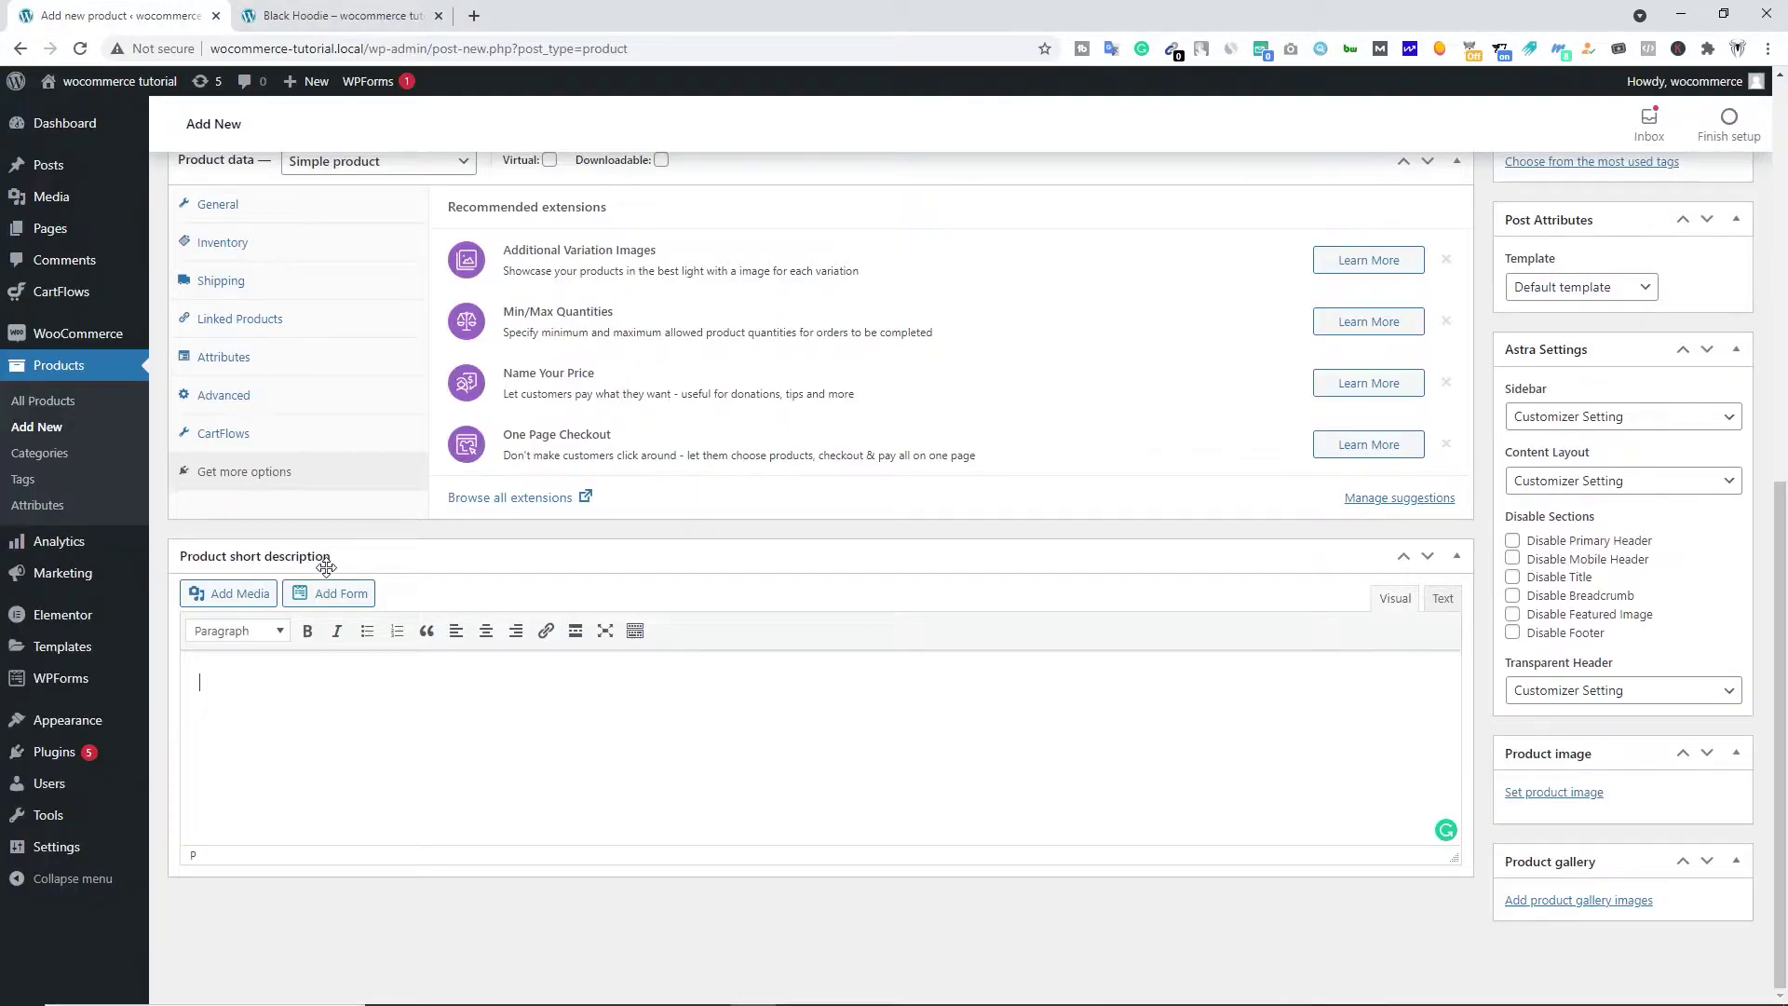
pyautogui.hotkey('ctrl', 'v')
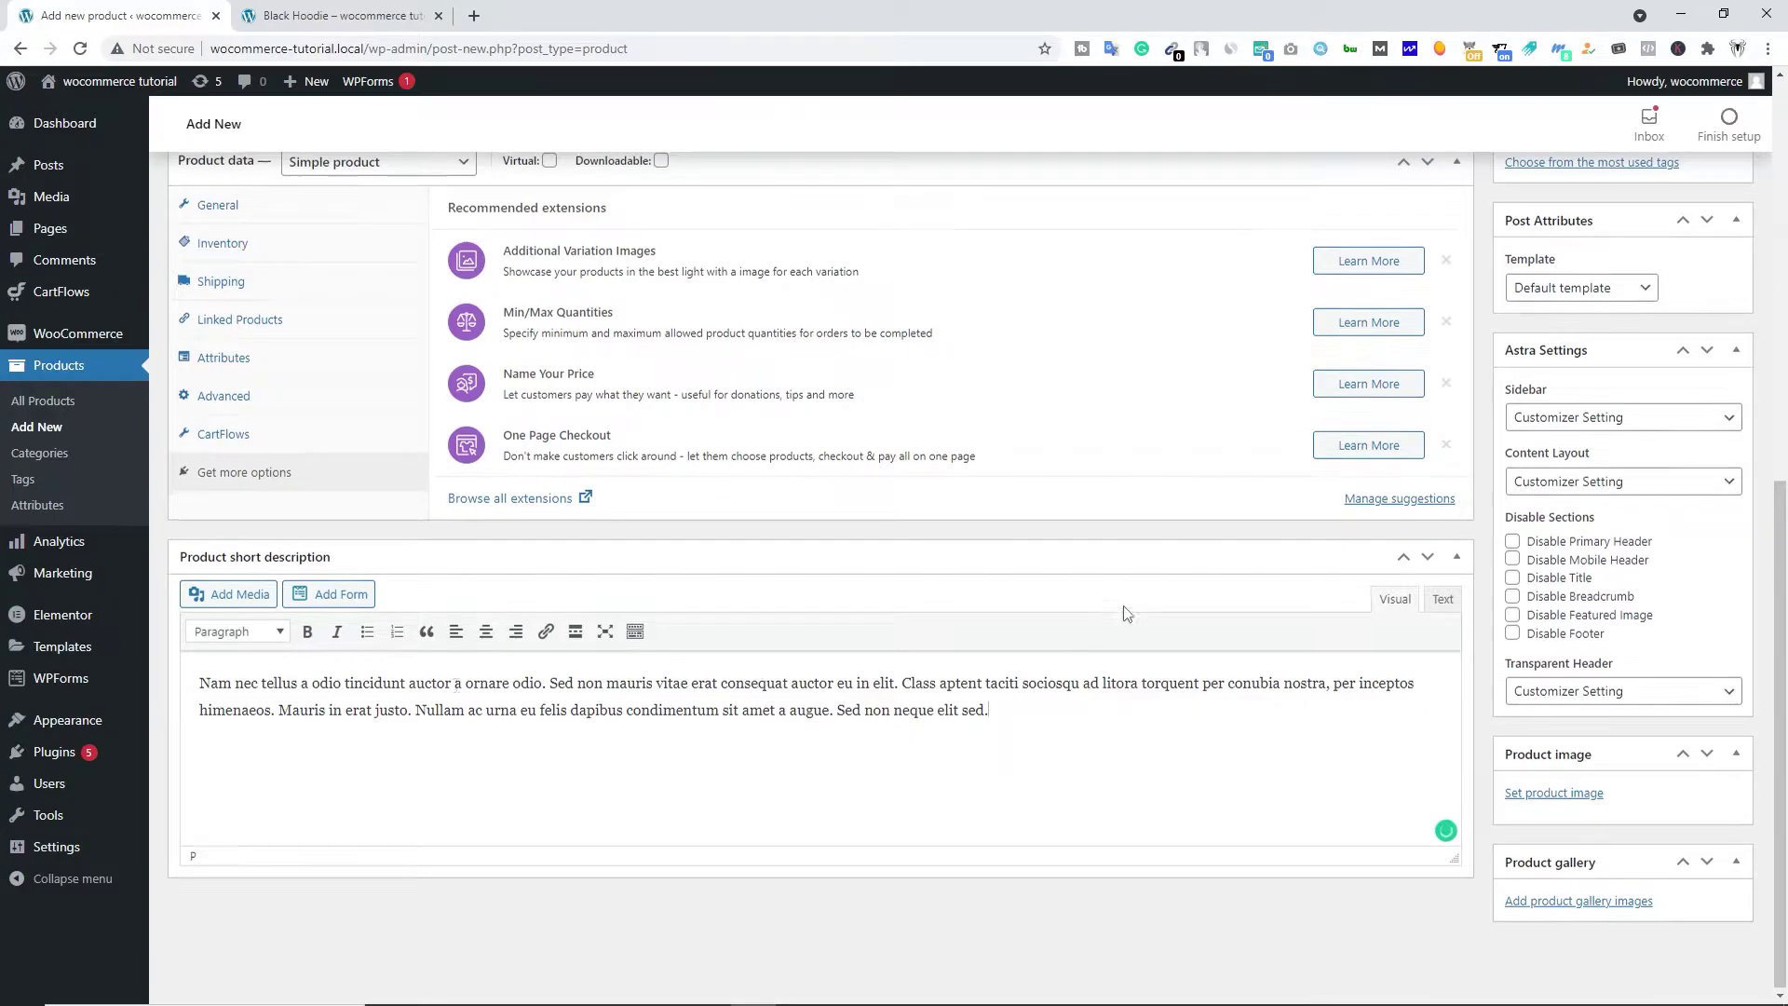
# Step: Create a new product category named Hoodies without a parent category and assign it to the product
pyautogui.scroll(8, 455, 682)
pyautogui.scroll(-3, 1694, 326)
pyautogui.scroll(3, 1611, 565)
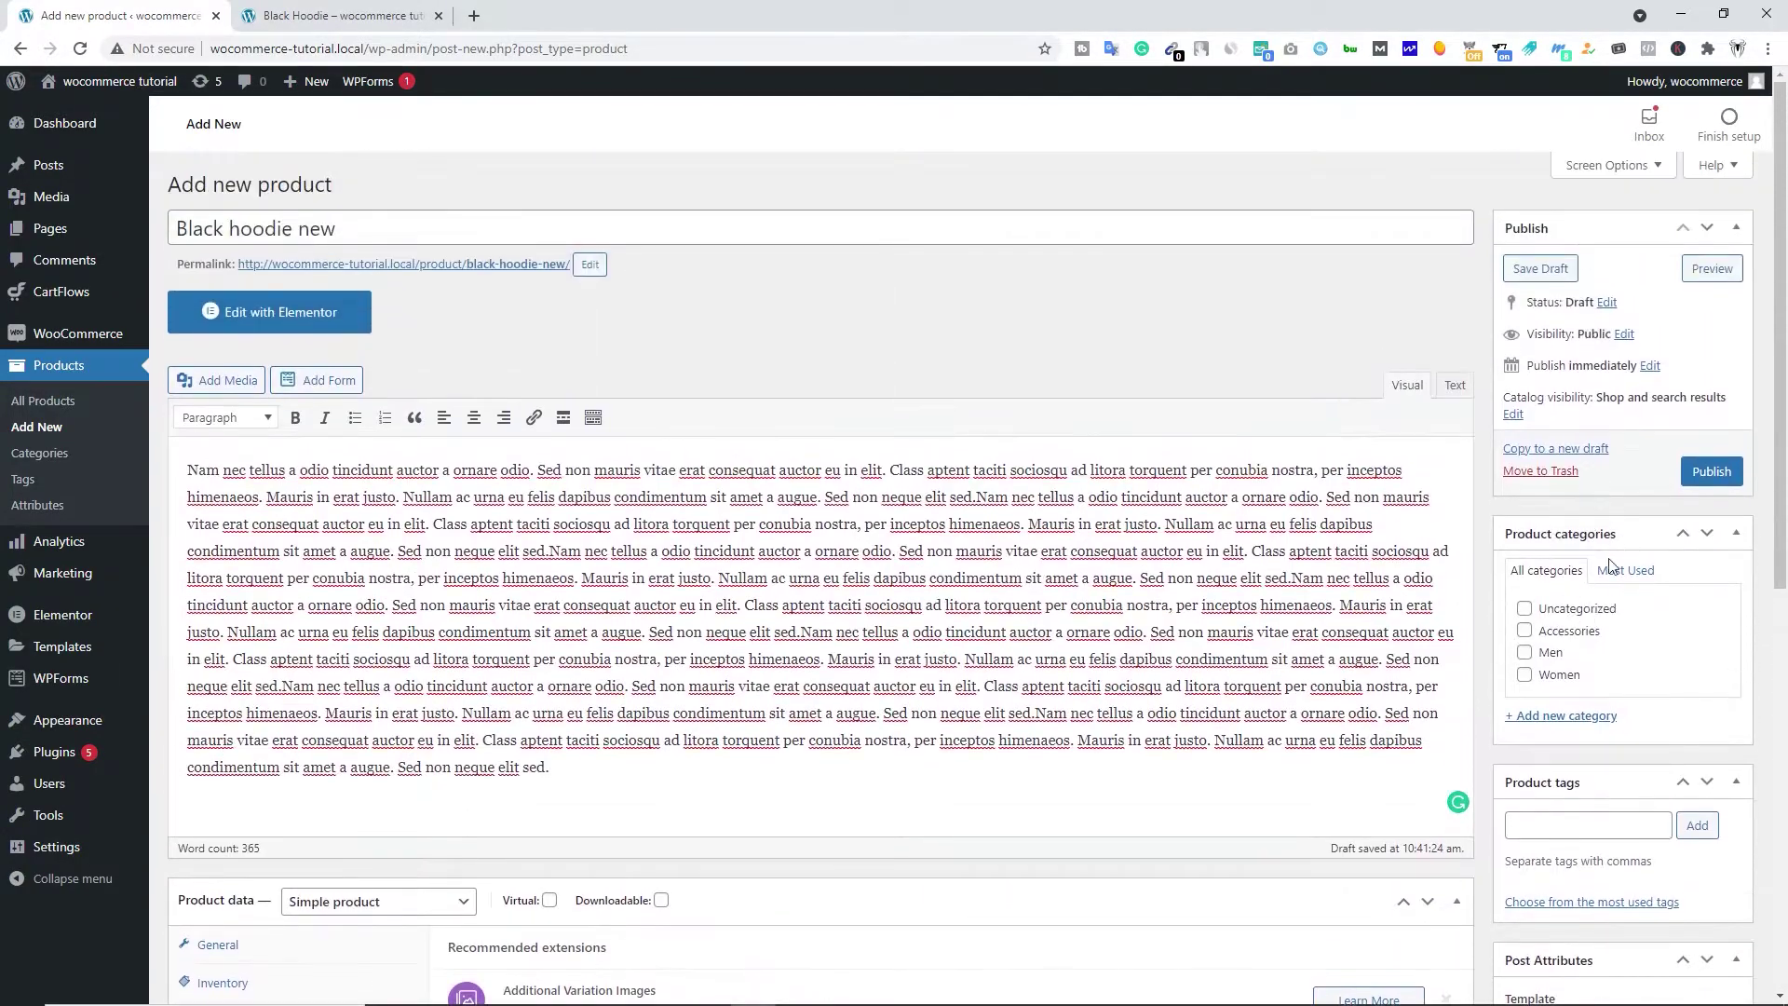
pyautogui.click(1554, 719)
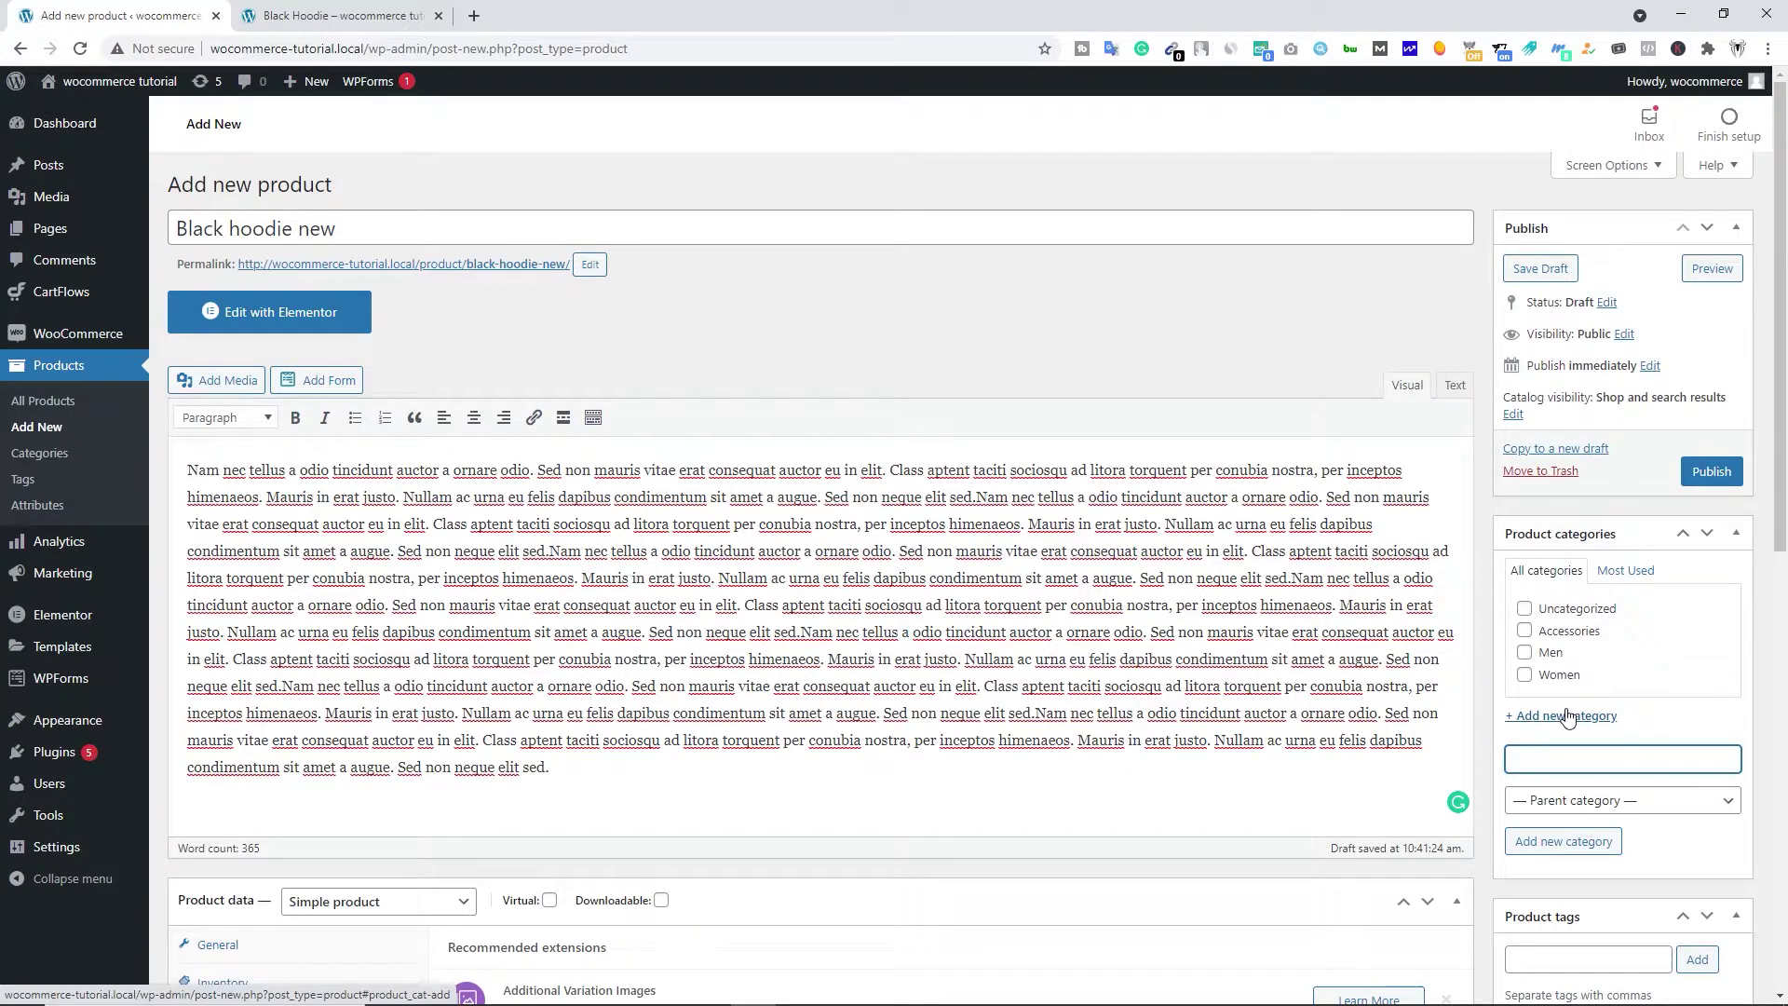
pyautogui.write('Hoodies')
pyautogui.click(1554, 838)
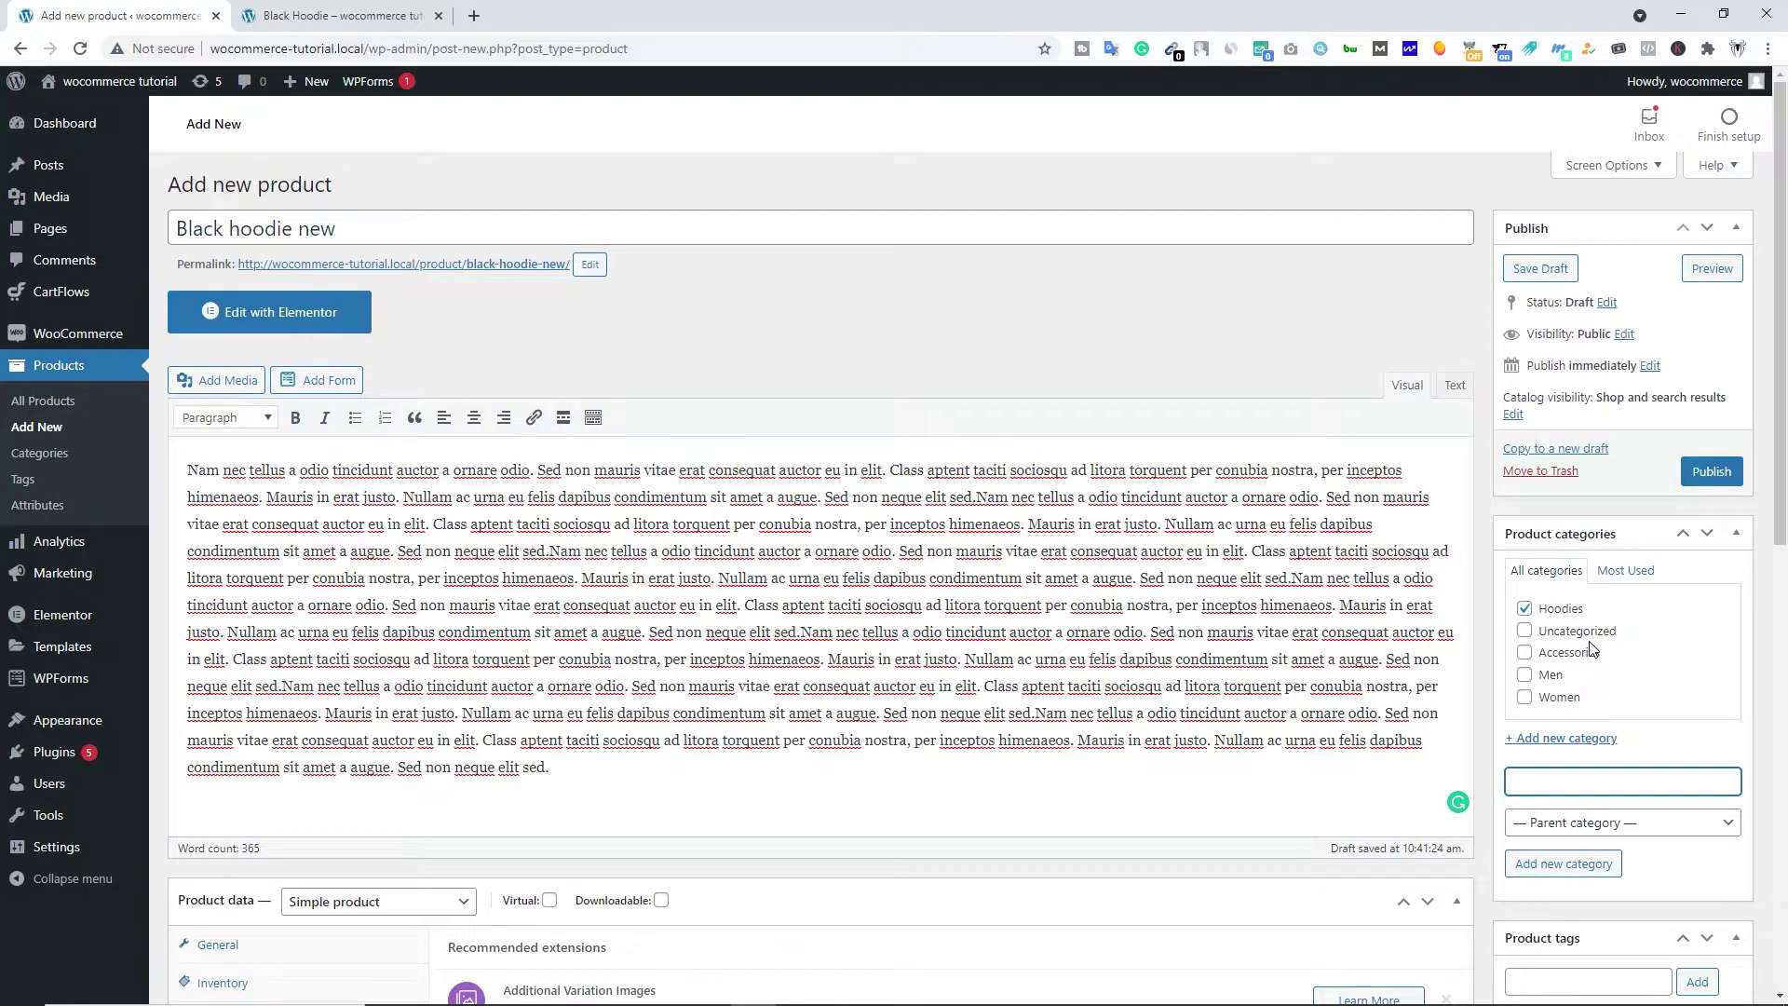
# Step: Add the product tags "hoodies" and "black hoode"
pyautogui.scroll(-4, 1593, 643)
pyautogui.click(1566, 611)
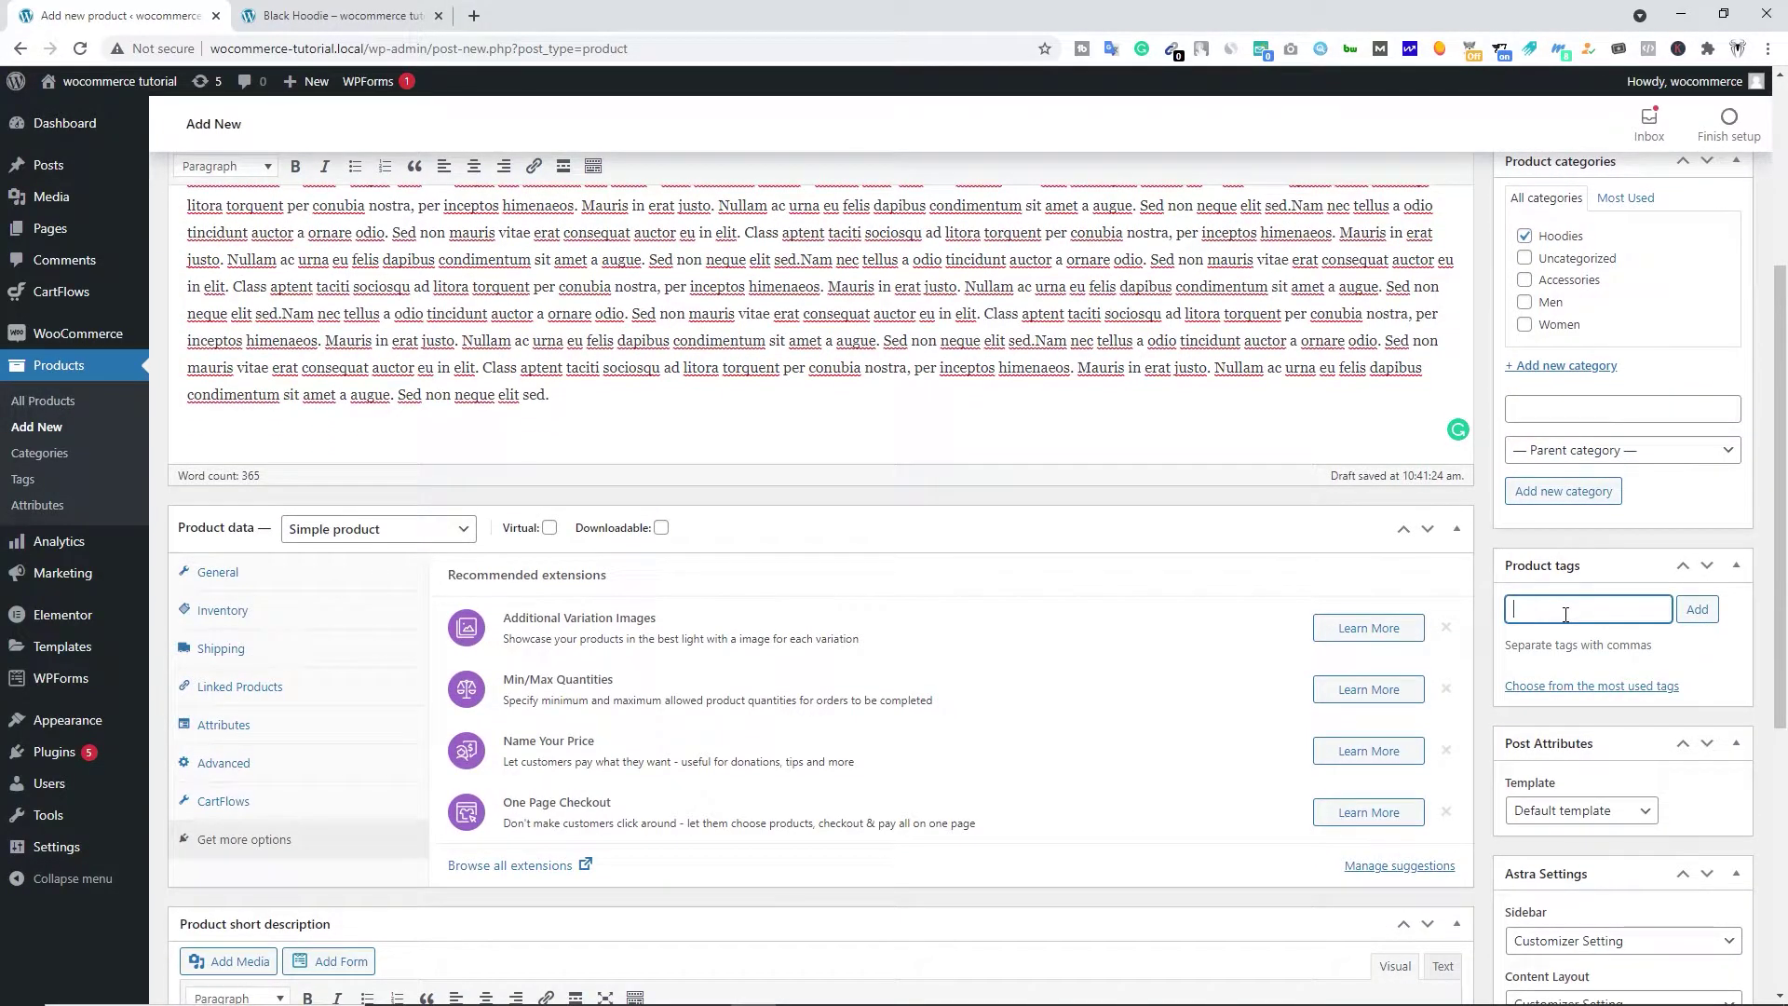
pyautogui.write('hoodies, black hoode')
pyautogui.press('Return')
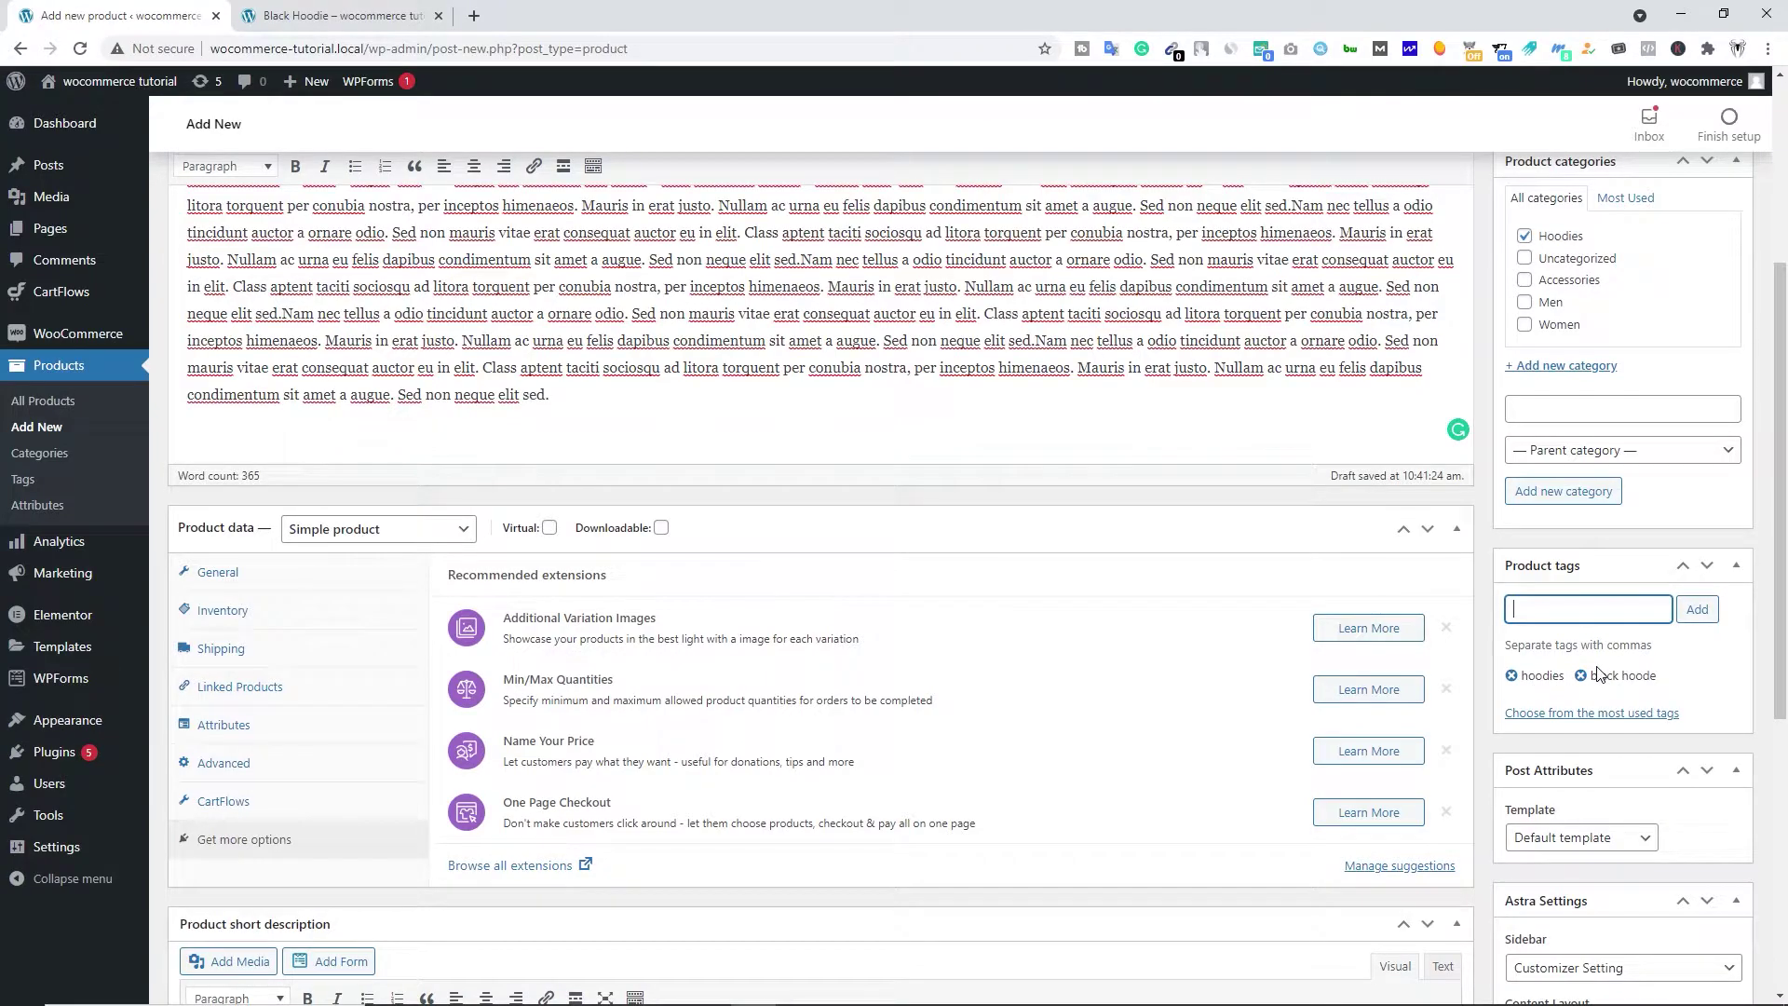
# Step: Set the black hoodie picture product-hoodie1.jpg from the media library as the product image
pyautogui.scroll(-6, 1606, 669)
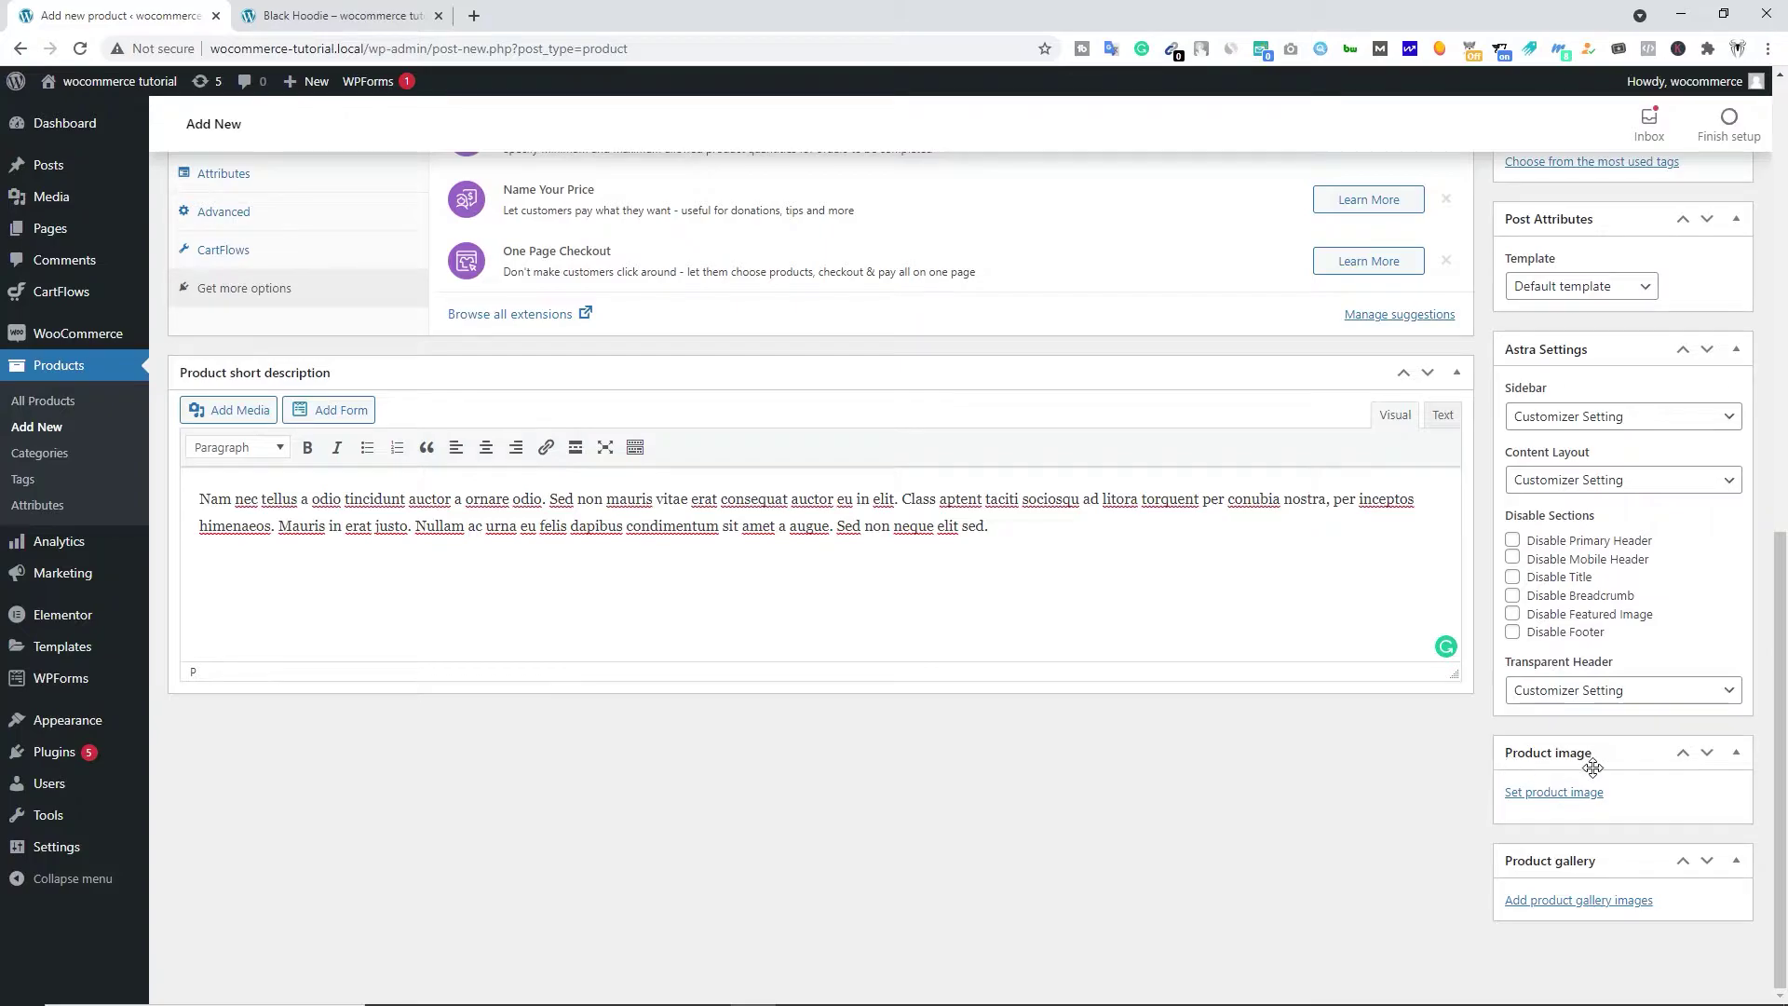
pyautogui.click(1535, 794)
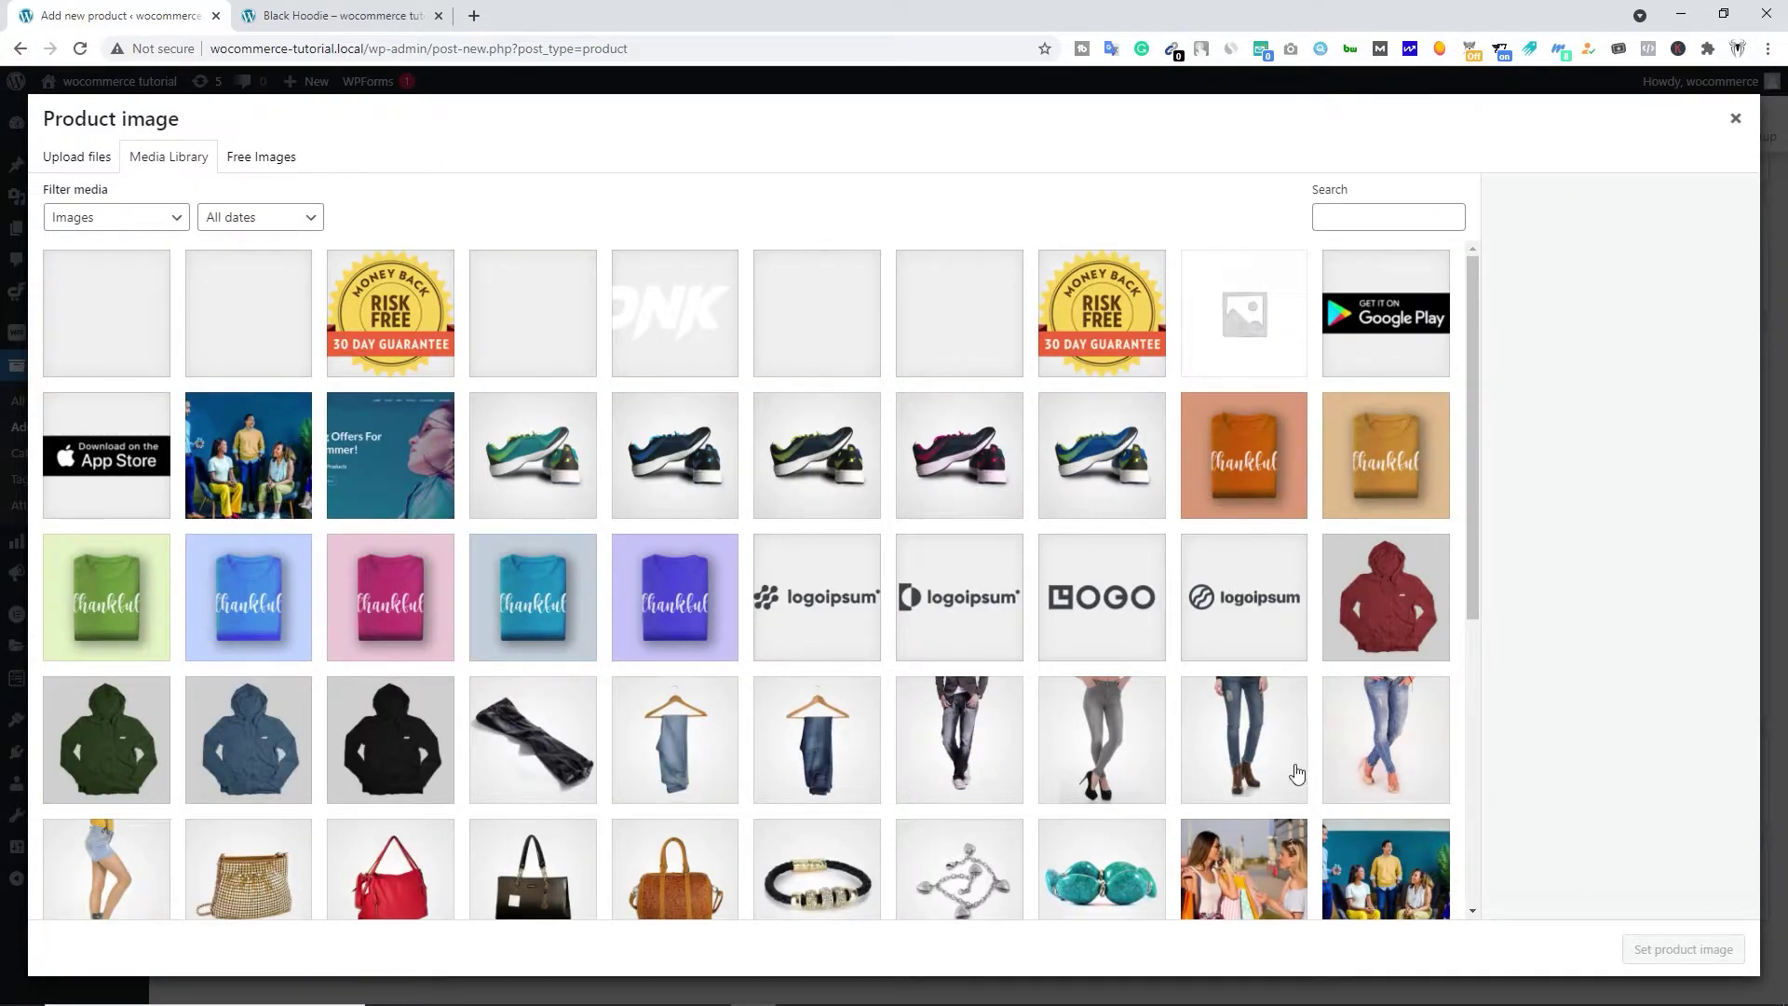
pyautogui.click(381, 743)
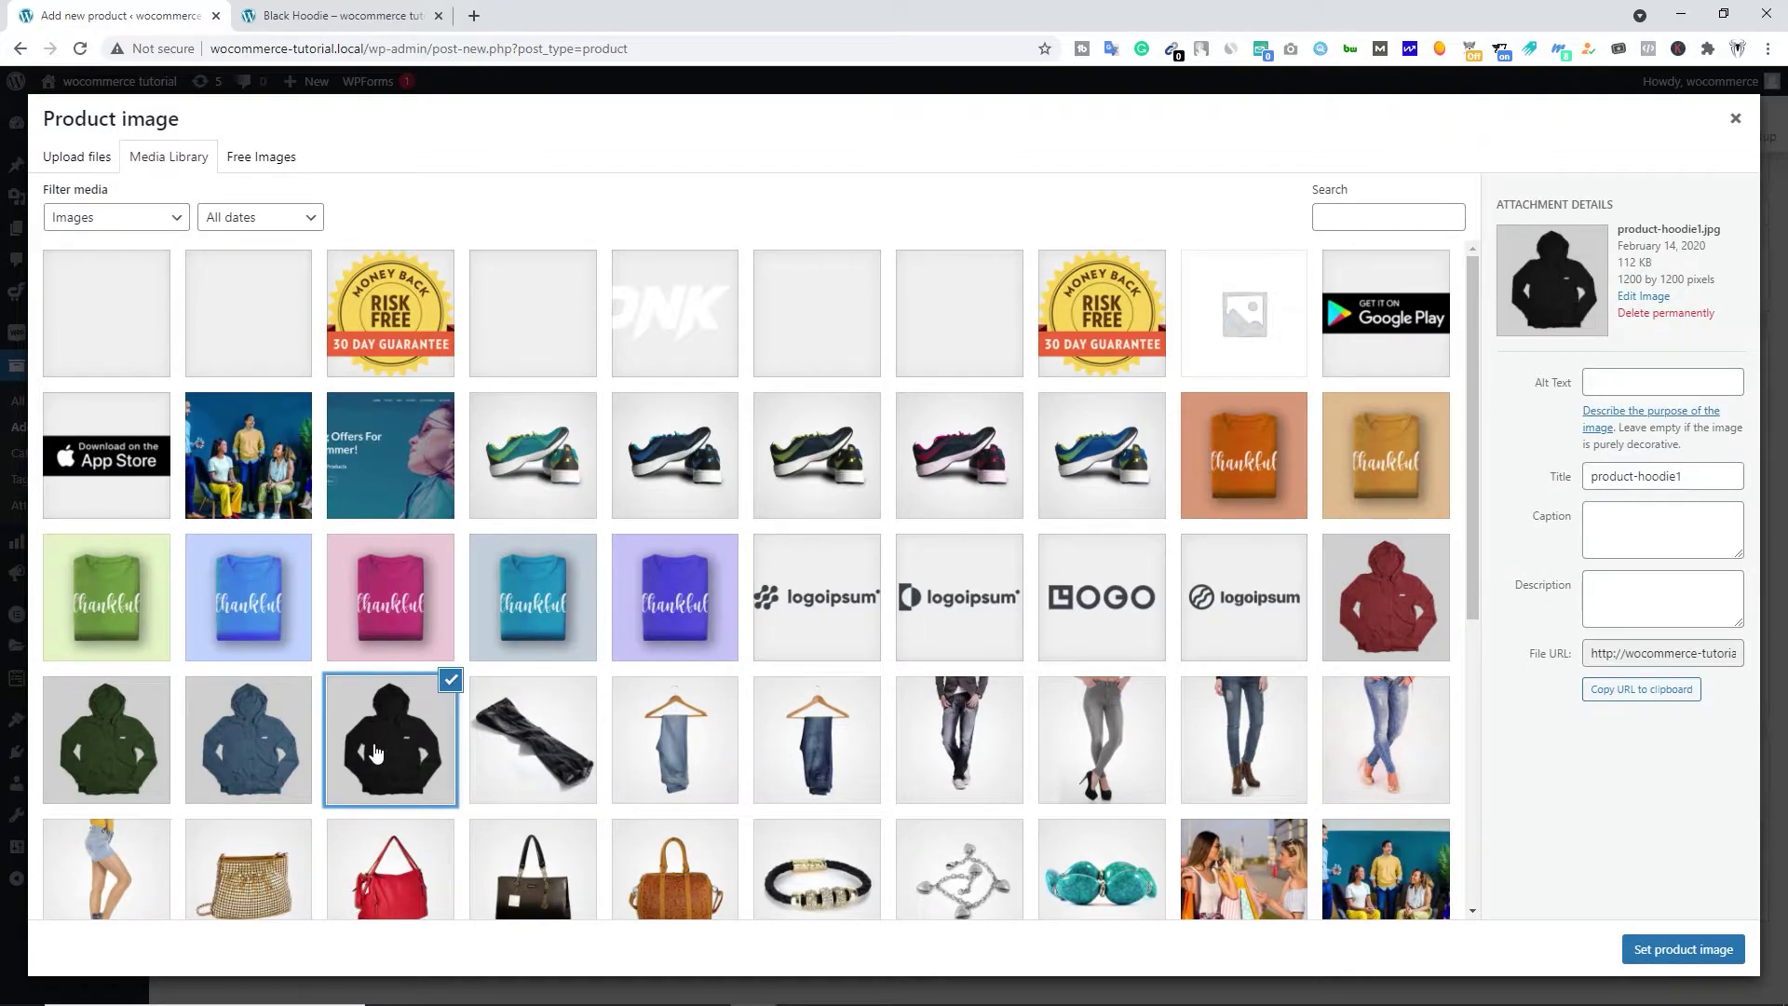
pyautogui.click(1680, 952)
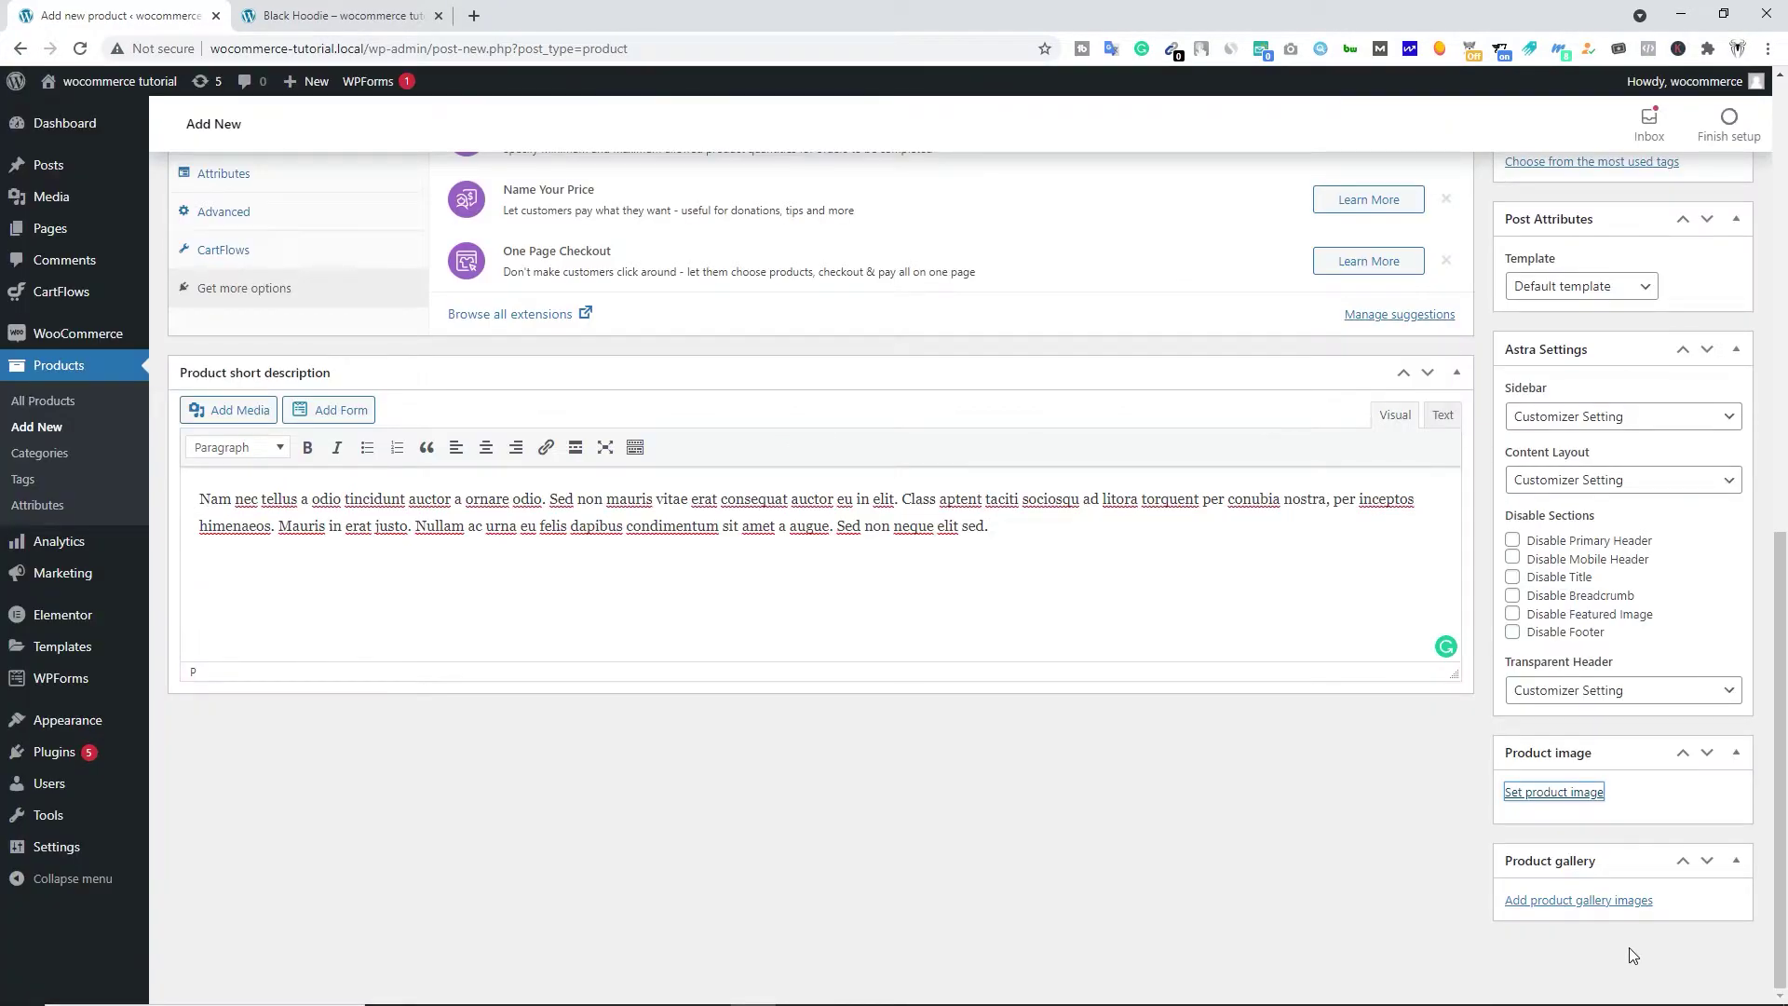
# Step: Add the black hoodie picture product-hoodie1.jpg from the media library to the product gallery
pyautogui.scroll(-3, 1459, 824)
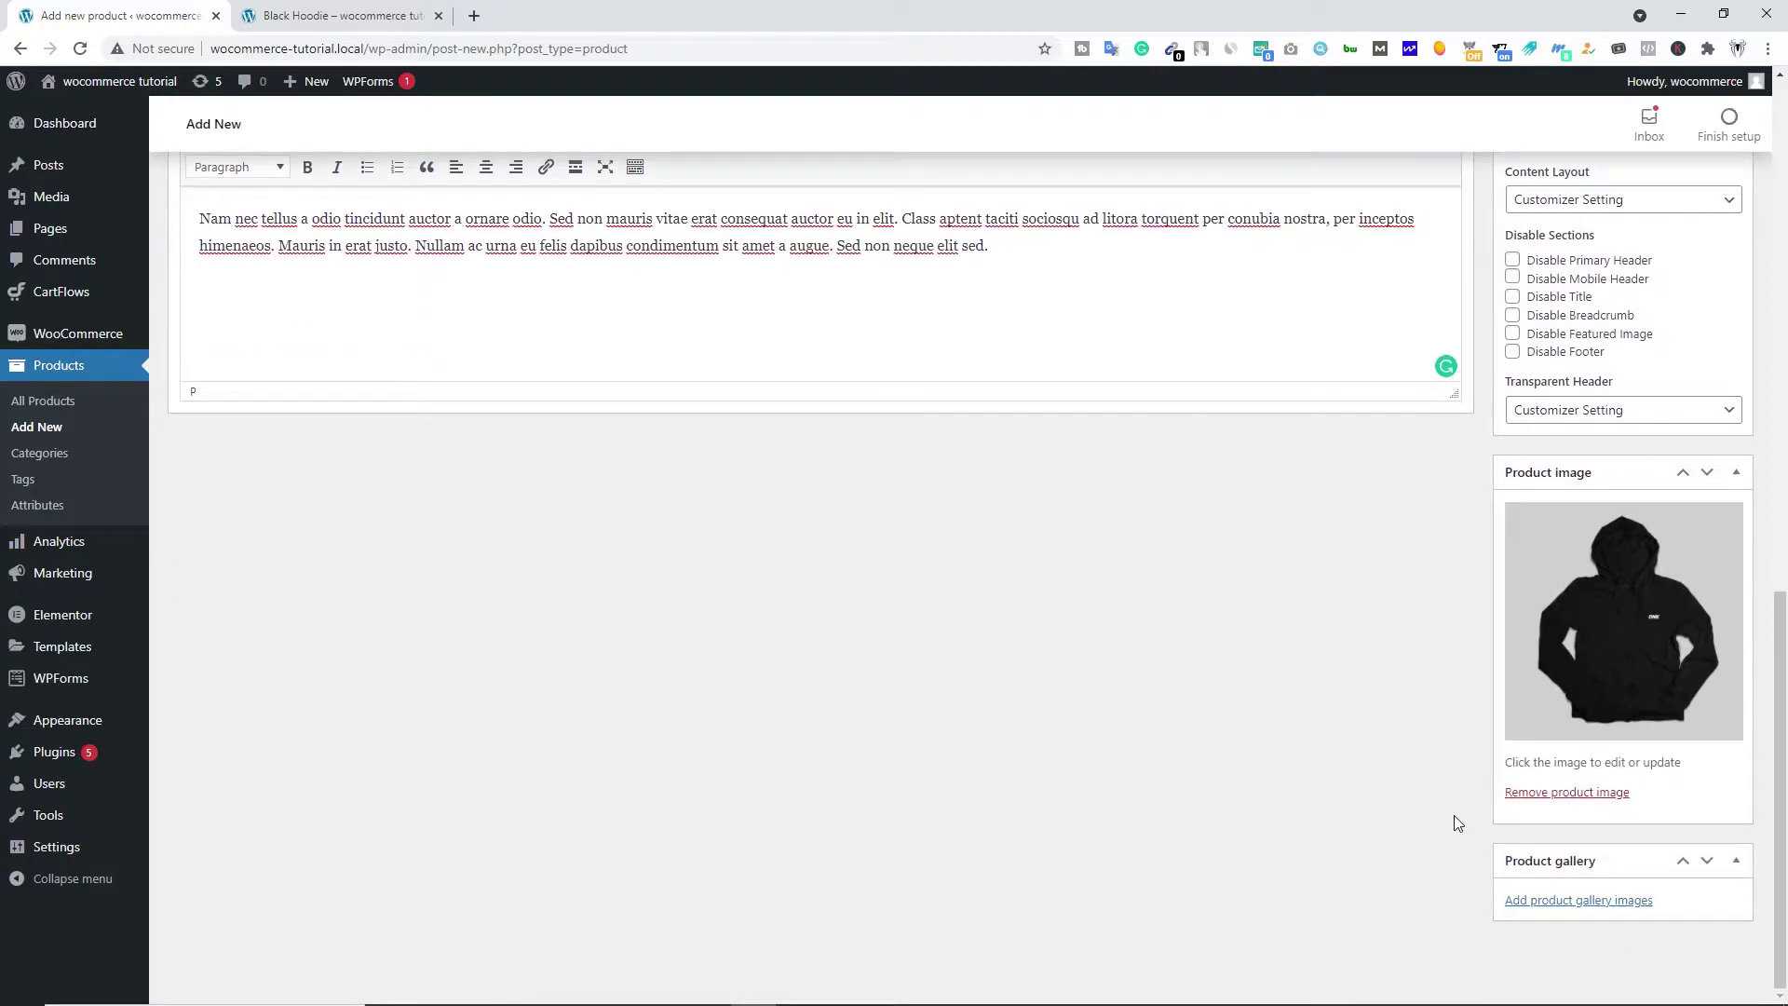
pyautogui.click(1564, 911)
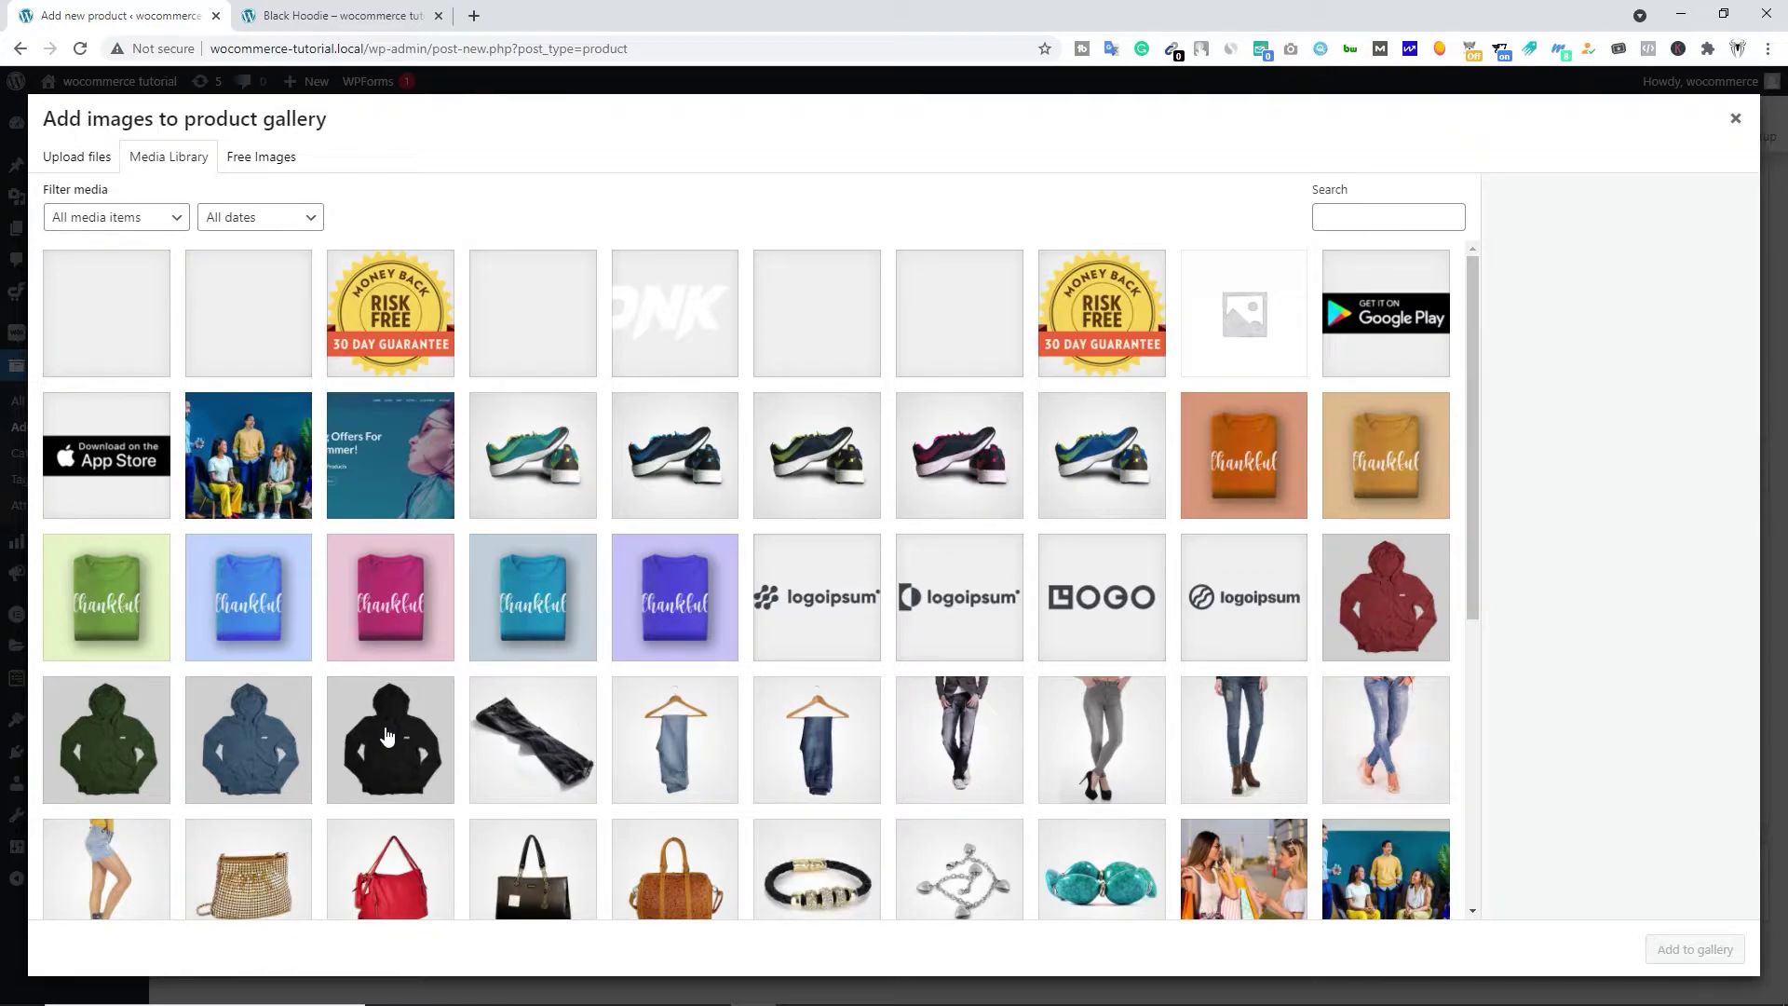
pyautogui.click(387, 737)
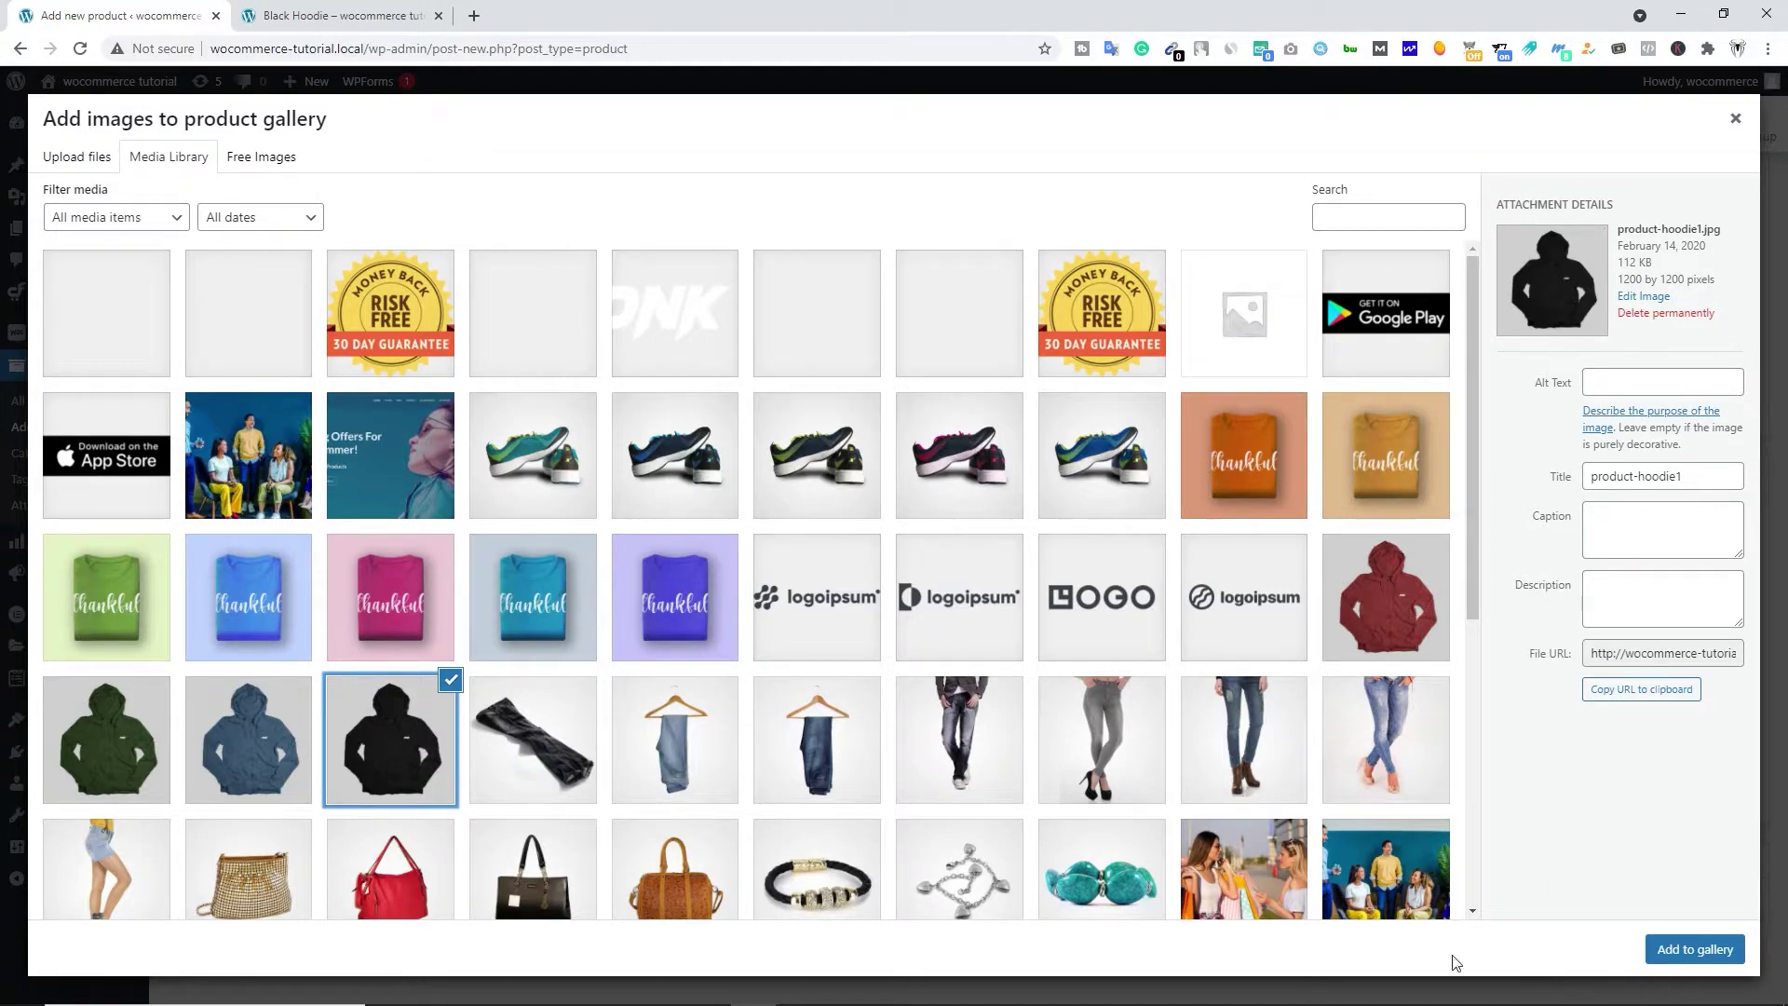
pyautogui.click(1694, 950)
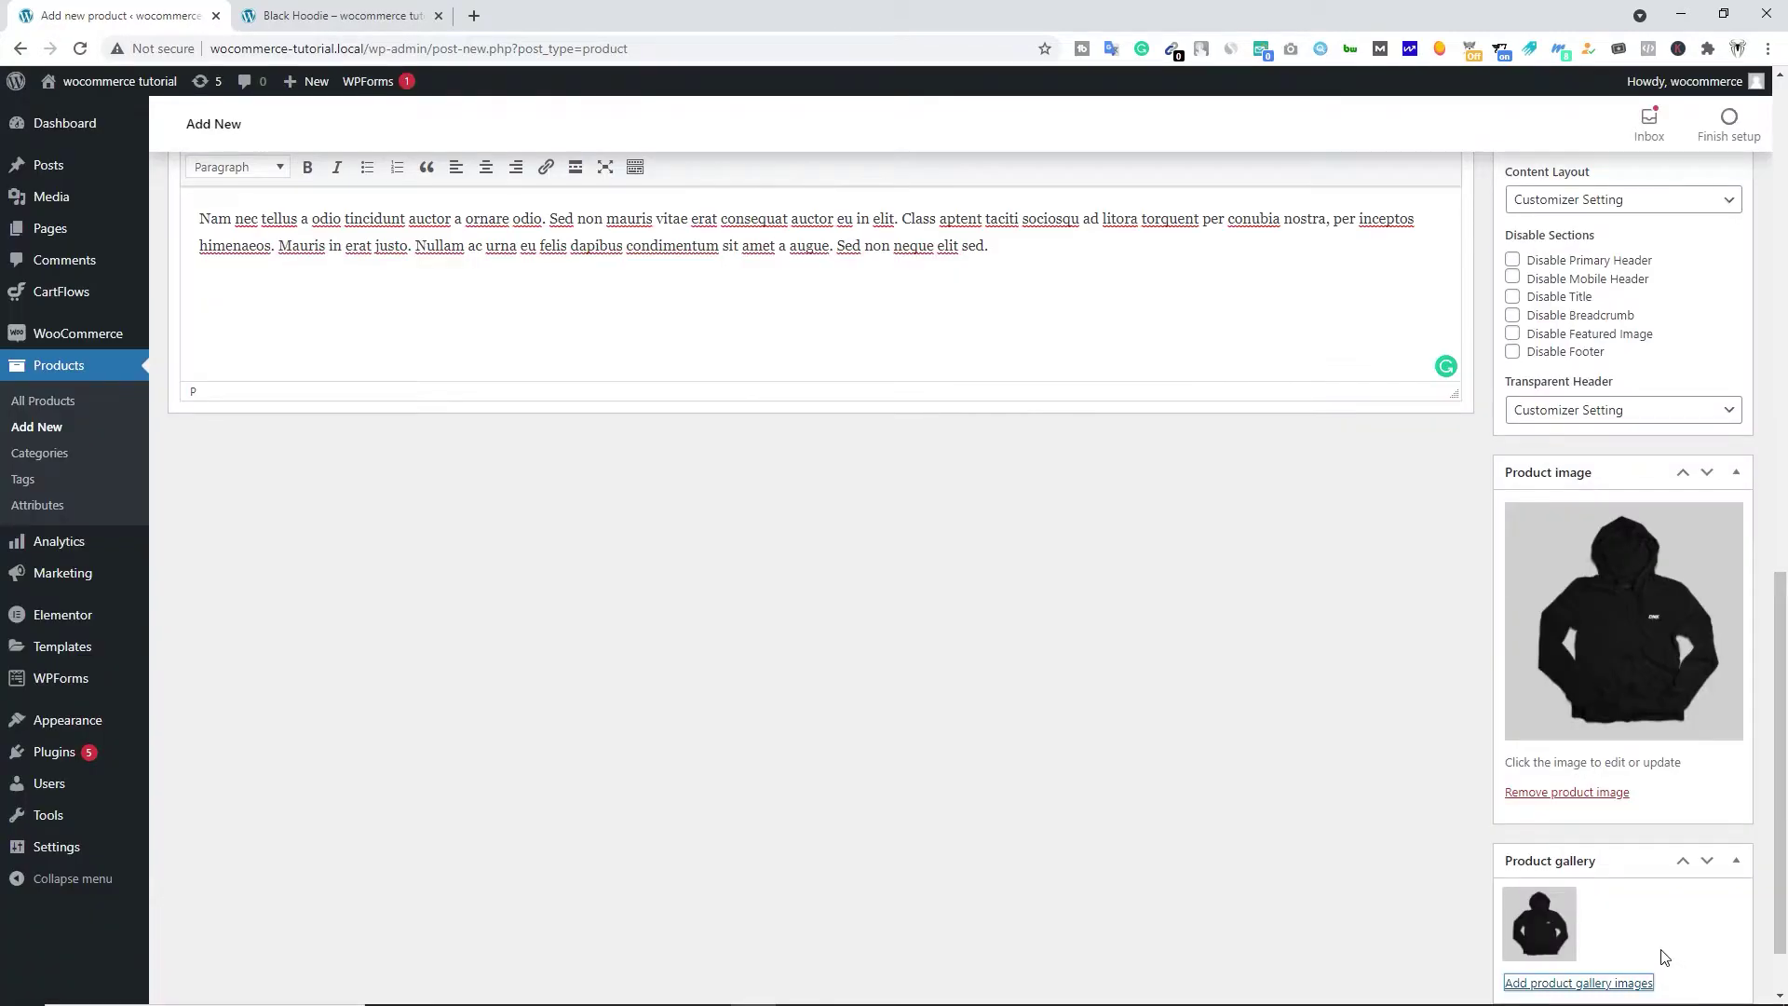
# Step: Publish the product and view the second gallery image on its live product page
pyautogui.scroll(10, 1287, 807)
pyautogui.scroll(7, 1287, 813)
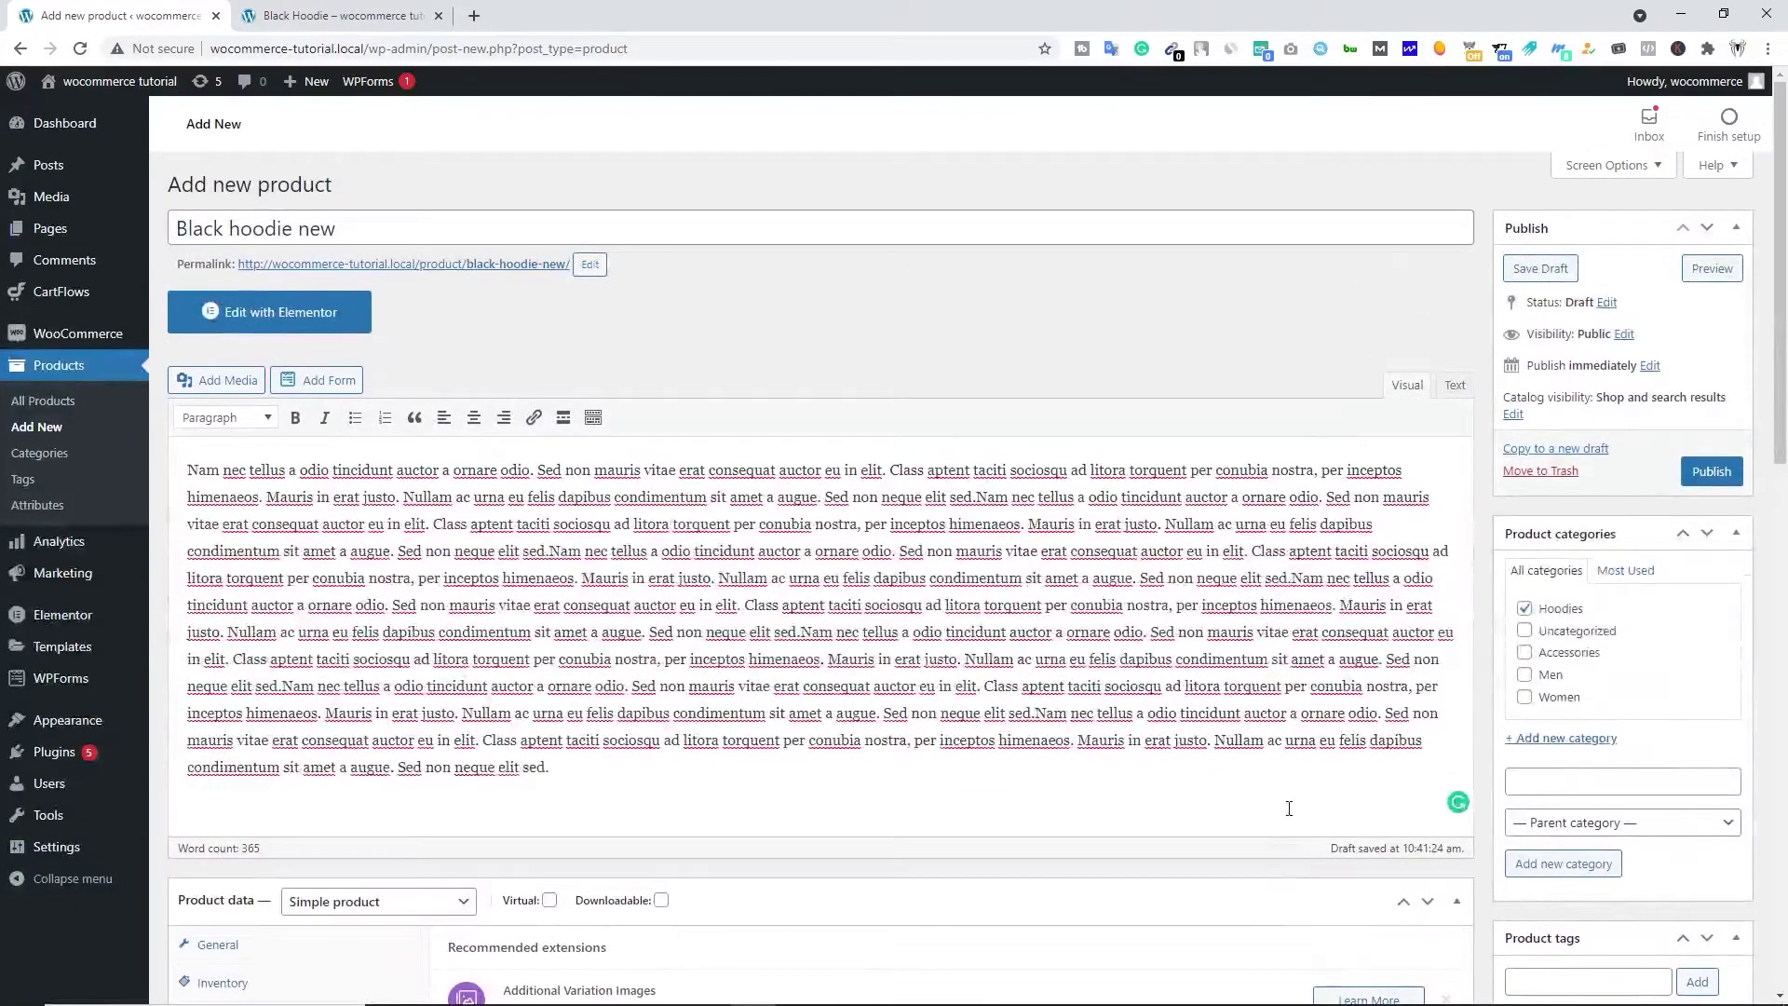
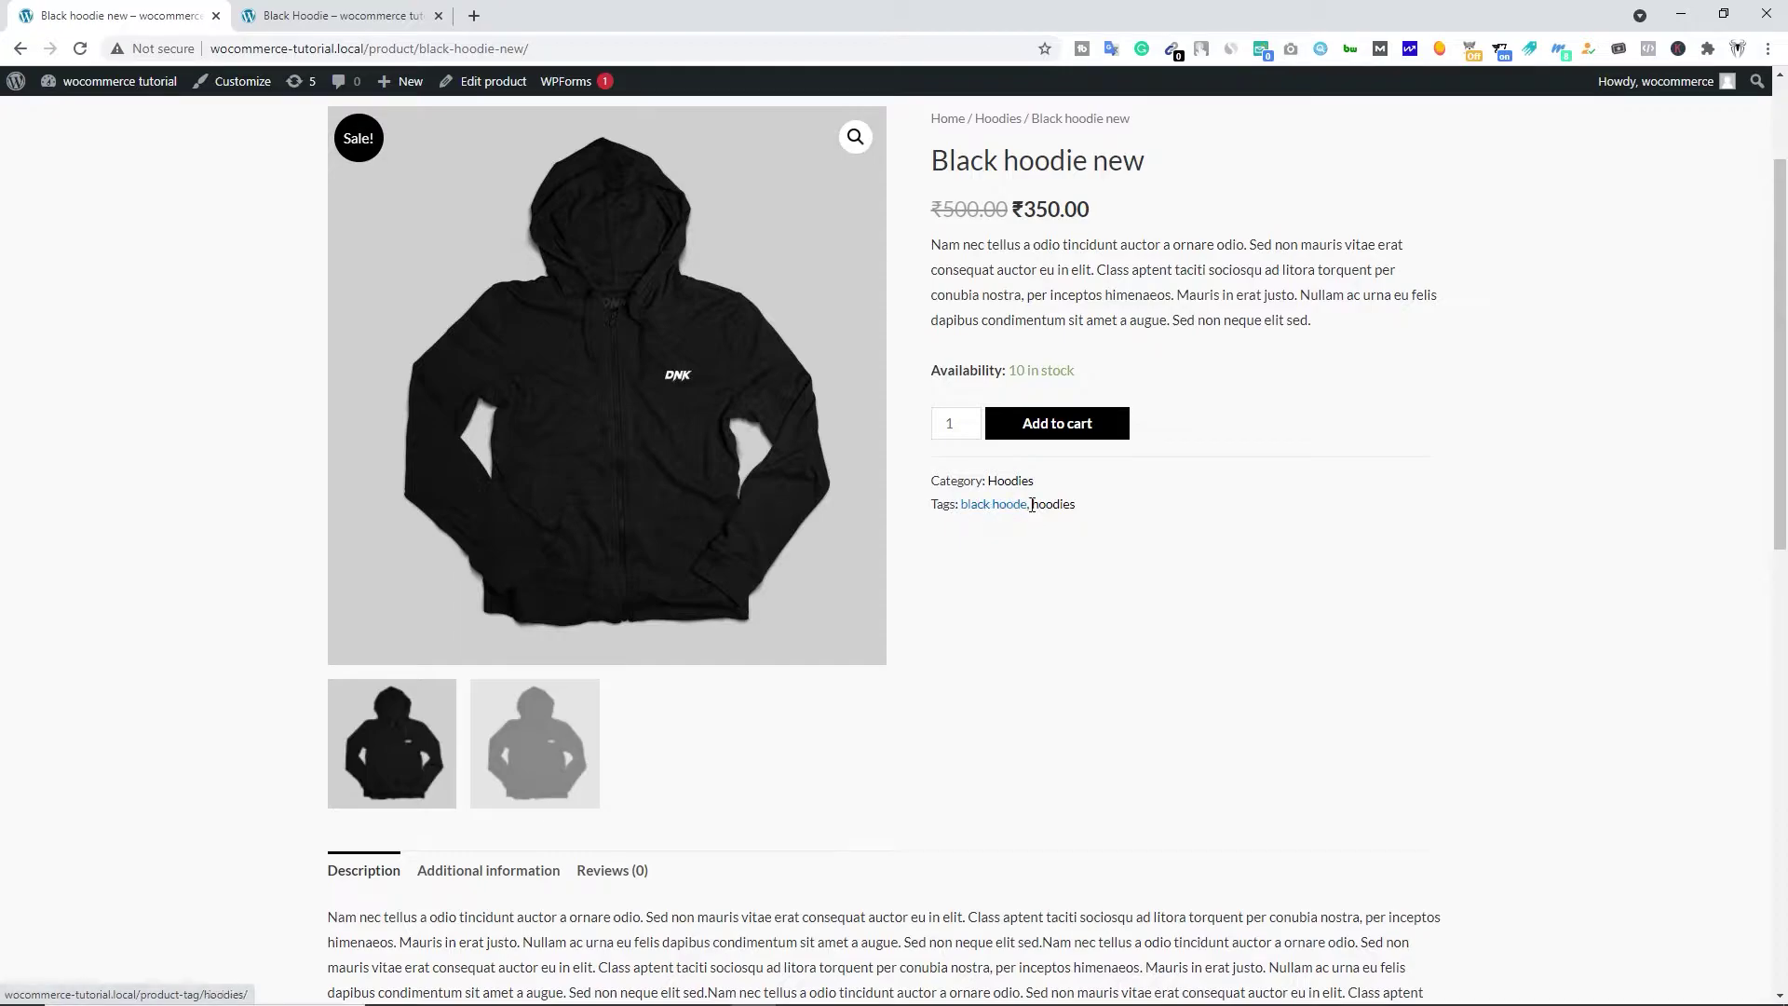
pyautogui.scroll(-2, 326, 617)
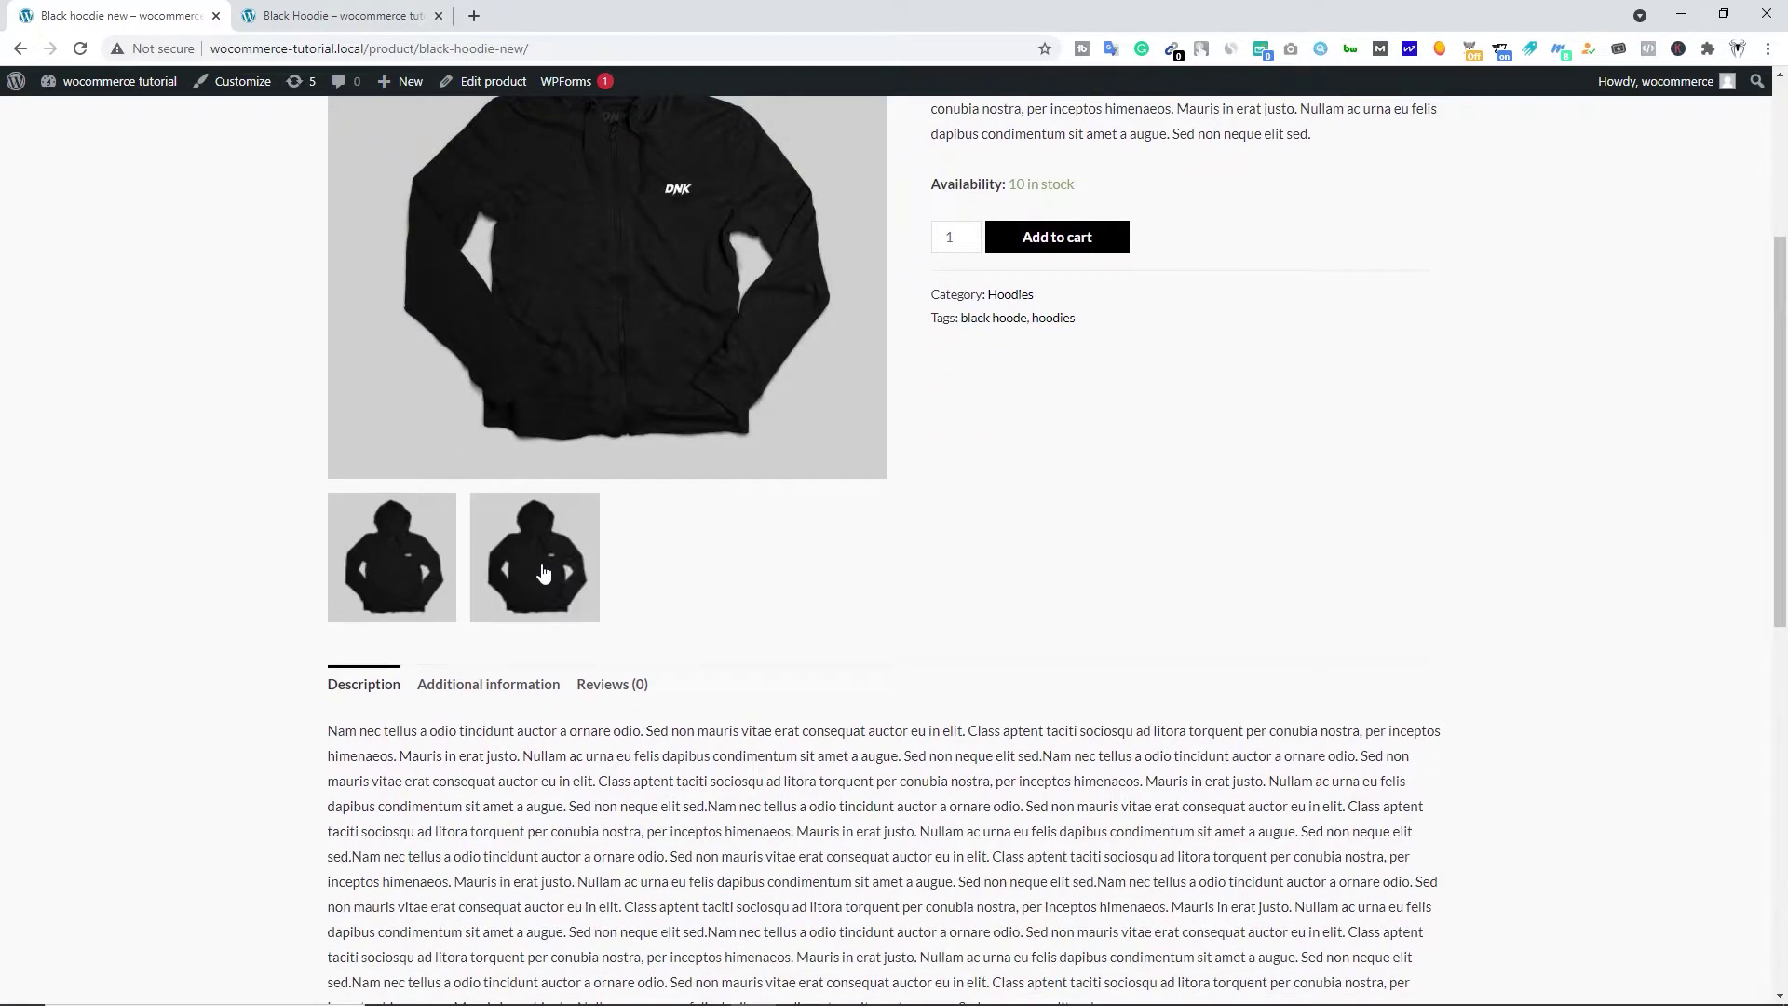
pyautogui.click(537, 564)
pyautogui.scroll(-2, 400, 577)
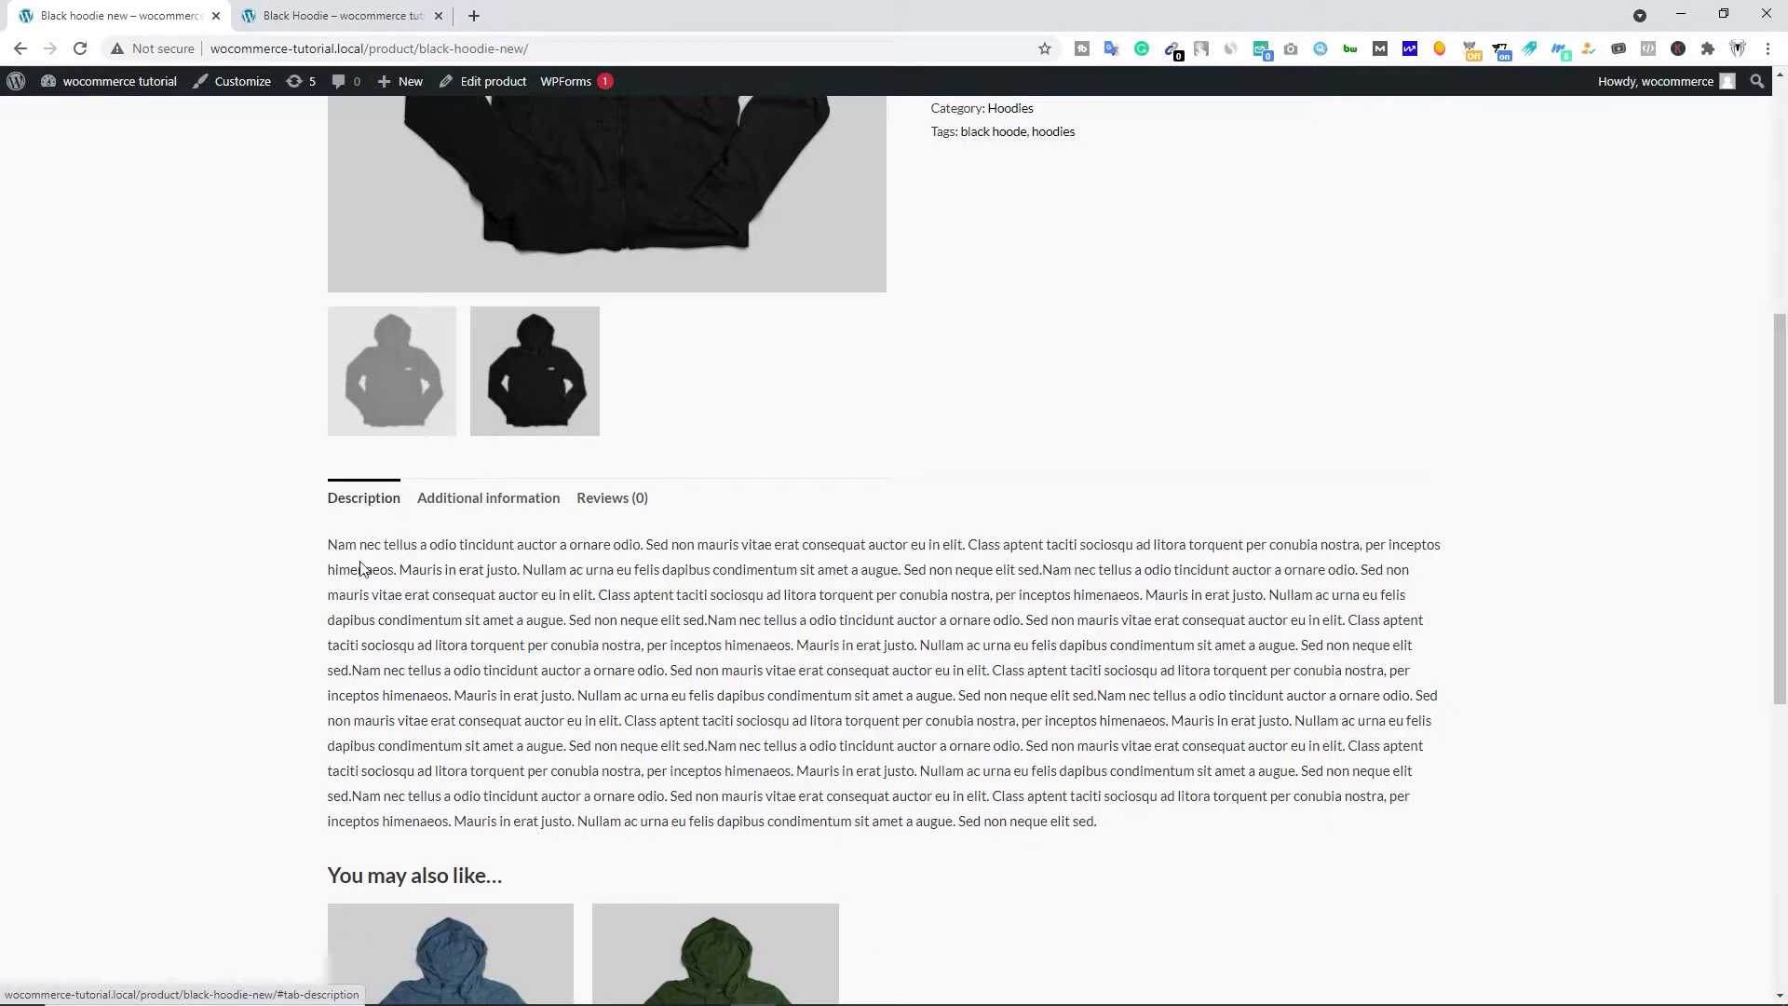
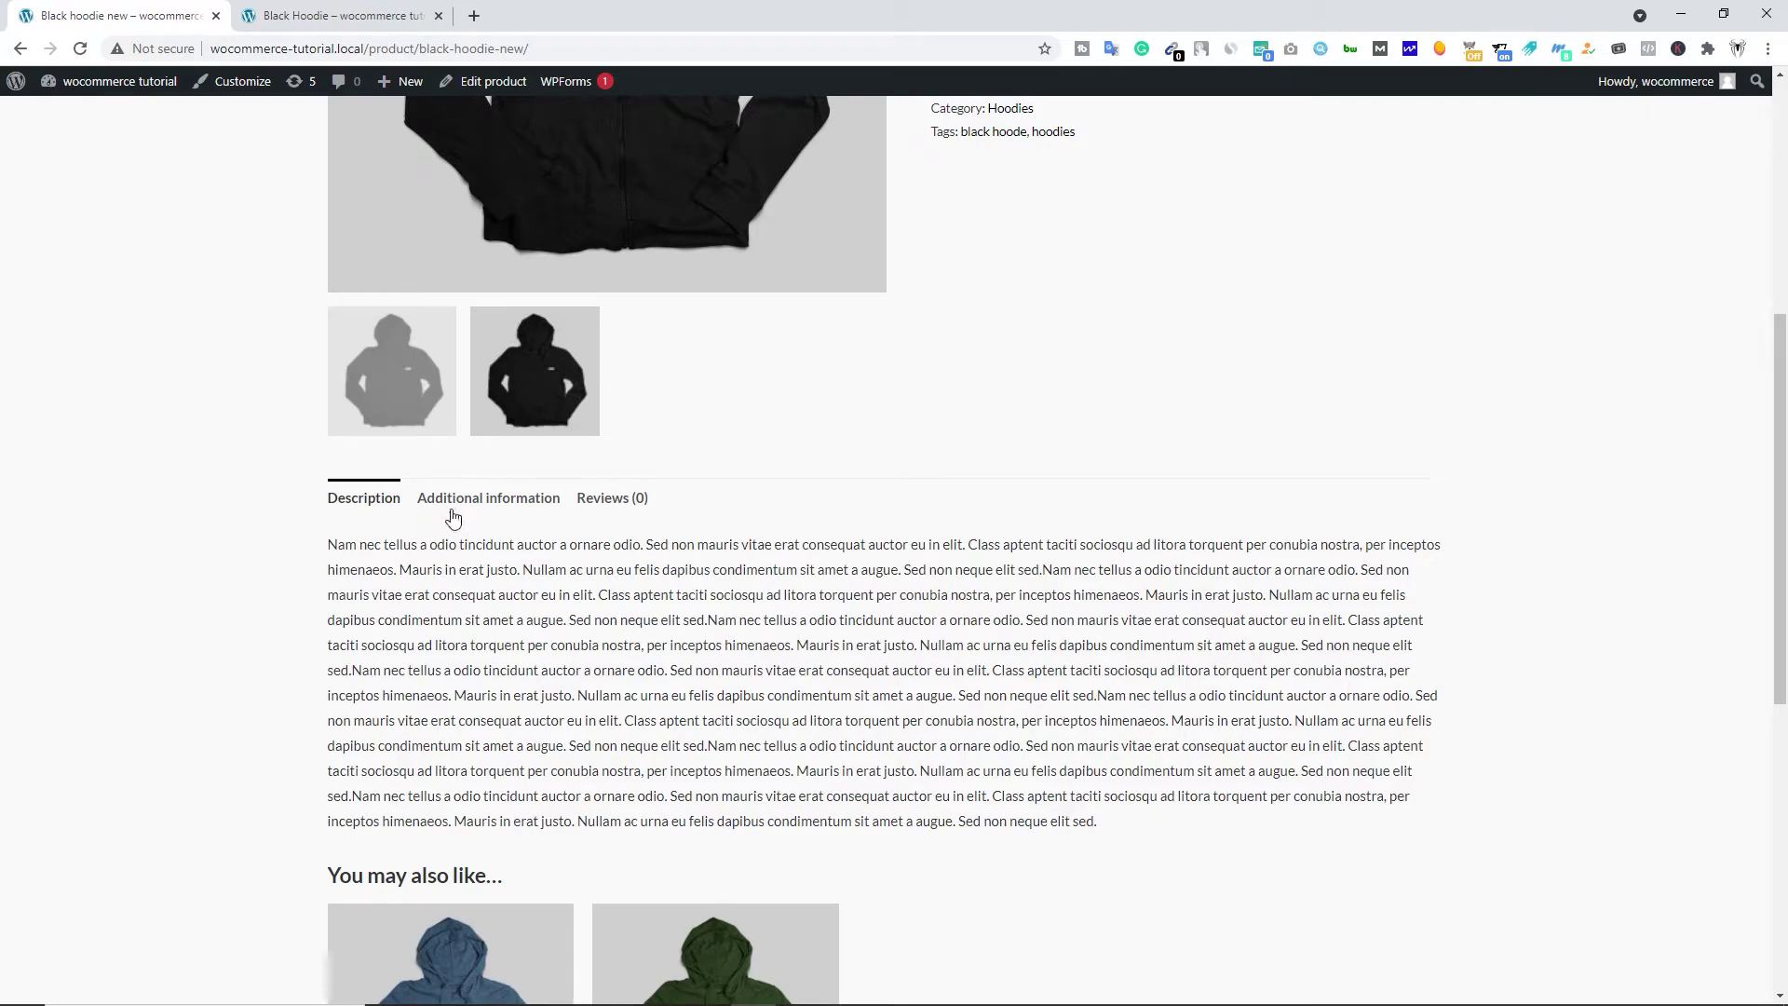
# Step: Examine the additional information, suggested products and reviews on the Black hoodie new page
pyautogui.click(489, 507)
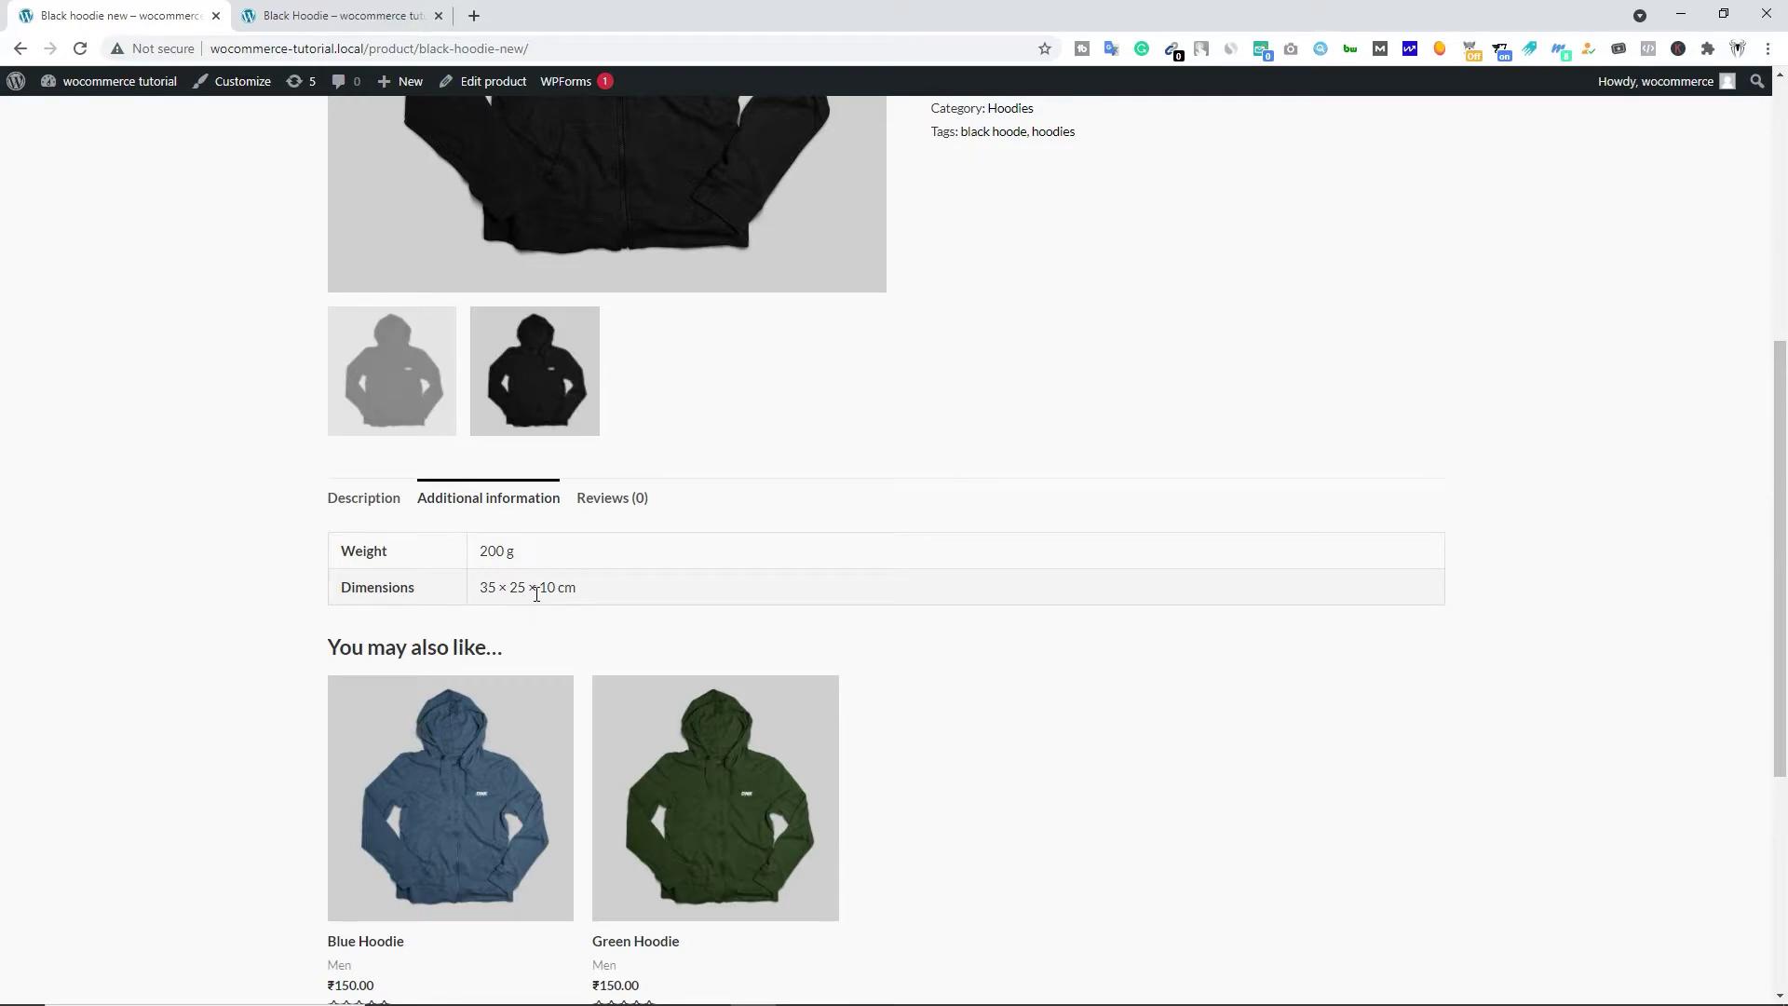
pyautogui.moveTo(480, 587); pyautogui.dragTo(548, 587)
pyautogui.scroll(-2, 699, 556)
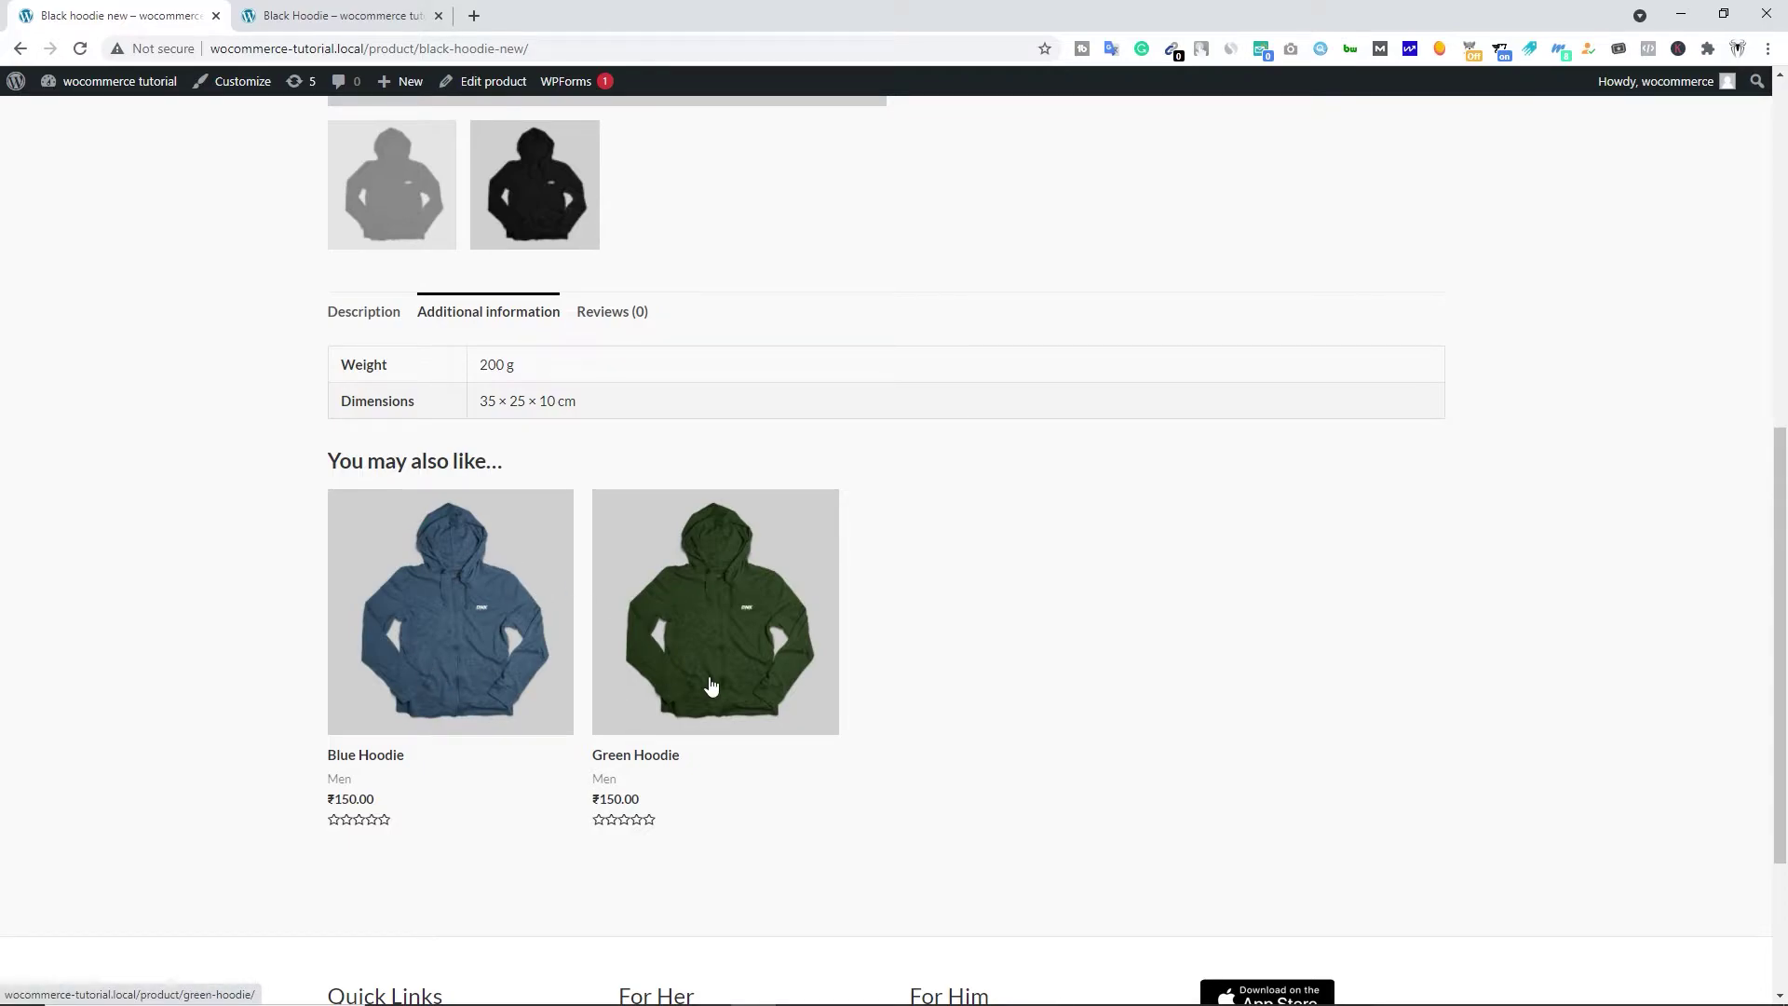
pyautogui.click(616, 317)
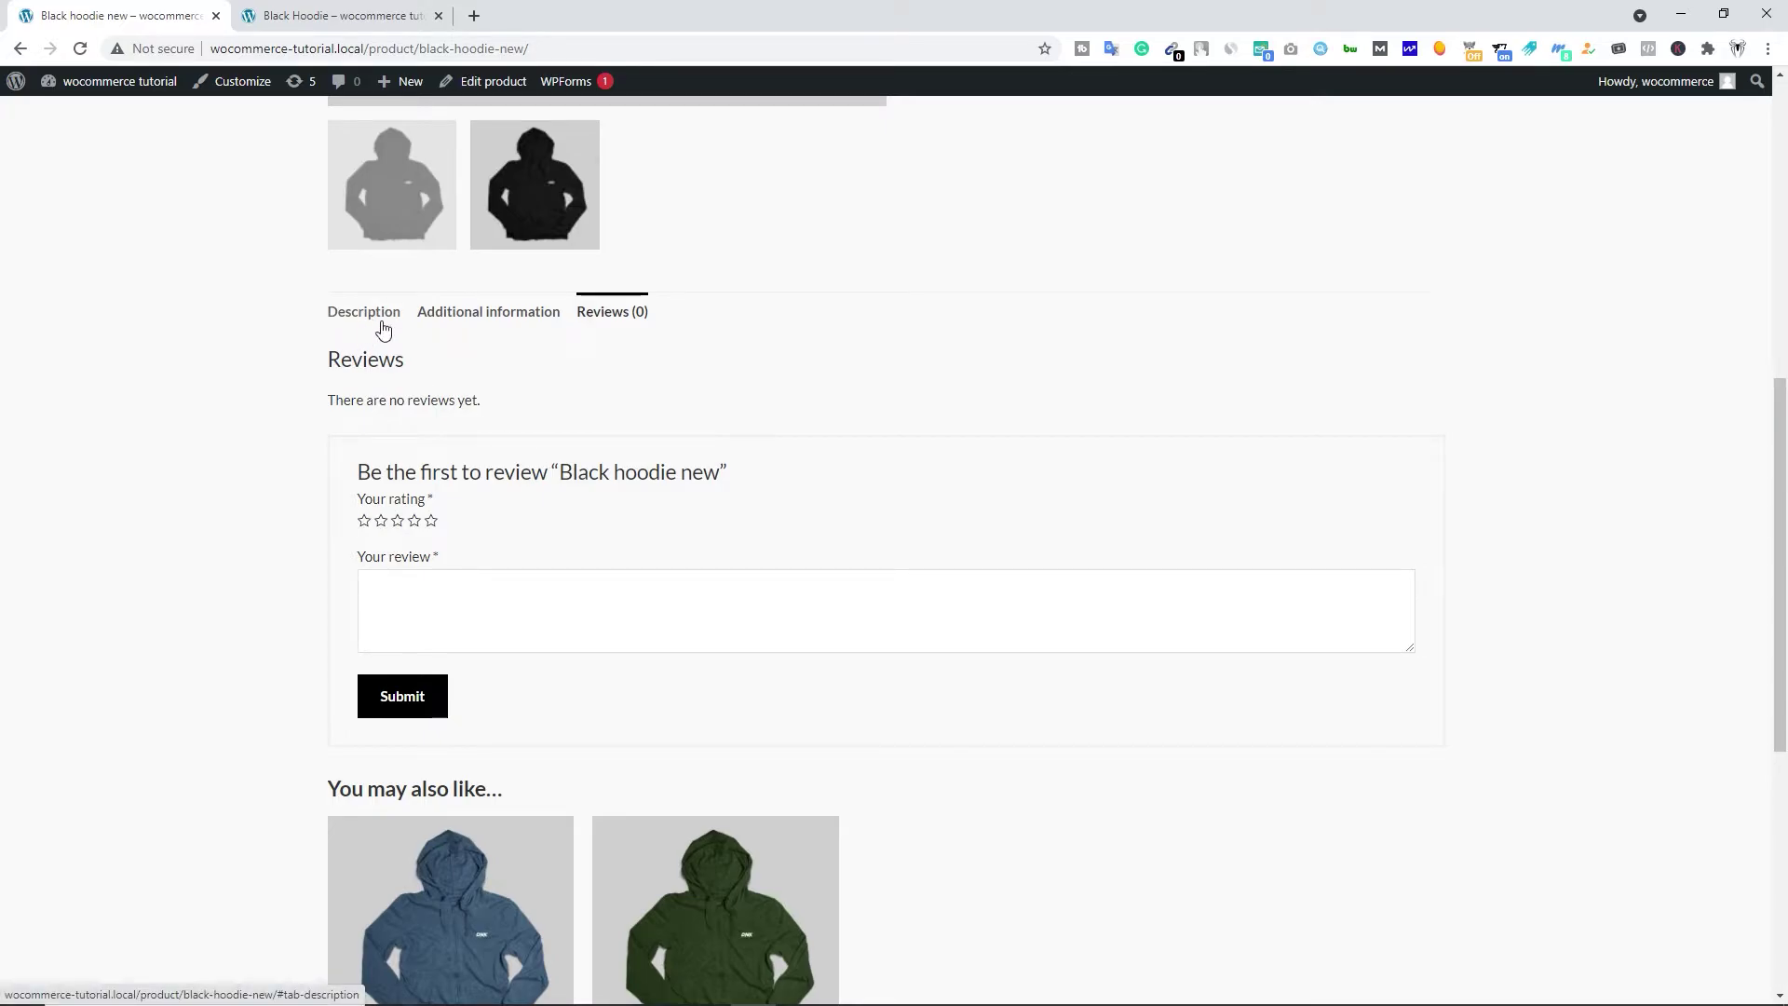
pyautogui.scroll(-1, 688, 480)
pyautogui.scroll(3, 688, 480)
# Step: Check the additional information of the existing Black Hoodie product for comparison, and return to its description
pyautogui.click(448, 25)
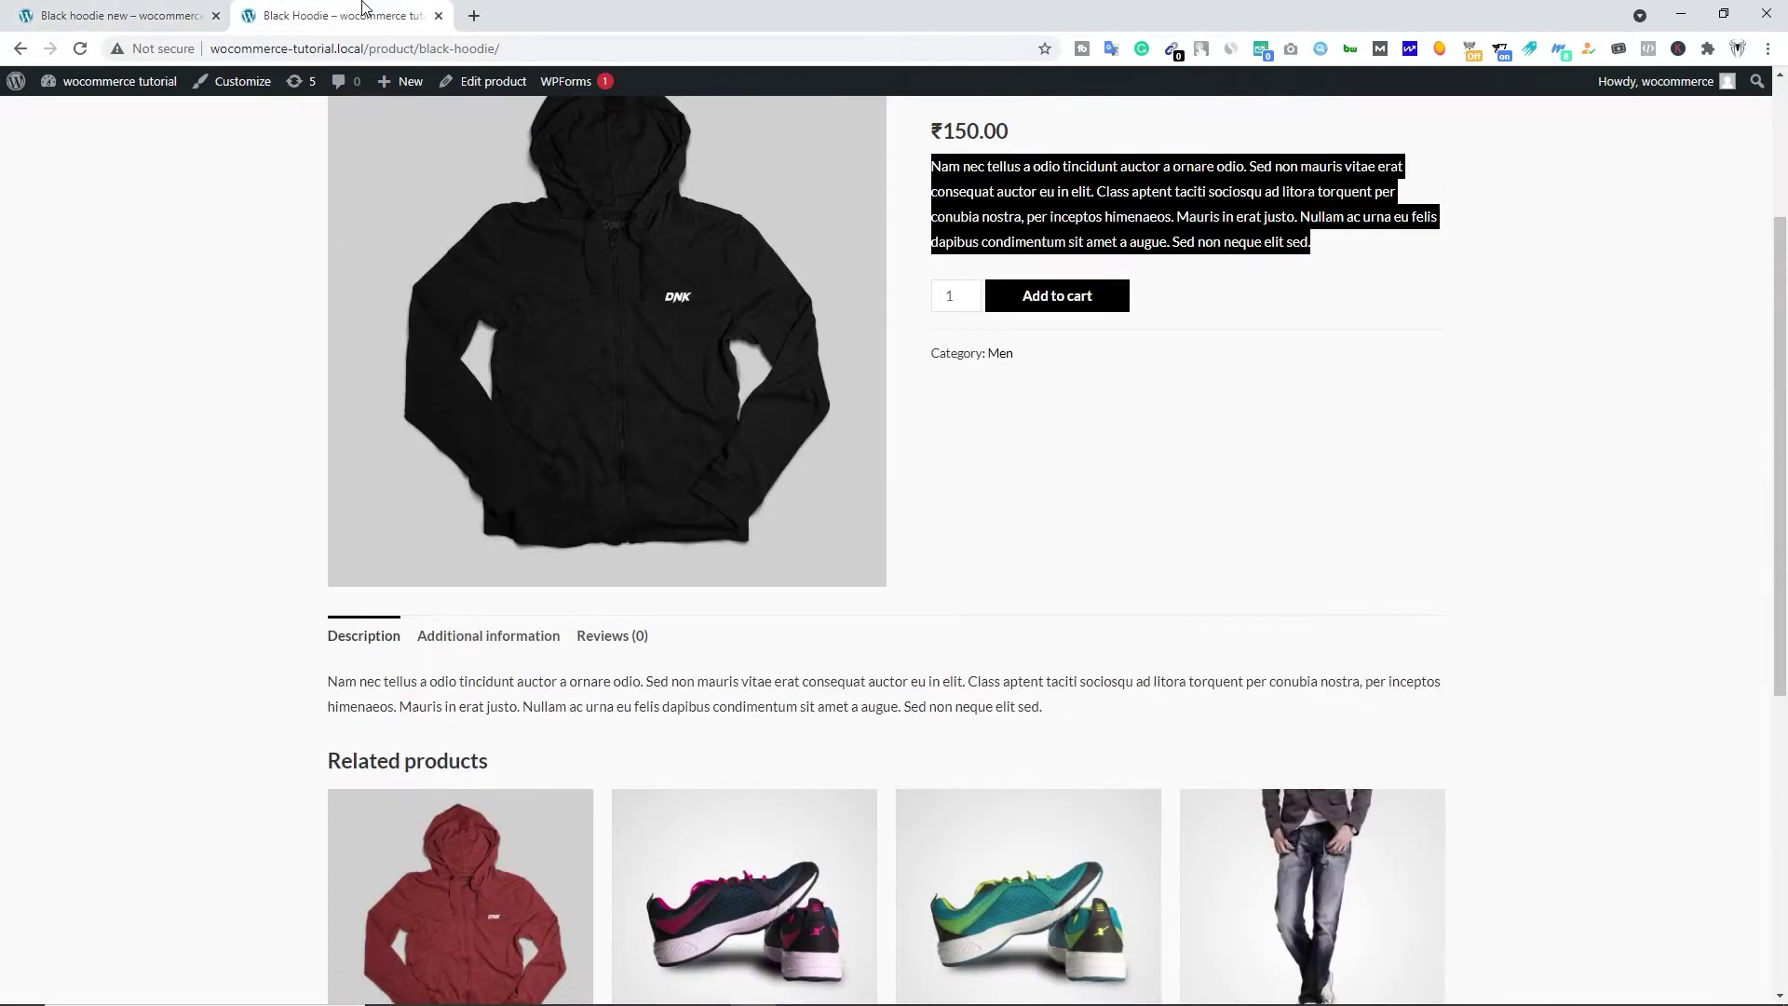
pyautogui.click(478, 645)
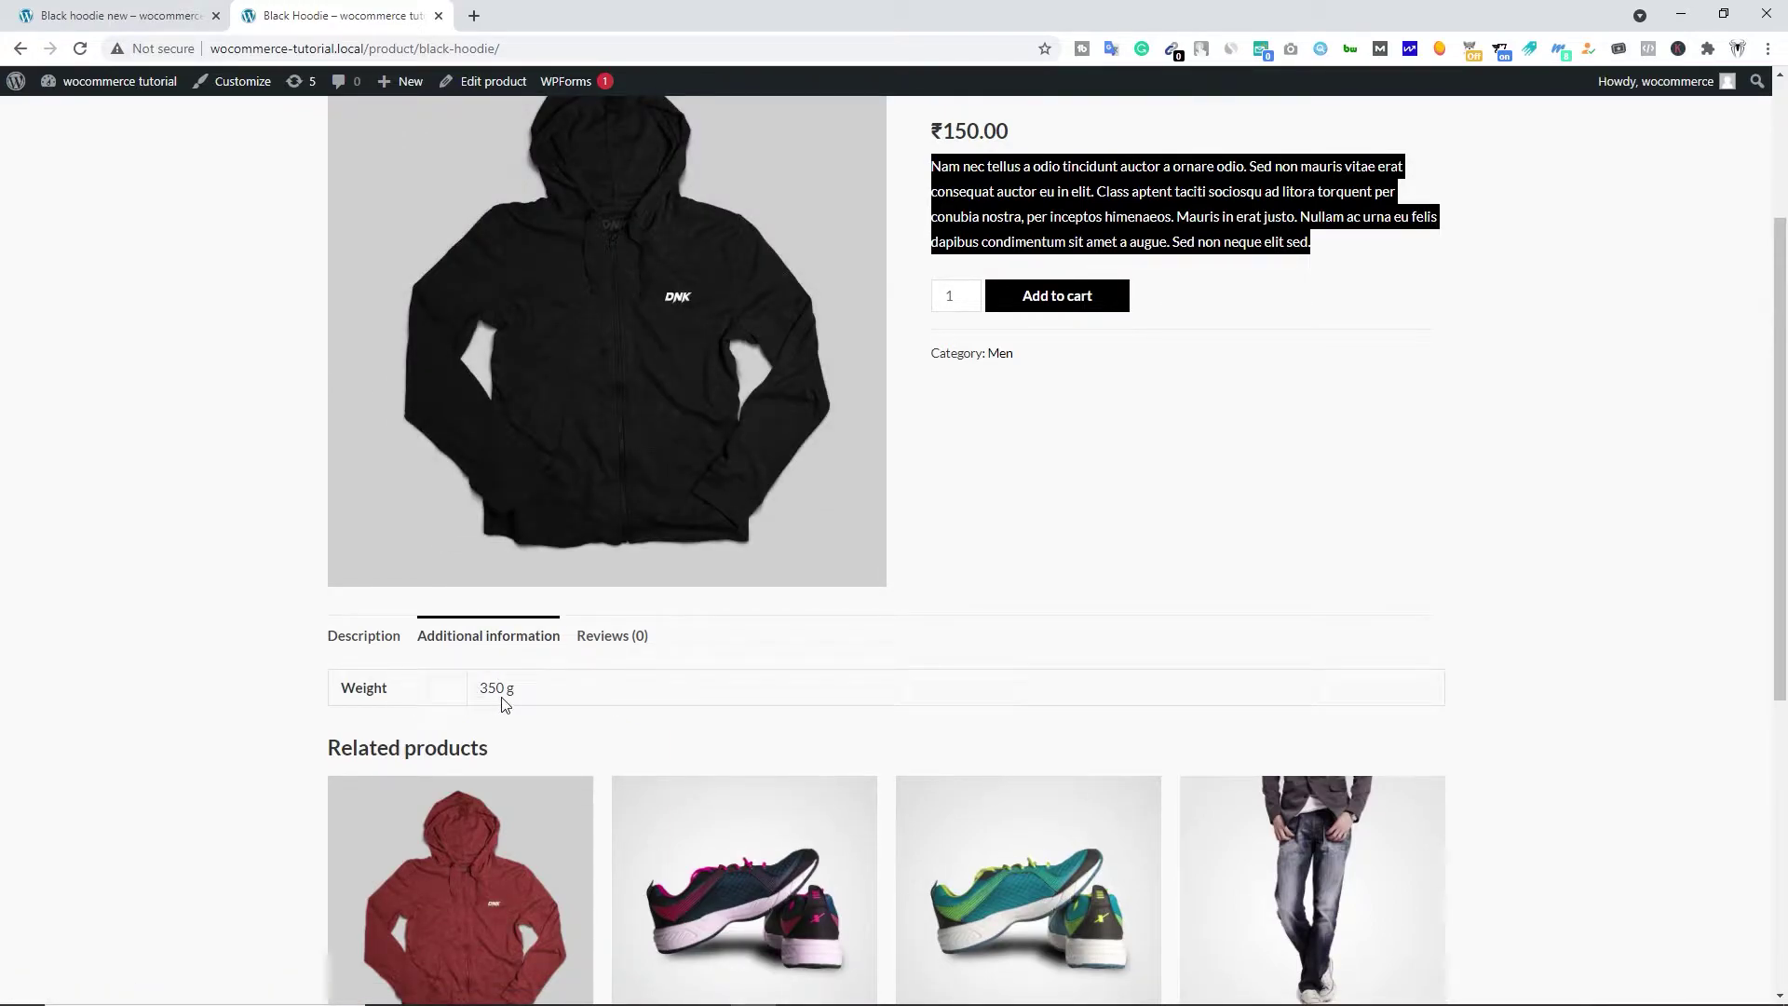
pyautogui.moveTo(531, 687); pyautogui.dragTo(480, 692)
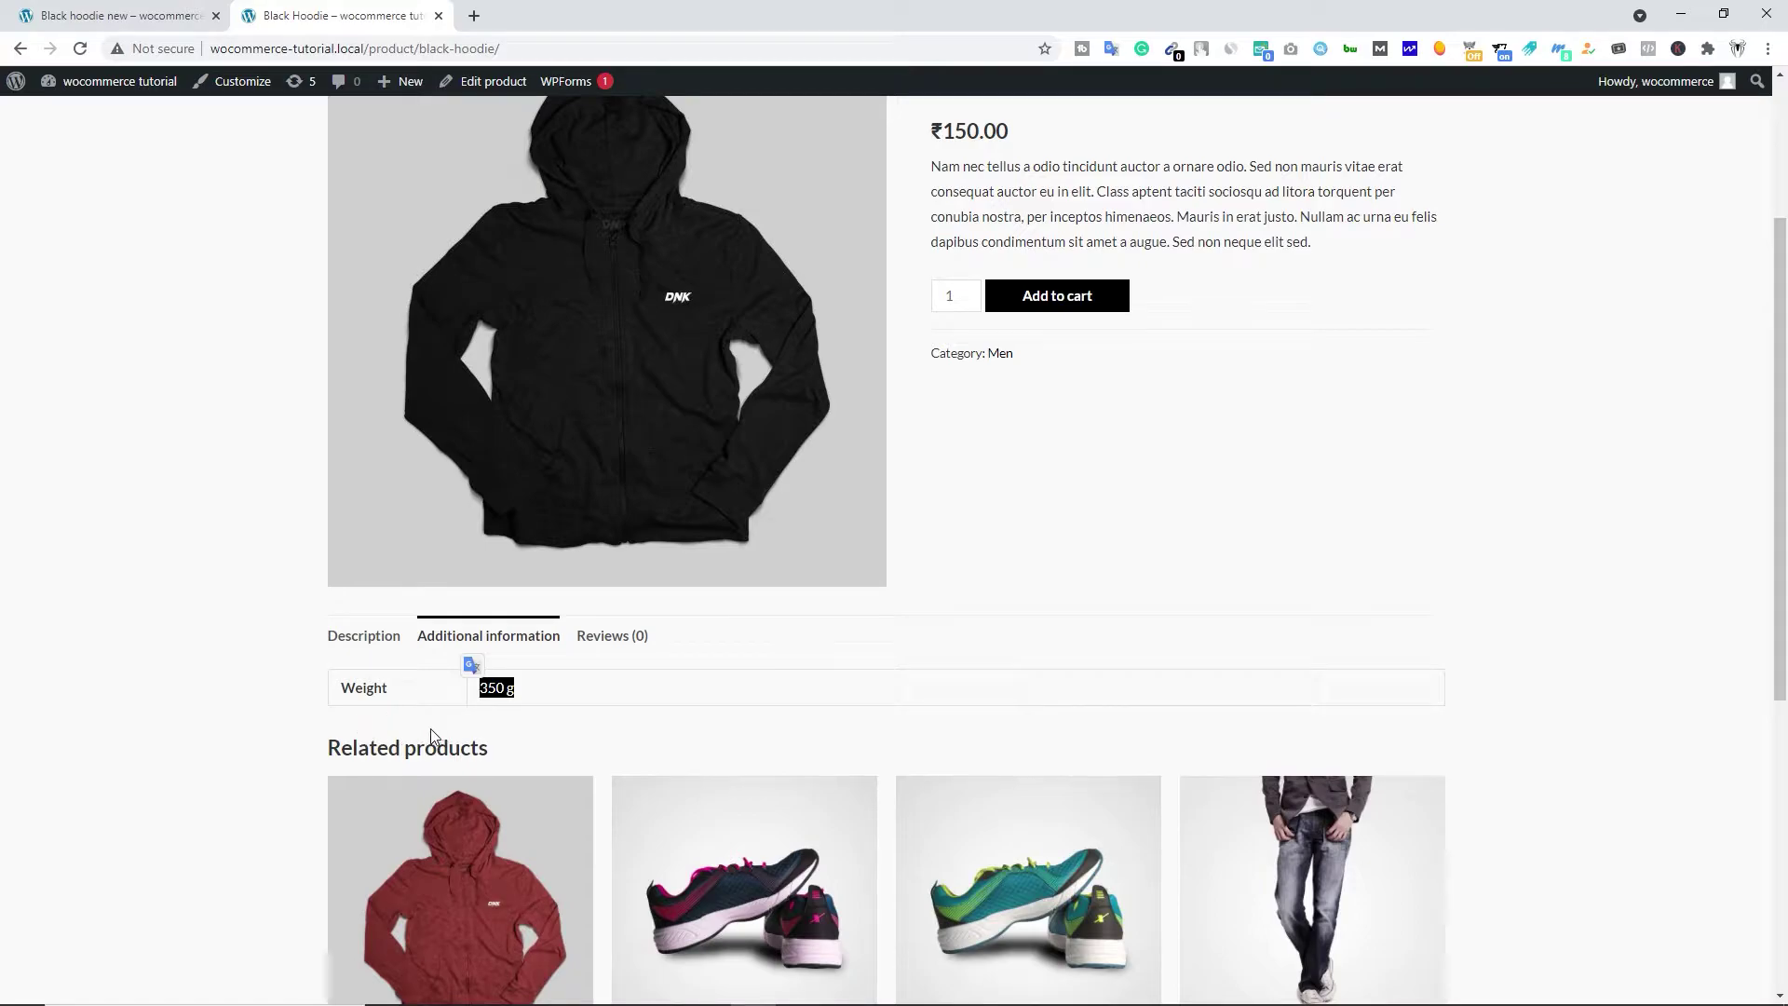
pyautogui.click(349, 636)
# Step: Review the weight and dimensions in the additional information of the Black hoodie new product page
pyautogui.click(121, 16)
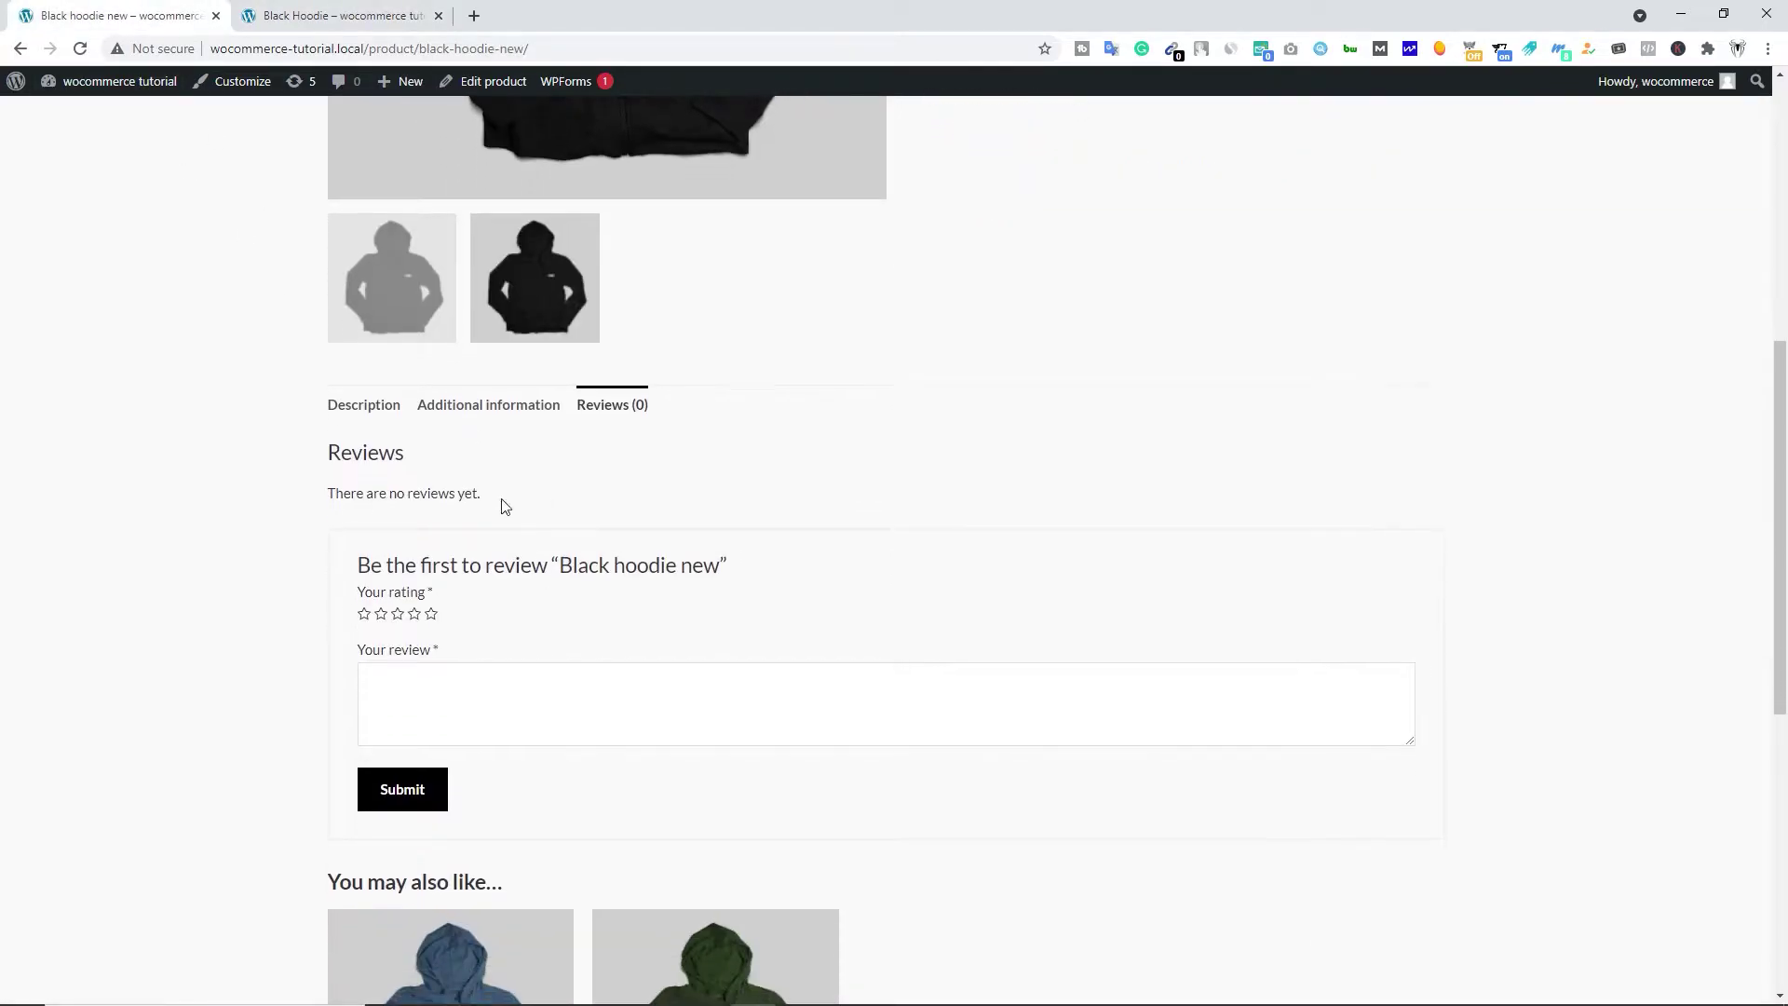
pyautogui.click(481, 404)
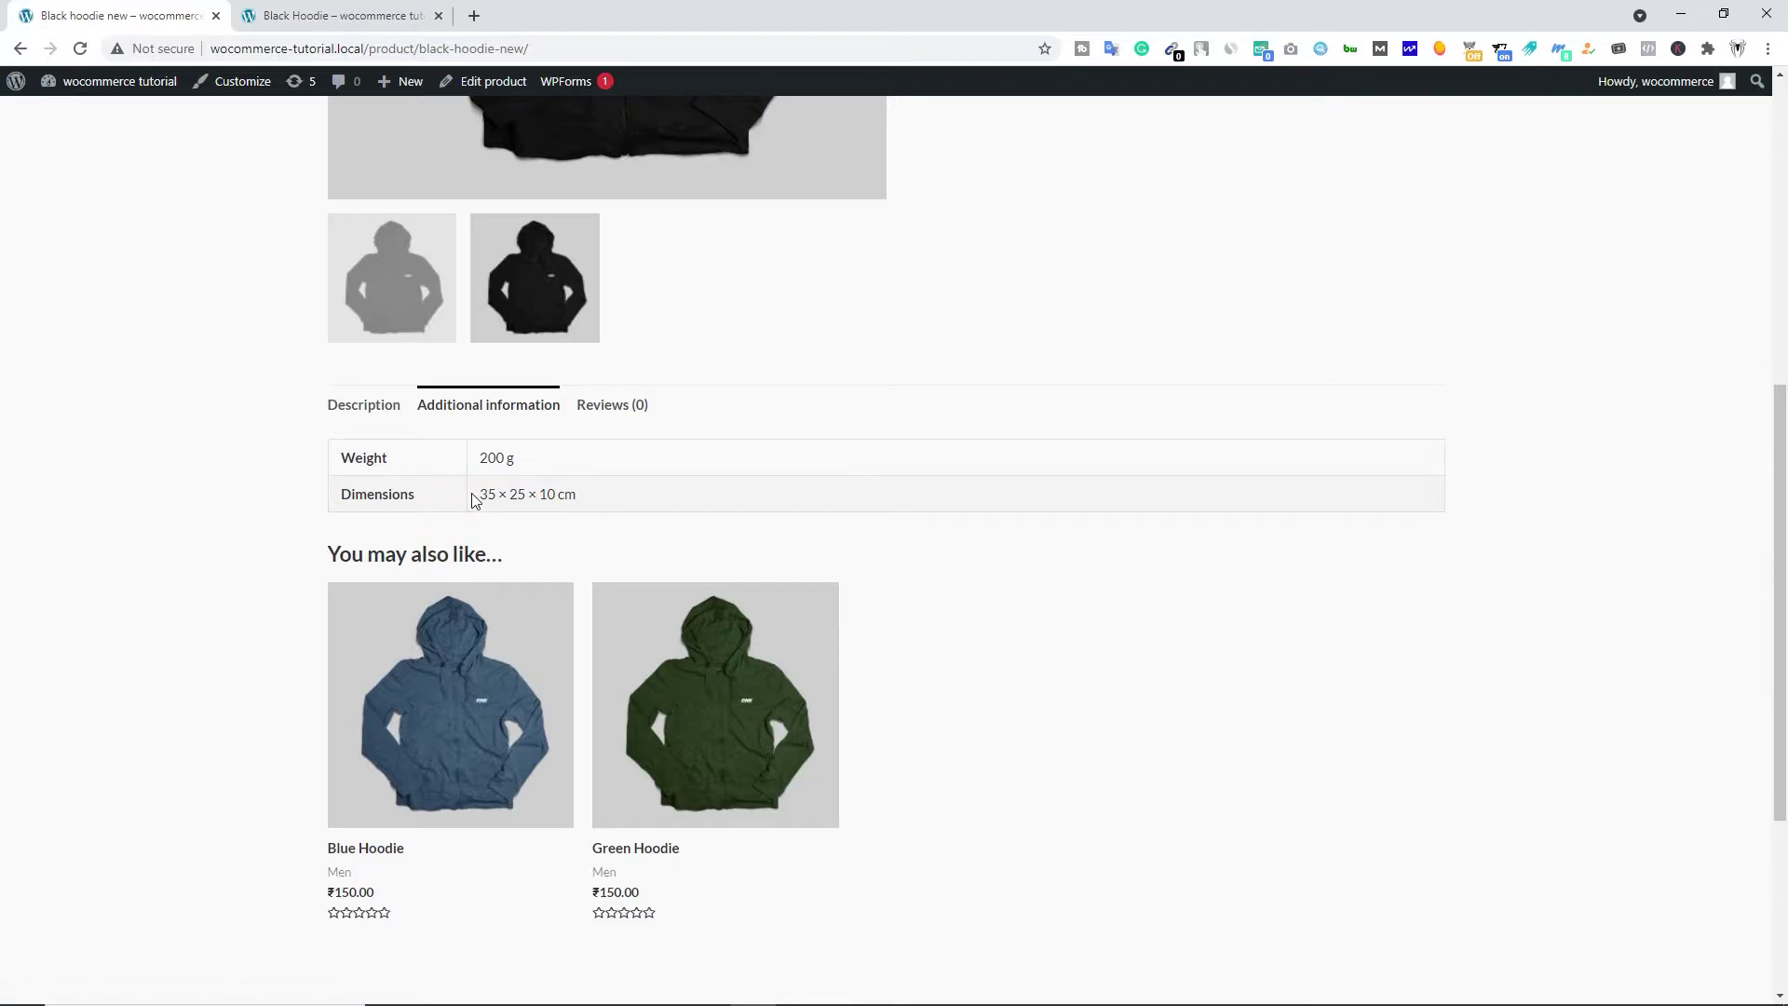
pyautogui.moveTo(473, 501); pyautogui.dragTo(589, 503)
pyautogui.scroll(7, 589, 507)
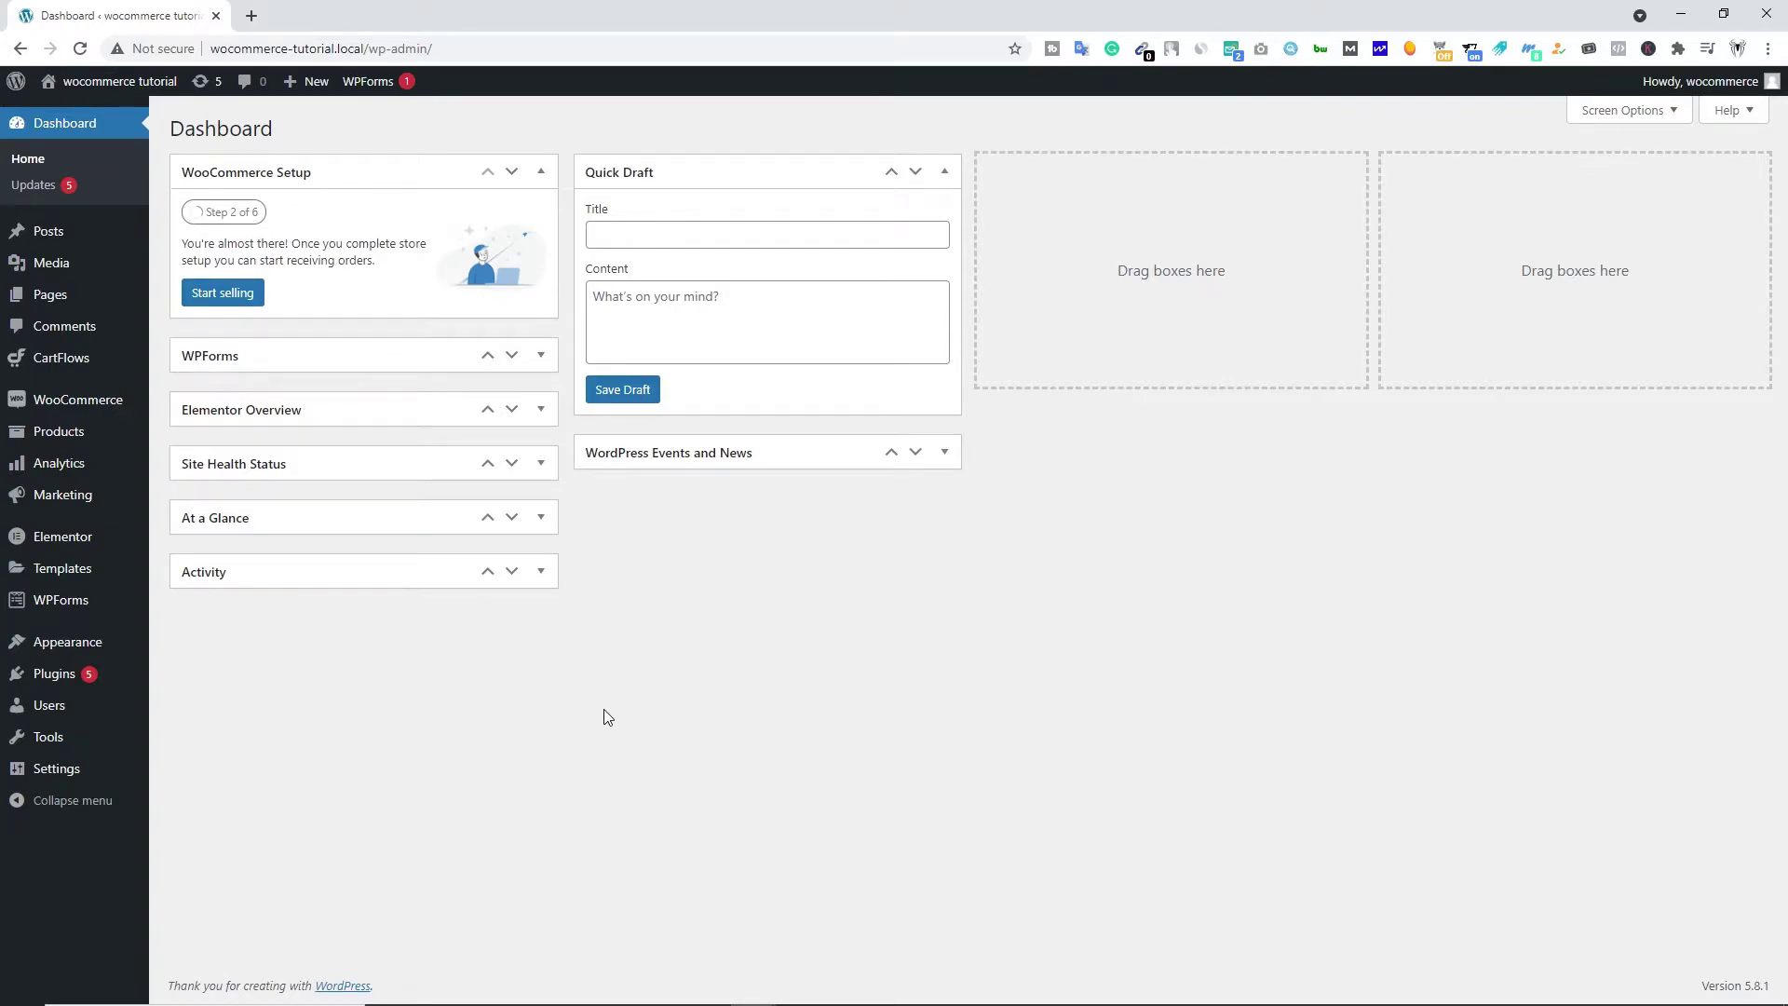
# Step: Start a new product named "Hoodie Black and Blue" and fill its main description with the "Nam nec tellus" placeholder text
pyautogui.moveTo(84, 434)
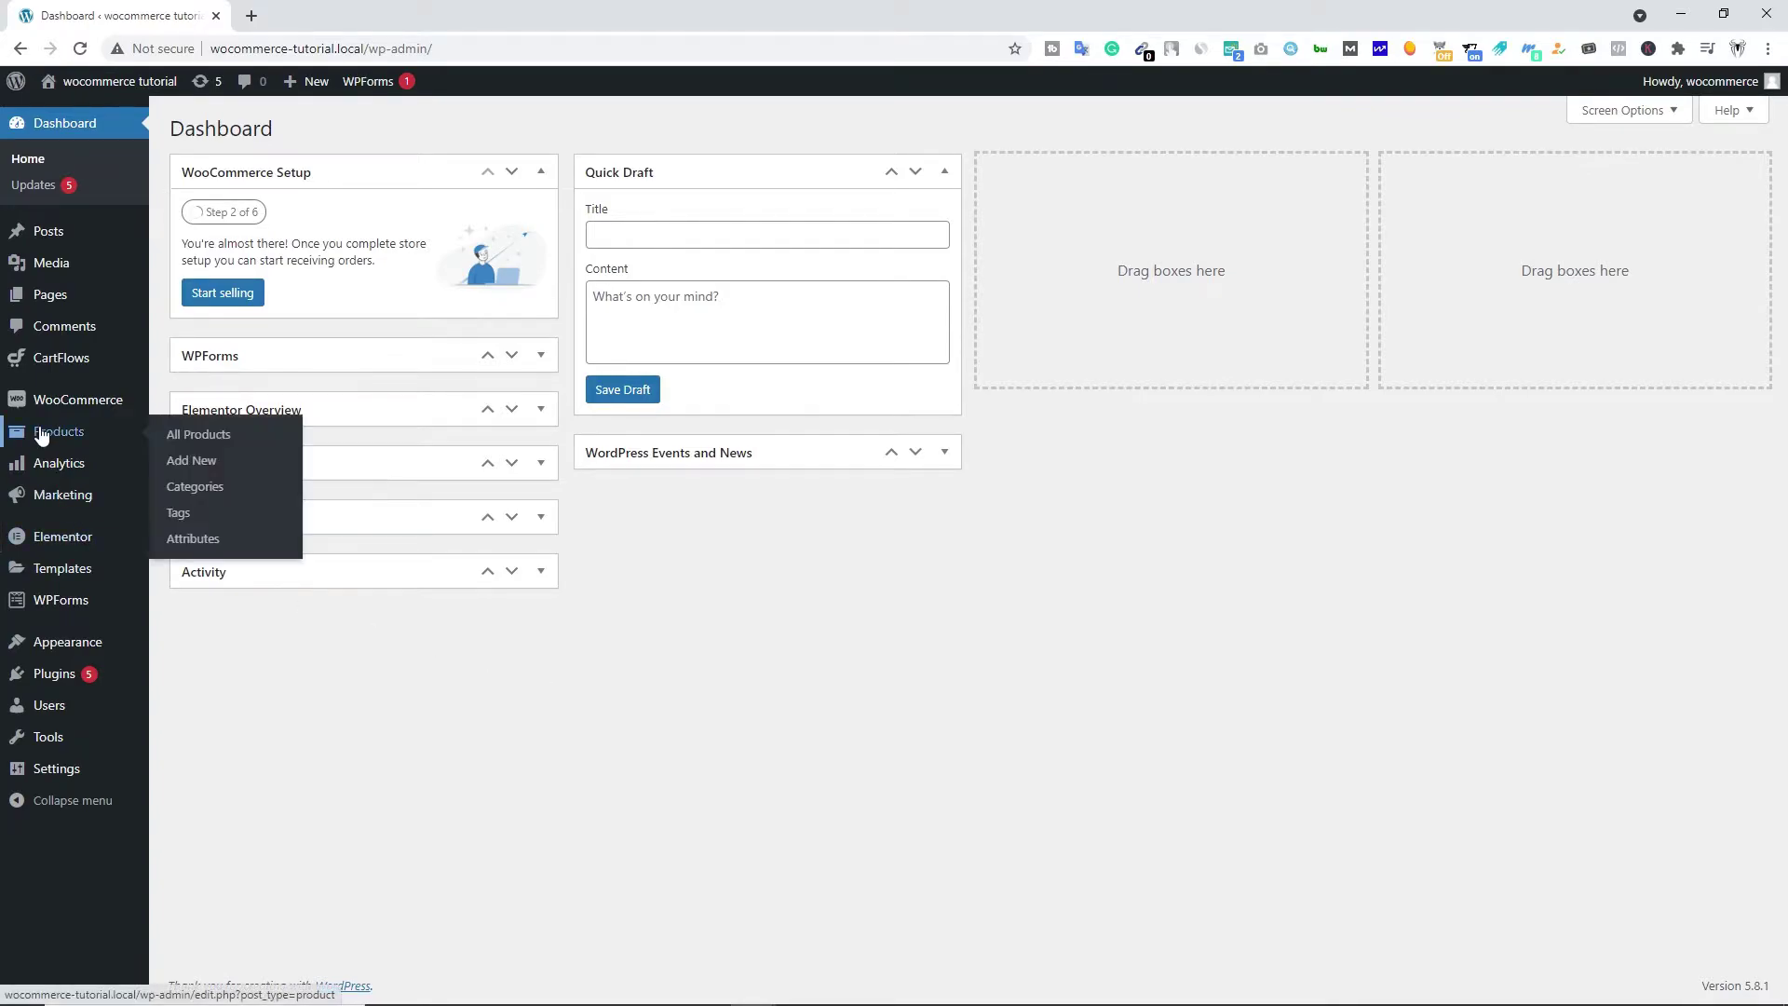
pyautogui.click(202, 460)
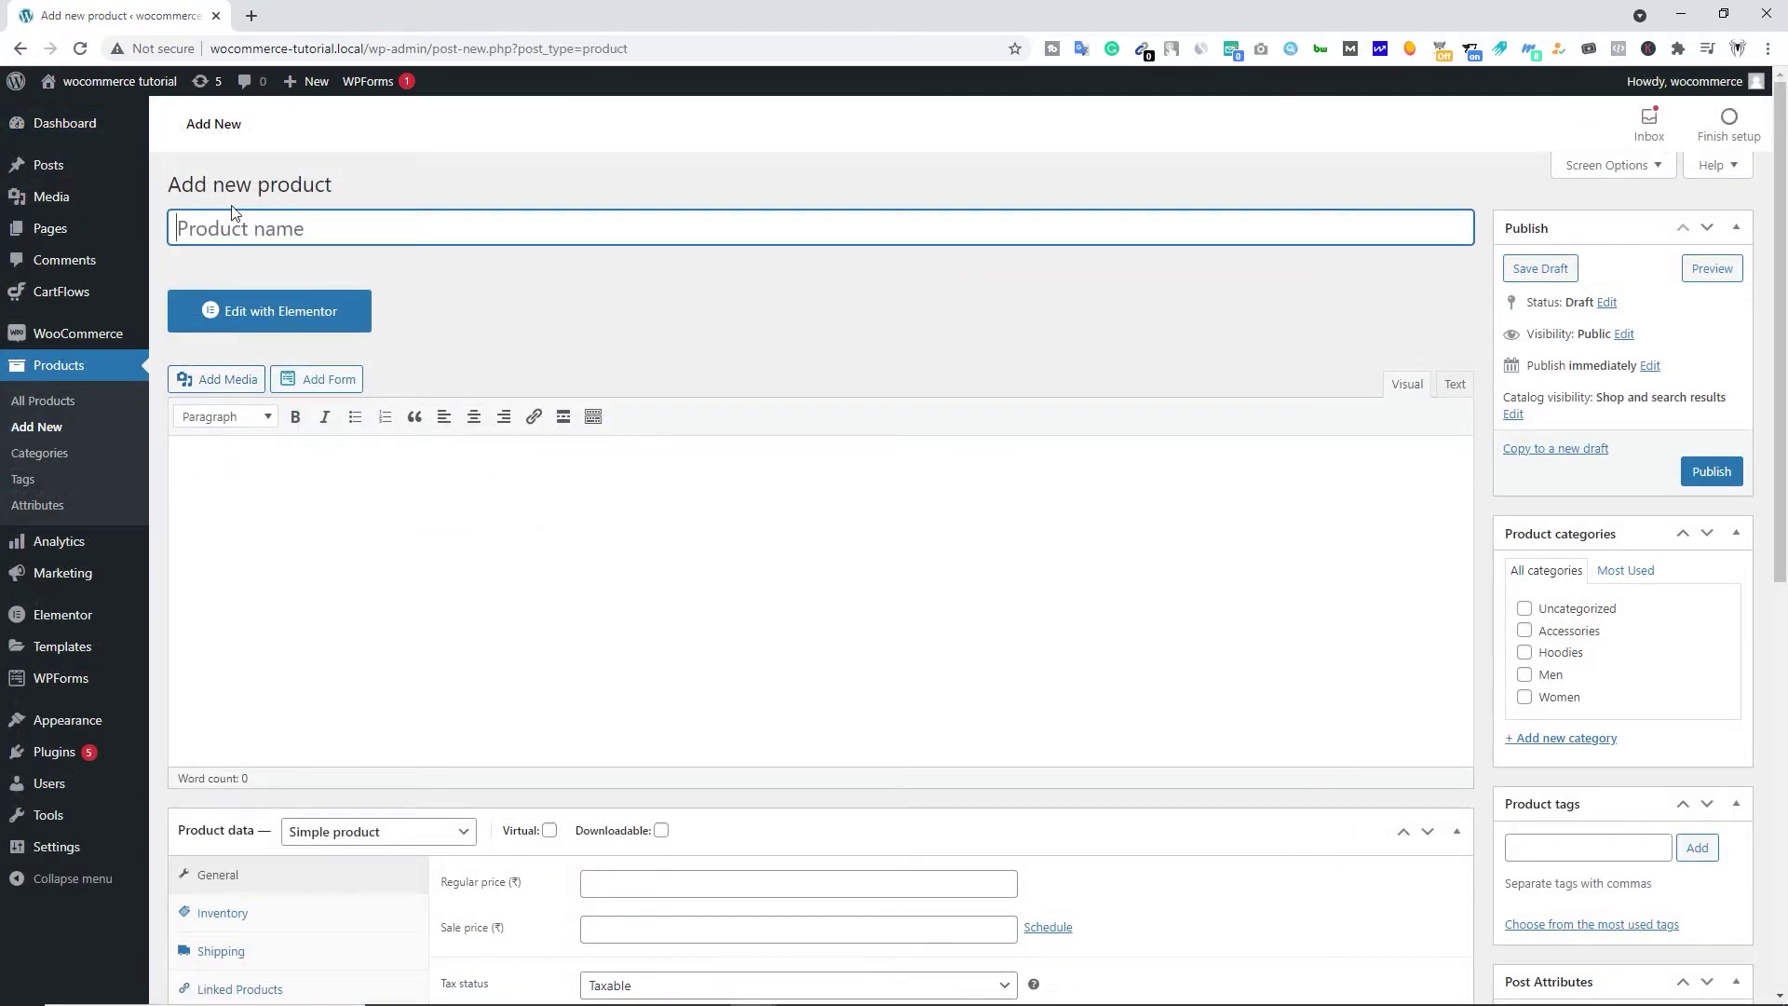
pyautogui.write('Hoodie Black')
pyautogui.scroll(-1, 420, 354)
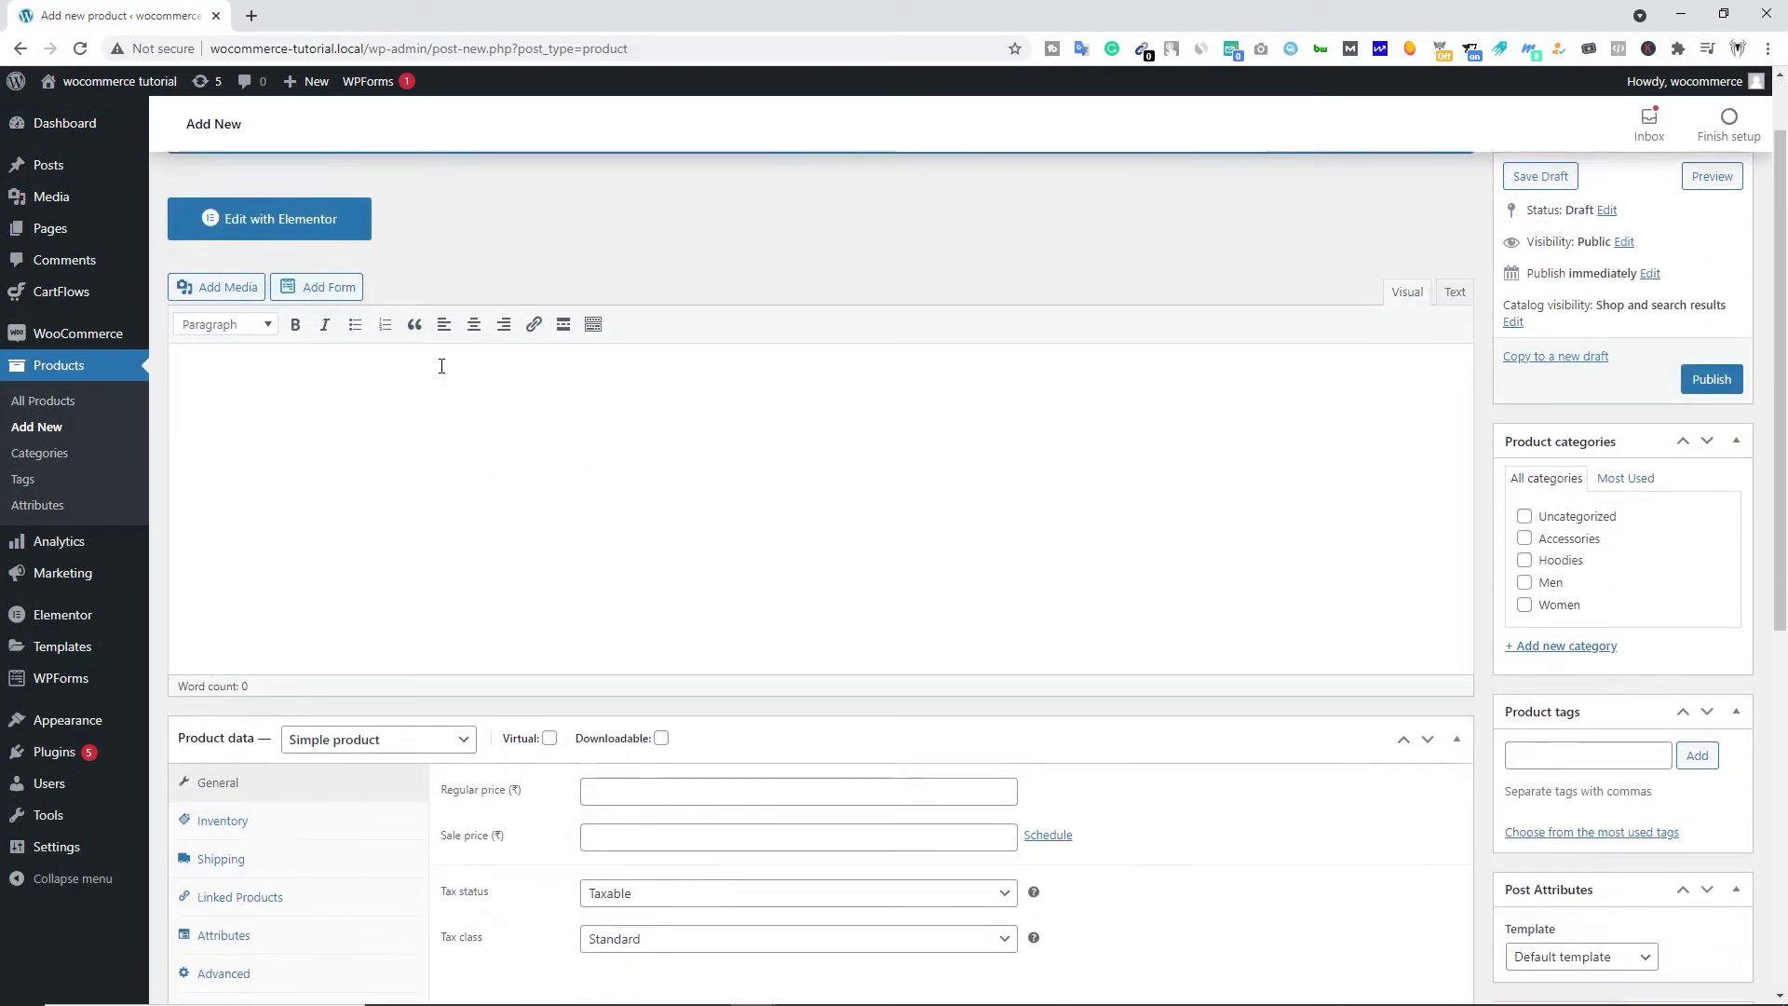
pyautogui.click(350, 390)
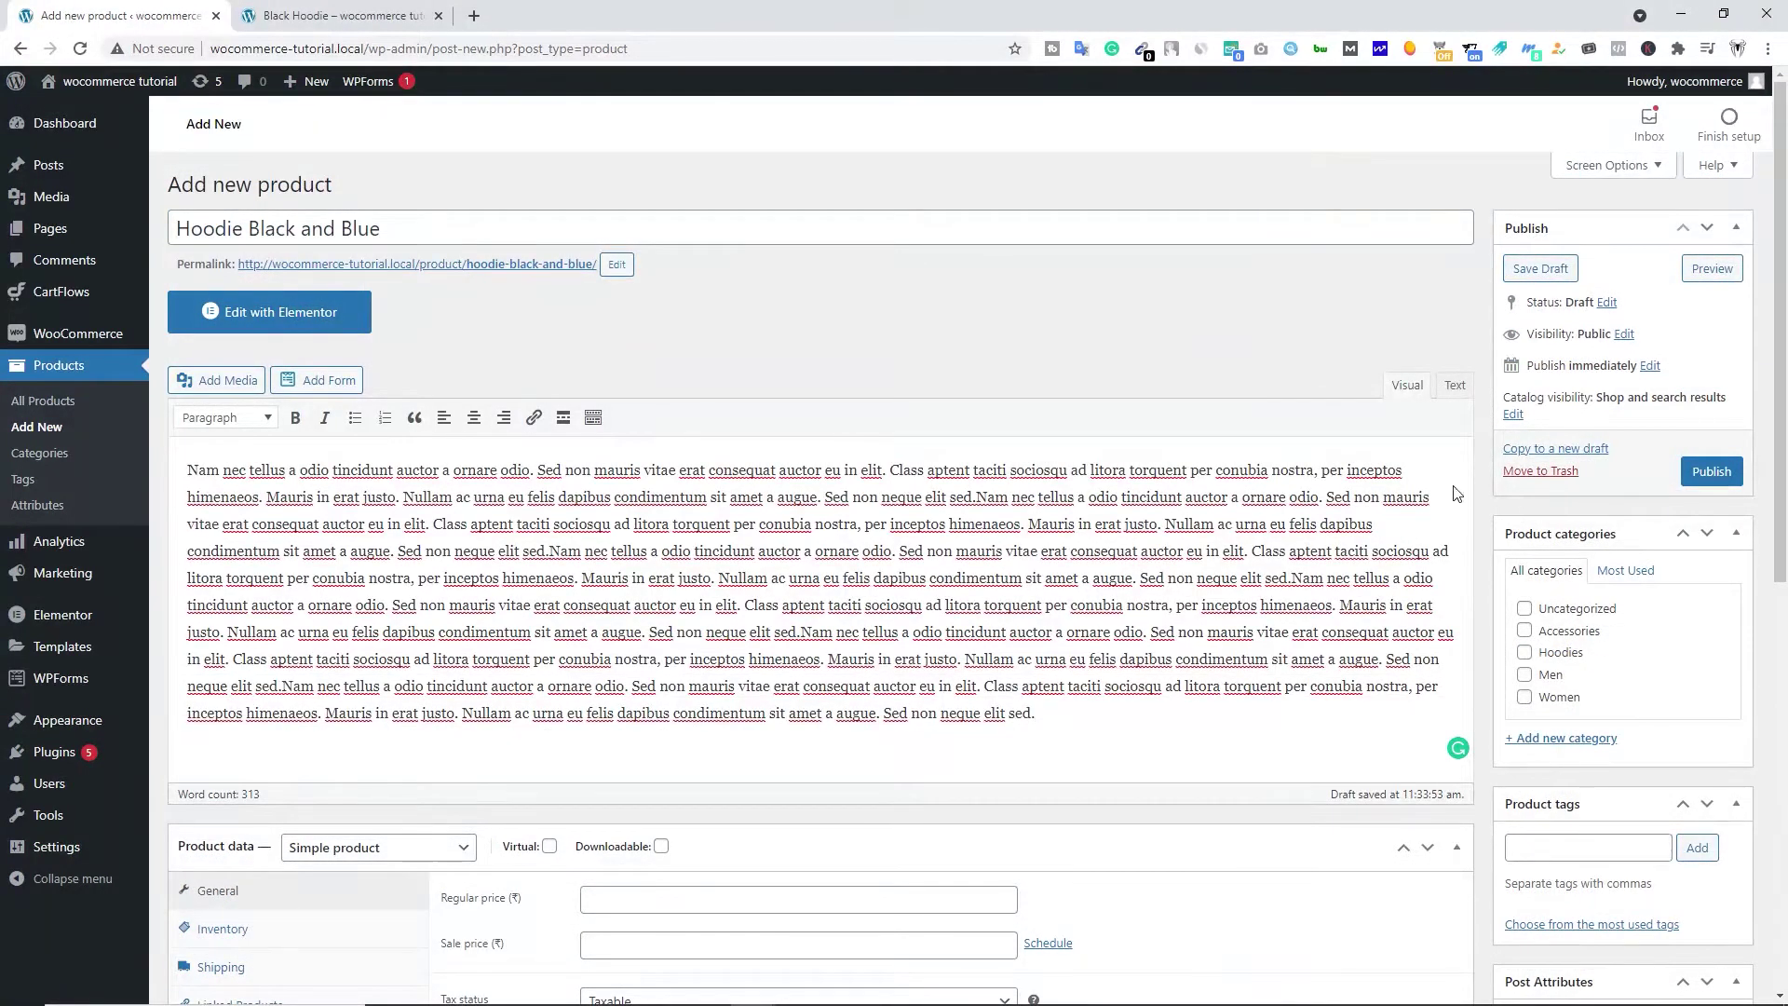
# Step: Assign the product to the Hoodies category and add the tags "Black hoodie" and "Blue hoodie"
pyautogui.click(1526, 656)
pyautogui.scroll(-1, 1187, 642)
pyautogui.click(1547, 753)
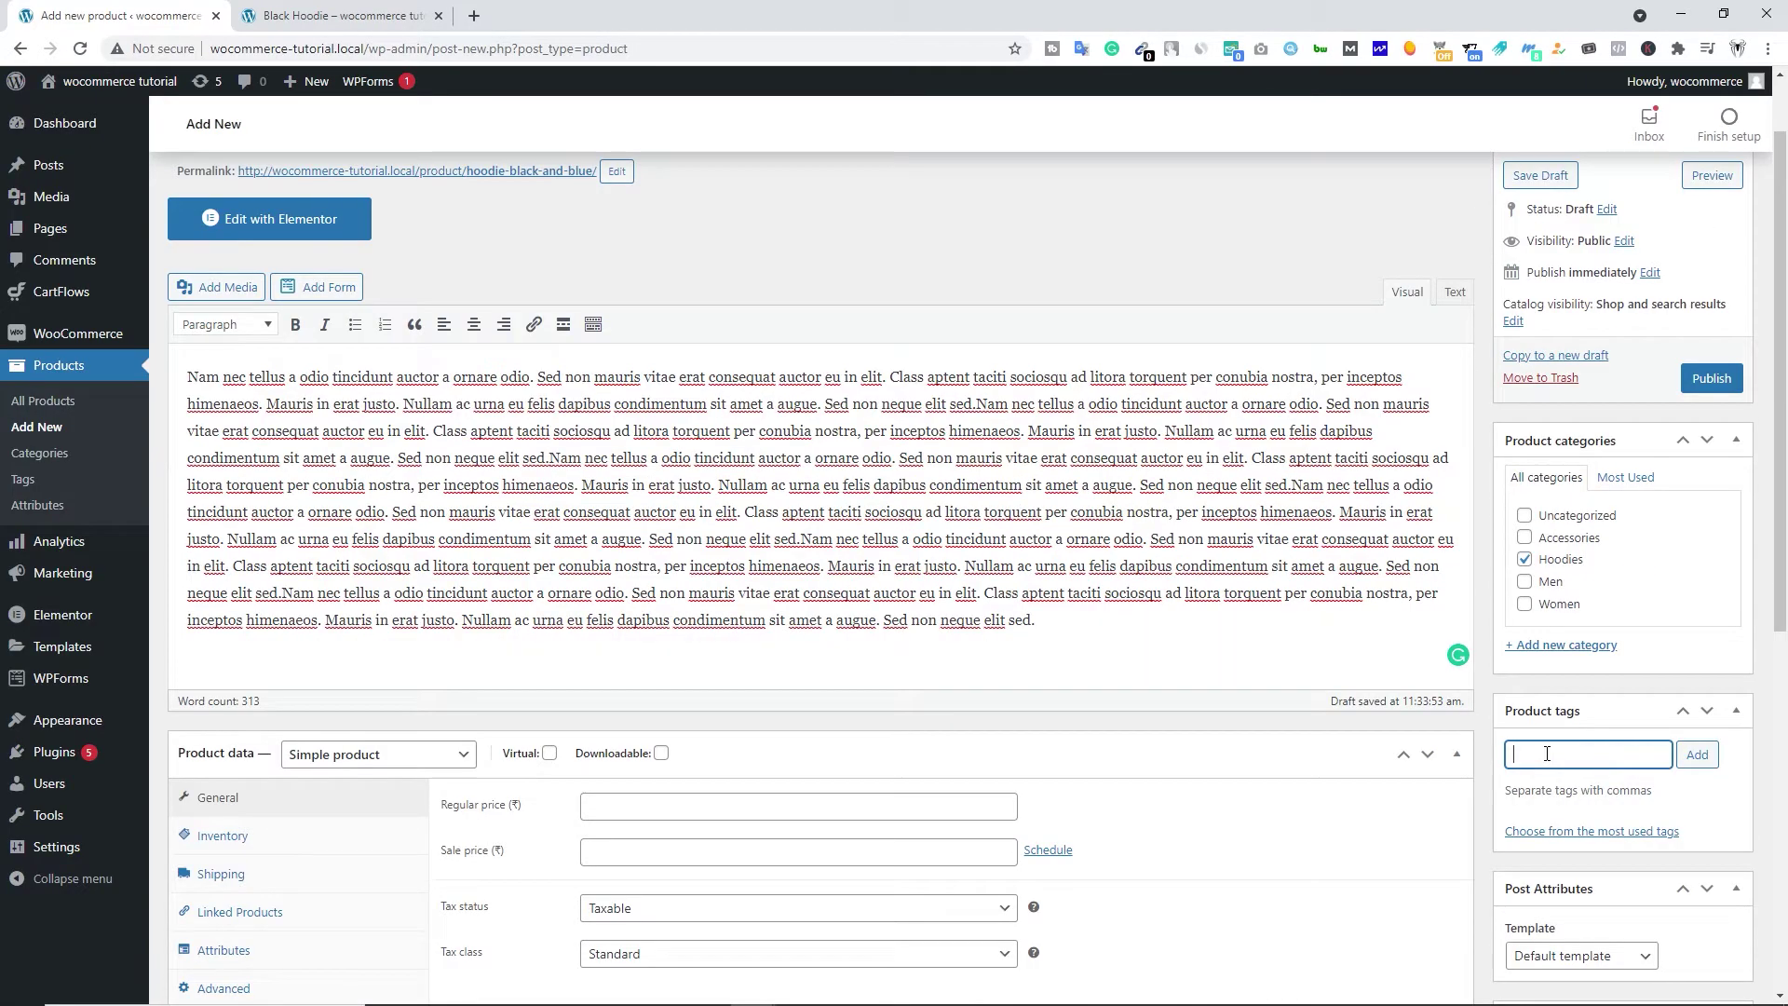
pyautogui.write('Black hoodie')
pyautogui.press('Return')
pyautogui.write('Blue')
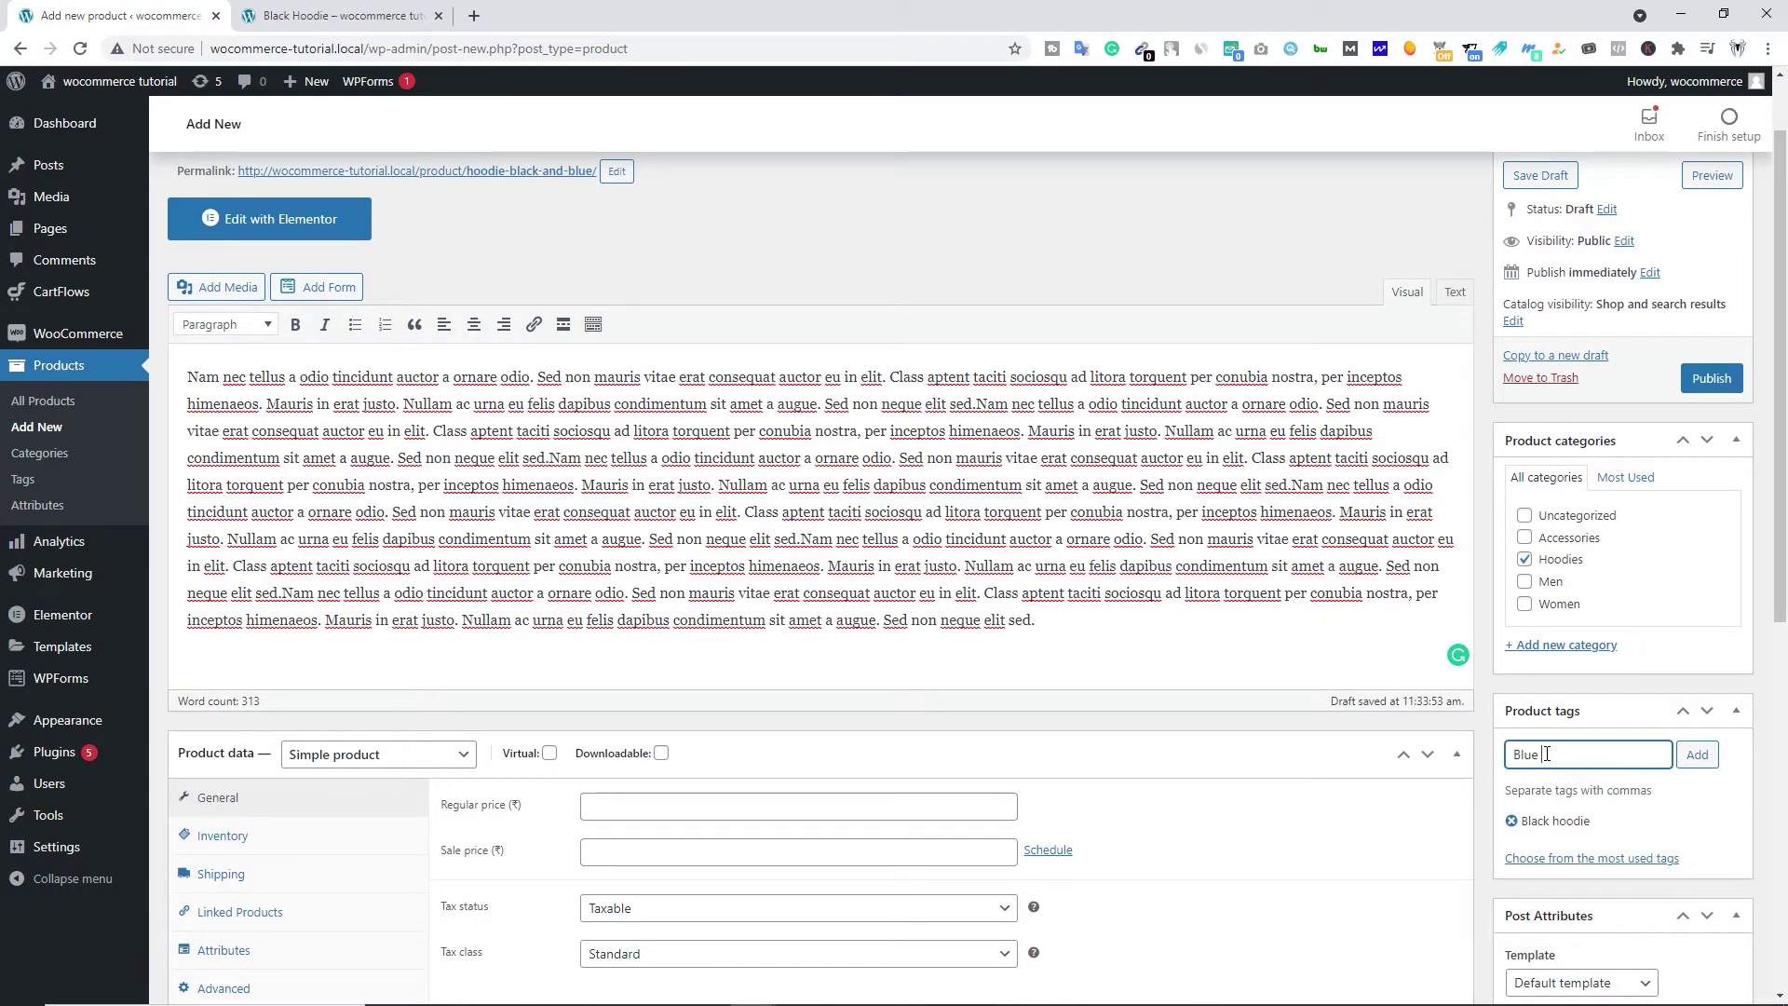
pyautogui.write(' hoodie')
pyautogui.click(1698, 756)
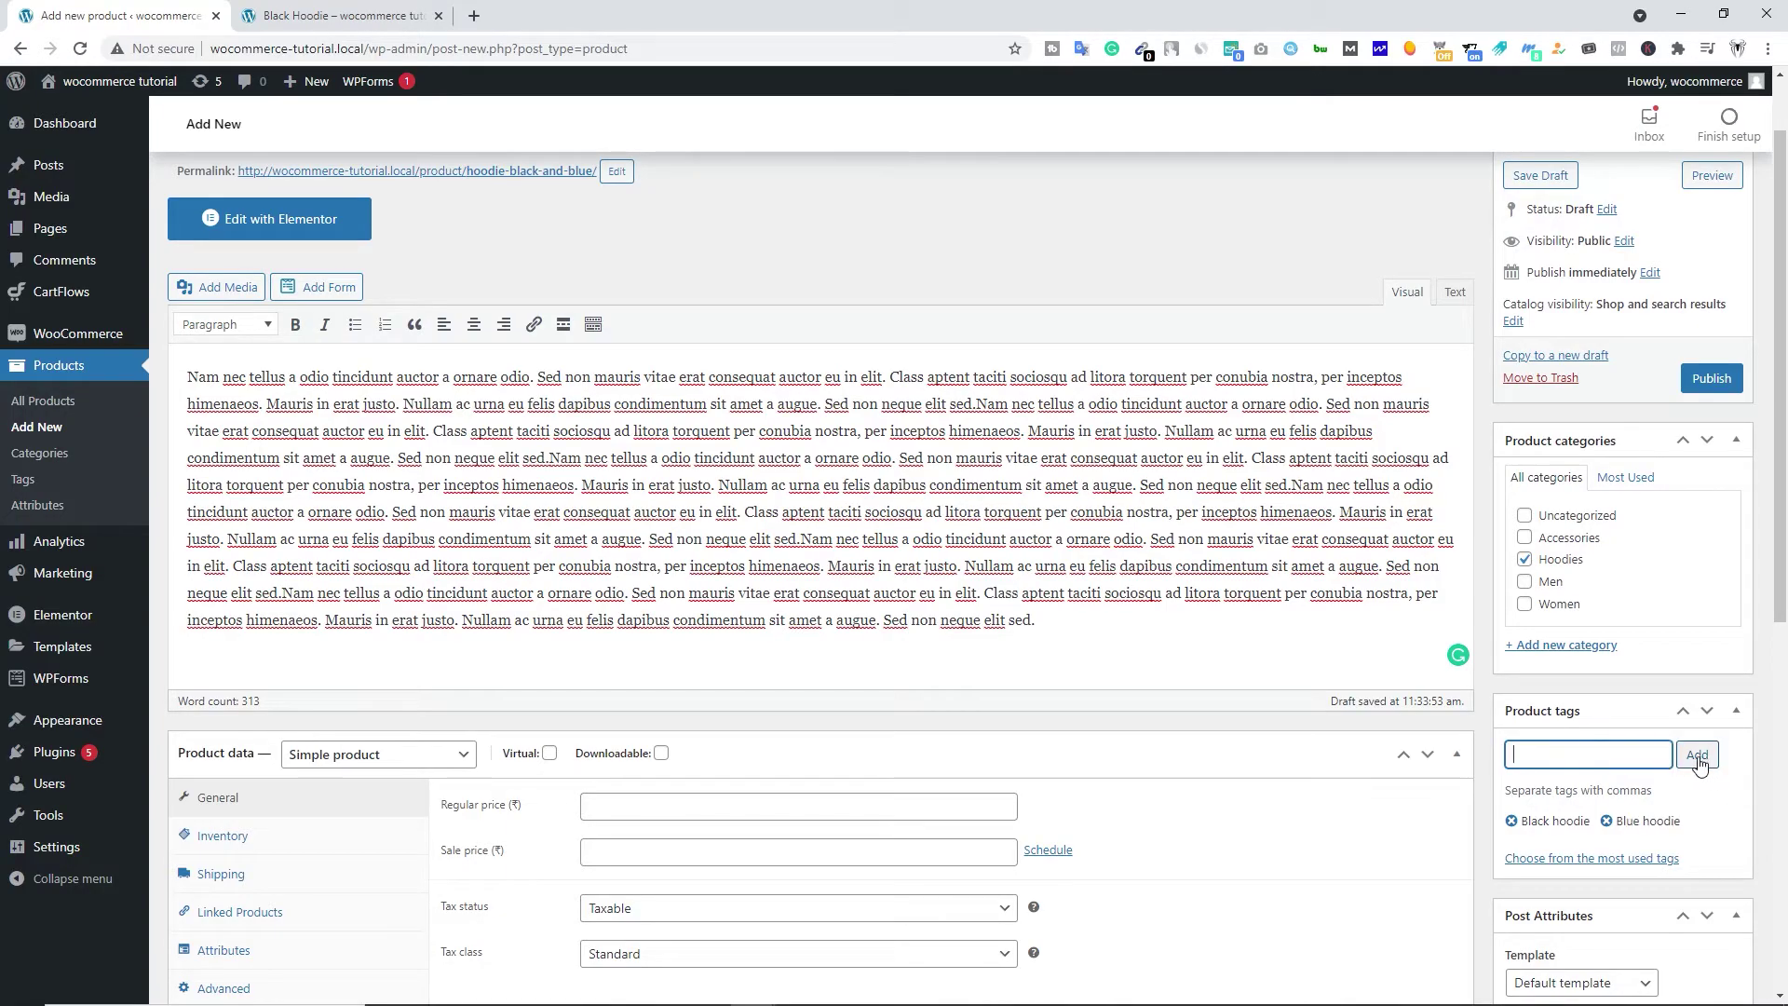
# Step: Set the product type to Variable product in the product data
pyautogui.scroll(-1, 987, 718)
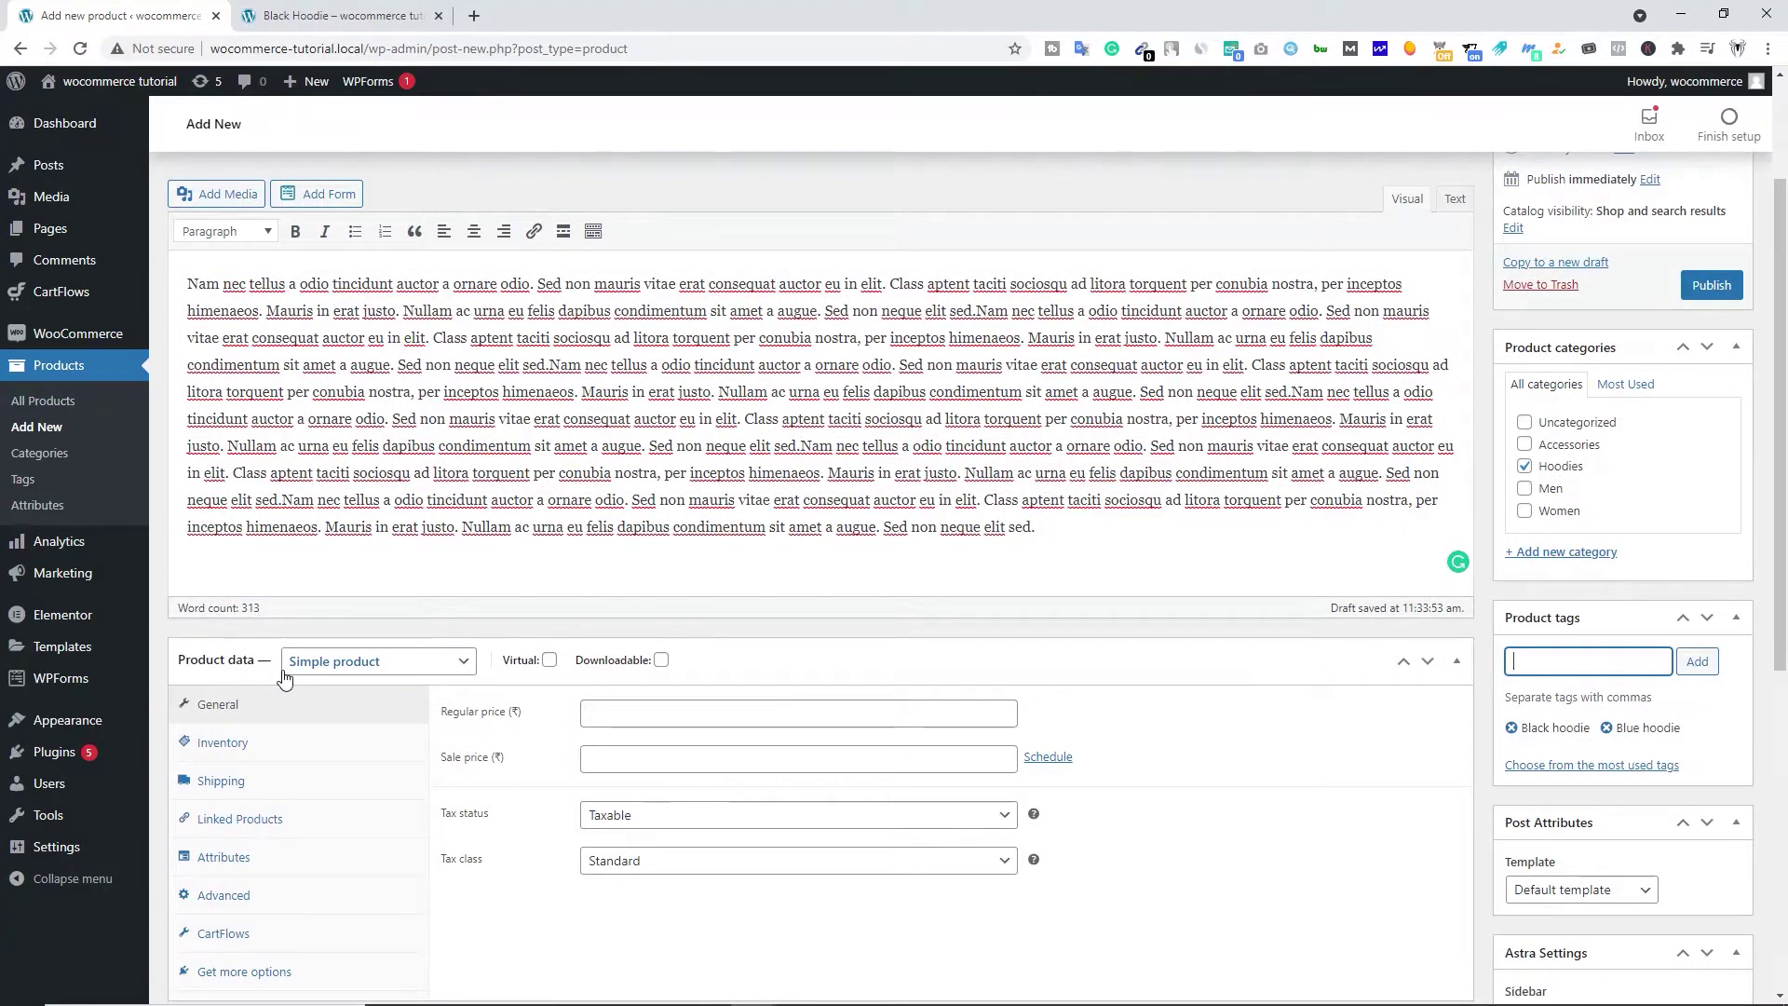
pyautogui.click(335, 665)
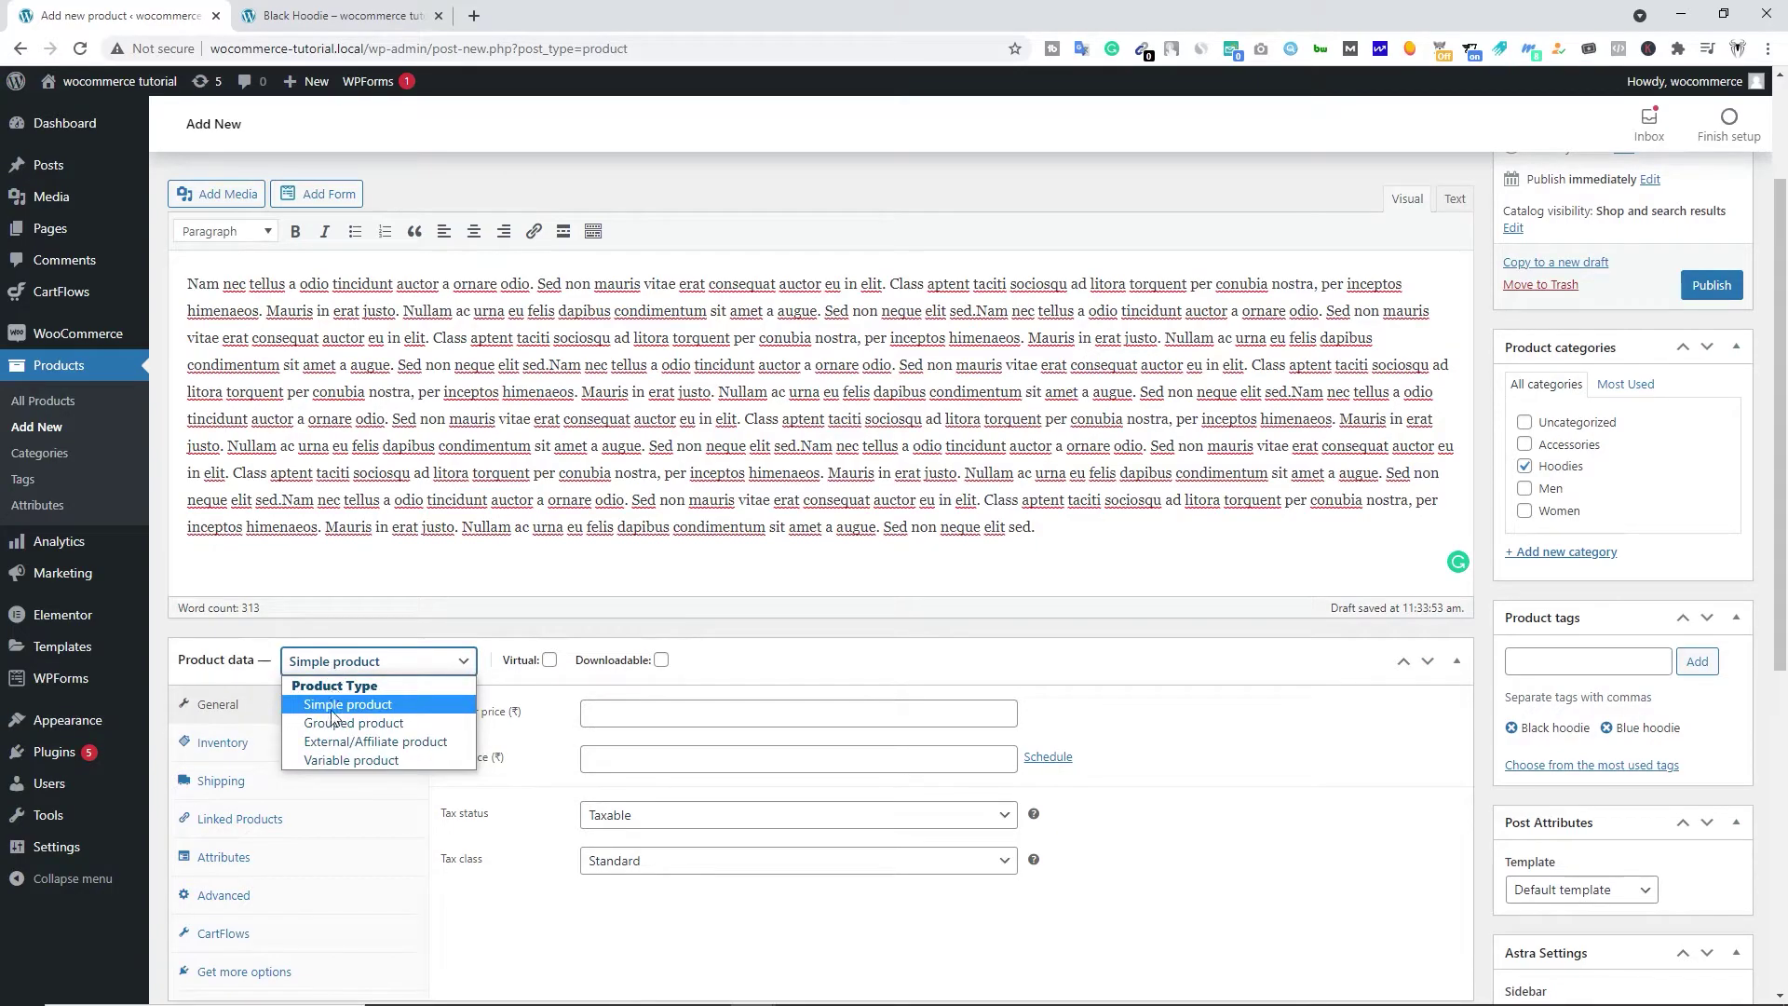
pyautogui.click(351, 760)
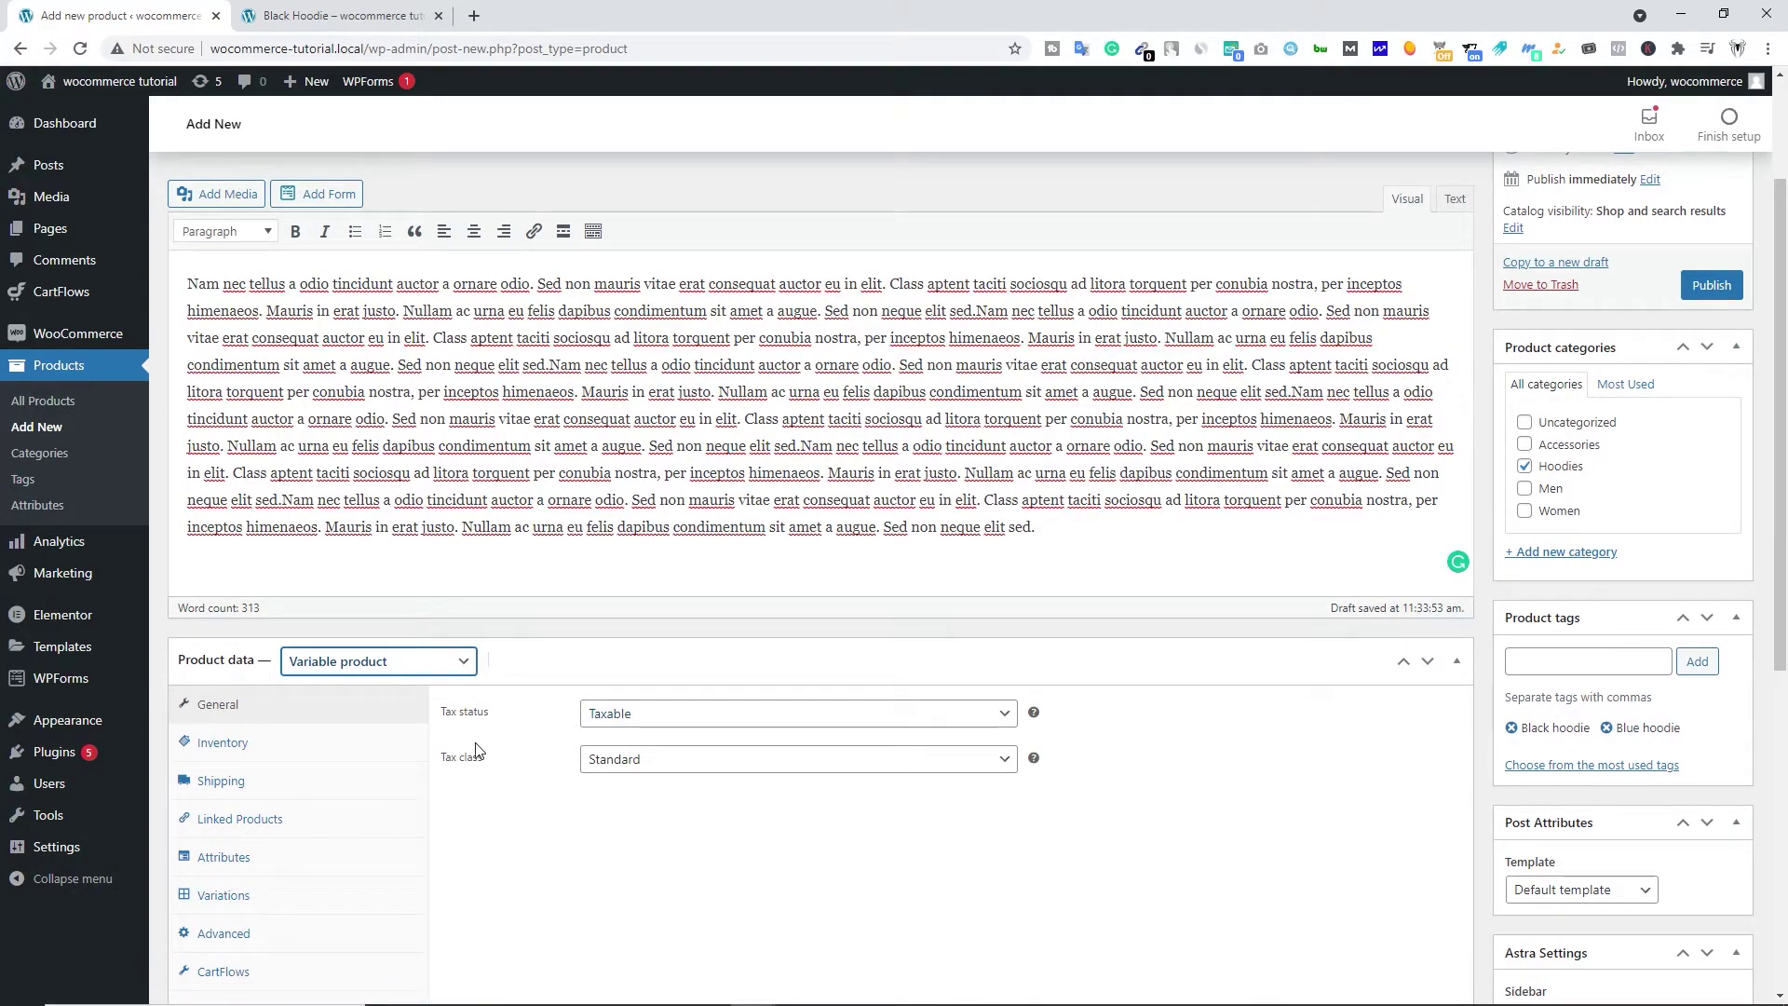
# Step: Review the tax and inventory settings of the variable product, keeping tax status Taxable and tax class Standard
pyautogui.click(624, 723)
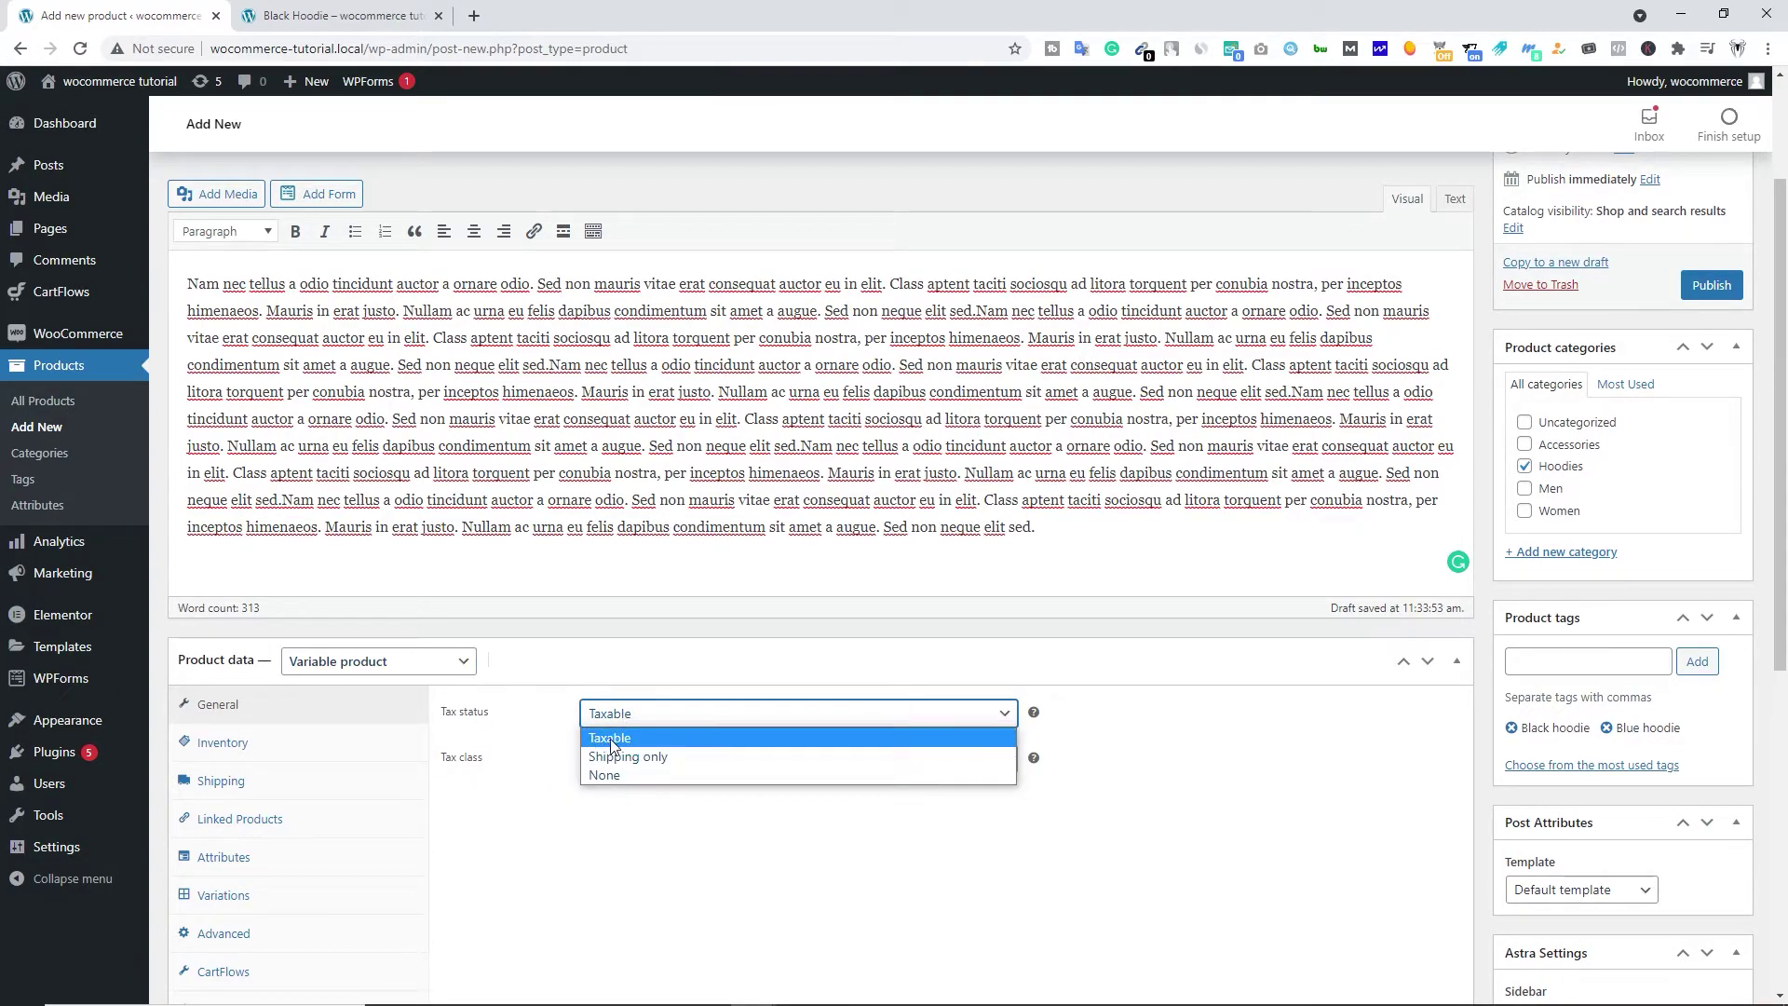
pyautogui.click(605, 737)
pyautogui.click(643, 762)
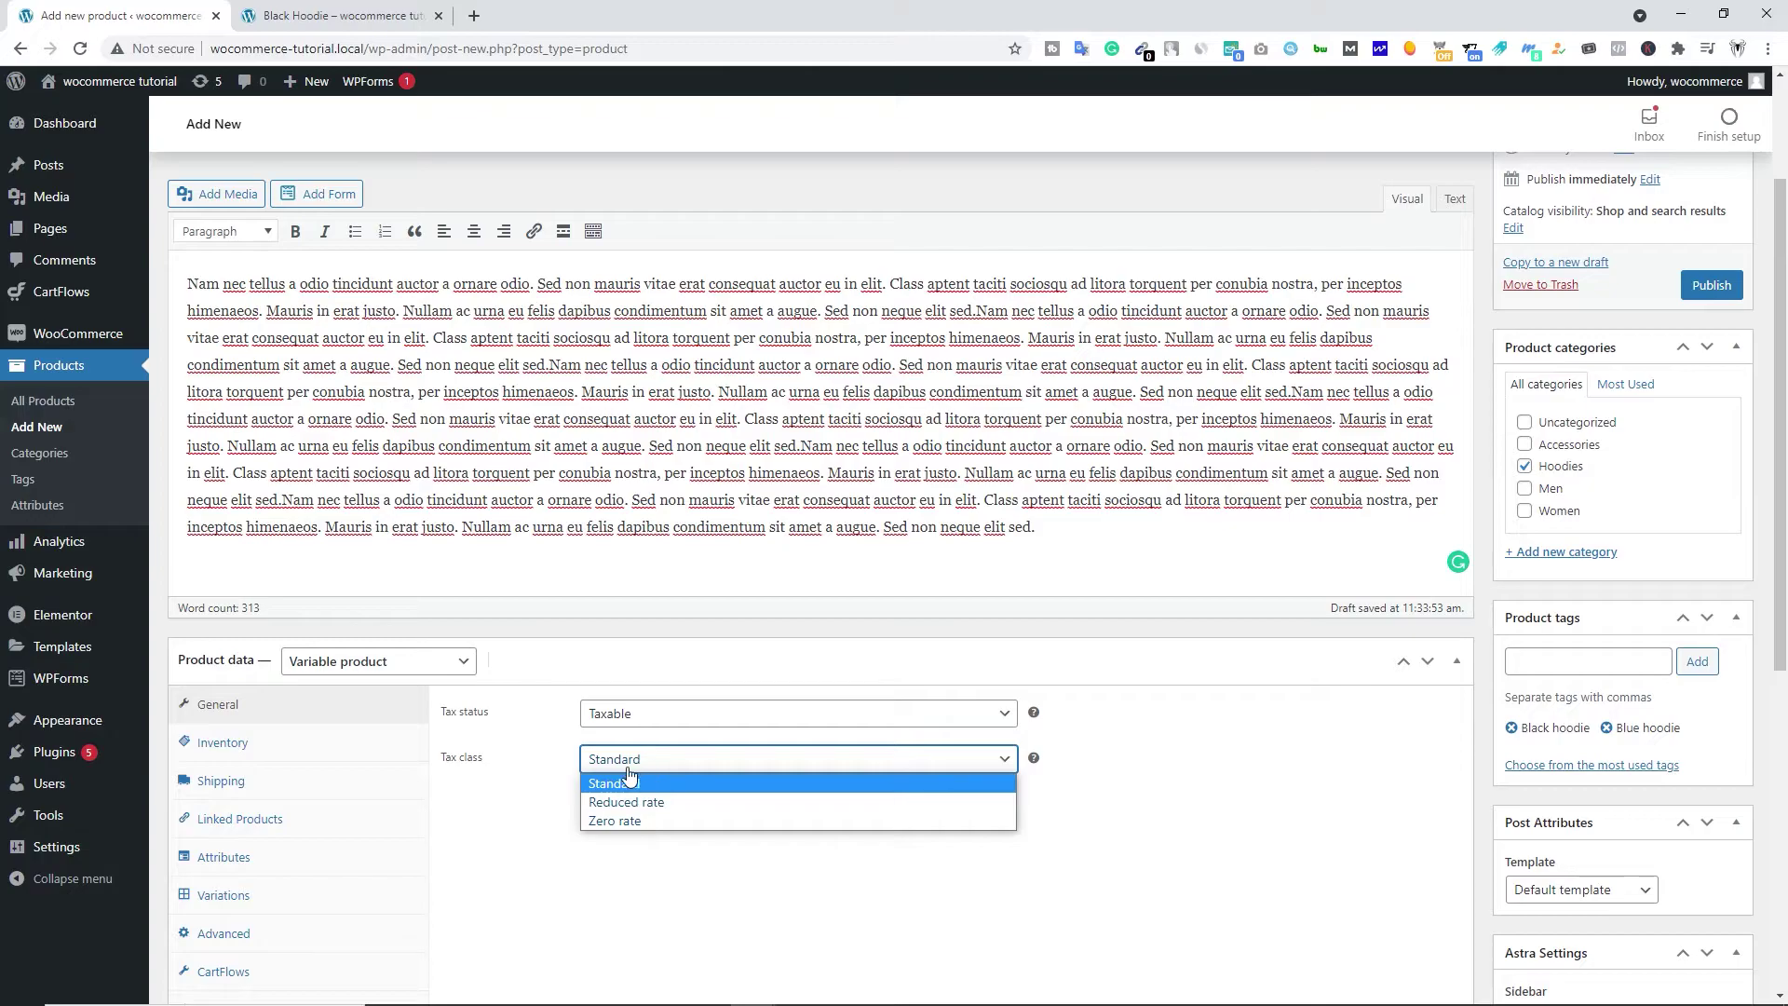
pyautogui.click(541, 808)
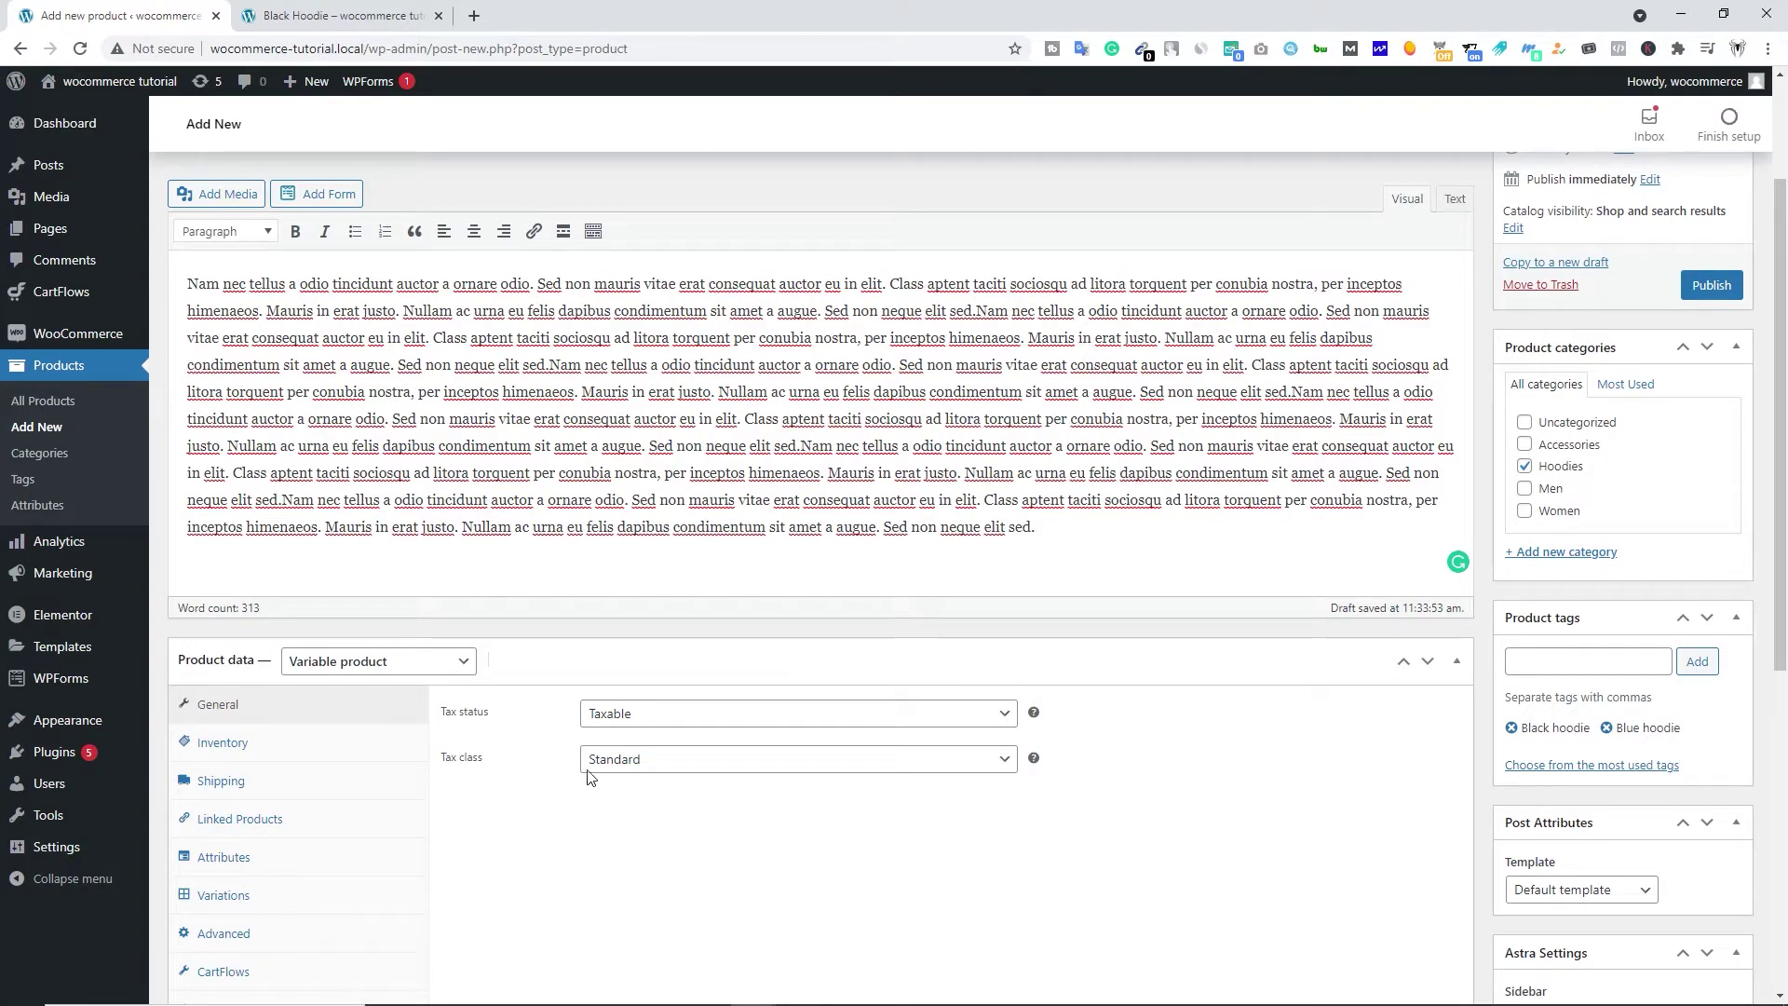
pyautogui.click(630, 768)
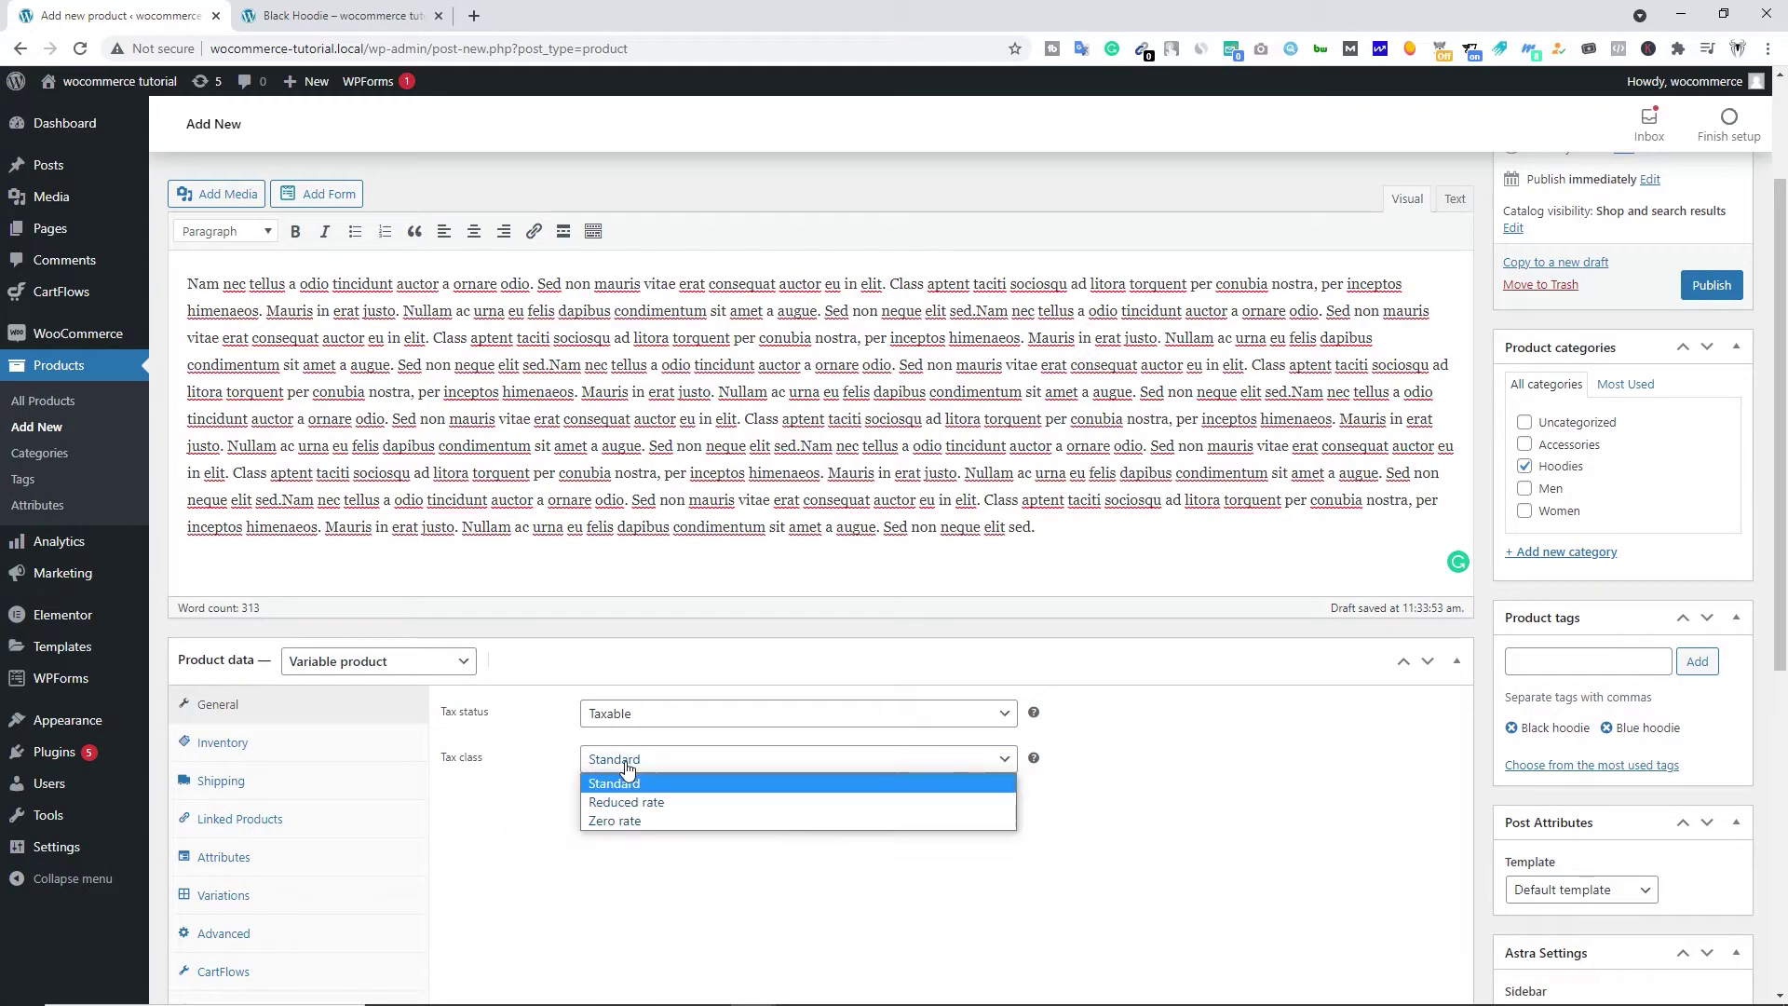
pyautogui.click(607, 854)
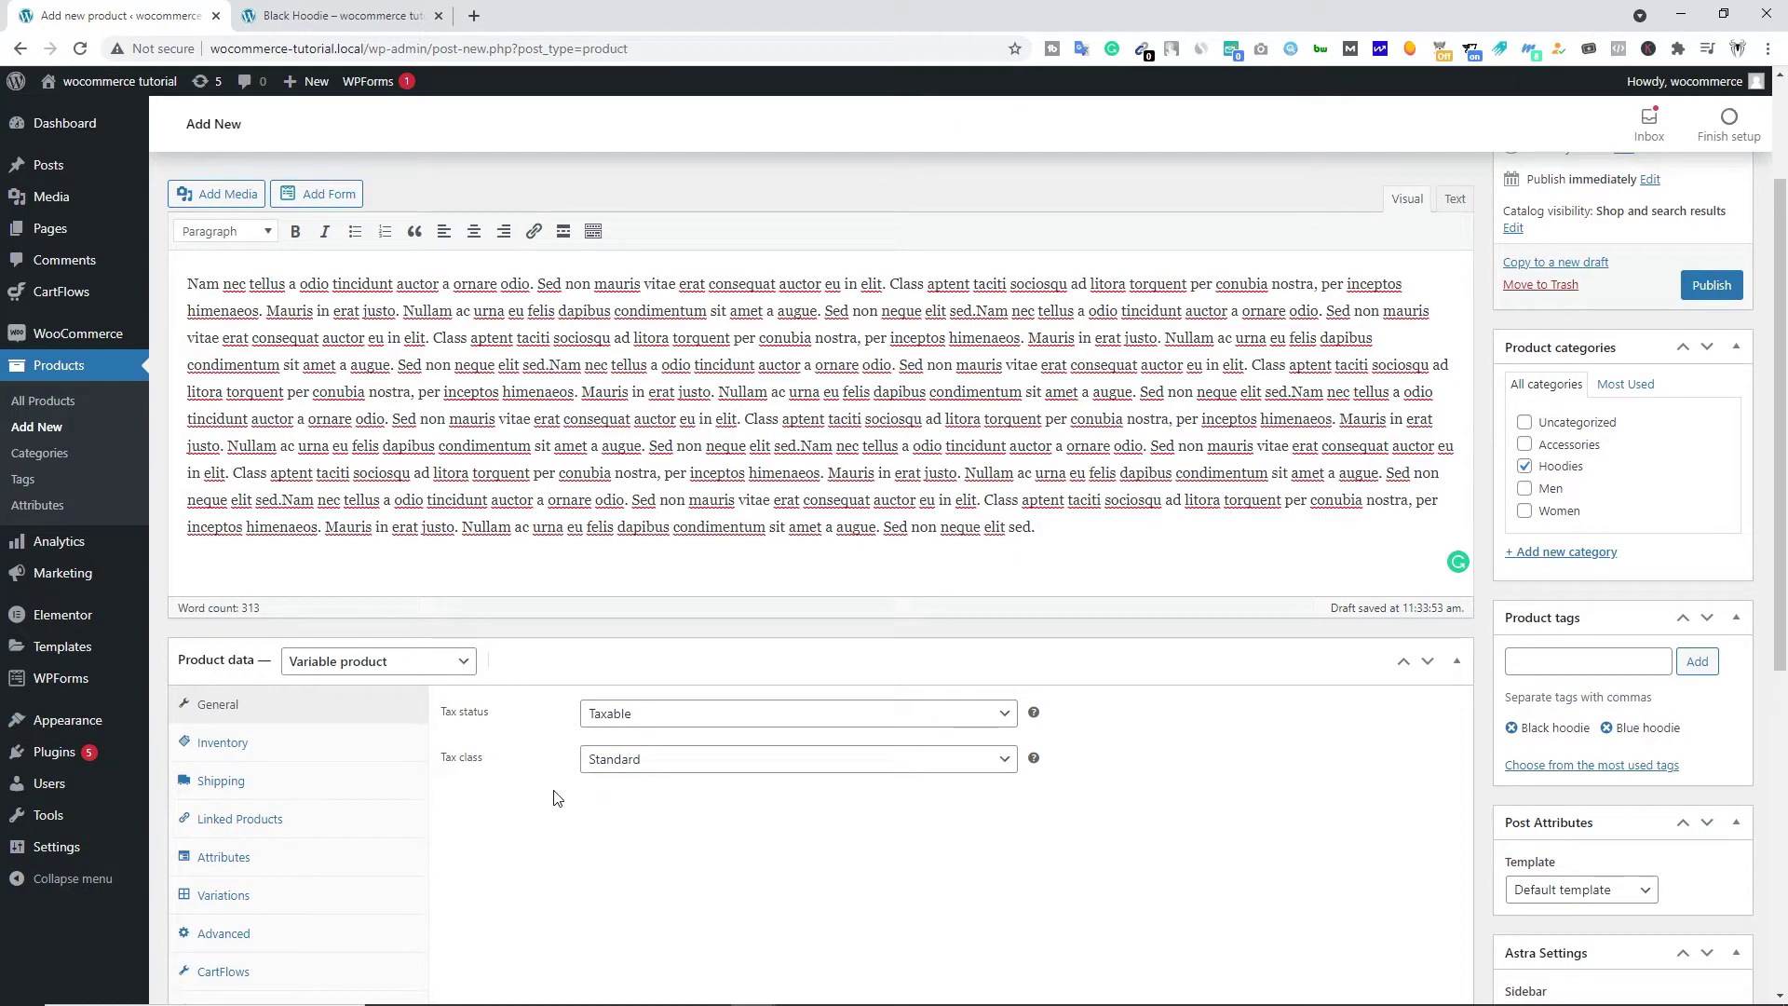
pyautogui.click(247, 760)
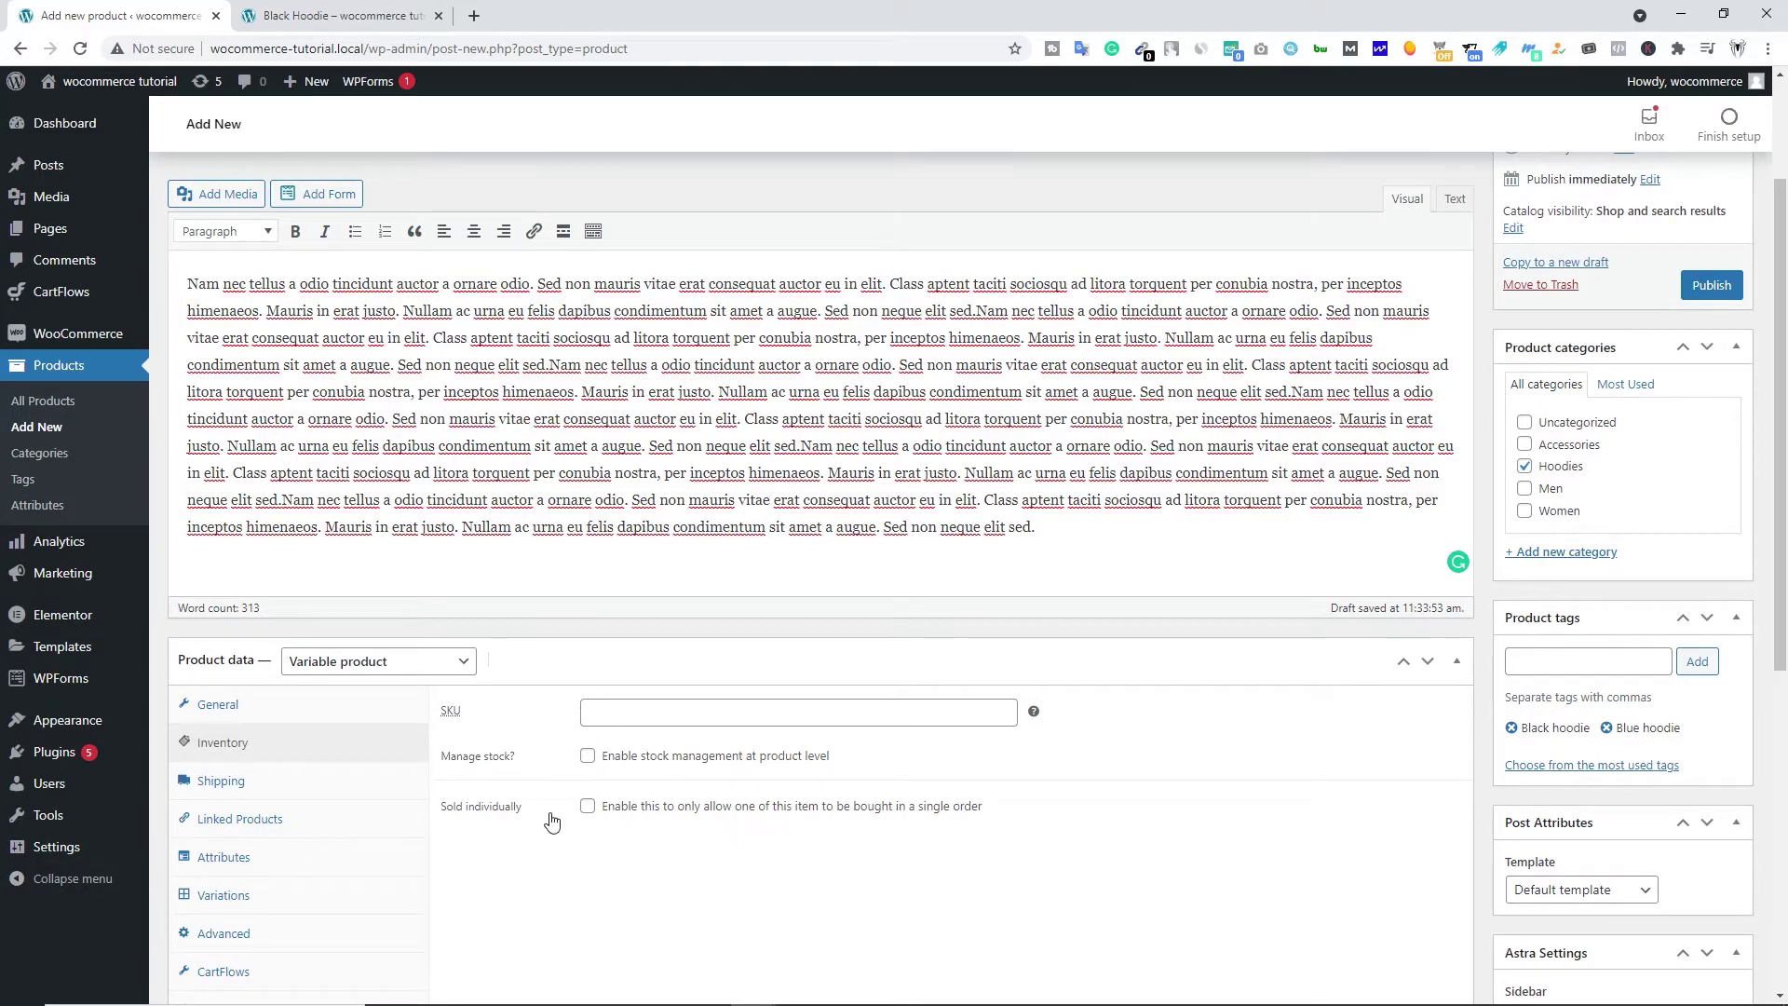
# Step: Set the product's shipping weight to 200 g and its dimensions to 35 × 25 × 10 cm
pyautogui.scroll(-3, 552, 819)
pyautogui.click(252, 511)
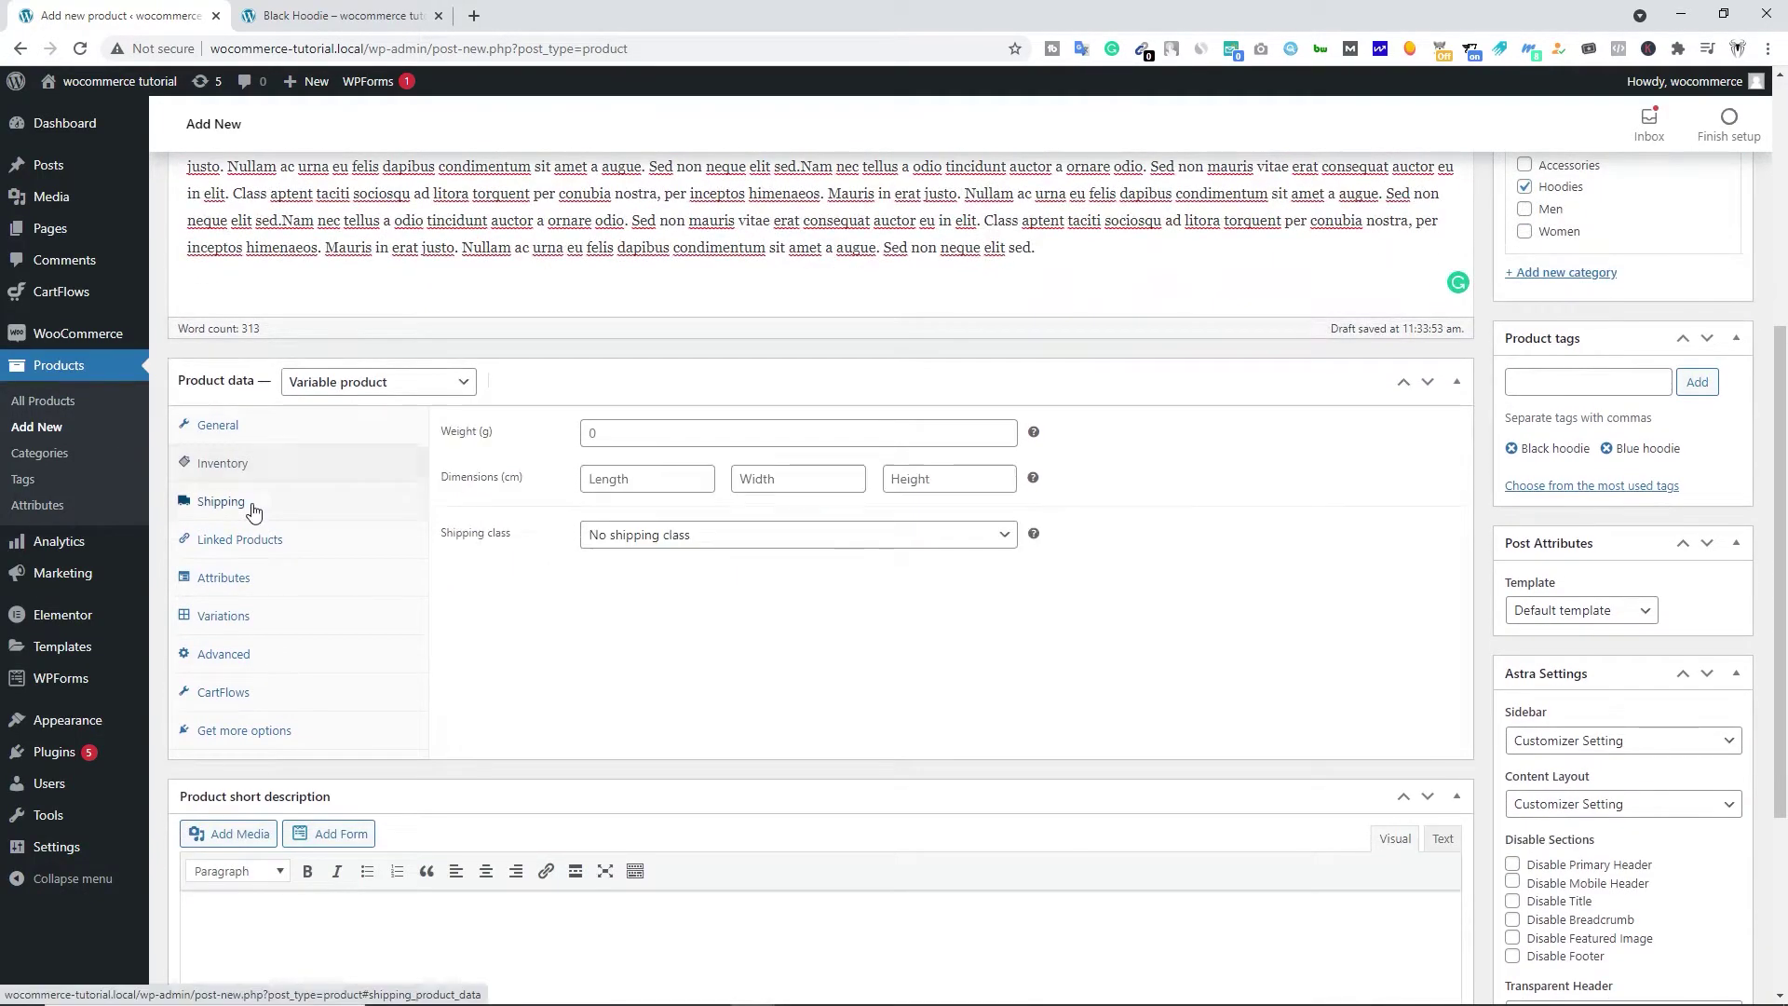
pyautogui.click(605, 433)
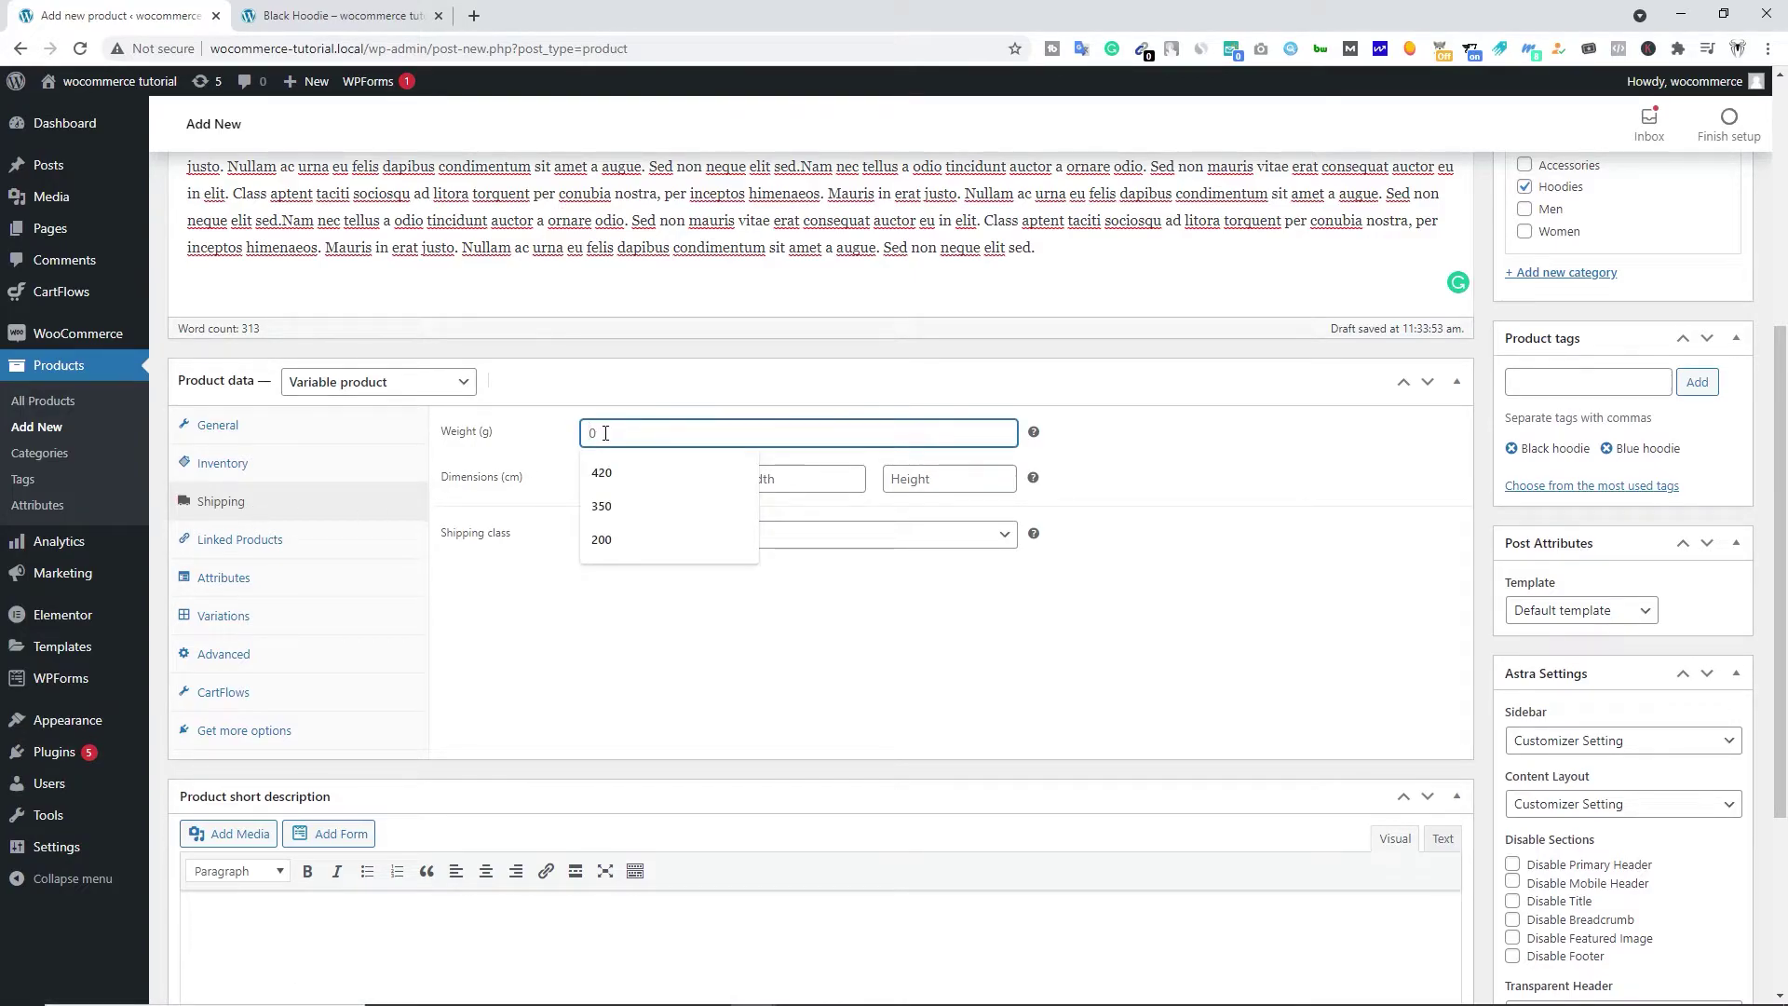
pyautogui.write('200')
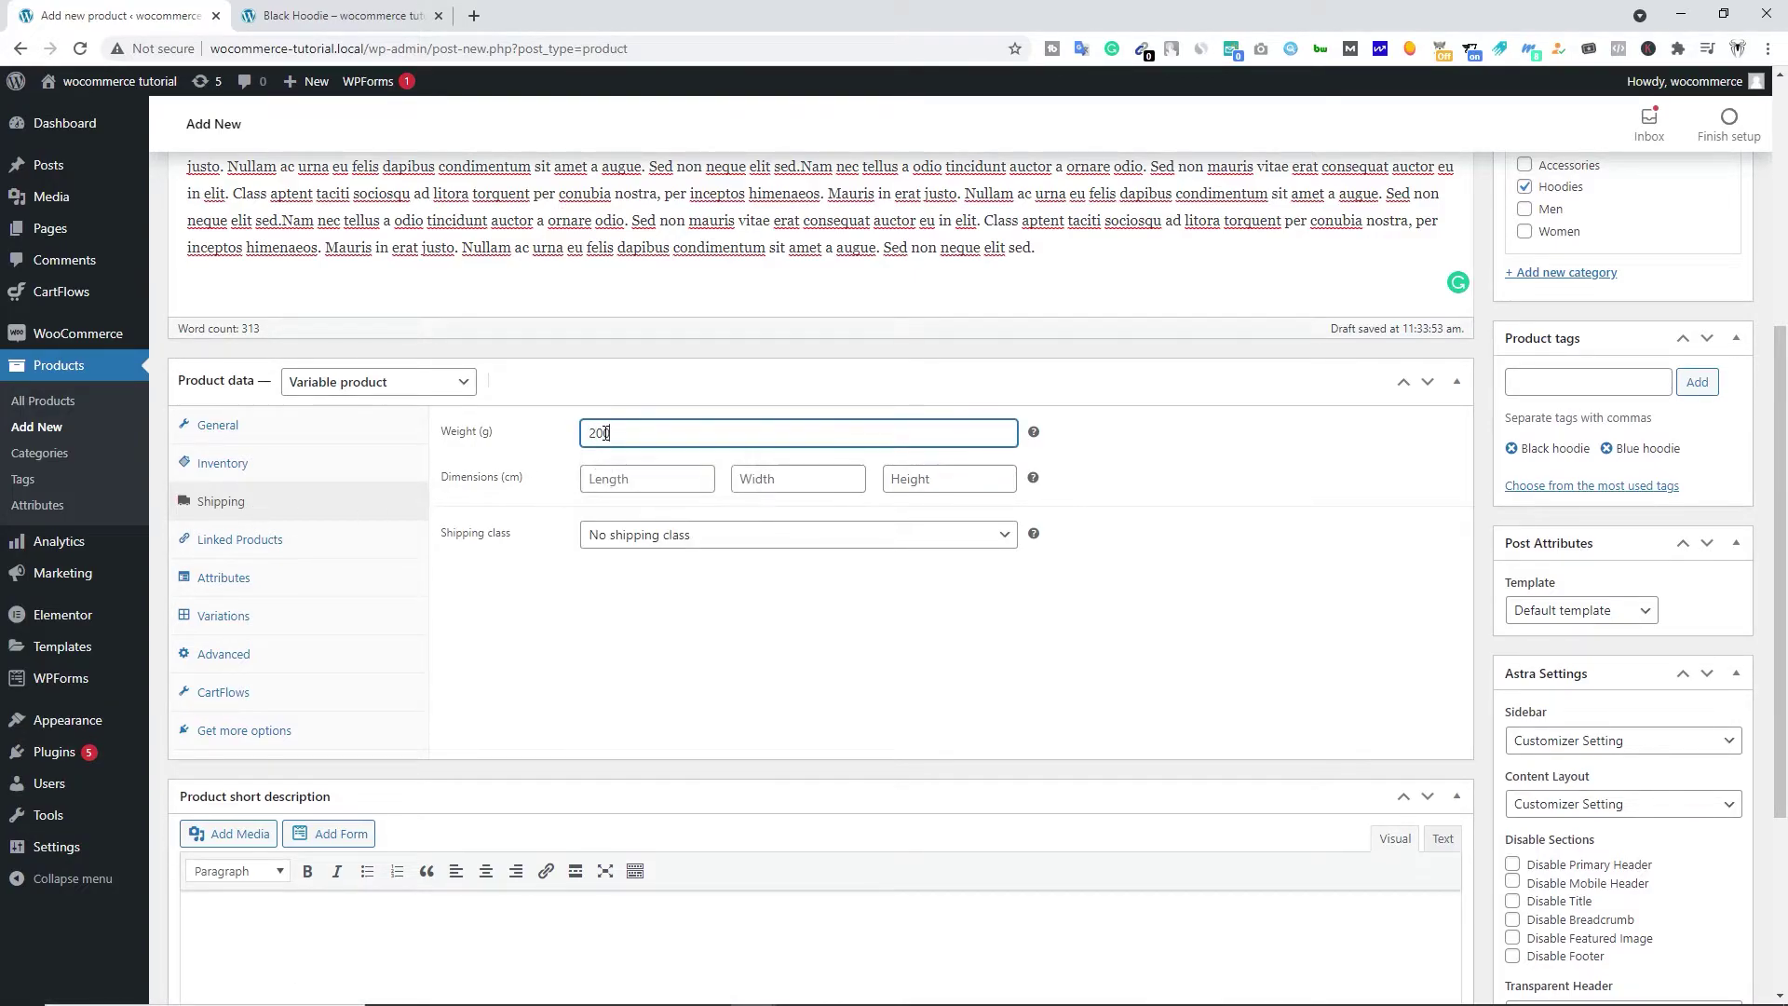
pyautogui.click(617, 479)
pyautogui.write('35')
pyautogui.press('Tab')
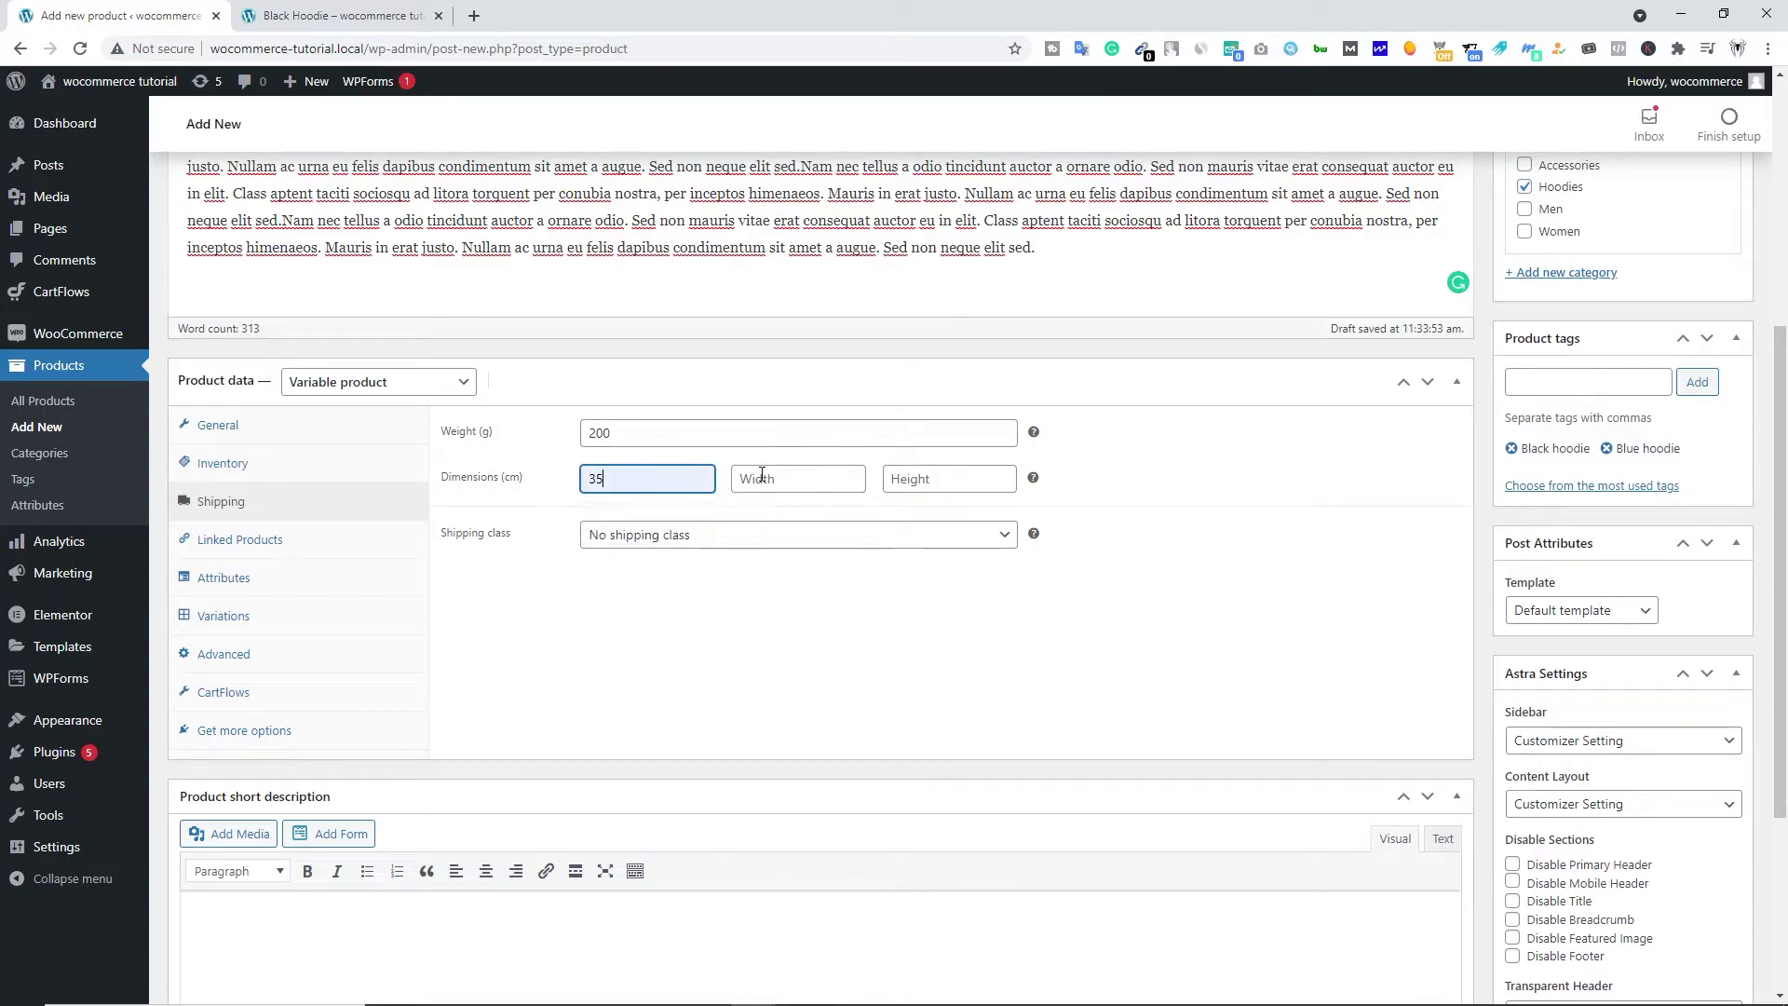
pyautogui.write('25')
pyautogui.press('Tab')
pyautogui.write('10')
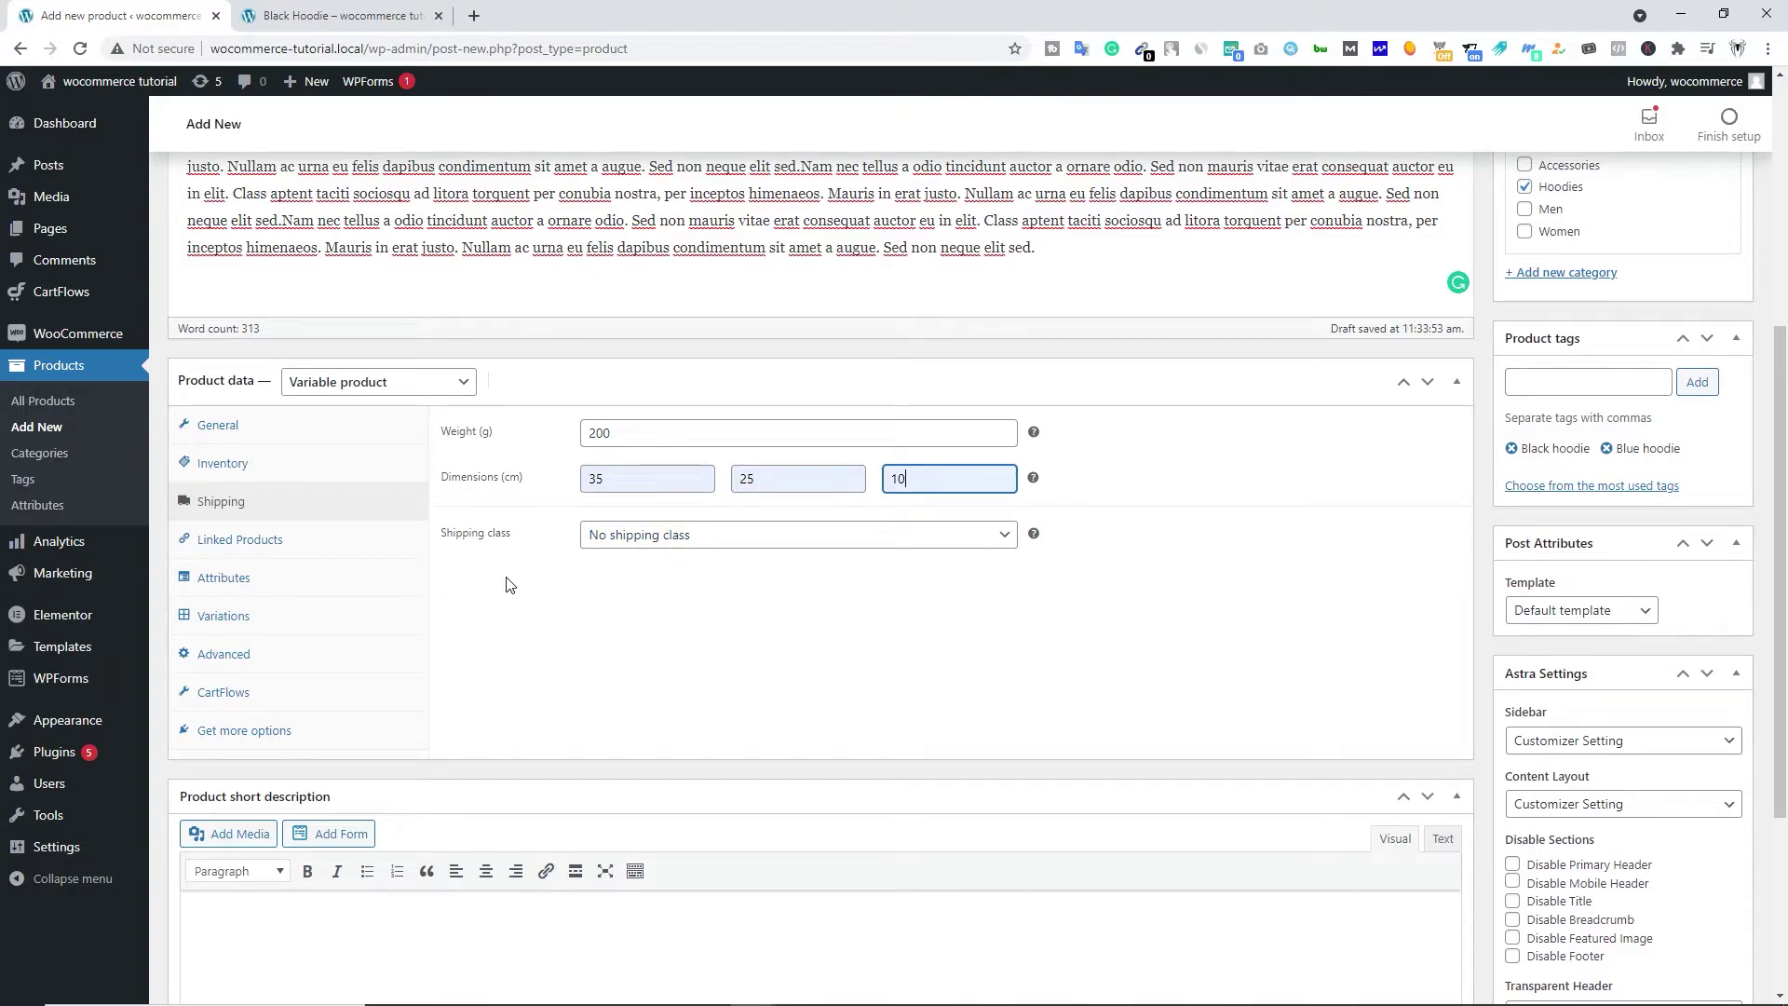
# Step: Add "Black hoodie new" and "Green Hoodie" as upsells in the product's linked products
pyautogui.click(210, 550)
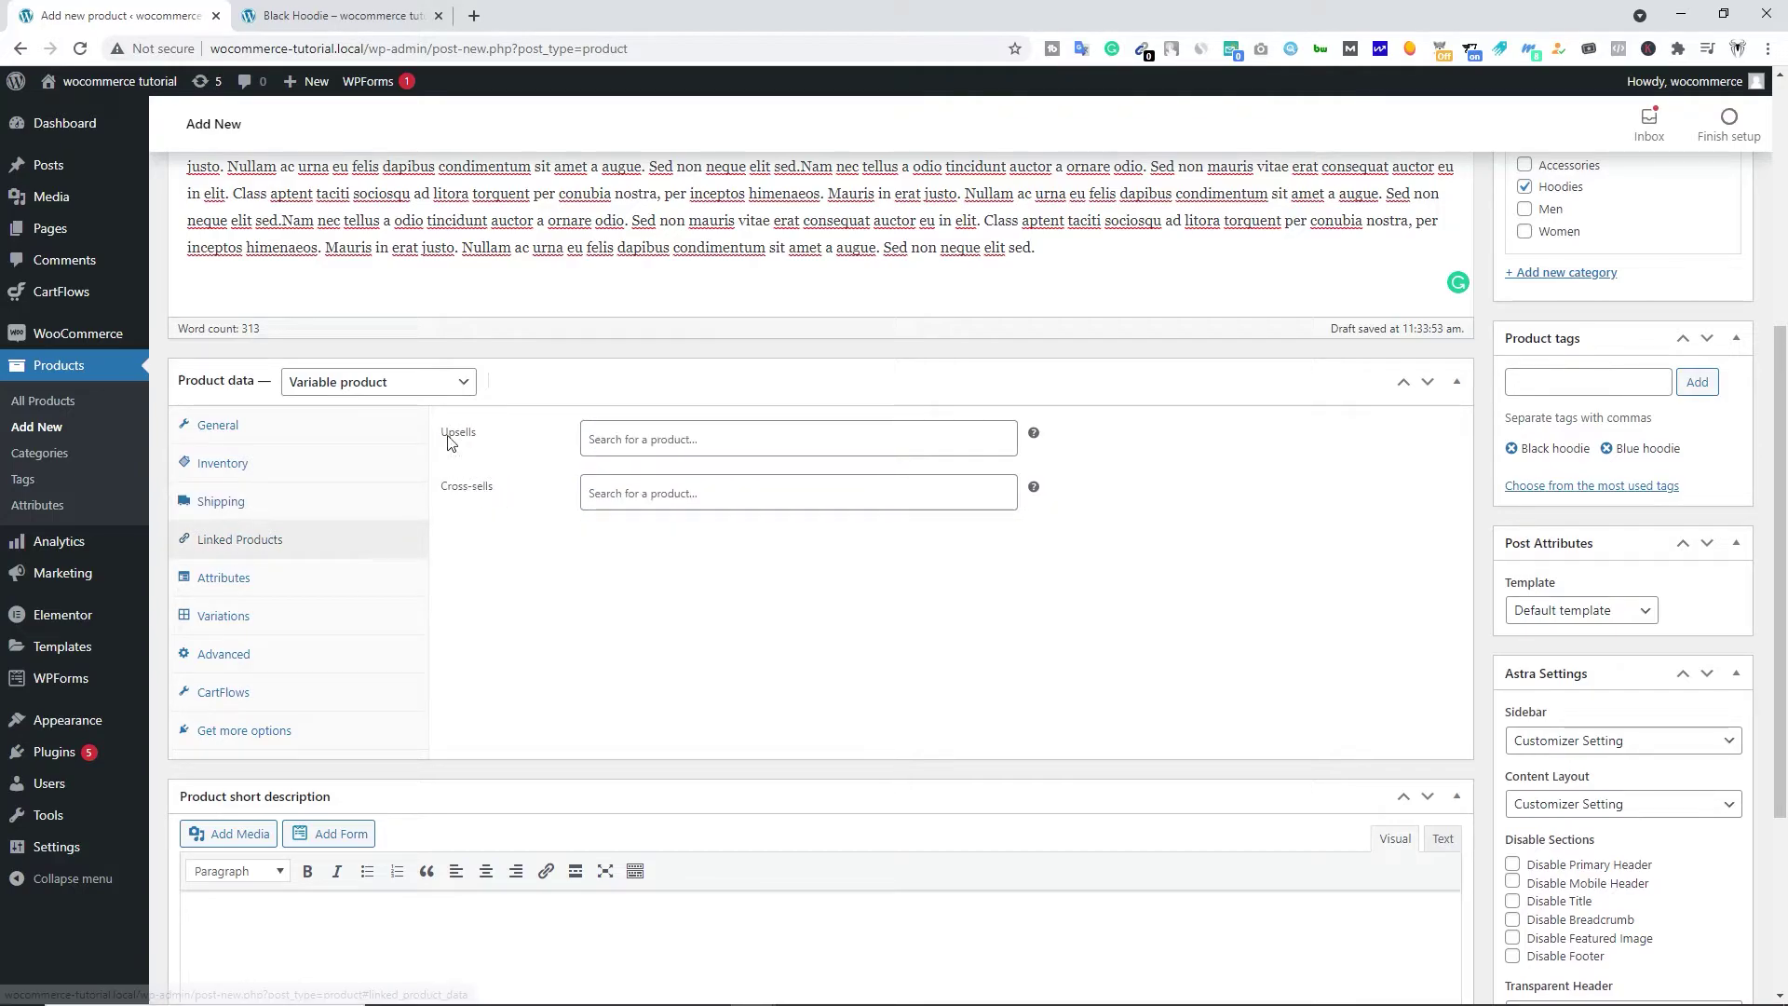
pyautogui.click(627, 440)
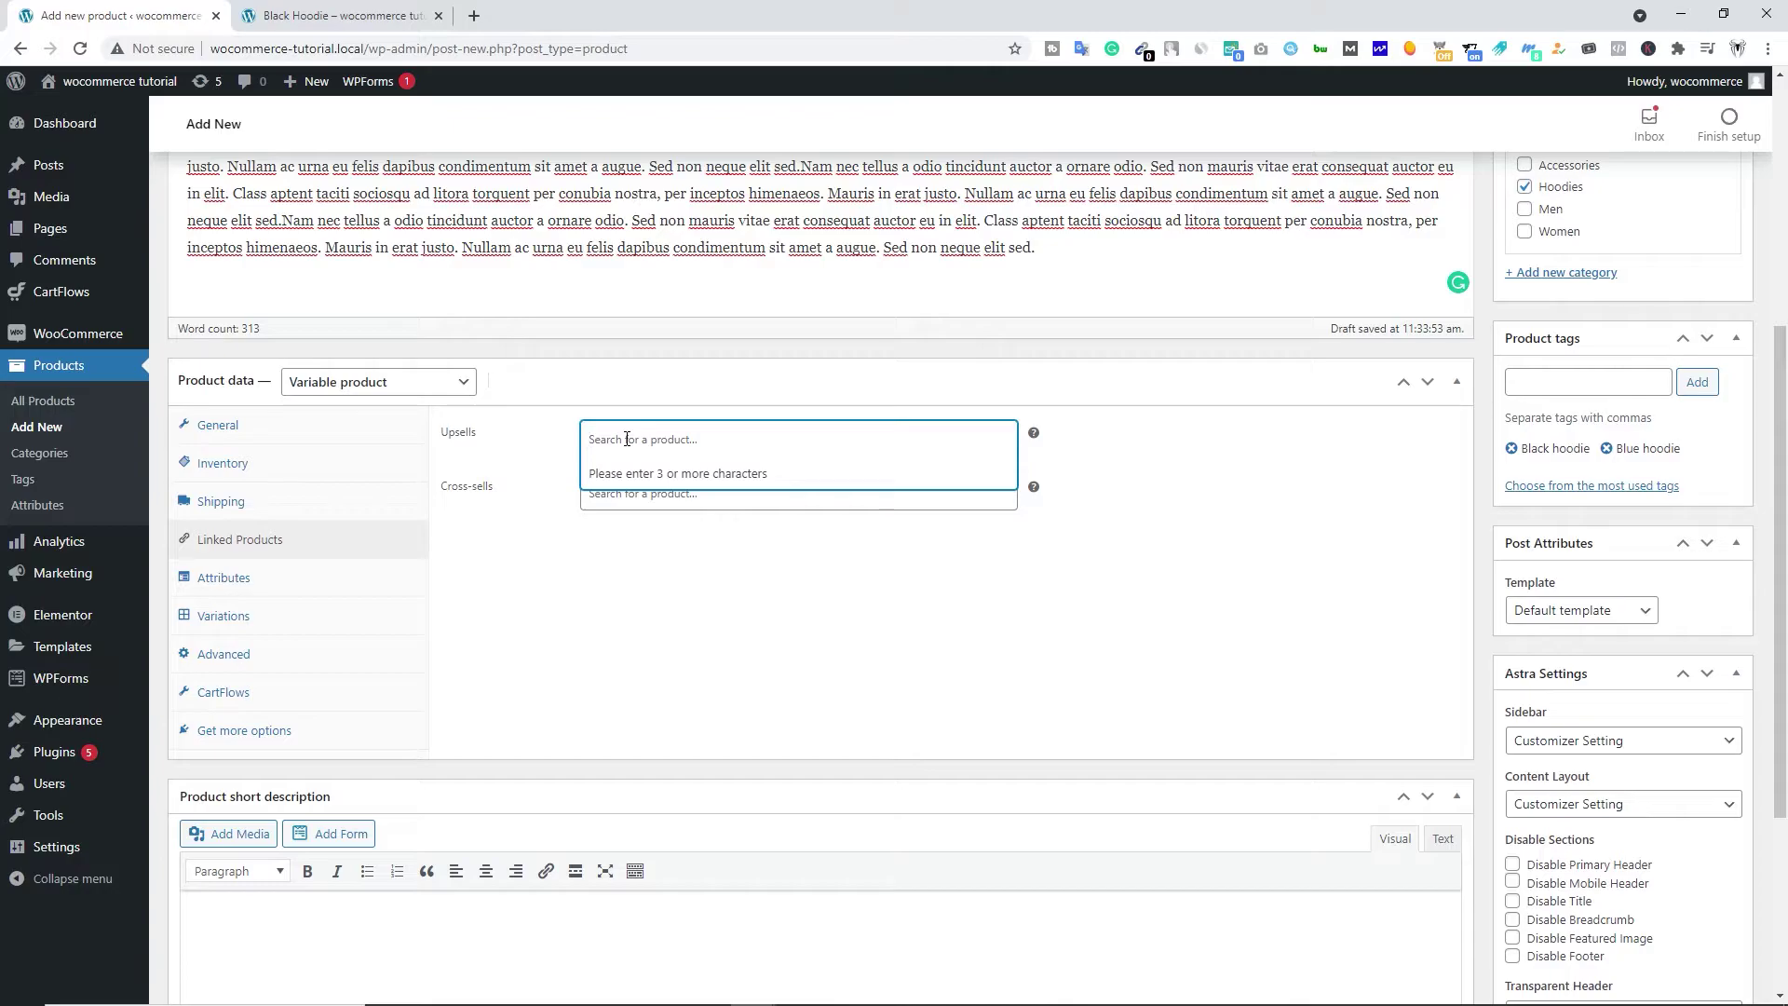
pyautogui.write('hoodie')
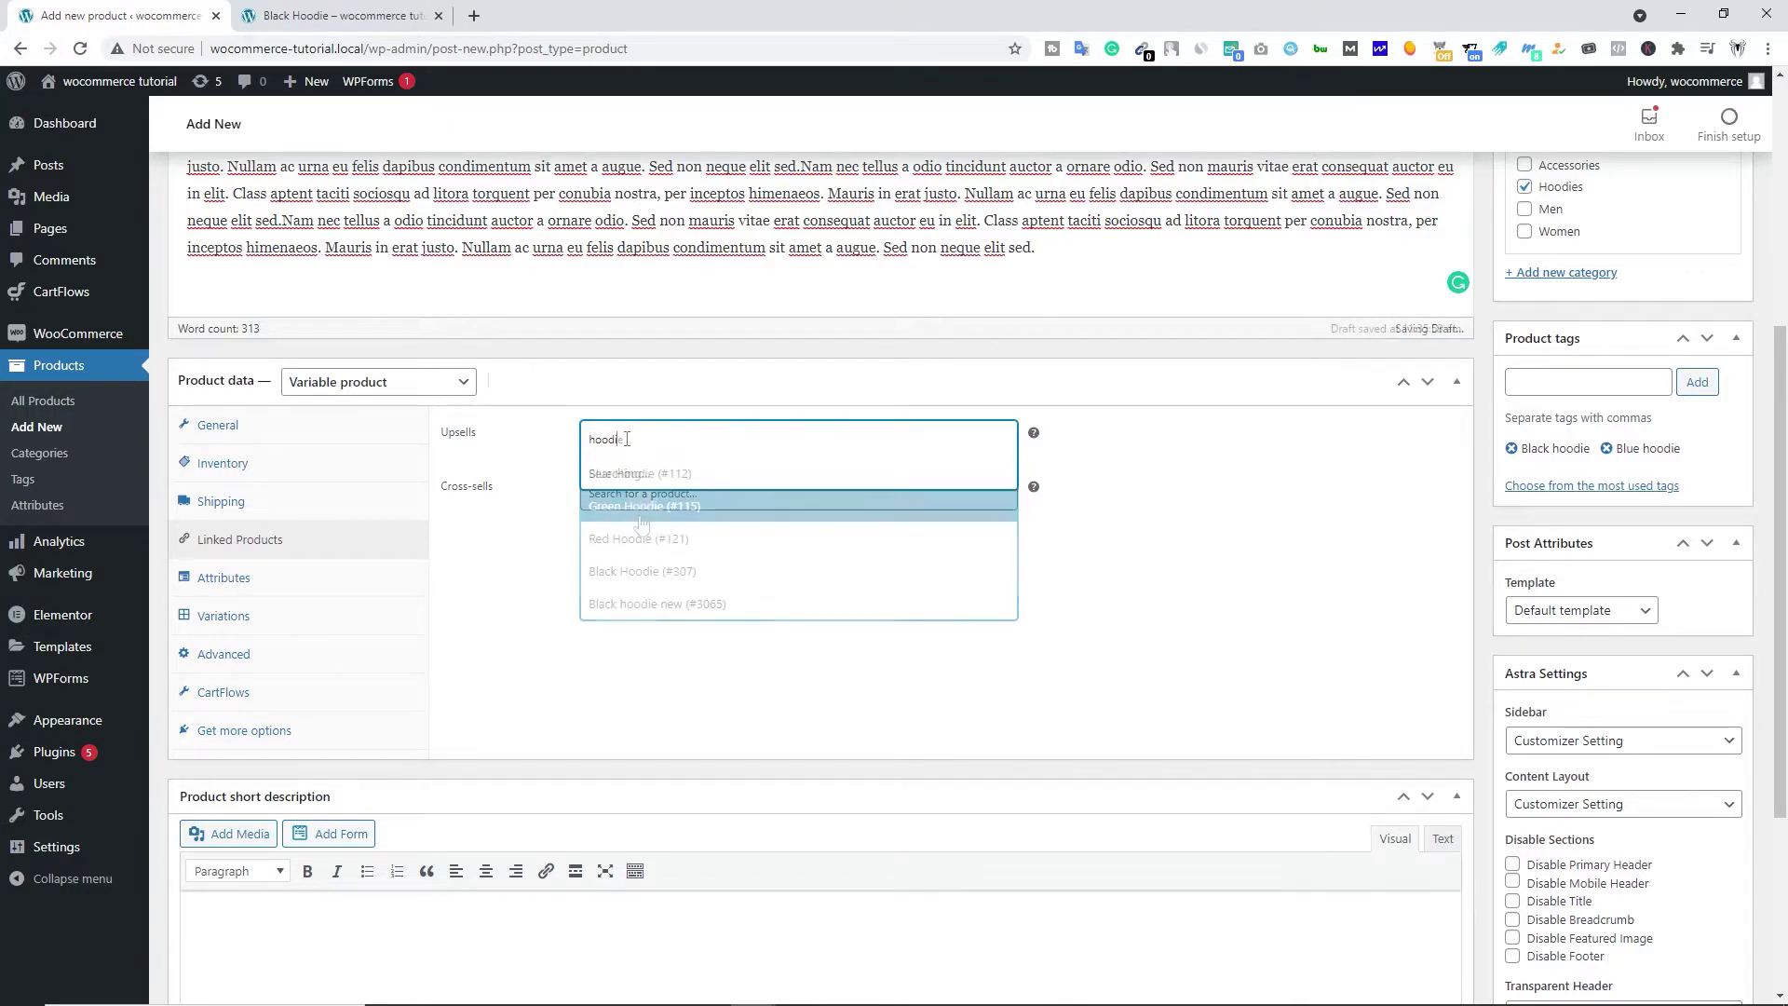
pyautogui.click(624, 465)
pyautogui.write('hoodie')
pyautogui.click(655, 713)
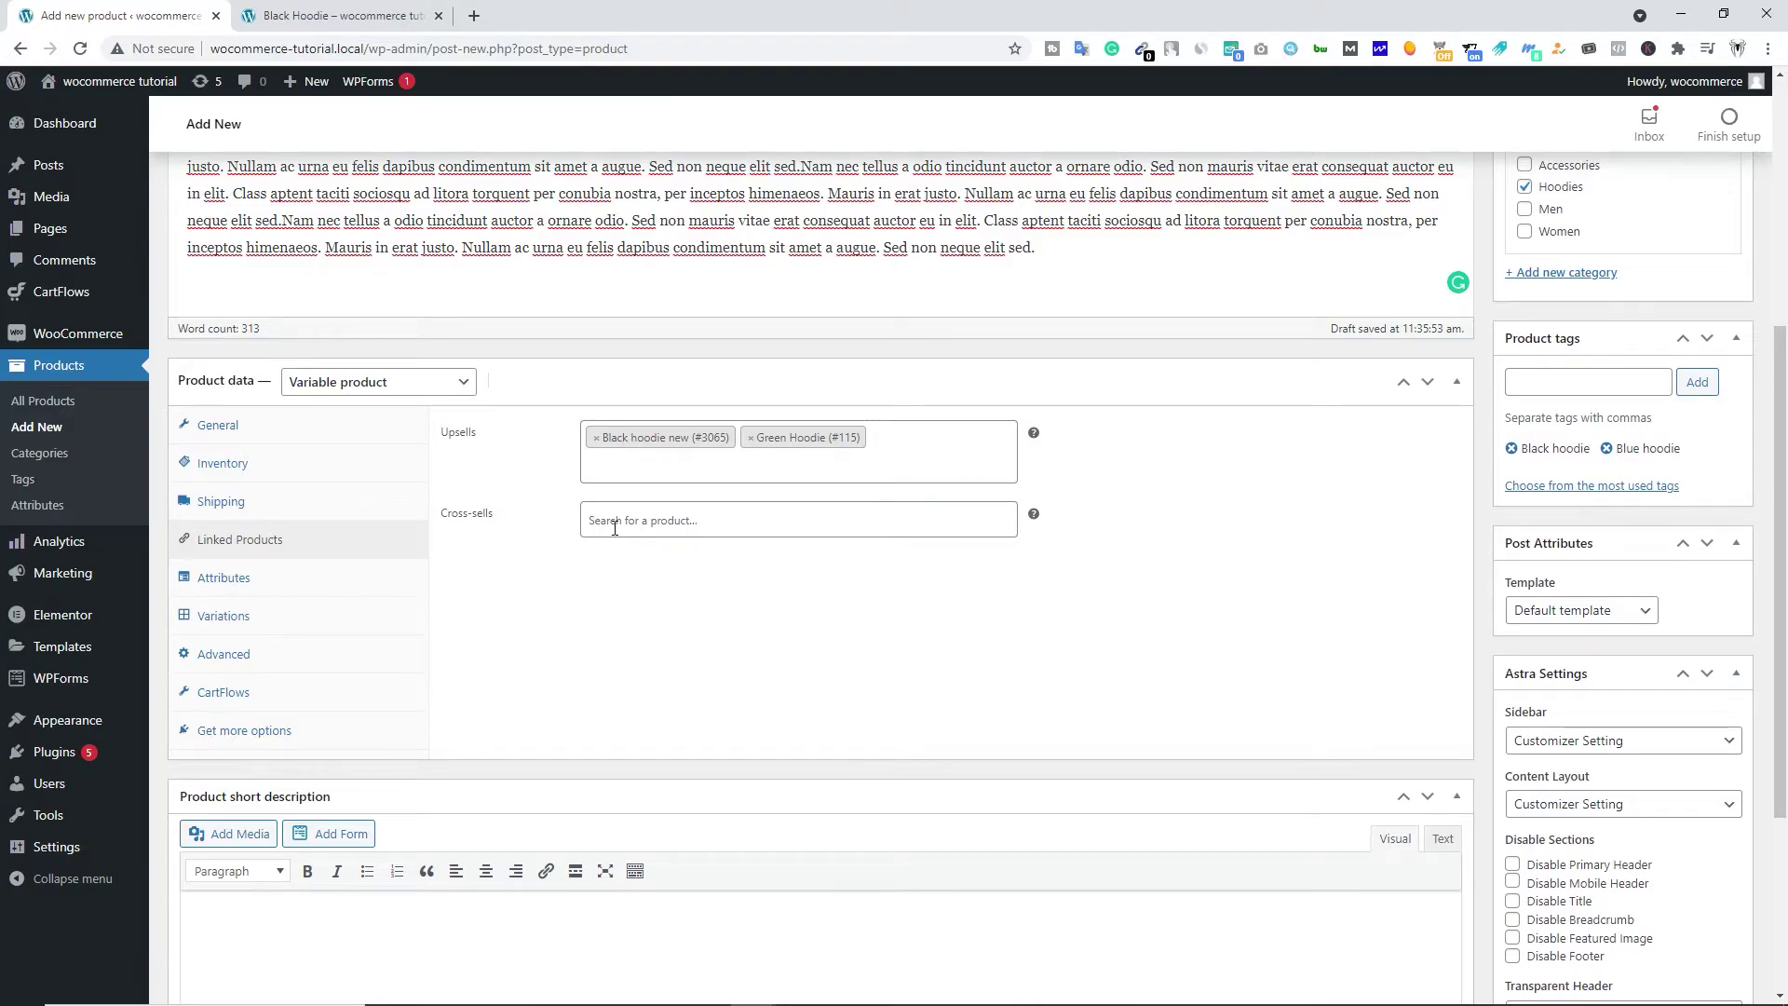
# Step: Add a custom product attribute named "Color" to the variable product
pyautogui.click(222, 580)
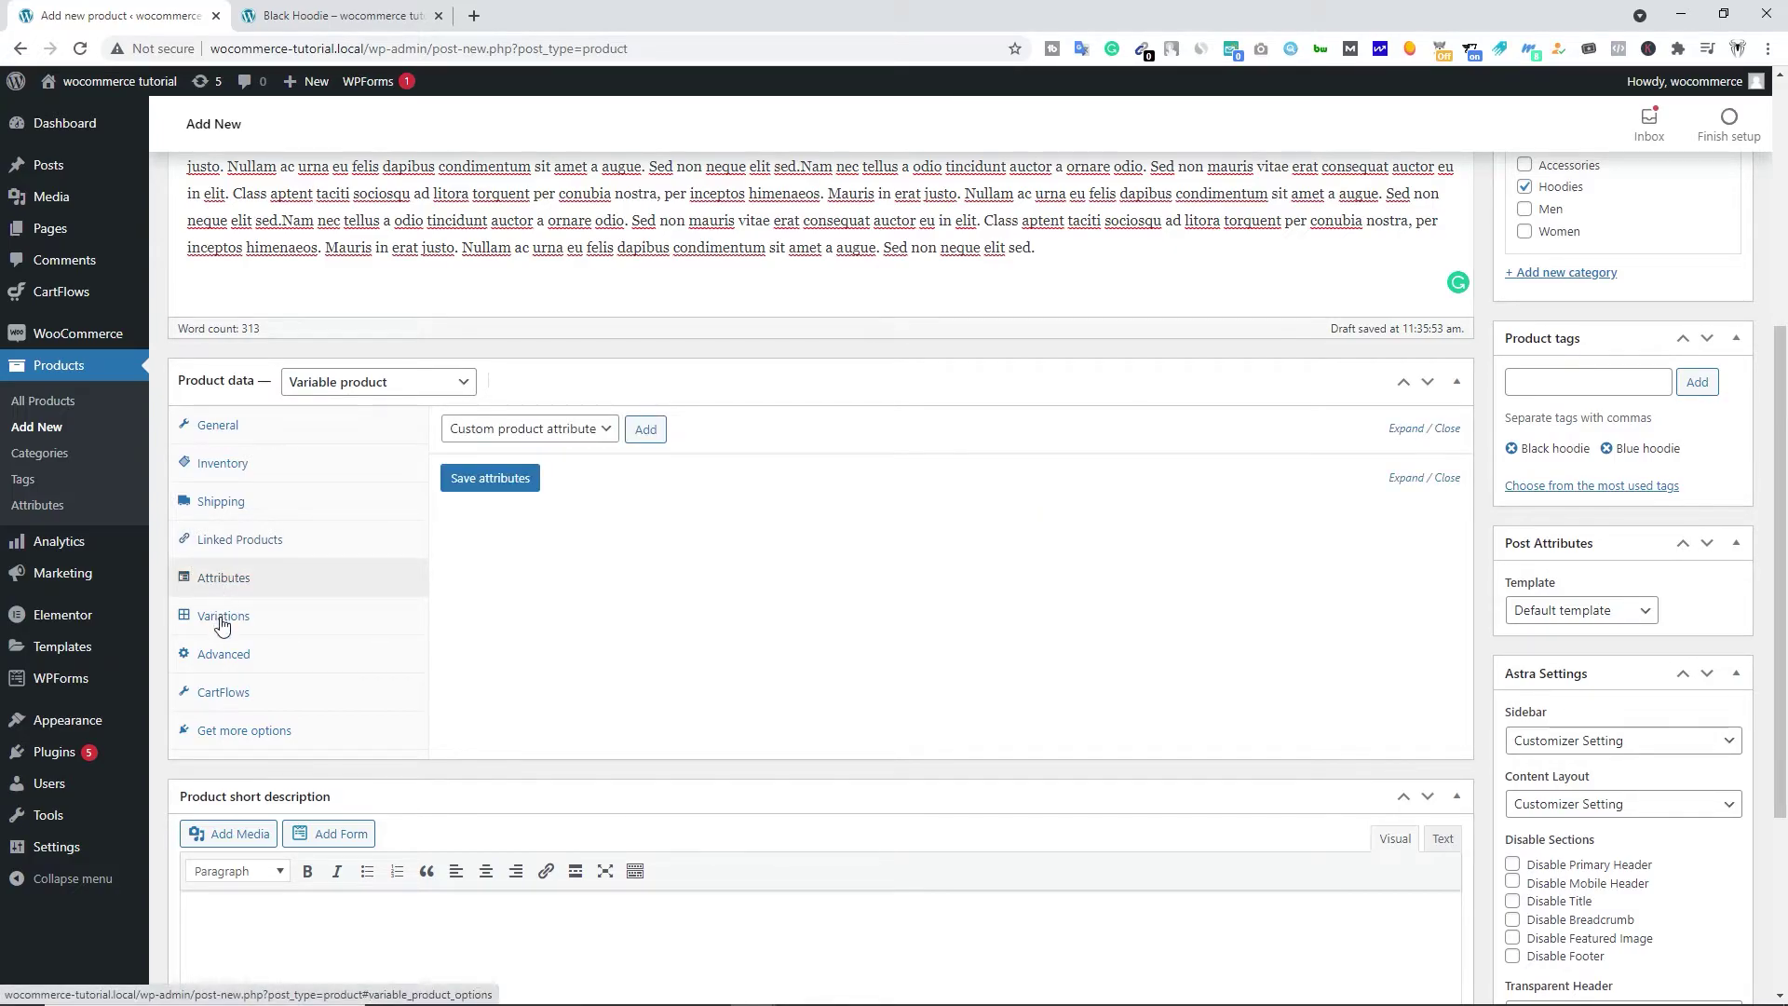
pyautogui.click(223, 623)
pyautogui.click(269, 588)
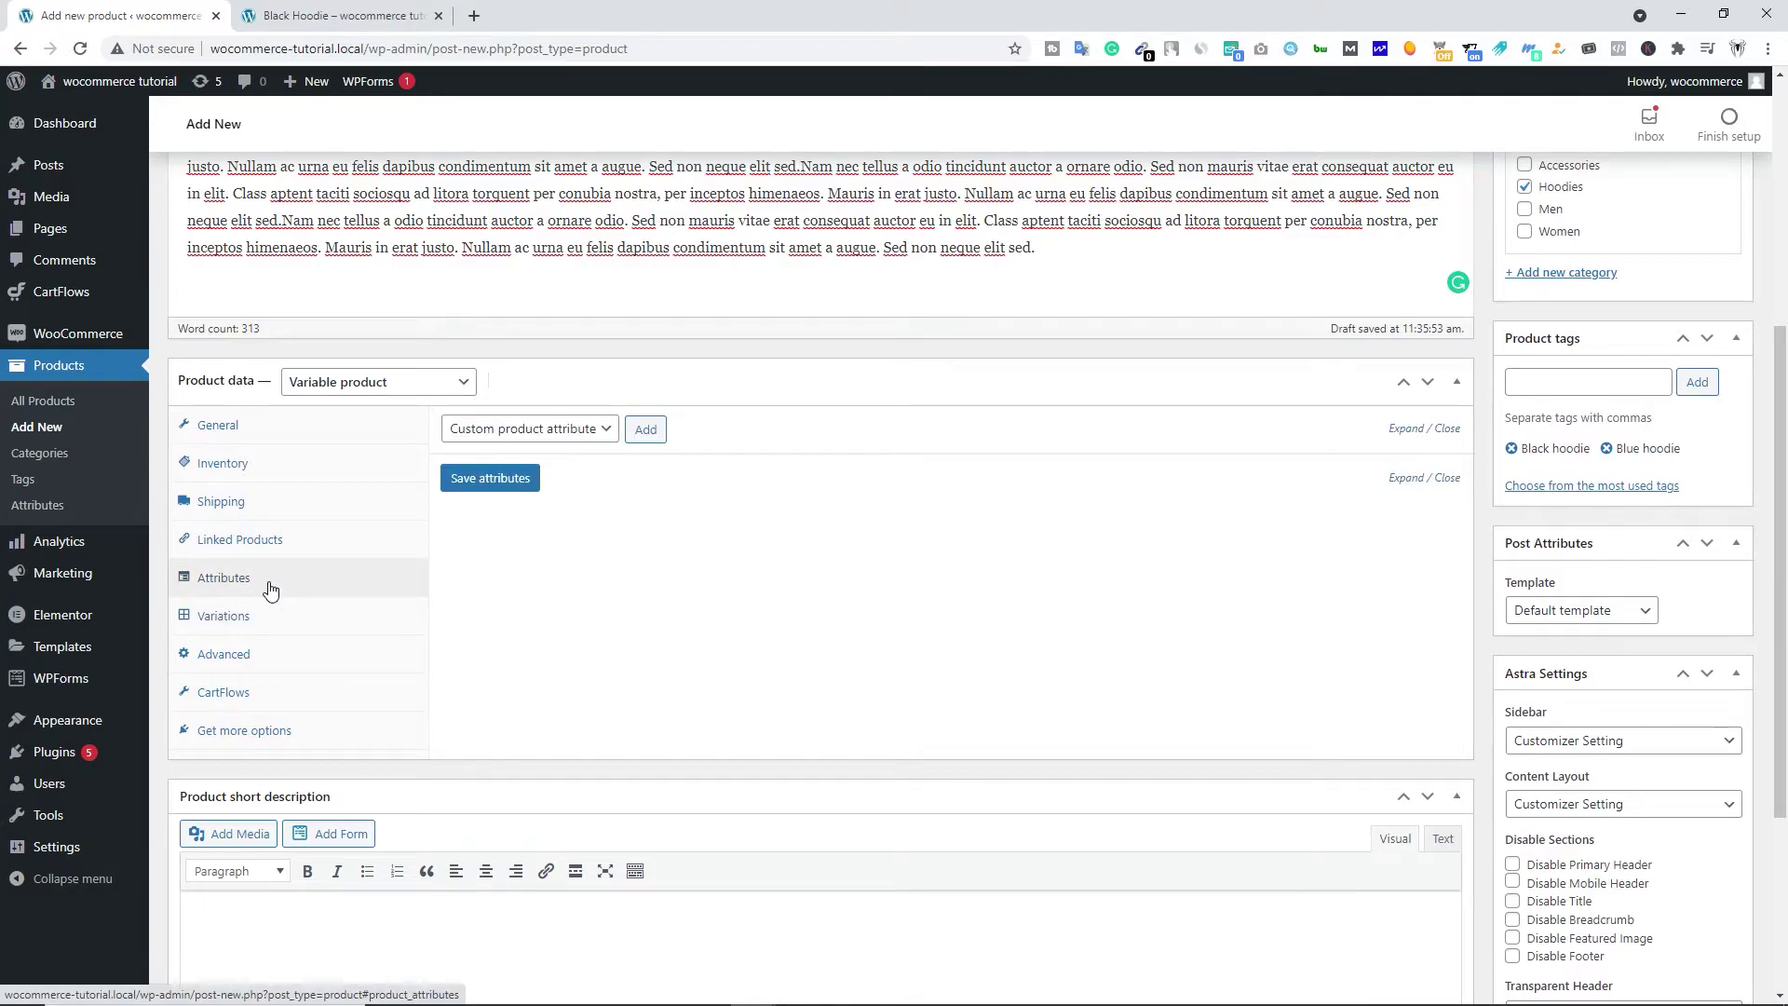
pyautogui.click(594, 438)
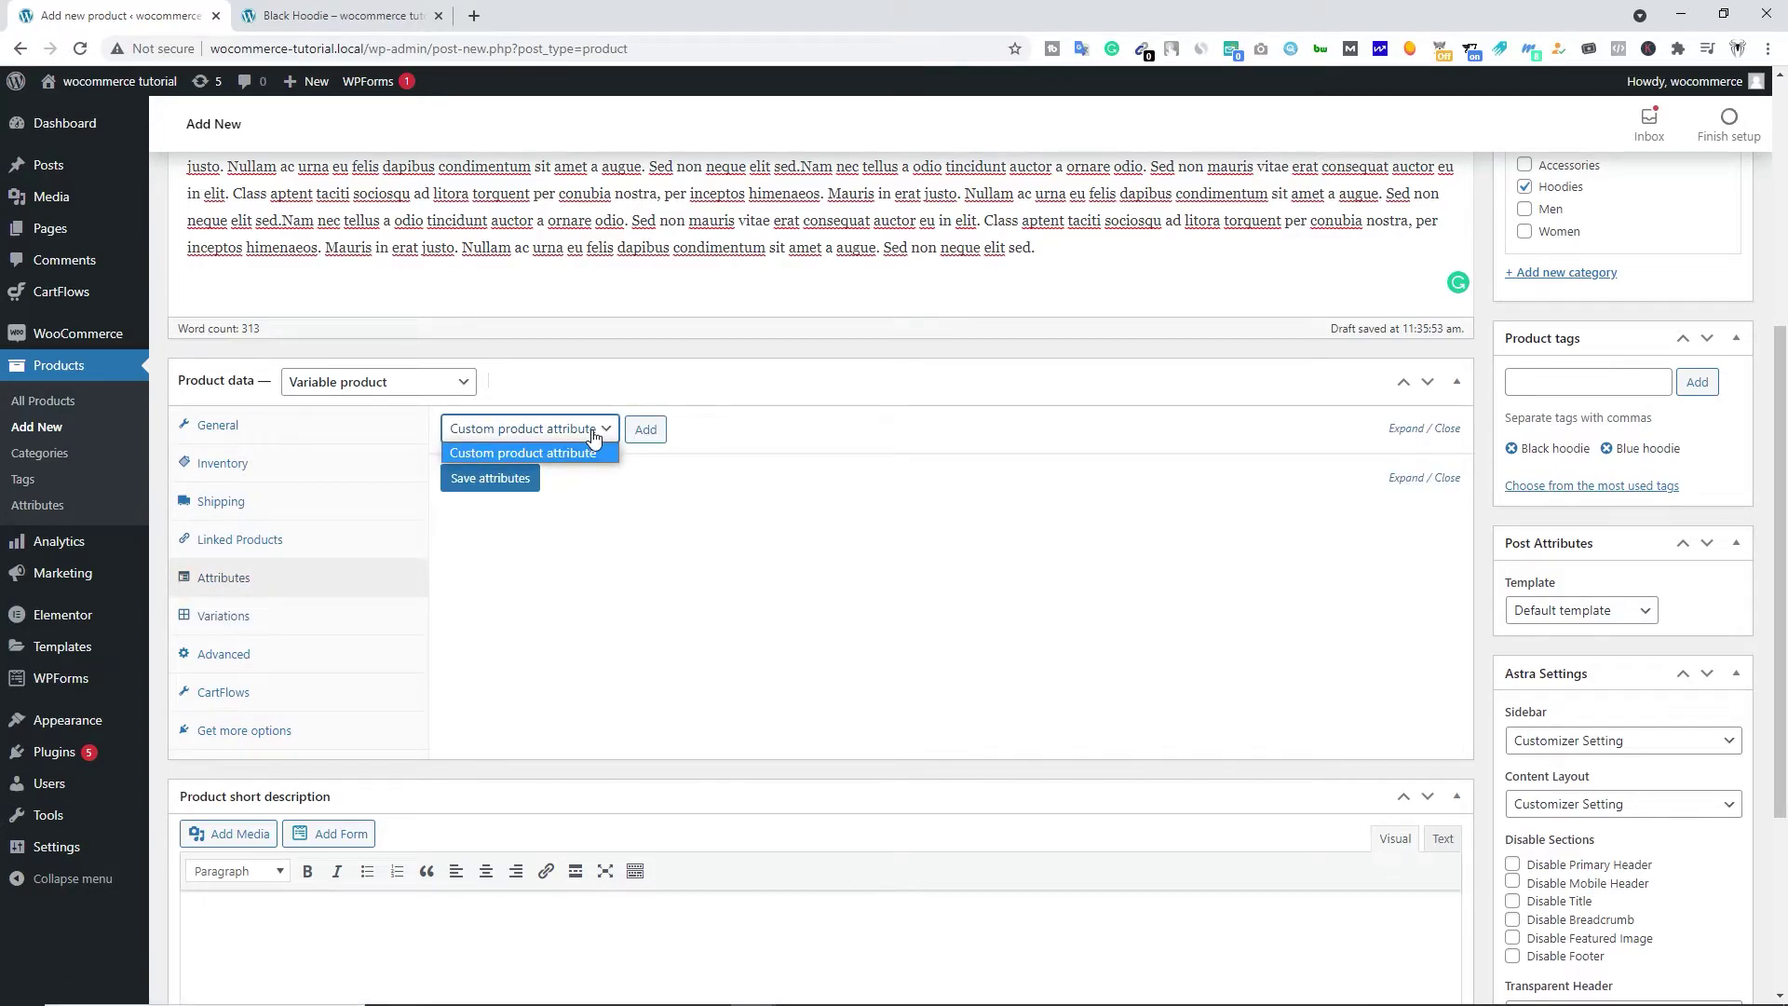
pyautogui.click(583, 453)
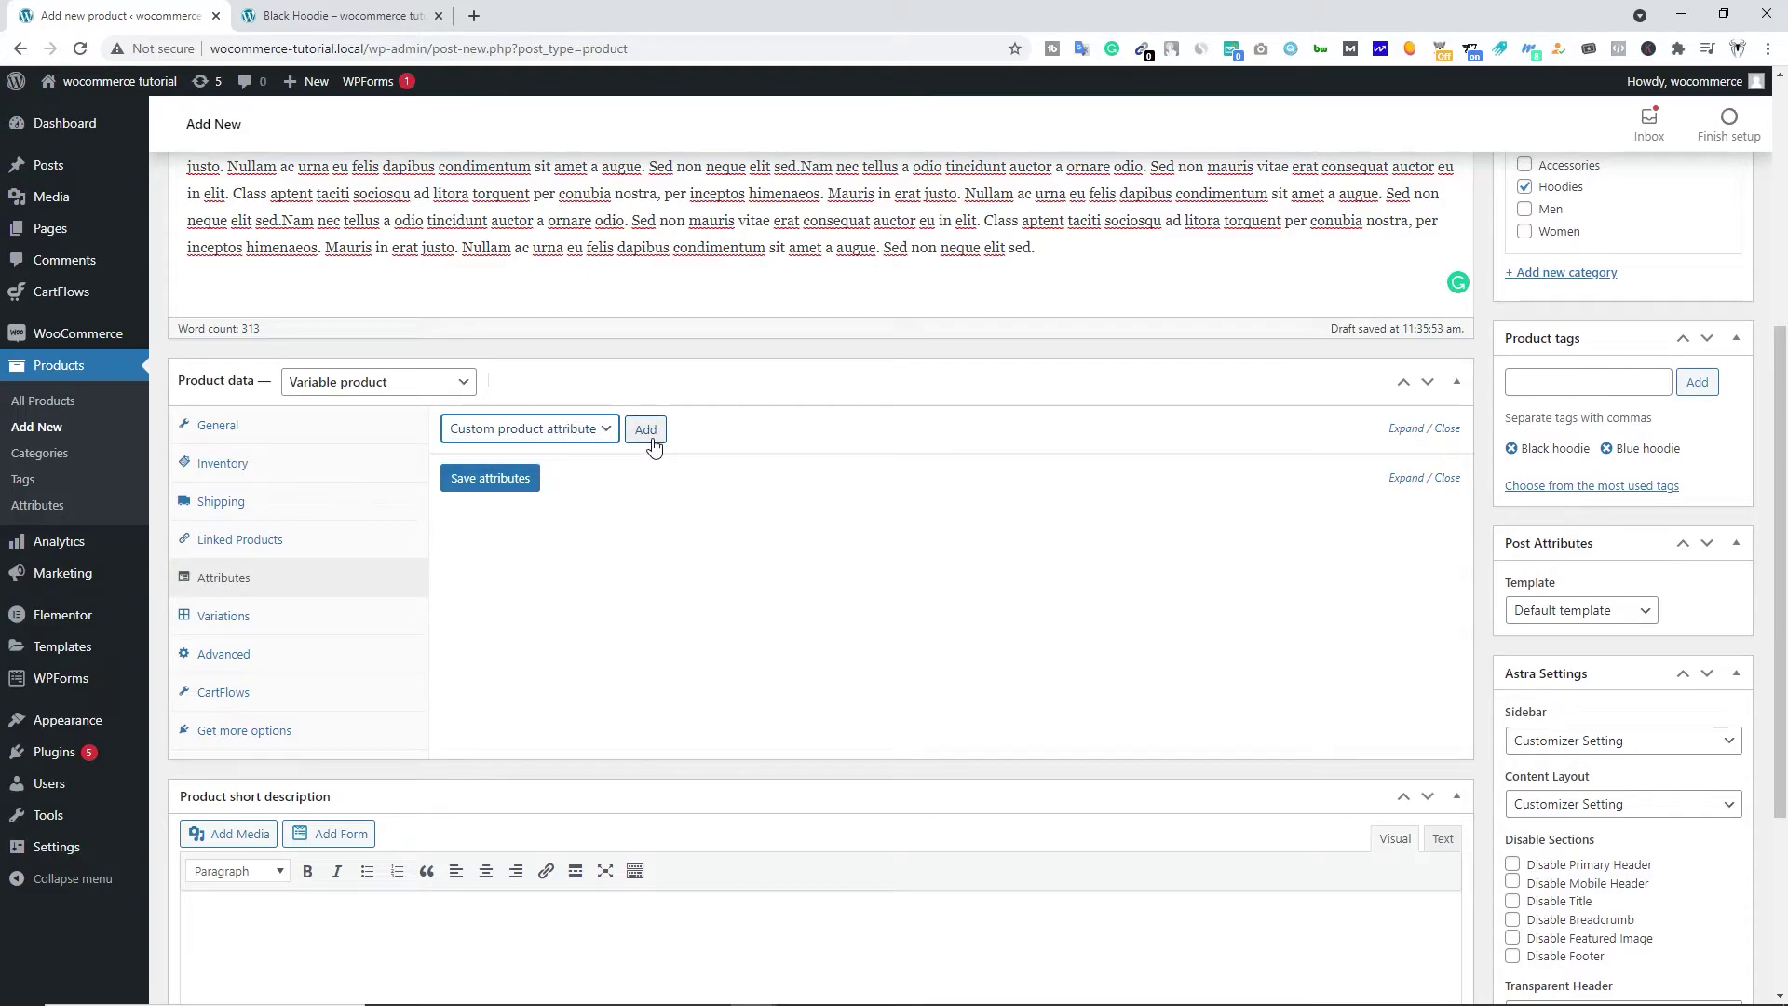
pyautogui.click(646, 430)
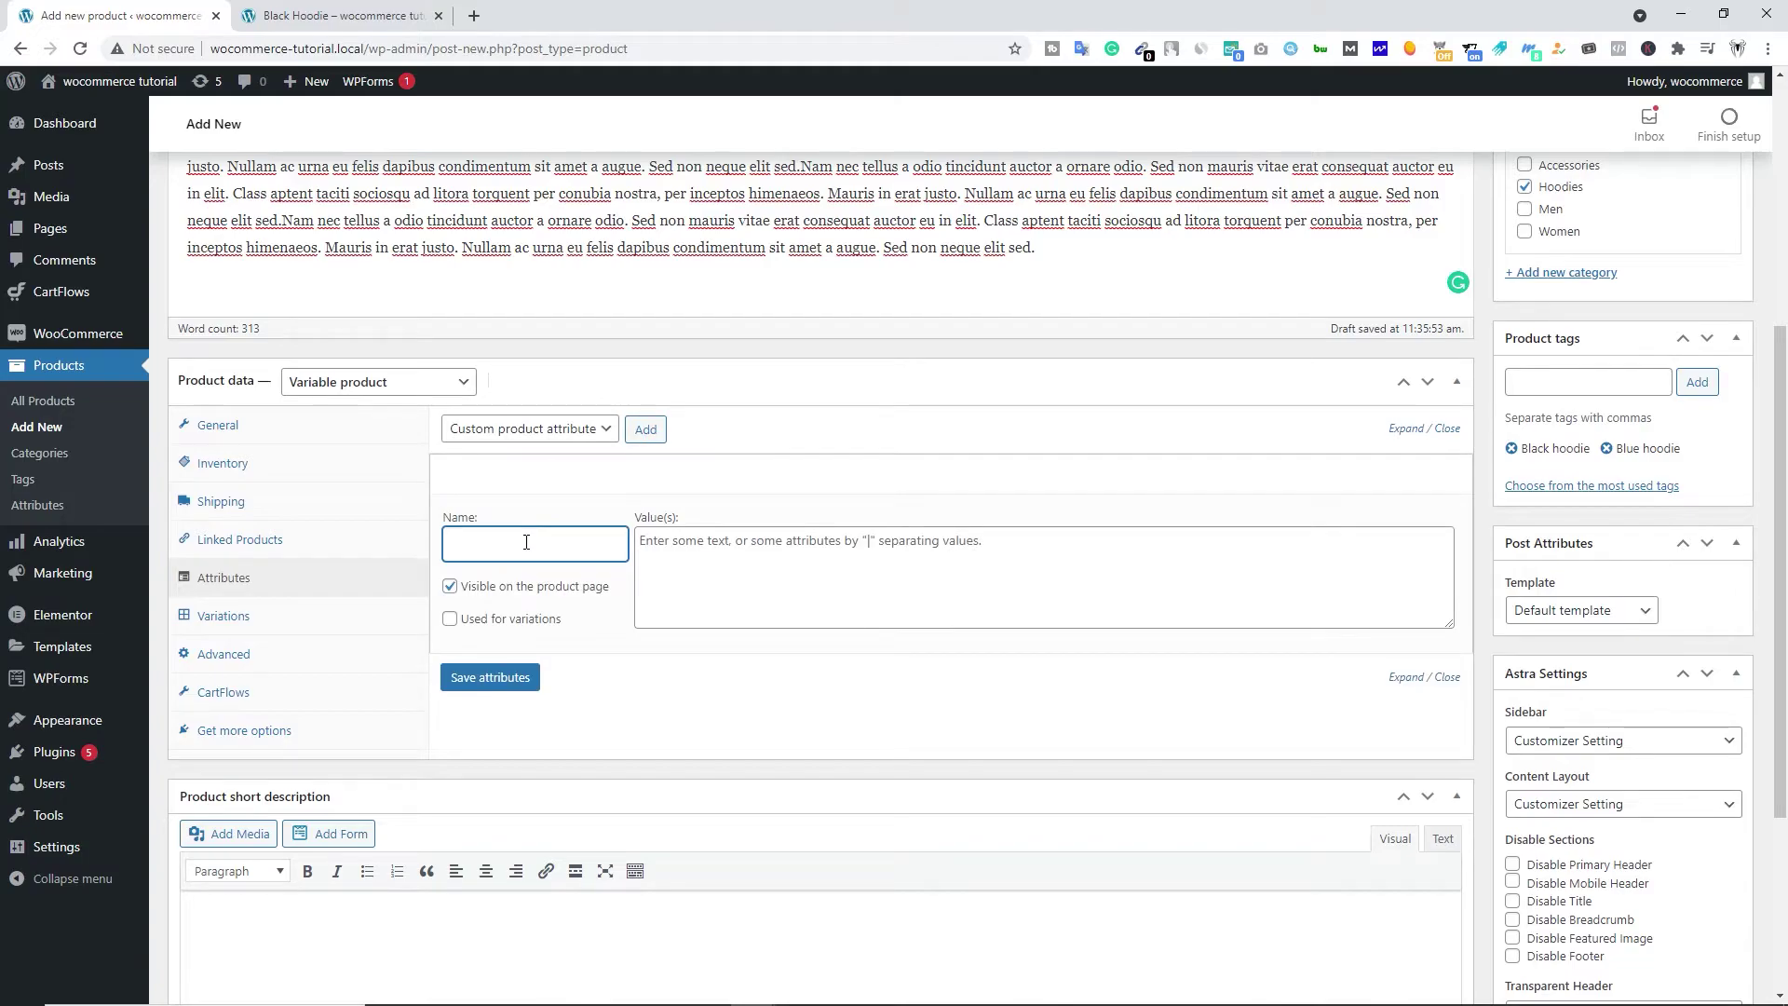
pyautogui.write('Color')
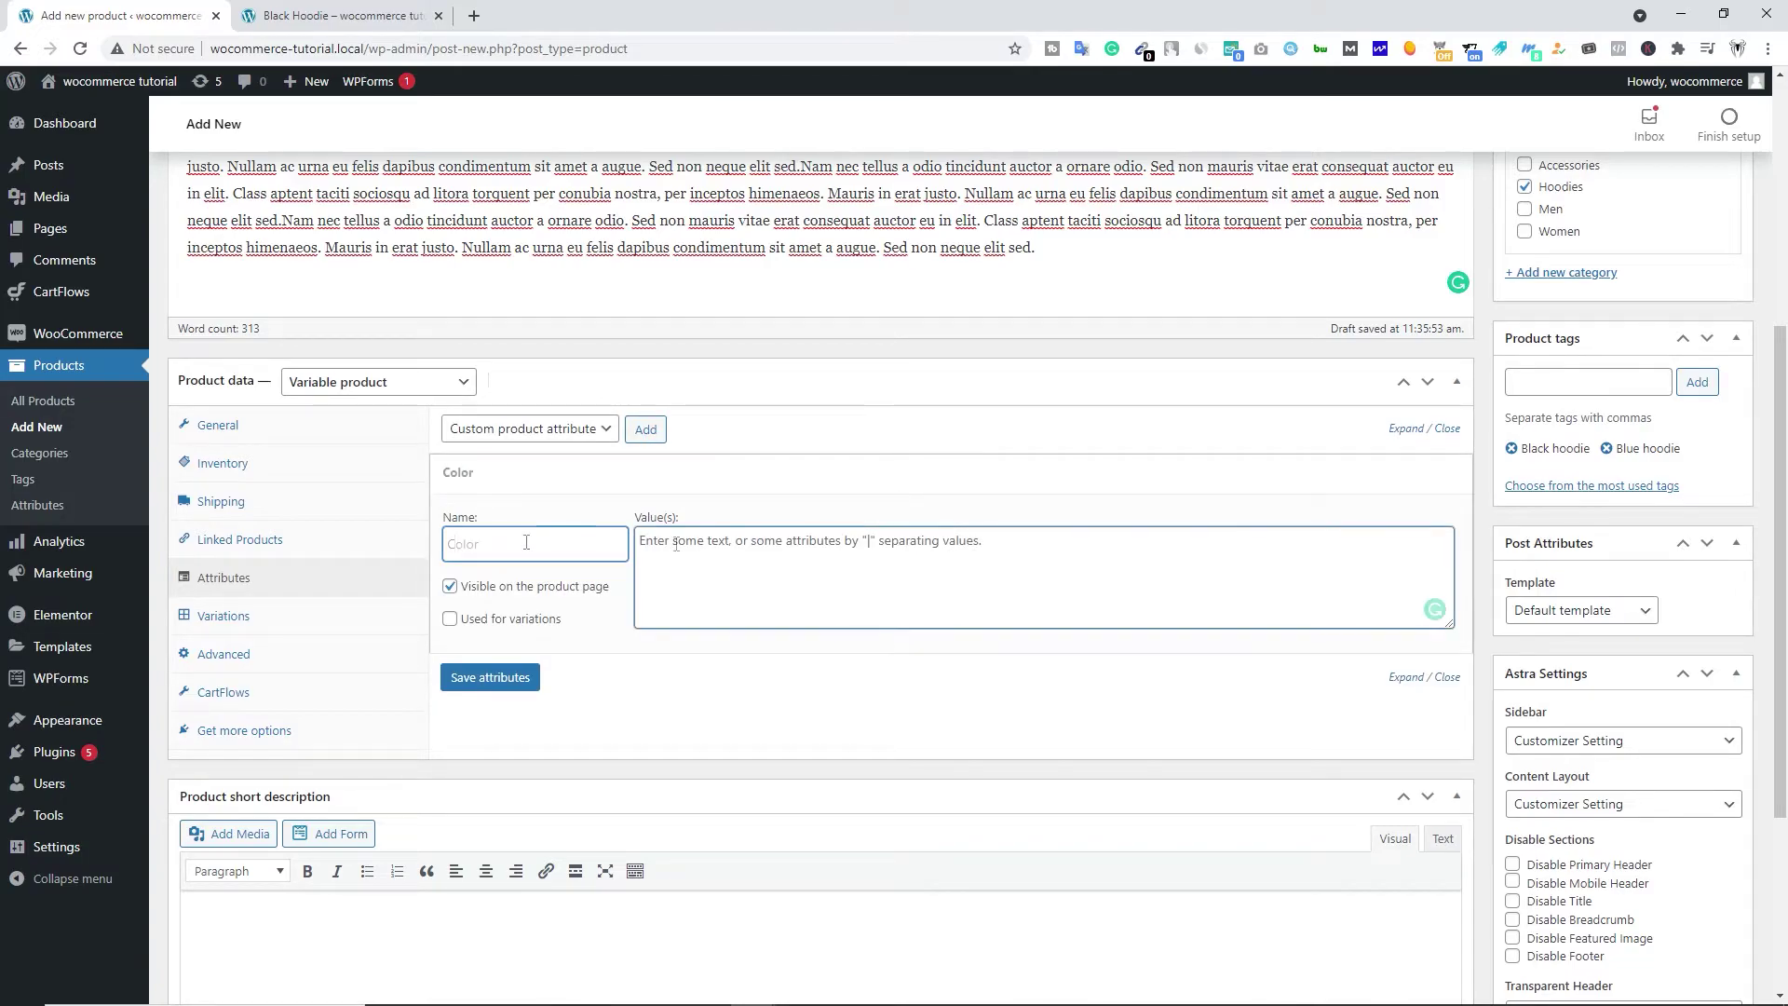
# Step: Give the Color attribute the values Red|Black|Green, enable it for variations and save the attributes
pyautogui.click(677, 544)
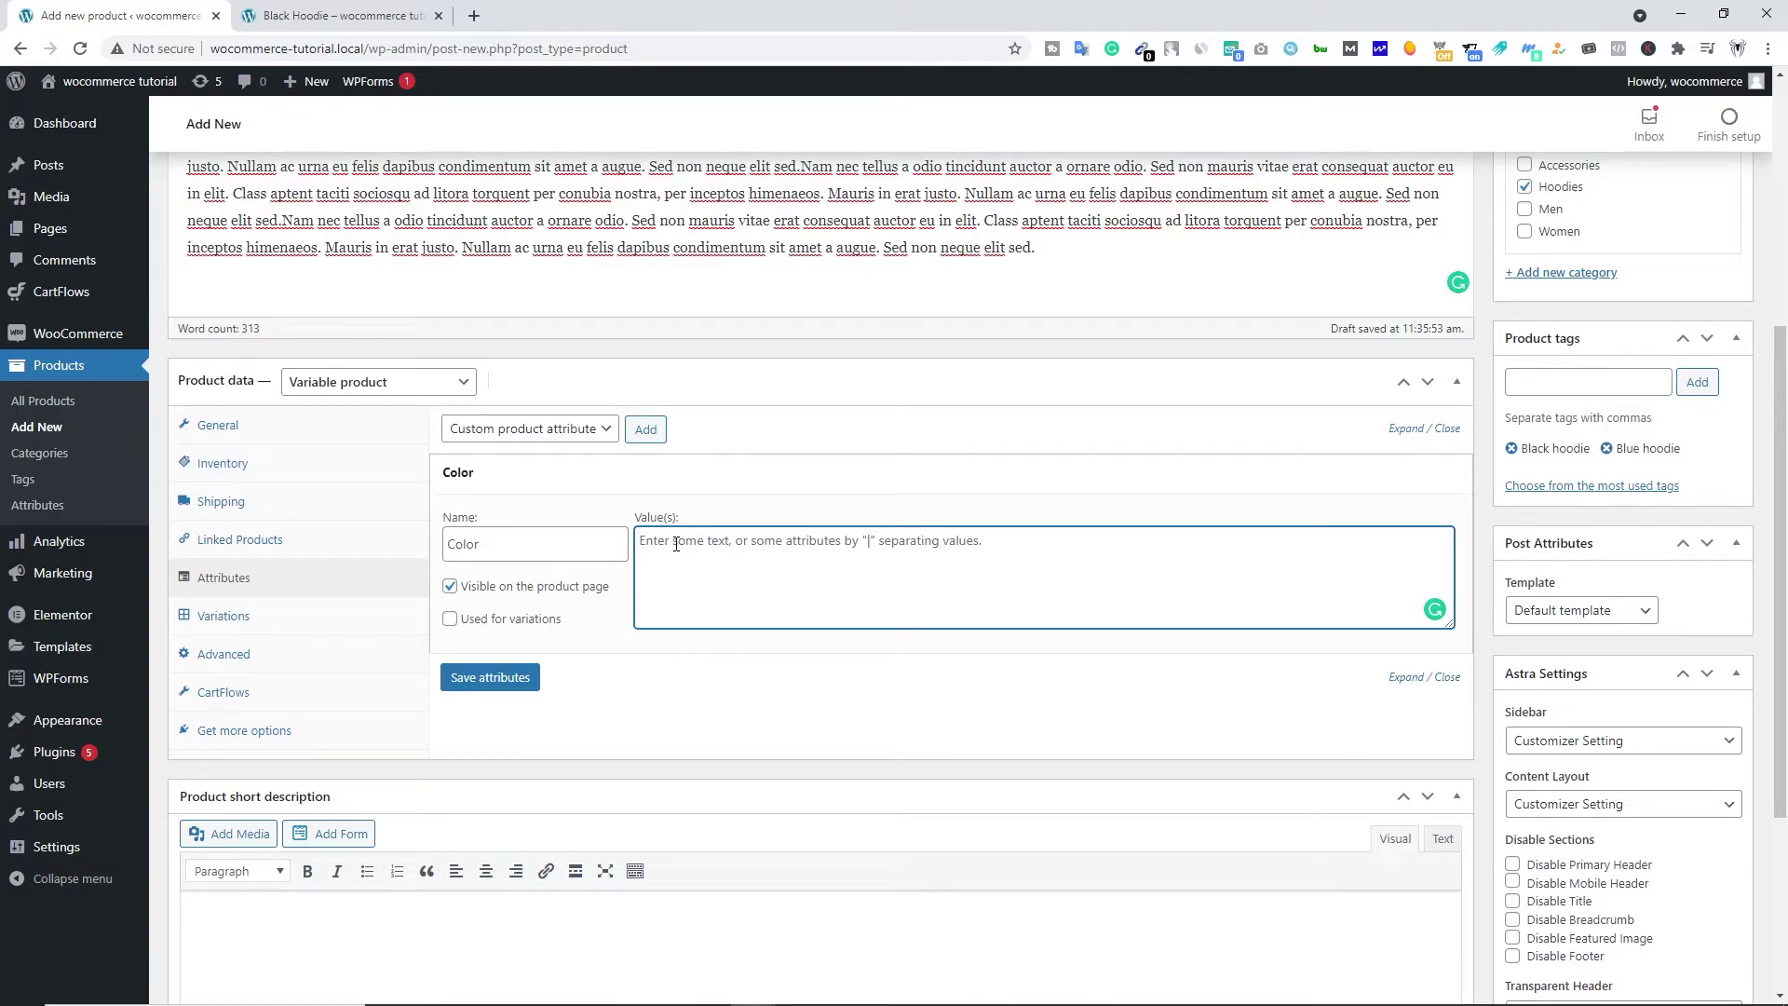
pyautogui.write('Red')
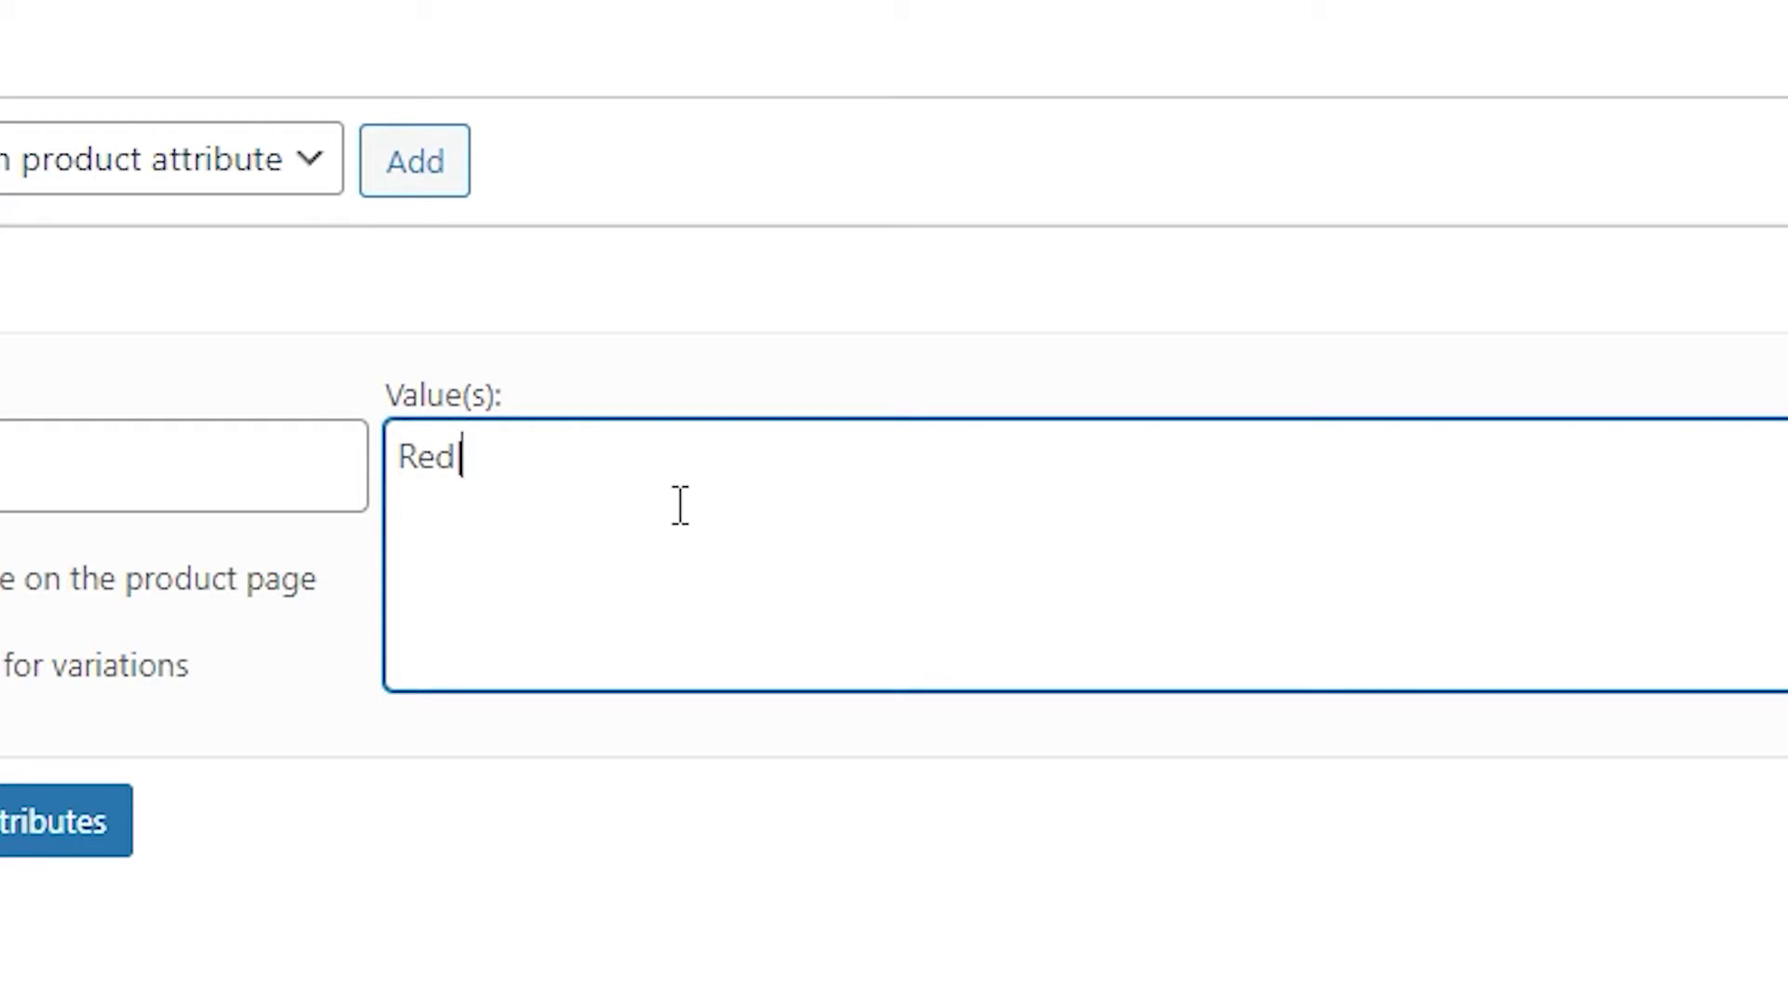
pyautogui.write('|Black|')
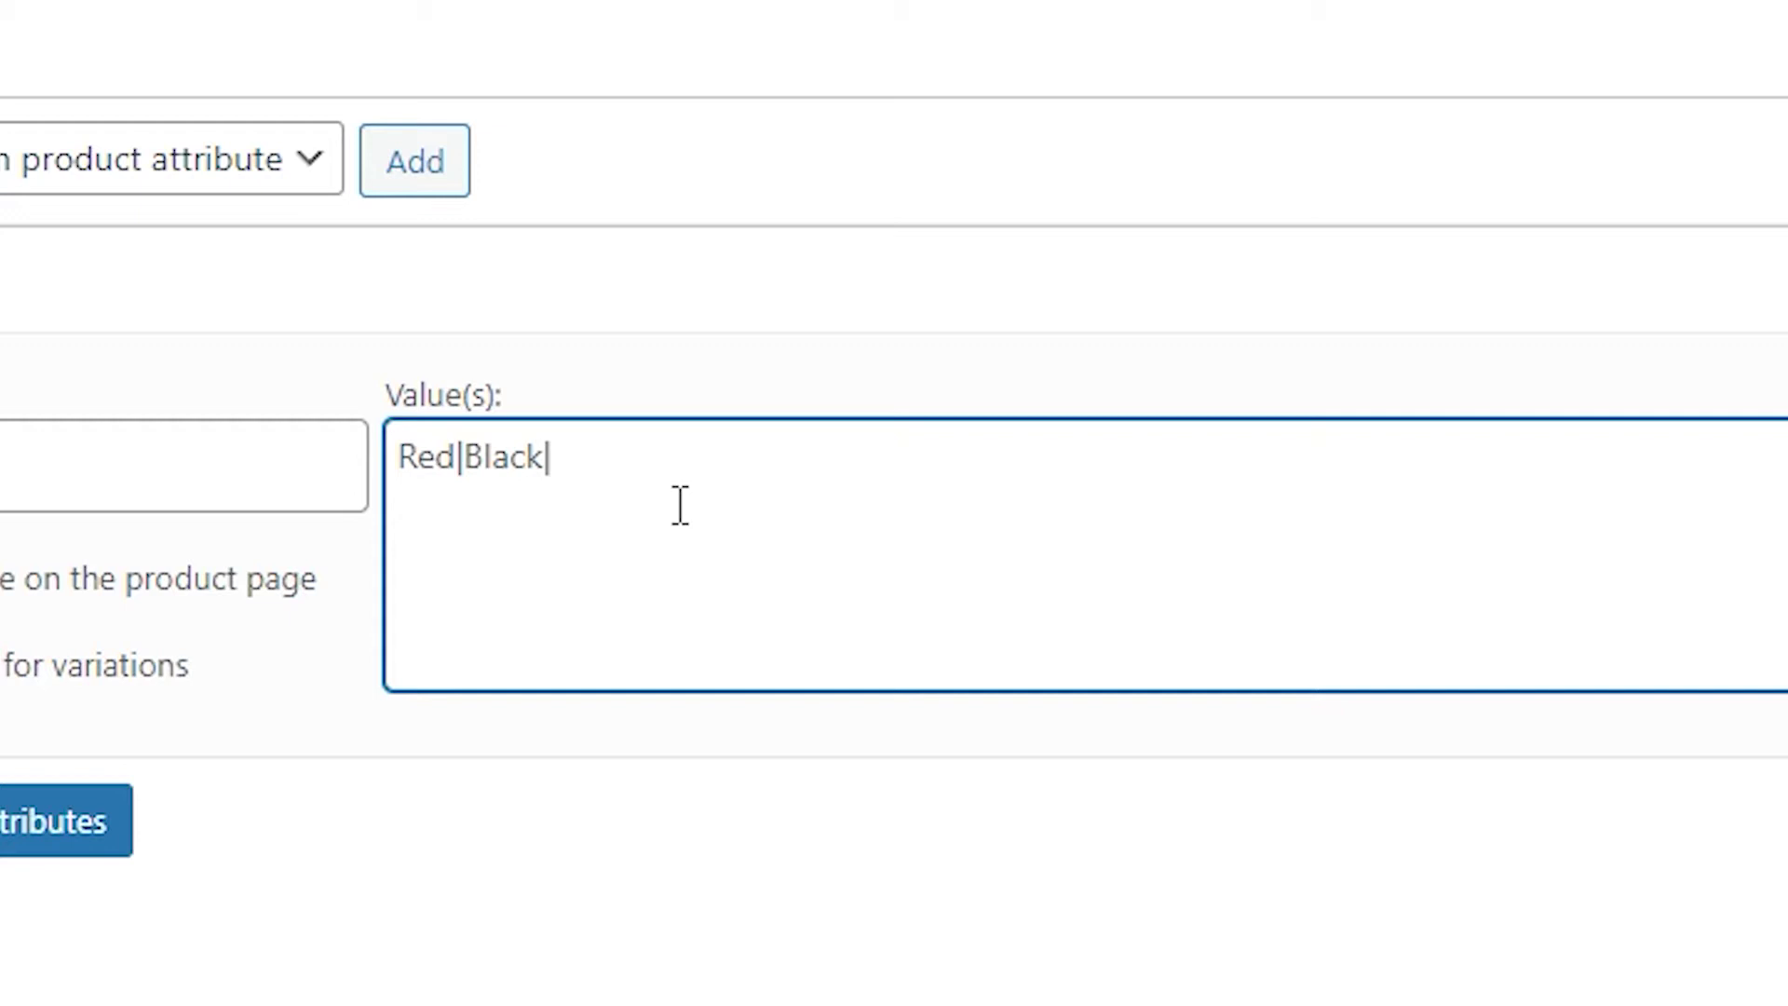
pyautogui.write('Green')
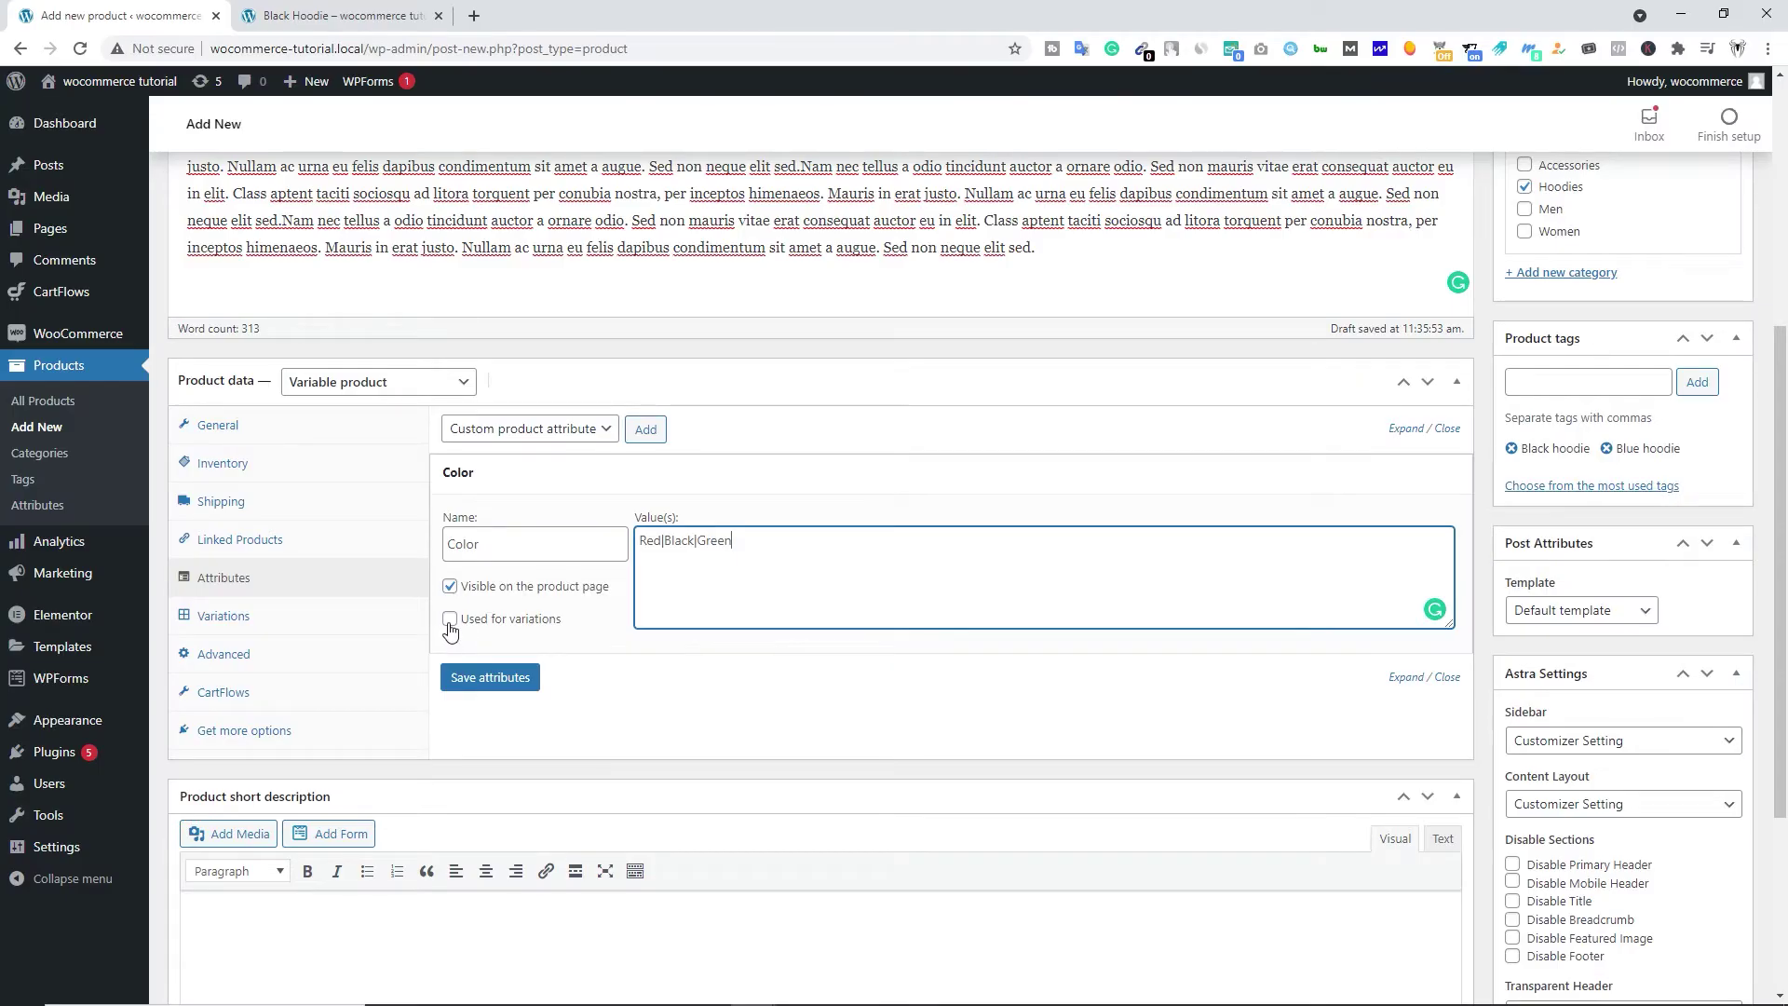
pyautogui.click(450, 624)
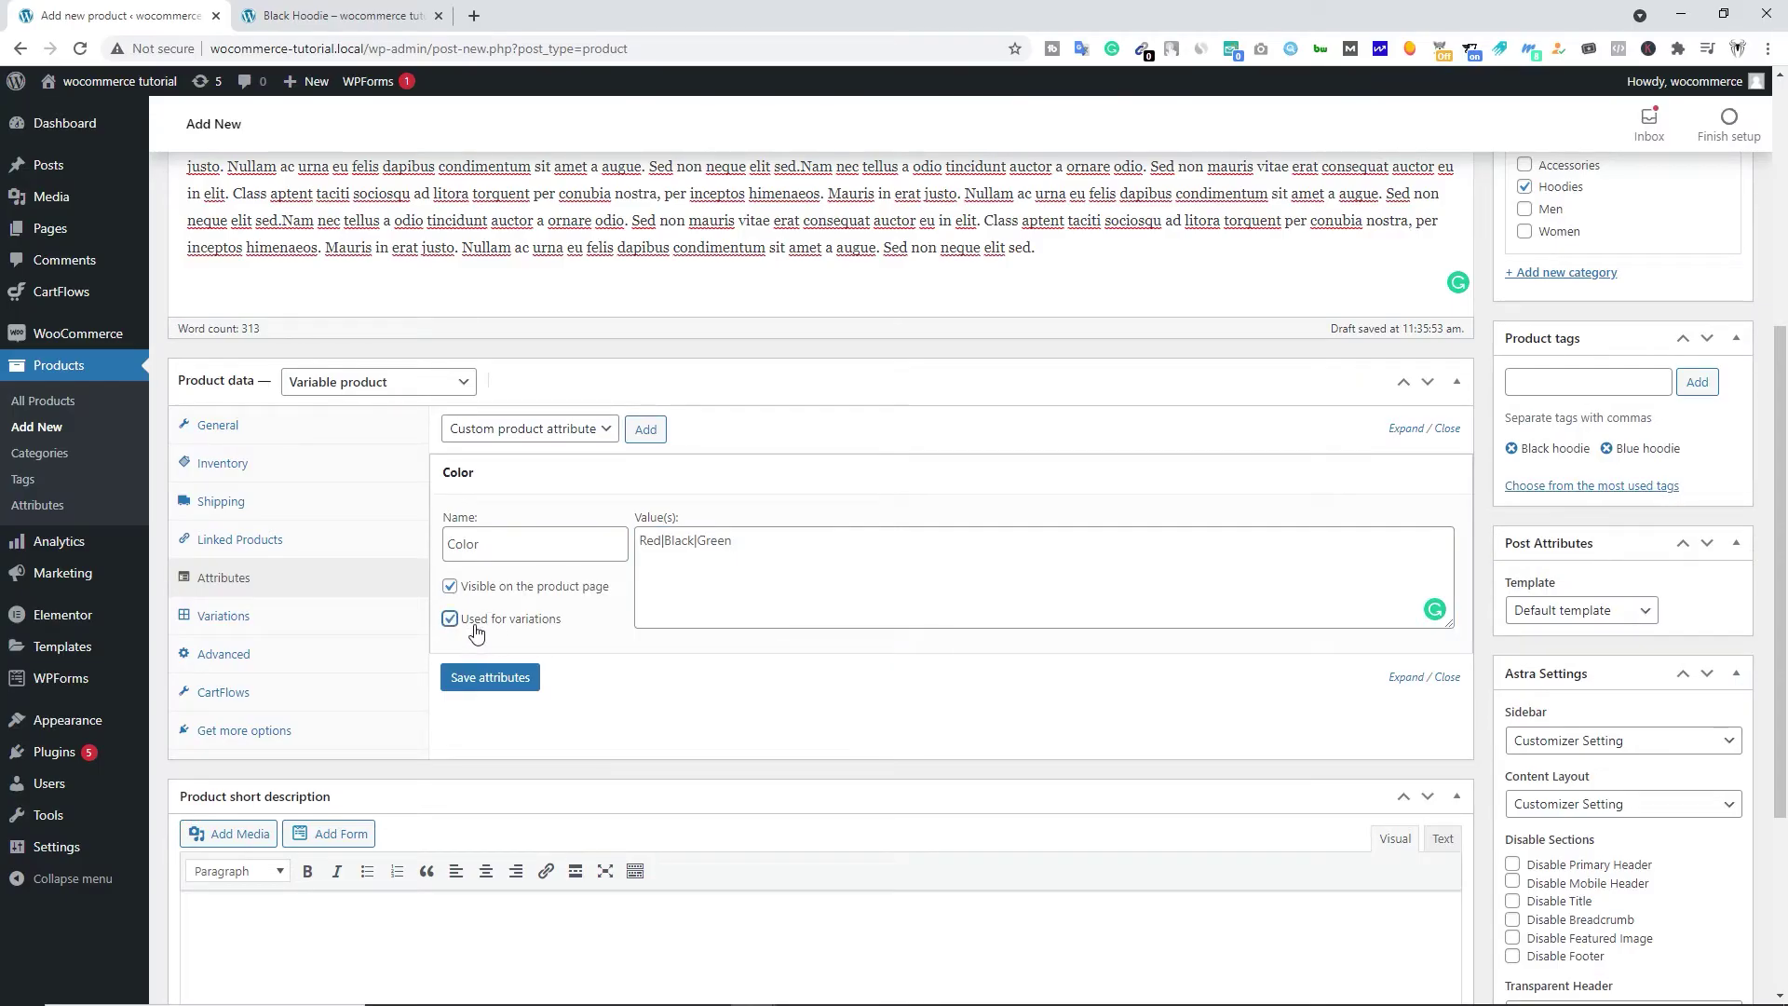
pyautogui.click(484, 679)
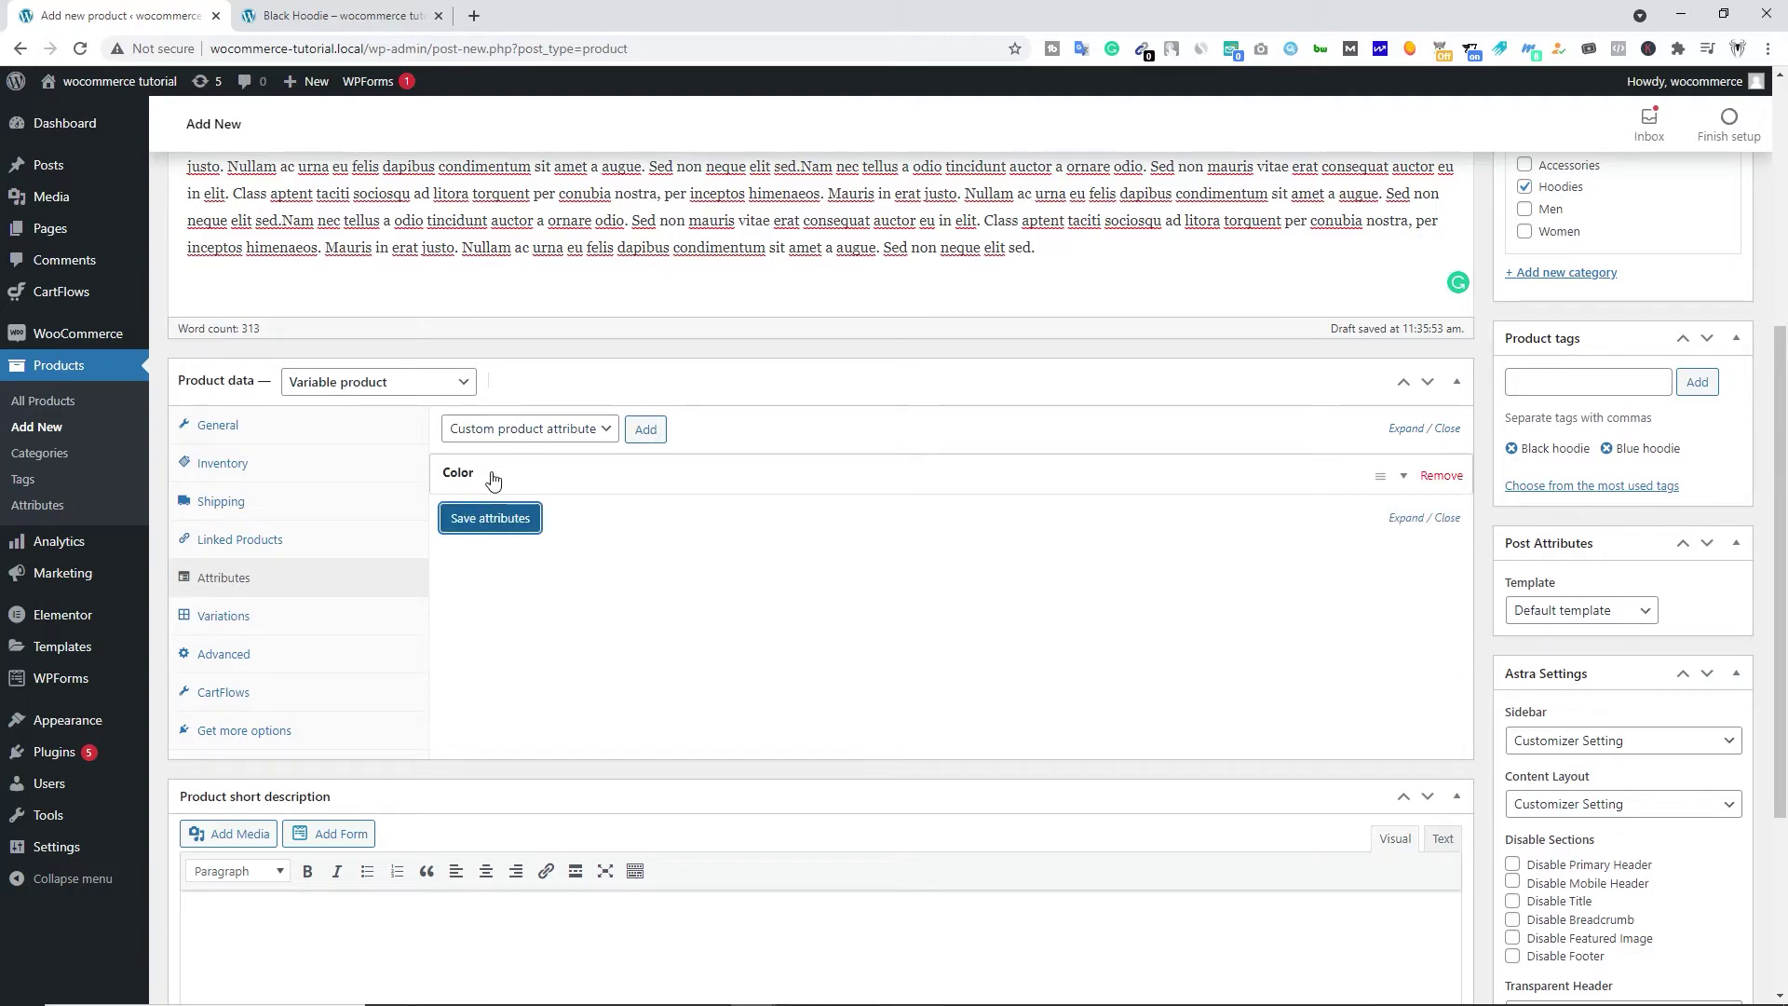
# Step: Add and save a custom attribute "Size" with the values Small|Medium|Large, enabled for variations
pyautogui.click(647, 429)
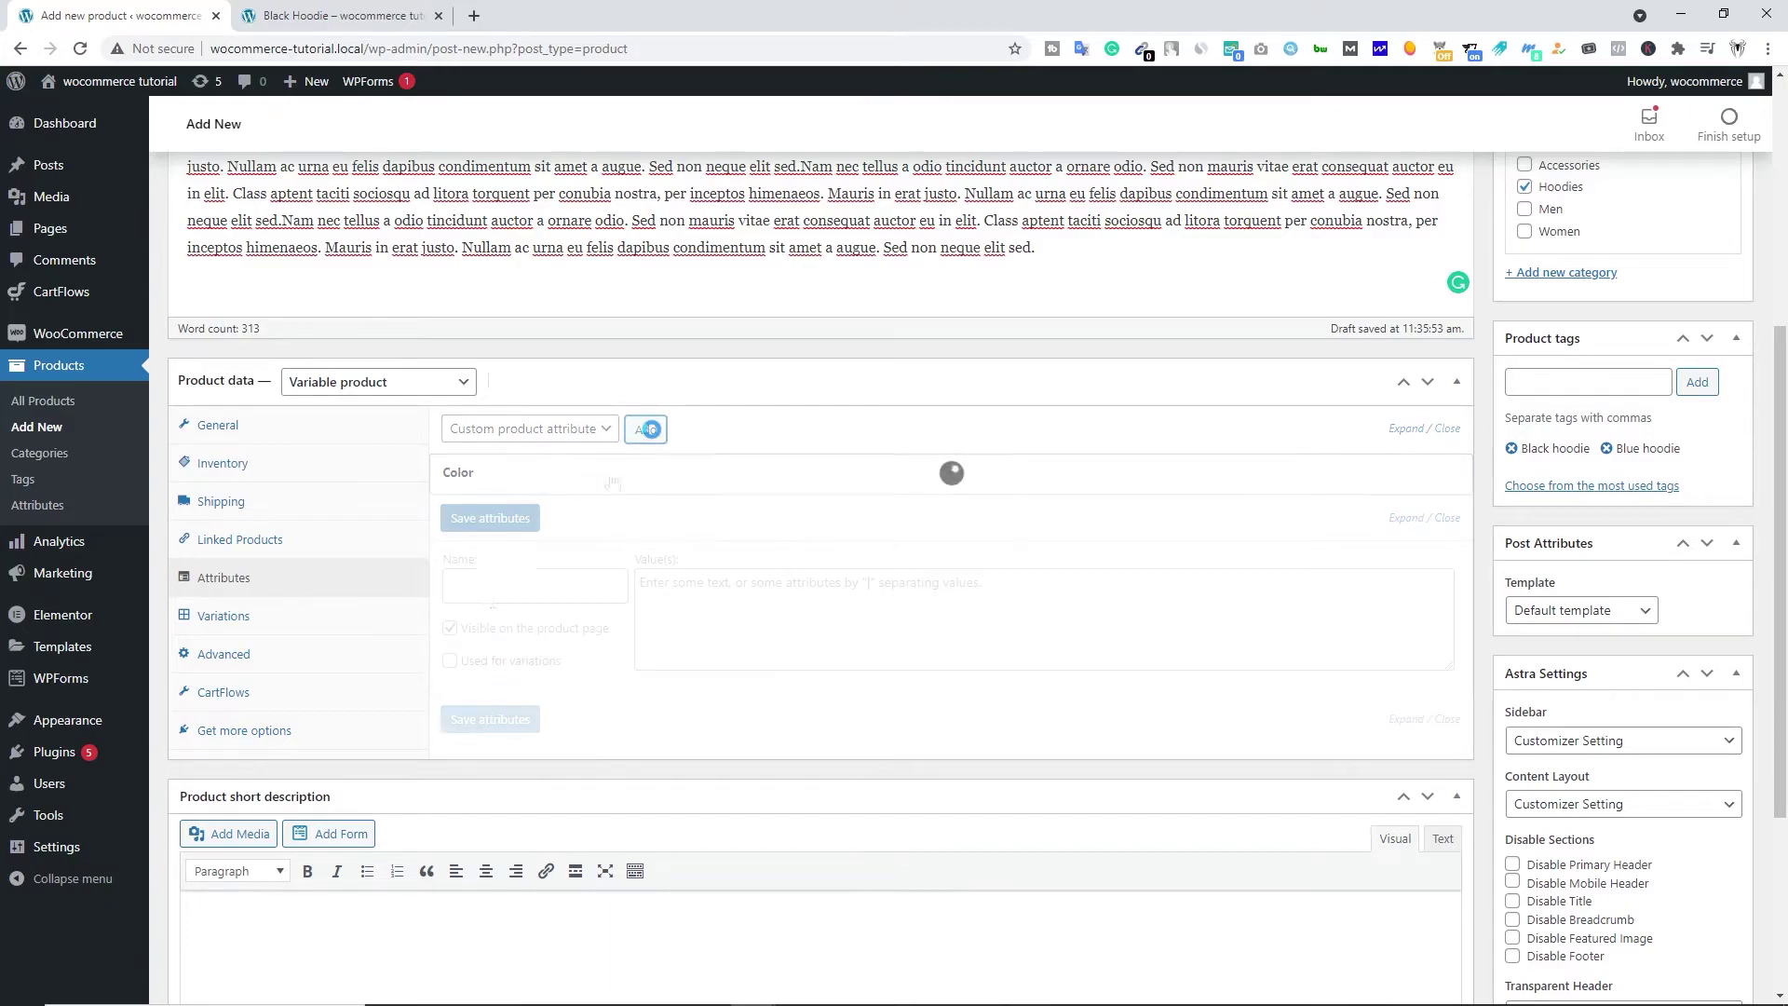
pyautogui.click(498, 594)
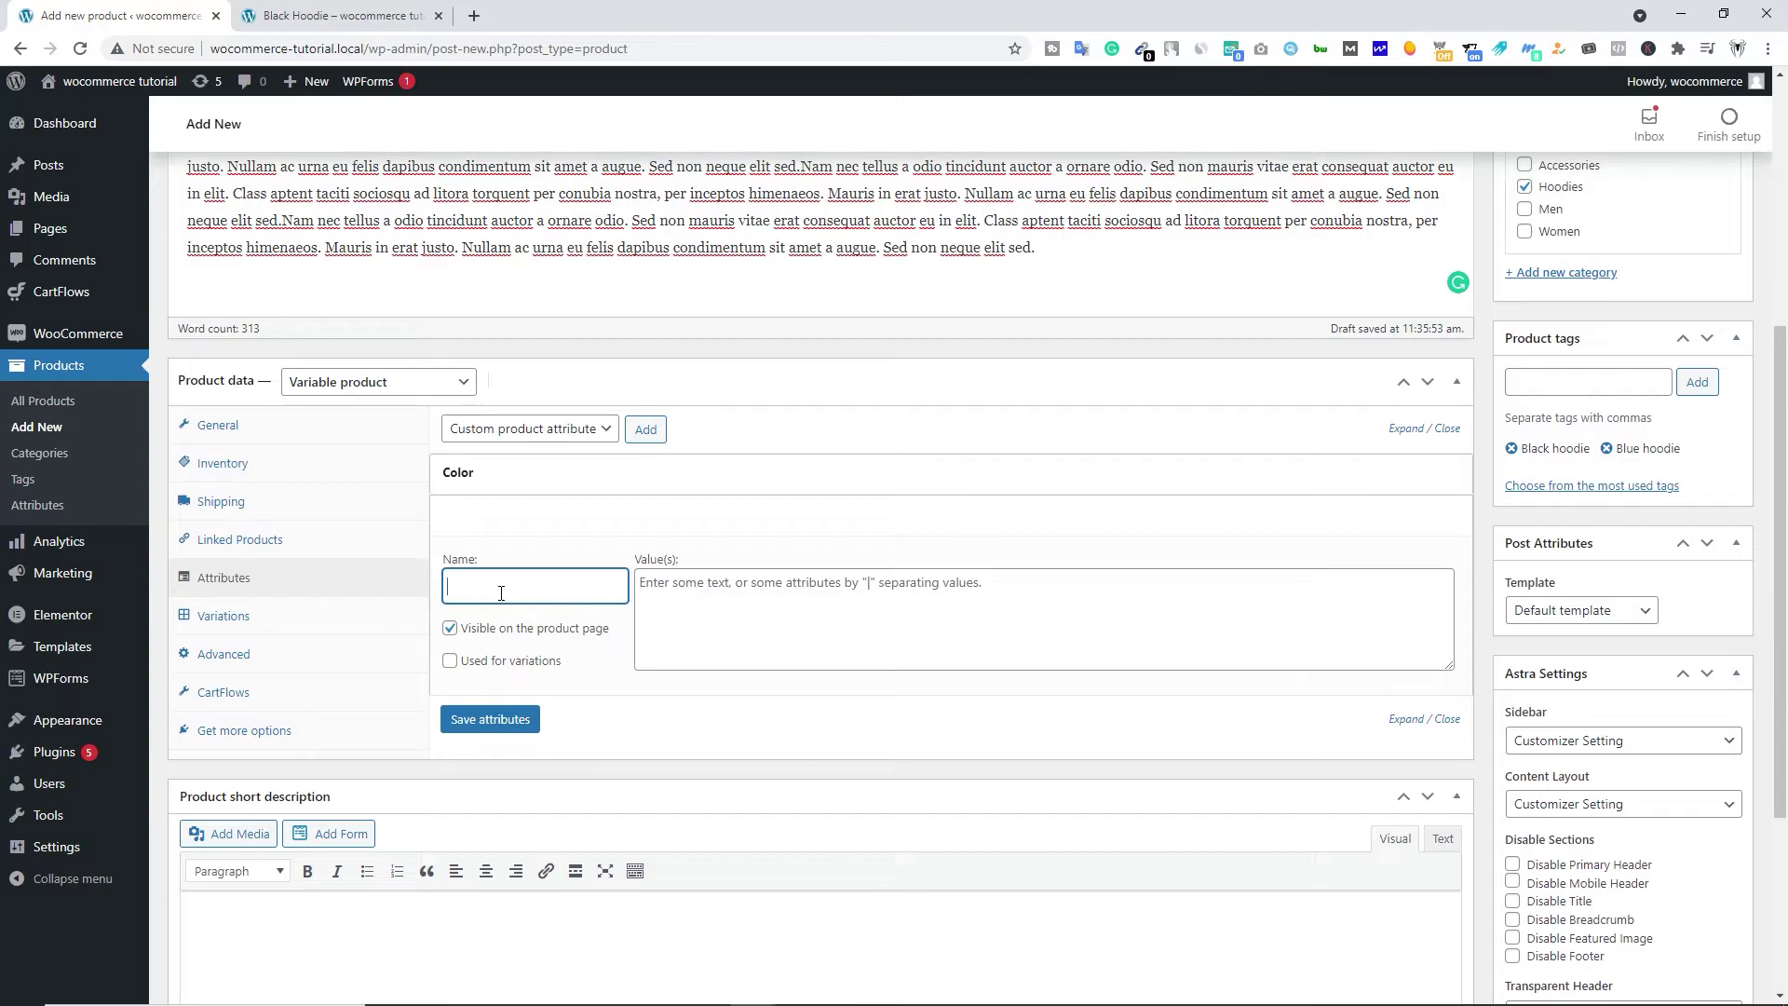
pyautogui.write('Size')
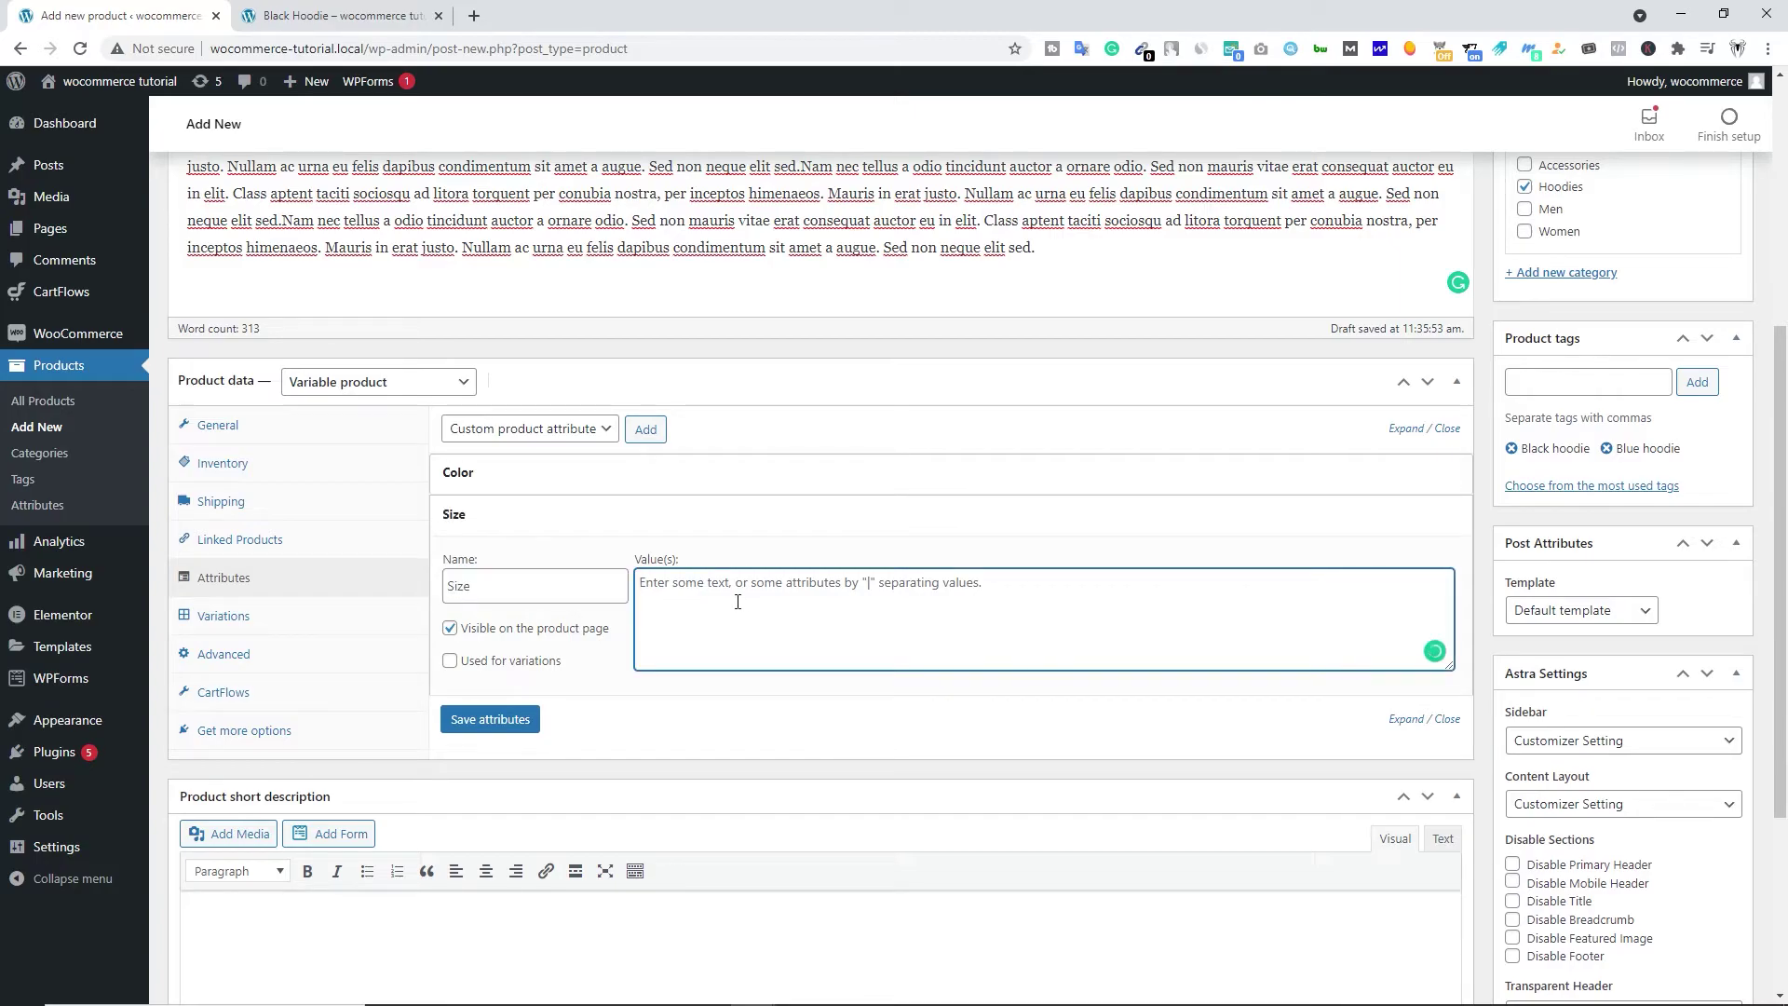
pyautogui.write('Small |')
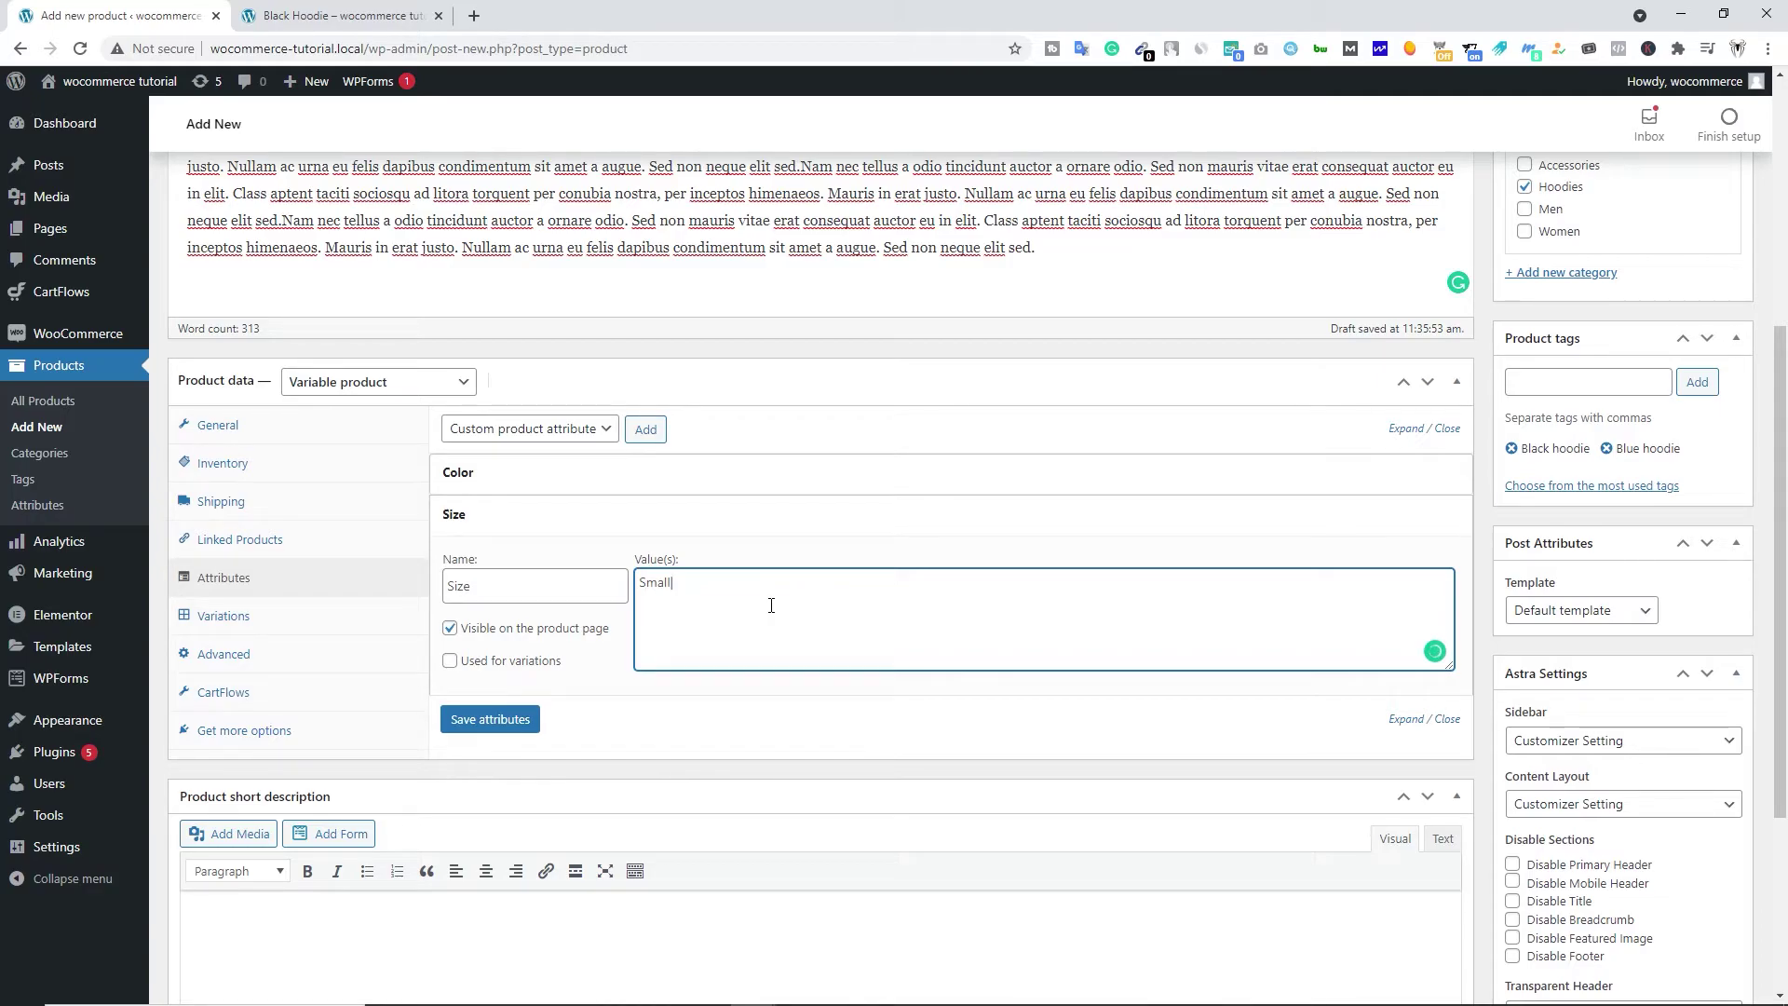
pyautogui.write('Medium|Large')
pyautogui.click(451, 662)
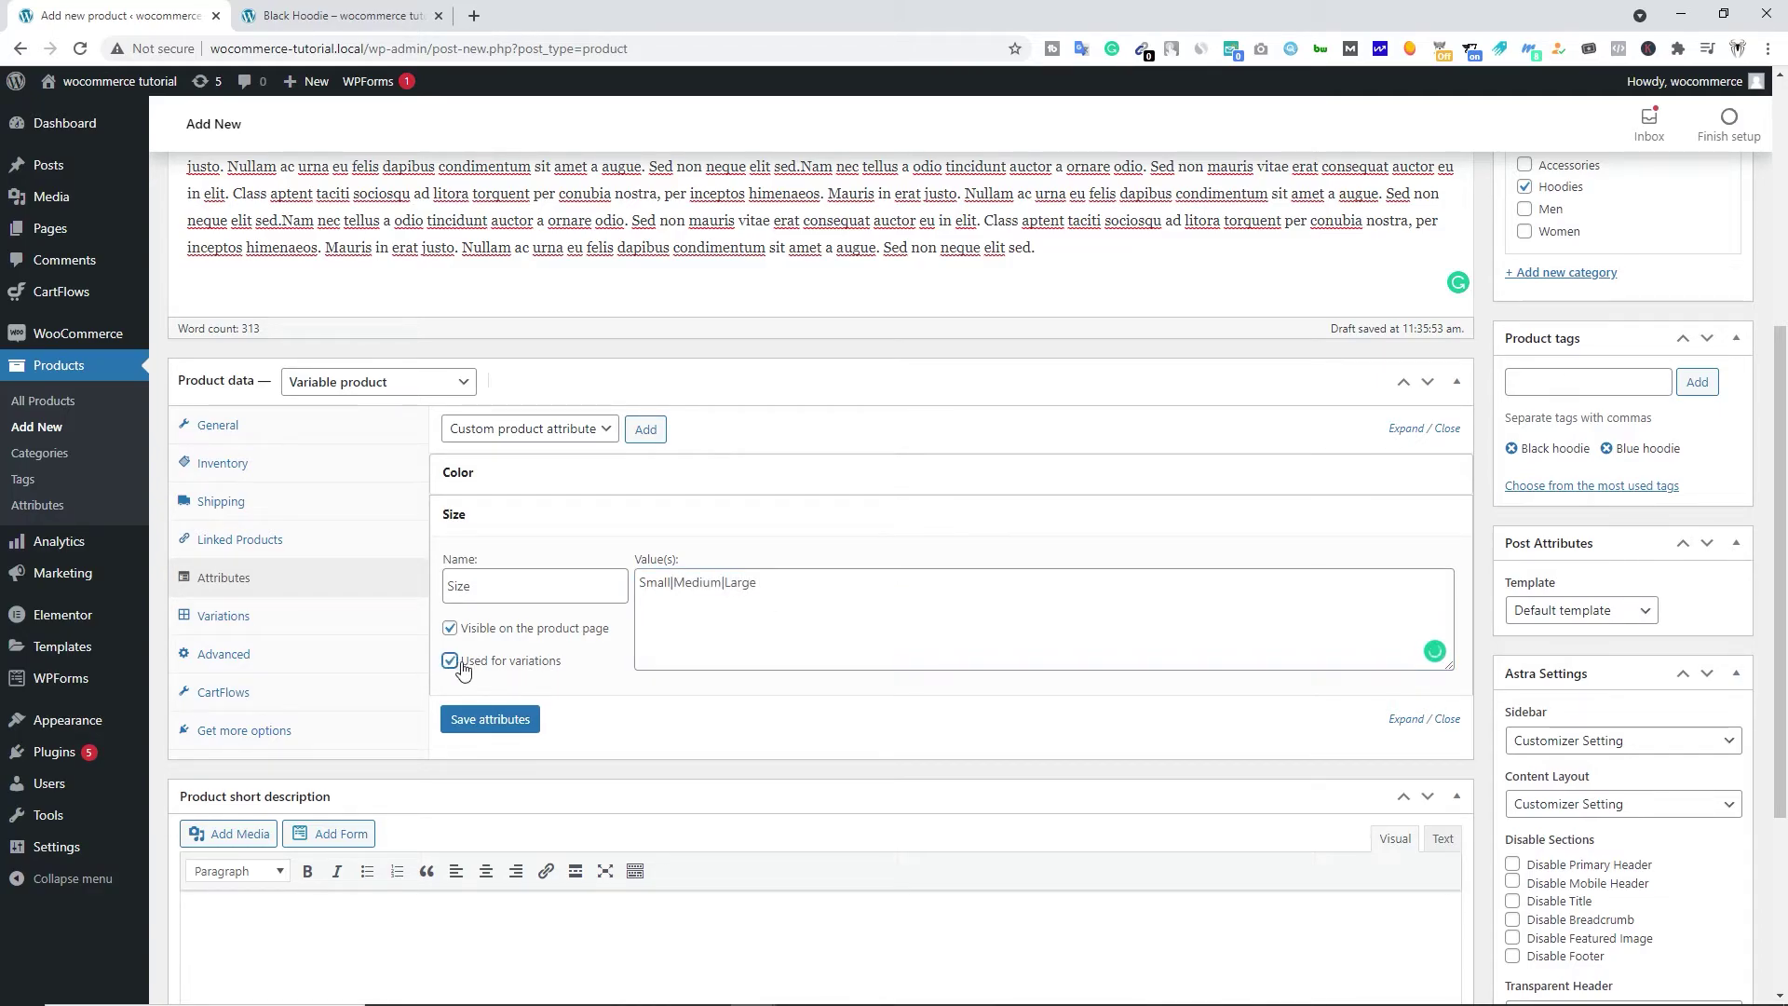
pyautogui.click(500, 731)
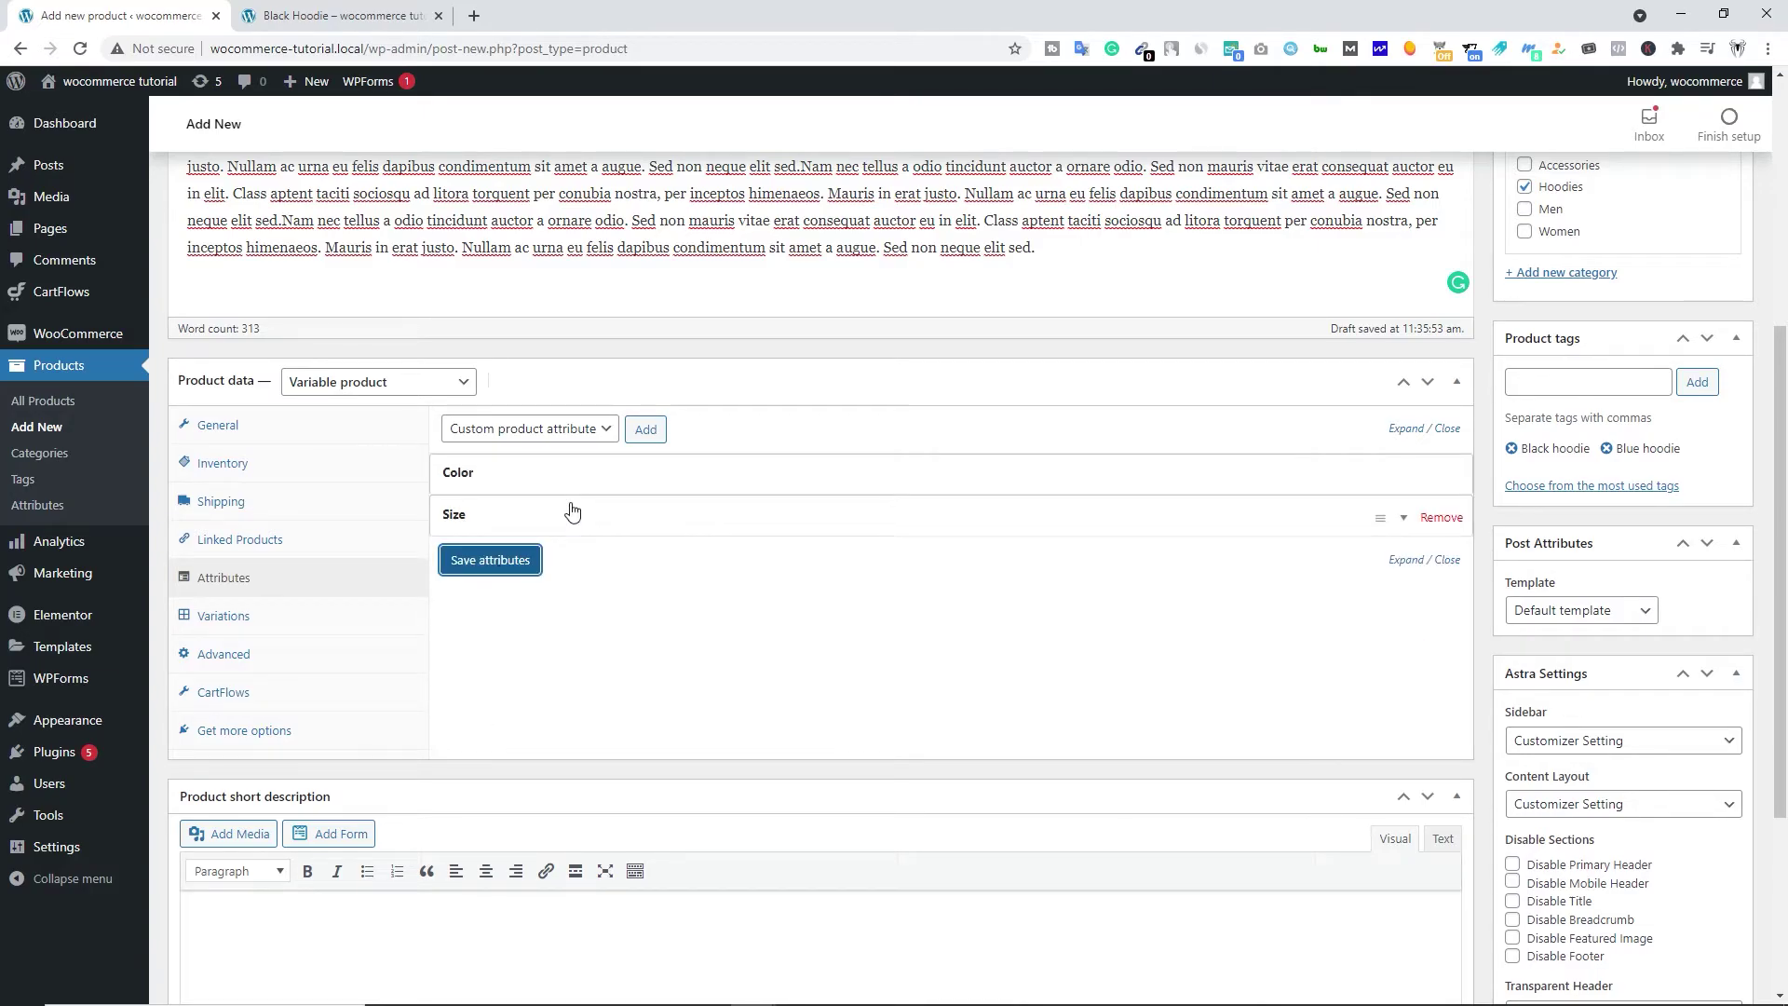
# Step: Create variations from all attributes of the product and confirm linking every combination
pyautogui.click(271, 615)
pyautogui.click(613, 429)
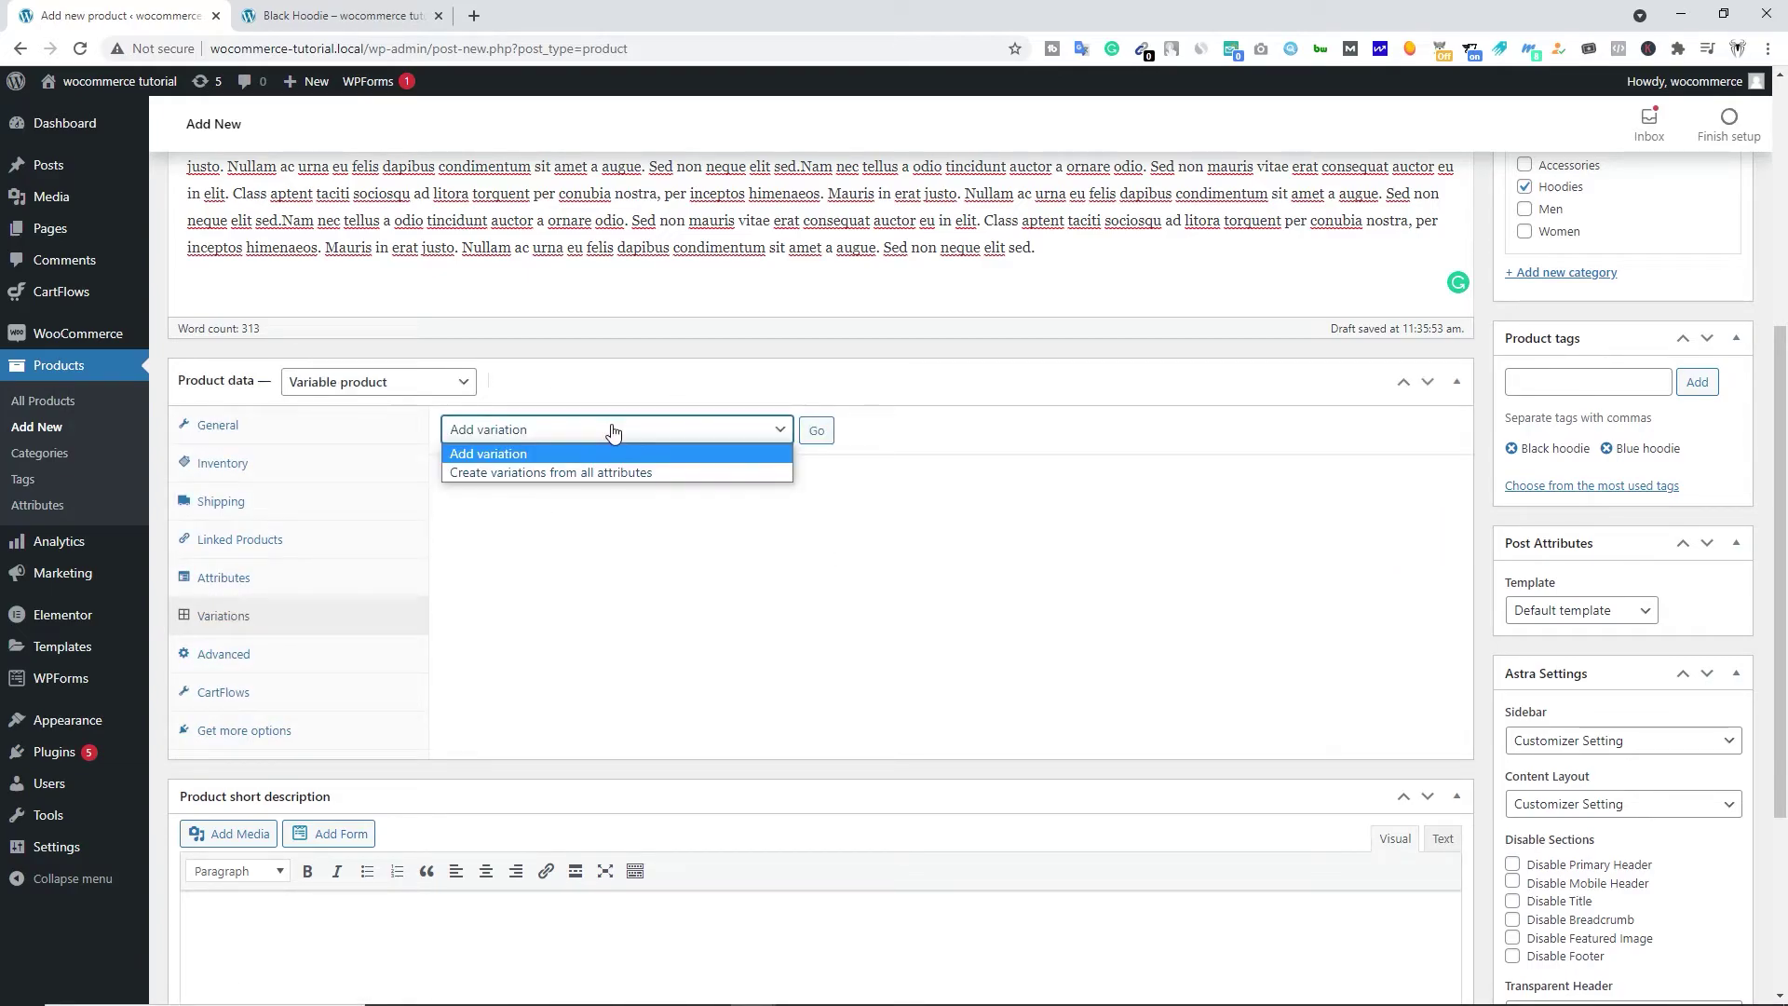
pyautogui.click(644, 474)
pyautogui.click(832, 433)
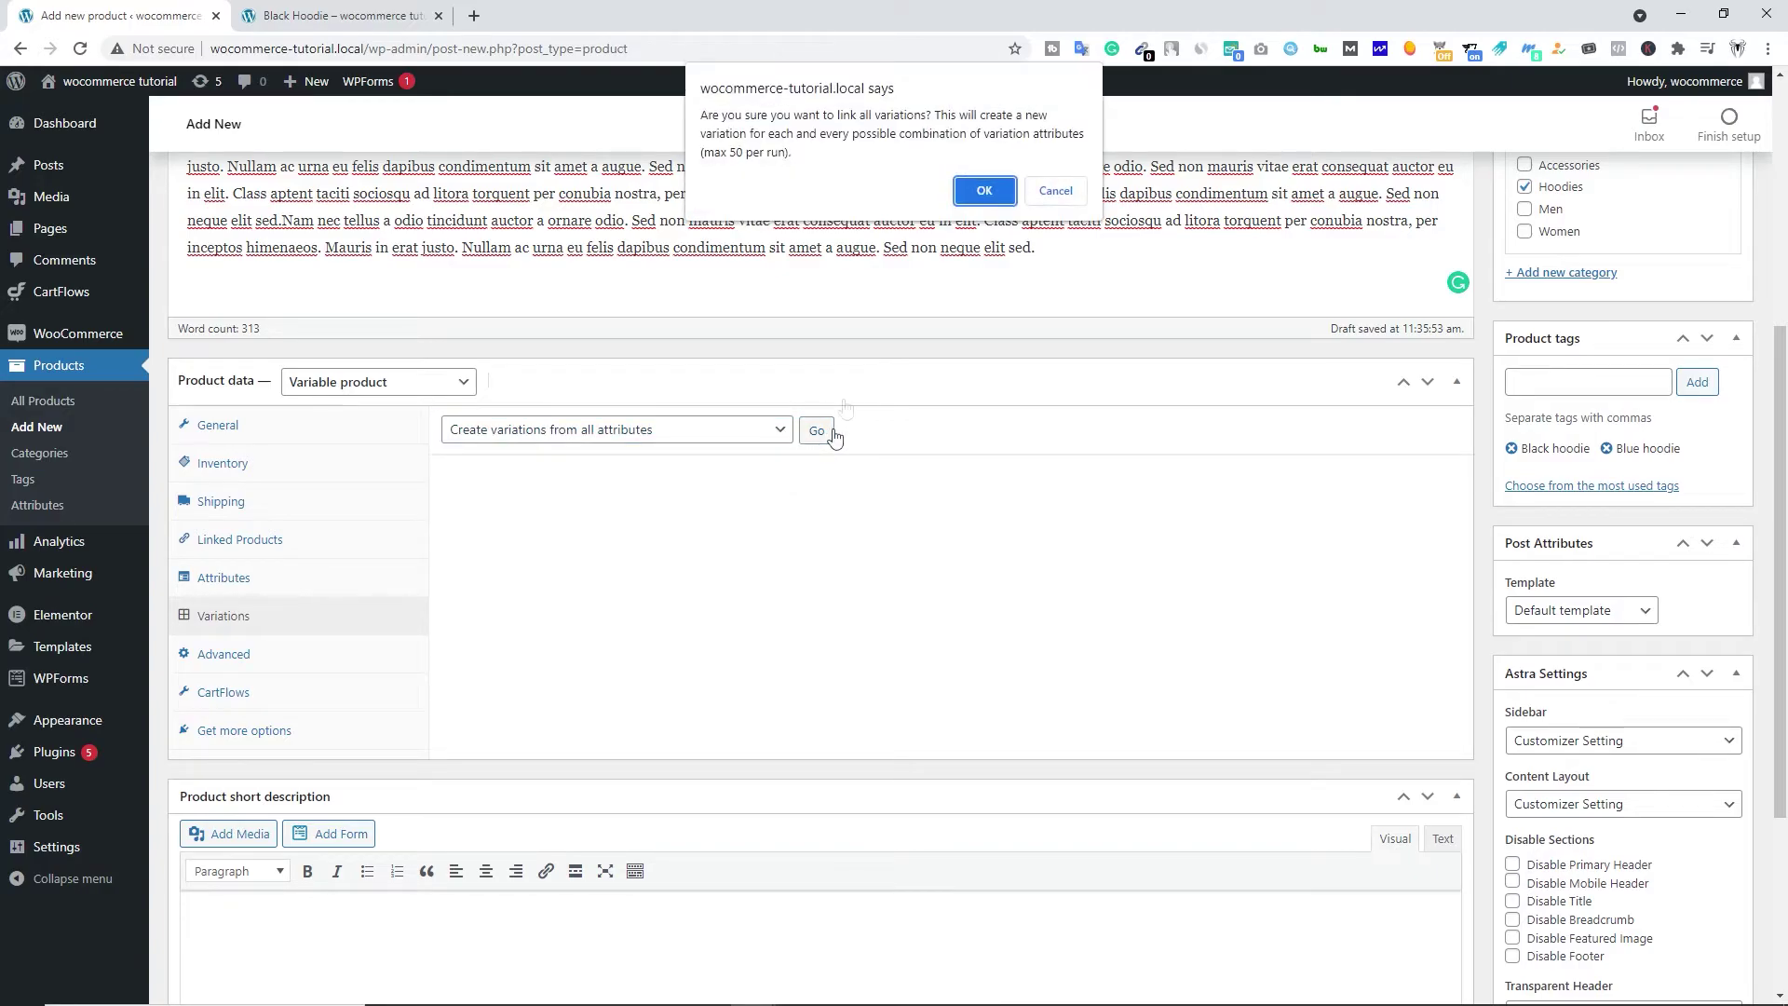
pyautogui.click(986, 192)
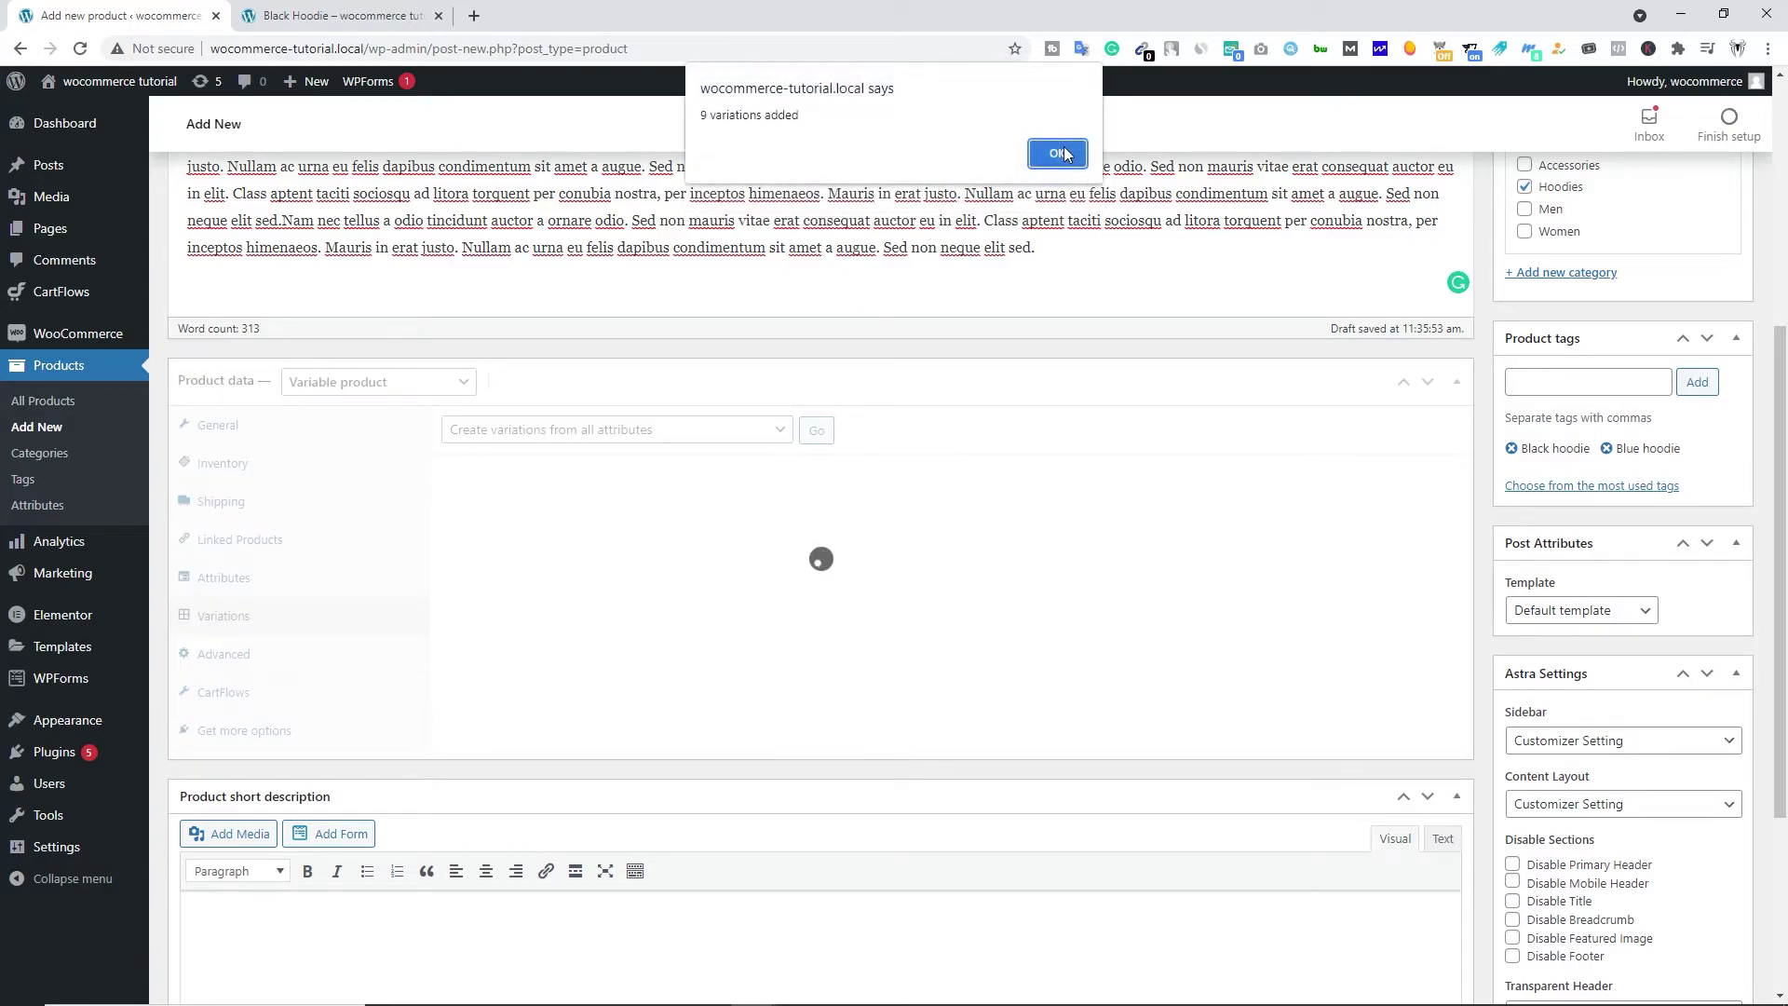
pyautogui.click(1047, 152)
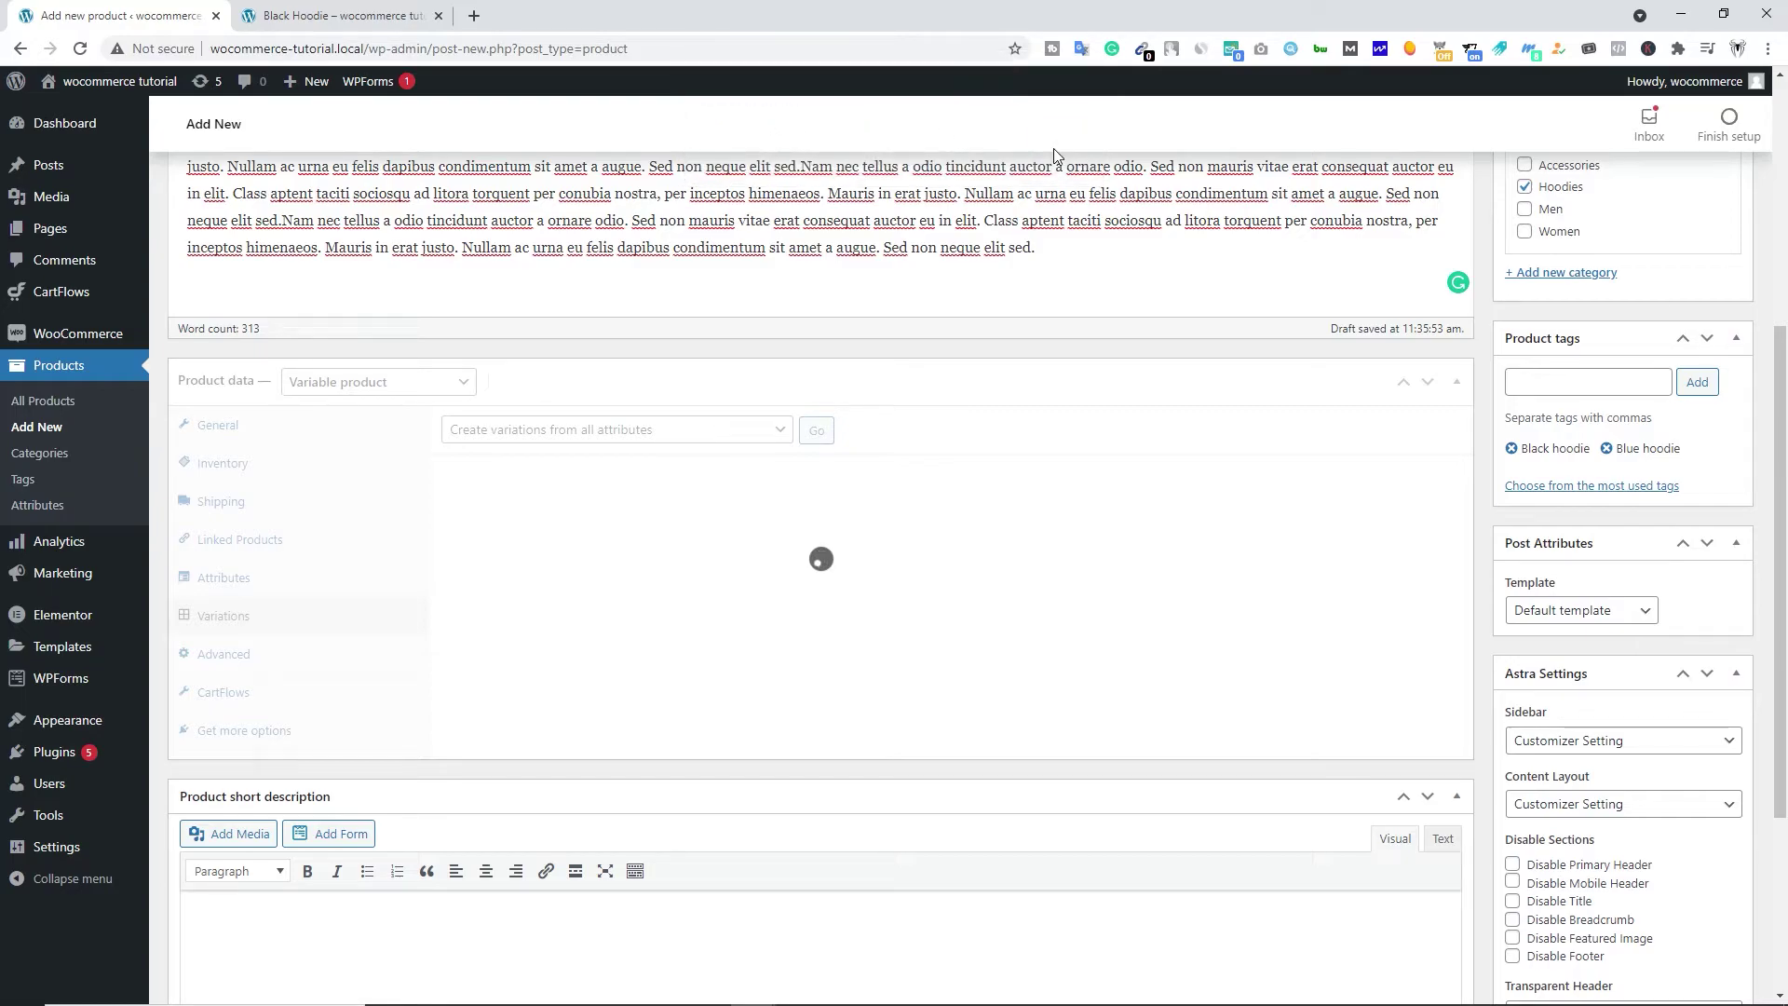
# Step: Set the red hoodie picture product-hoodie4.jpg from the media library as the image of the Red, Small variation
pyautogui.scroll(-2, 808, 553)
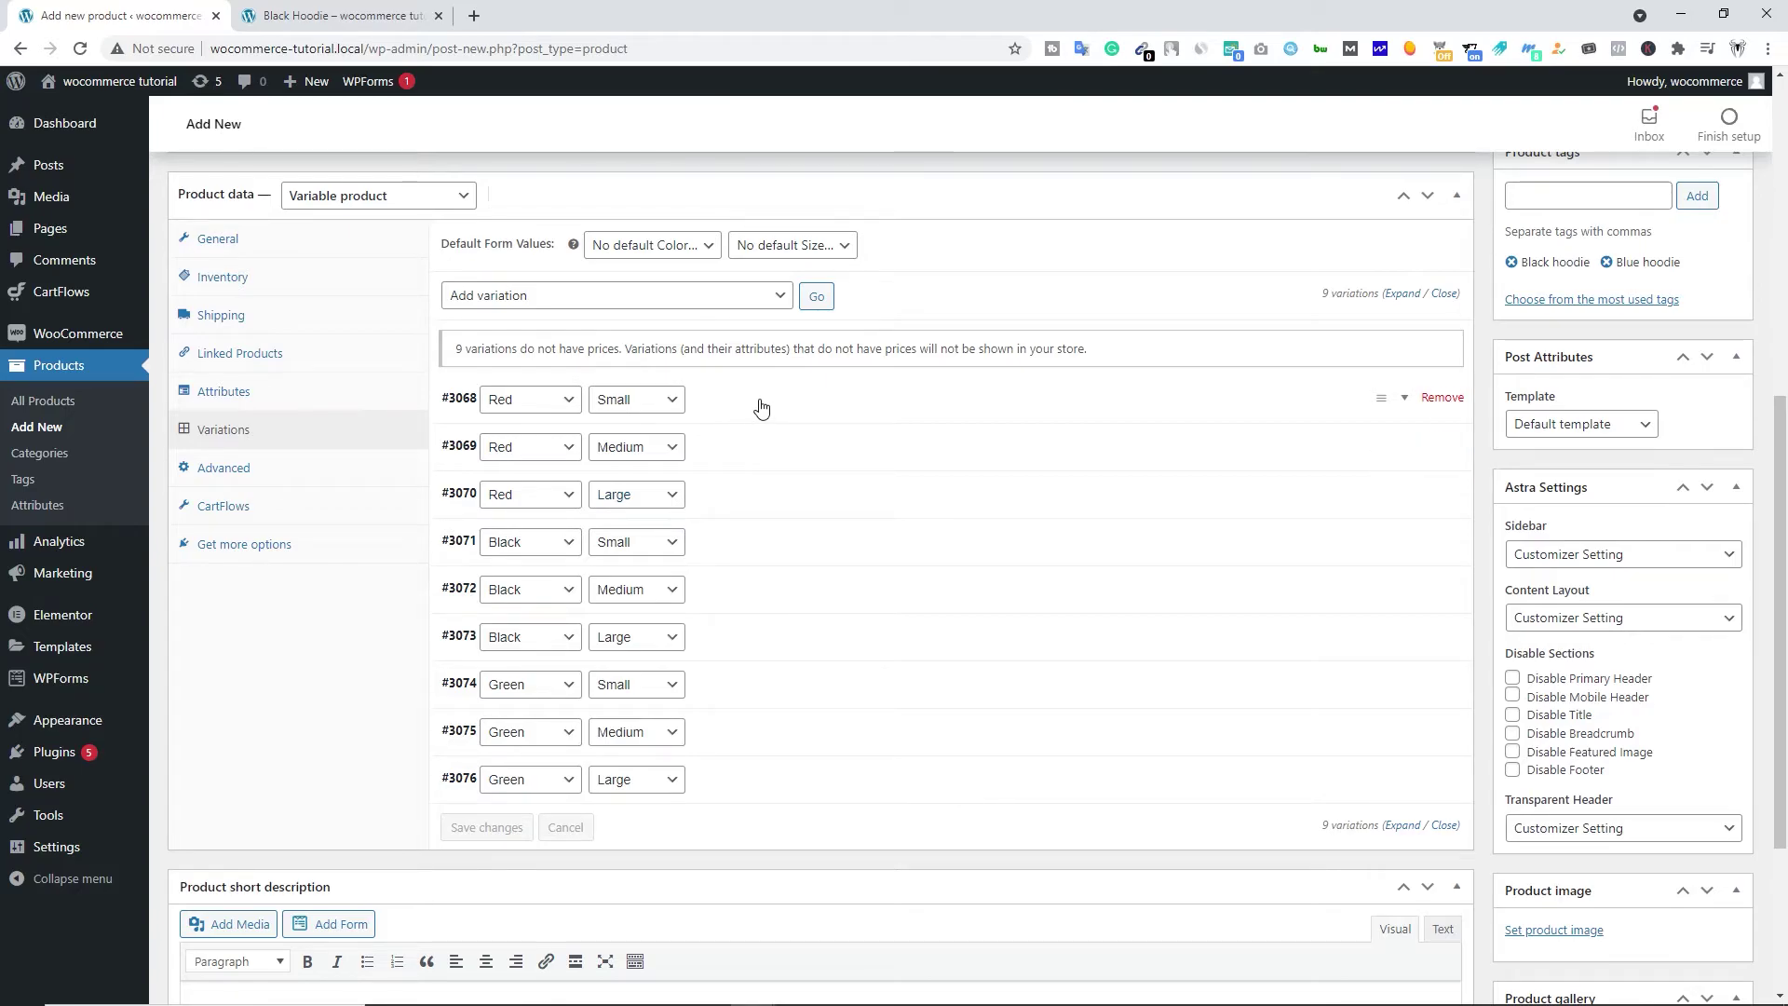
pyautogui.click(1405, 403)
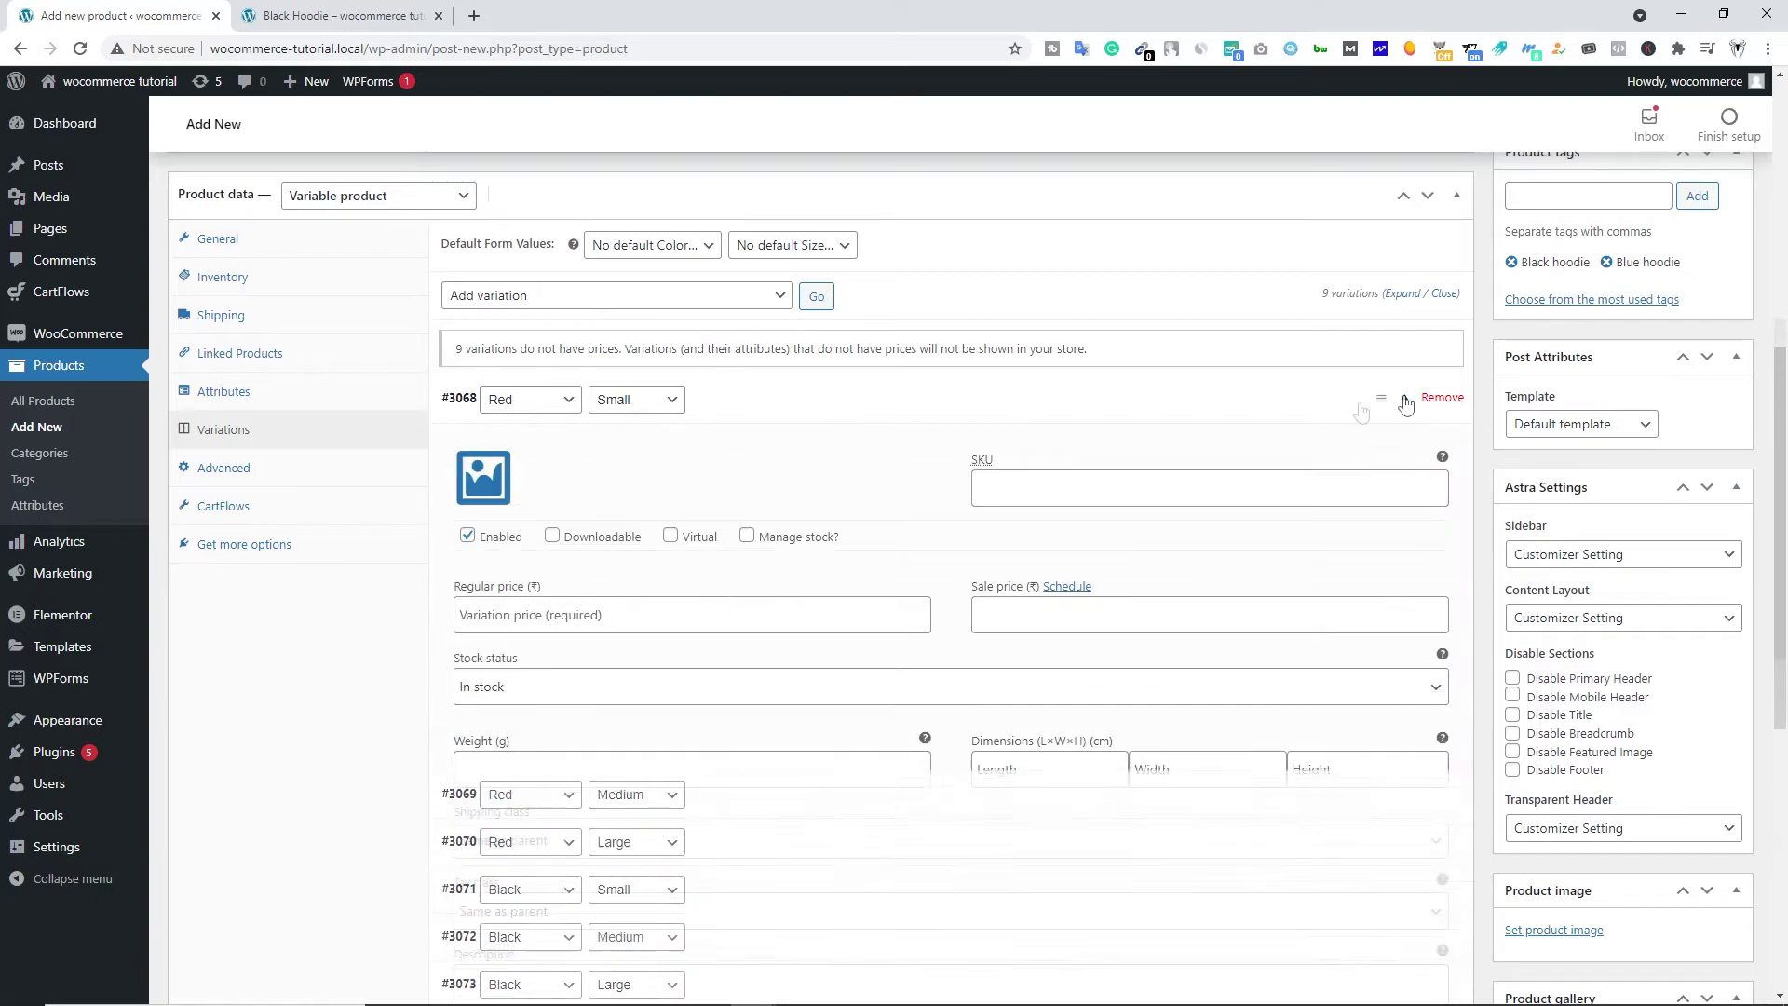
pyautogui.click(494, 486)
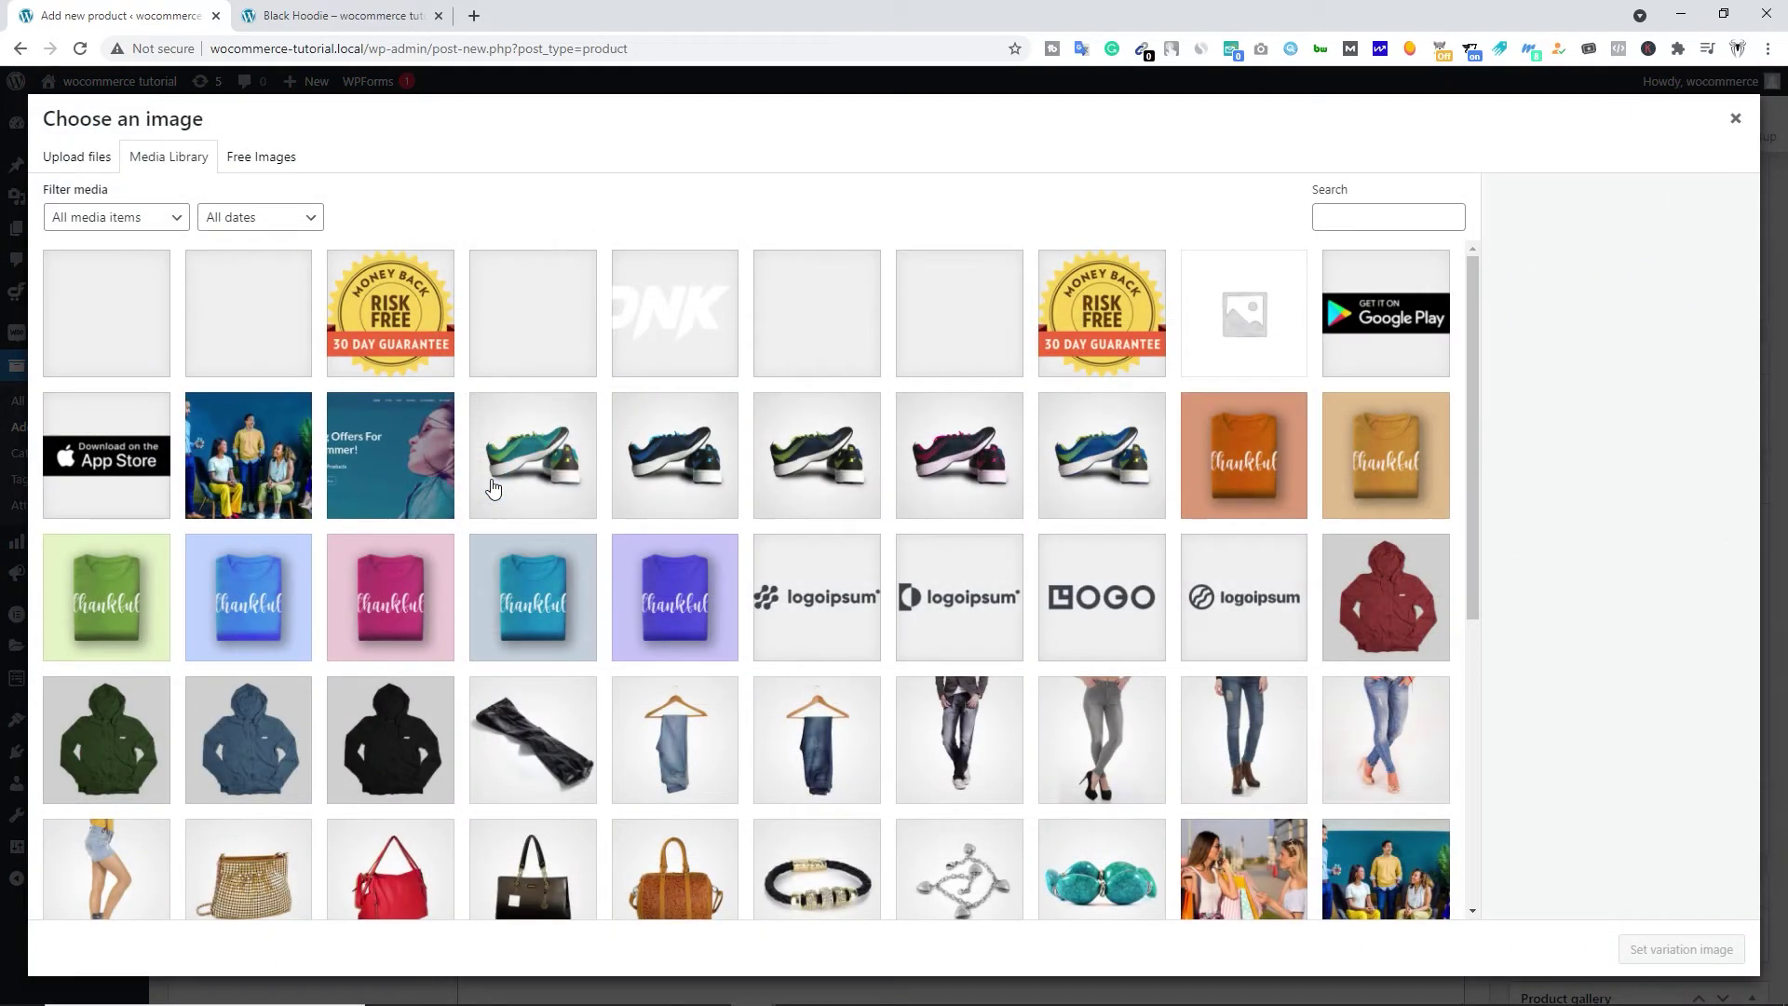
pyautogui.scroll(-3, 1201, 632)
pyautogui.scroll(1, 1201, 631)
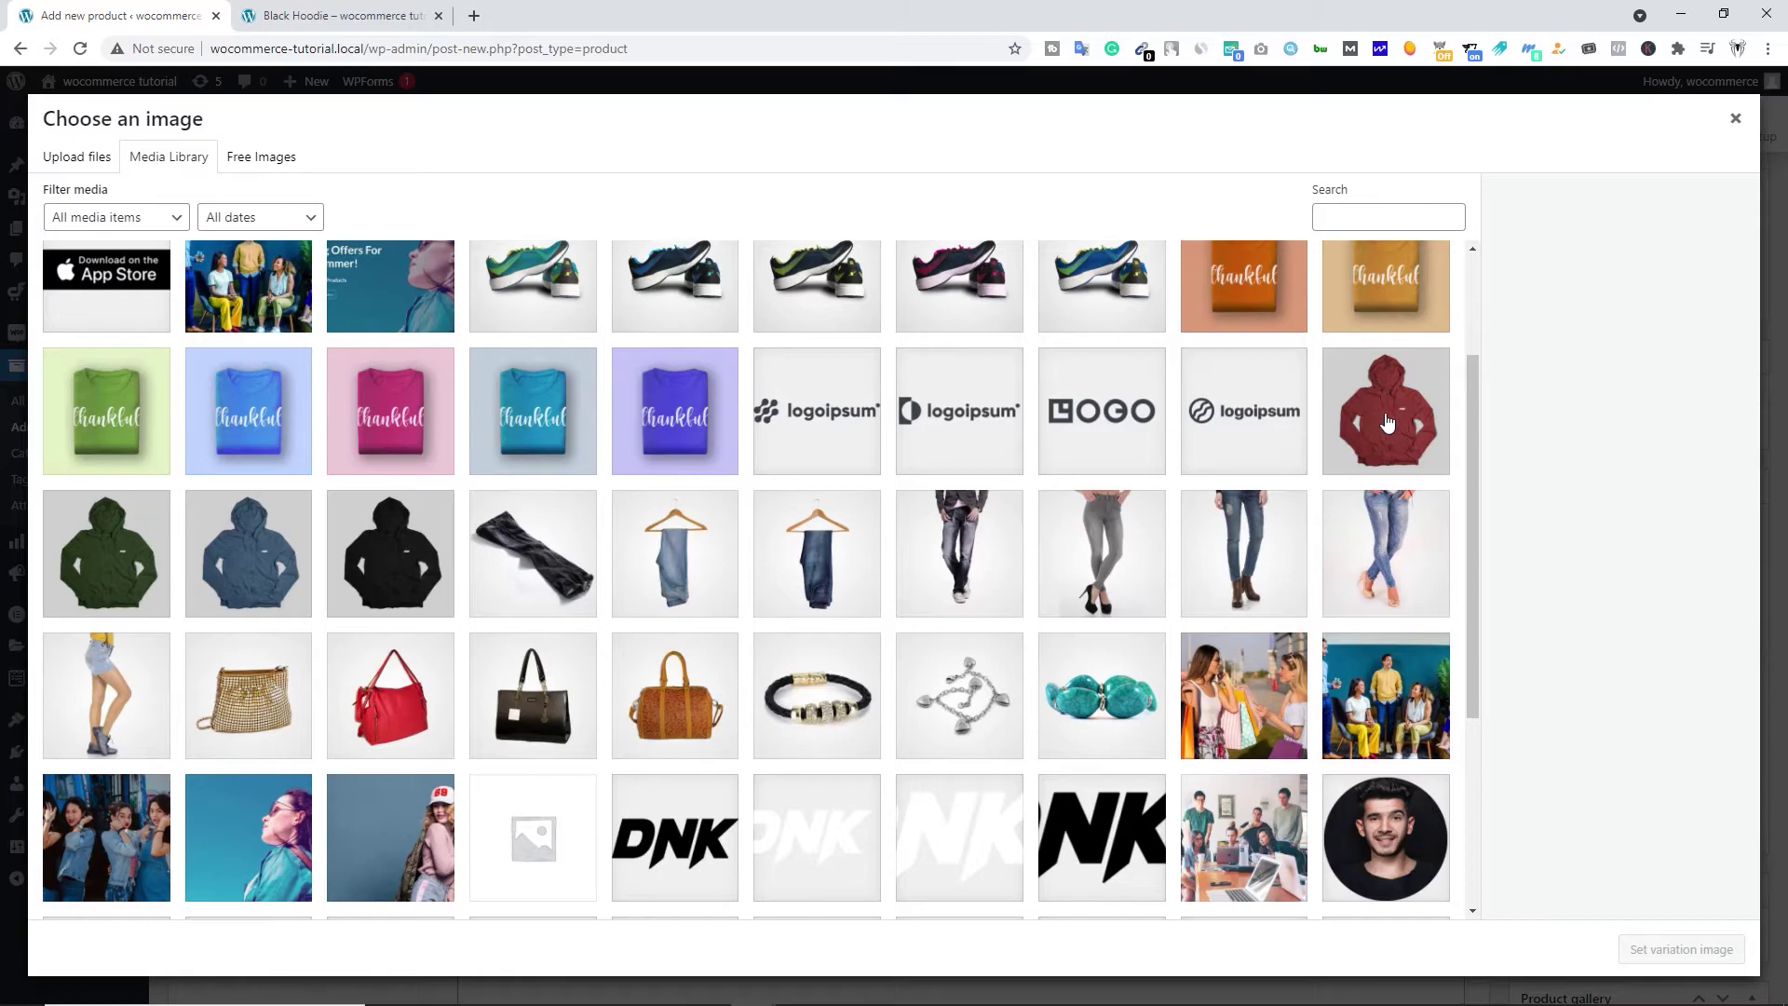
pyautogui.click(1388, 430)
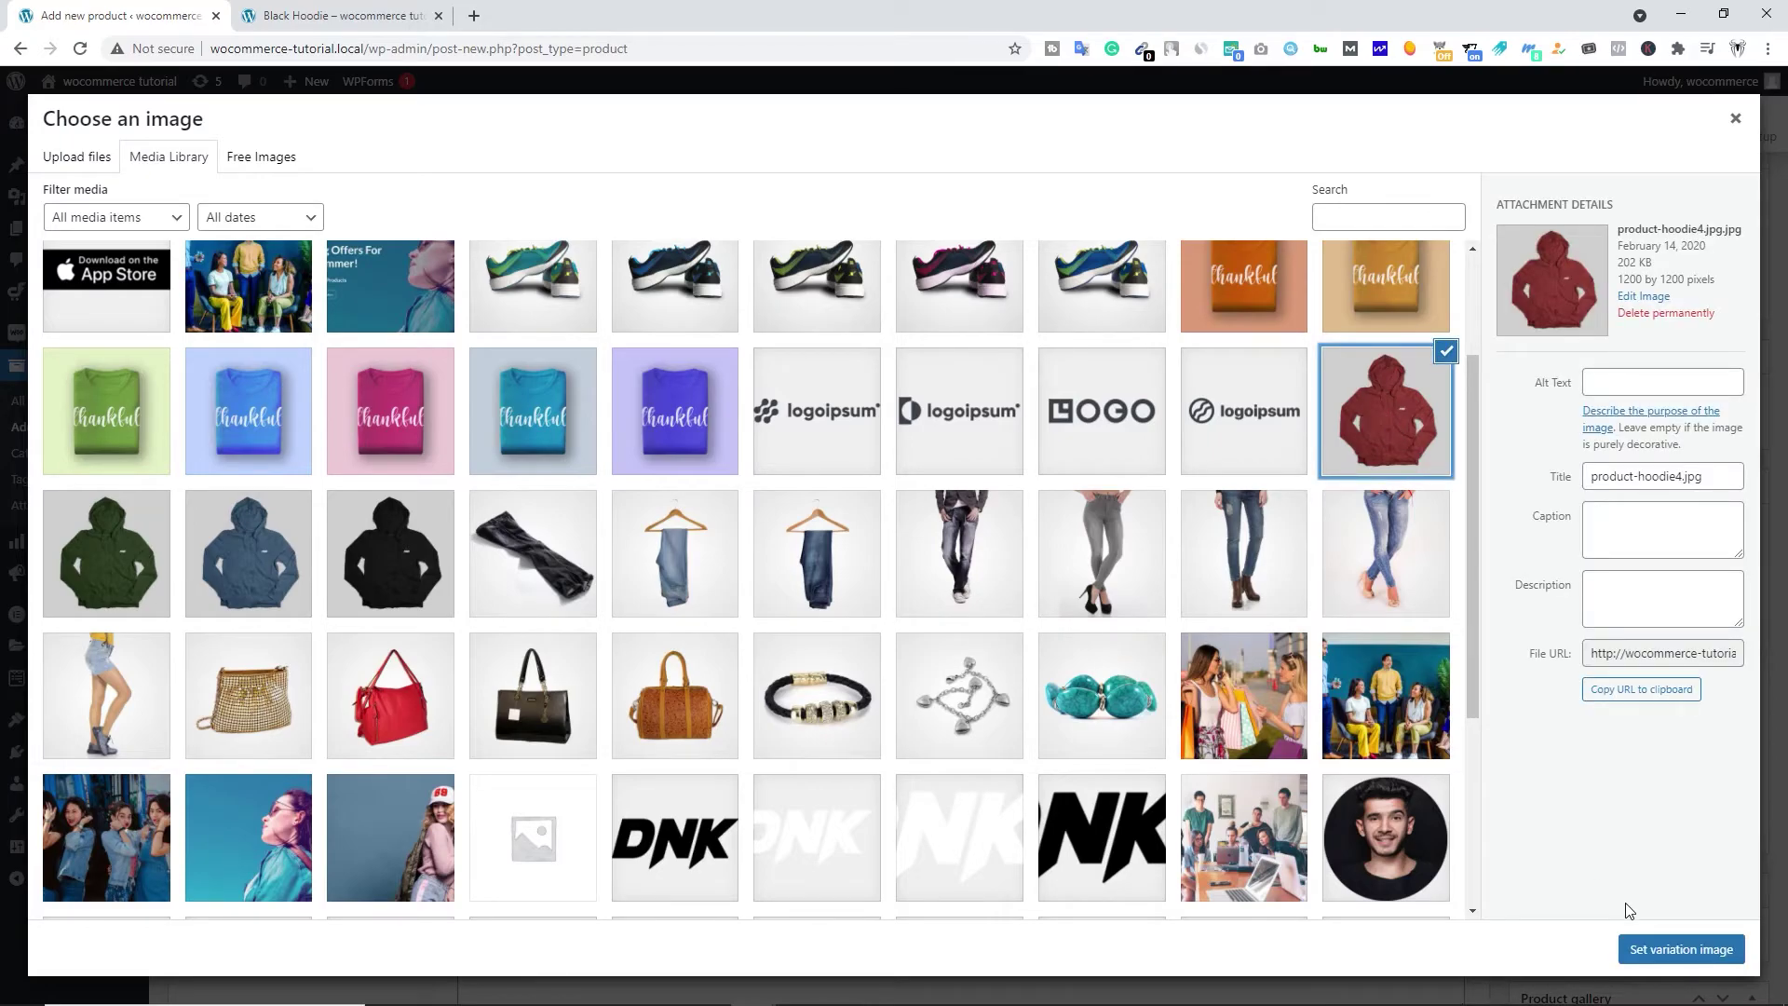
pyautogui.click(1665, 950)
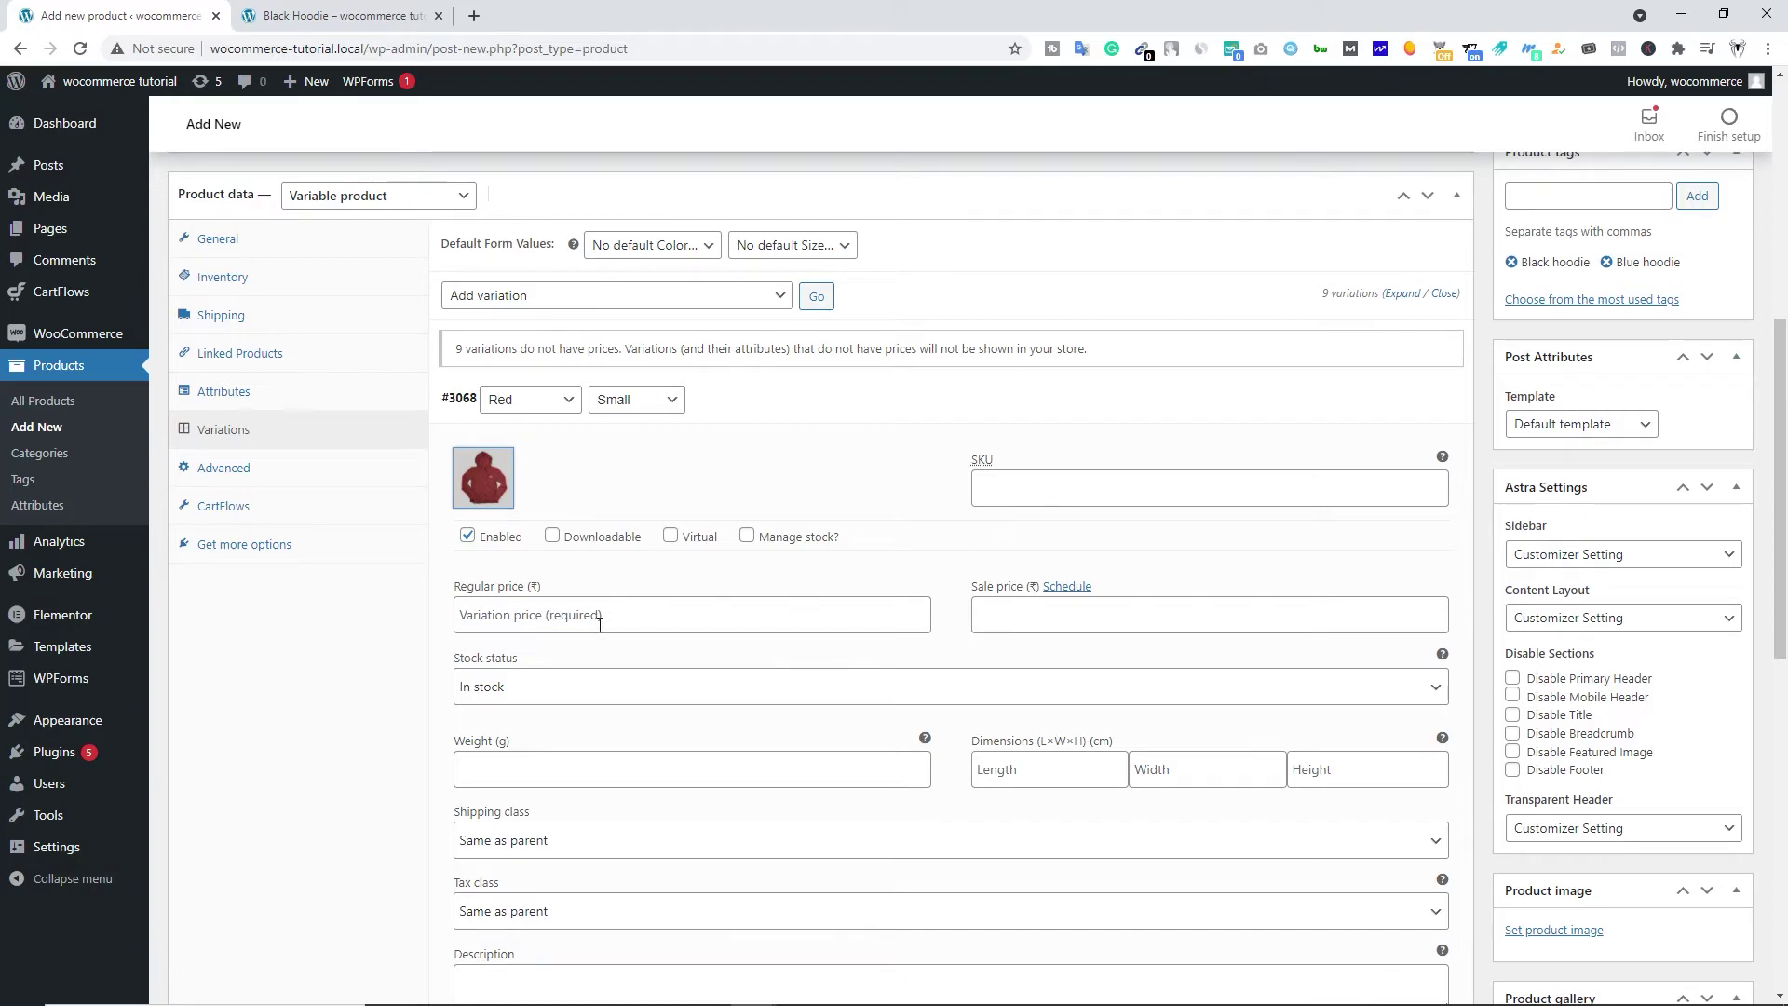
# Step: Set the Red, Small variation's regular price to ₹500 and its sale price to ₹350
pyautogui.click(489, 620)
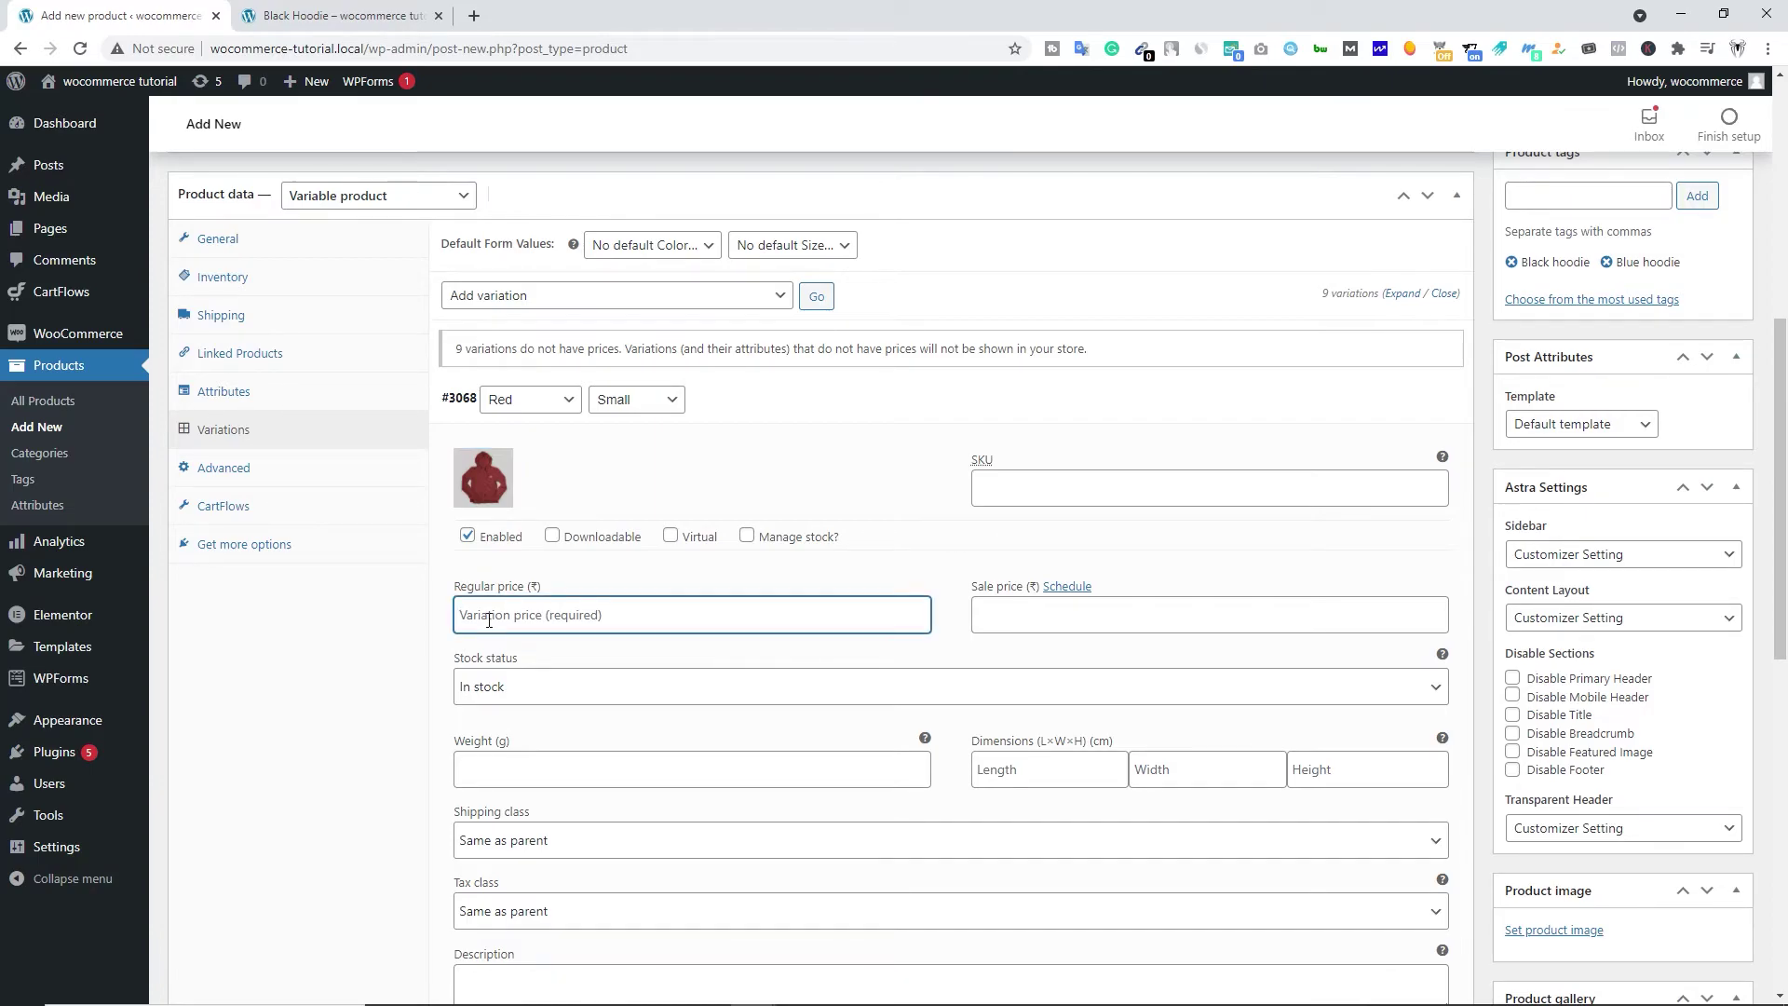
pyautogui.write('500')
pyautogui.click(1030, 614)
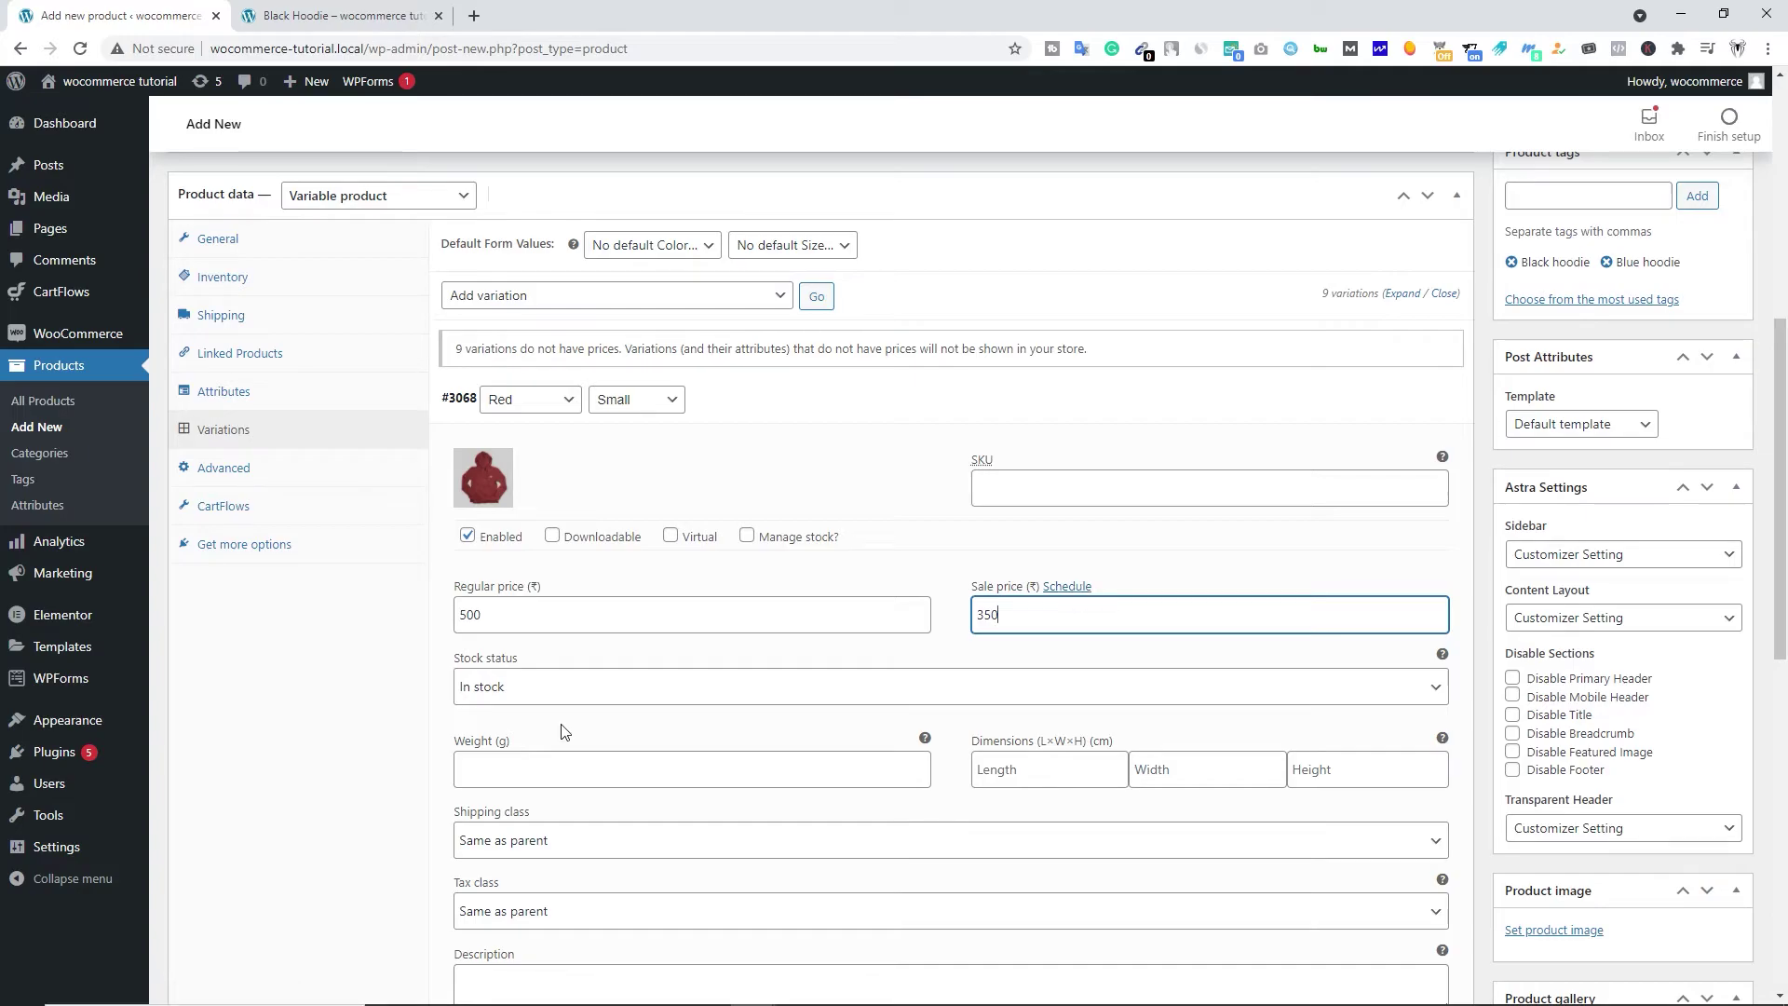
pyautogui.click(499, 665)
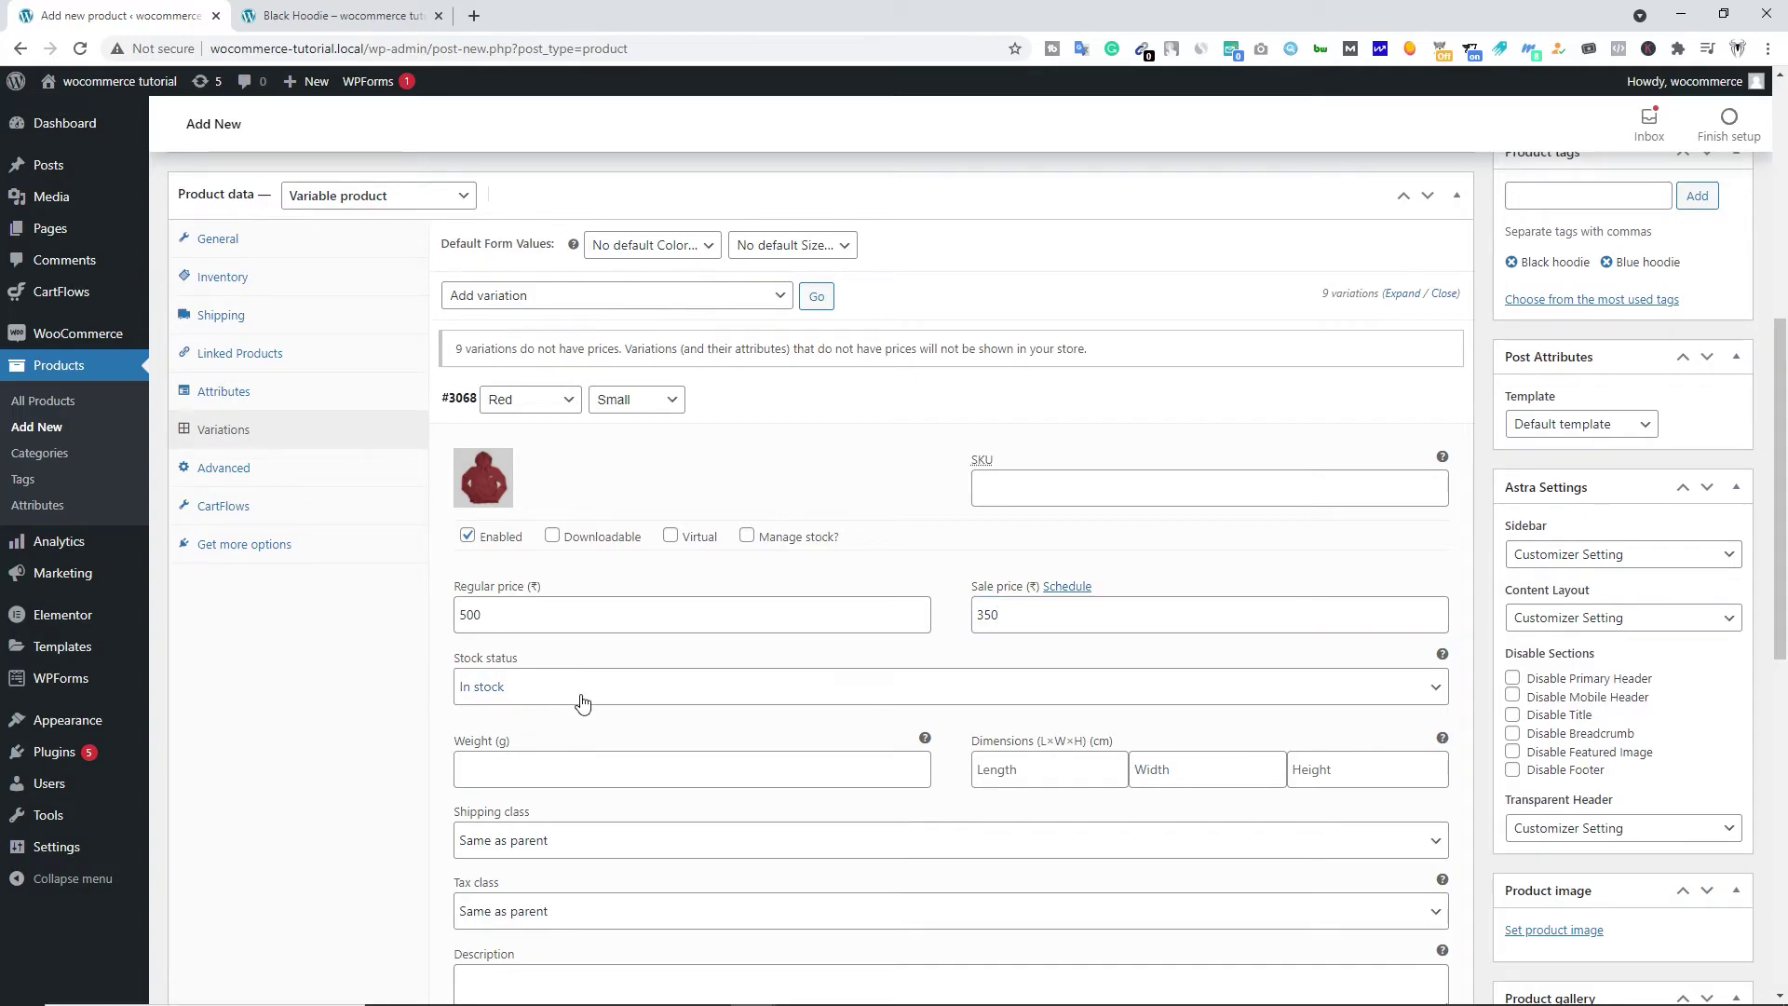
# Step: Set the Red, Small variation's weight to 200 g and its dimensions to 35 × 25 × 10 cm
pyautogui.scroll(-1, 578, 703)
pyautogui.click(520, 685)
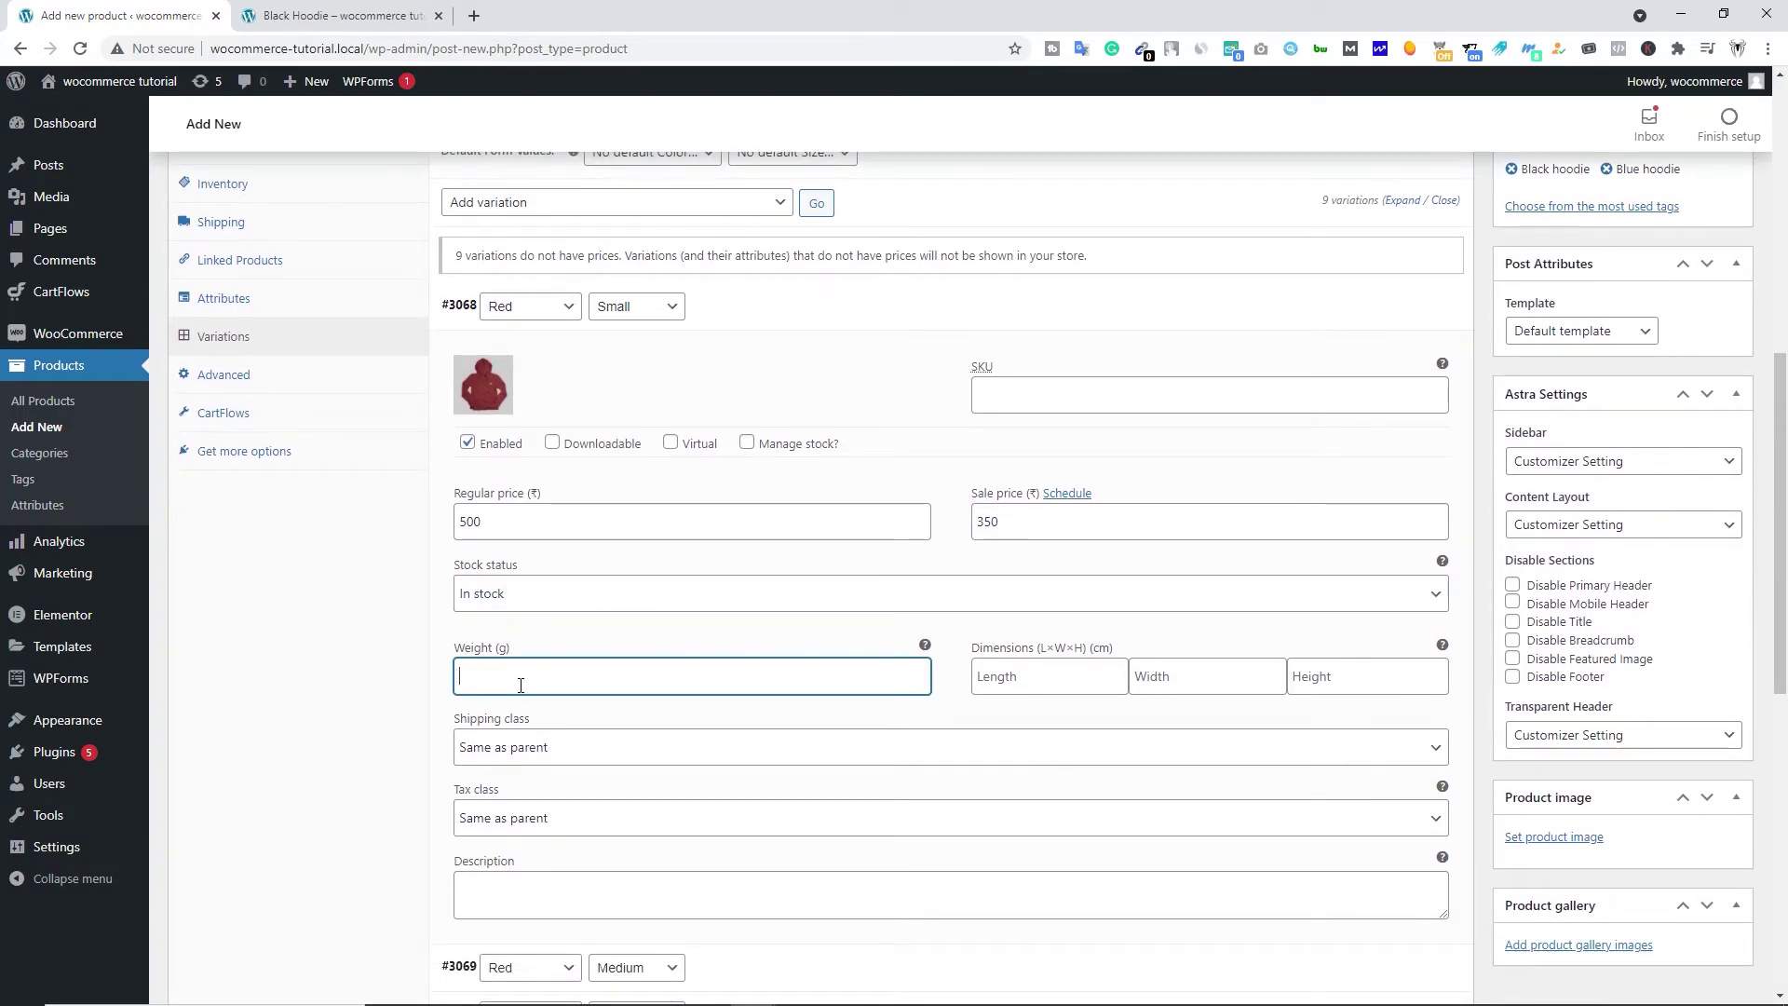
pyautogui.click(1037, 677)
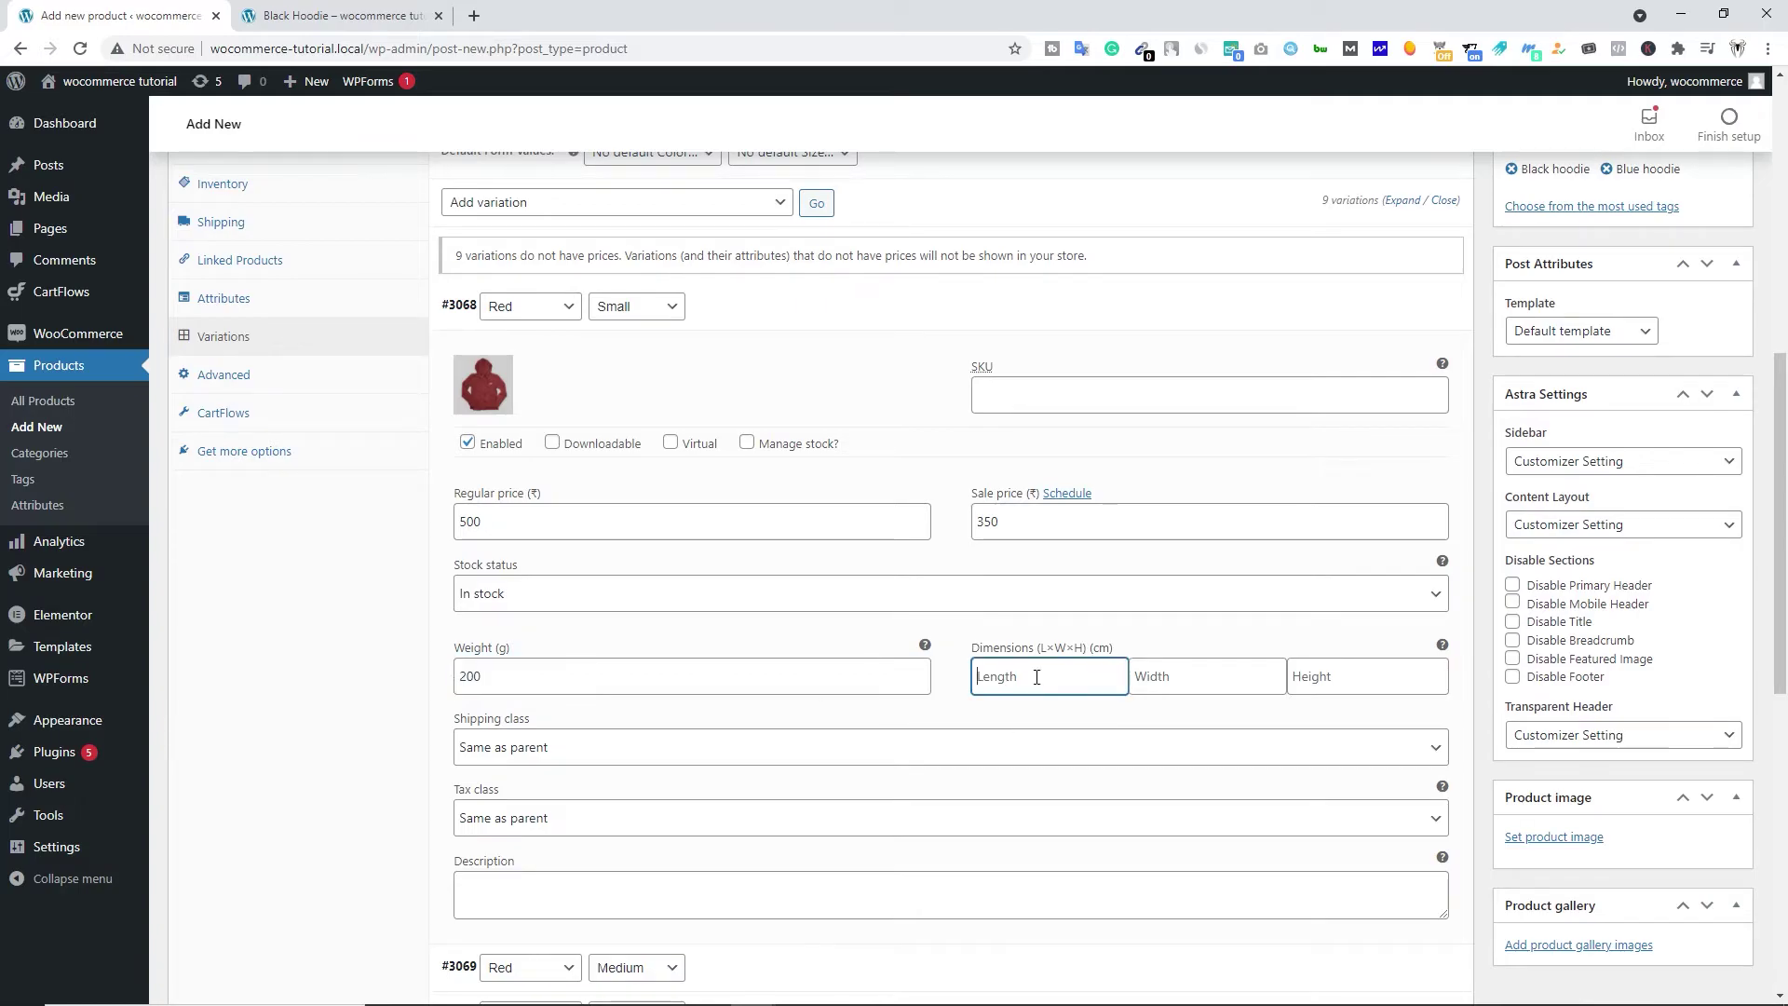
pyautogui.write('35')
pyautogui.click(1196, 678)
pyautogui.write('25')
pyautogui.click(1326, 677)
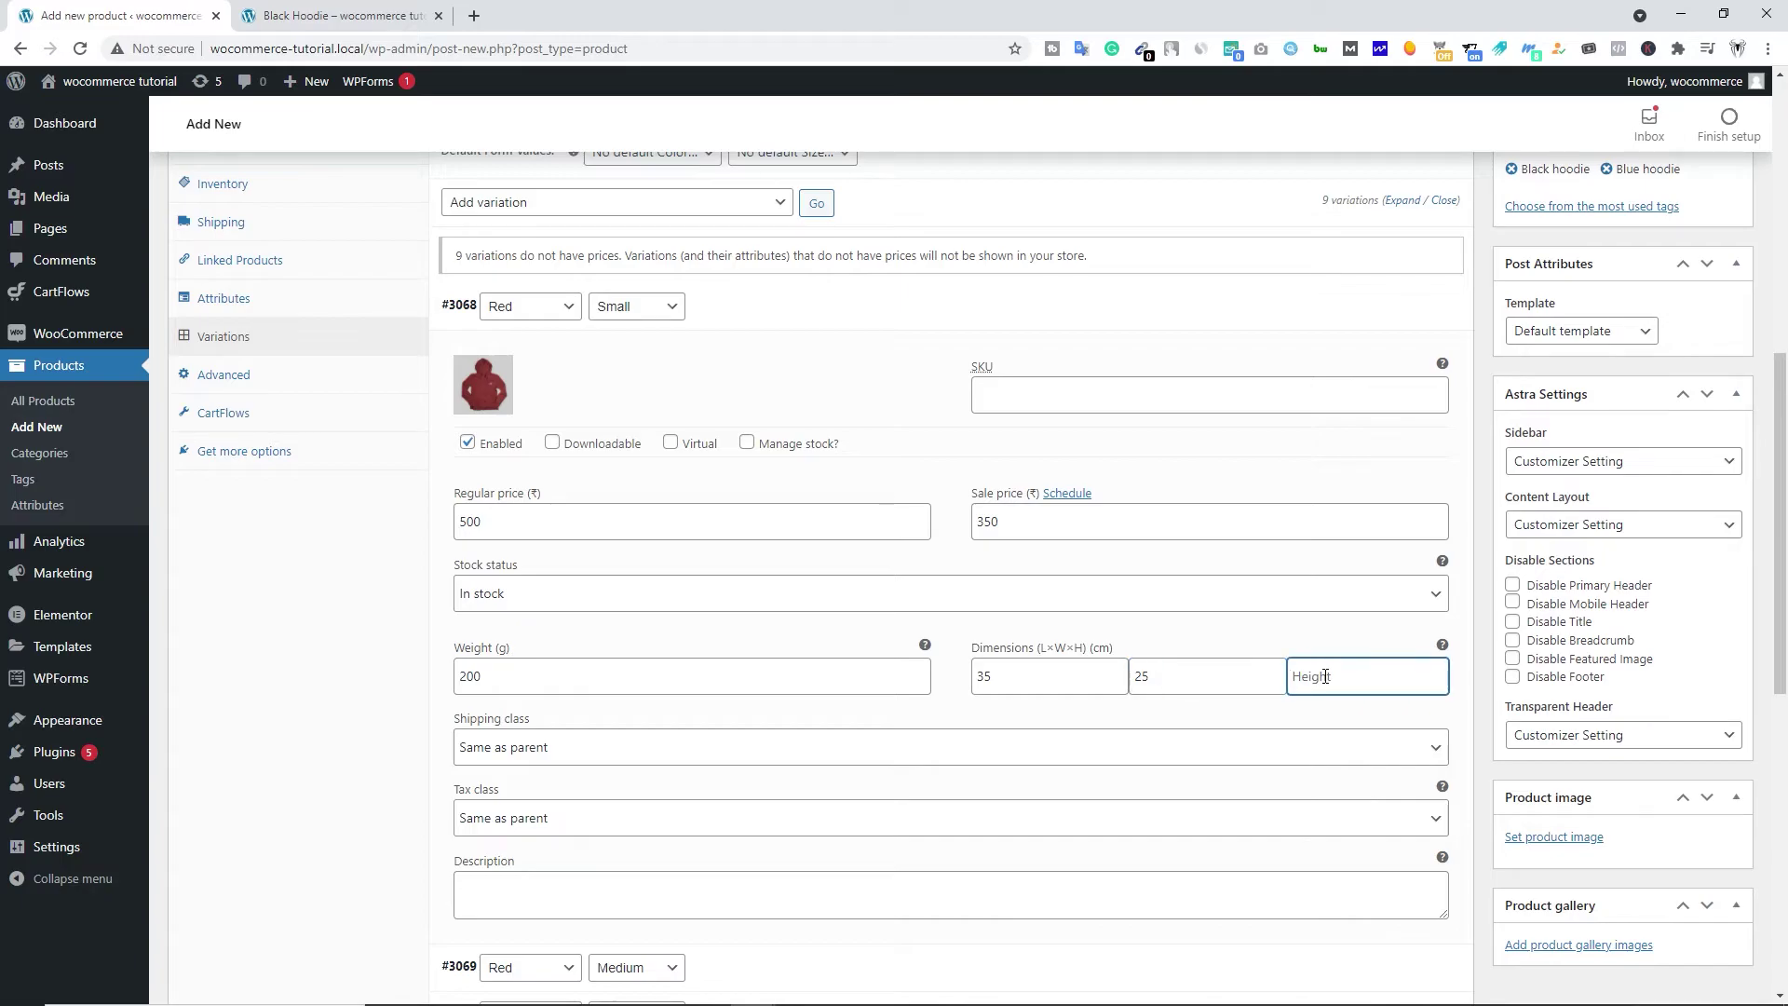
pyautogui.write('10')
# Step: Try the Standard tax class for the Red, Small variation and return it to Same as parent
pyautogui.scroll(-1, 450, 671)
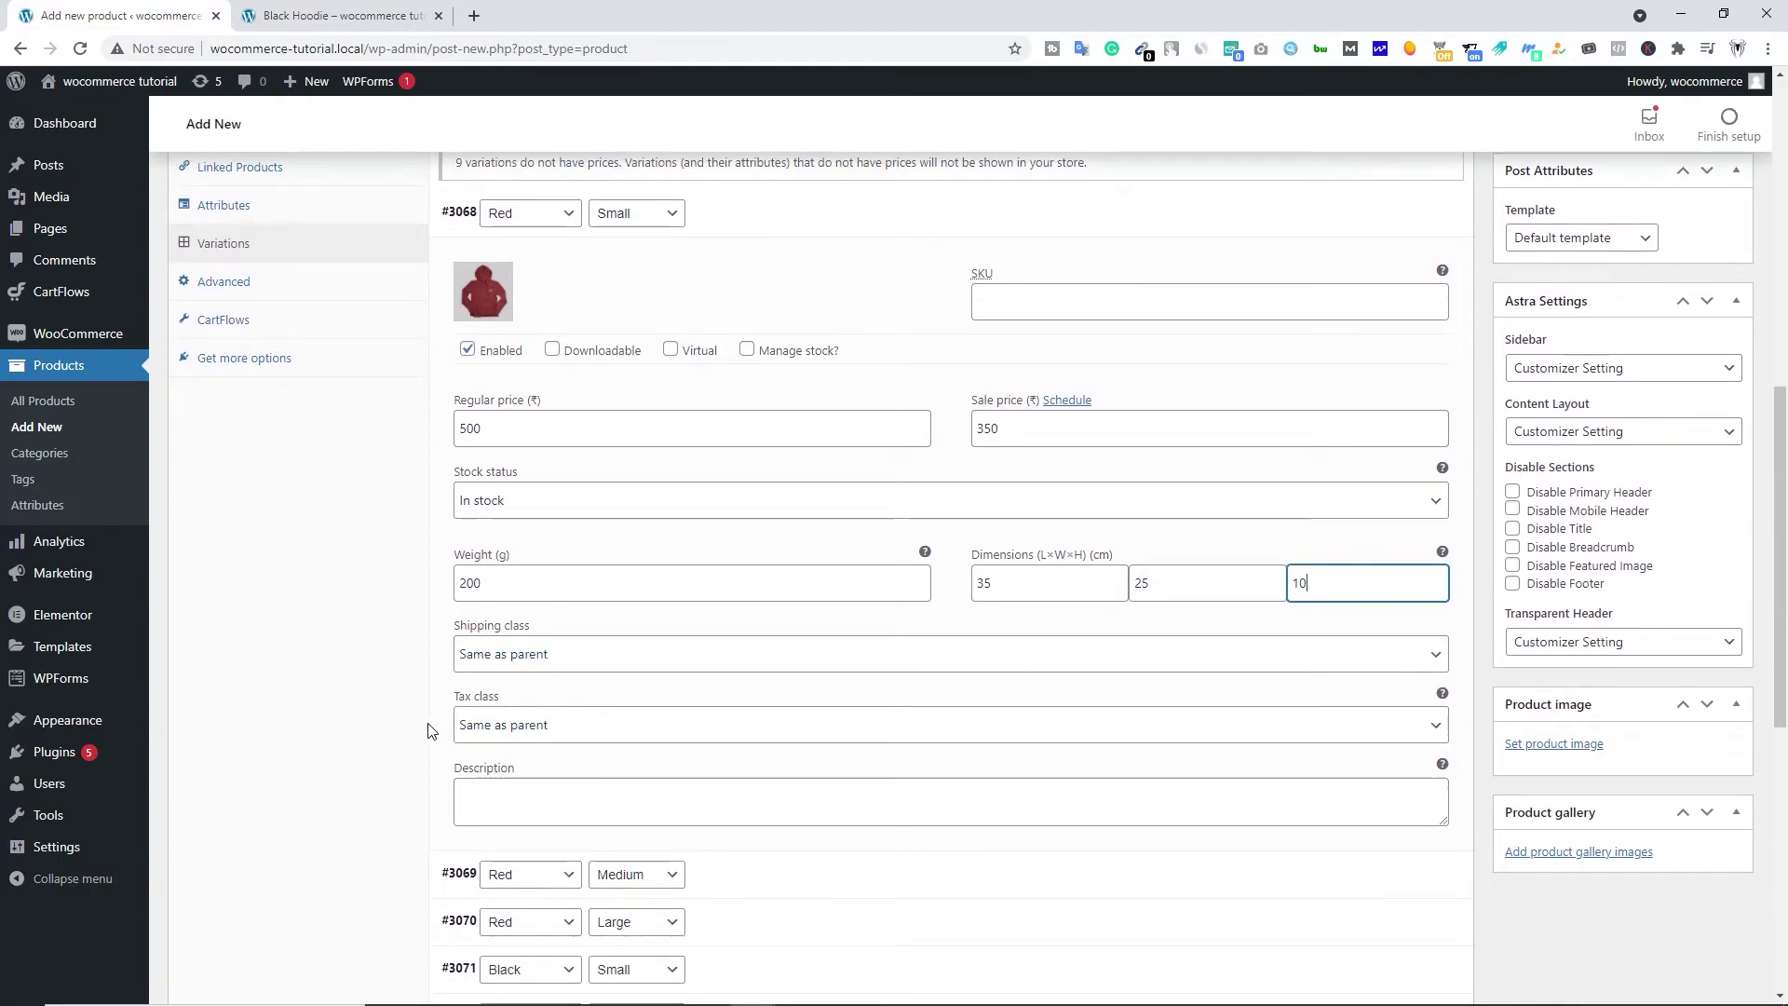
pyautogui.click(530, 725)
pyautogui.click(520, 730)
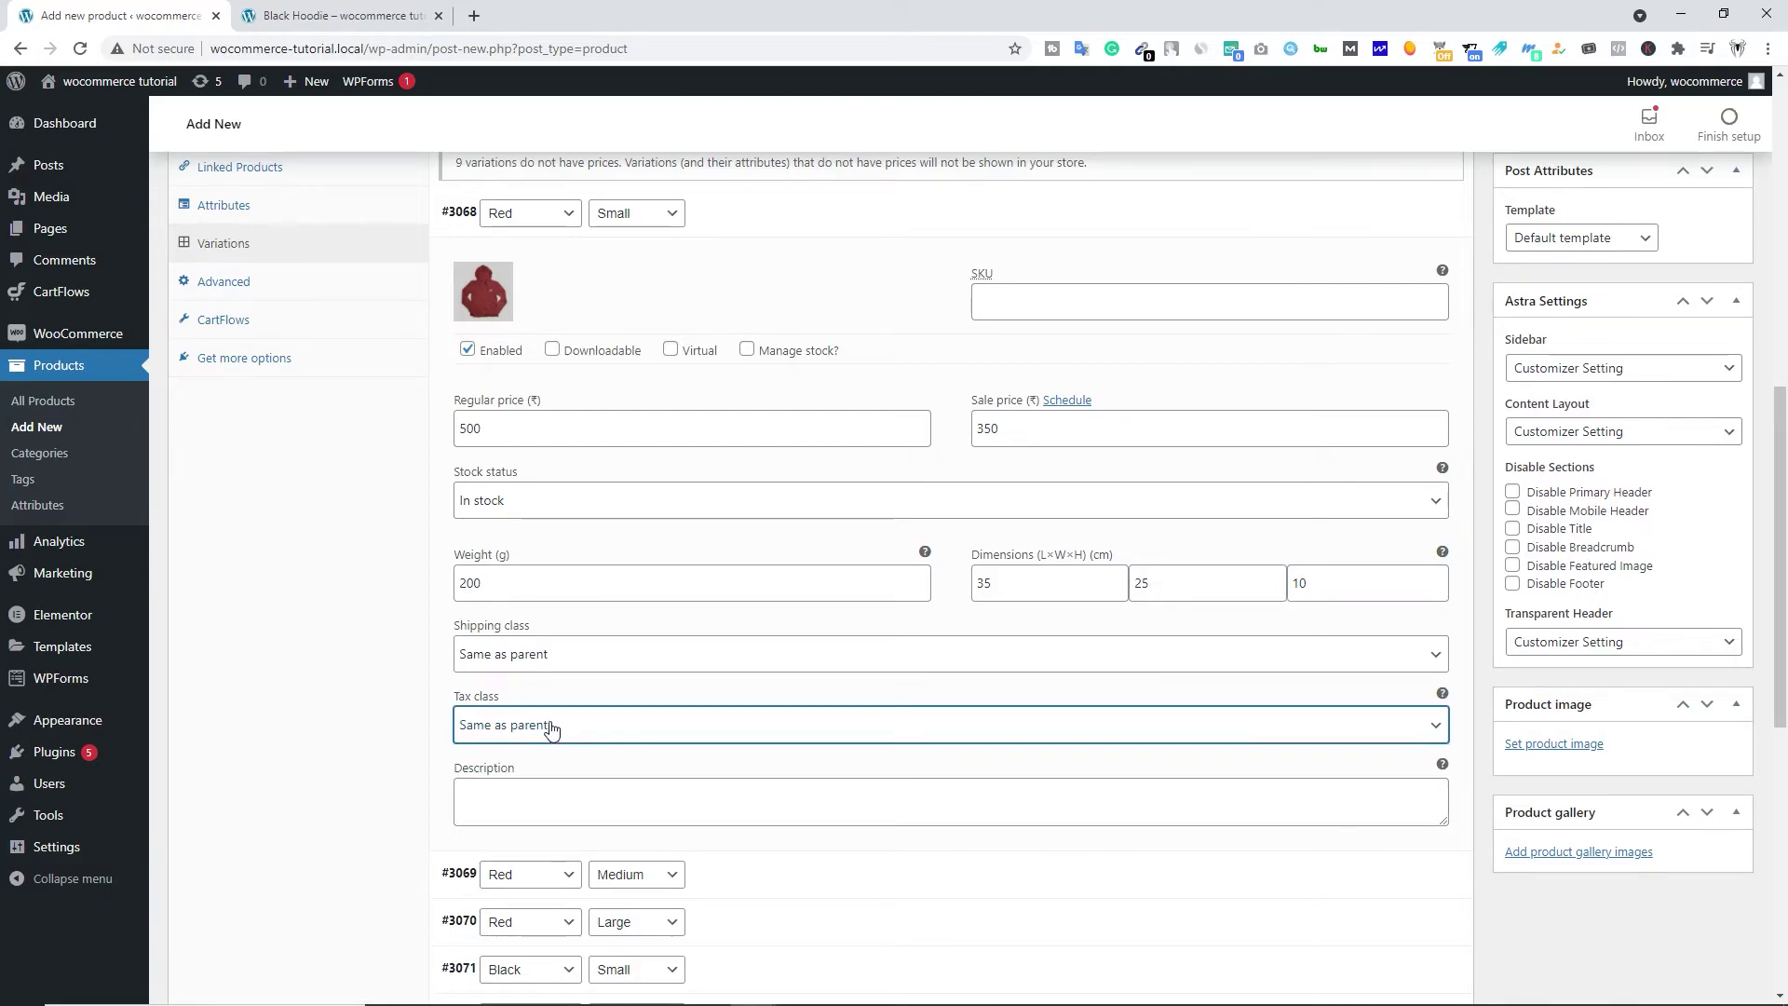
pyautogui.click(552, 727)
pyautogui.click(512, 773)
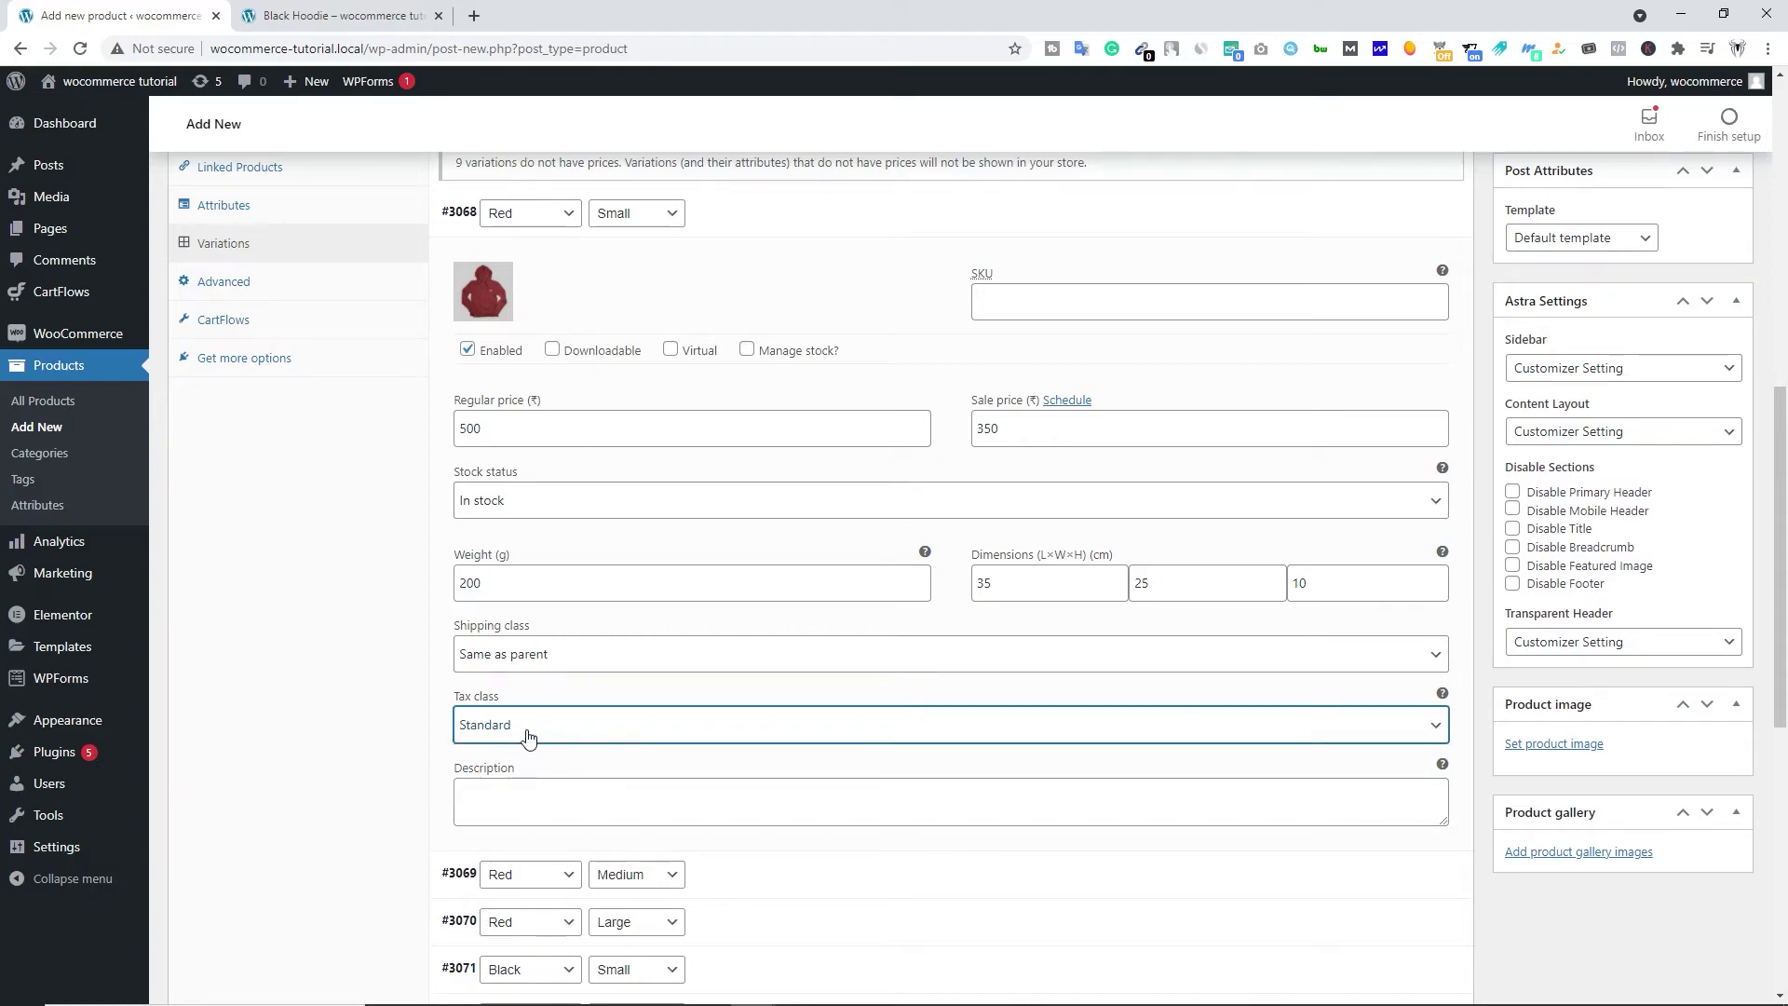
pyautogui.click(523, 733)
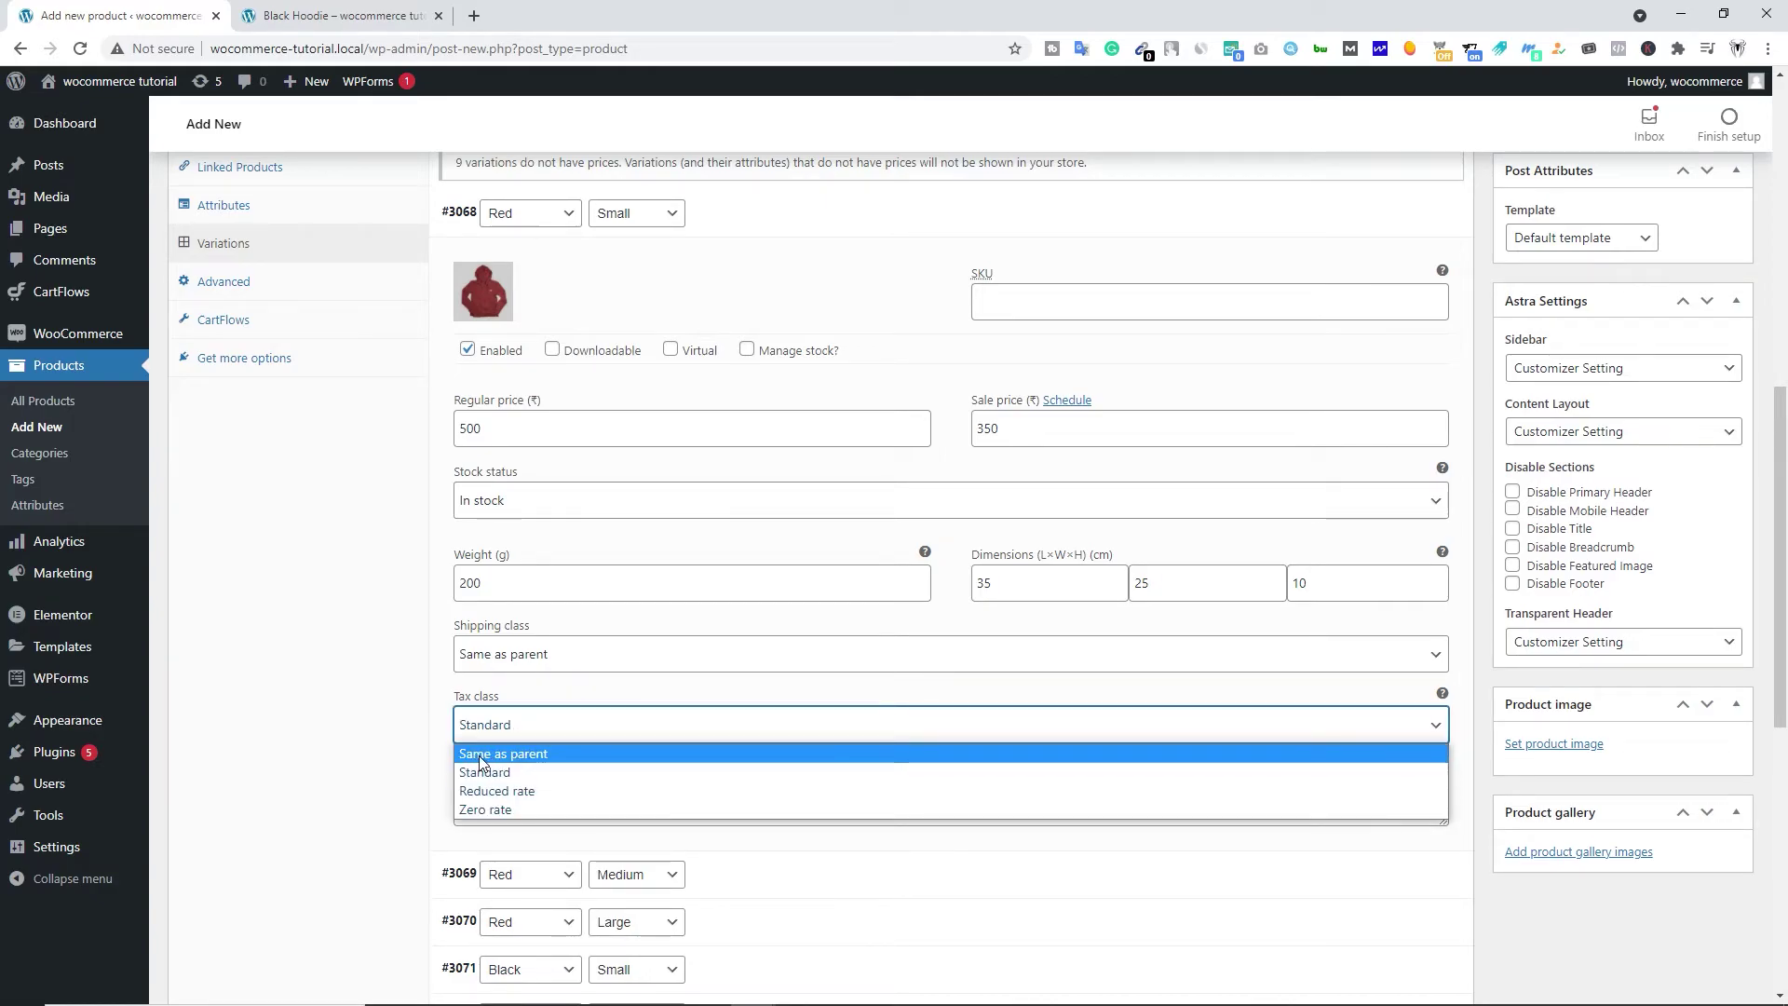
pyautogui.click(503, 755)
pyautogui.scroll(-2, 559, 746)
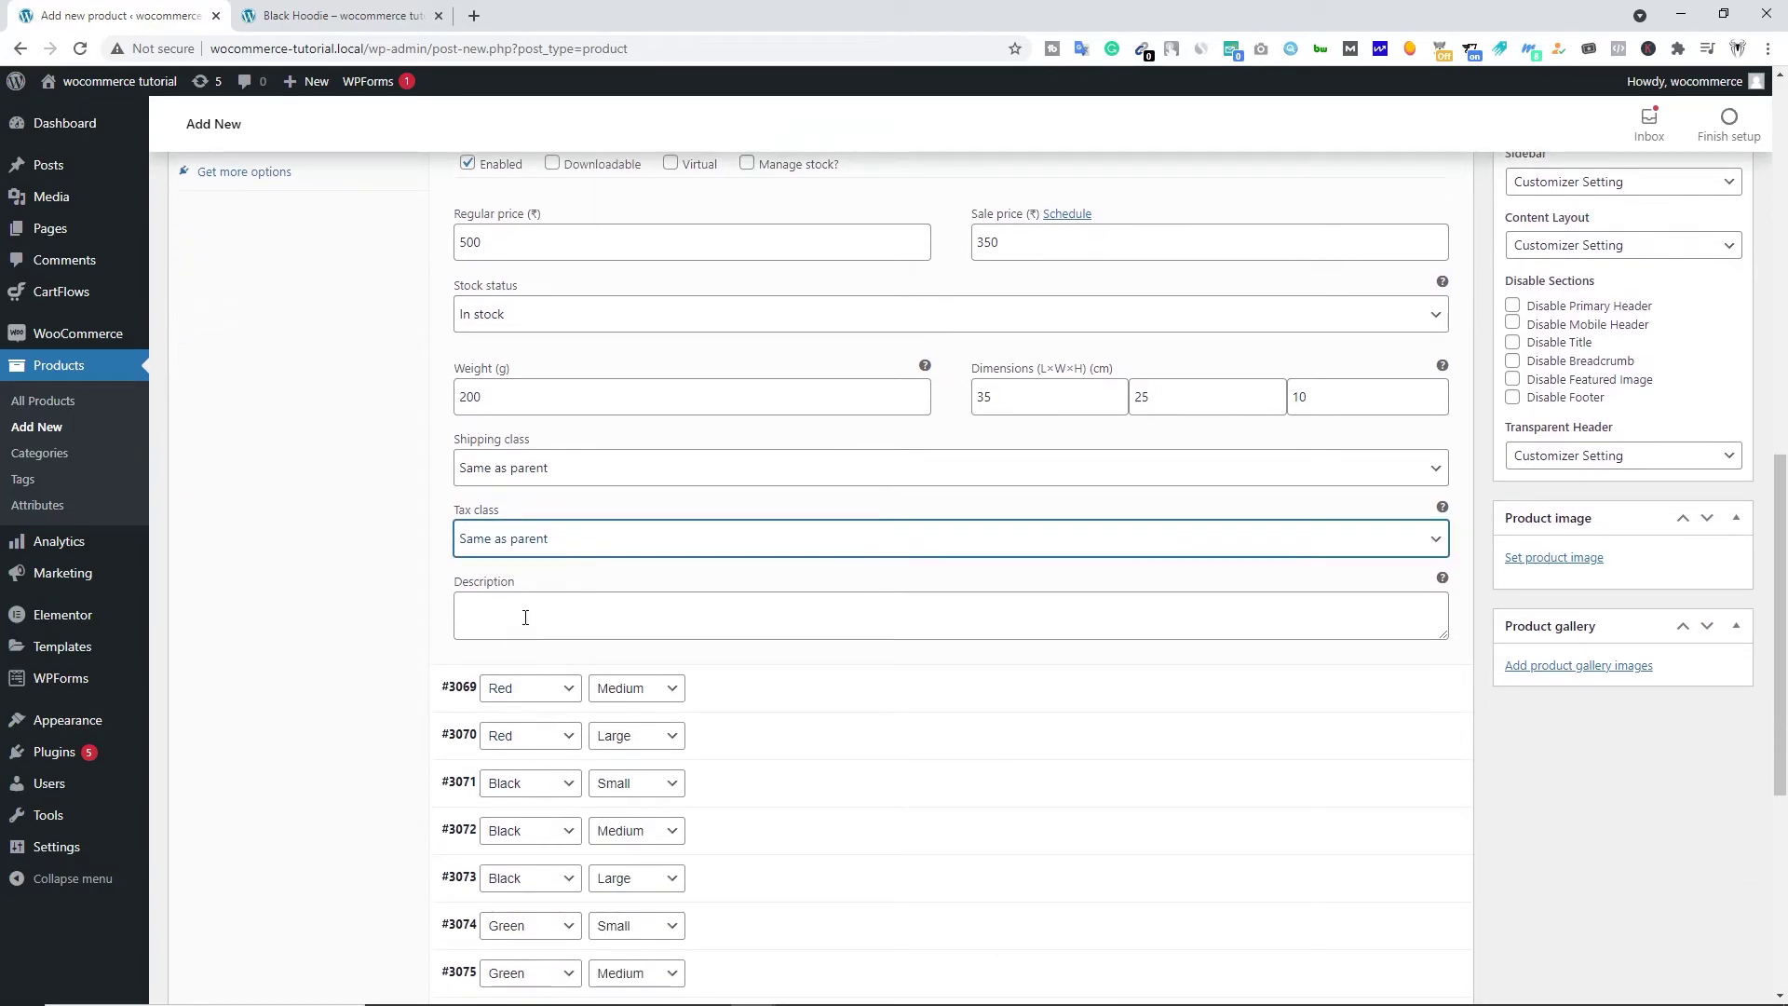
pyautogui.click(525, 616)
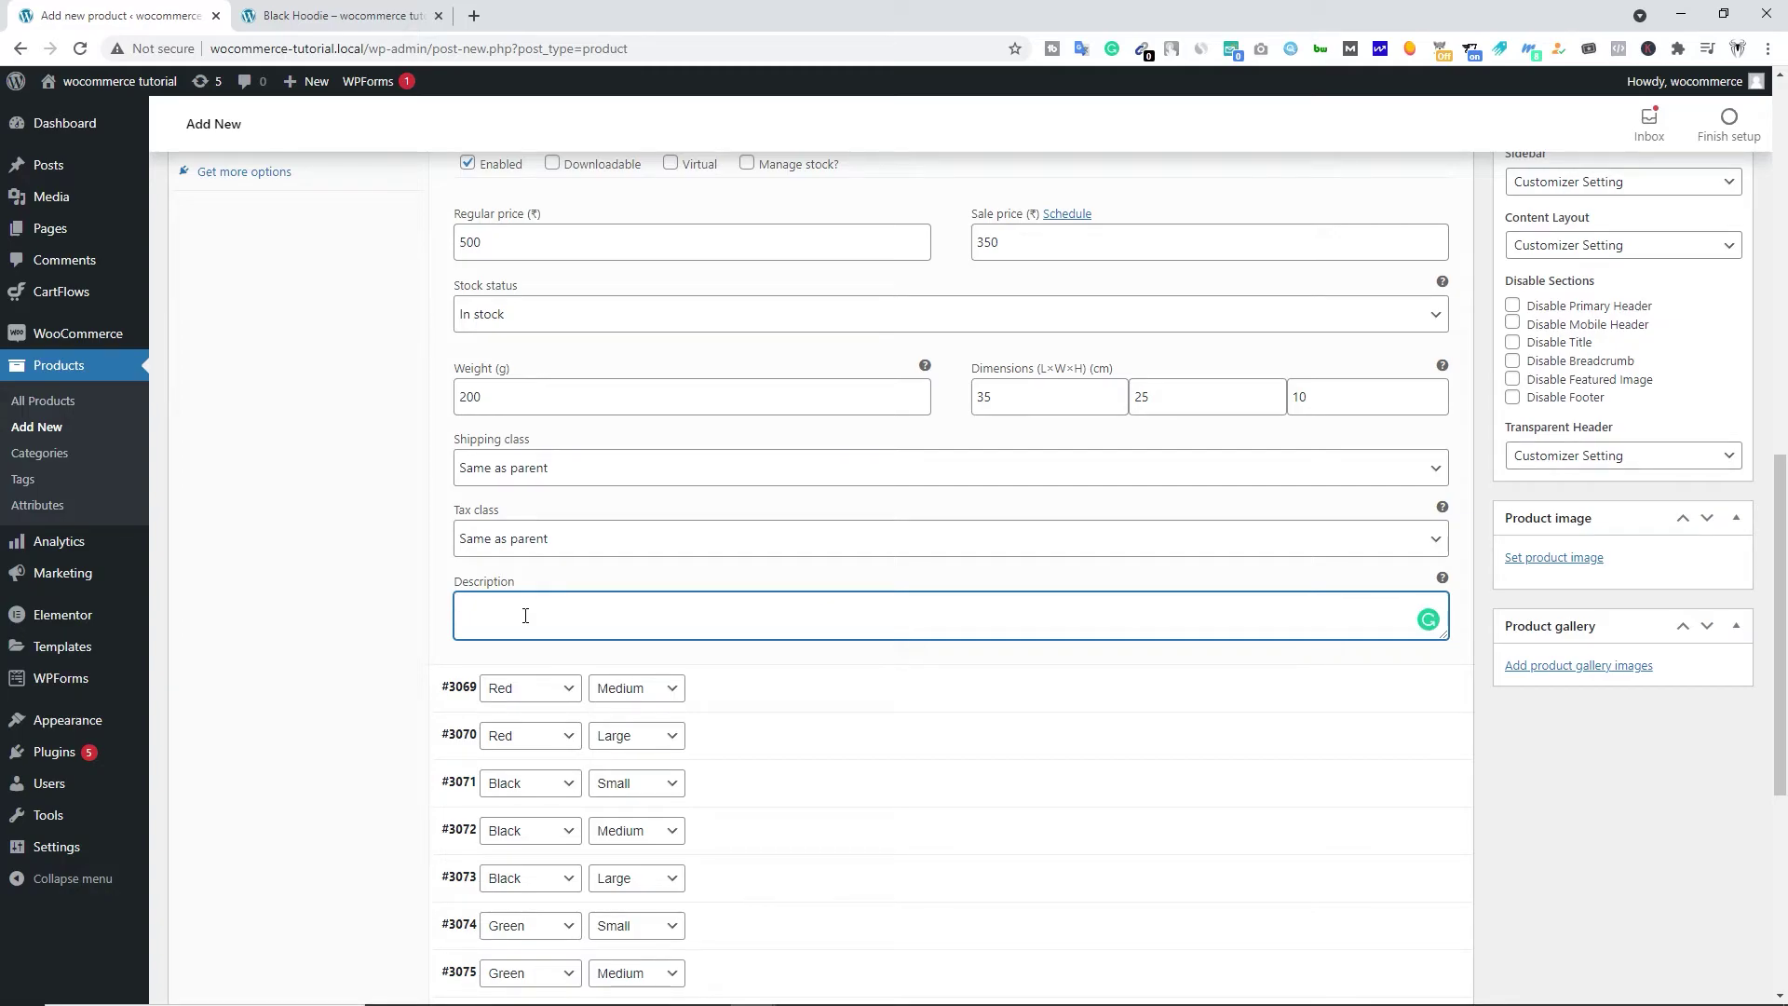
pyautogui.scroll(3, 526, 615)
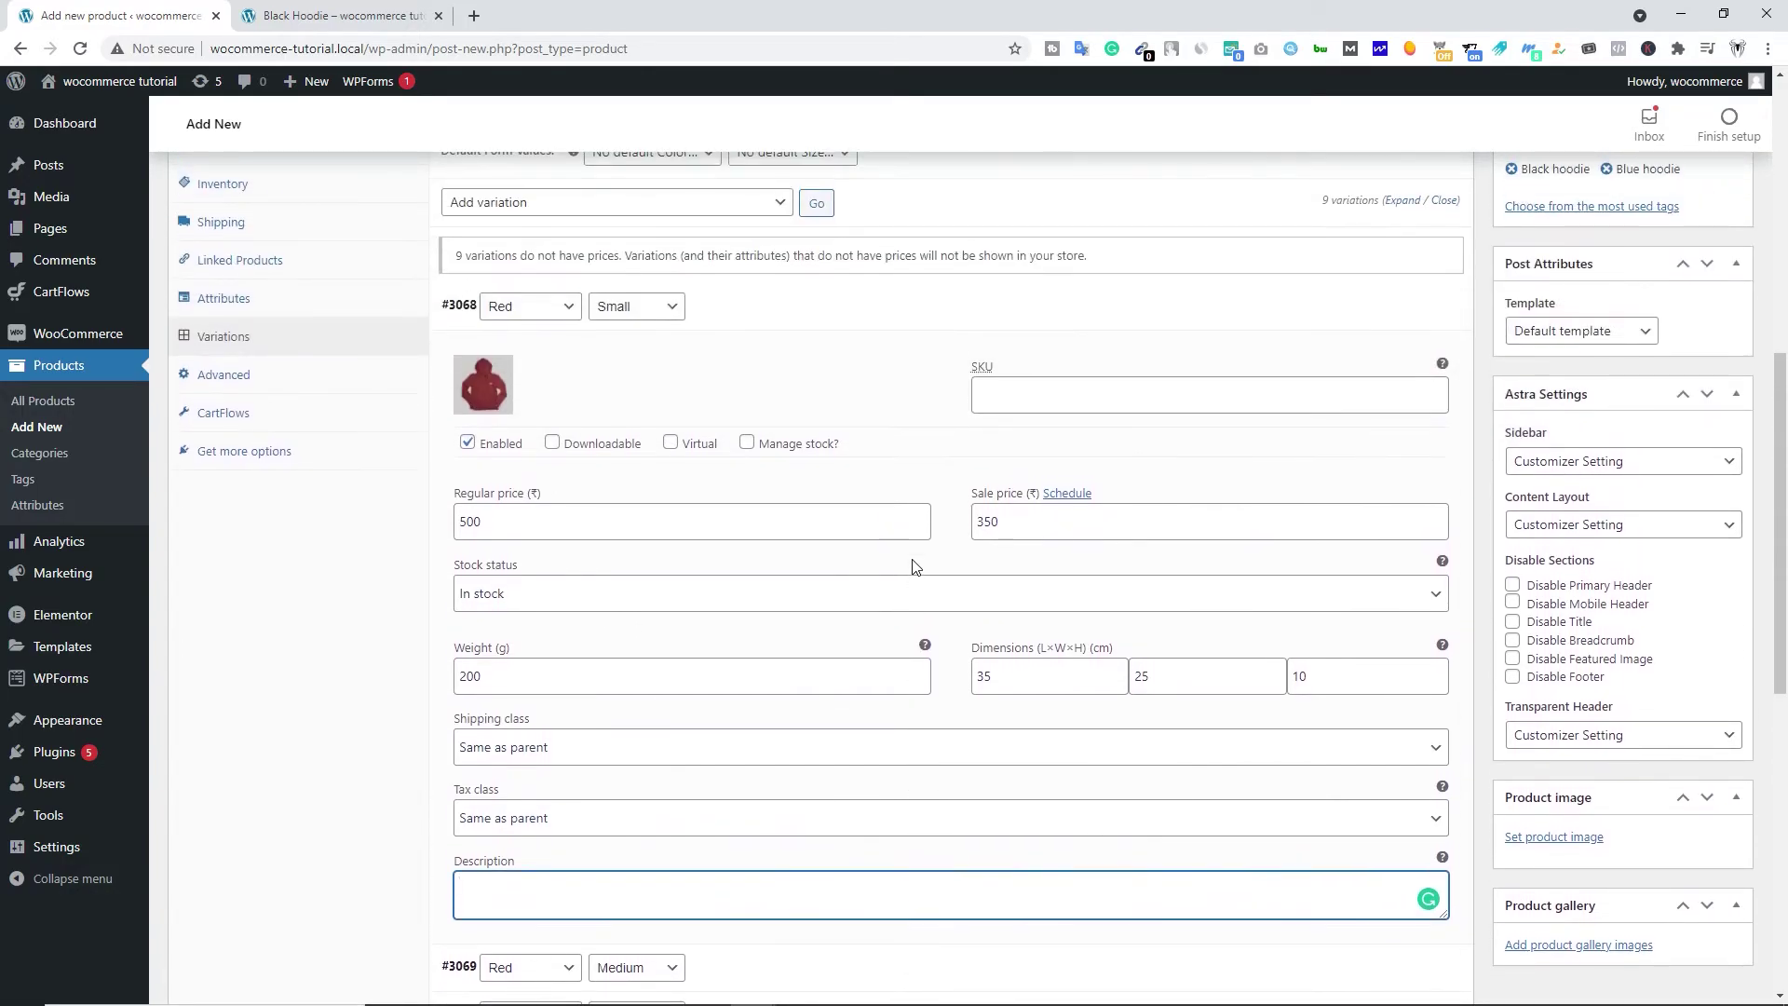
# Step: Set the red hoodie picture from the media library as the image of the Red, Medium variation
pyautogui.scroll(-5, 913, 567)
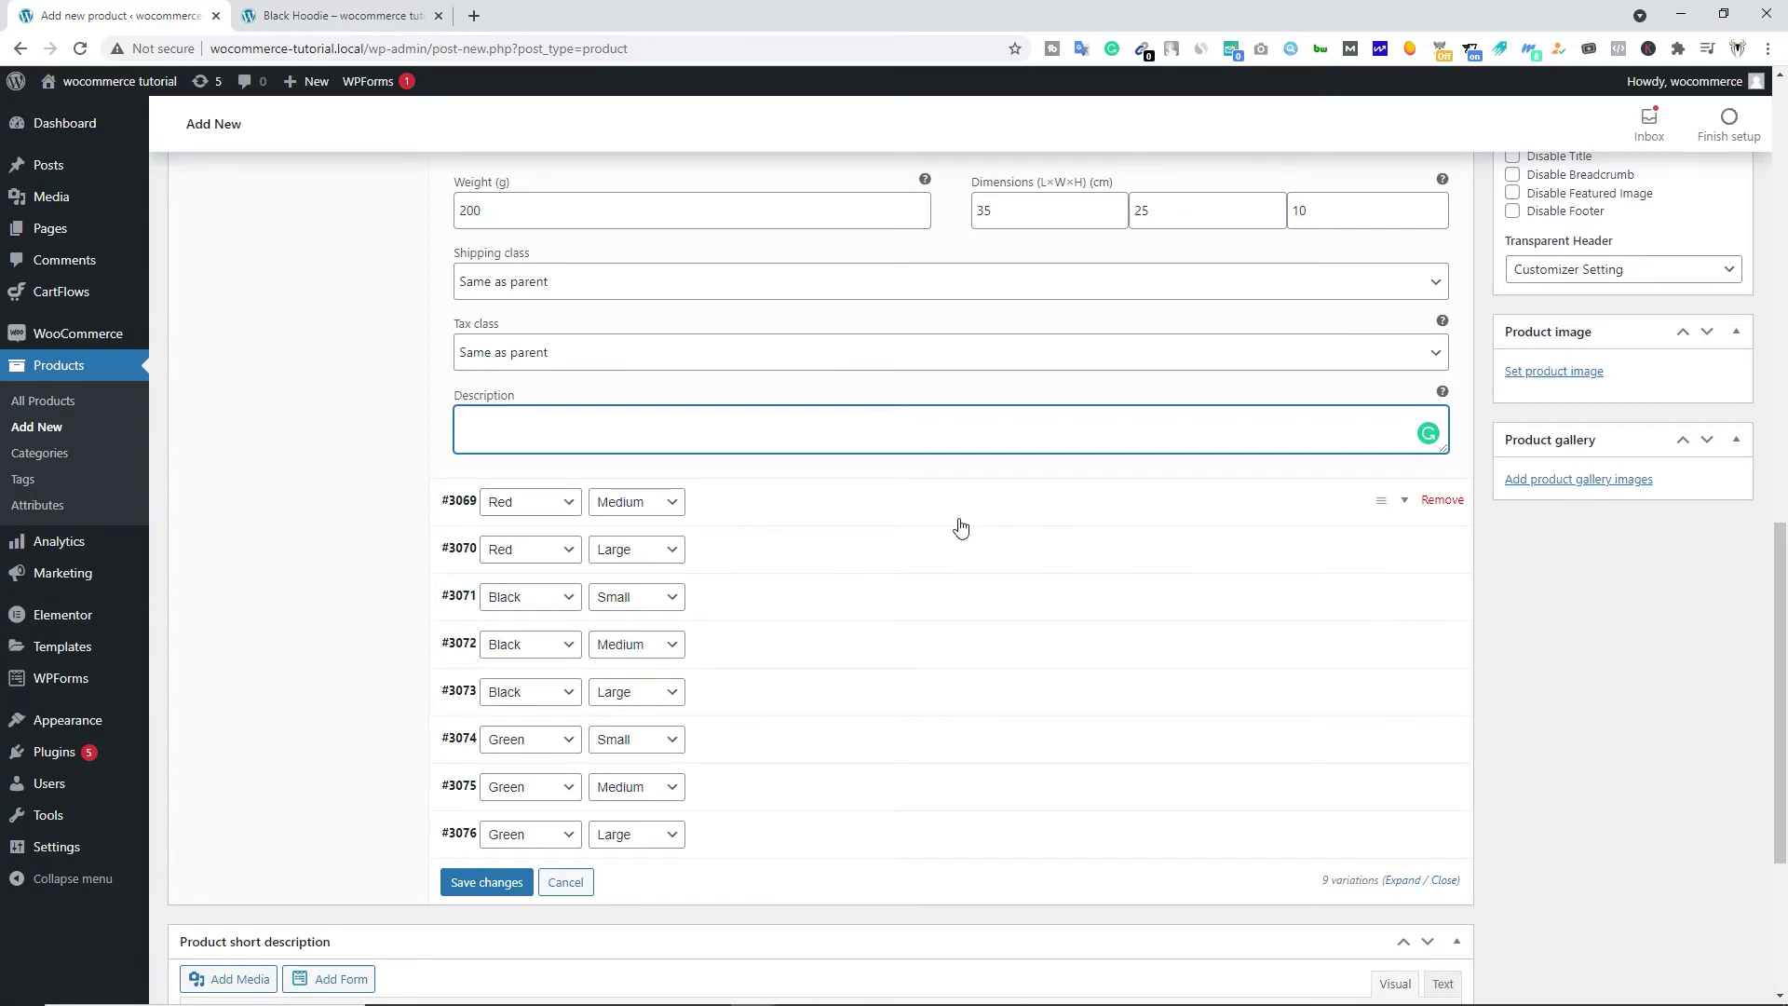
pyautogui.scroll(-1, 1397, 503)
pyautogui.click(1349, 470)
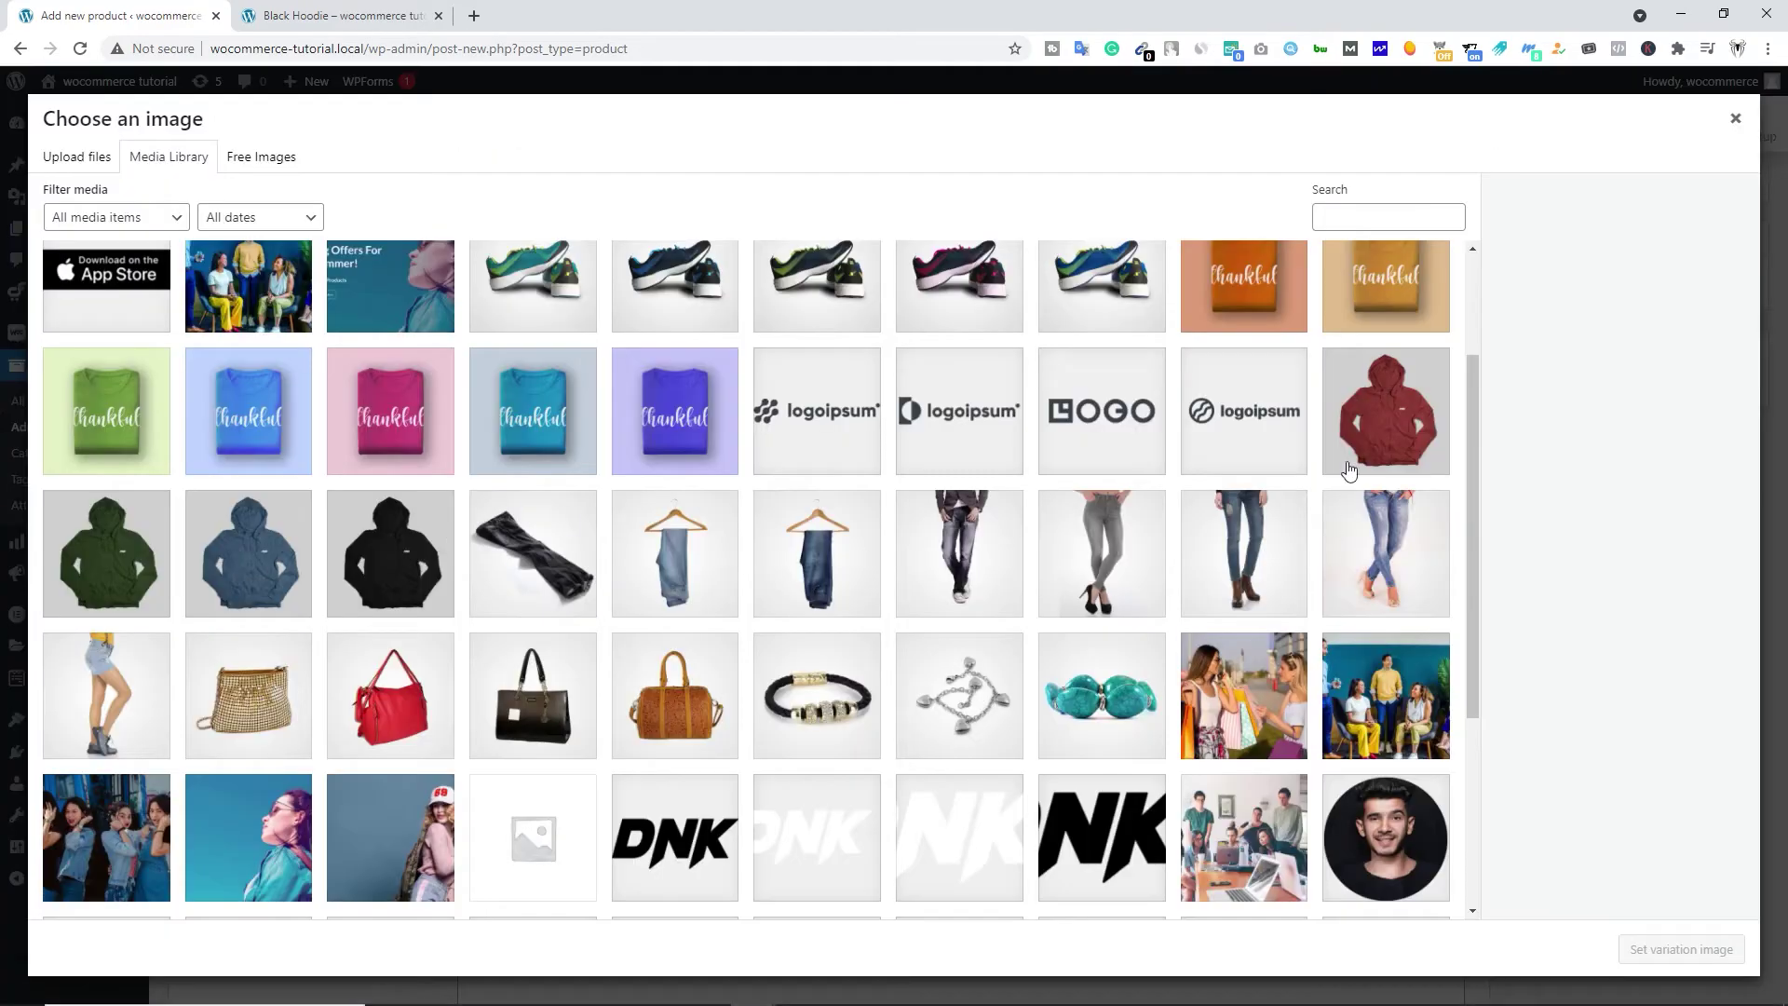
pyautogui.doubleClick(1350, 470)
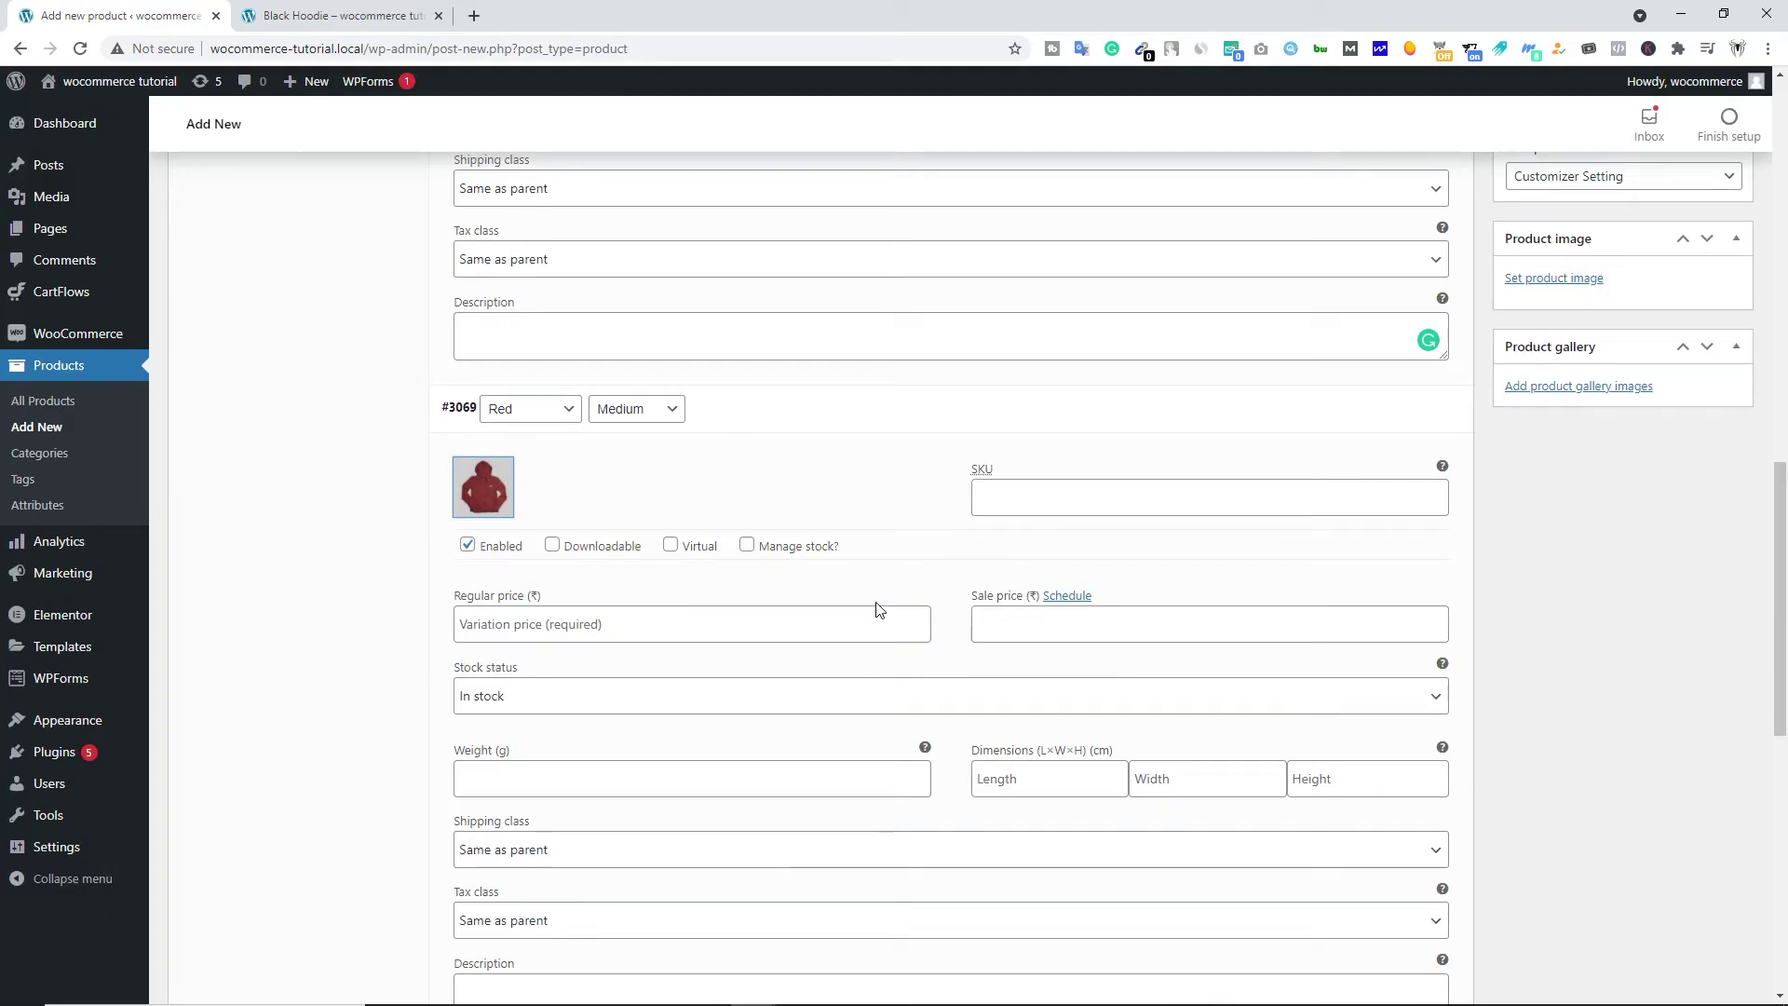
# Step: Set the Red, Medium variation's regular price to ₹500, sale price to ₹350 and weight to 200 g
pyautogui.click(551, 623)
pyautogui.write('500')
pyautogui.press('Tab')
pyautogui.write('350')
pyautogui.press('Tab')
pyautogui.press('Tab')
pyautogui.write('200')
# Step: Set the red hoodie picture from the media library as the image of the Red, Large variation
pyautogui.scroll(-3, 1078, 495)
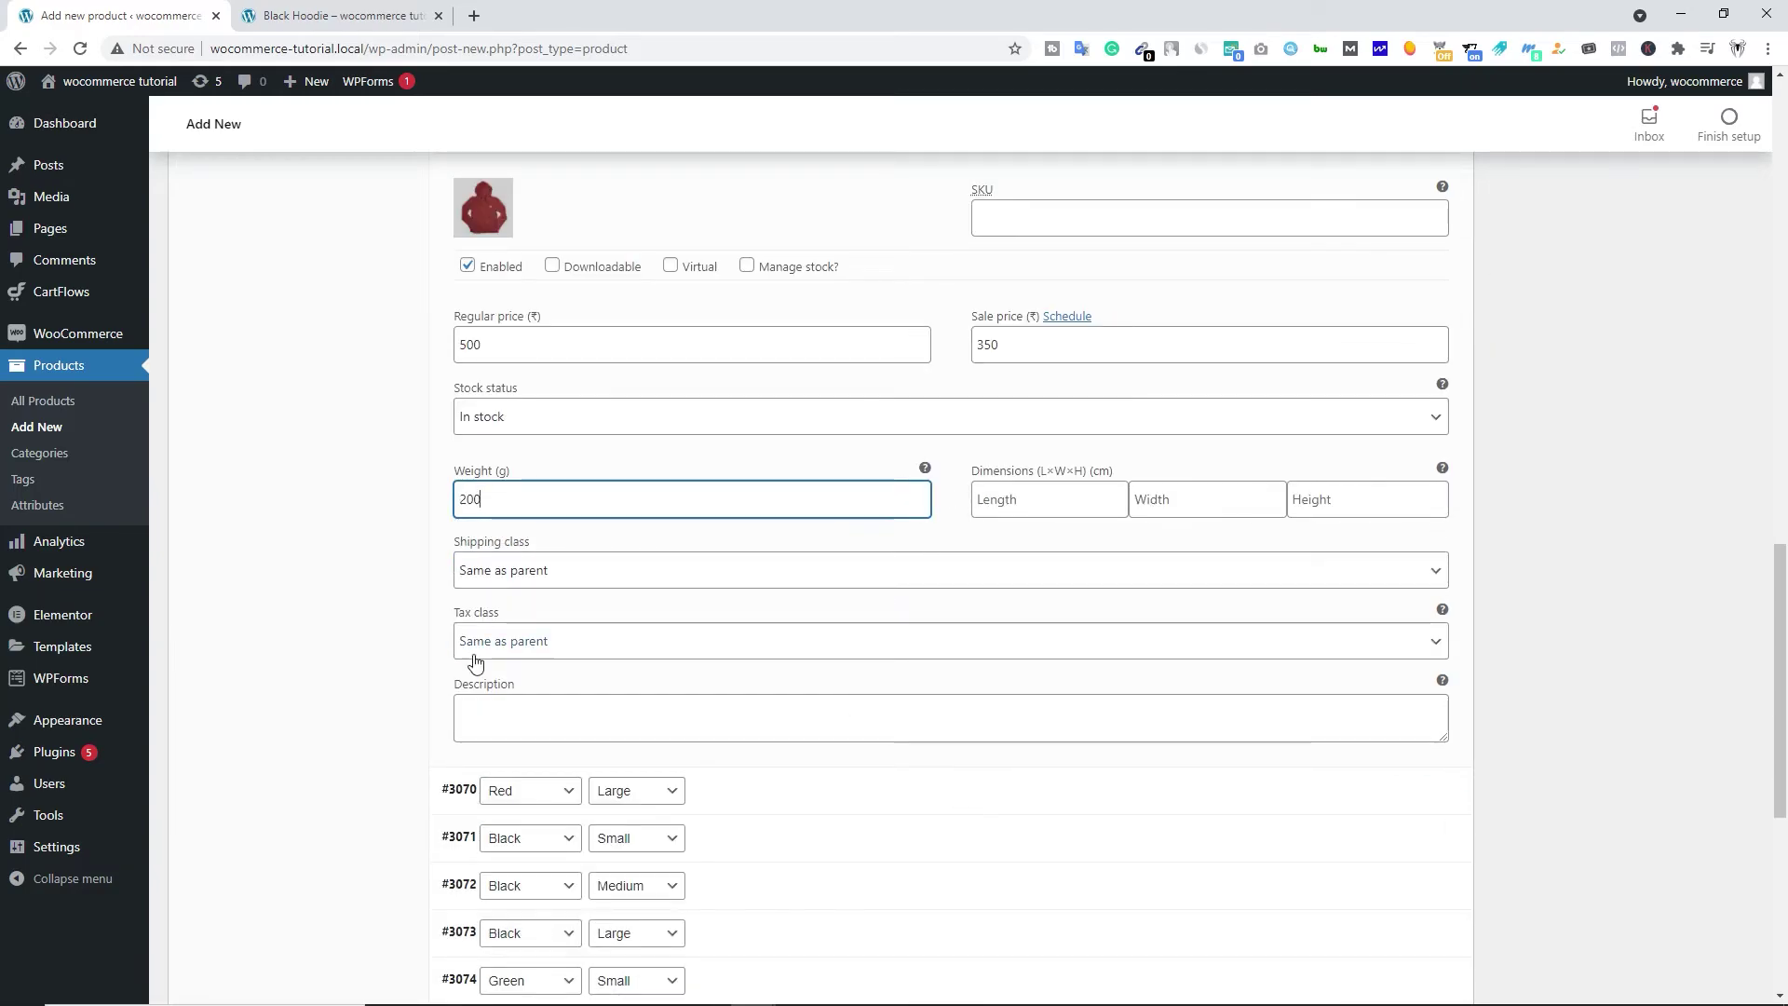
pyautogui.scroll(-4, 475, 661)
pyautogui.click(932, 417)
pyautogui.click(483, 495)
pyautogui.doubleClick(1379, 403)
# Step: Set the Red, Large variation's regular price to ₹500, sale price to ₹350 and weight to 200 g
pyautogui.click(571, 634)
pyautogui.write('500')
pyautogui.press('Tab')
pyautogui.write('350')
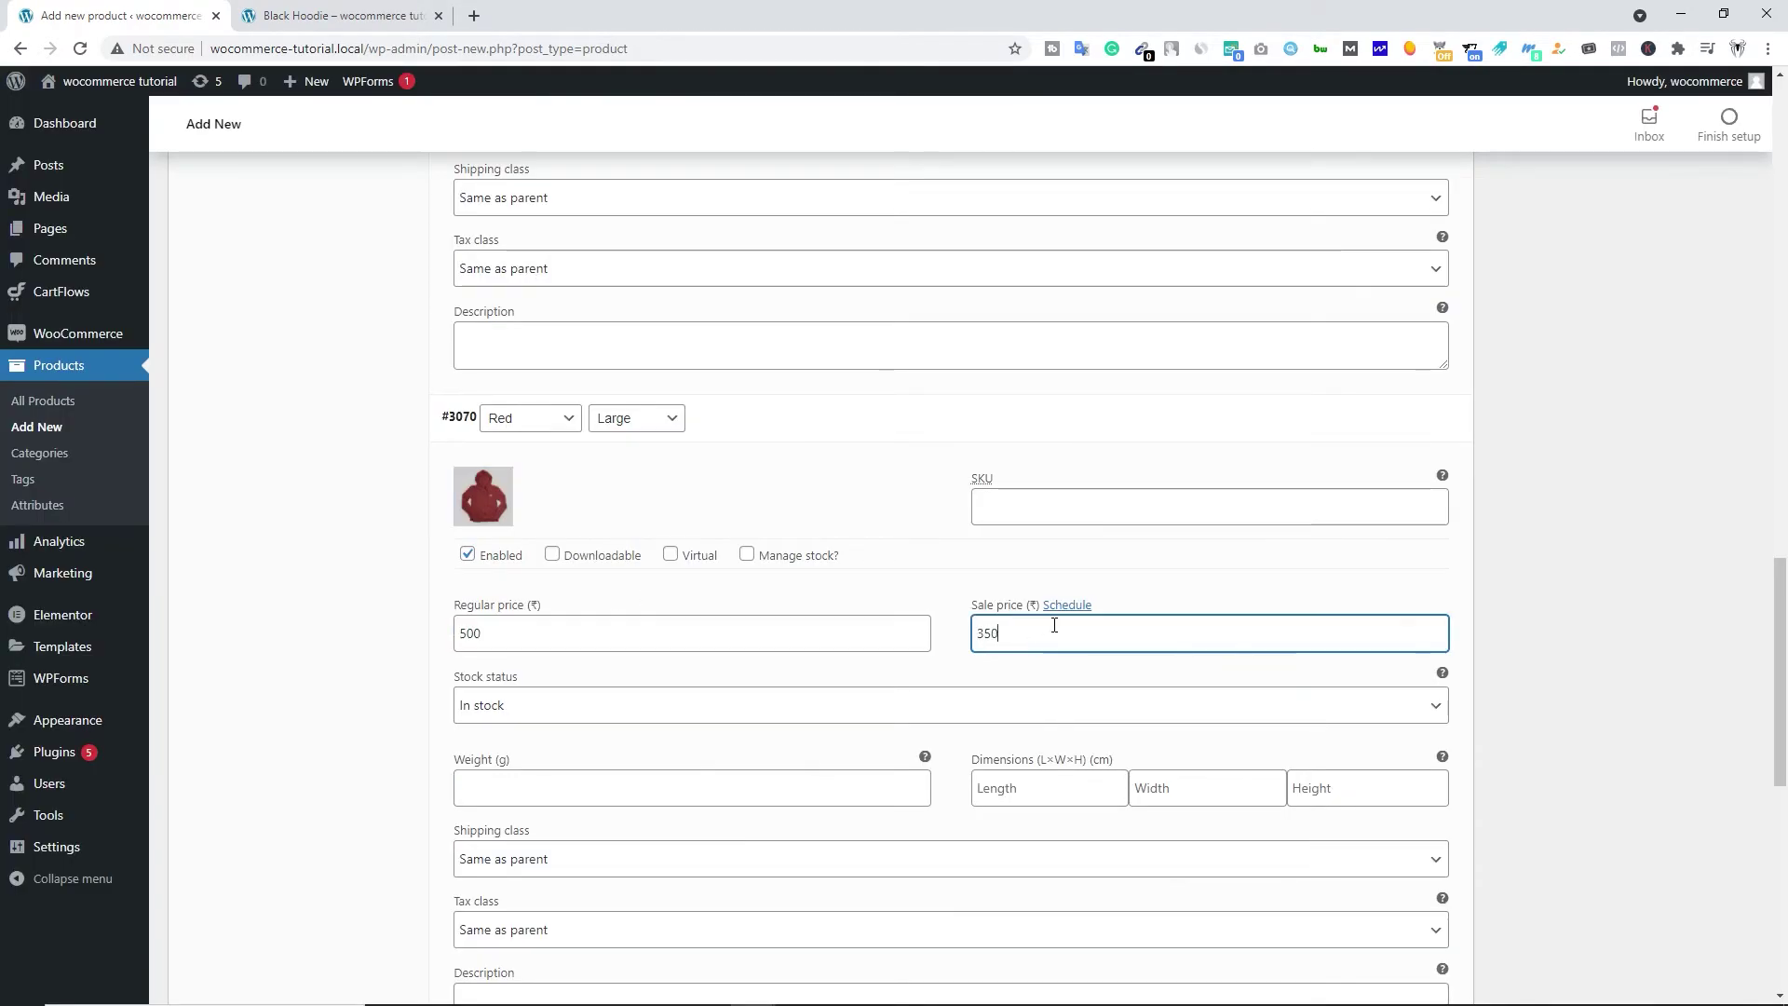
pyautogui.click(550, 787)
pyautogui.write('200')
# Step: Set the black hoodie picture from the media library as the image of the Black, Small variation
pyautogui.scroll(-7, 559, 783)
pyautogui.click(1406, 422)
pyautogui.click(483, 505)
pyautogui.click(507, 551)
pyautogui.click(1665, 947)
# Step: Set the Black, Small variation's regular price to ₹500, sale price to ₹350 and weight to 200 g
pyautogui.click(610, 639)
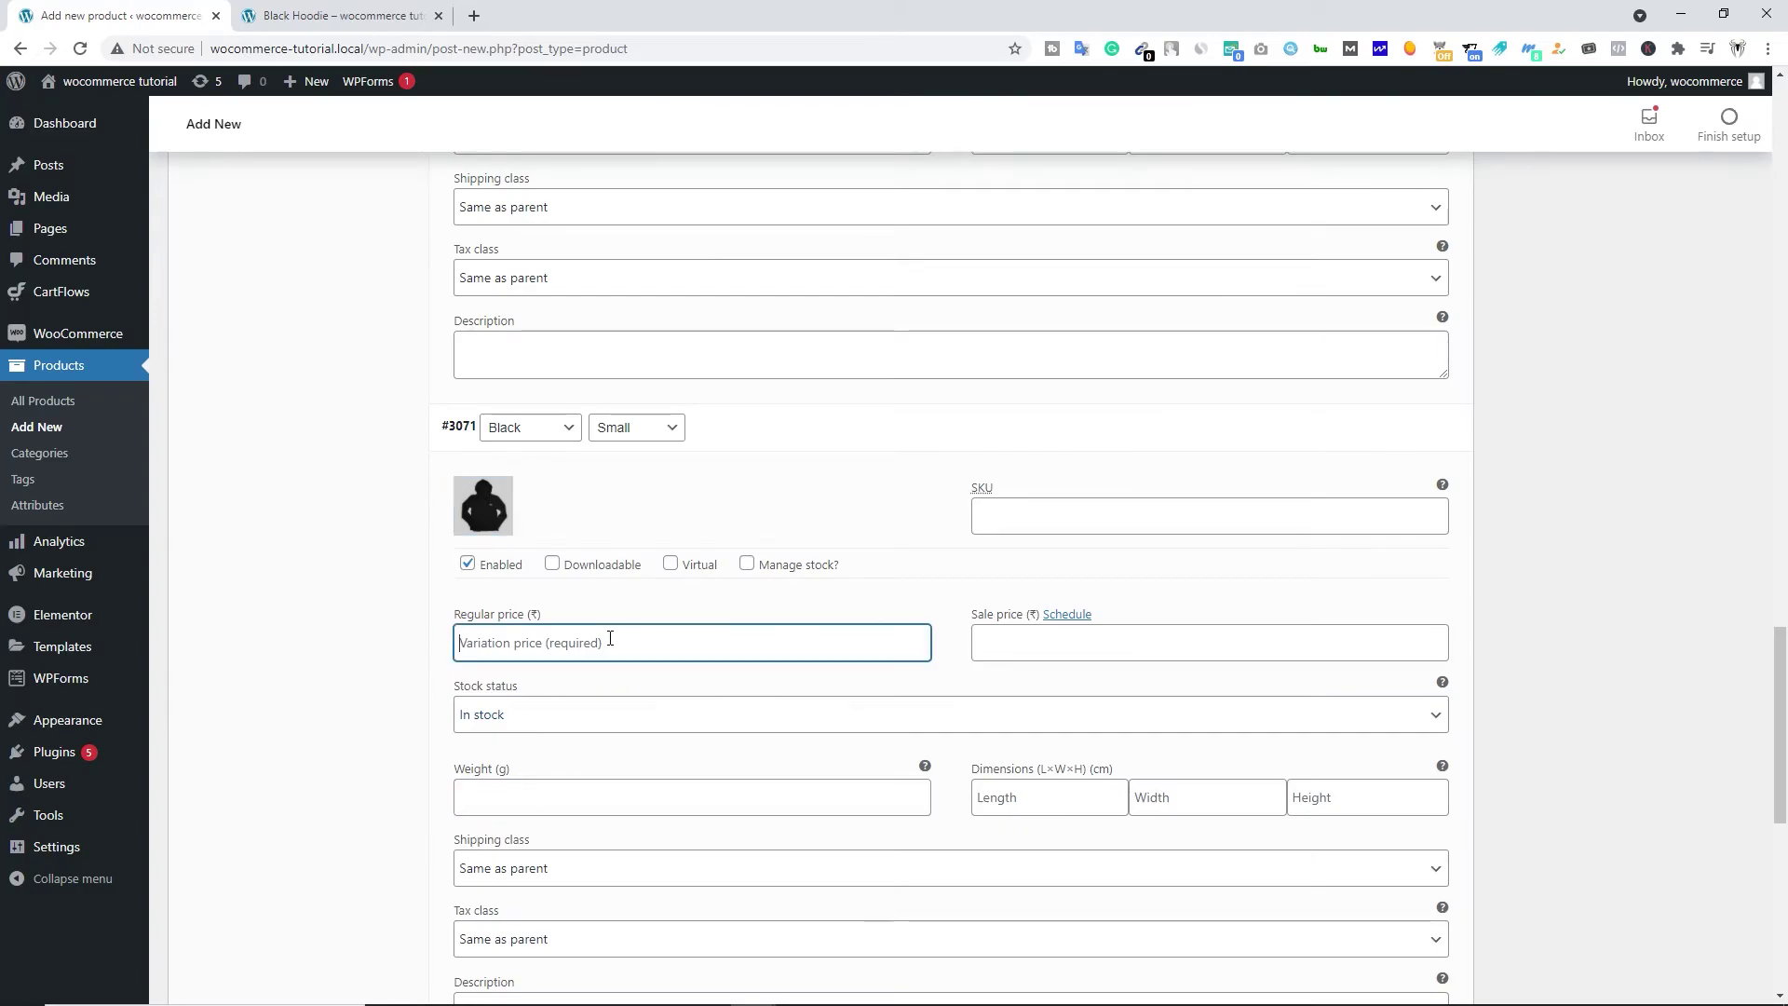
pyautogui.write('500')
pyautogui.press('Tab')
pyautogui.write('350')
pyautogui.press('Tab')
pyautogui.press('Tab')
pyautogui.write('200')
# Step: Set the black hoodie picture from the media library as the image of the Black, Medium variation
pyautogui.scroll(-4, 1402, 543)
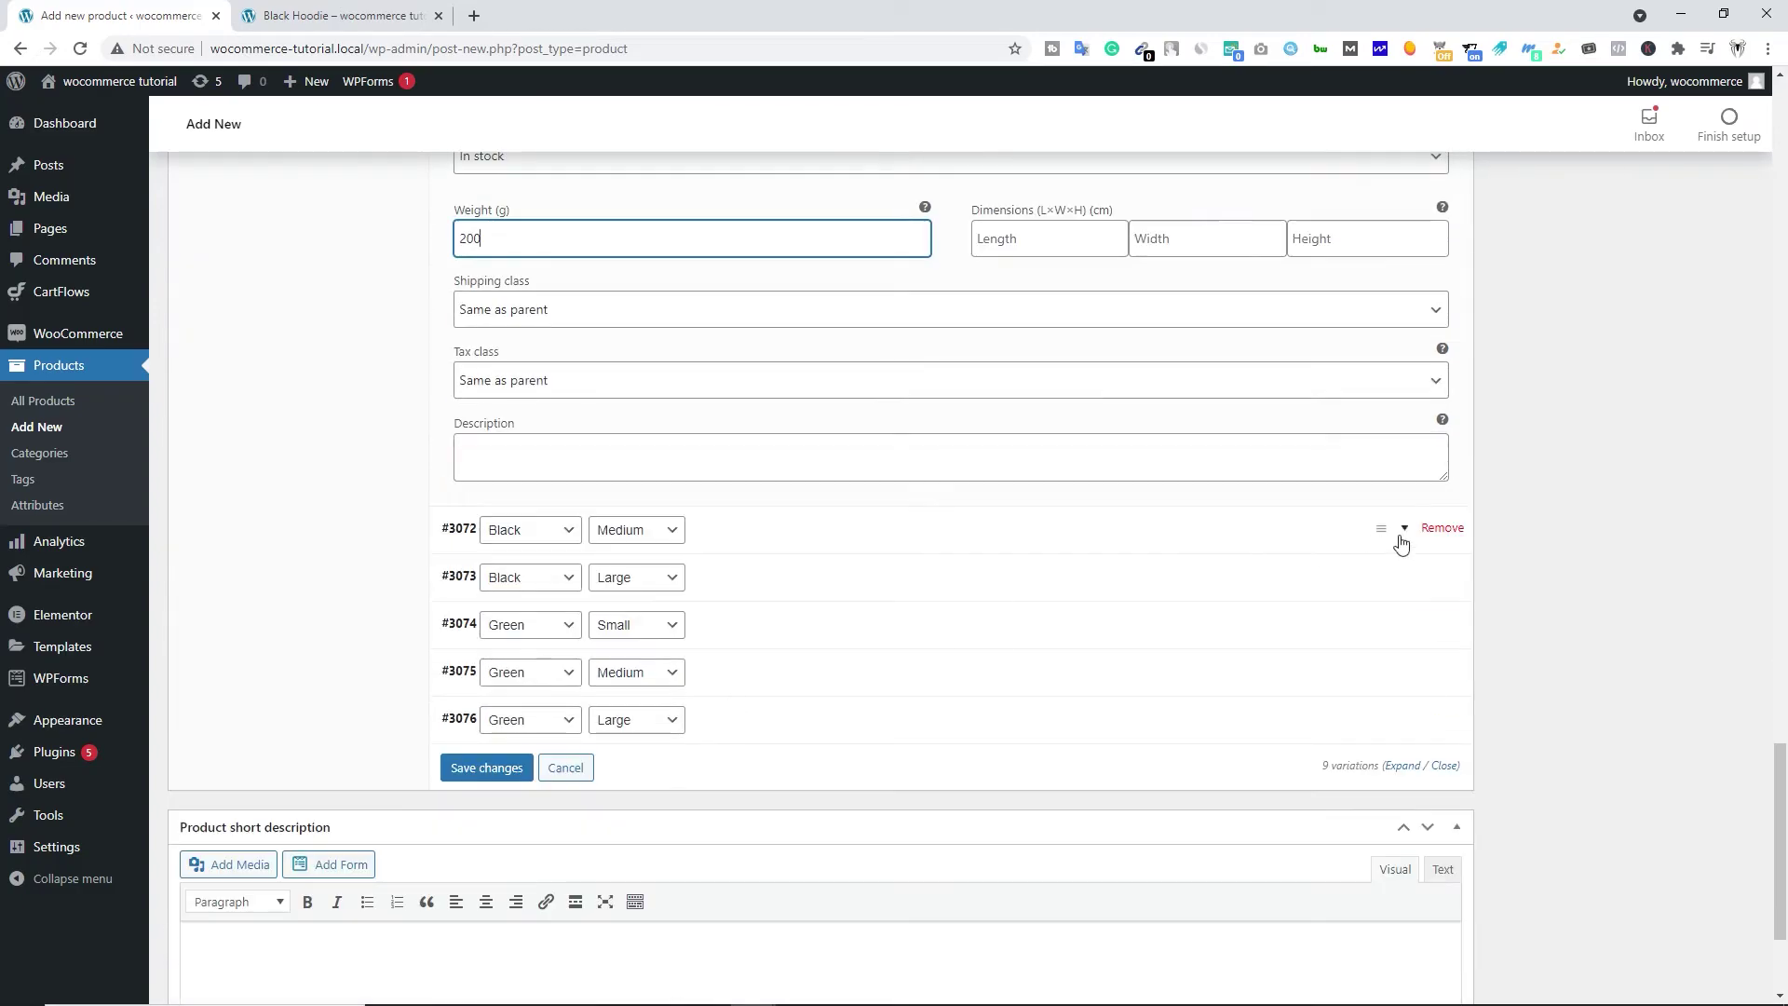
pyautogui.click(483, 612)
pyautogui.click(1664, 946)
# Step: Set the Black, Medium variation's regular price to ₹500 and sale price to ₹350, with the same weight as the other variations
pyautogui.click(547, 555)
pyautogui.write('500')
pyautogui.press('Tab')
pyautogui.write('350')
pyautogui.press('Tab')
pyautogui.press('Tab')
pyautogui.write('20')
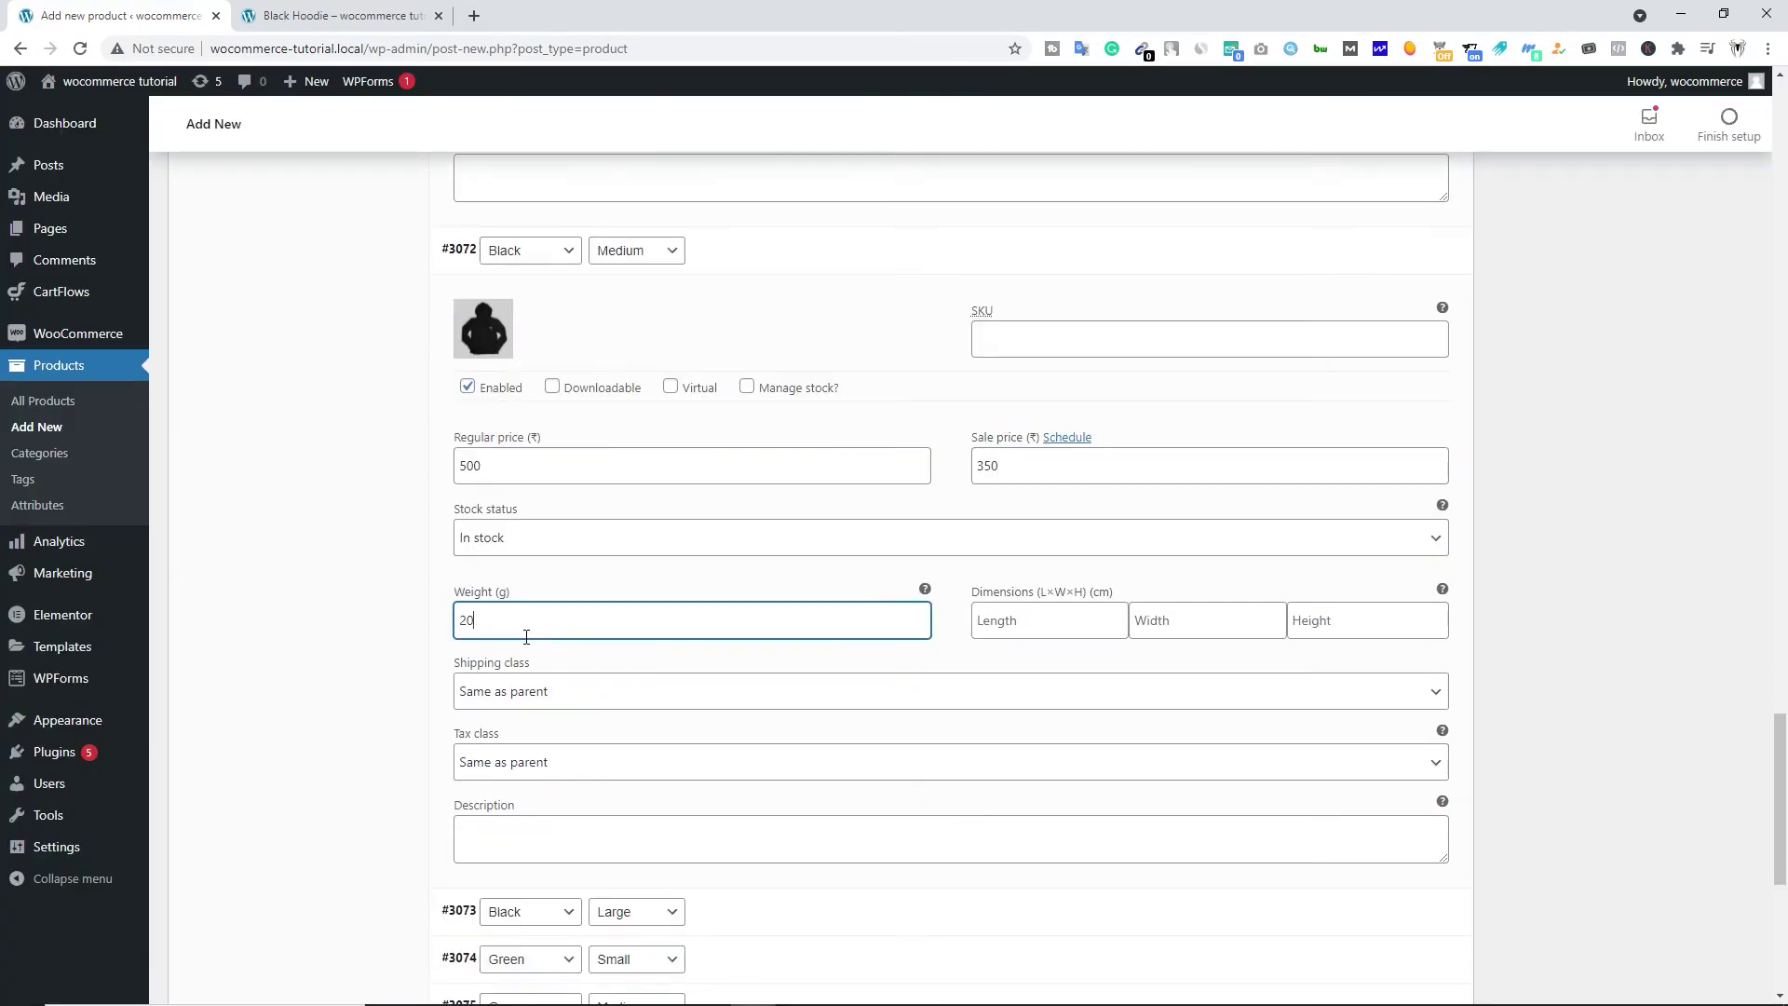
# Step: Set the black hoodie picture from the media library as the image of the Black, Large variation
pyautogui.scroll(-7, 526, 636)
pyautogui.click(483, 339)
pyautogui.click(1665, 946)
# Step: Set the Black, Large variation's regular price to ₹500, sale price to ₹350 and weight to 200 g
pyautogui.write('500')
pyautogui.press('Tab')
pyautogui.write('350')
pyautogui.press('Tab')
pyautogui.press('Tab')
pyautogui.write('200')
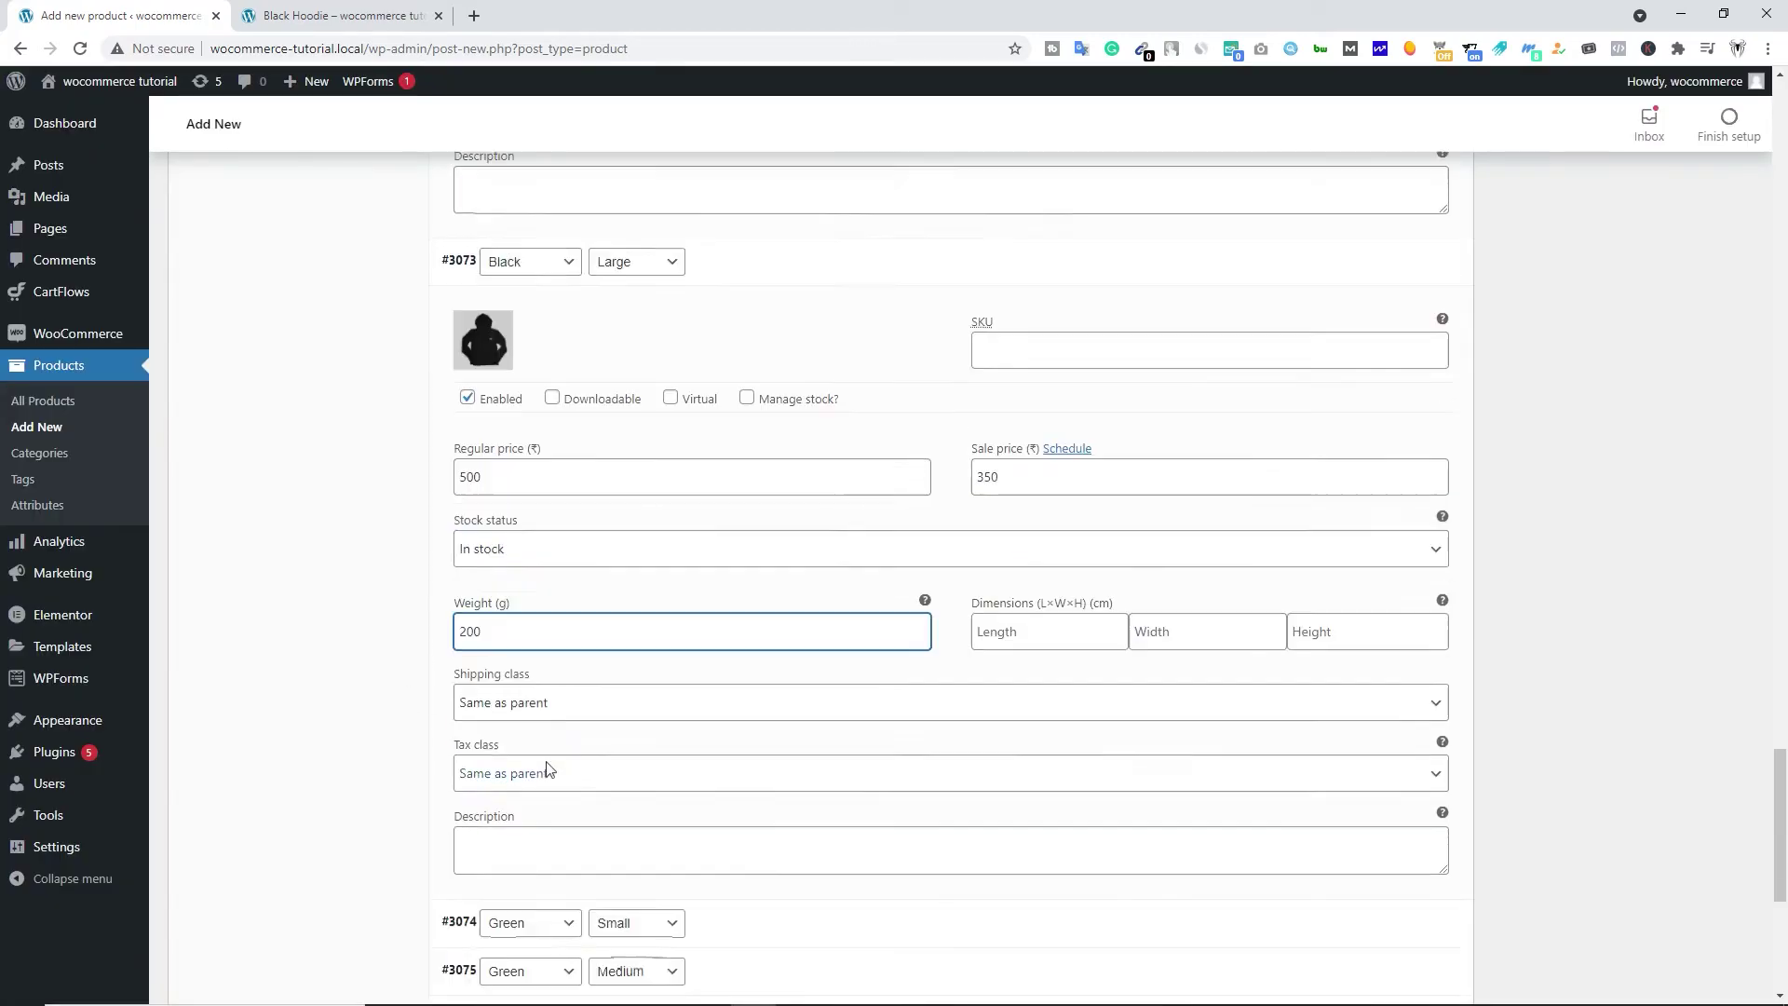
# Step: Set the green hoodie picture product-hoodie3.jpg as the image of the Green, Small variation
pyautogui.scroll(-6, 547, 770)
pyautogui.click(484, 440)
pyautogui.click(108, 550)
pyautogui.click(1664, 946)
# Step: Set the Green, Small variation's regular price to ₹500, sale price to ₹350 and weight to 200 g
pyautogui.click(559, 582)
pyautogui.write('500')
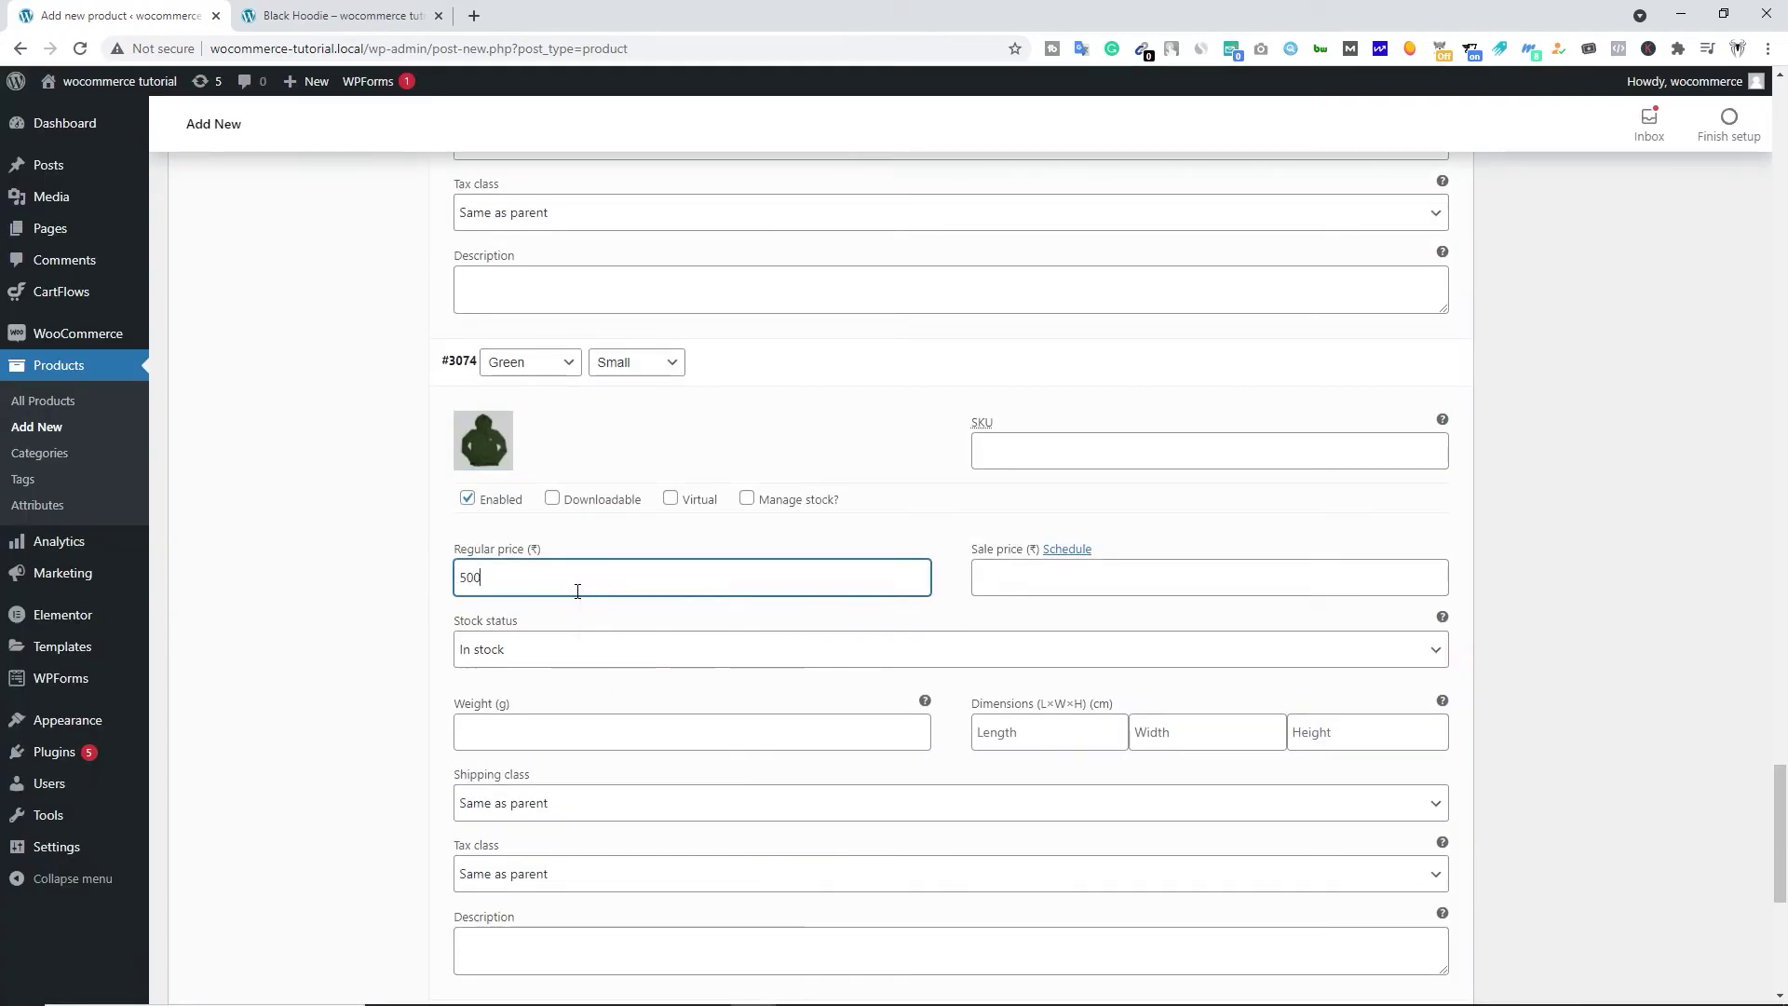
pyautogui.press('Tab')
pyautogui.write('350')
pyautogui.press('Tab')
pyautogui.press('Tab')
pyautogui.write('200')
# Step: Set the green hoodie picture product-hoodie3.jpg as the image of the Green, Medium variation
pyautogui.scroll(-6, 857, 587)
pyautogui.click(483, 543)
pyautogui.click(1665, 946)
# Step: Set the Green, Medium variation's regular price to ₹500, sale price to ₹350 and weight to 200 g
pyautogui.click(566, 685)
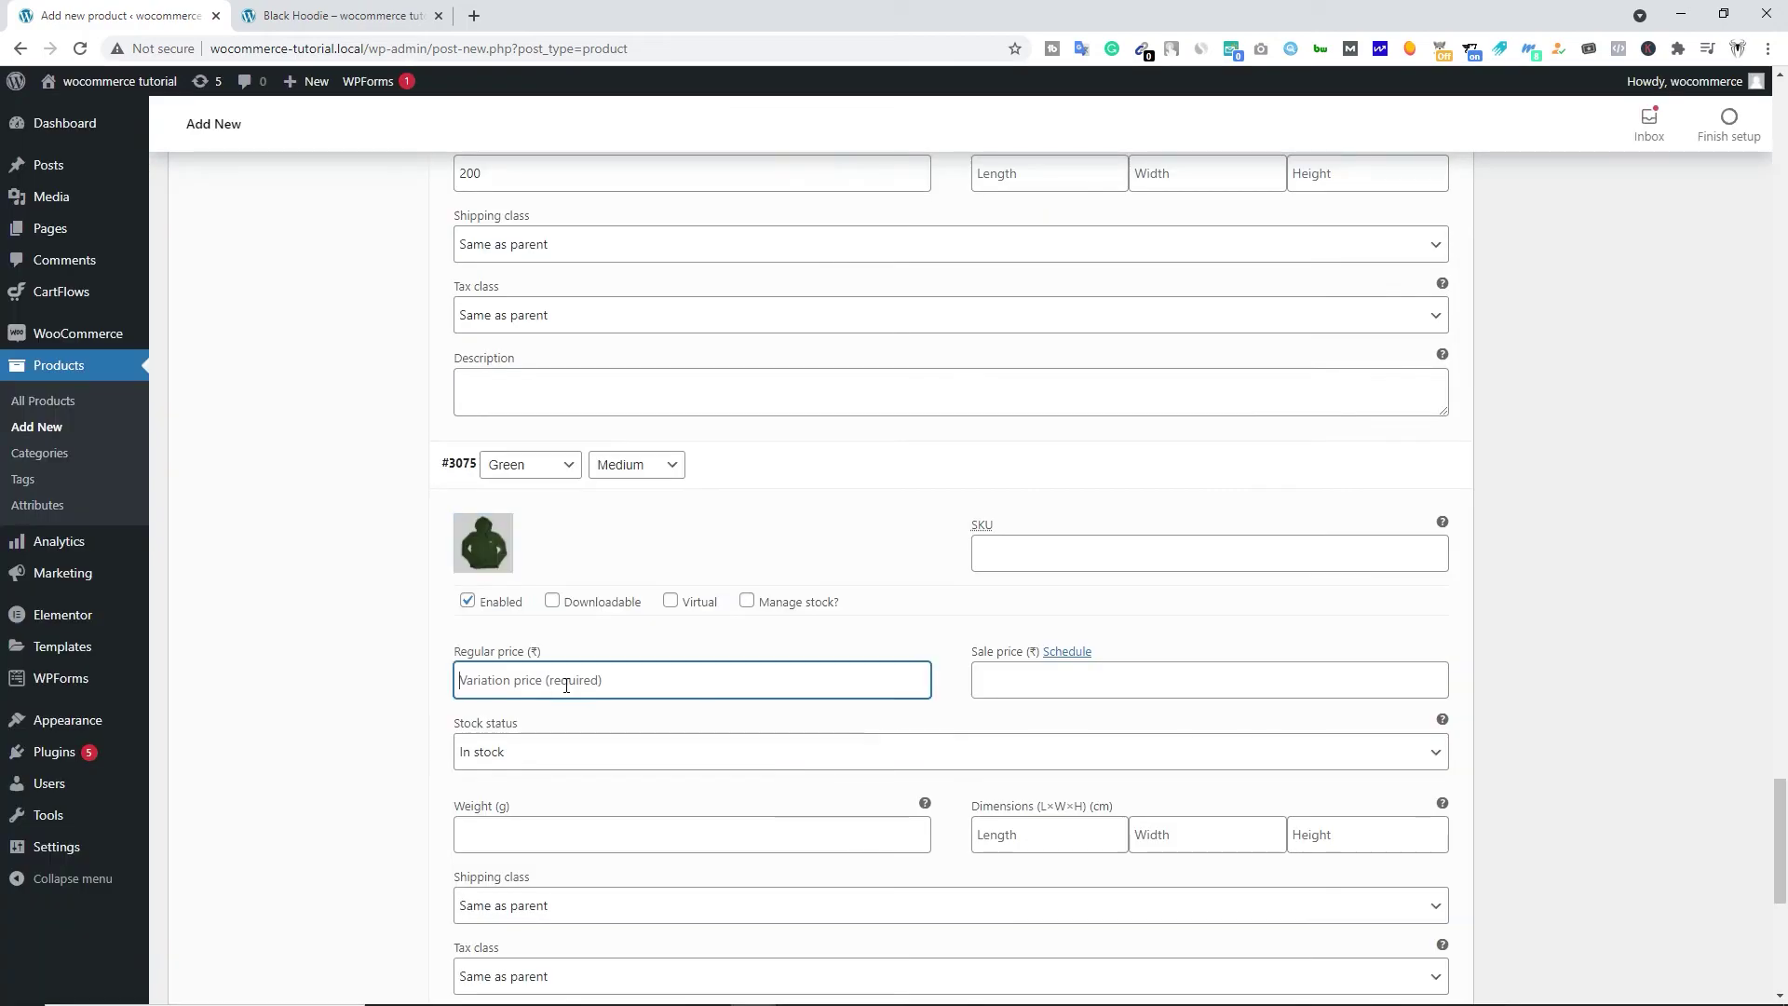
pyautogui.write('500')
pyautogui.press('Tab')
pyautogui.write('350')
pyautogui.scroll(-5, 503, 627)
pyautogui.press('Tab')
pyautogui.press('Tab')
pyautogui.write('200')
# Step: Give the Green, Large variation the image product-hoodie3.jpg, regular price ₹500, sale price ₹350 and weight 200 g, and save the variations
pyautogui.click(484, 543)
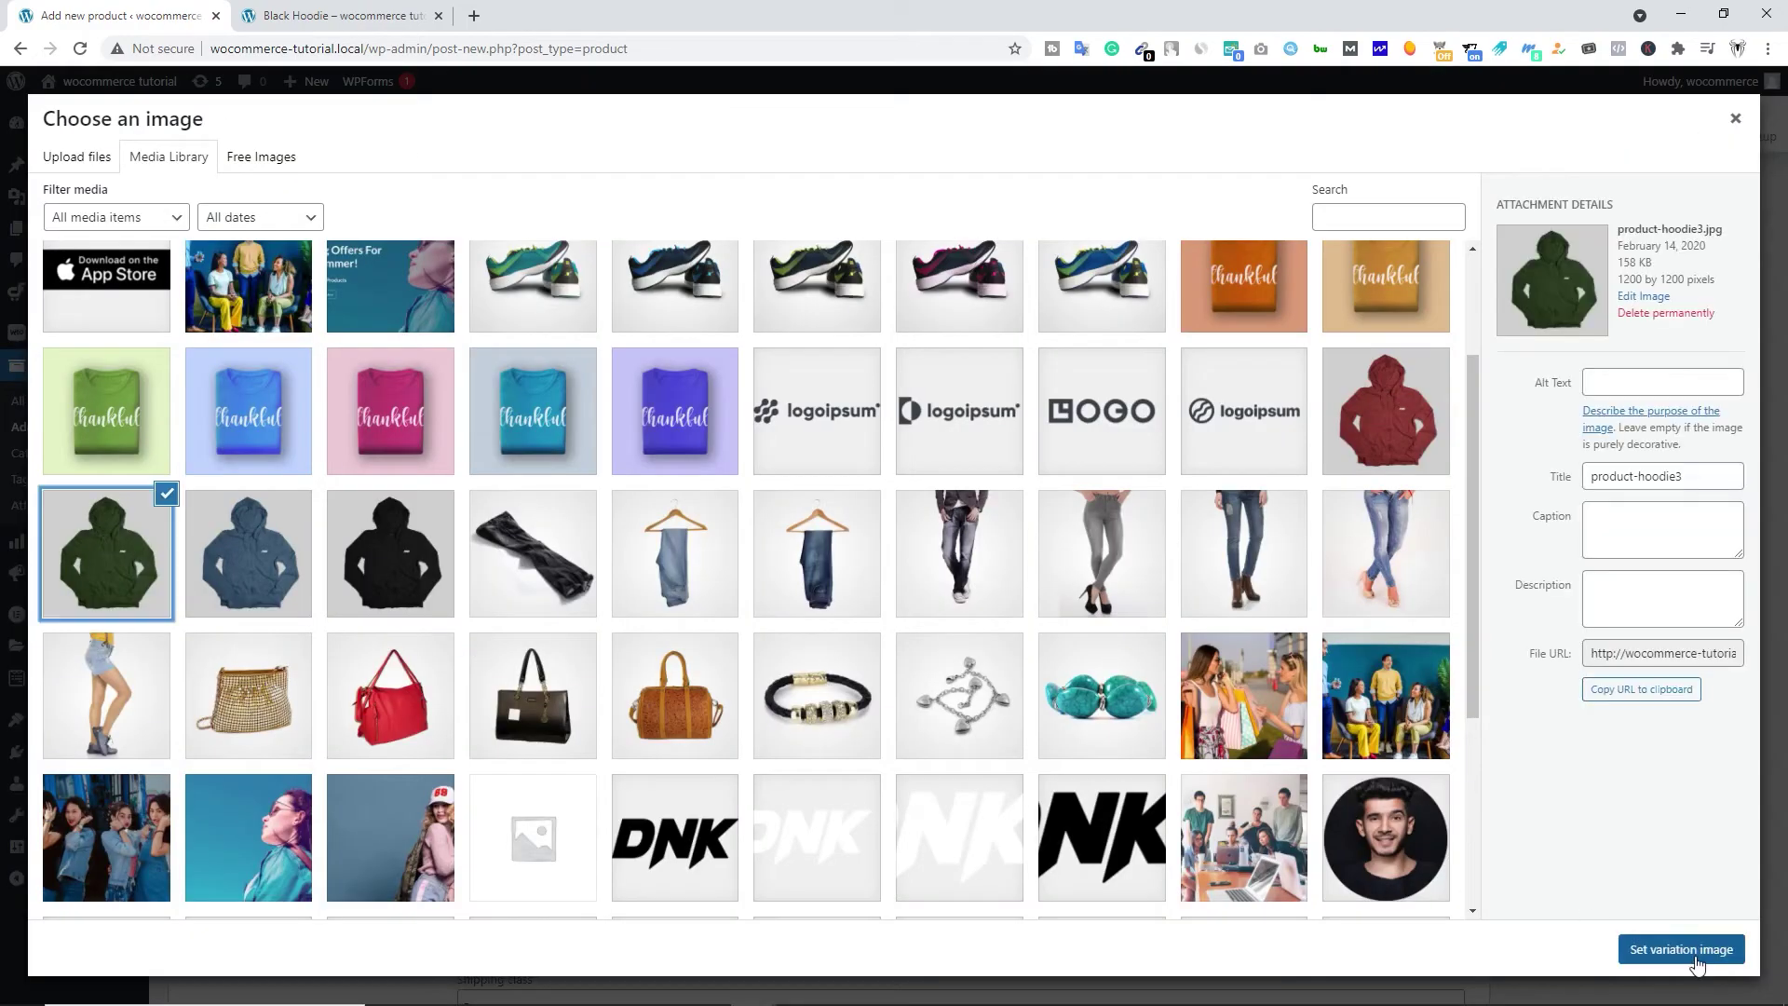
pyautogui.click(1682, 950)
pyautogui.click(522, 503)
pyautogui.write('500')
pyautogui.press('Tab')
pyautogui.write('350')
pyautogui.press('Tab')
pyautogui.press('Tab')
pyautogui.write('200')
pyautogui.scroll(-2, 716, 659)
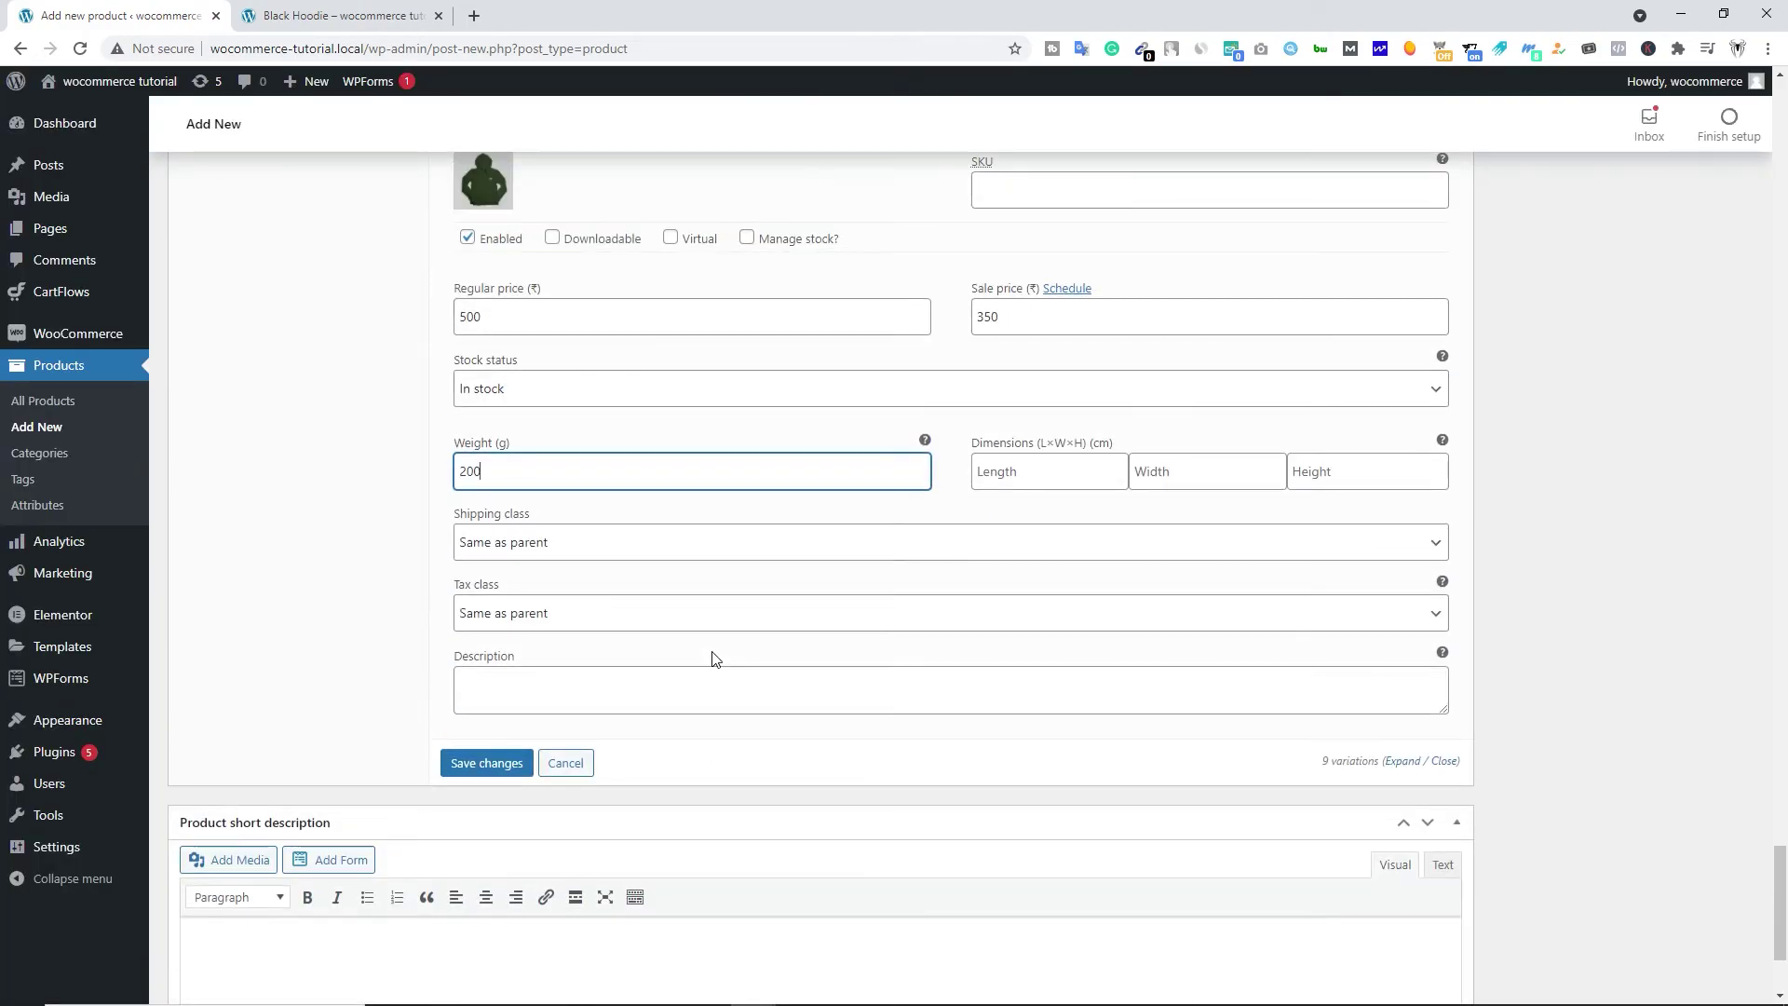
pyautogui.click(511, 769)
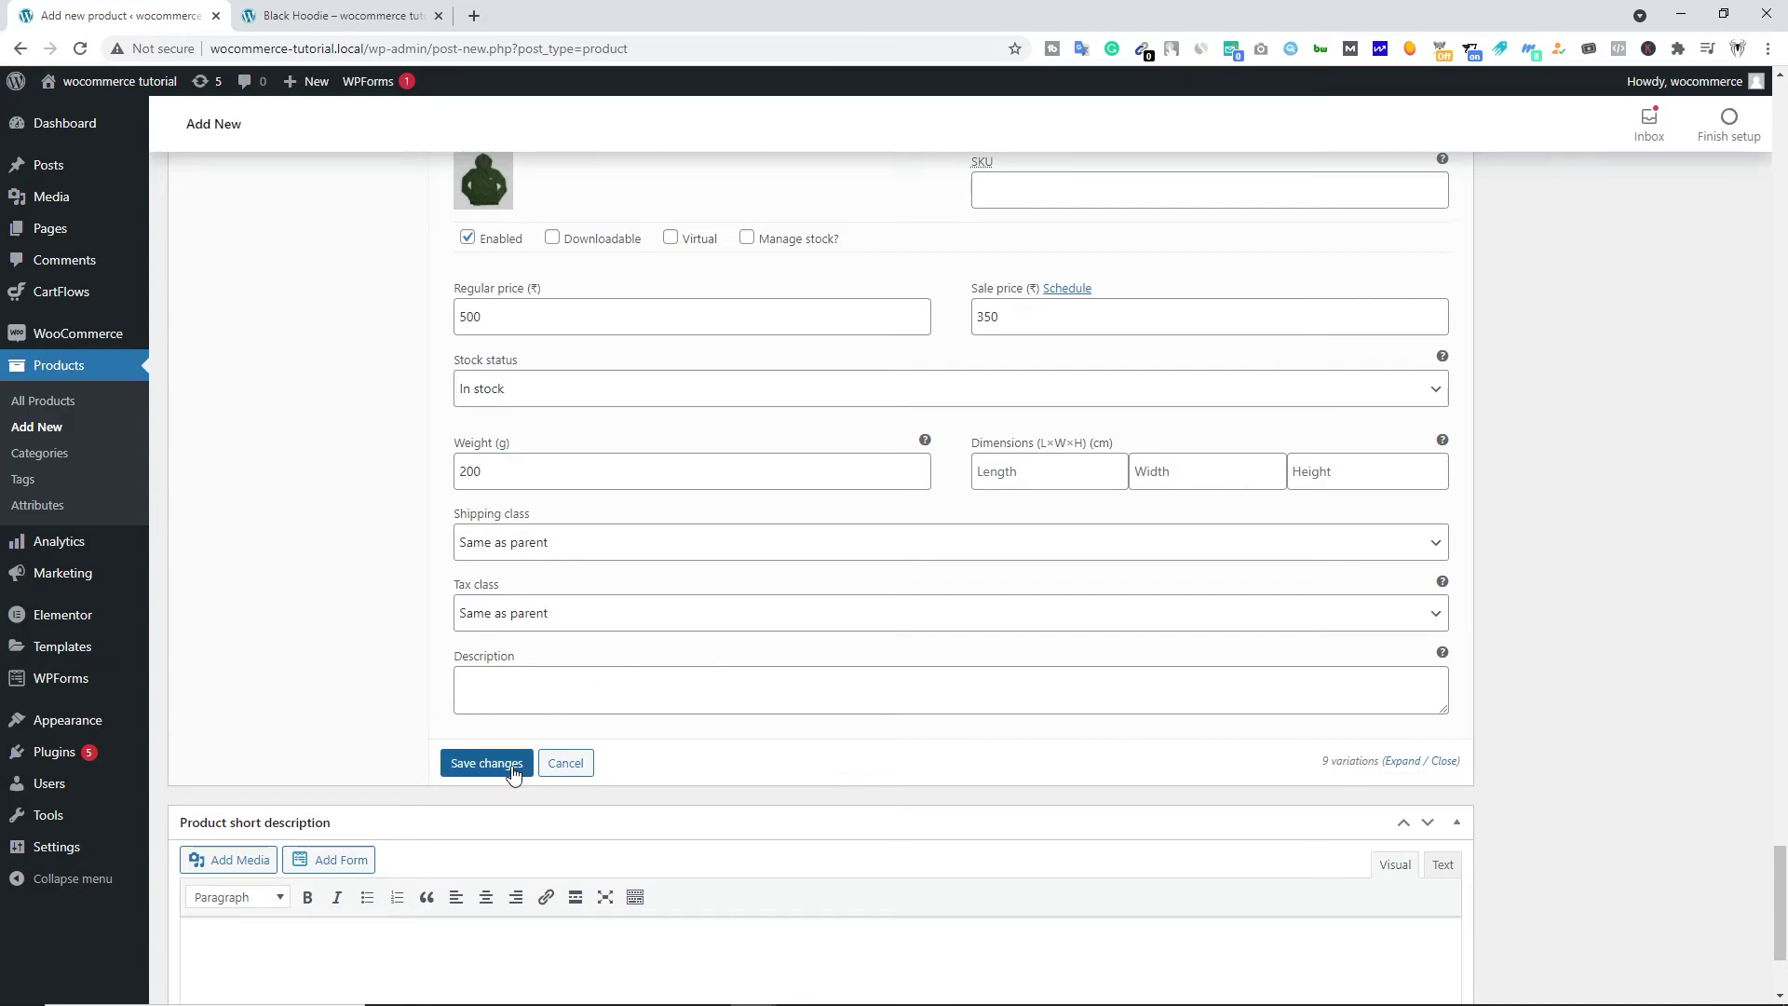
# Step: Enter "Great Sale!" as the purchase note in the product's advanced settings
pyautogui.click(251, 709)
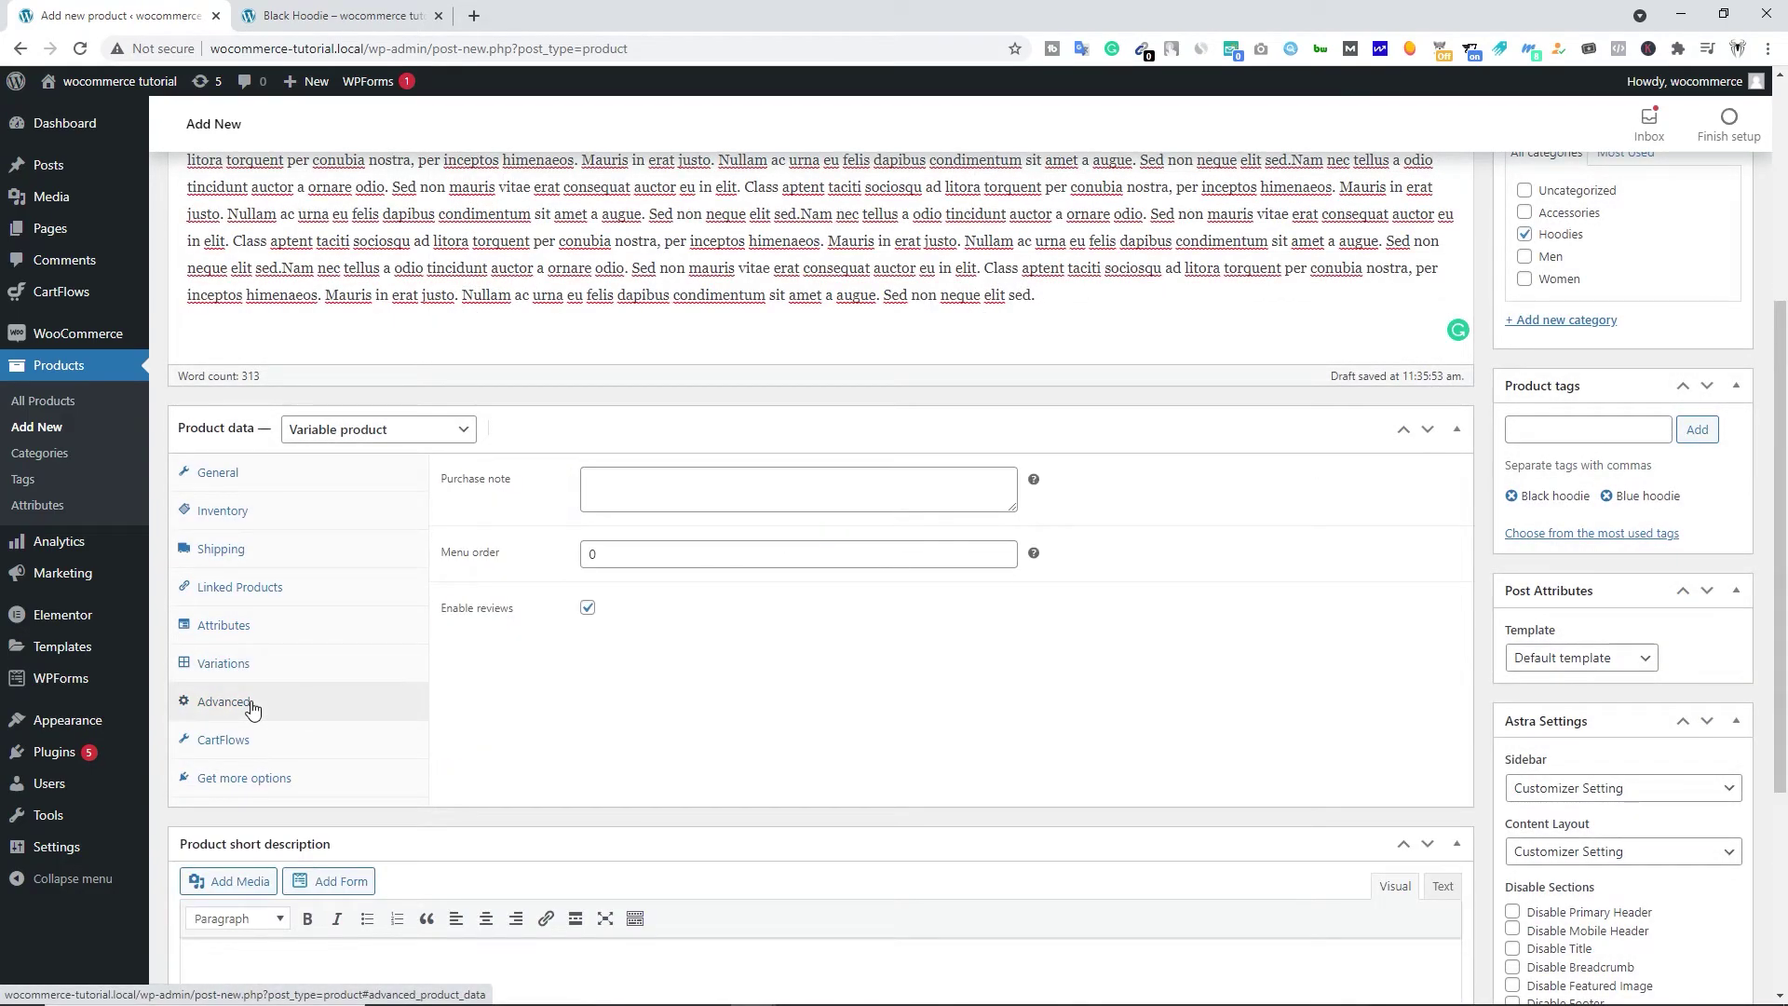
pyautogui.click(611, 478)
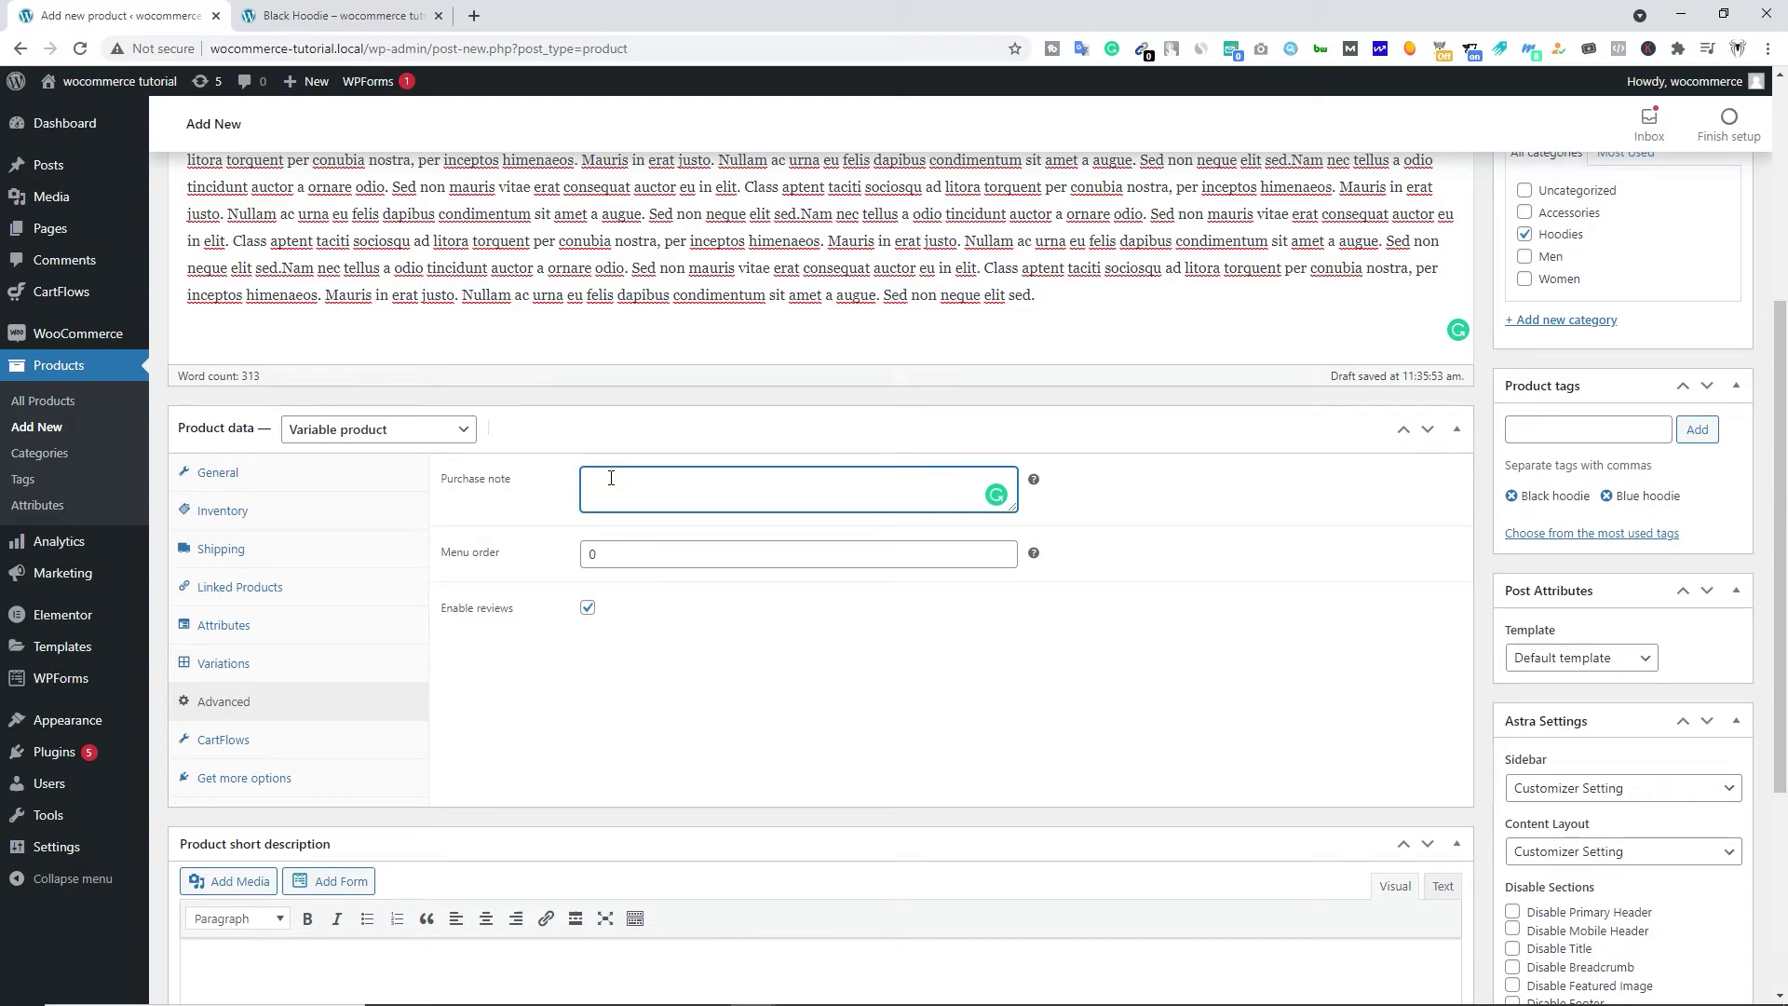
pyautogui.write('Great Sale!')
# Step: Copy the short description from the Black Hoodie product page into the new product's short description
pyautogui.scroll(-4, 538, 643)
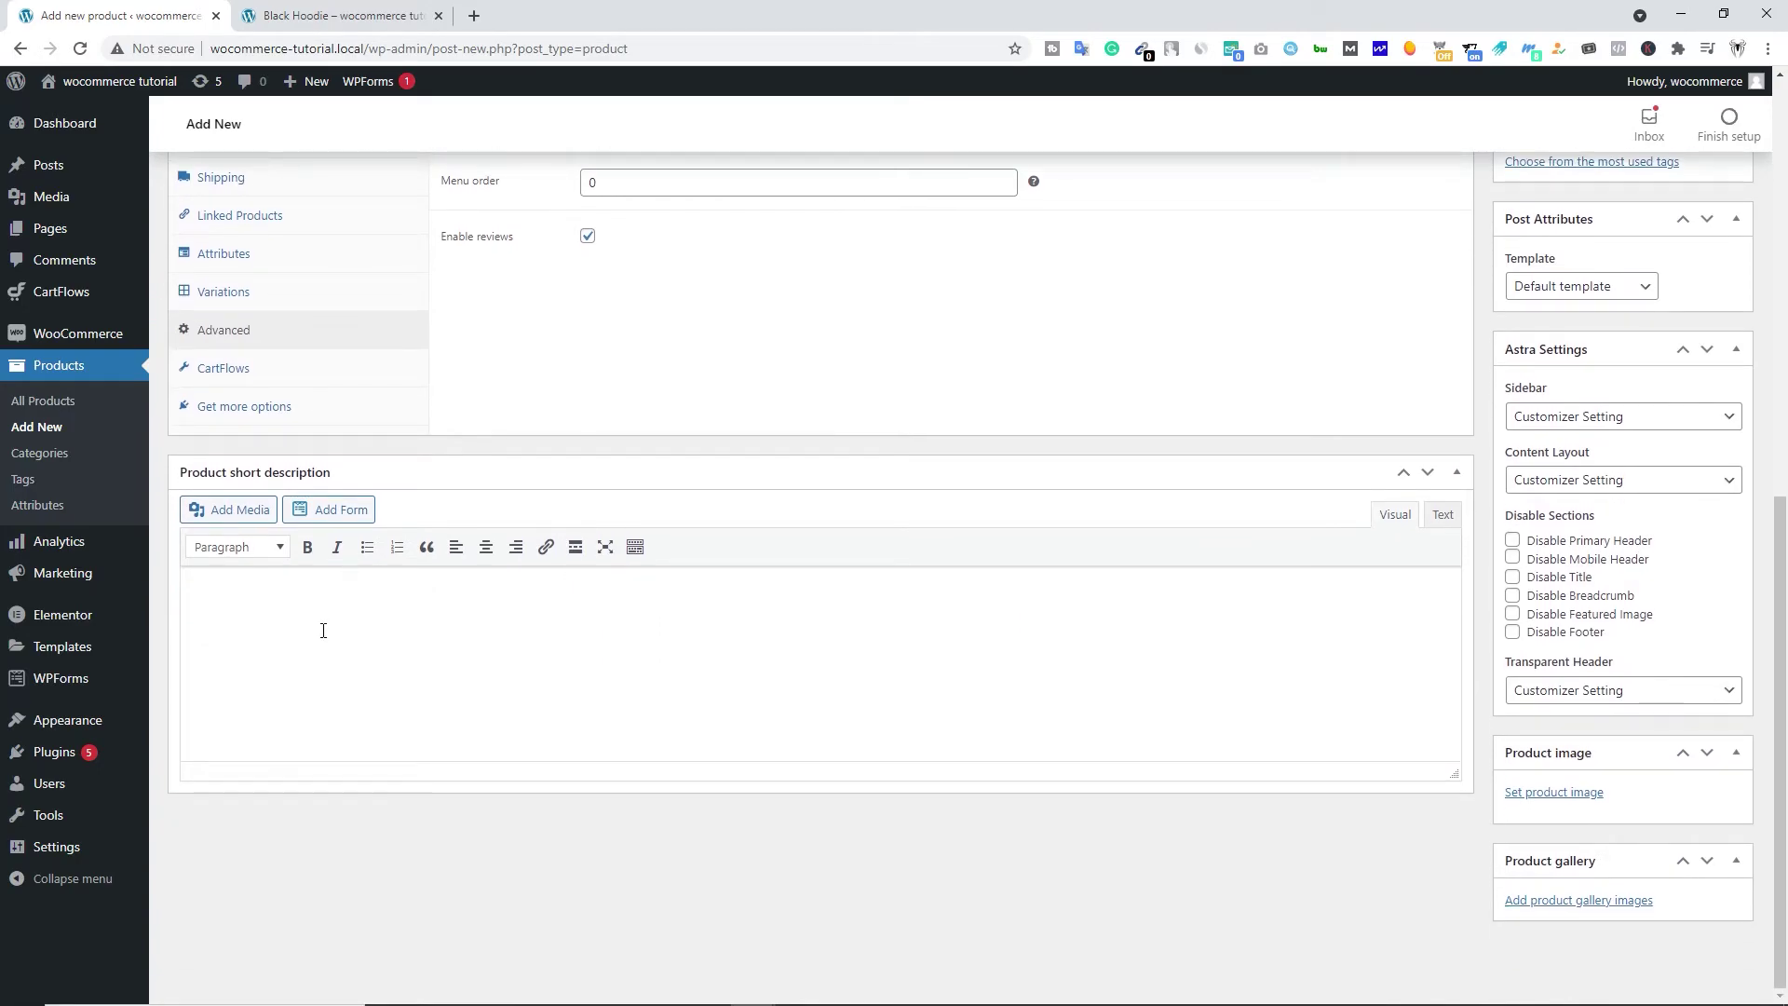
pyautogui.click(345, 15)
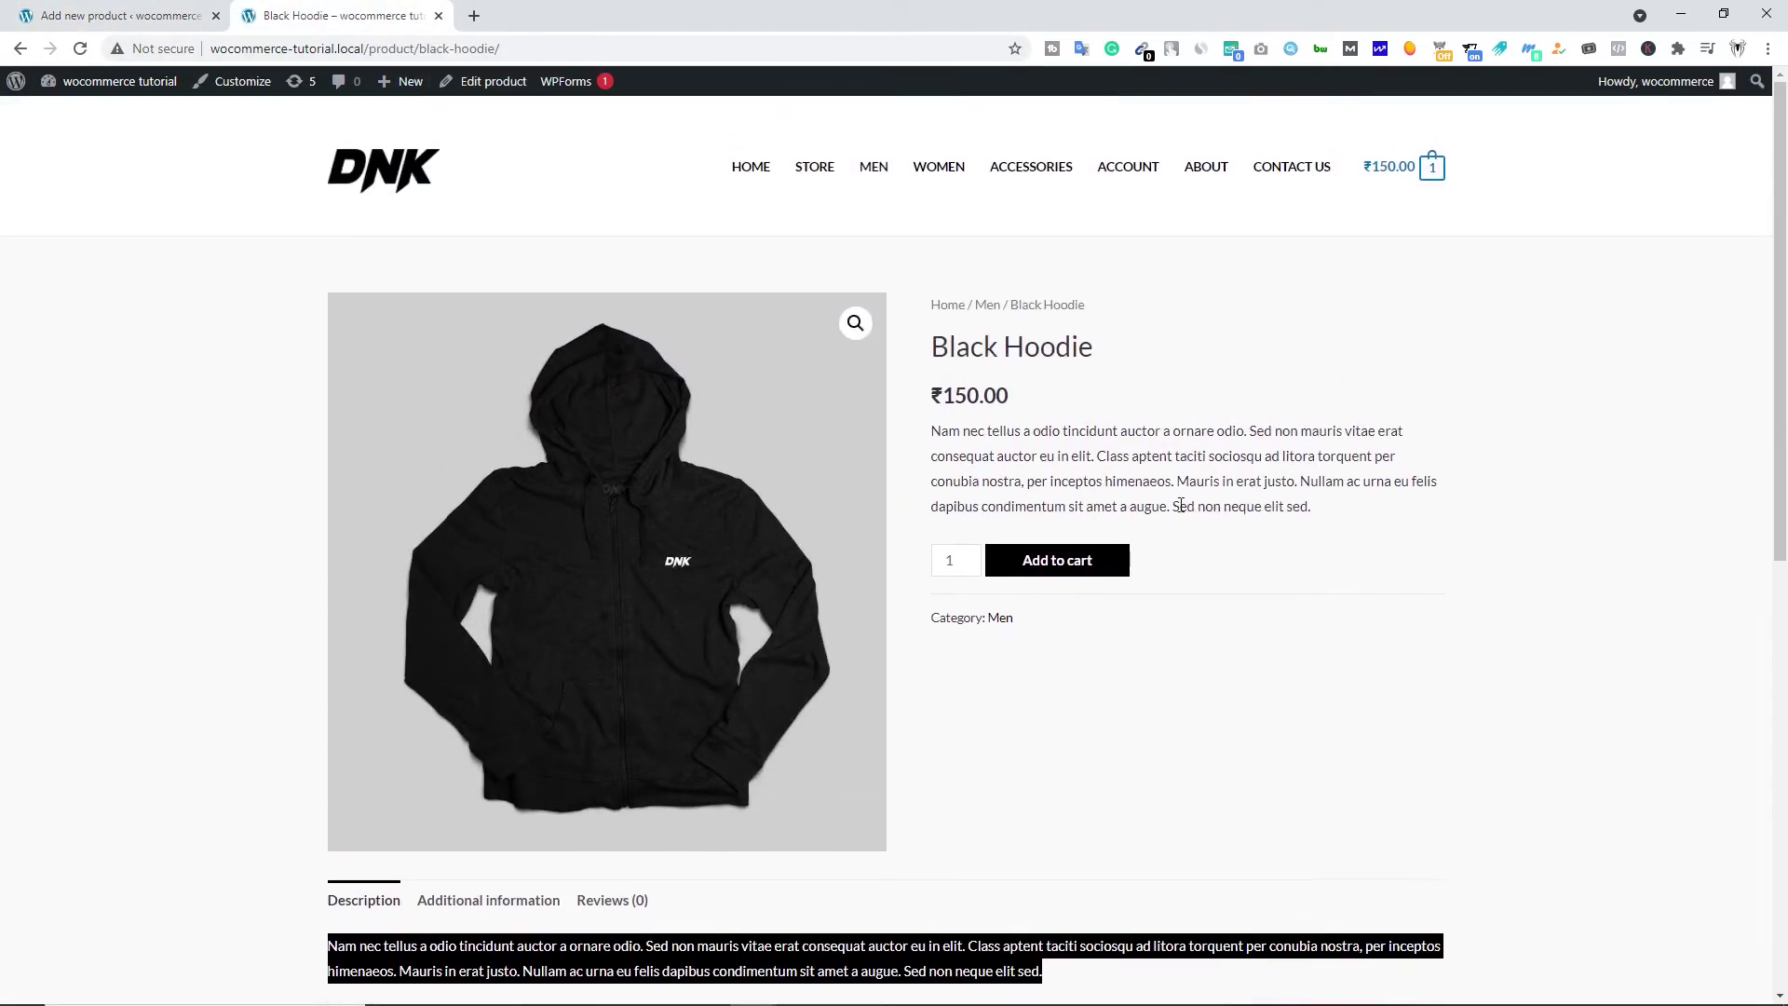
pyautogui.moveTo(1323, 515); pyautogui.dragTo(938, 433)
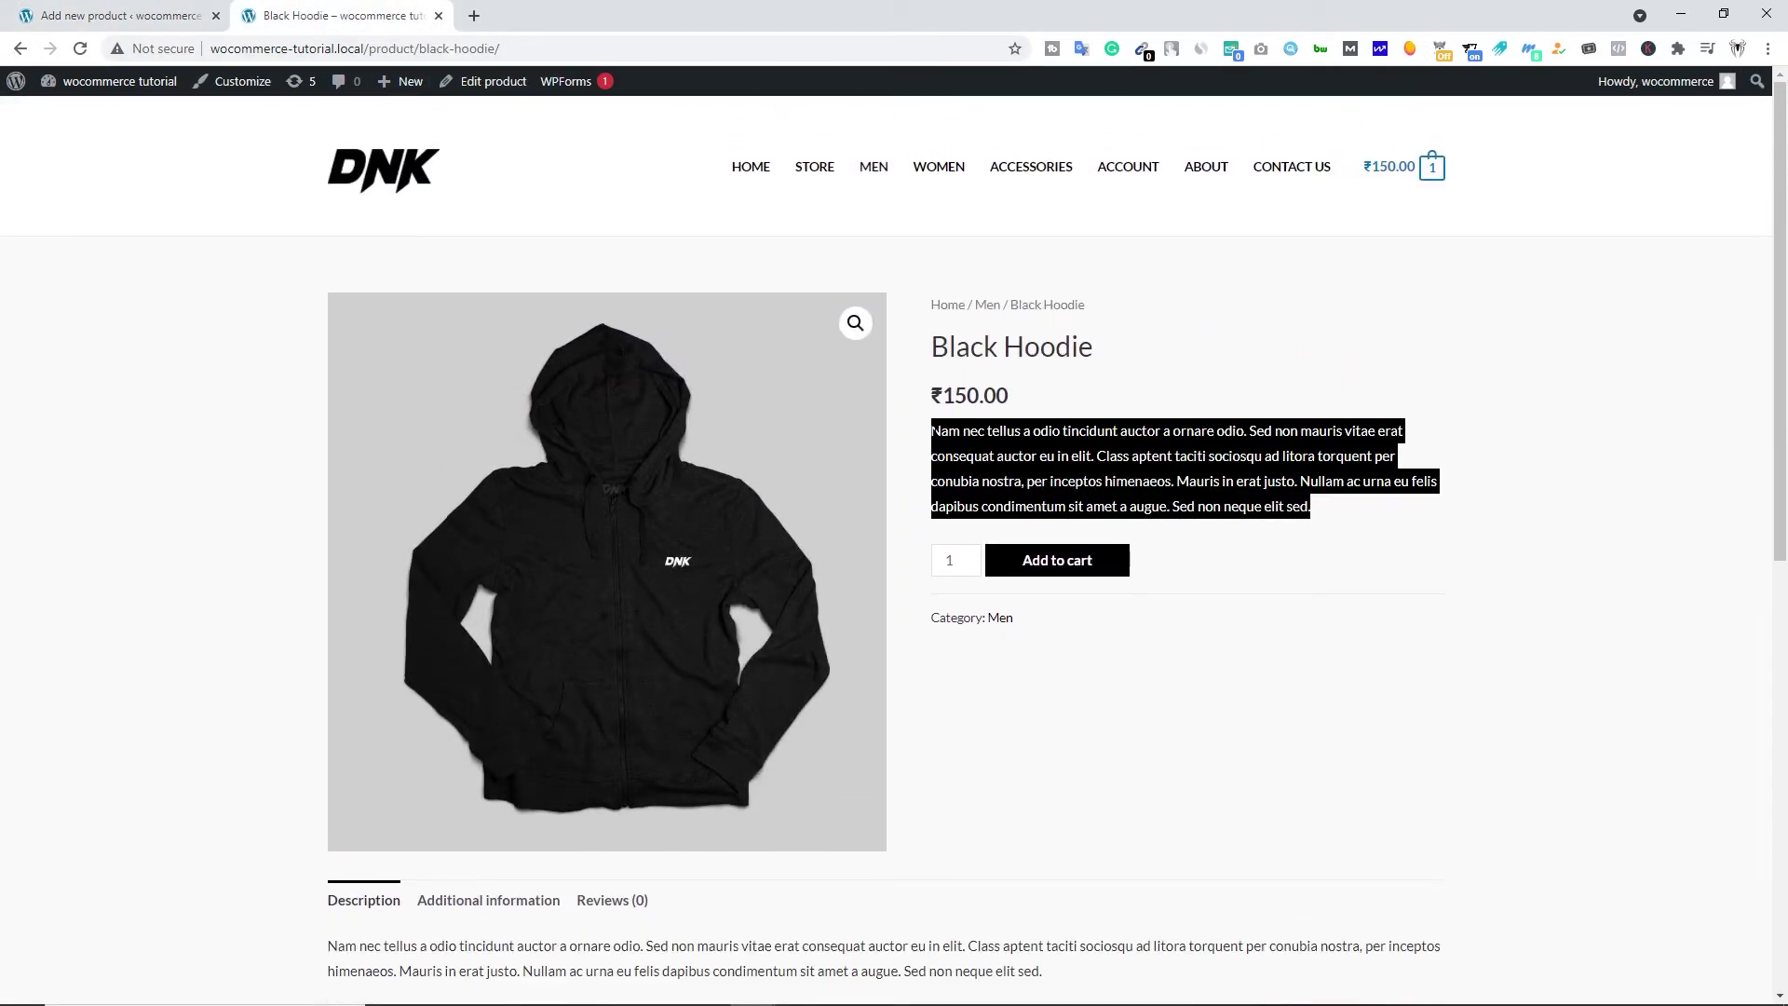
pyautogui.rightClick(939, 433)
pyautogui.click(969, 444)
pyautogui.click(121, 16)
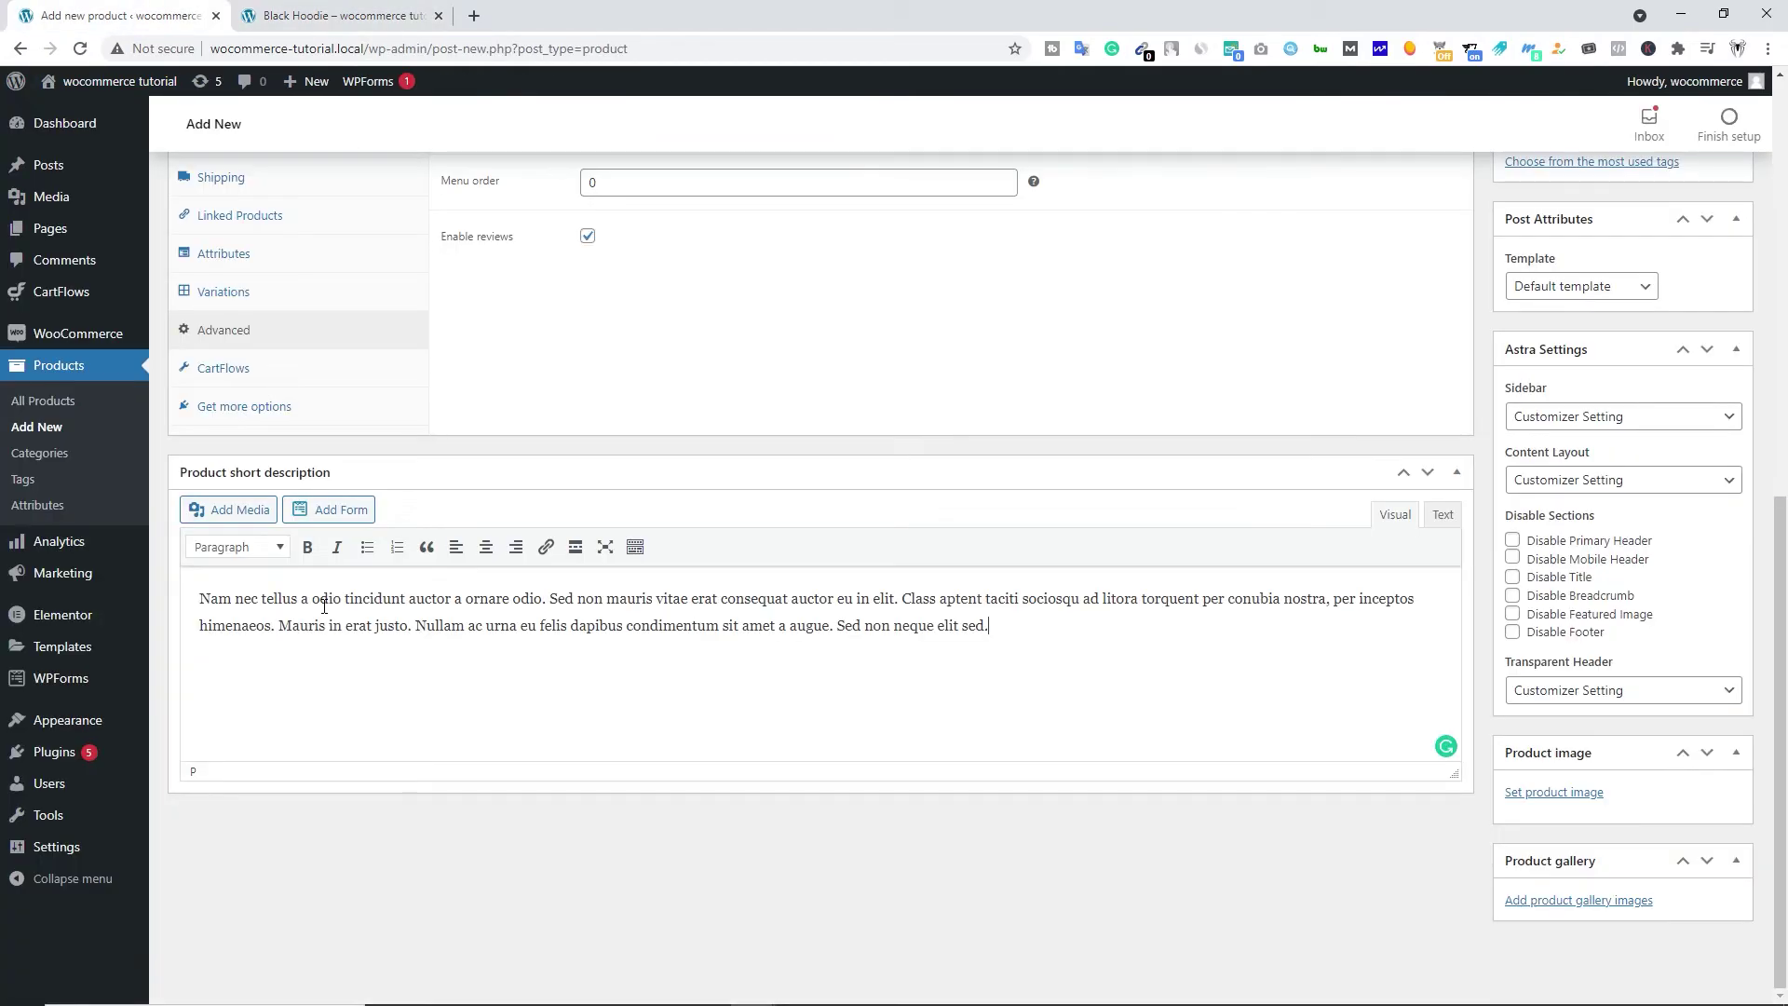
# Step: Set the red hoodie picture product-hoodie4.jpg from the media library as the main product image
pyautogui.click(1562, 792)
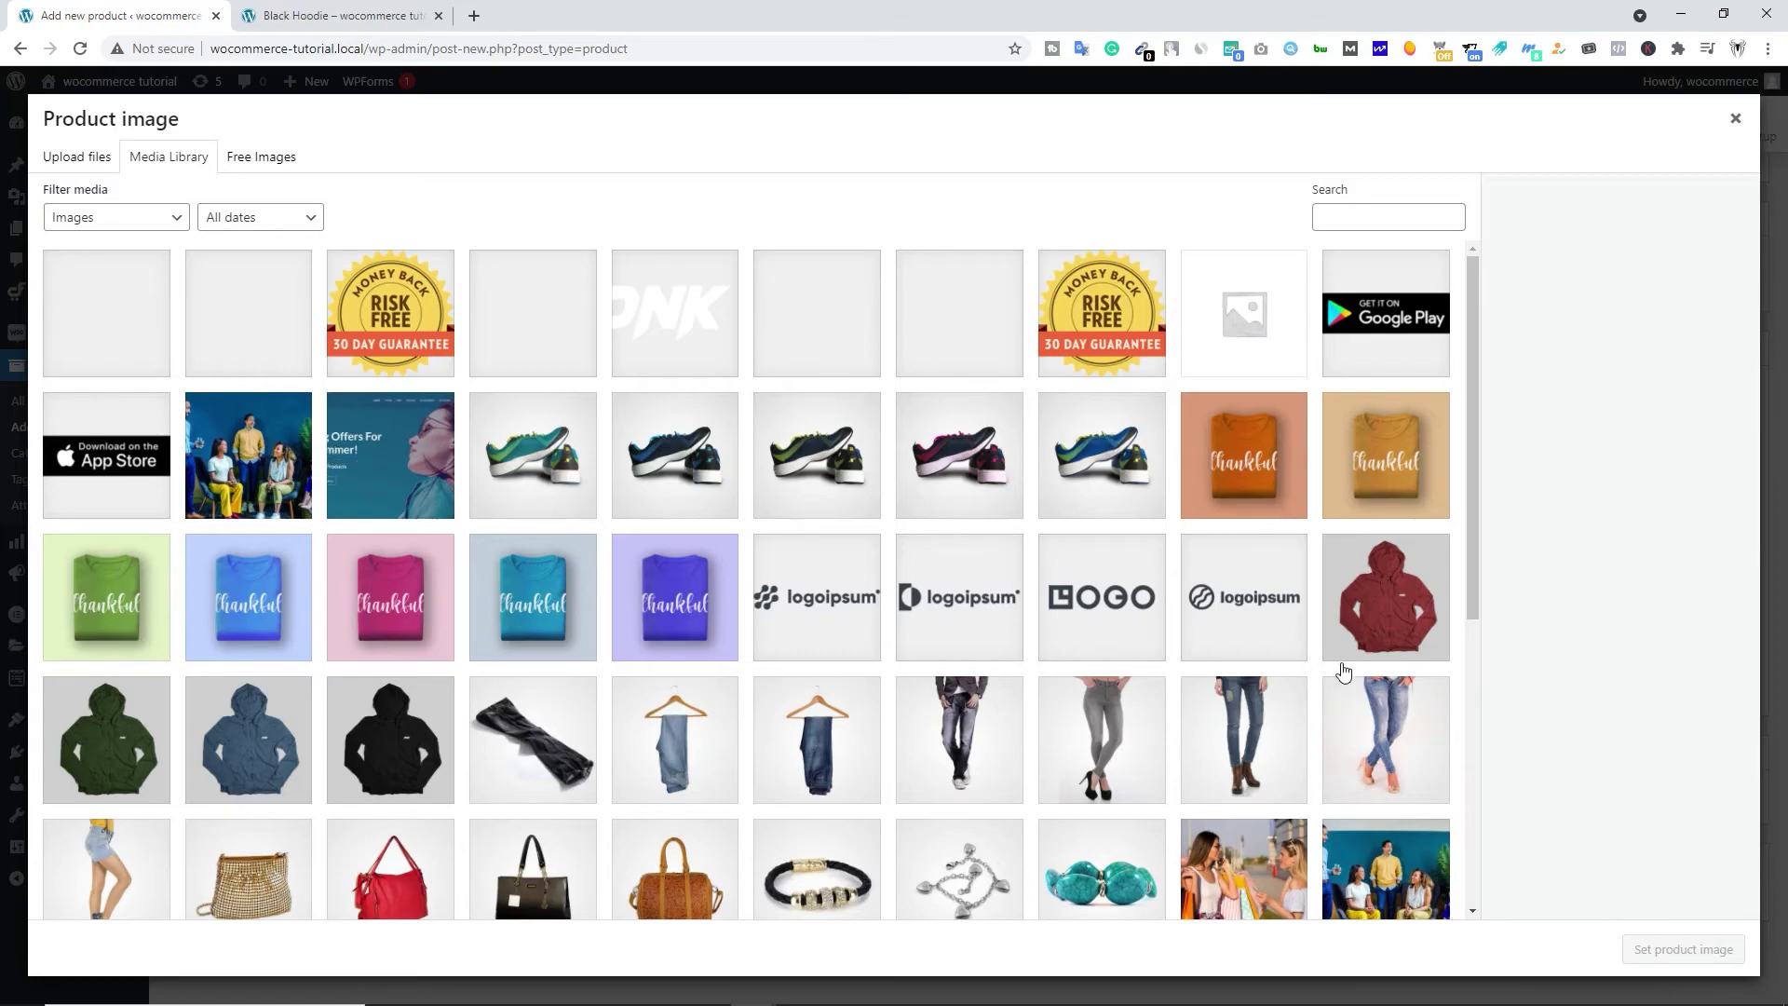
pyautogui.click(1386, 597)
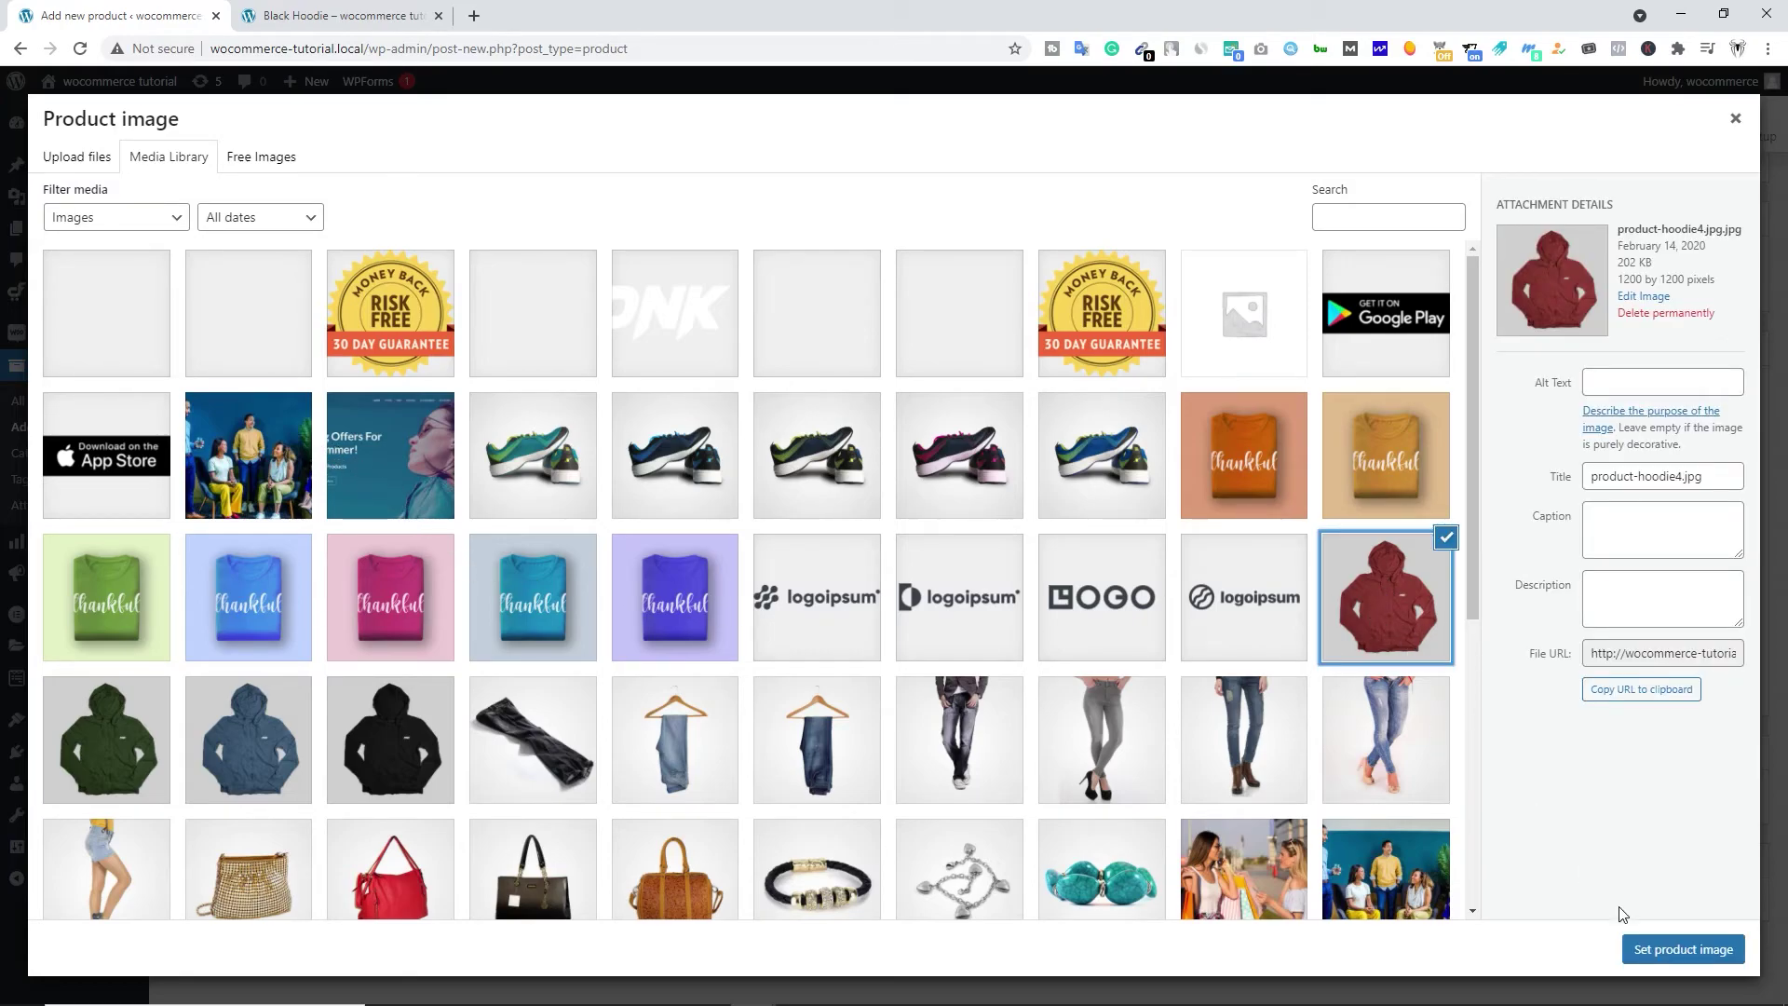
pyautogui.click(1649, 949)
# Step: Add the red, black and green hoodie pictures from the media library to the product gallery
pyautogui.scroll(-3, 1199, 850)
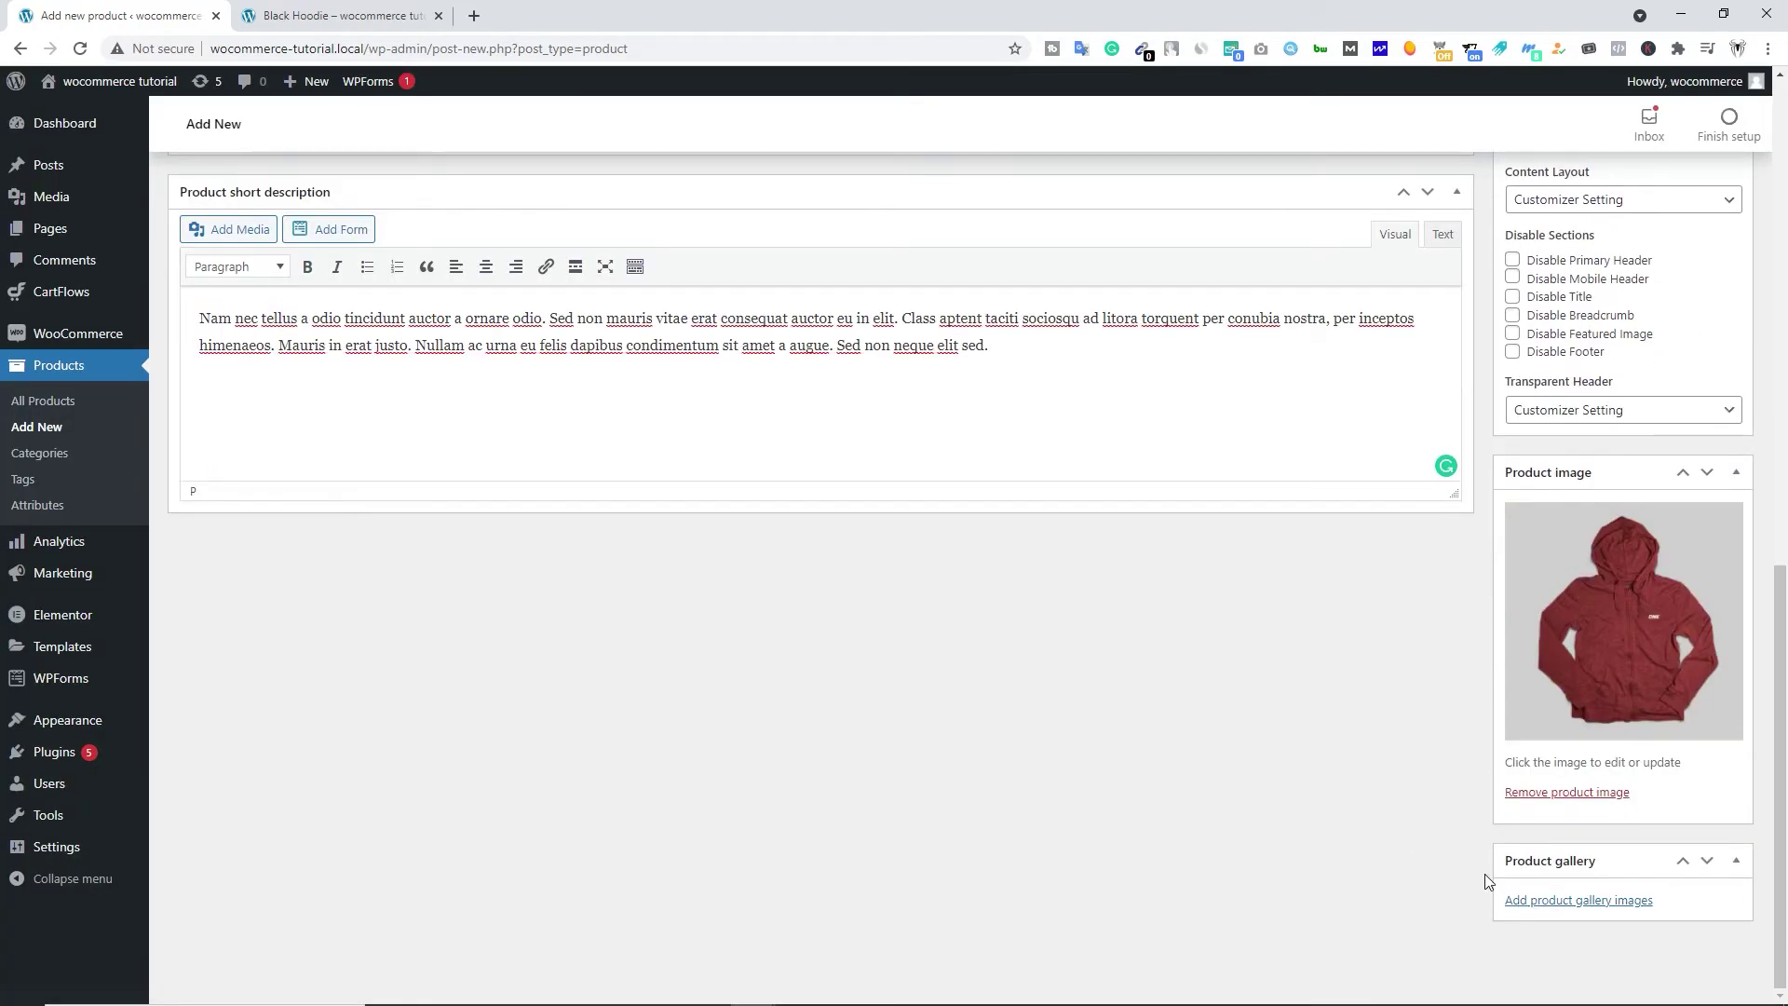
pyautogui.click(1554, 900)
pyautogui.click(1386, 619)
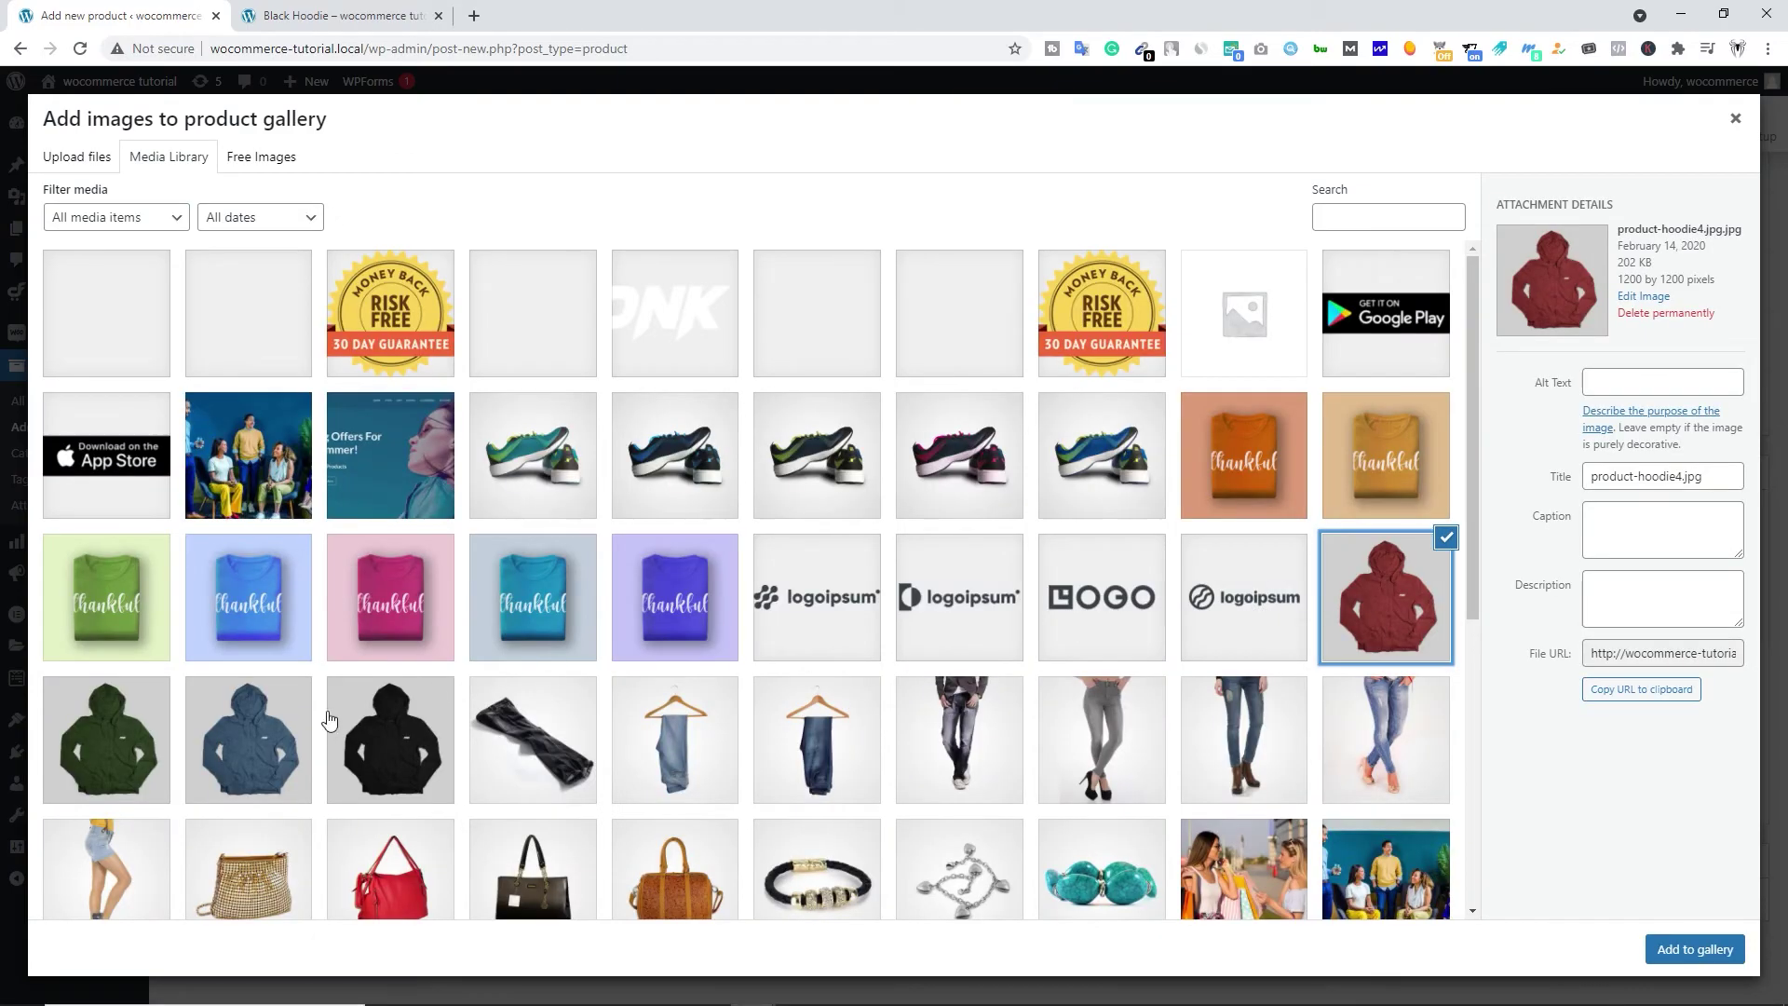
pyautogui.click(370, 733)
pyautogui.click(140, 746)
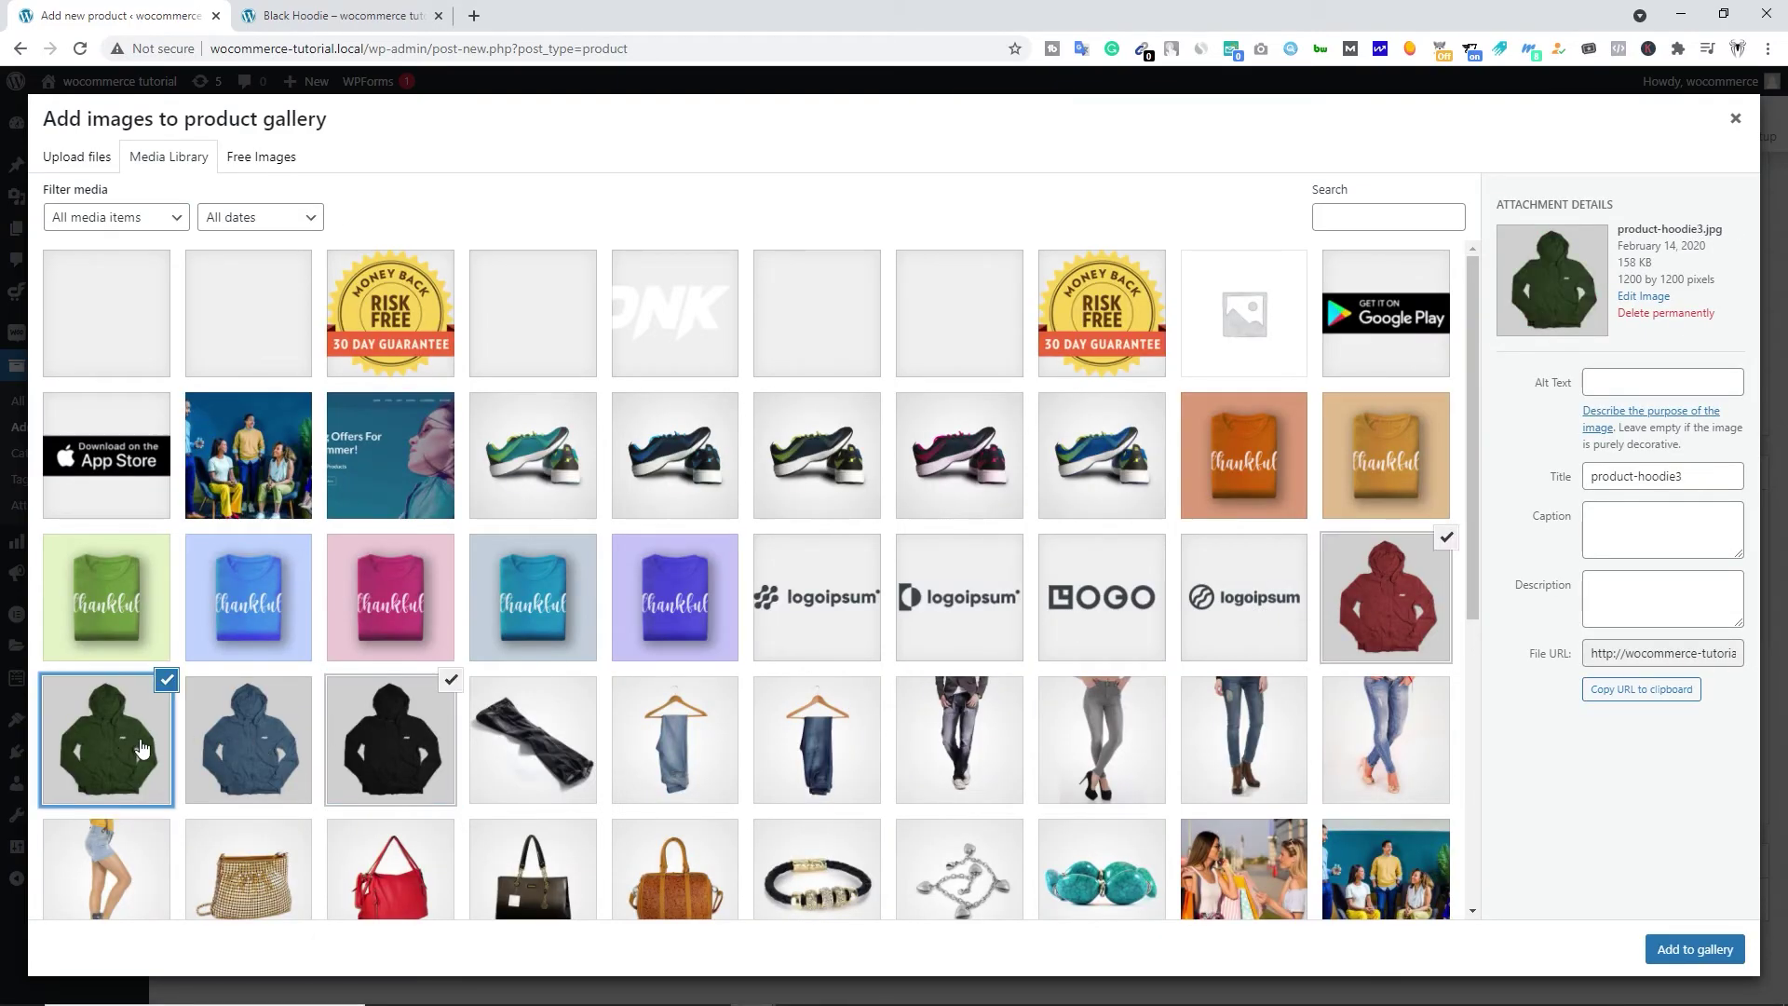
pyautogui.click(1649, 950)
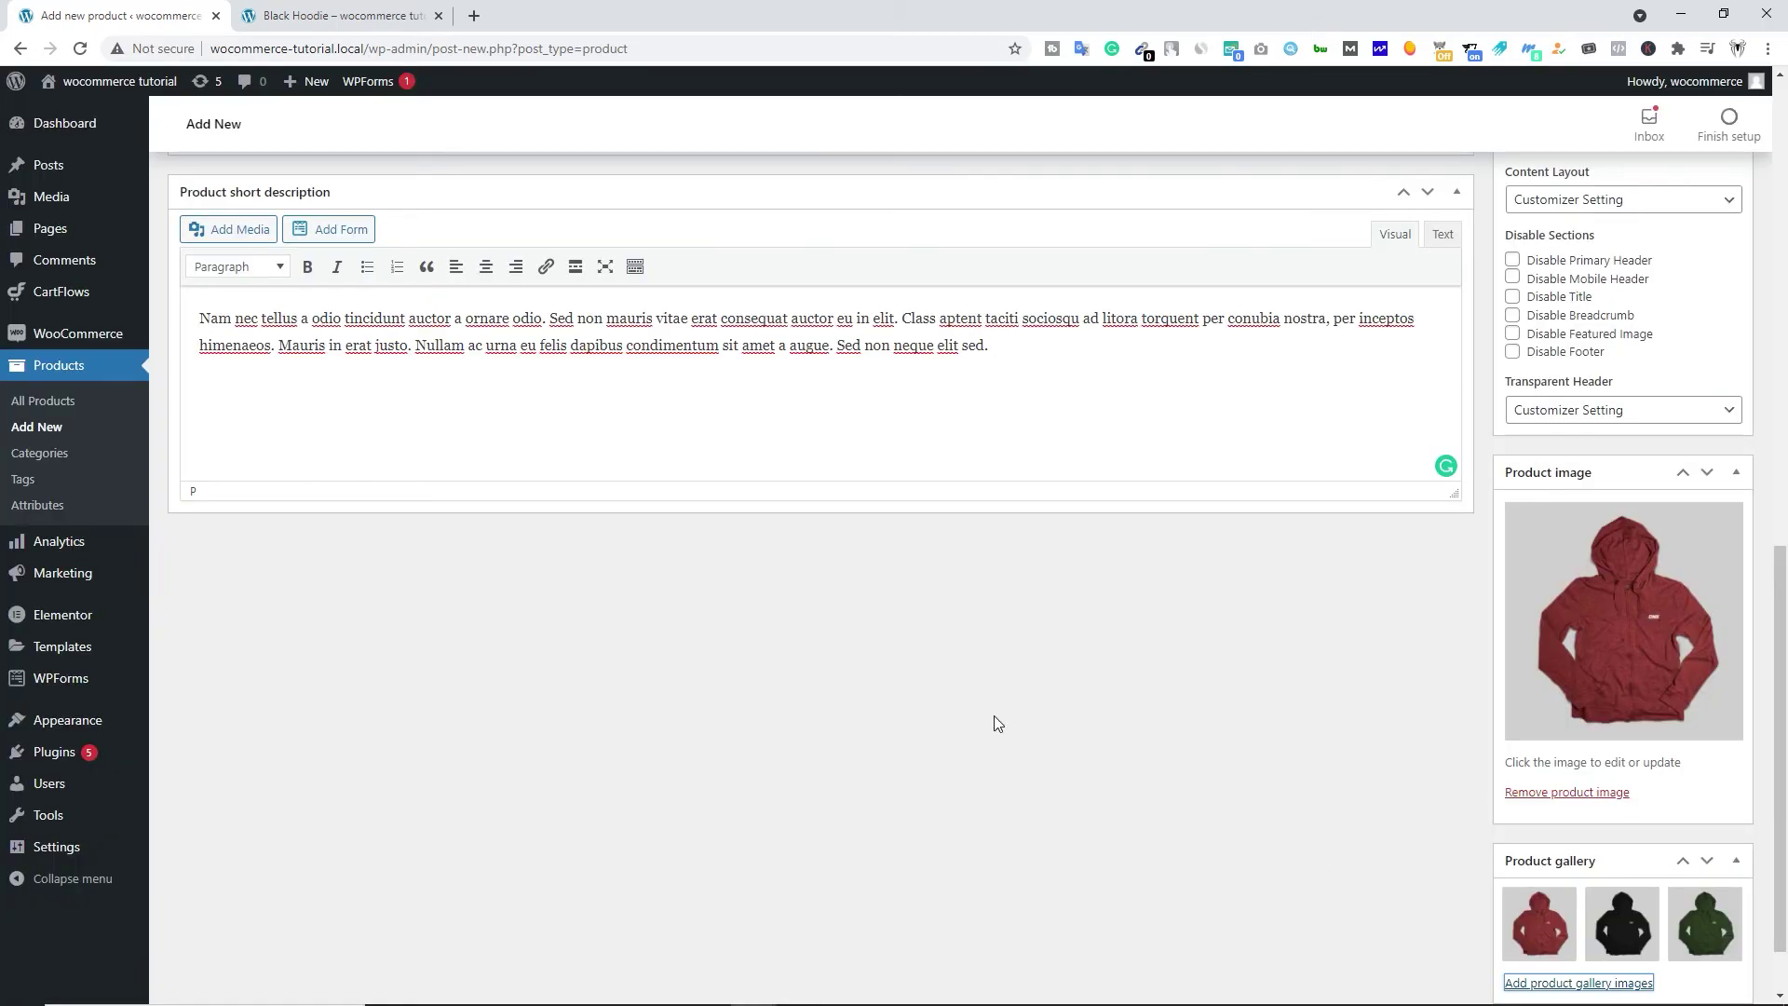
# Step: Set the variations' default form values to color Red and size Medium
pyautogui.scroll(10, 974, 730)
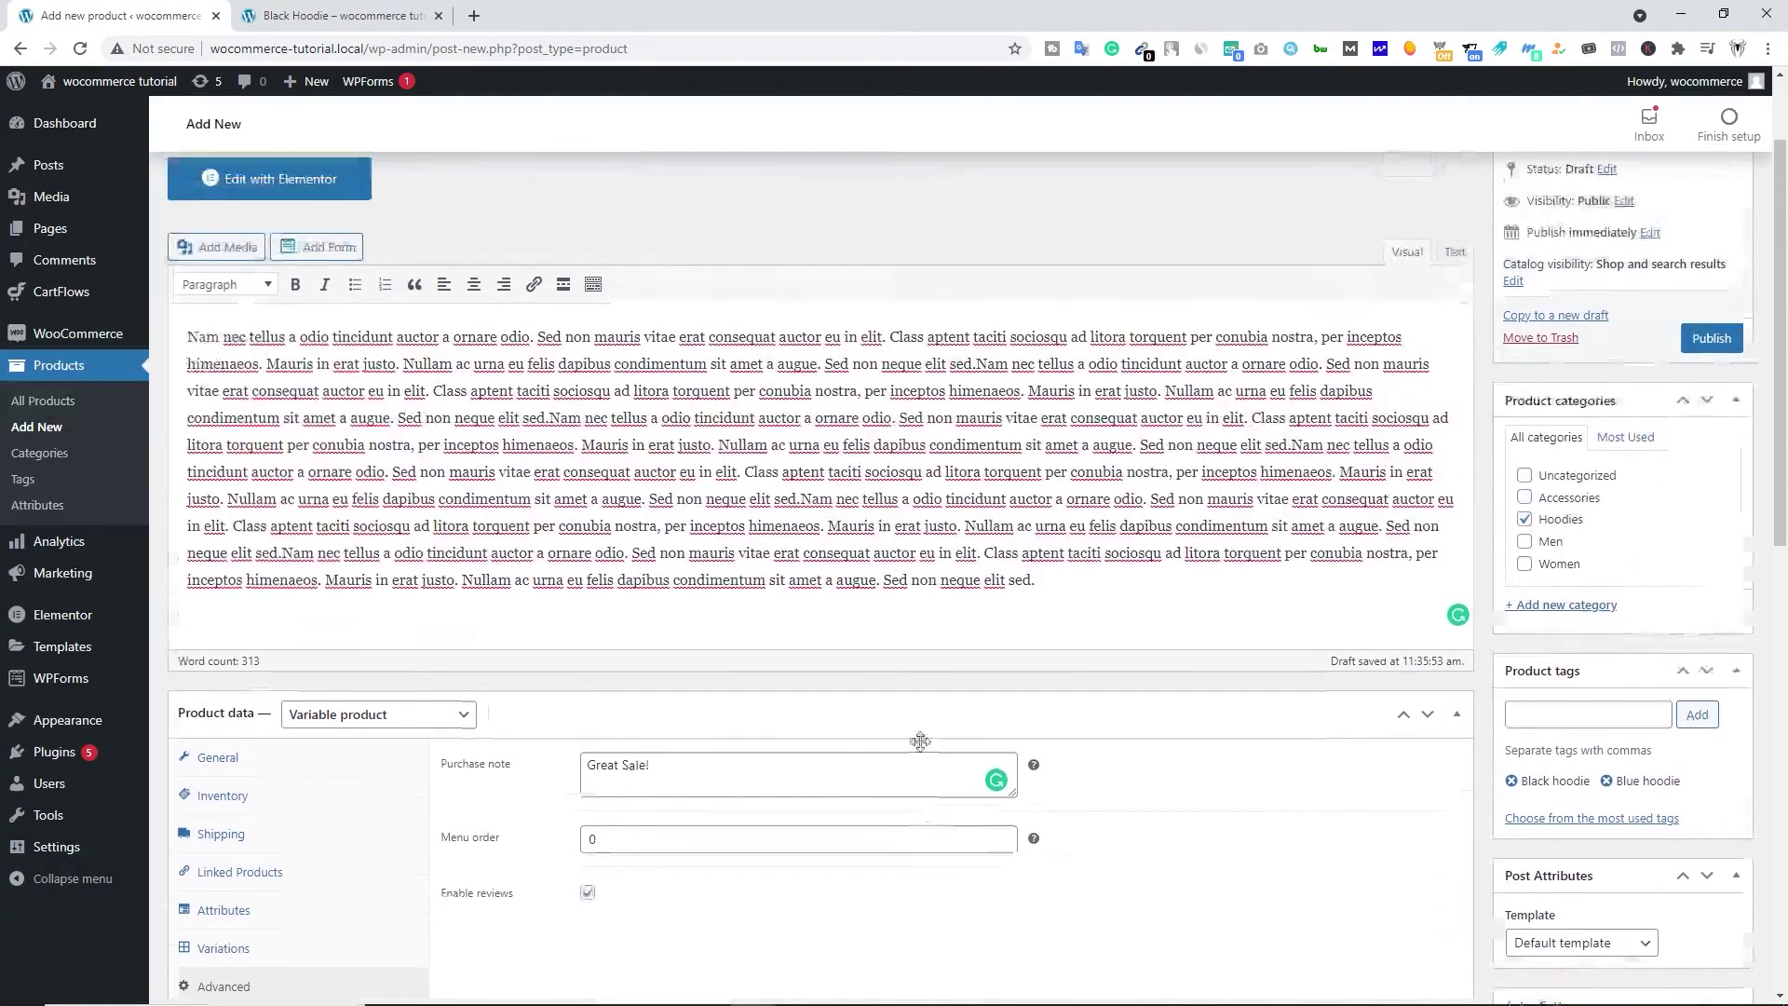
pyautogui.scroll(-3, 242, 718)
pyautogui.click(224, 710)
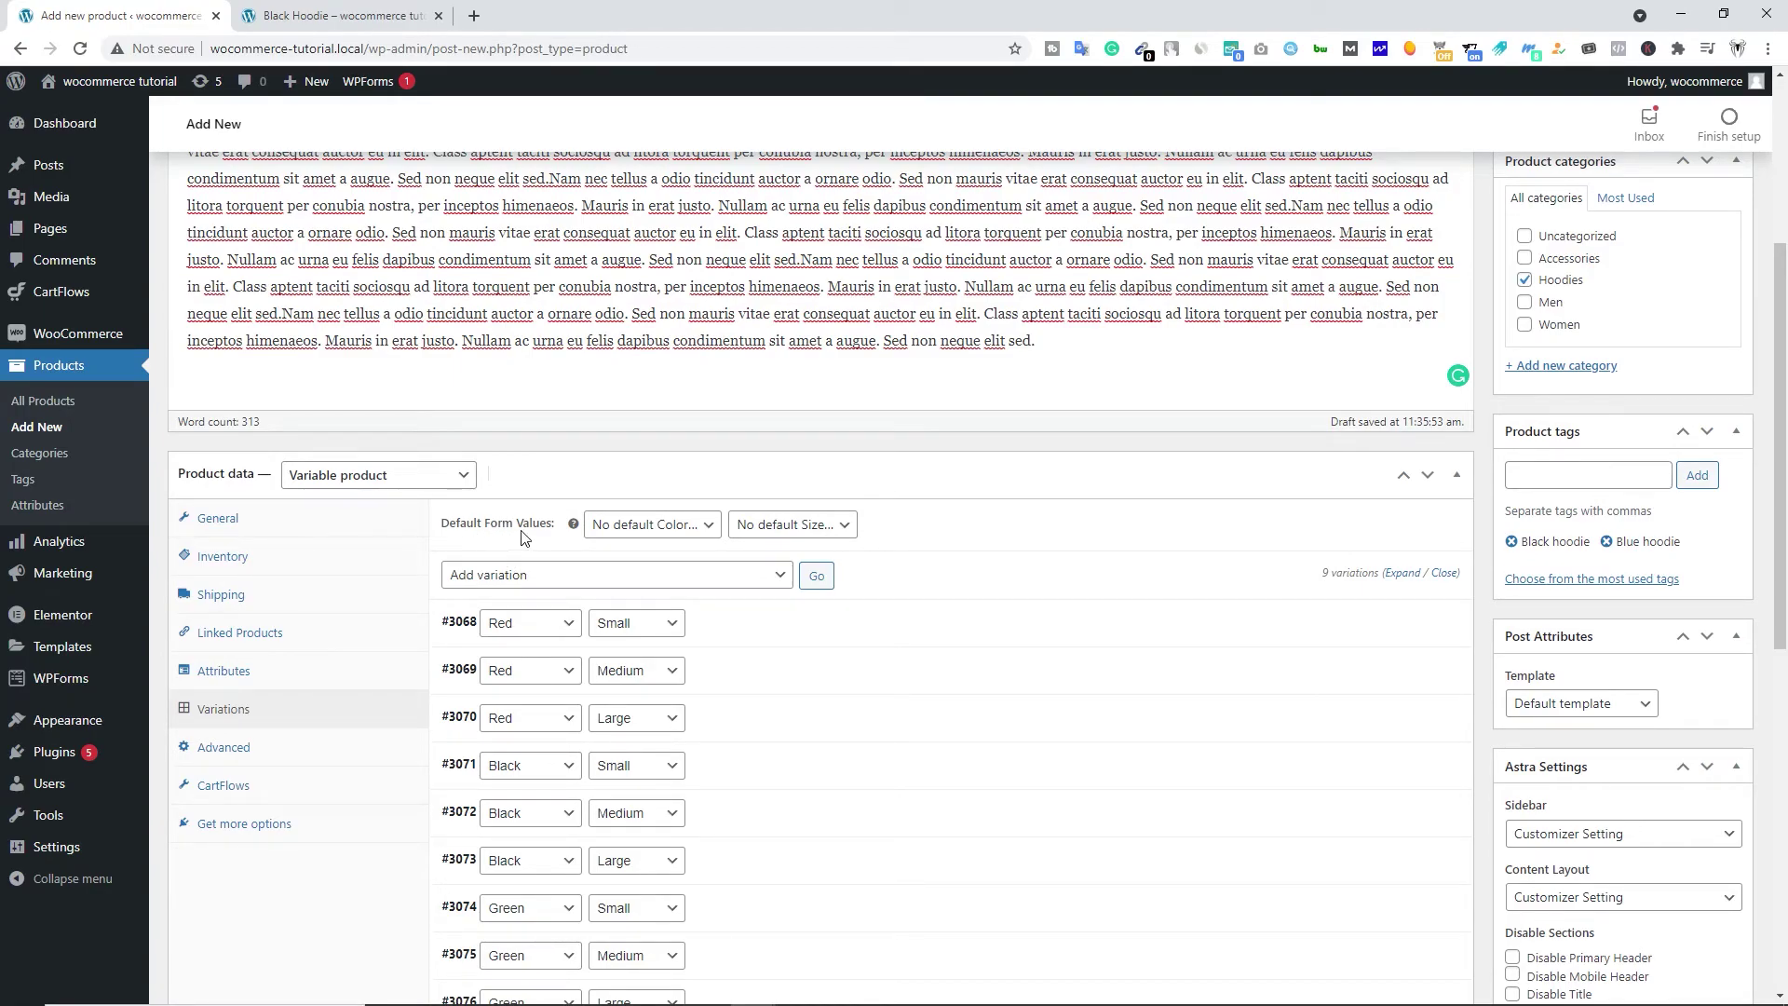
pyautogui.click(659, 535)
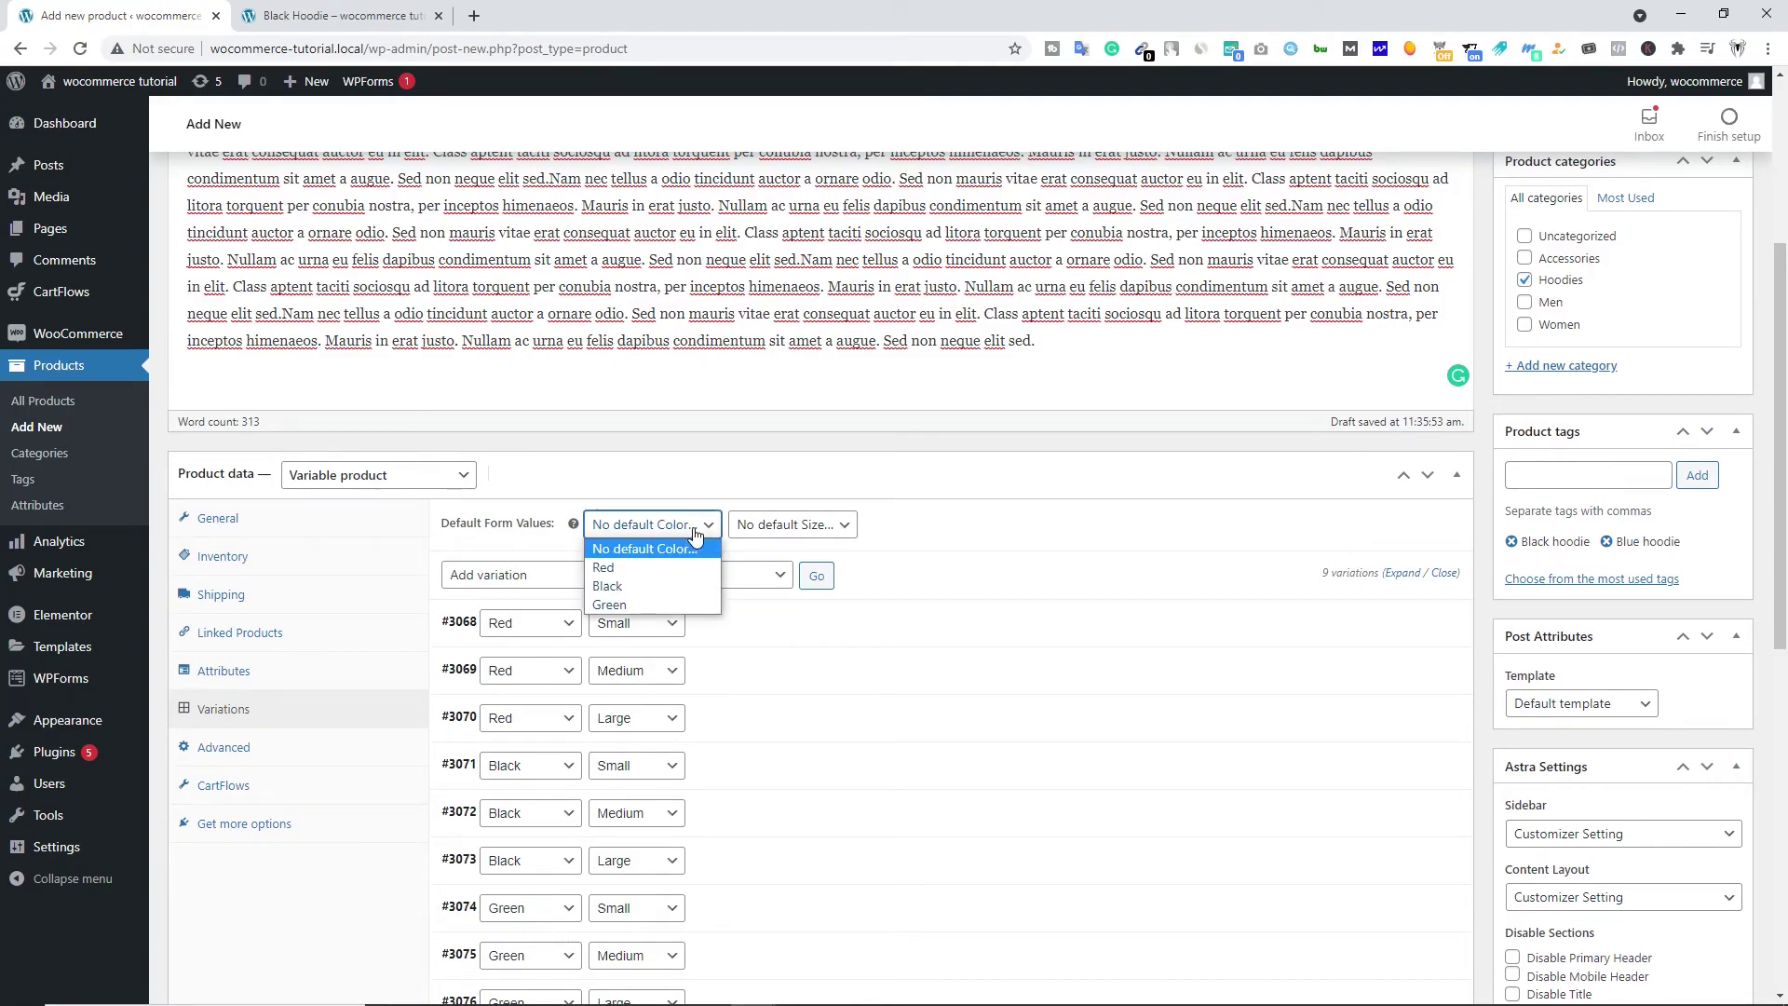
pyautogui.click(614, 568)
pyautogui.click(815, 527)
pyautogui.click(851, 585)
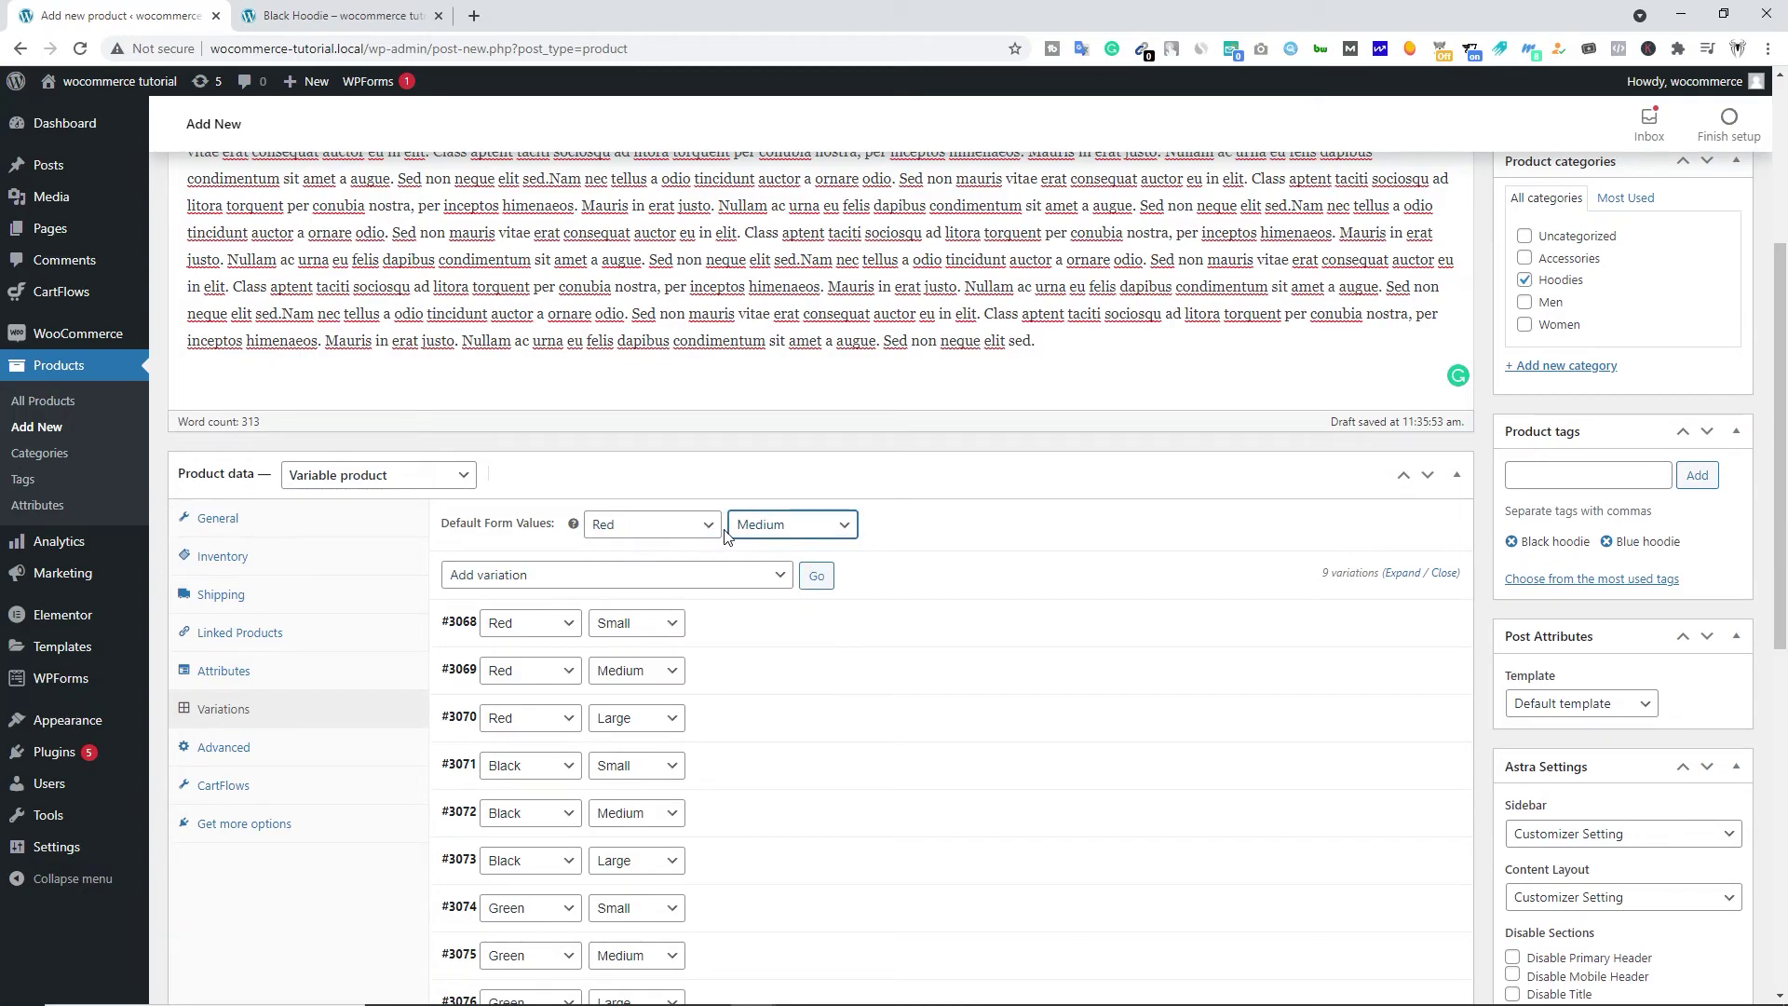
# Step: Publish the hoodie product and open its store page through the permalink
pyautogui.scroll(4, 1028, 542)
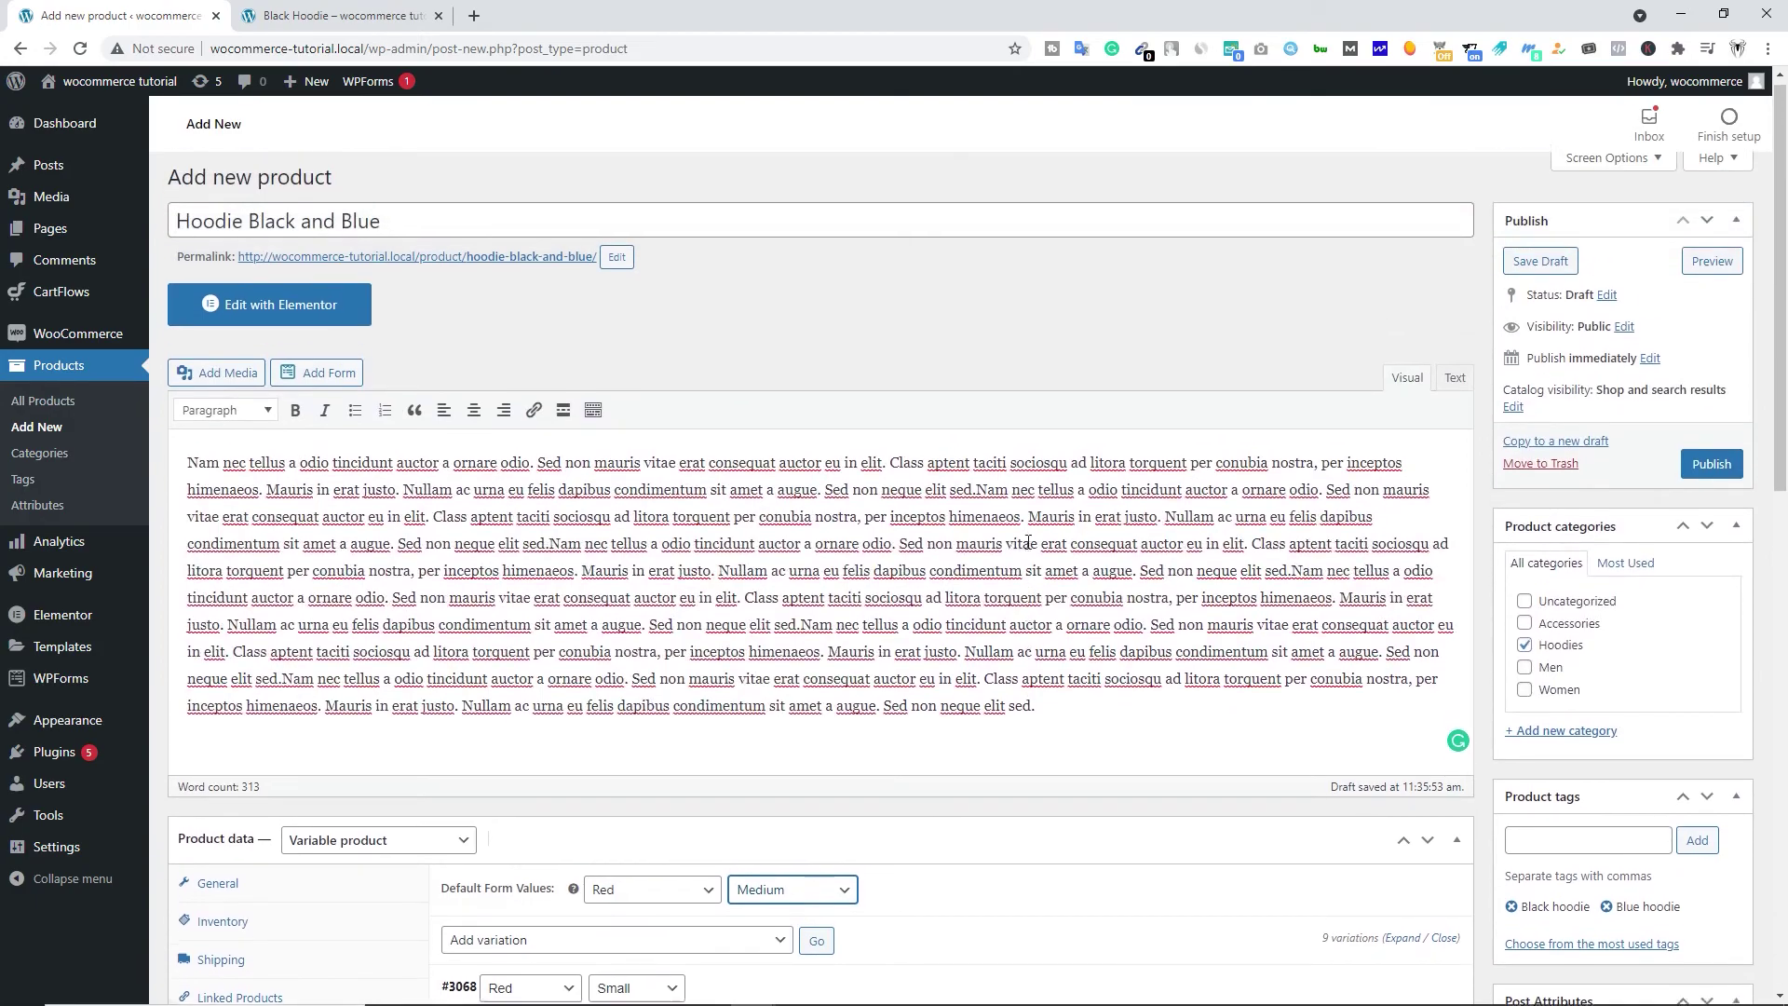
pyautogui.click(1712, 471)
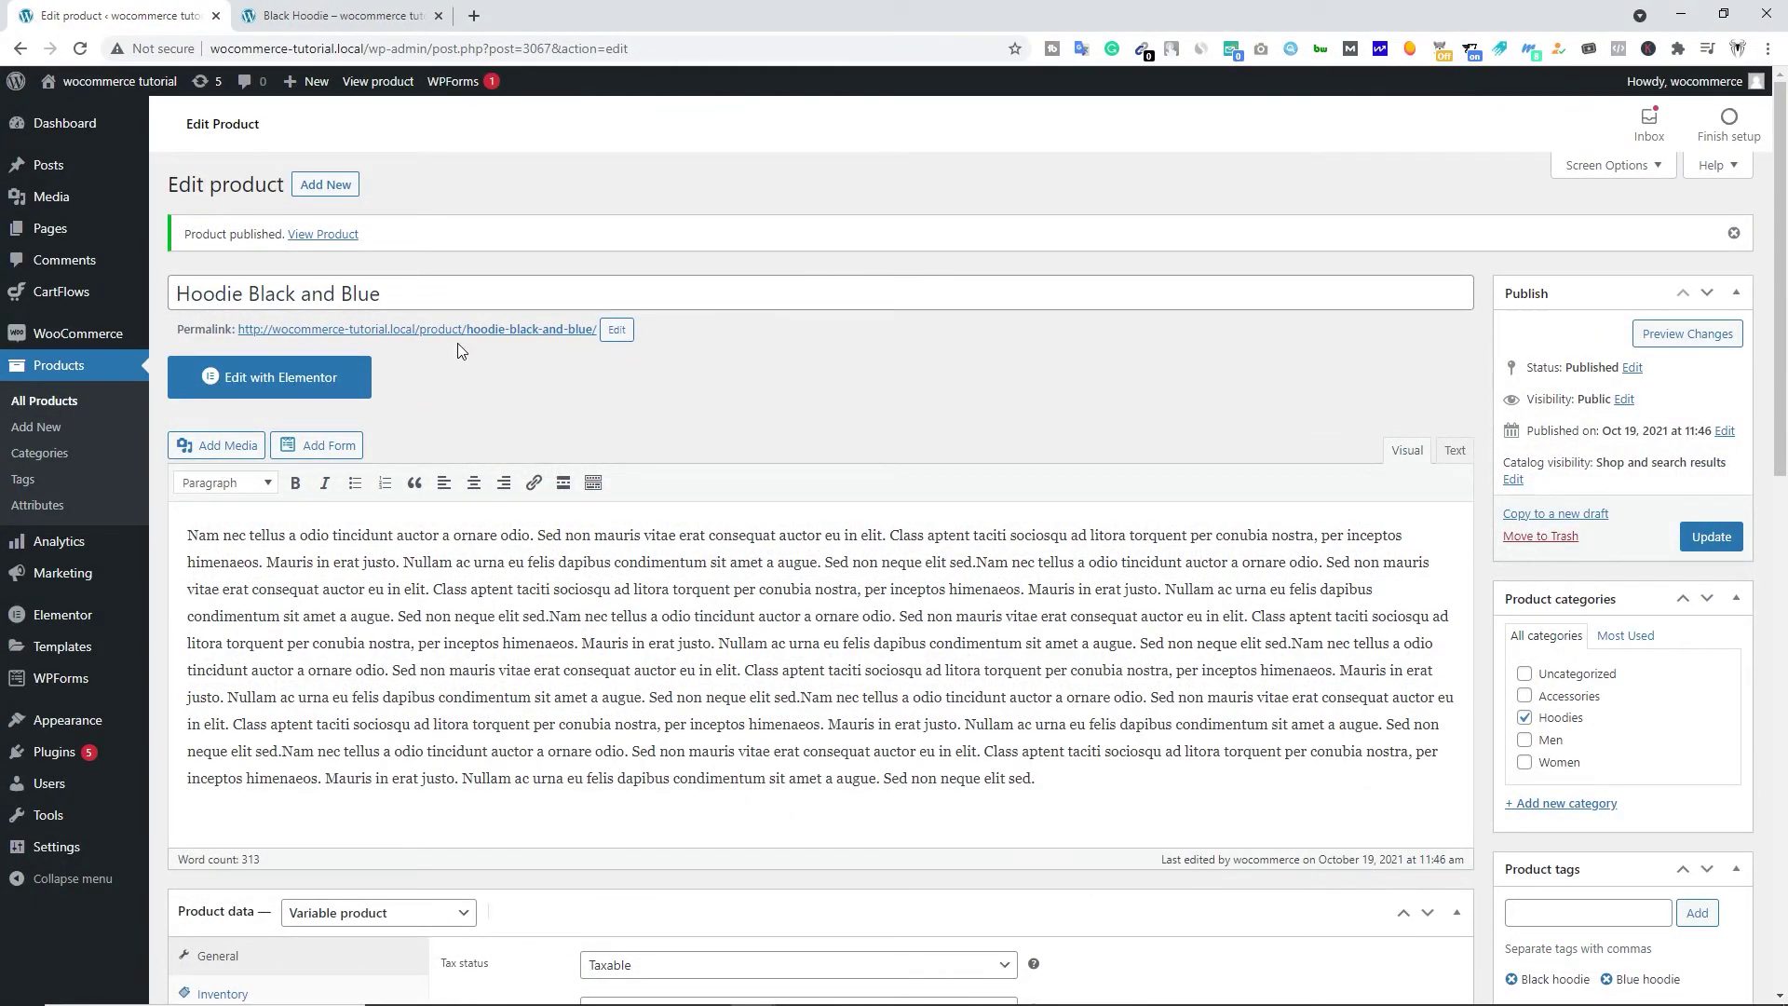
pyautogui.click(441, 336)
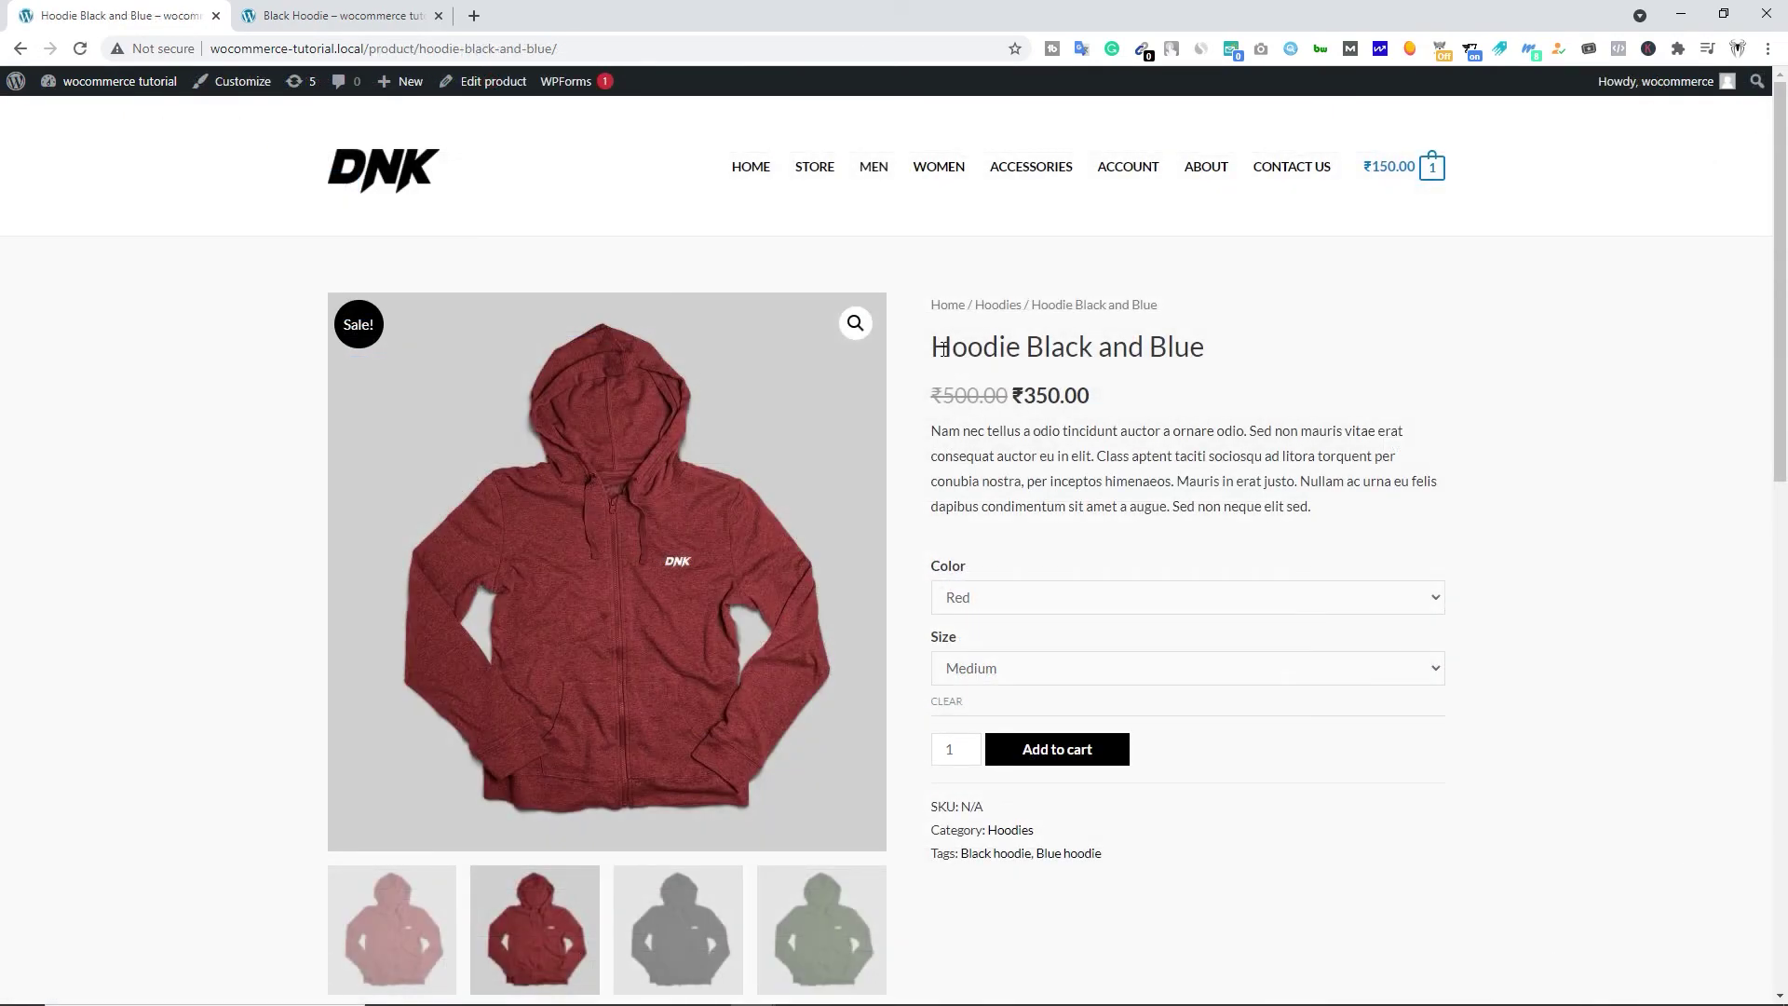
# Step: Check the product title, regular and sale price, and short description on the store page
pyautogui.moveTo(943, 349); pyautogui.dragTo(1209, 352)
pyautogui.moveTo(944, 395); pyautogui.dragTo(1078, 397)
pyautogui.moveTo(937, 437); pyautogui.dragTo(1059, 457)
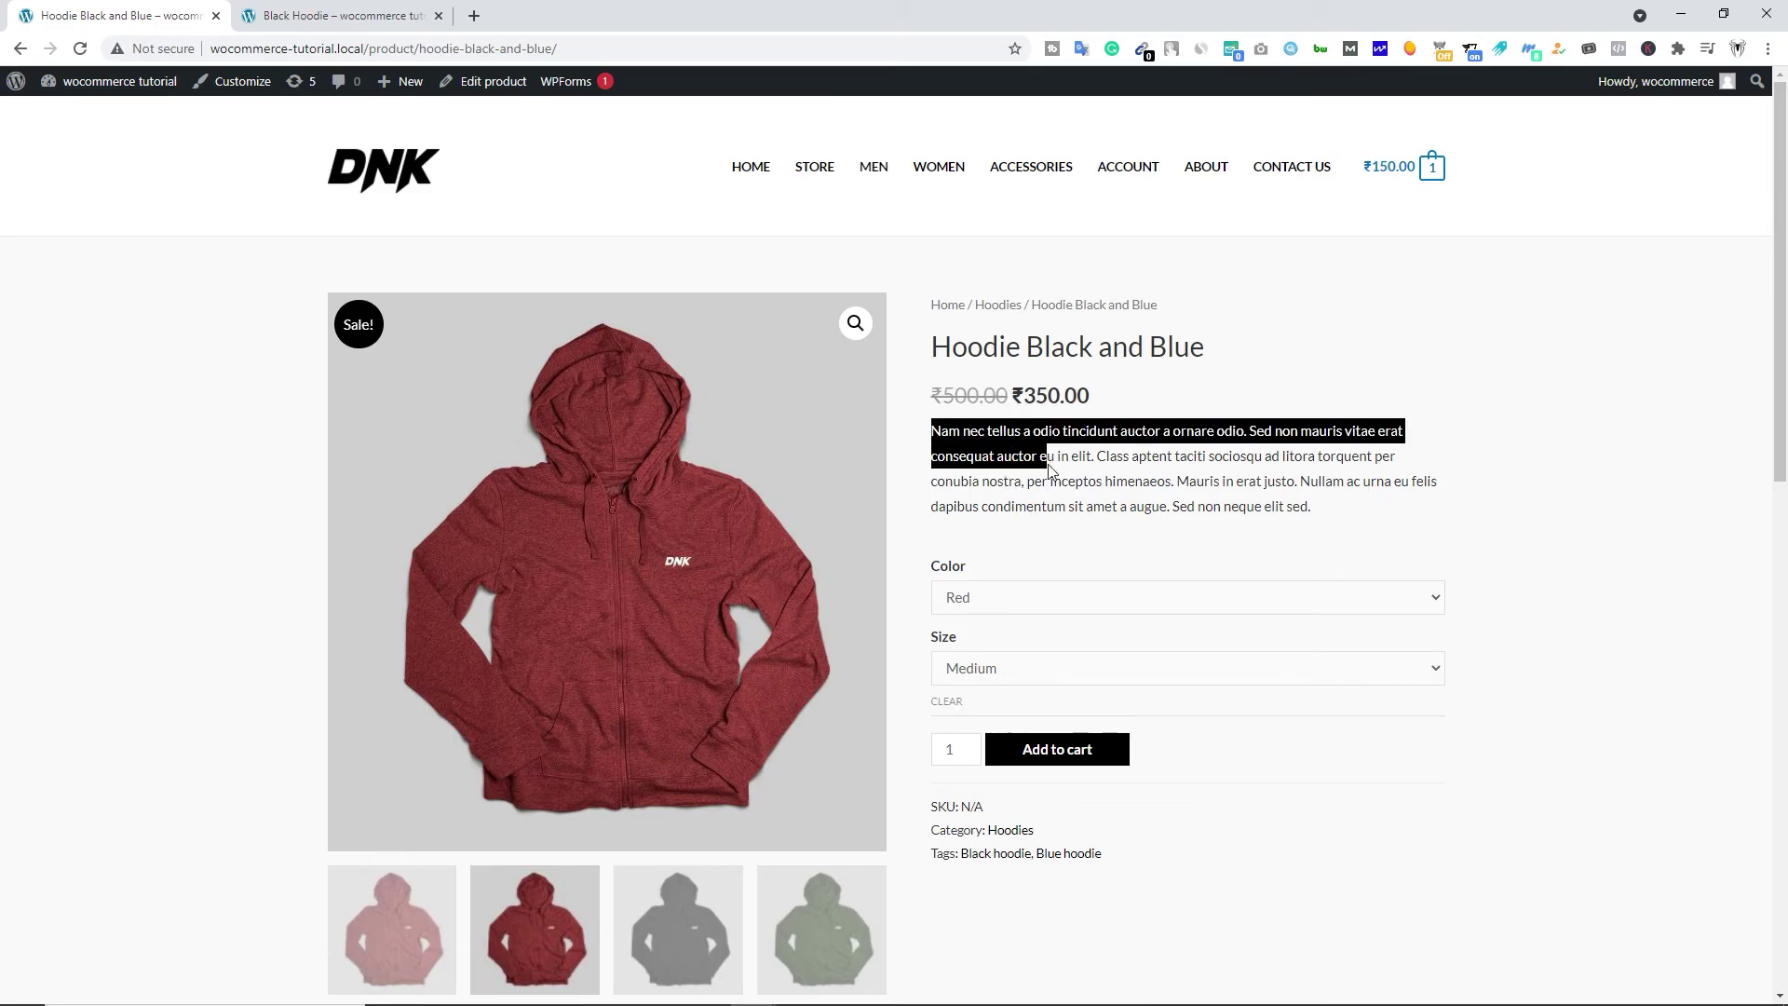
pyautogui.click(1055, 460)
# Step: Preview the variations on the store page by choosing Black, followed by Green as the color and Small as the size
pyautogui.scroll(-1, 1053, 460)
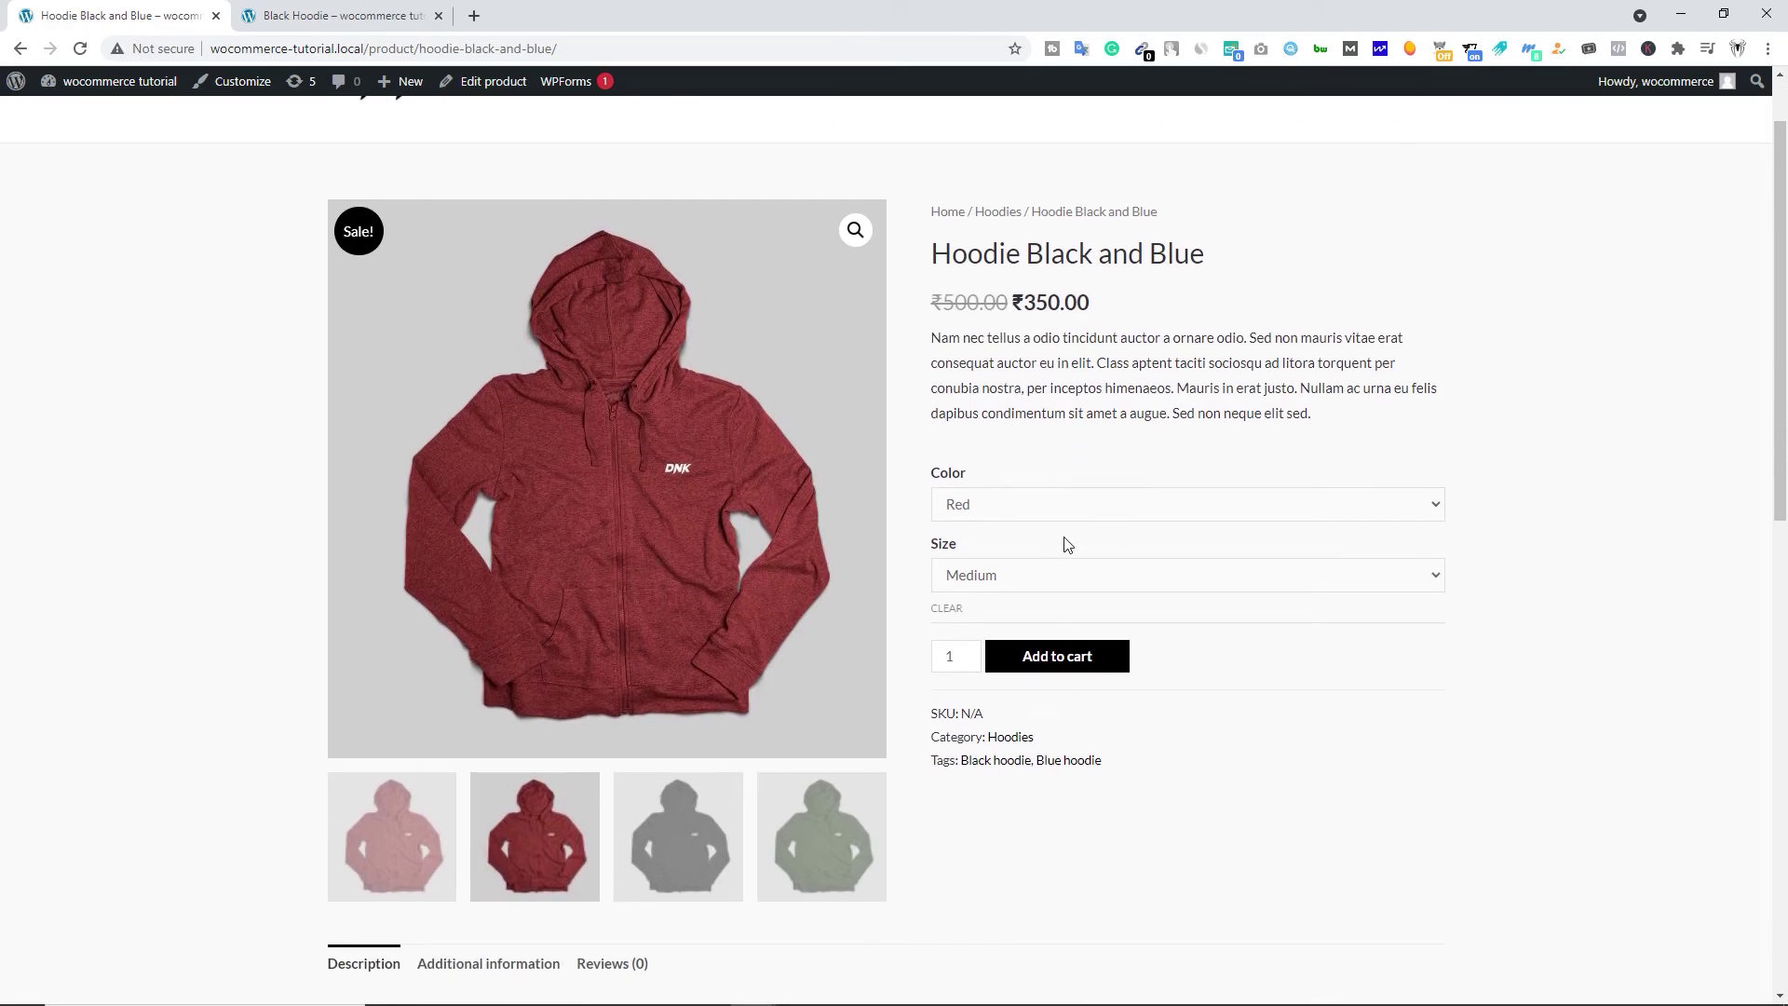
pyautogui.click(935, 512)
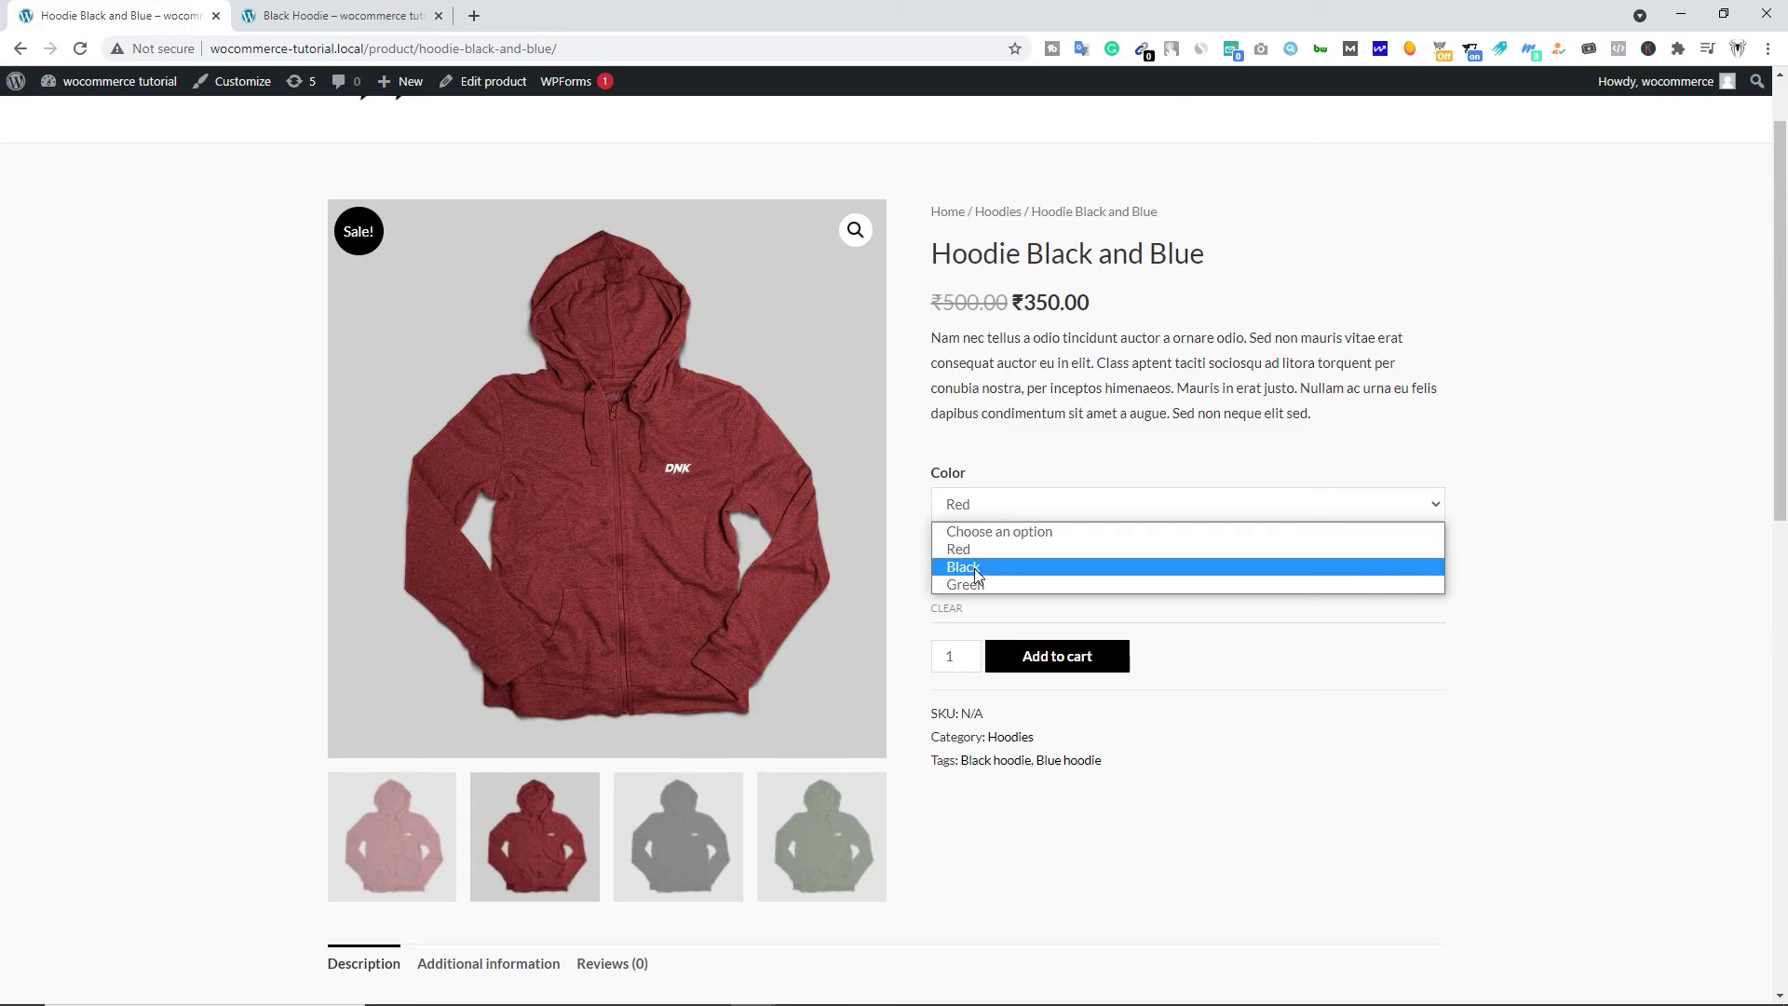
pyautogui.click(974, 568)
pyautogui.click(988, 507)
pyautogui.click(988, 584)
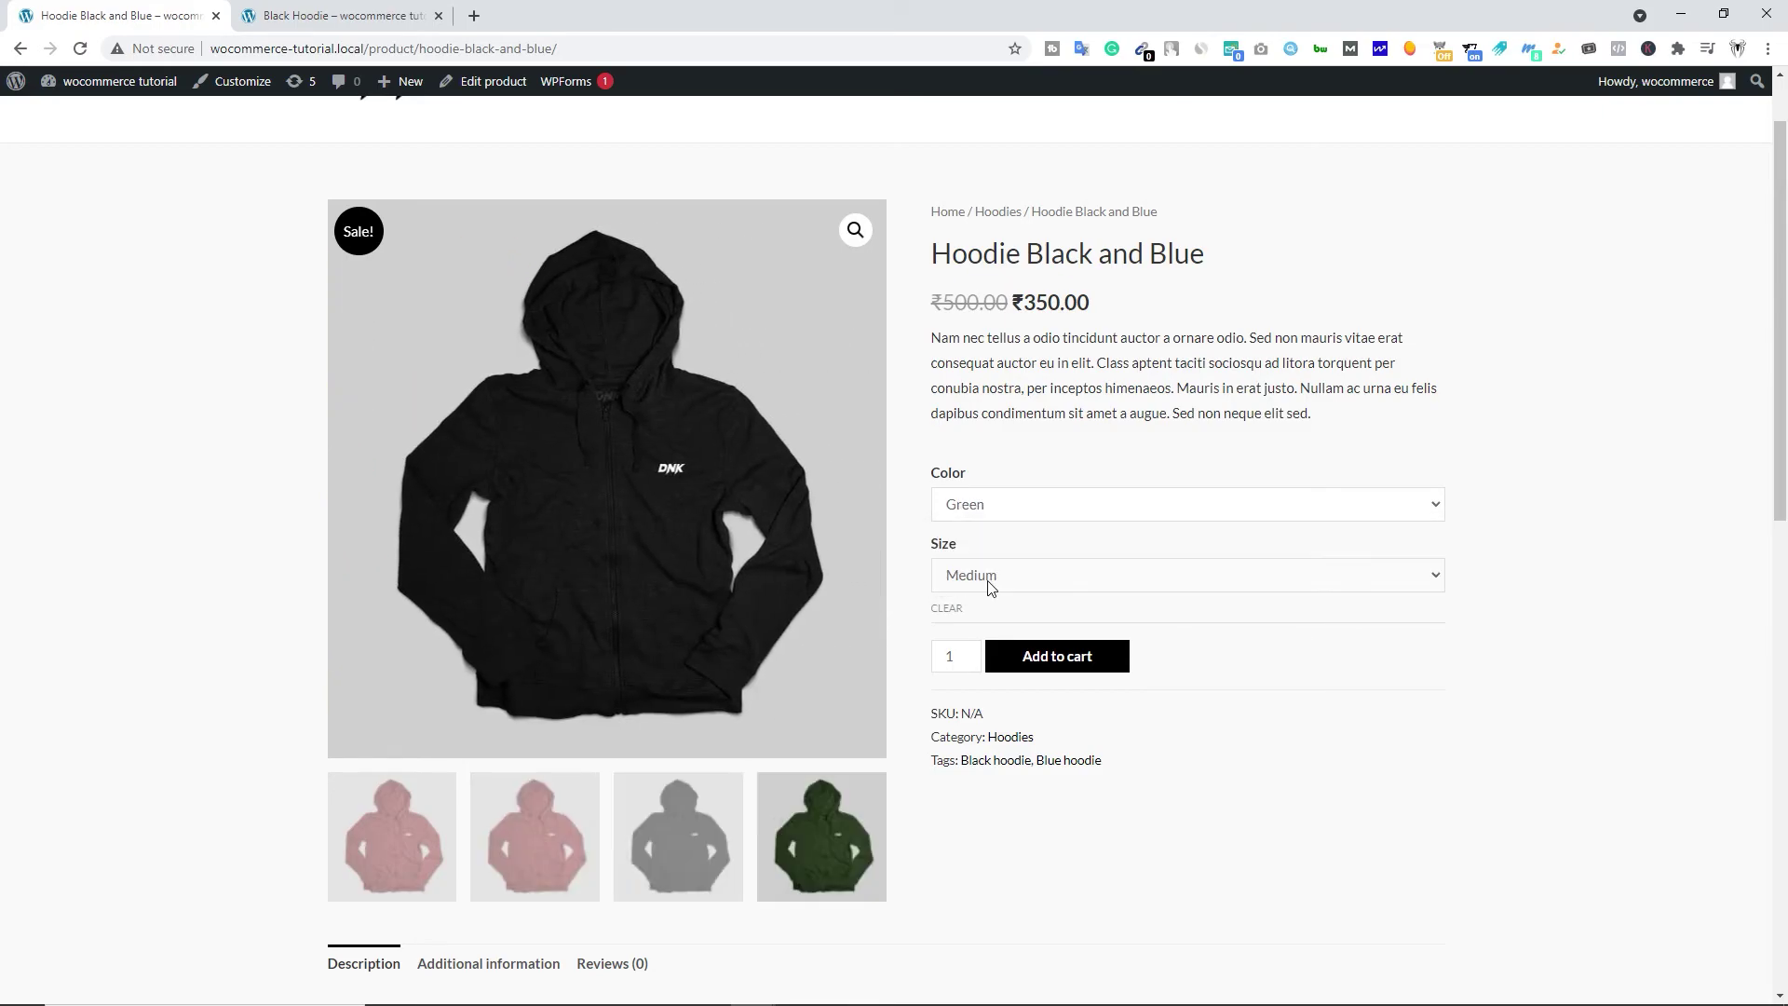
pyautogui.click(978, 577)
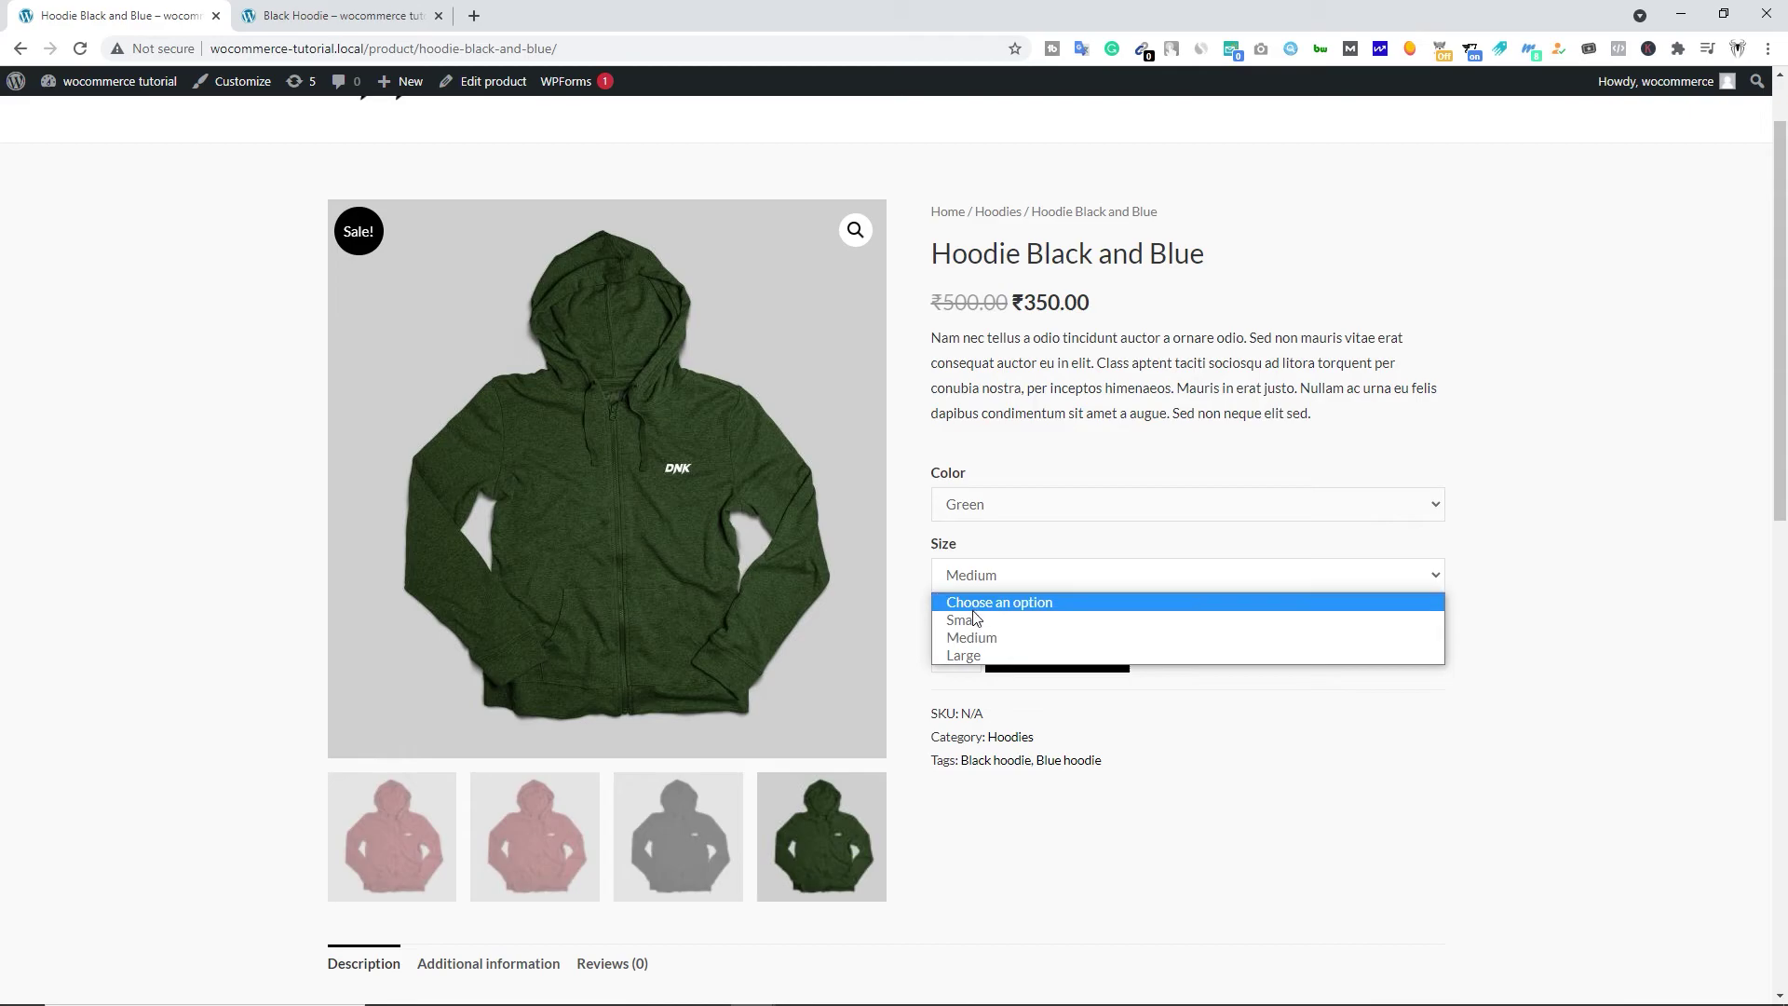
pyautogui.click(981, 622)
# Step: Examine the product page's SKU line, description, additional information, reviews and suggested products
pyautogui.scroll(-2, 980, 624)
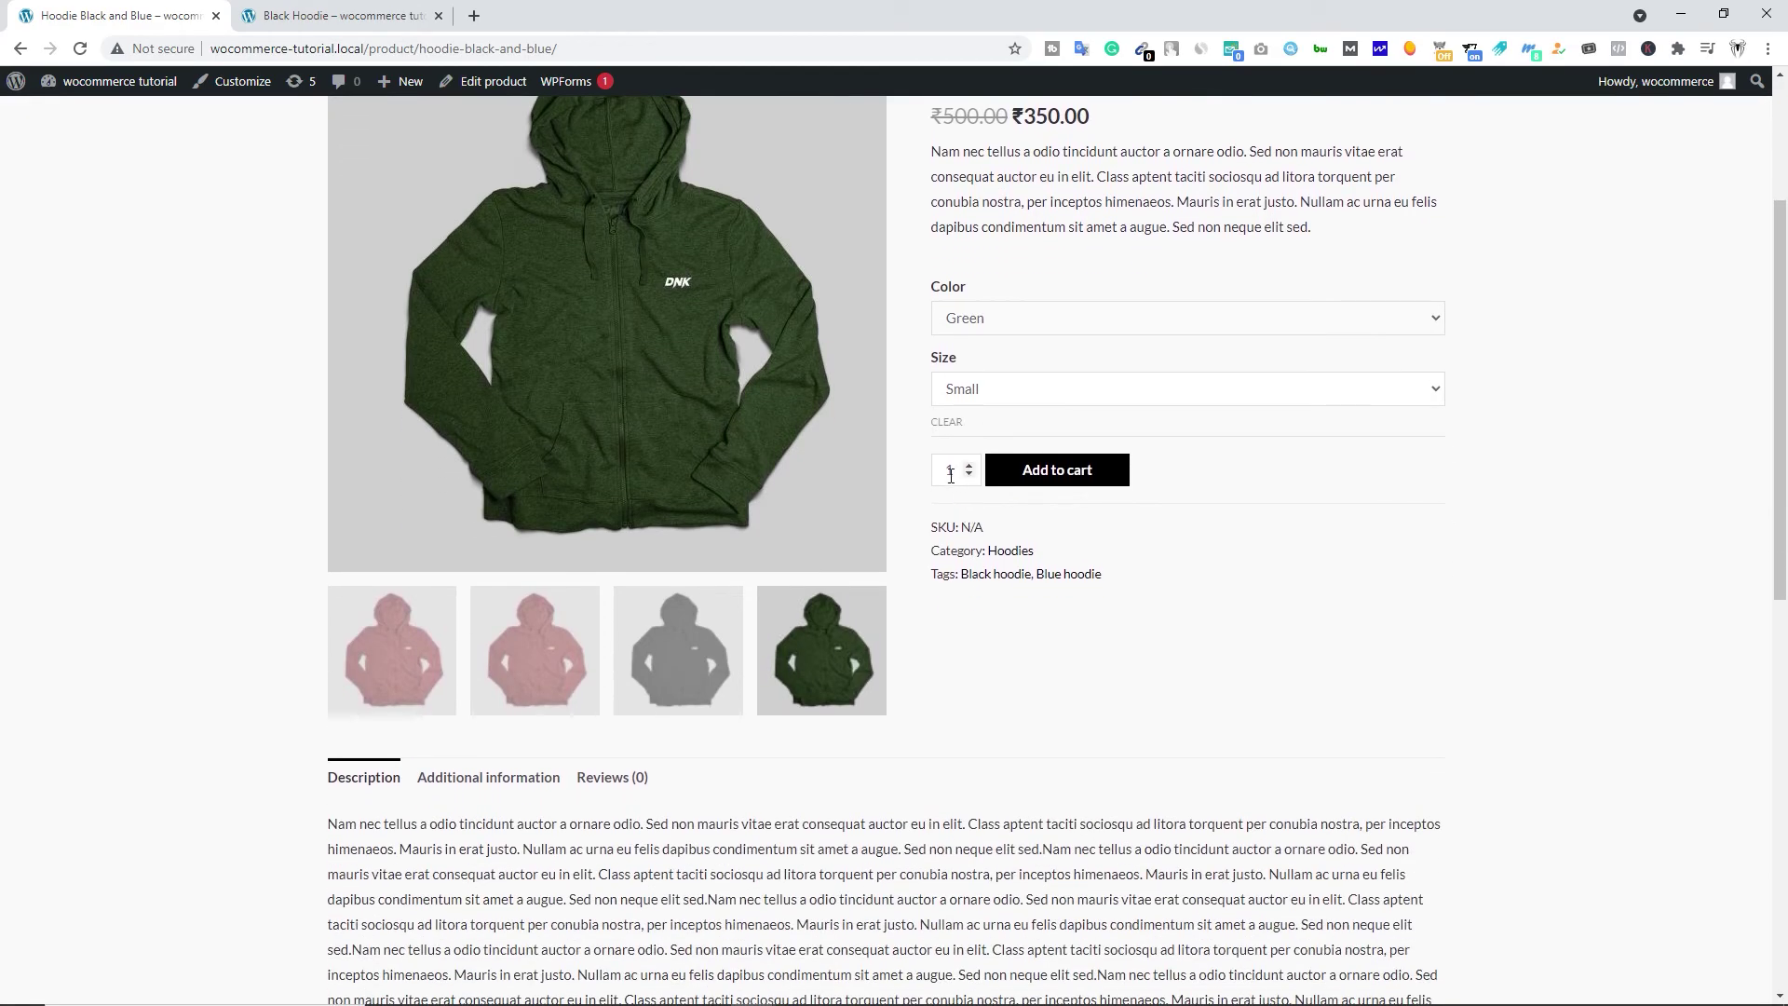
pyautogui.moveTo(947, 527); pyautogui.dragTo(988, 536)
pyautogui.click(988, 536)
pyautogui.scroll(-2, 550, 649)
pyautogui.scroll(-1, 550, 649)
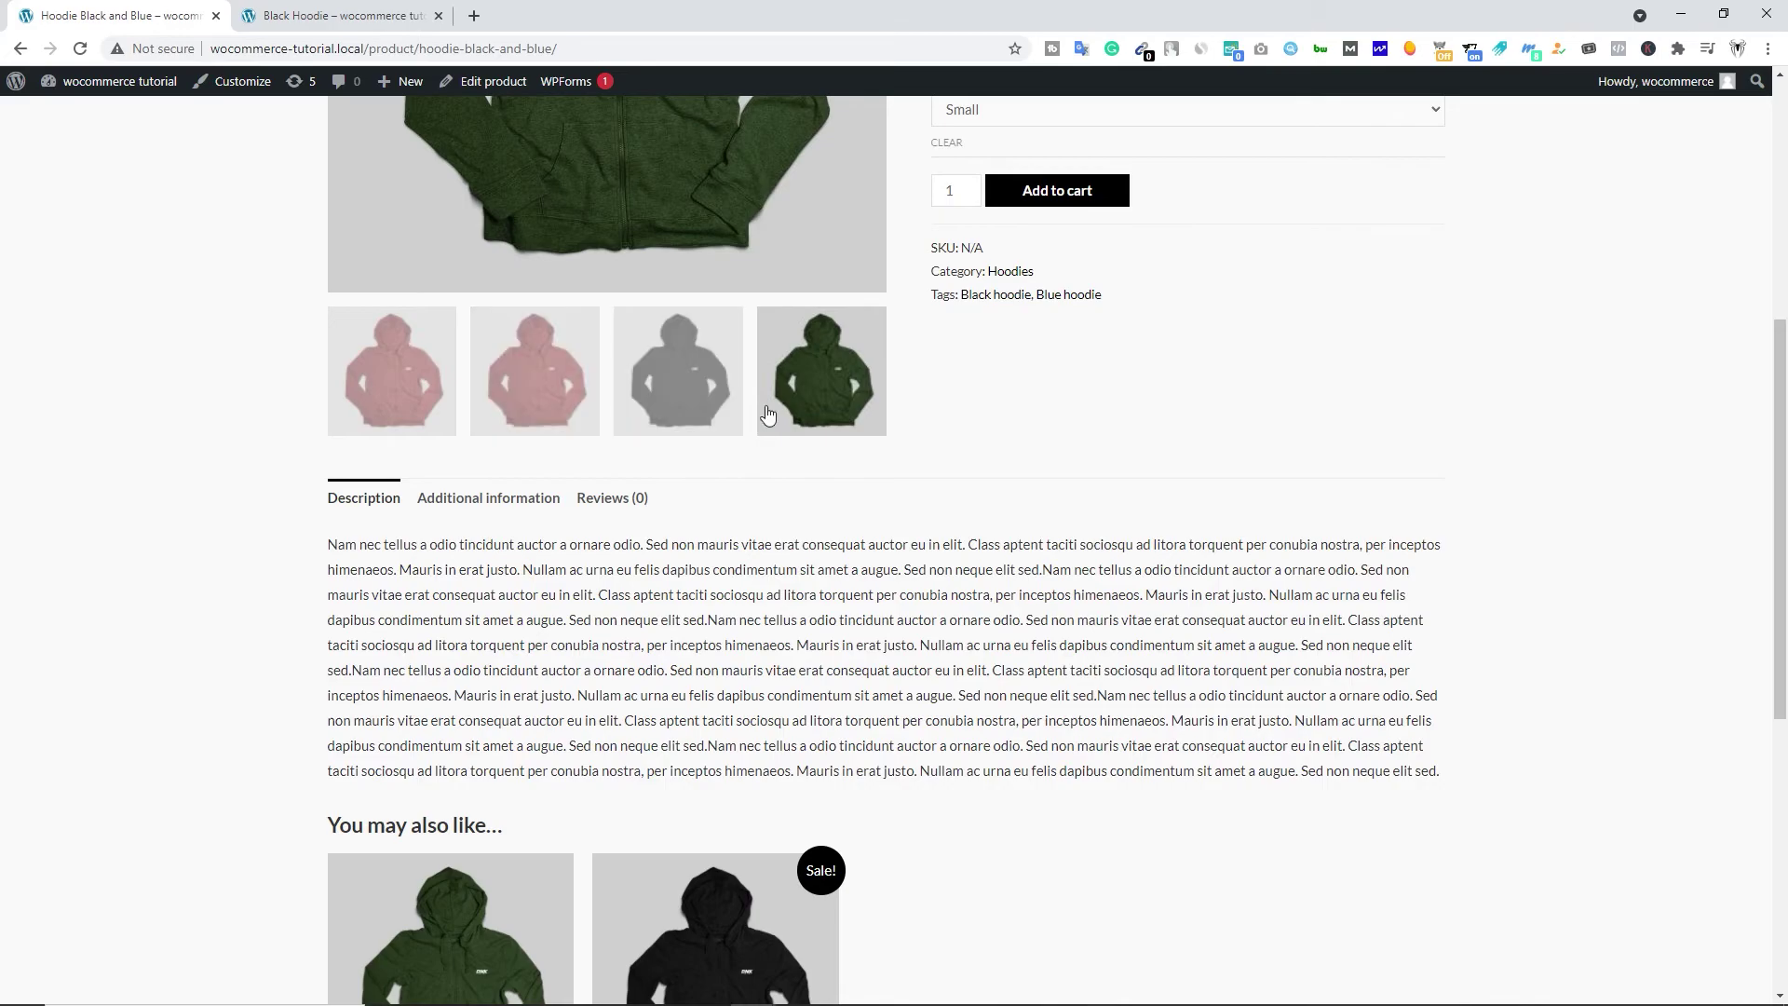
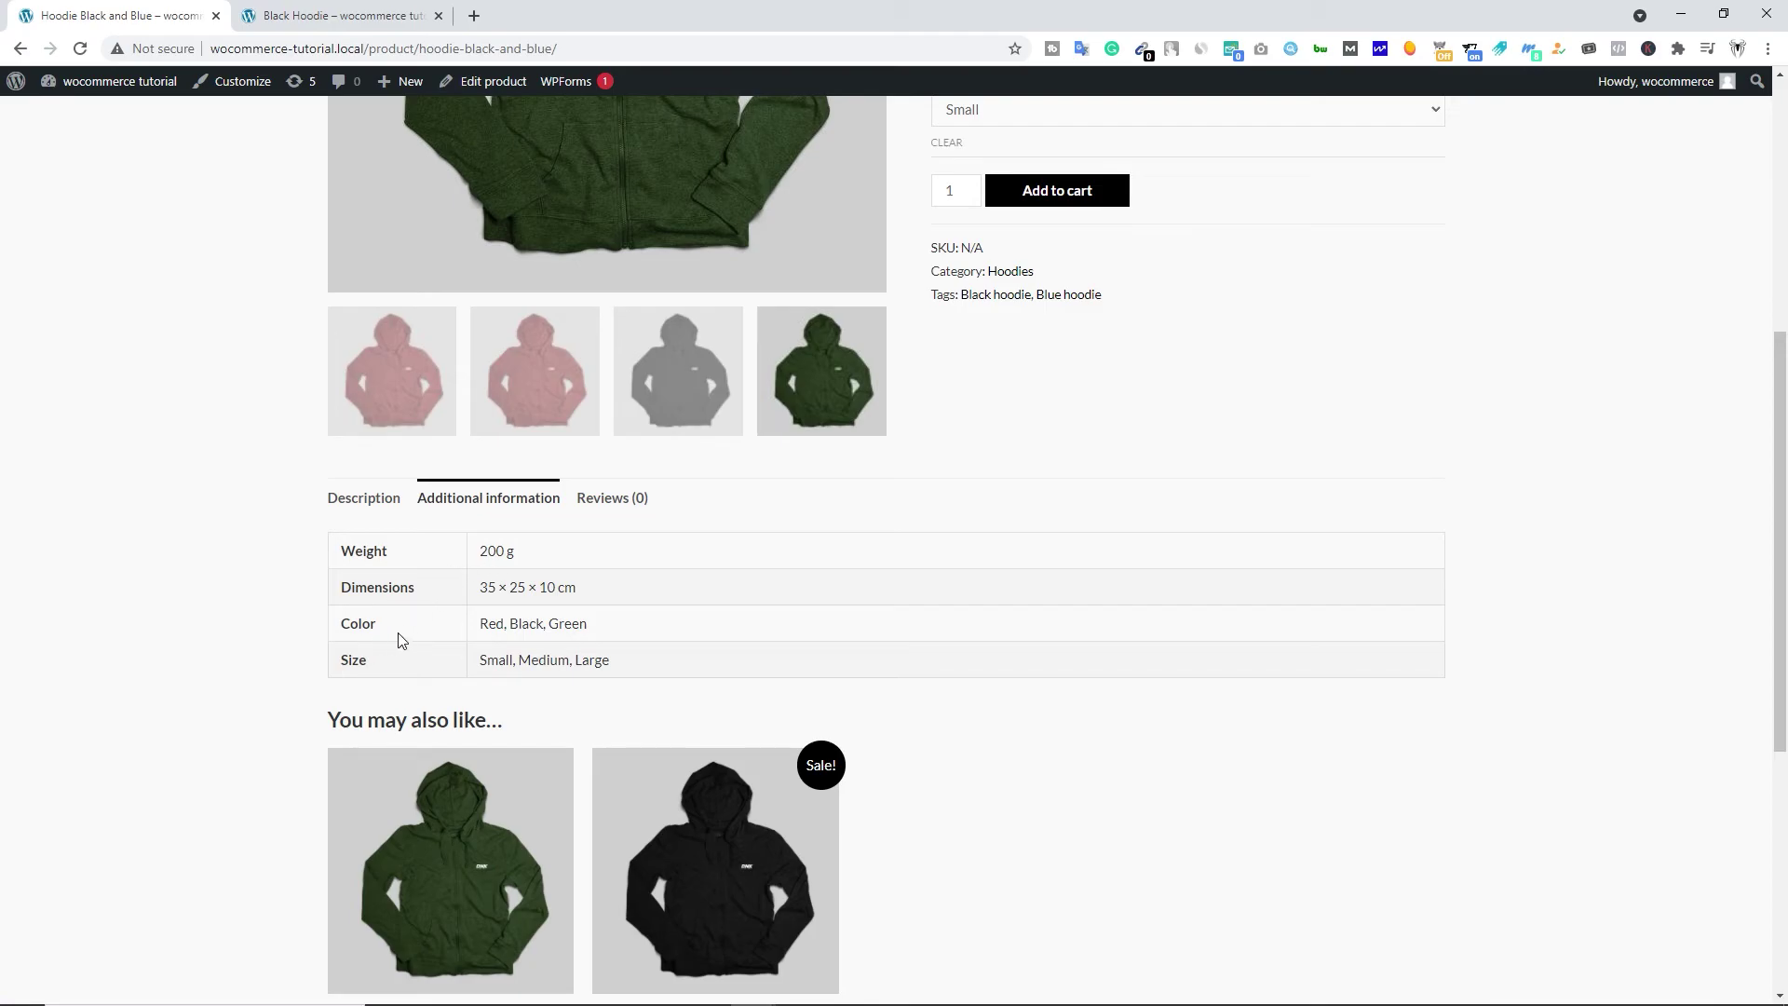
pyautogui.click(620, 501)
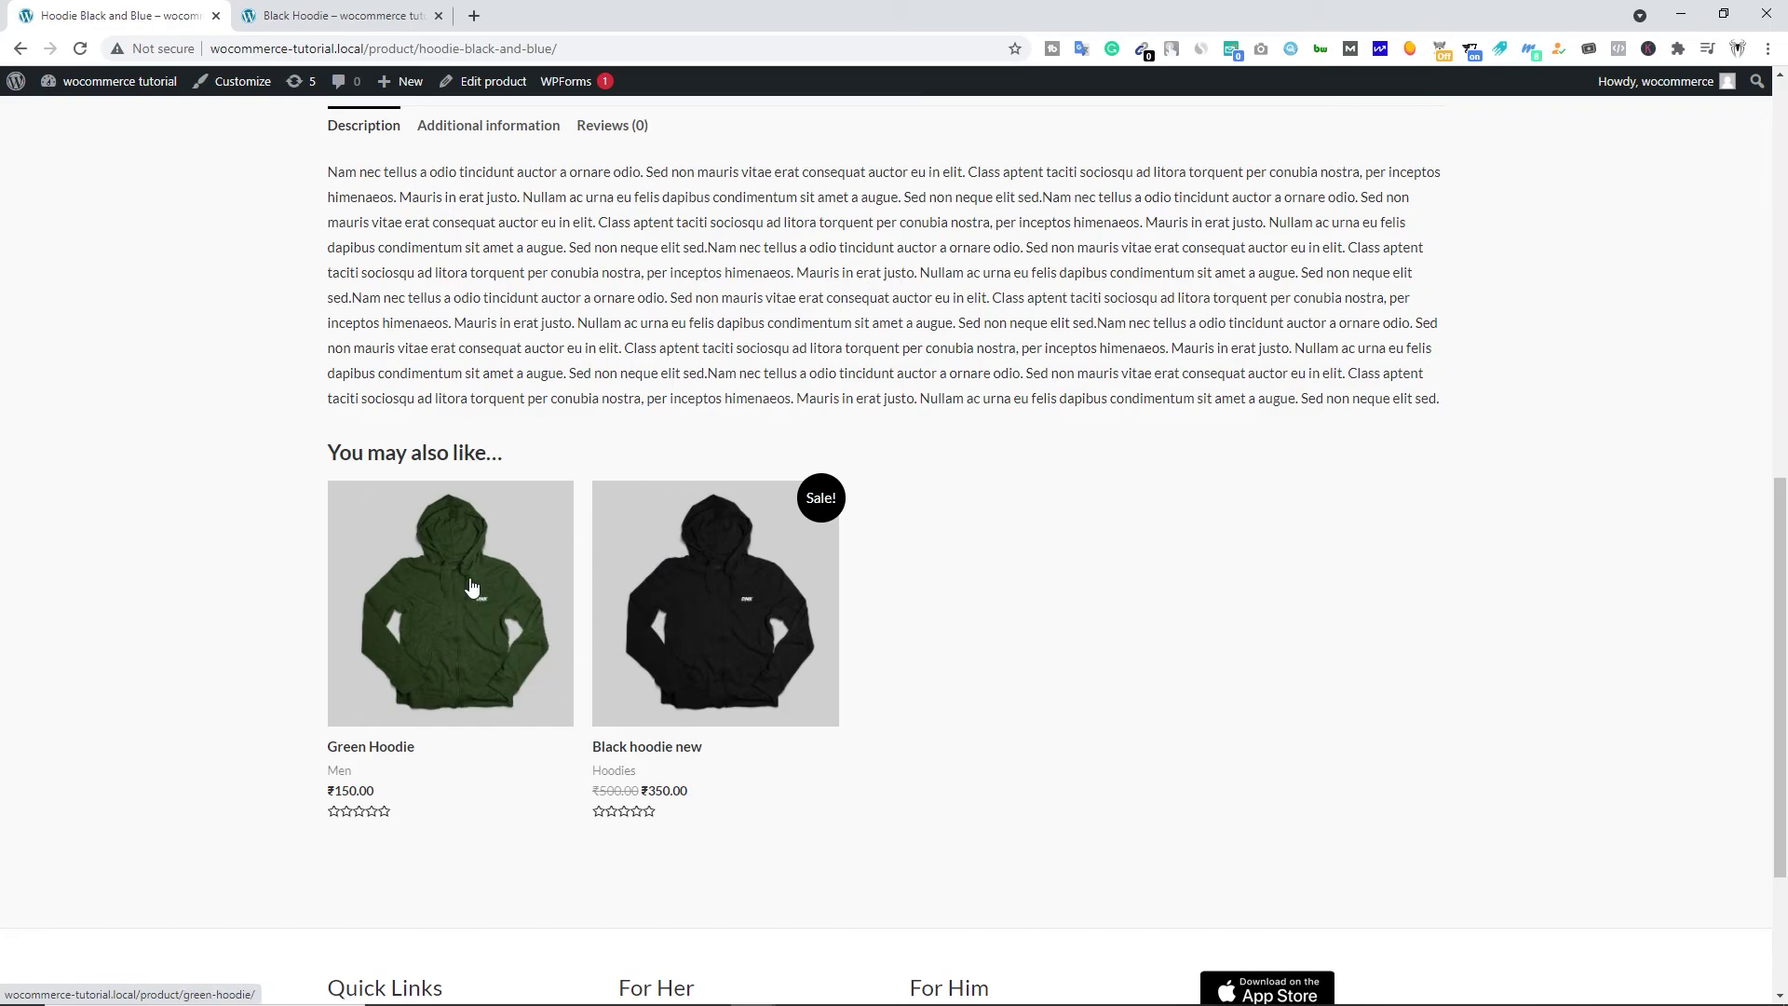
pyautogui.scroll(10, 457, 610)
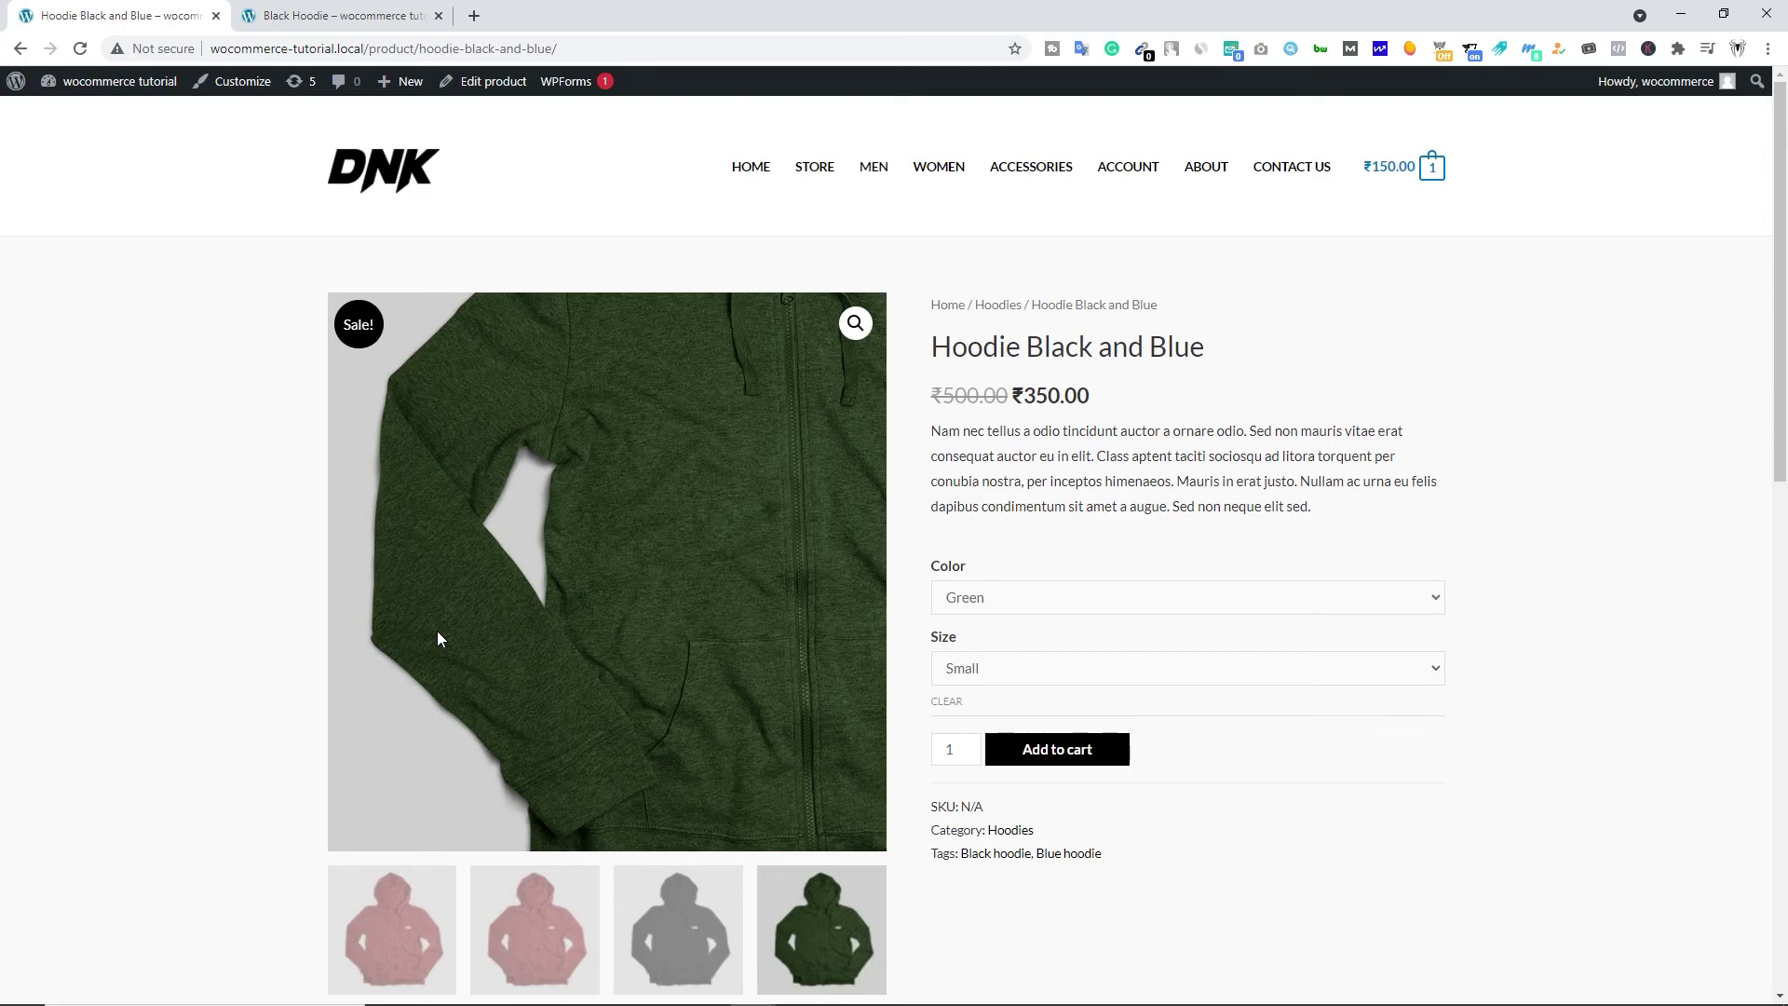